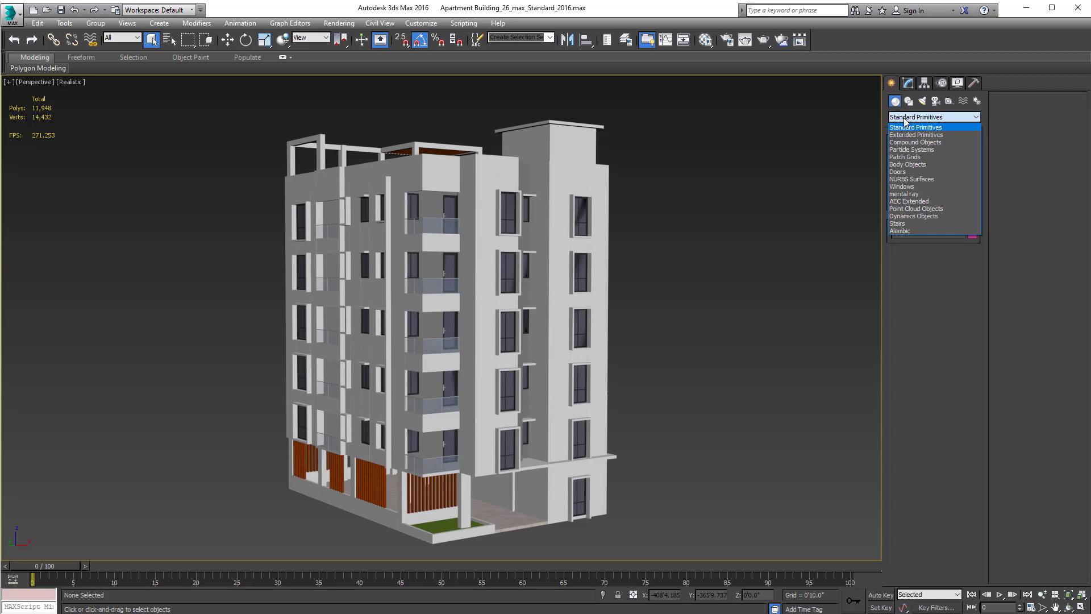
# Step: Show the AEC Extended object types, checking the spline shape types in between
pyautogui.click(912, 201)
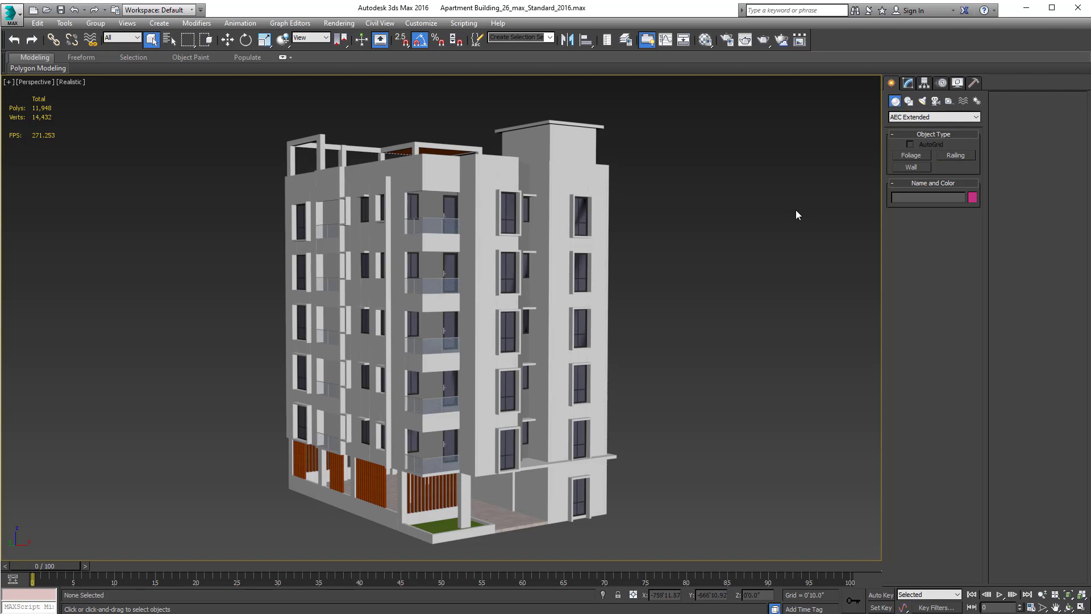
pyautogui.click(909, 101)
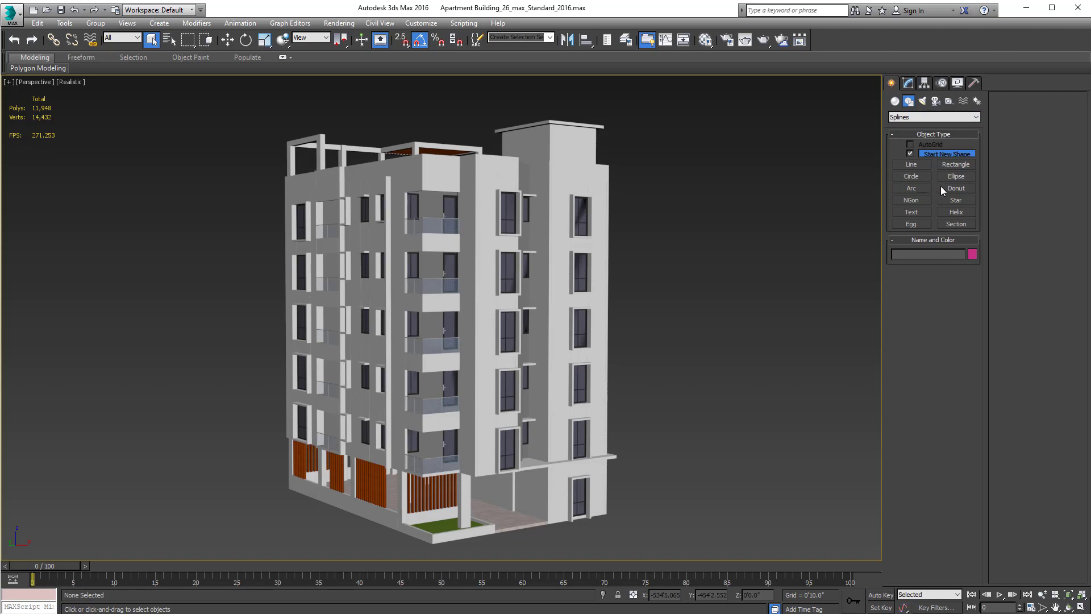
pyautogui.click(895, 102)
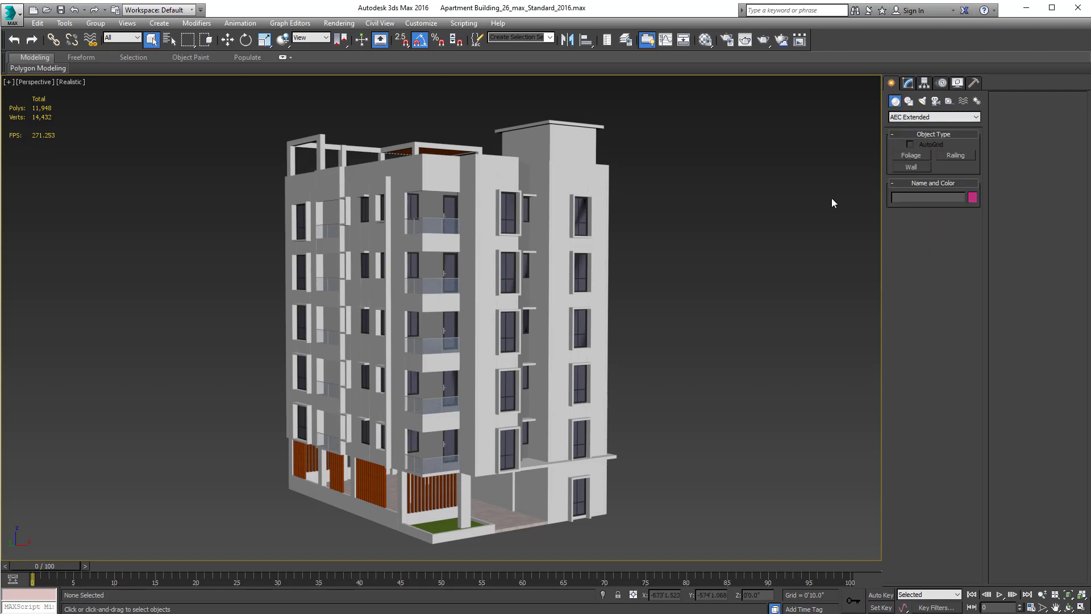
# Step: Open the apartment building group so its individual parts can be selected
pyautogui.keyDown('alt'); pyautogui.moveTo(675, 279); pyautogui.dragTo(663, 277, button='middle'); pyautogui.keyUp('alt')
pyautogui.moveTo(537, 272); pyautogui.dragTo(542, 321, button='middle')
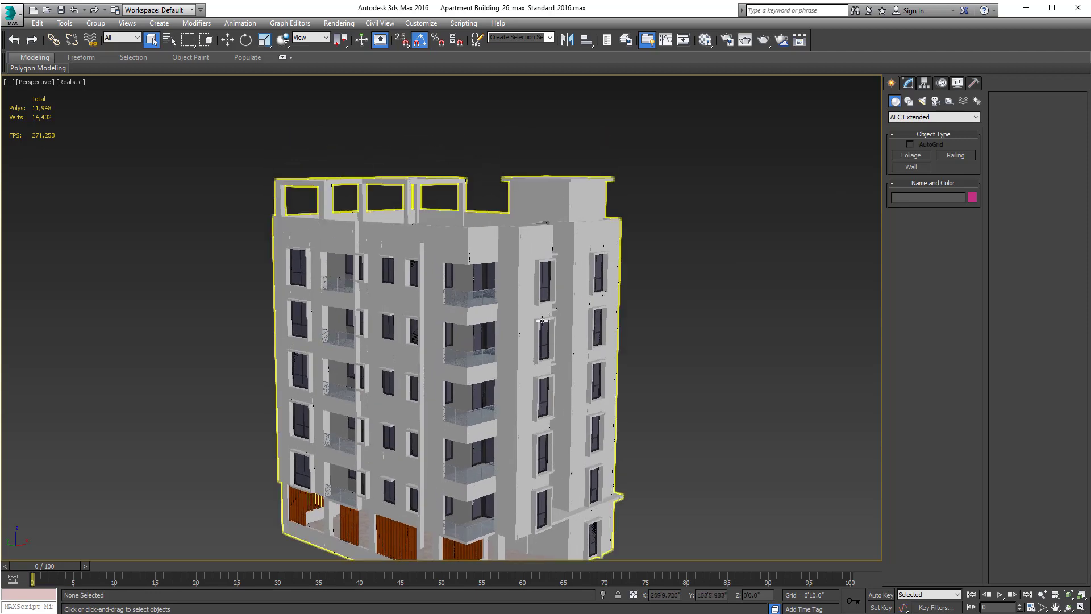
pyautogui.scroll(3, 469, 295)
pyautogui.scroll(3, 468, 295)
pyautogui.moveTo(469, 295); pyautogui.dragTo(533, 364, button='middle')
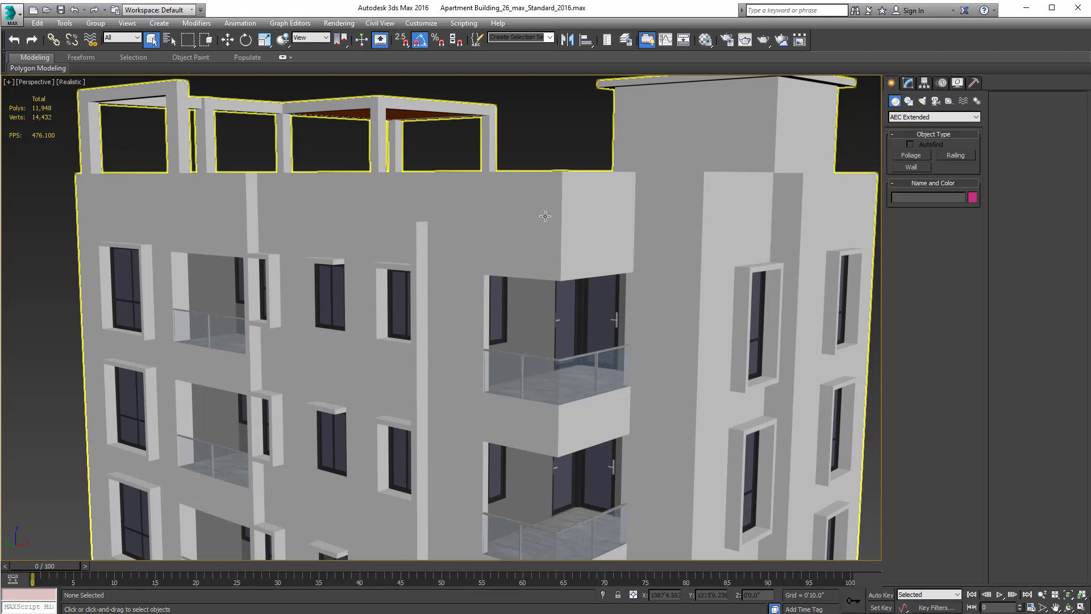
pyautogui.scroll(-4, 560, 187)
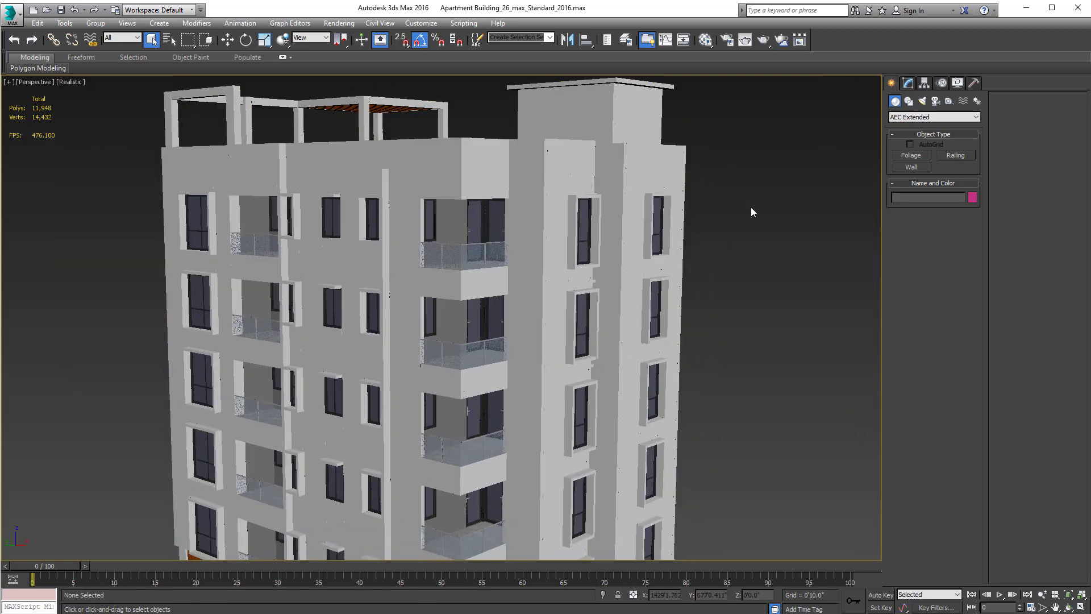
pyautogui.click(543, 242)
pyautogui.moveTo(543, 242); pyautogui.dragTo(536, 239, button='middle')
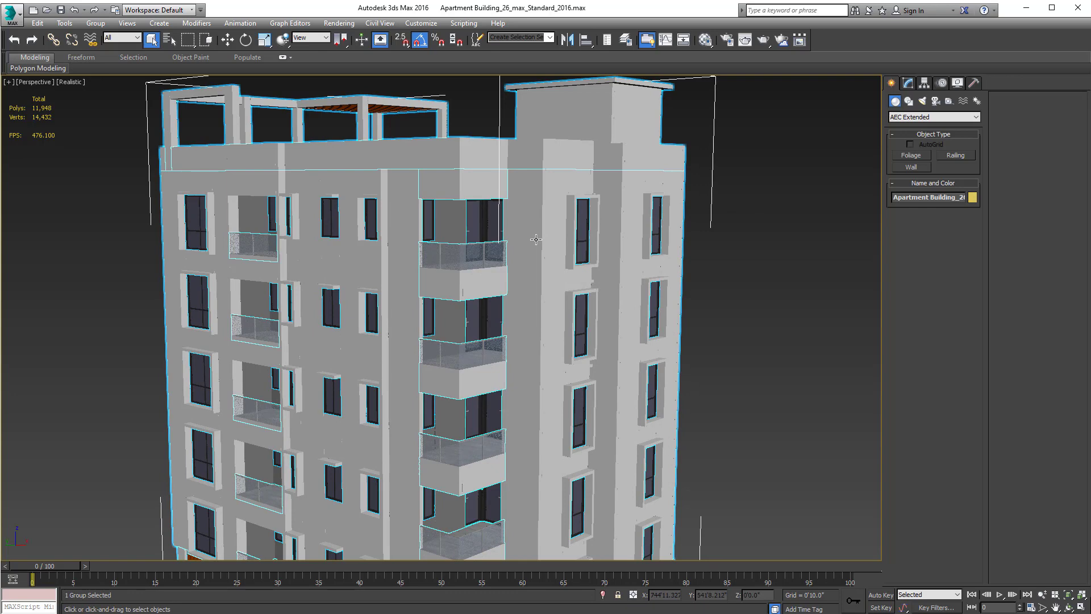
pyautogui.click(96, 23)
pyautogui.click(122, 66)
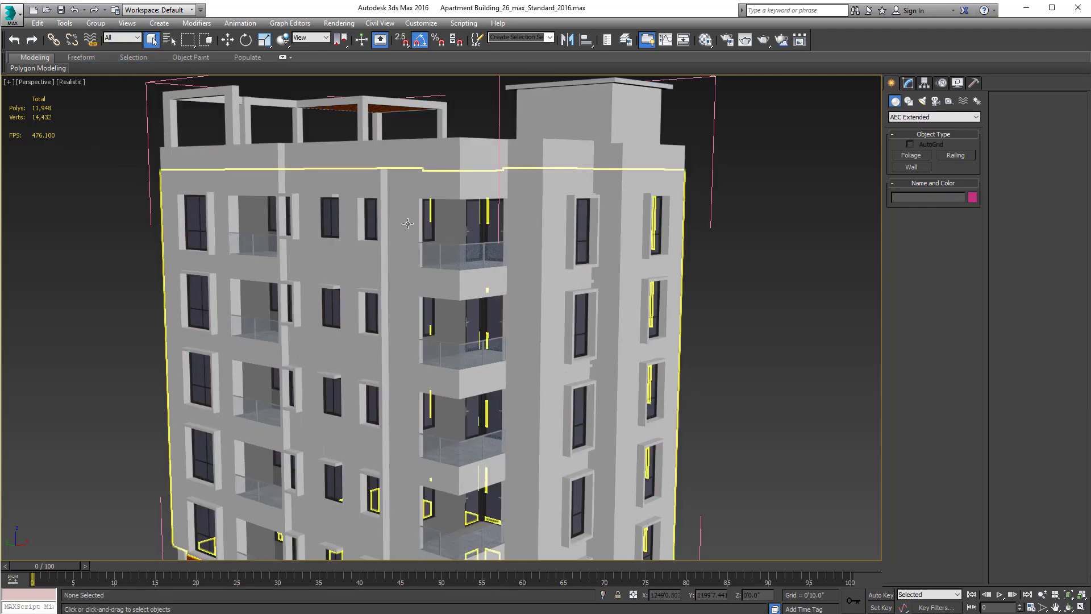
# Step: Select the BALCONY object and enter the Element level of its Editable Poly
pyautogui.click(438, 250)
pyautogui.moveTo(438, 250); pyautogui.dragTo(470, 277, button='middle')
pyautogui.scroll(3, 472, 277)
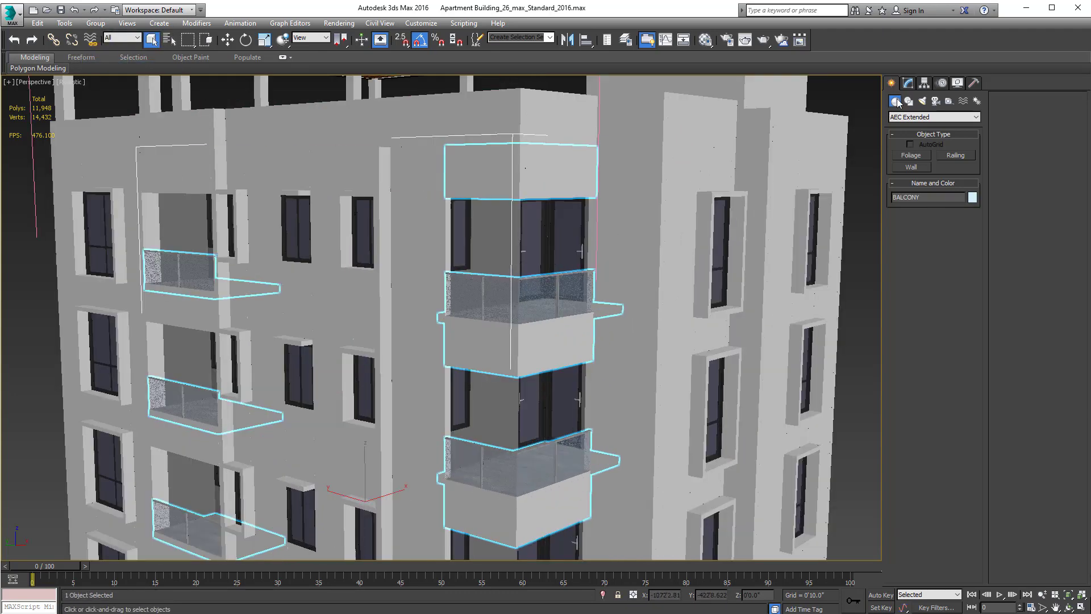
pyautogui.click(909, 84)
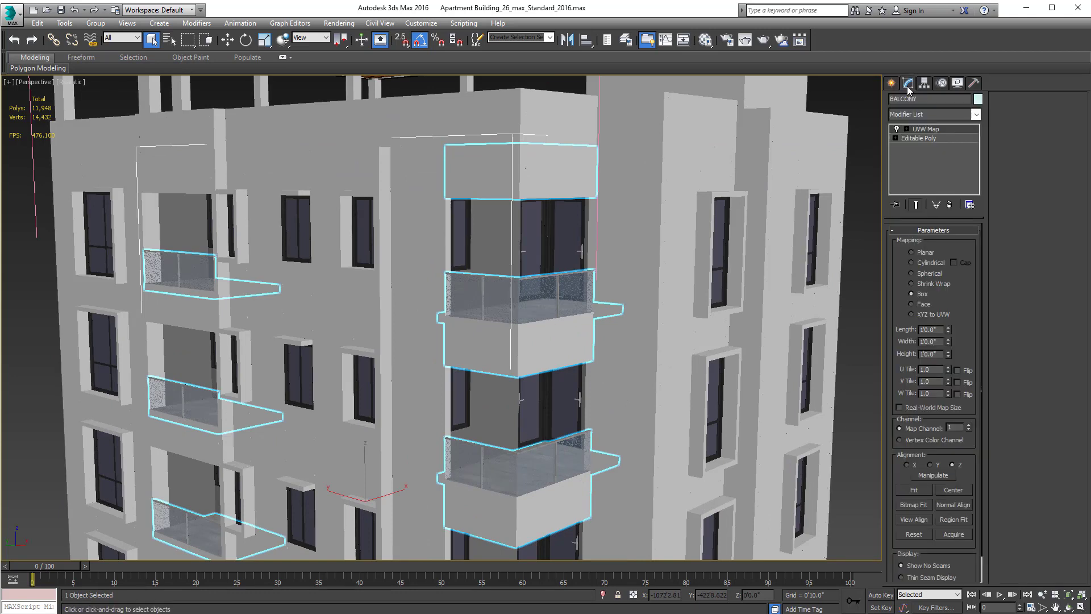
pyautogui.click(895, 137)
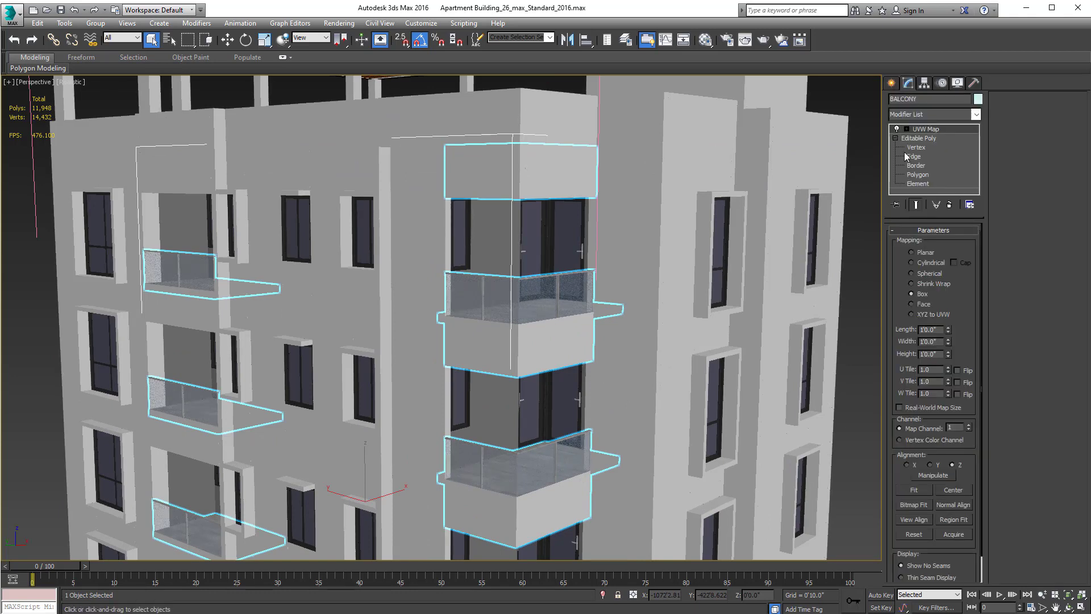
pyautogui.click(916, 183)
# Step: Delete the two glass railing panels of the uppermost corner balcony
pyautogui.click(580, 279)
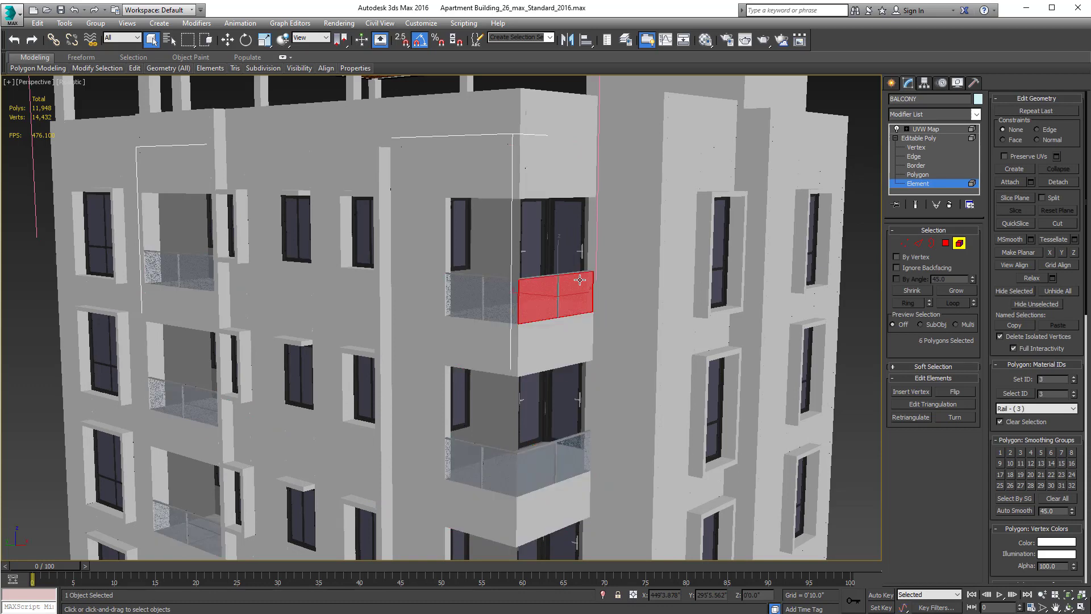
pyautogui.keyDown('ctrl'); pyautogui.click(510, 292); pyautogui.keyUp('ctrl')
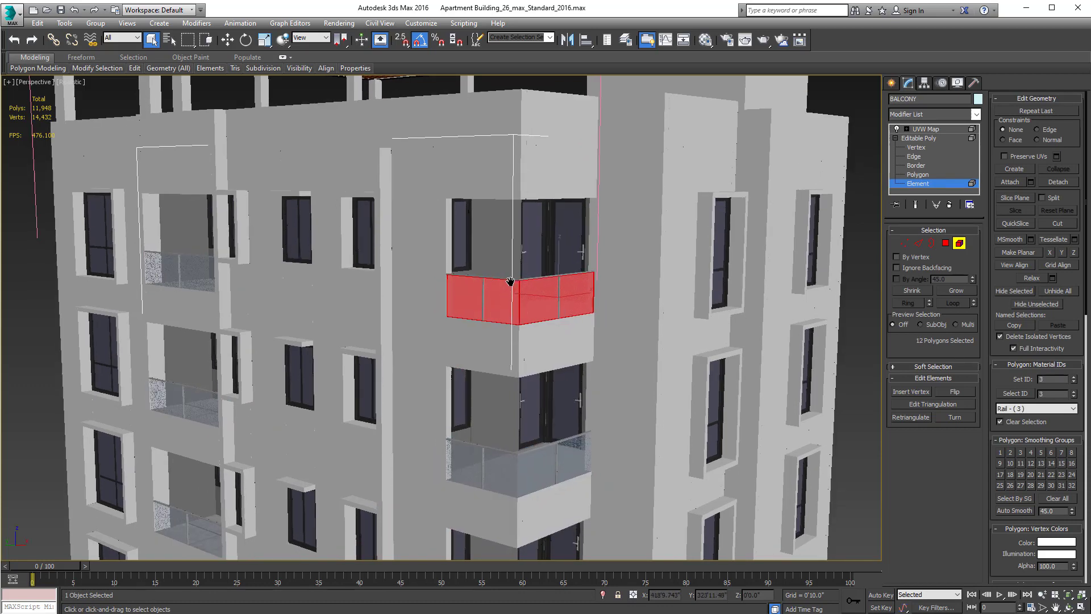
pyautogui.press('Delete')
# Step: Delete the remaining handrail and both posts of the uppermost corner balcony
pyautogui.scroll(5, 520, 291)
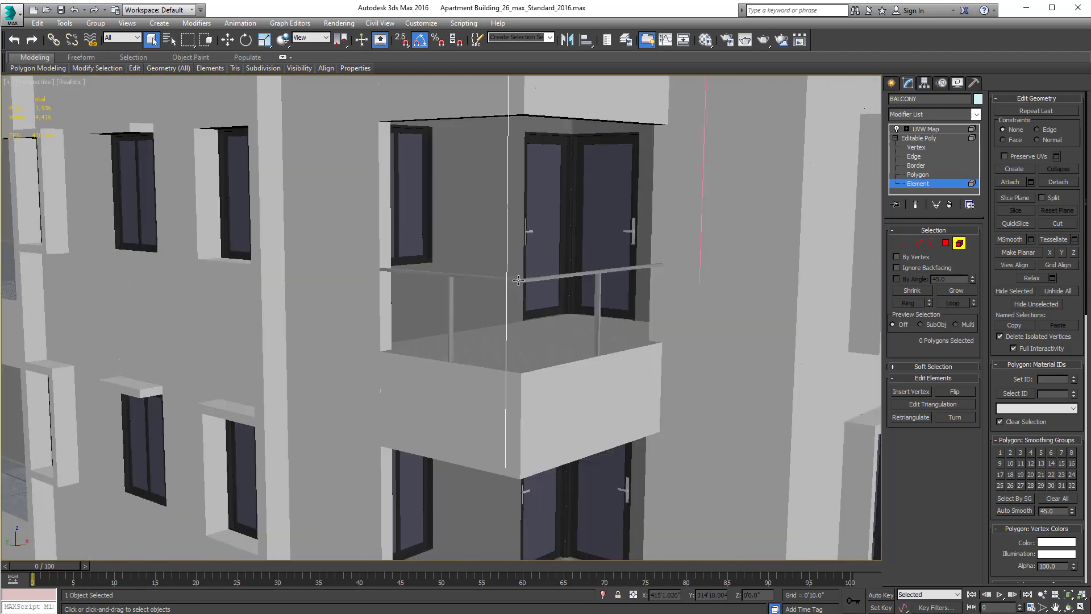
pyautogui.click(518, 281)
pyautogui.keyDown('ctrl'); pyautogui.click(592, 280); pyautogui.keyUp('ctrl')
pyautogui.keyDown('ctrl'); pyautogui.click(599, 285); pyautogui.keyUp('ctrl')
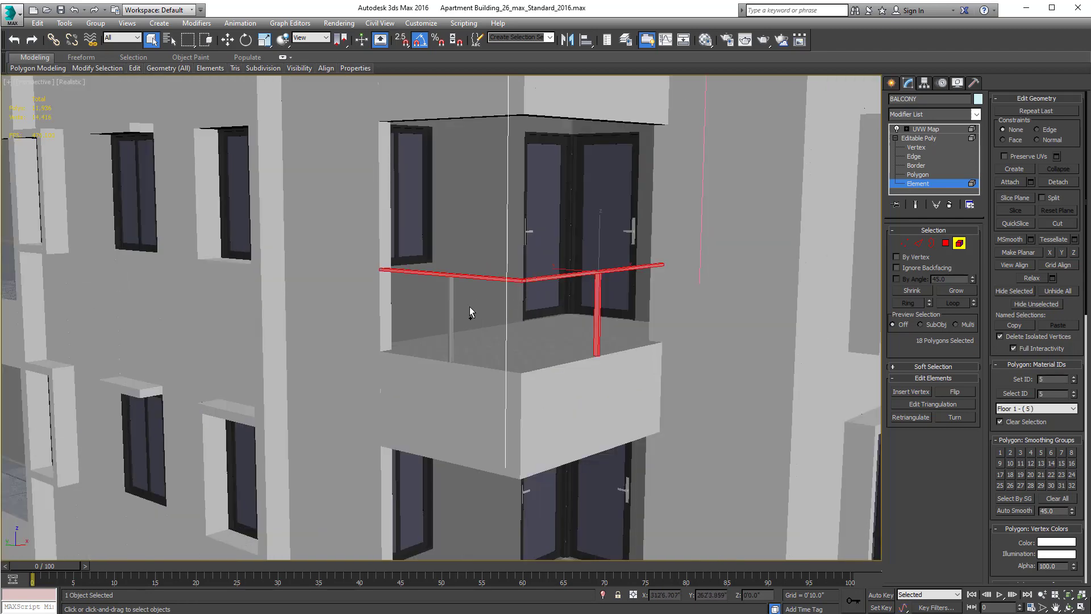
pyautogui.keyDown('ctrl'); pyautogui.click(451, 302); pyautogui.keyUp('ctrl')
pyautogui.scroll(-5, 516, 294)
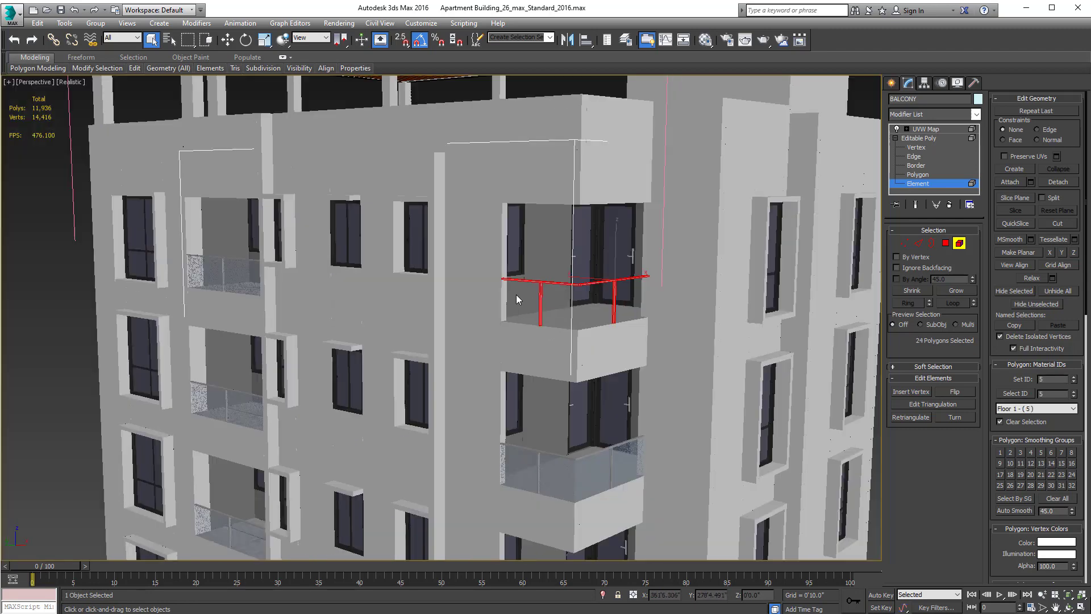
pyautogui.press('Delete')
# Step: Delete the glass panels and rail elements of the uppermost recessed balcony on the same facade
pyautogui.scroll(3, 377, 300)
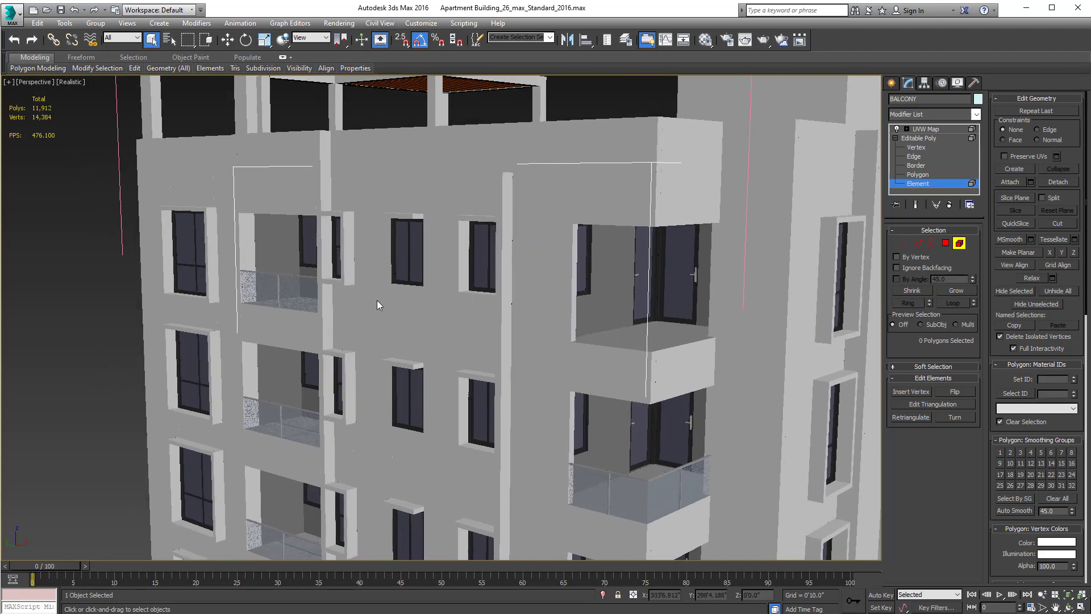
pyautogui.click(303, 292)
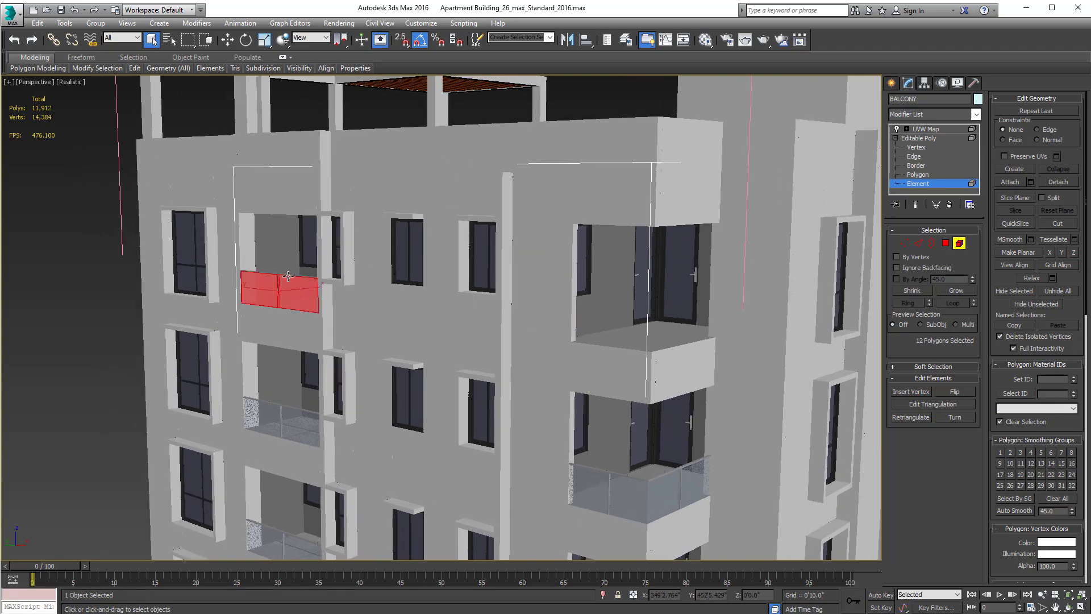
pyautogui.keyDown('ctrl'); pyautogui.click(288, 277); pyautogui.keyUp('ctrl')
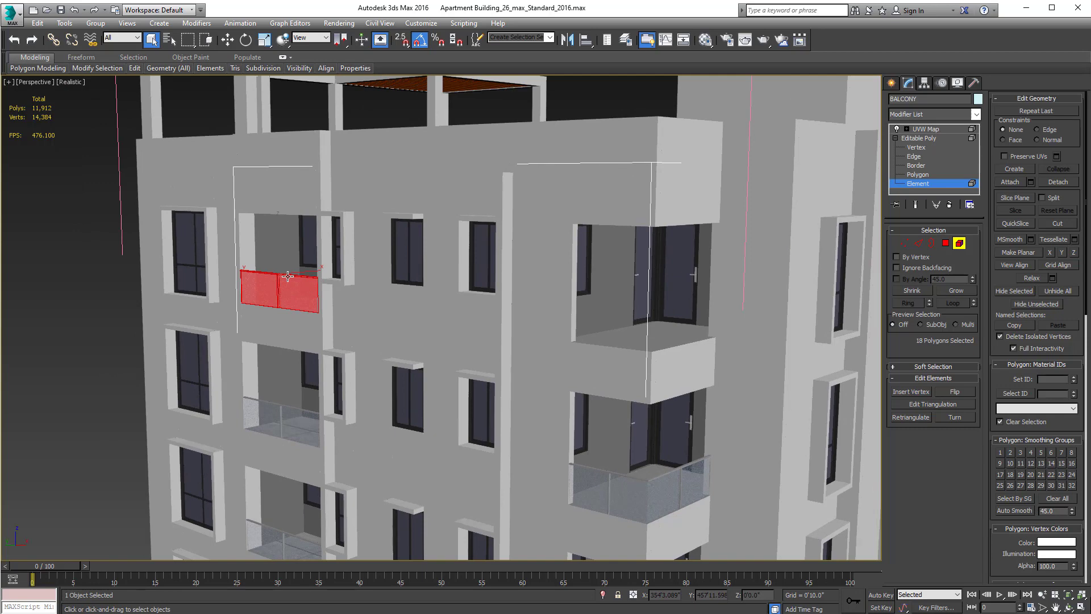
pyautogui.press('Delete')
# Step: Leave element editing, go back to the balcony's UVW Map modifier, and return to object creation
pyautogui.scroll(5, 390, 302)
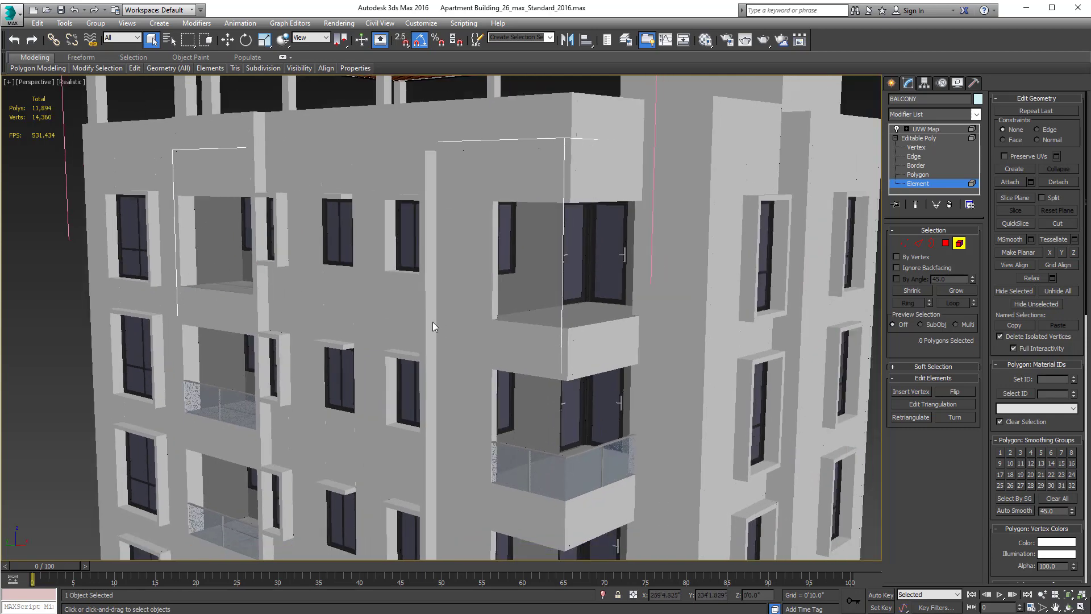
pyautogui.scroll(-1, 438, 304)
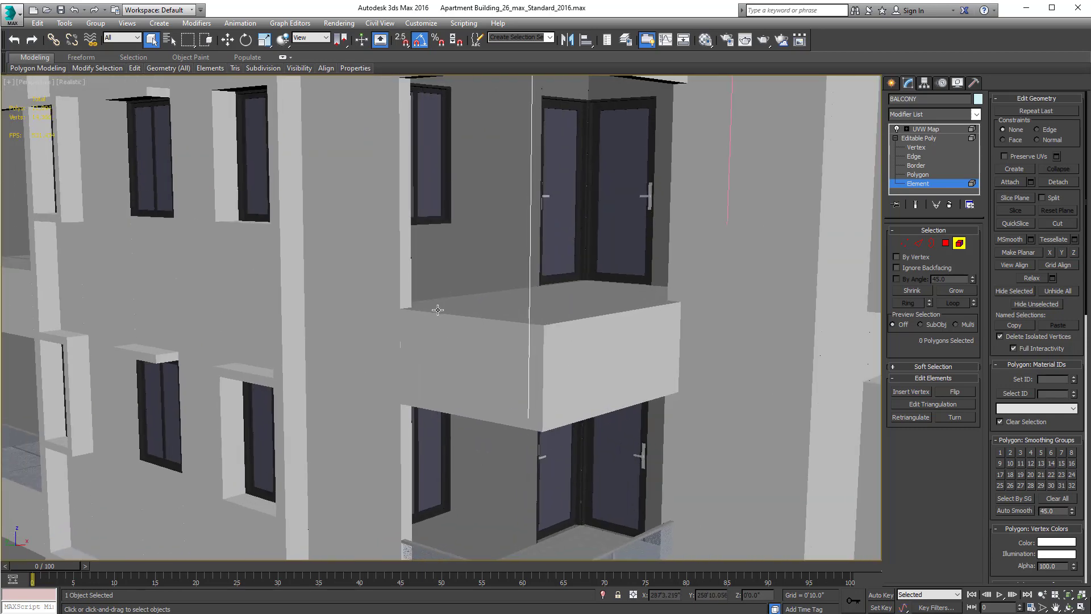
pyautogui.scroll(5, 438, 304)
pyautogui.scroll(-5, 421, 305)
pyautogui.scroll(2, 434, 310)
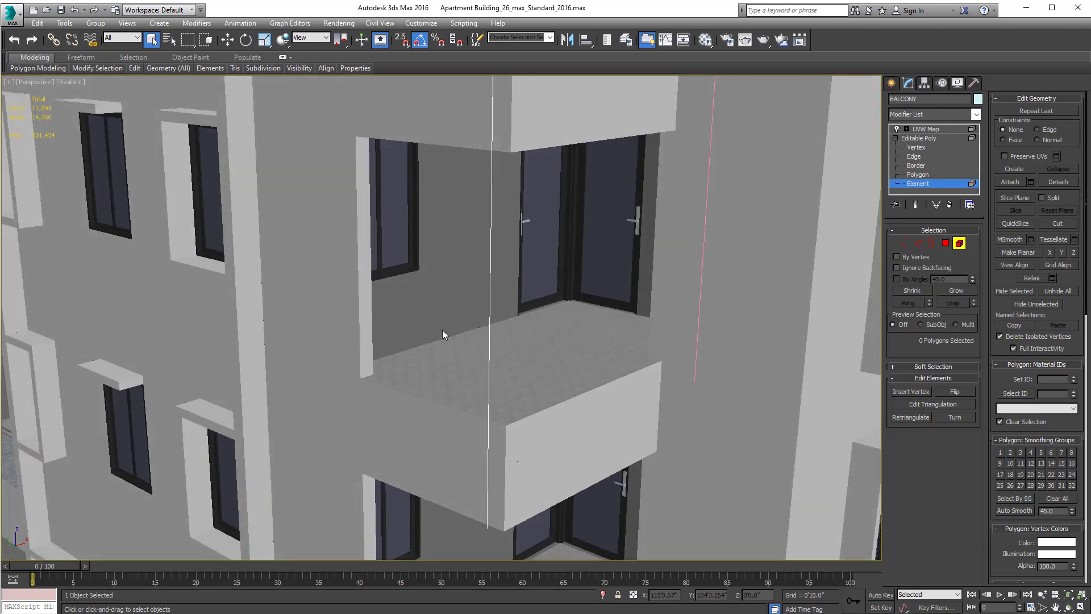
pyautogui.scroll(-2, 446, 334)
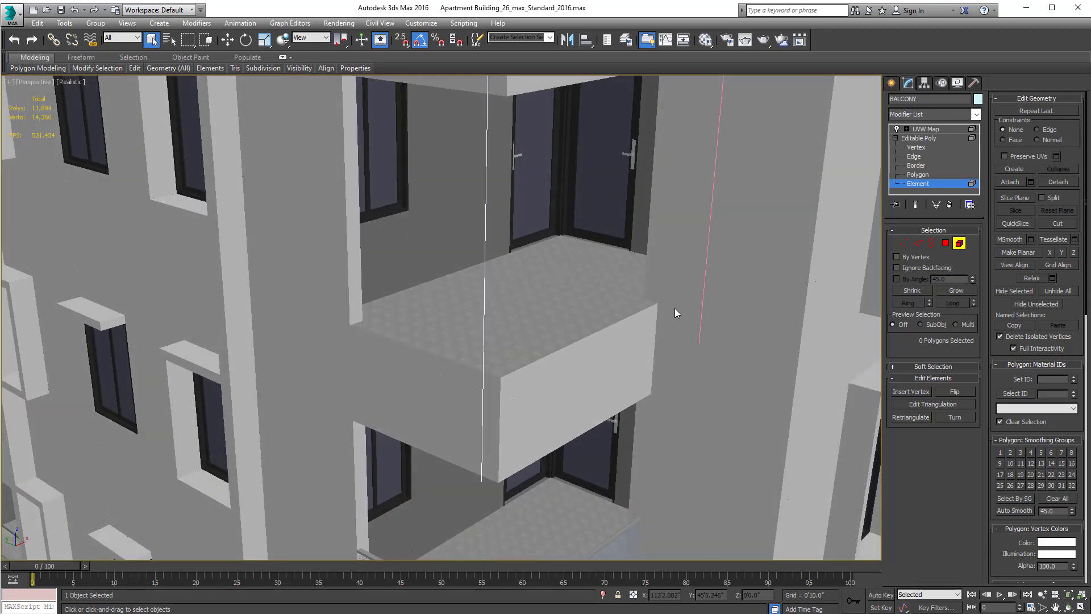
pyautogui.click(926, 129)
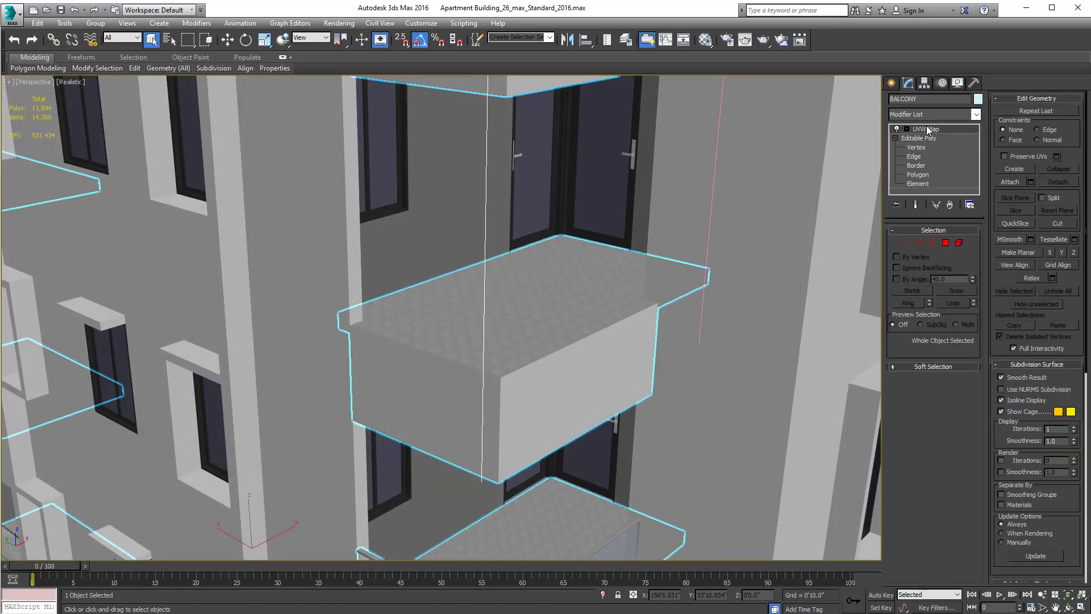
pyautogui.click(892, 83)
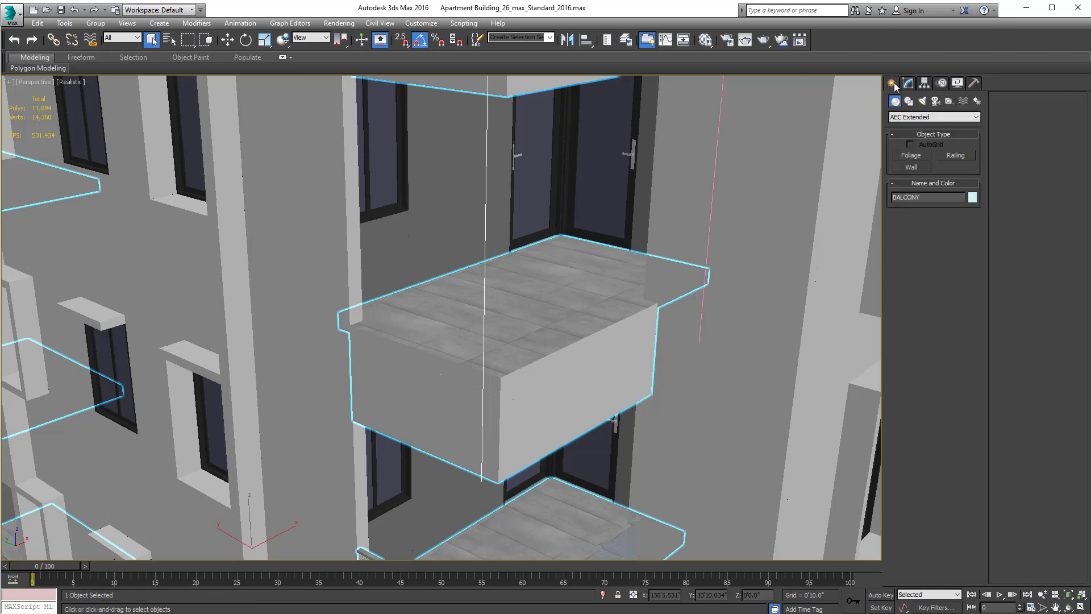
# Step: Start the Line spline tool and isolate the BALCONY object in the Top view, framing the corner balcony
pyautogui.moveTo(785, 255); pyautogui.dragTo(777, 253, button='middle')
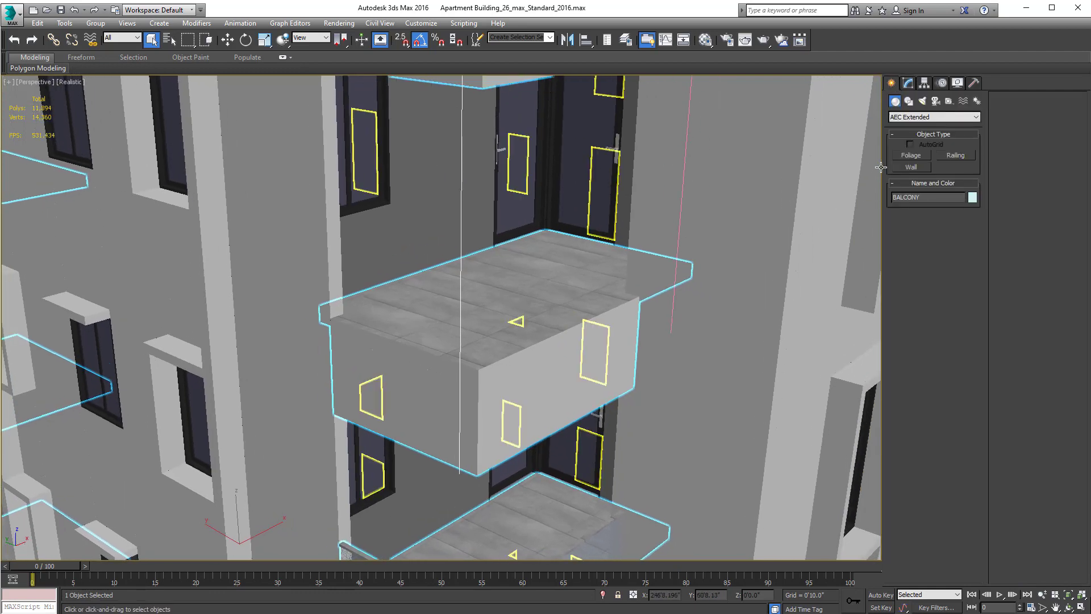
pyautogui.click(909, 101)
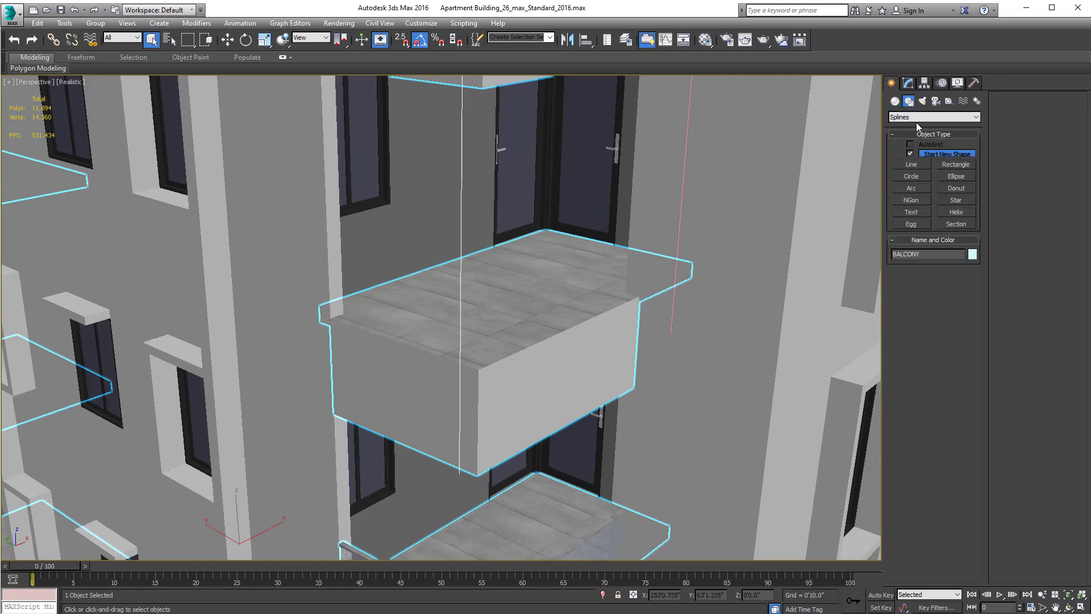
pyautogui.click(915, 164)
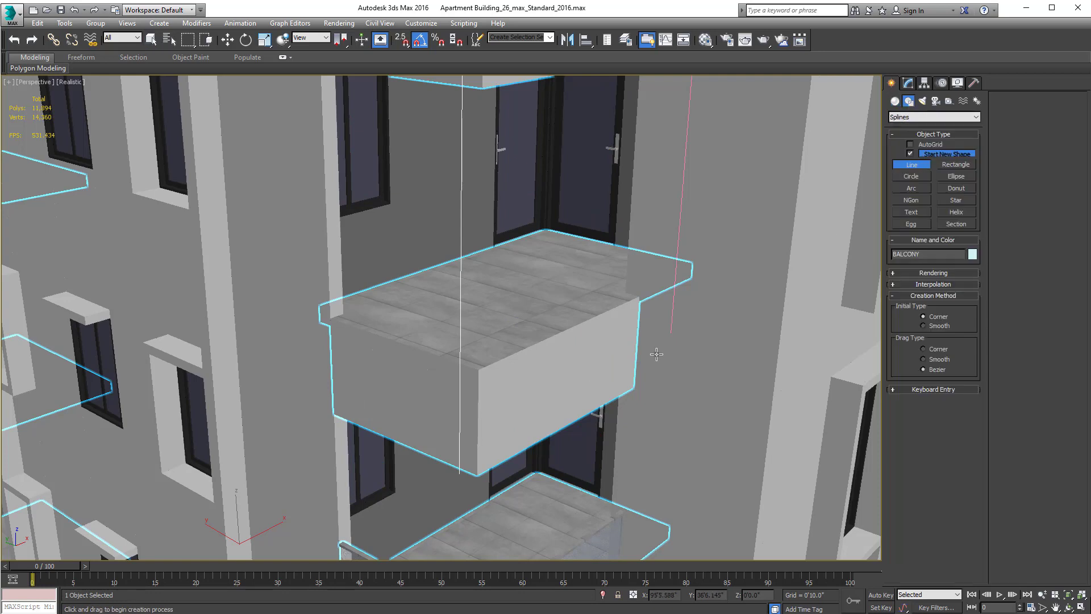
pyautogui.moveTo(653, 354); pyautogui.dragTo(659, 301, button='middle')
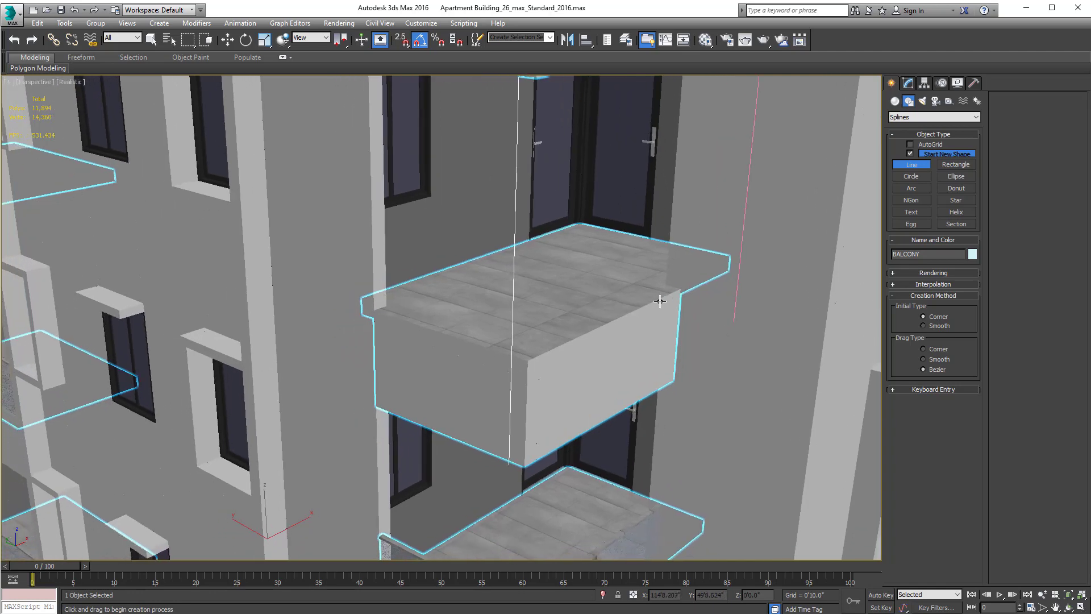
pyautogui.hotkey('alt', 'q')
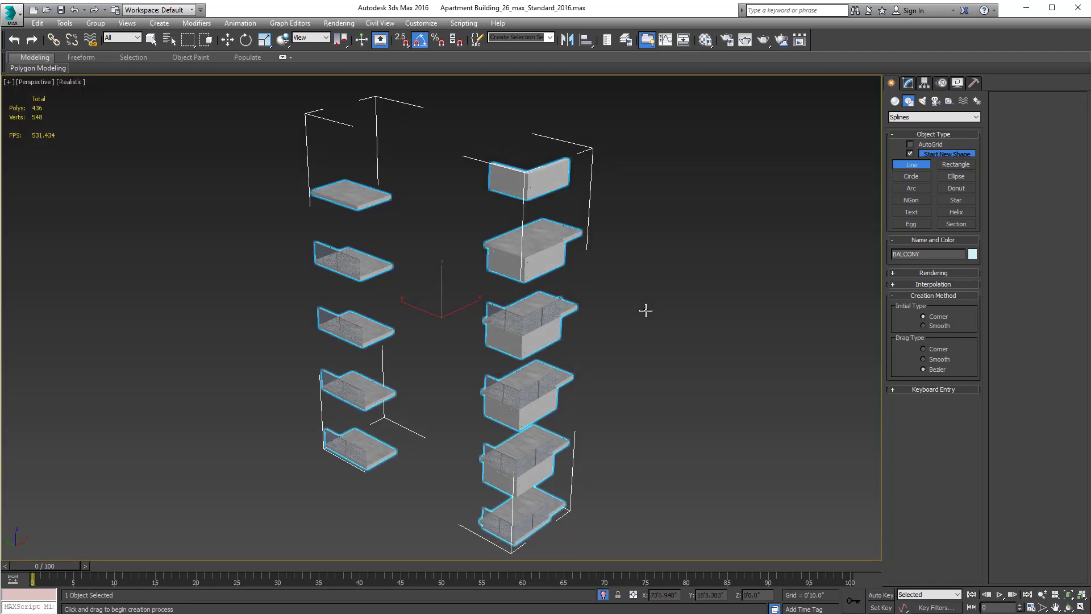
pyautogui.press('t')
pyautogui.moveTo(589, 333); pyautogui.dragTo(585, 348, button='middle')
pyautogui.scroll(2, 585, 348)
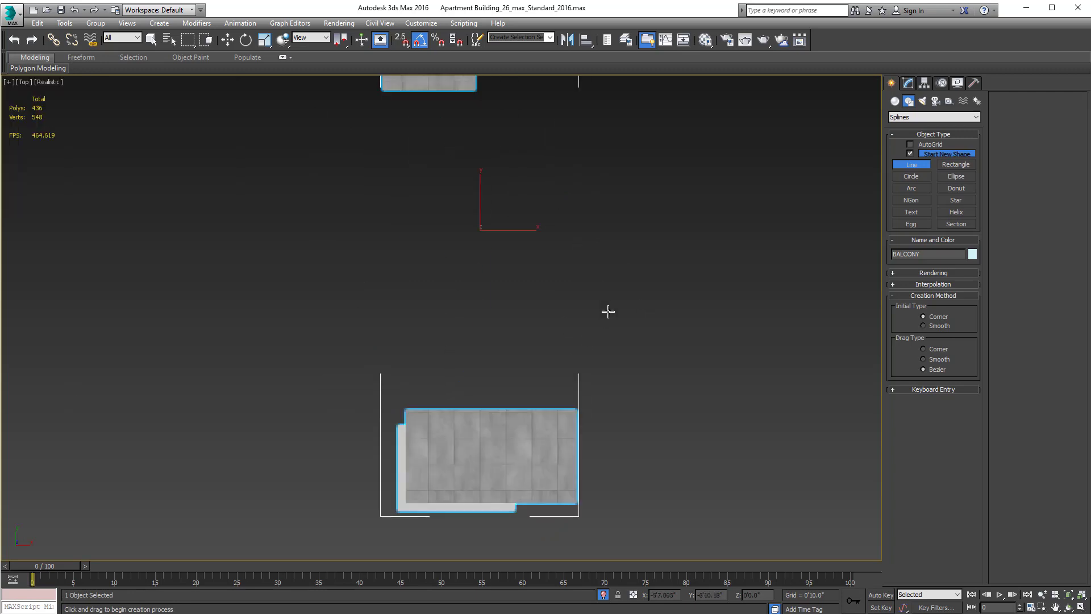
pyautogui.moveTo(609, 312); pyautogui.dragTo(621, 212, button='middle')
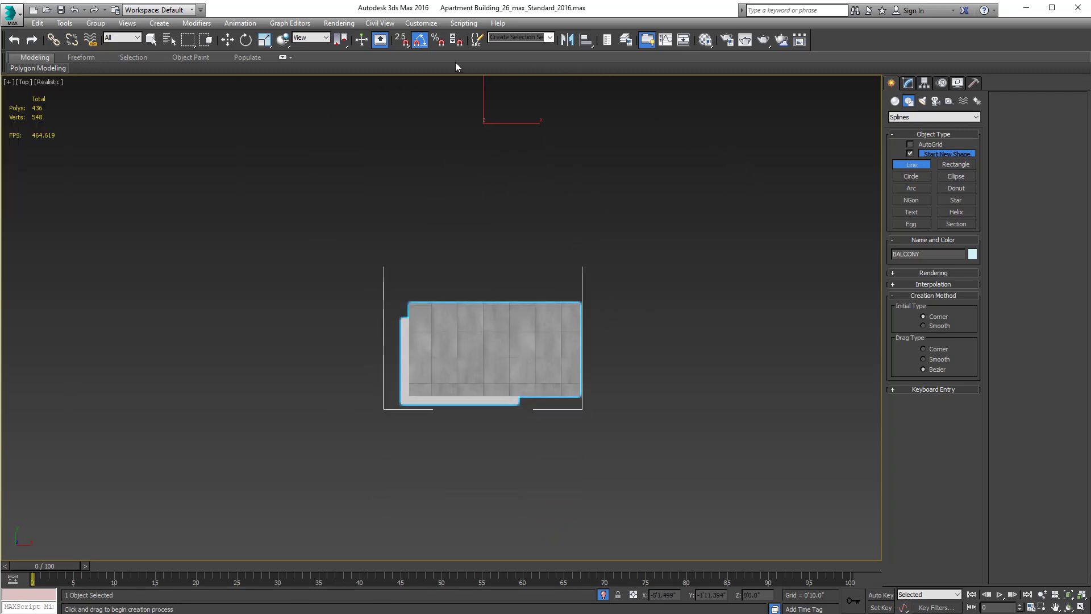
# Step: Turn on 2.5D snapping limited to vertices, turn off angle snapping, and enable axis constraints for snapping
pyautogui.click(405, 46)
pyautogui.click(419, 43)
pyautogui.rightClick(402, 43)
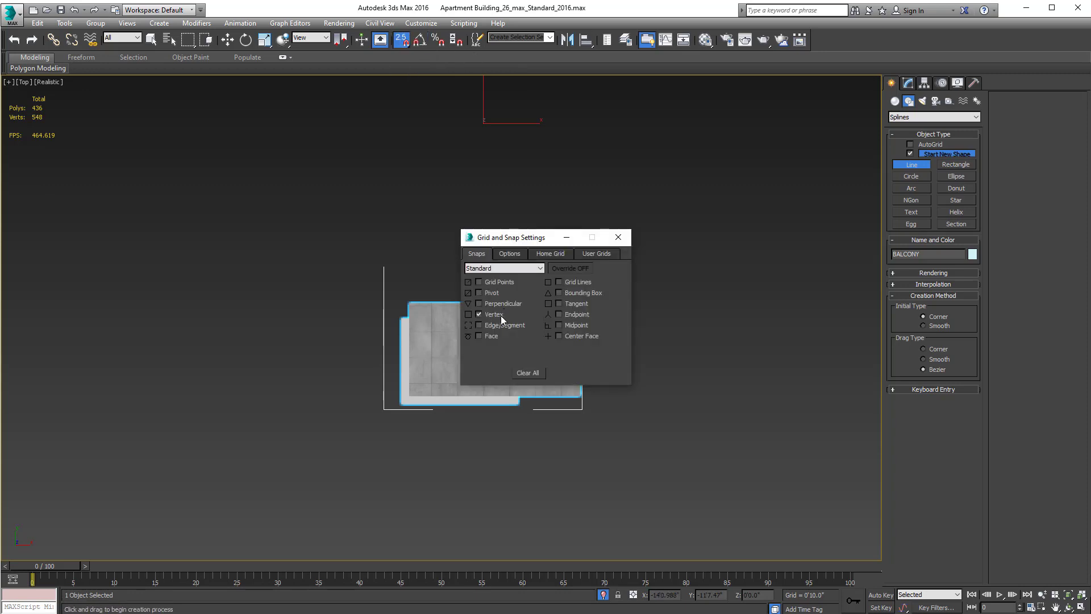
pyautogui.click(527, 373)
pyautogui.click(510, 254)
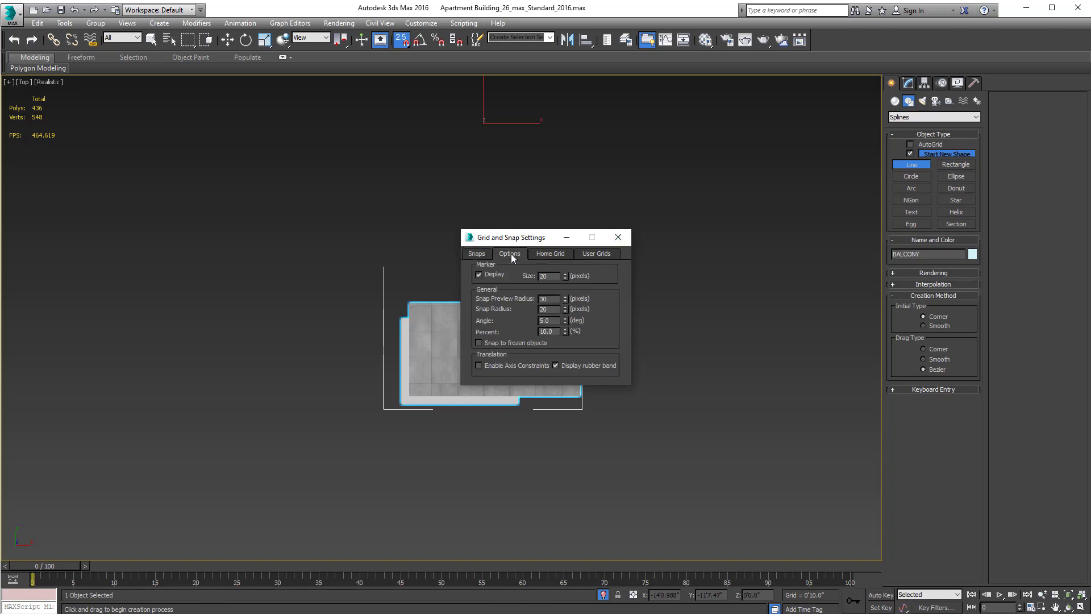
pyautogui.click(502, 365)
pyautogui.click(618, 238)
pyautogui.scroll(6, 633, 222)
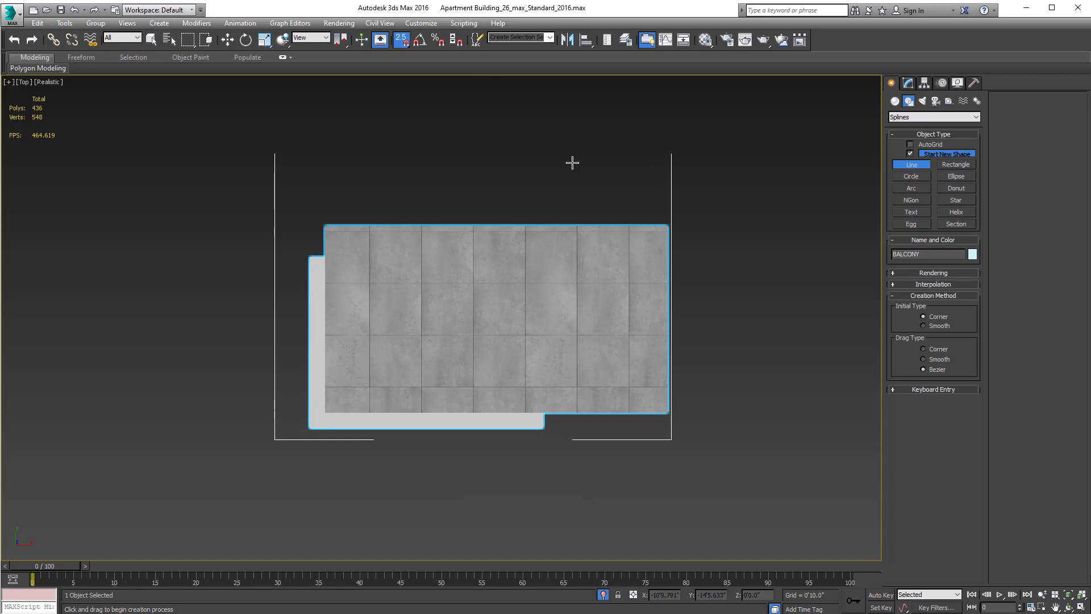
# Step: Return snapping to 2.5D and draw a three-vertex line through the tiled floor's corners along its left and front edges in the Top view
pyautogui.moveTo(572, 162); pyautogui.dragTo(565, 144, button='middle')
pyautogui.moveTo(501, 155); pyautogui.dragTo(475, 140, button='middle')
pyautogui.scroll(2, 480, 151)
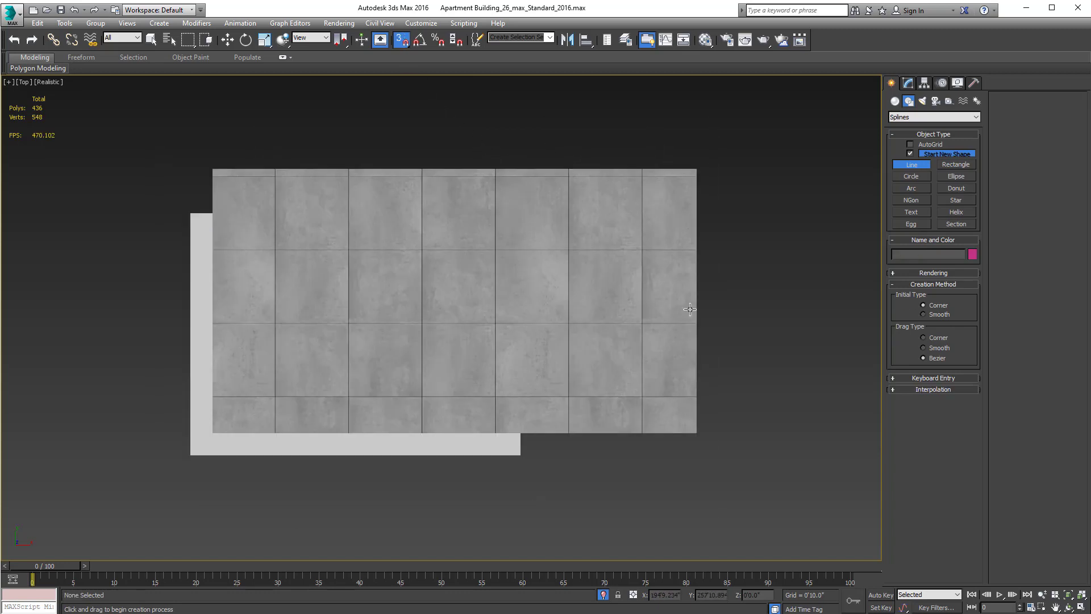
pyautogui.press('z')
pyautogui.moveTo(412, 417); pyautogui.dragTo(414, 284, button='middle')
pyautogui.scroll(2, 396, 341)
pyautogui.moveTo(394, 346); pyautogui.dragTo(314, 389, button='middle')
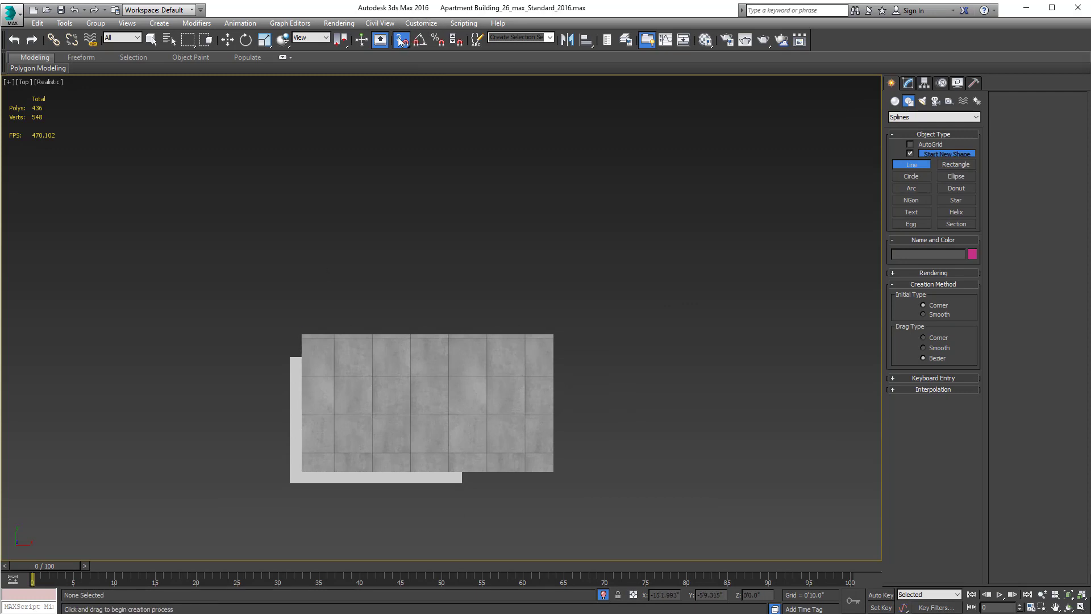
pyautogui.moveTo(401, 41); pyautogui.dragTo(403, 80)
pyautogui.moveTo(342, 347)
pyautogui.mouseDown(button='middle')
pyautogui.moveTo(320, 289)
pyautogui.moveTo(309, 300)
pyautogui.mouseUp(button='middle')
pyautogui.scroll(1, 321, 290)
pyautogui.click(260, 270)
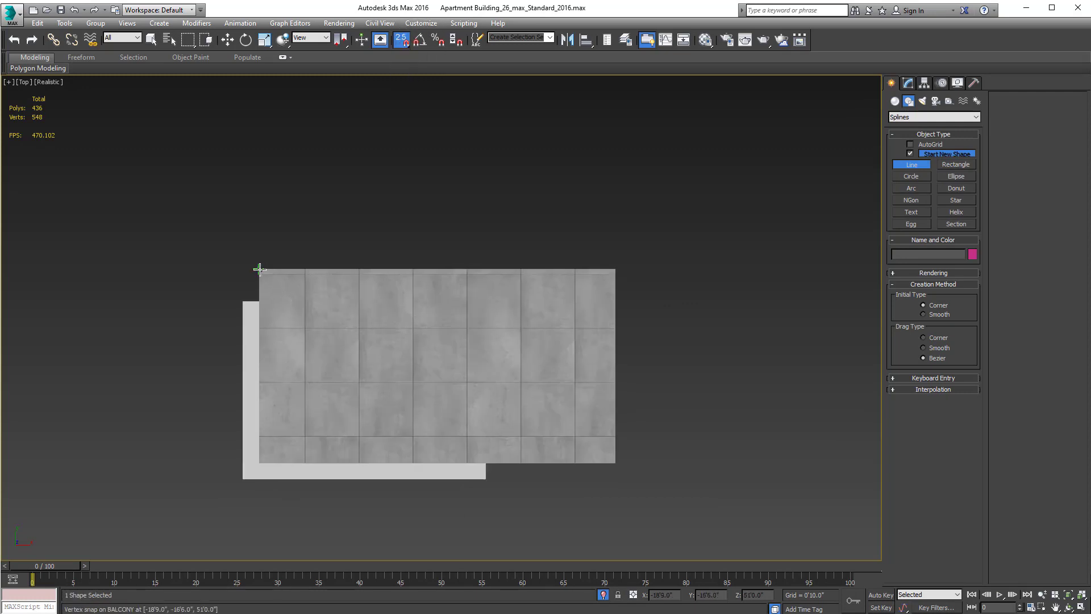
pyautogui.click(258, 463)
pyautogui.click(631, 451)
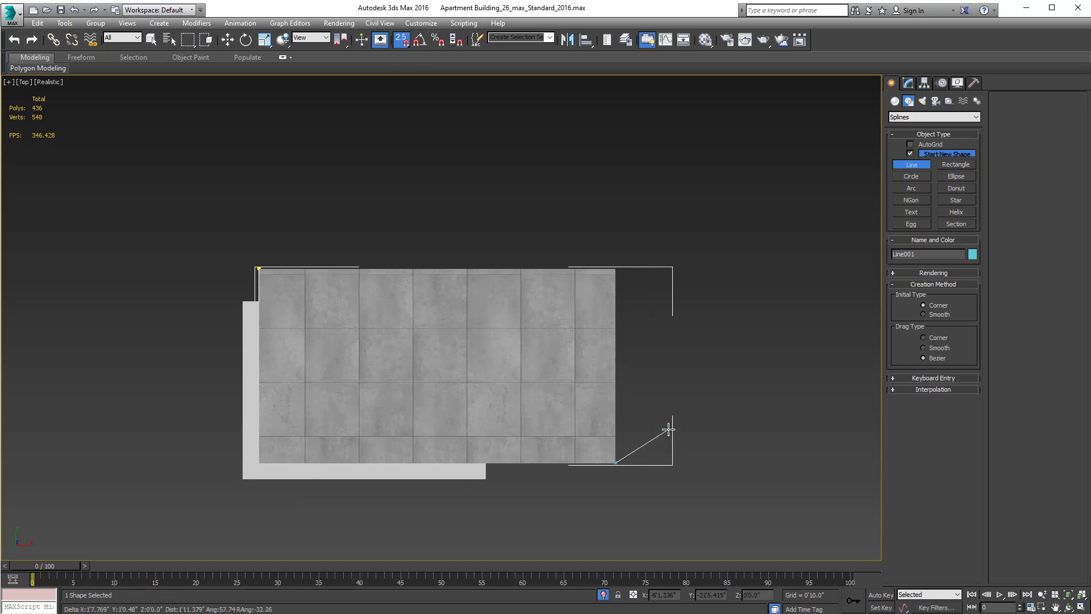
pyautogui.rightClick(666, 428)
# Step: Move the line straight up in the Left view, snapping it to the floor level of the top corner balcony
pyautogui.hotkey('alt', 'w')
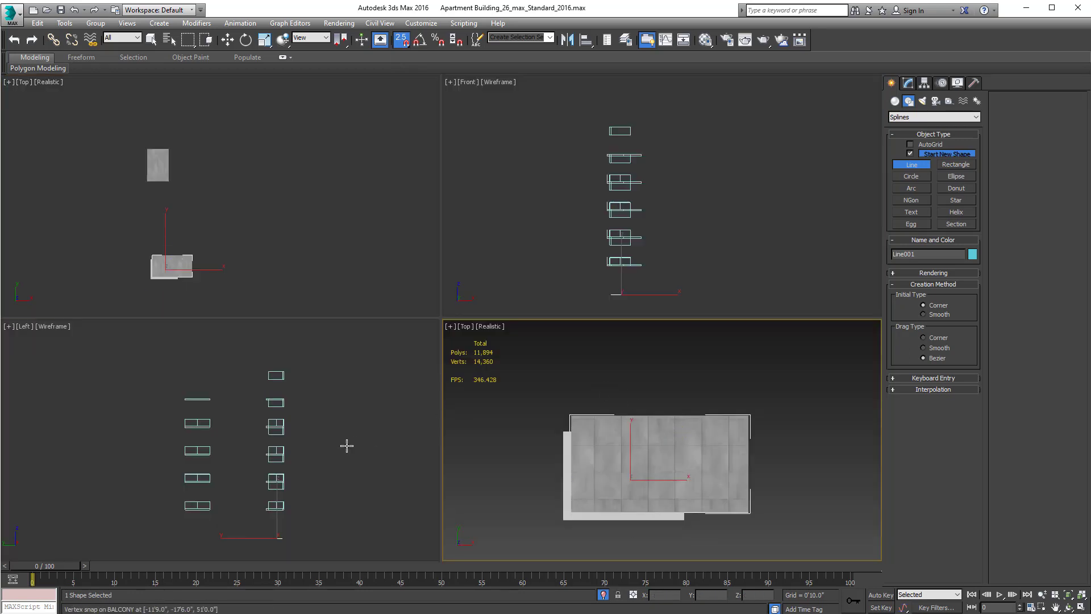
pyautogui.moveTo(346, 443); pyautogui.dragTo(357, 427, button='middle')
pyautogui.press('w')
pyautogui.moveTo(331, 465); pyautogui.dragTo(492, 523, button='middle')
pyautogui.hotkey('alt', 'w')
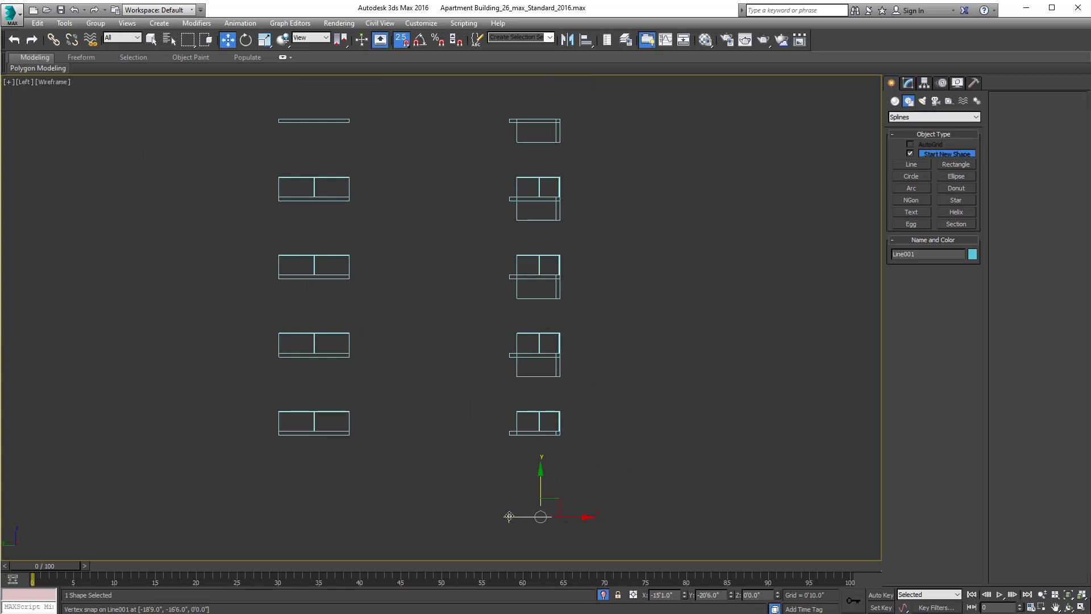
pyautogui.moveTo(509, 516); pyautogui.dragTo(511, 119)
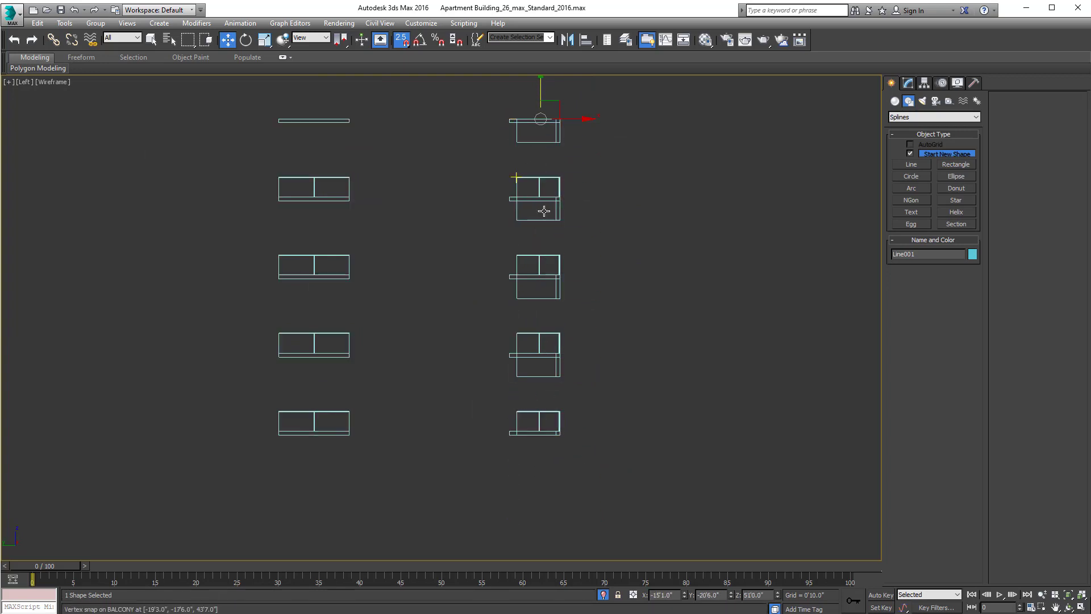
# Step: Check the raised line's position on the balcony slab in a shaded perspective view
pyautogui.moveTo(541, 212)
pyautogui.mouseDown(button='middle')
pyautogui.moveTo(595, 394)
pyautogui.moveTo(584, 430)
pyautogui.moveTo(578, 414)
pyautogui.moveTo(602, 372)
pyautogui.moveTo(585, 307)
pyautogui.moveTo(557, 321)
pyautogui.moveTo(519, 295)
pyautogui.moveTo(616, 453)
pyautogui.mouseUp(button='middle')
pyautogui.press('p')
pyautogui.scroll(10, 605, 411)
pyautogui.press('F3')
pyautogui.scroll(-5, 577, 419)
pyautogui.keyDown('alt'); pyautogui.moveTo(537, 483); pyautogui.dragTo(510, 479, button='middle'); pyautogui.keyUp('alt')
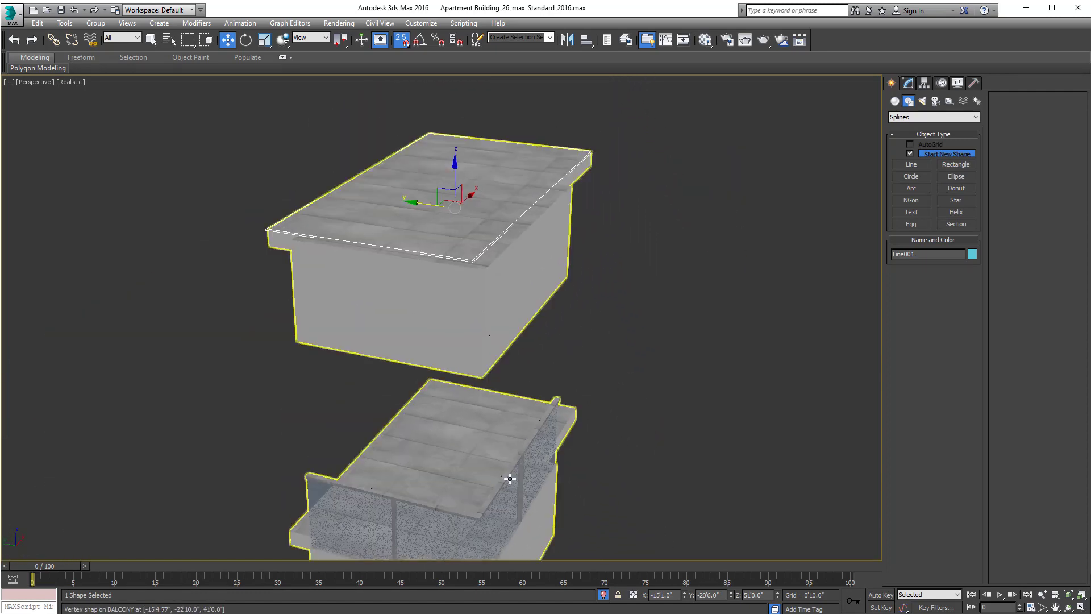
pyautogui.press('q')
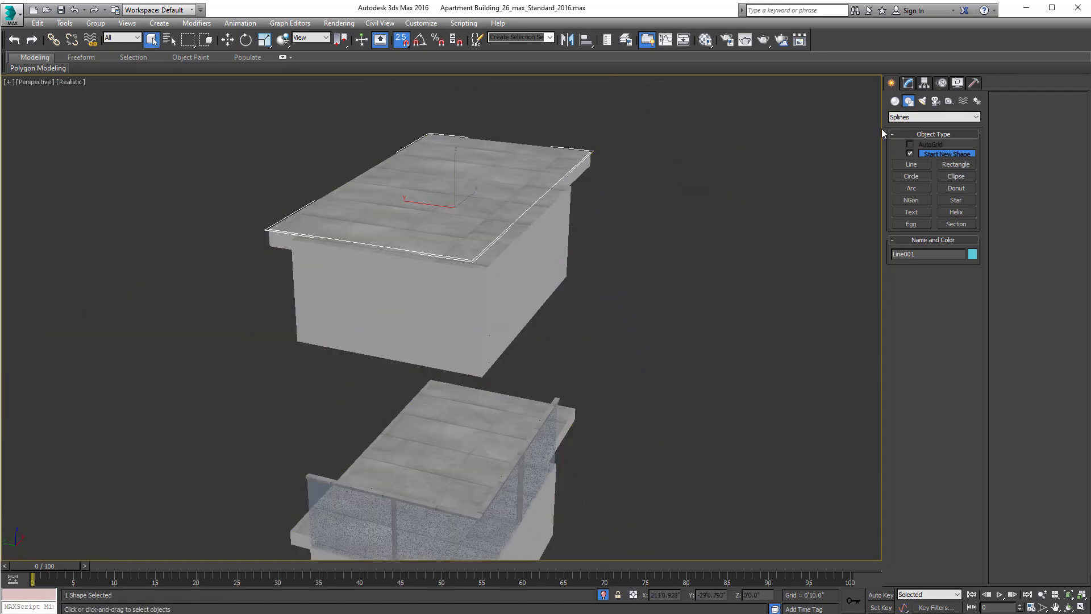
# Step: Snap the line's two front vertices to the parapet's outer front edge and its end vertex to the parapet's end corner
pyautogui.click(908, 83)
pyautogui.click(920, 269)
pyautogui.moveTo(639, 139); pyautogui.dragTo(443, 284)
pyautogui.hotkey('alt', 'w')
pyautogui.rightClick(378, 239)
pyautogui.hotkey('alt', 'w')
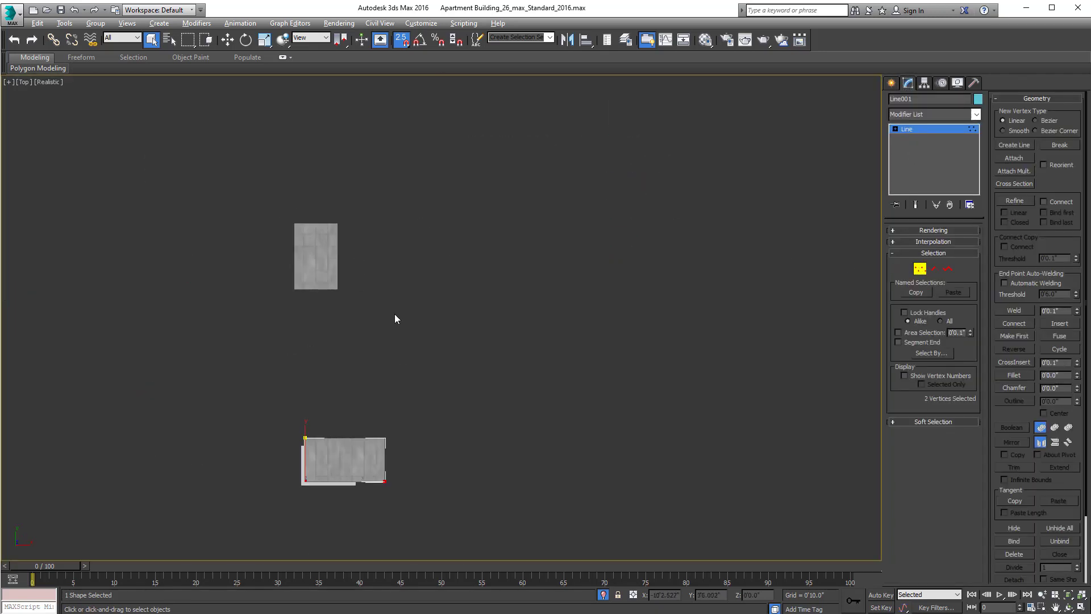
pyautogui.press('z')
pyautogui.press('w')
pyautogui.moveTo(376, 358); pyautogui.dragTo(396, 346, button='middle')
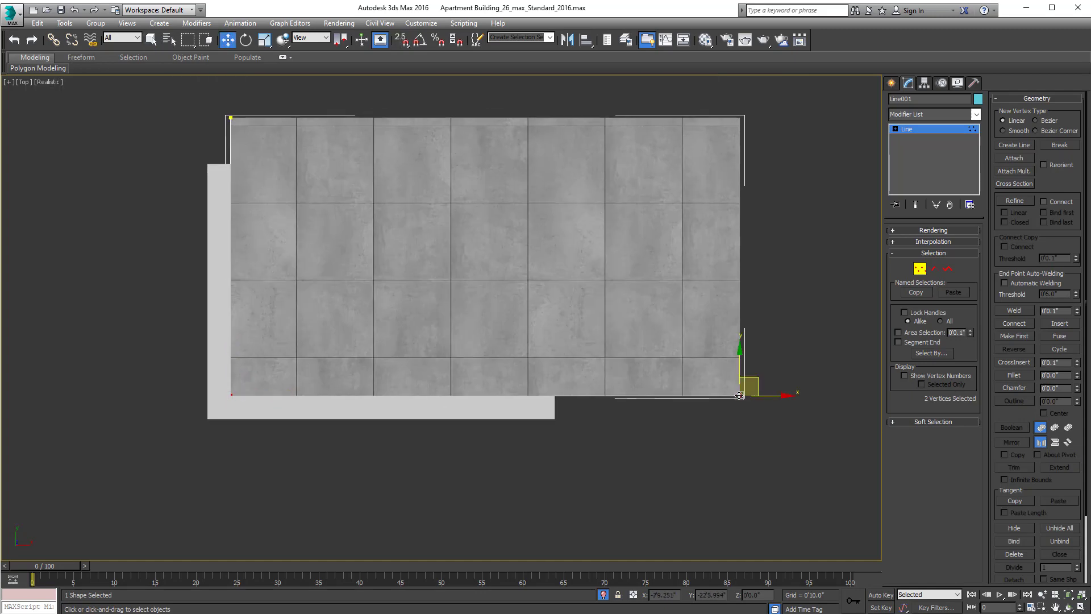
pyautogui.moveTo(740, 367); pyautogui.dragTo(557, 419)
pyautogui.press('s')
pyautogui.moveTo(771, 444); pyautogui.dragTo(590, 422)
# Step: Snap the line's two left vertices to the parapet's outer side edge and its start vertex to the parapet's rear corner
pyautogui.hotkey('alt', 'w')
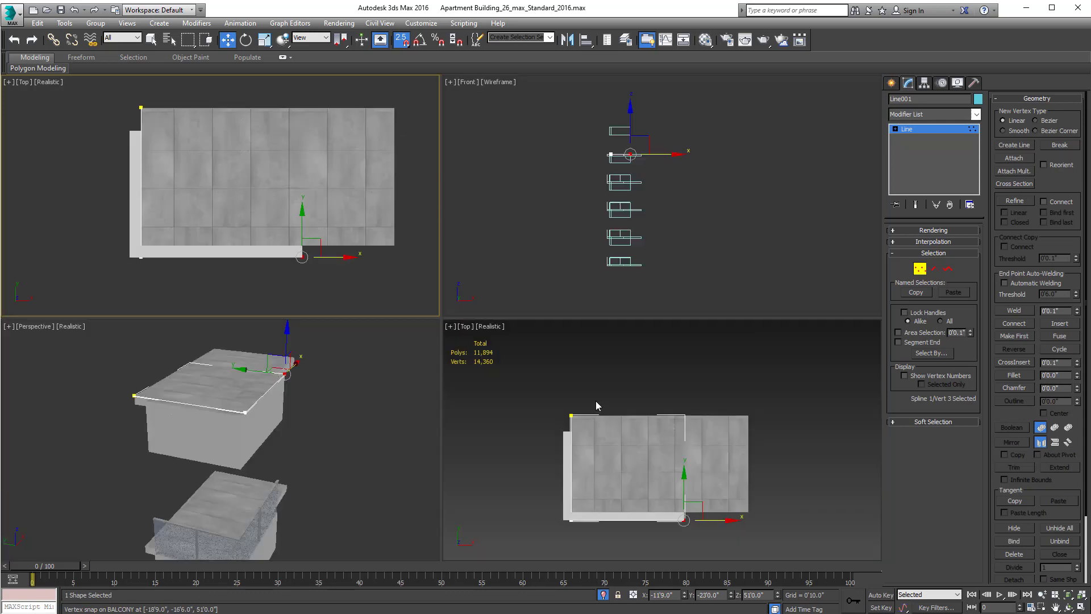
pyautogui.rightClick(615, 366)
pyautogui.hotkey('alt', 'w')
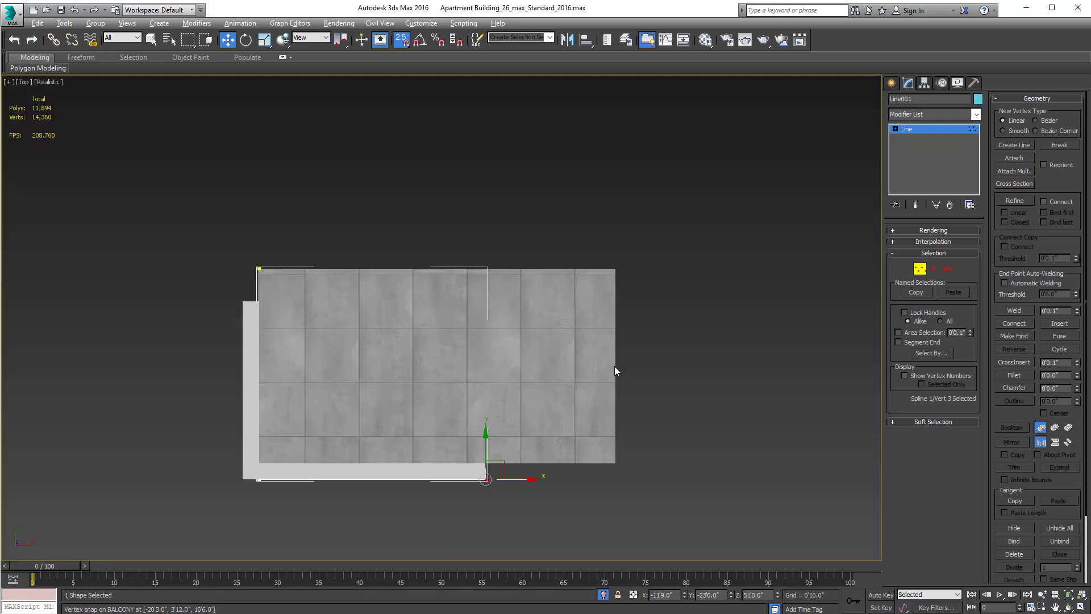
pyautogui.press('p')
pyautogui.press('z')
pyautogui.keyDown('alt'); pyautogui.moveTo(618, 378); pyautogui.dragTo(620, 318, button='middle'); pyautogui.keyUp('alt')
pyautogui.scroll(-3, 641, 350)
pyautogui.scroll(-10, 642, 350)
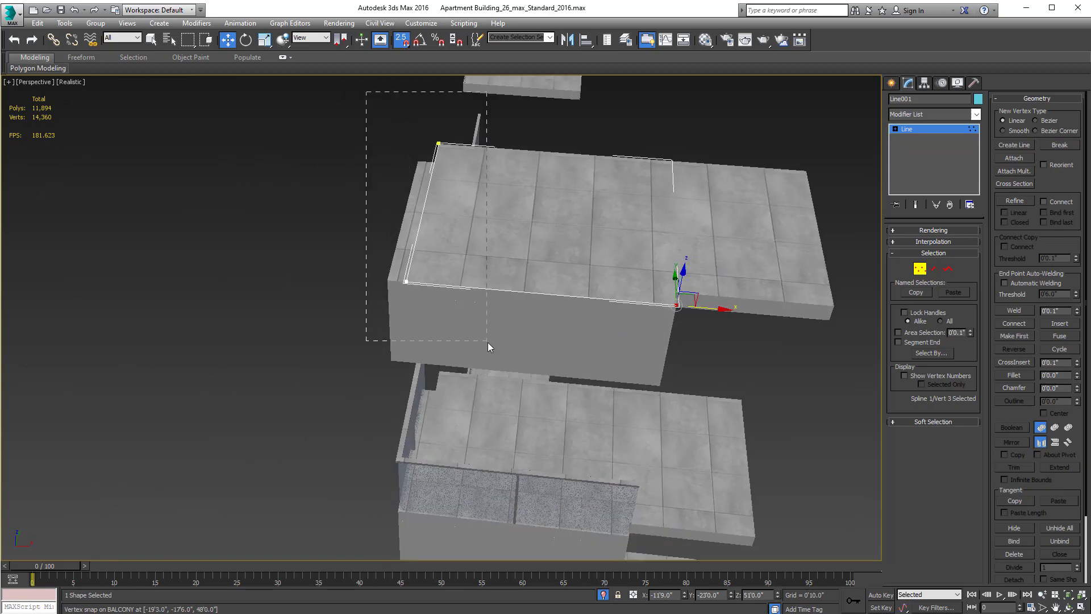
pyautogui.moveTo(488, 342); pyautogui.dragTo(487, 343)
pyautogui.hotkey('alt', 'w')
pyautogui.middleClick(281, 285)
pyautogui.hotkey('alt', 'w')
pyautogui.moveTo(280, 285); pyautogui.dragTo(295, 283, button='middle')
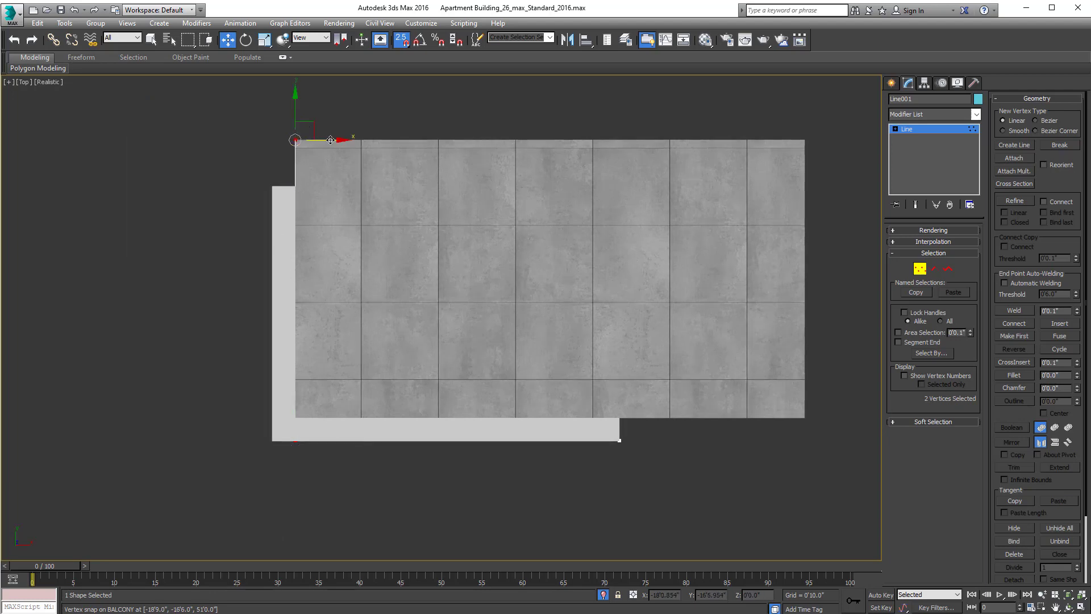
pyautogui.moveTo(295, 140); pyautogui.dragTo(271, 187)
pyautogui.moveTo(237, 114); pyautogui.dragTo(291, 171)
pyautogui.moveTo(271, 114); pyautogui.dragTo(272, 186)
# Step: Examine in perspective how the adjusted line follows the parapet's outer edges
pyautogui.hotkey('alt', 'w')
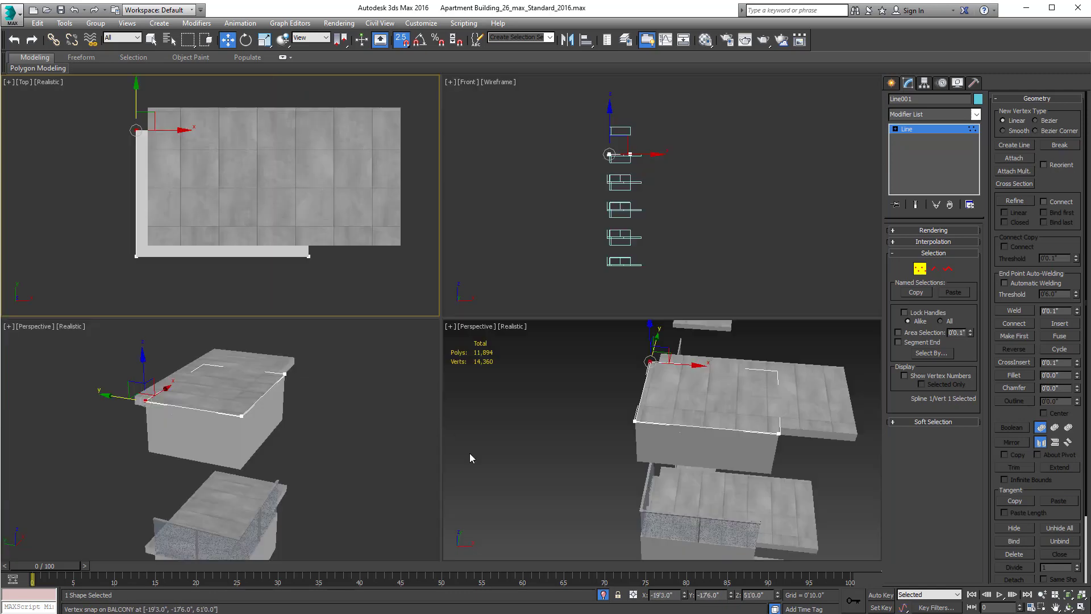
pyautogui.rightClick(512, 452)
pyautogui.hotkey('alt', 'w')
pyautogui.press('z')
pyautogui.keyDown('alt'); pyautogui.moveTo(472, 390); pyautogui.dragTo(516, 385, button='middle'); pyautogui.keyUp('alt')
pyautogui.scroll(-5, 516, 385)
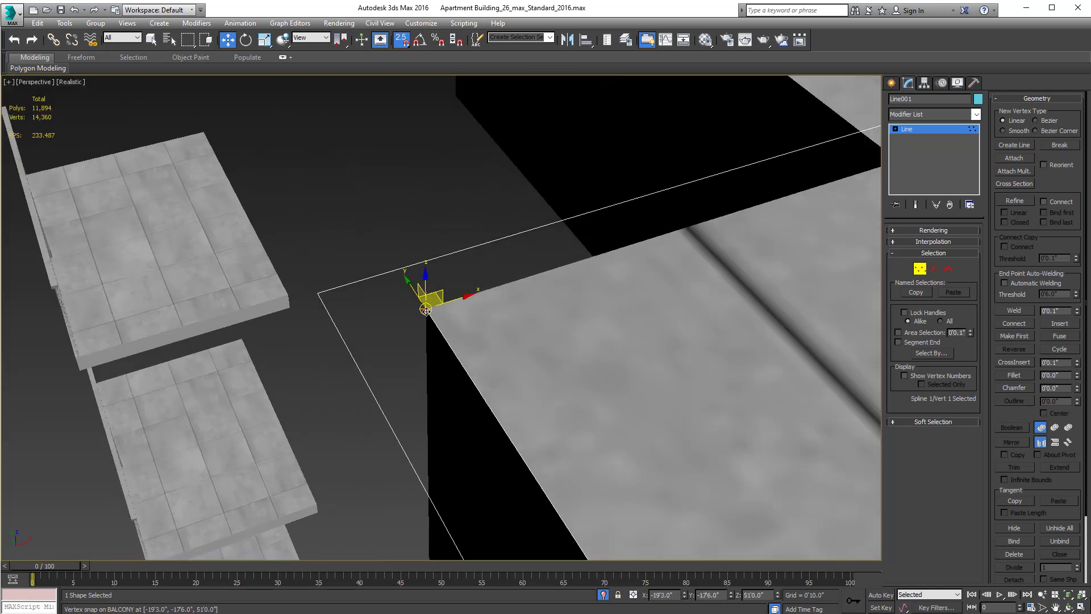
pyautogui.scroll(-3, 426, 313)
pyautogui.moveTo(426, 313); pyautogui.dragTo(348, 310, button='middle')
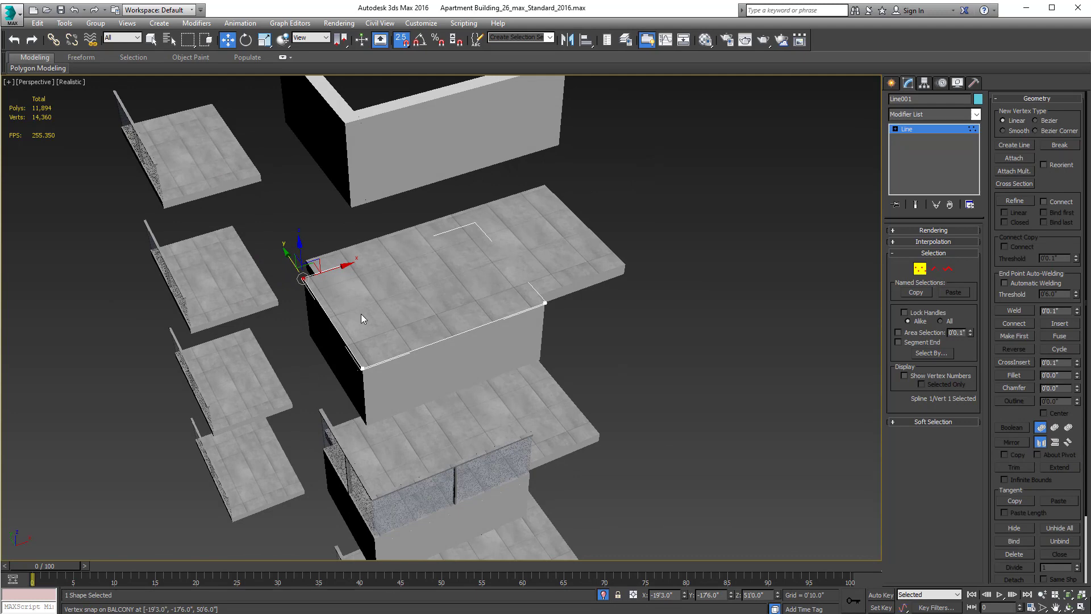
pyautogui.keyDown('alt'); pyautogui.moveTo(512, 358); pyautogui.dragTo(516, 271, button='middle'); pyautogui.keyUp('alt')
pyautogui.scroll(3, 528, 295)
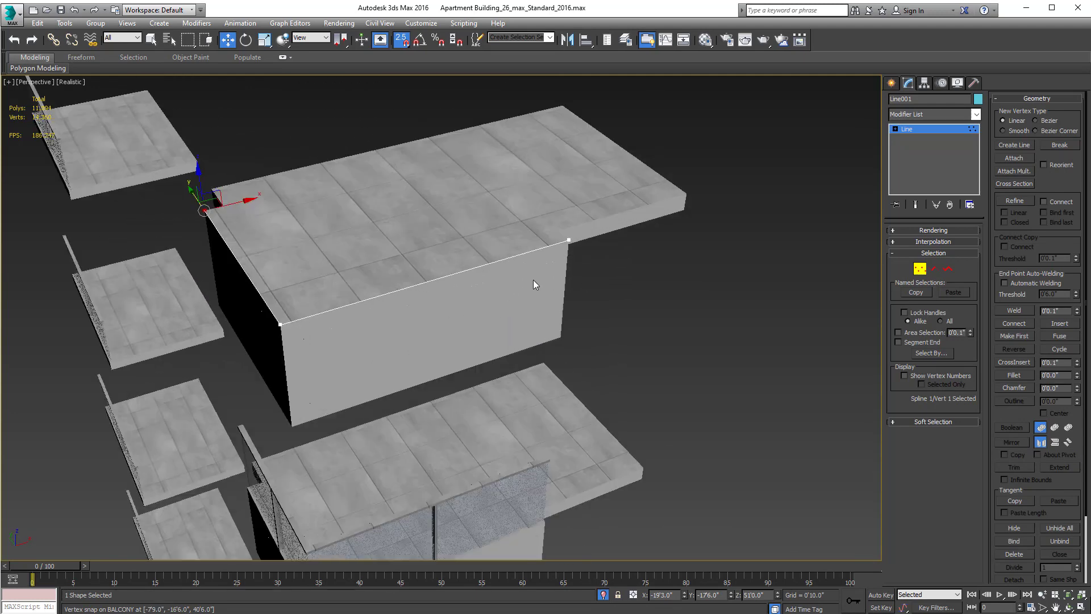
# Step: Leave vertex editing of the line and turn off snapping
pyautogui.click(922, 274)
pyautogui.moveTo(570, 383); pyautogui.dragTo(506, 341, button='middle')
pyautogui.press('s')
# Step: Examine the existing glass railing and its seating on the parapet of the balcony below
pyautogui.keyDown('alt'); pyautogui.moveTo(492, 331); pyautogui.dragTo(501, 366, button='middle'); pyautogui.keyUp('alt')
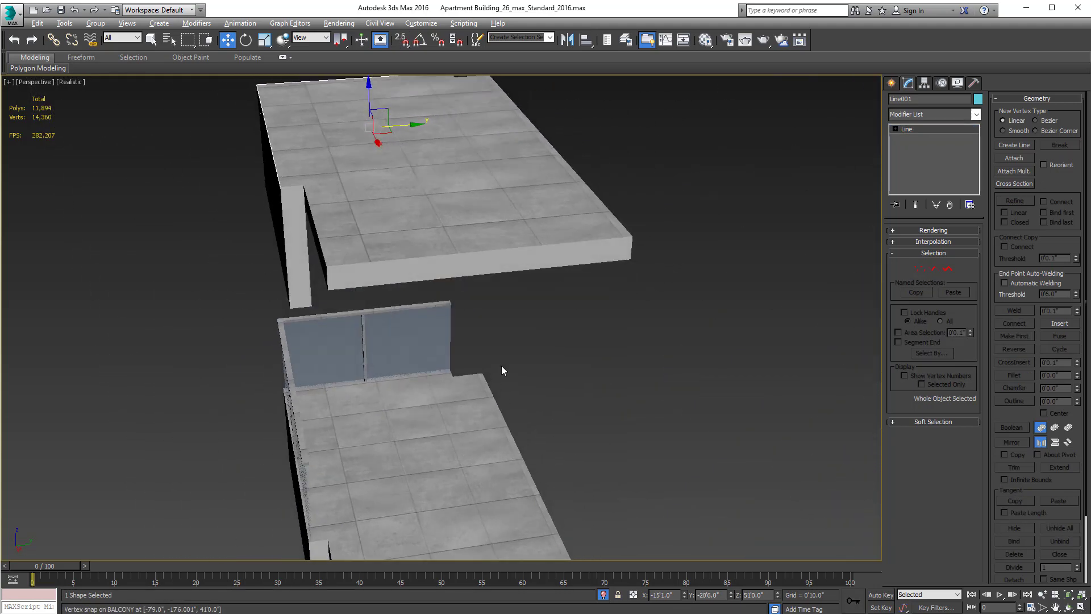
pyautogui.scroll(-2, 501, 366)
pyautogui.moveTo(401, 162); pyautogui.dragTo(515, 277, button='middle')
pyautogui.scroll(5, 457, 291)
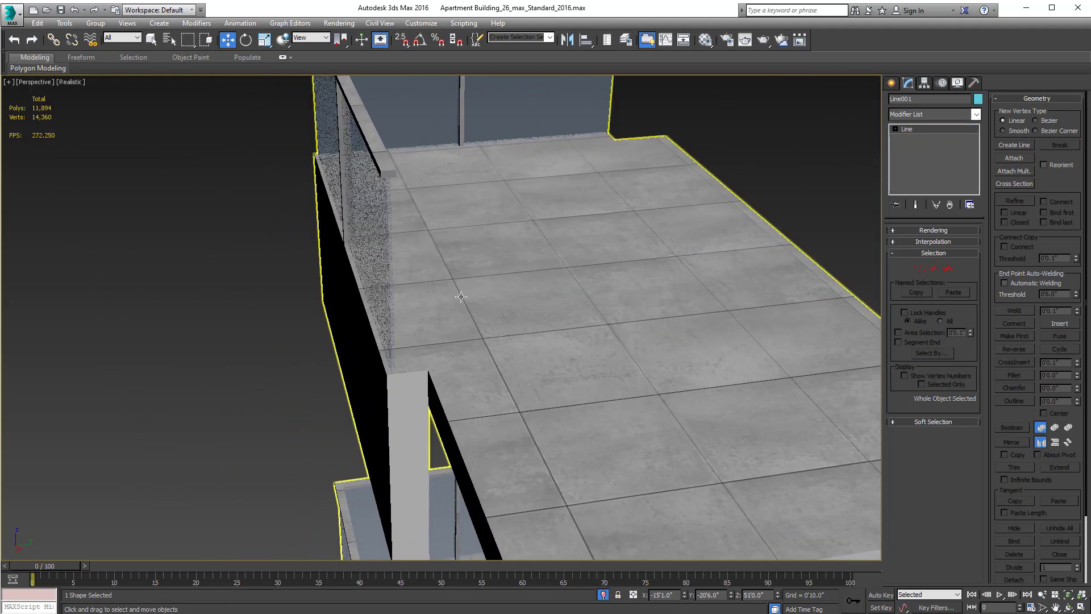
pyautogui.scroll(2, 505, 281)
pyautogui.moveTo(450, 292); pyautogui.dragTo(493, 281, button='middle')
pyautogui.scroll(-3, 399, 389)
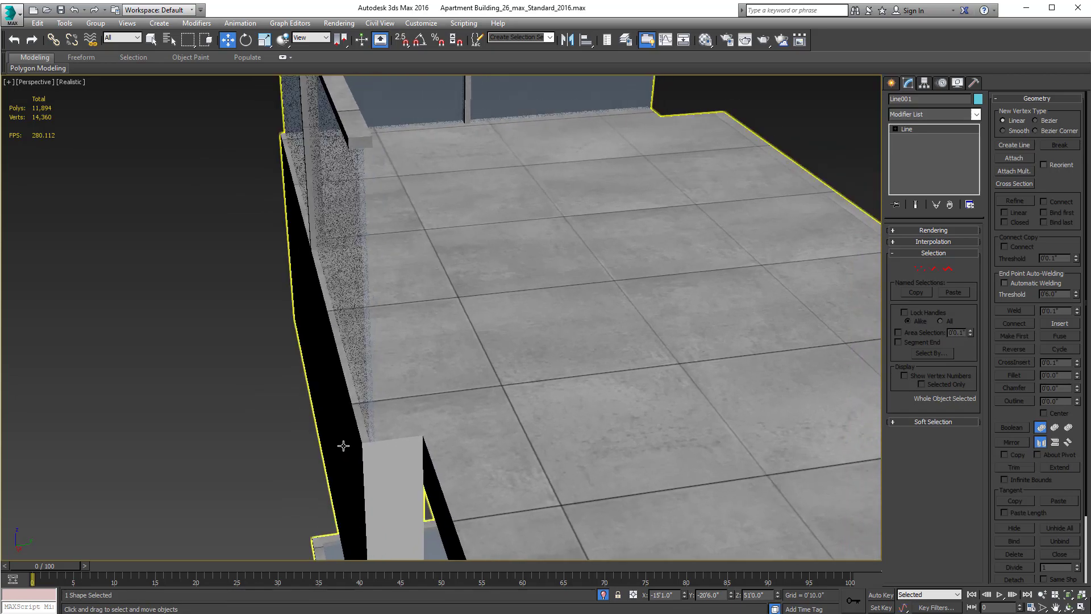
pyautogui.keyDown('alt'); pyautogui.moveTo(324, 445); pyautogui.dragTo(466, 399, button='middle'); pyautogui.keyUp('alt')
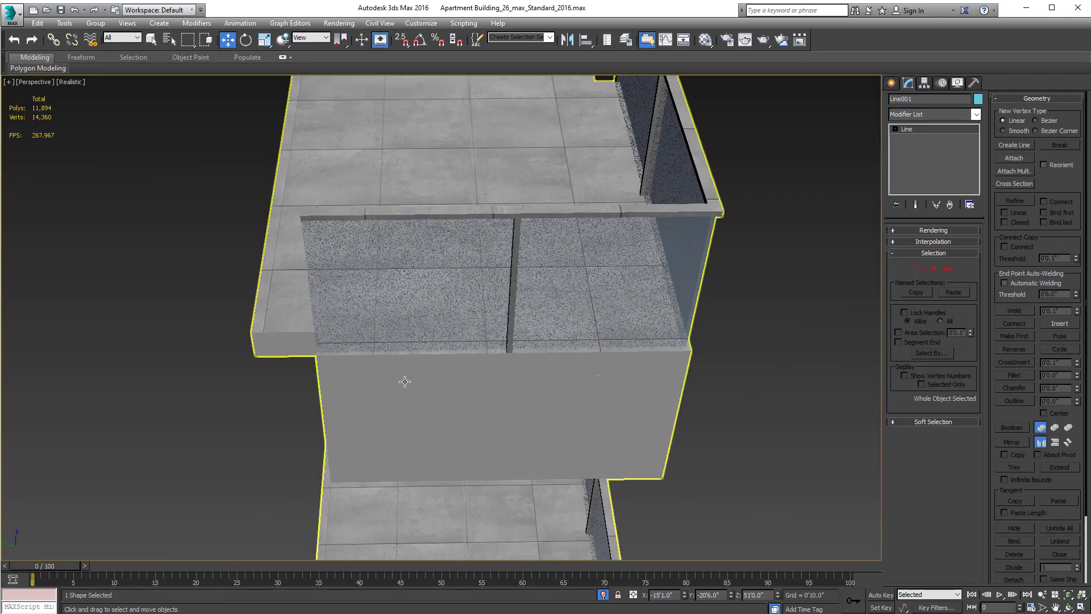
pyautogui.moveTo(344, 383); pyautogui.dragTo(628, 270, button='middle')
pyautogui.scroll(2, 328, 386)
pyautogui.scroll(-2, 313, 375)
pyautogui.scroll(-3, 275, 399)
# Step: Create an AEC Extended Railing freehand beside the balconies, about 27 feet long and 9 feet 8 inches high
pyautogui.click(556, 313)
pyautogui.press('q')
pyautogui.click(891, 84)
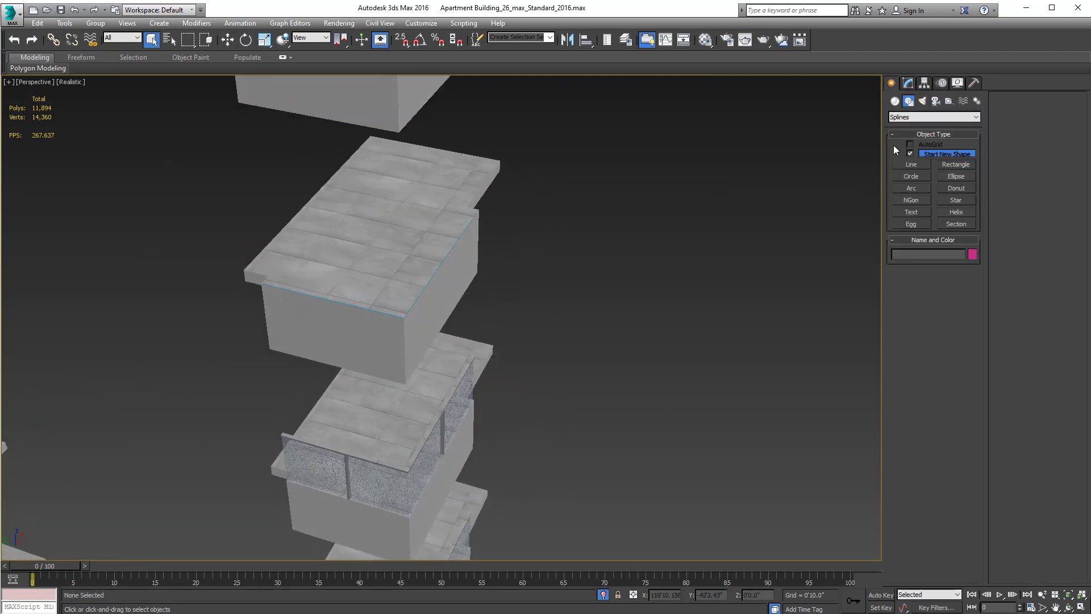
pyautogui.click(895, 101)
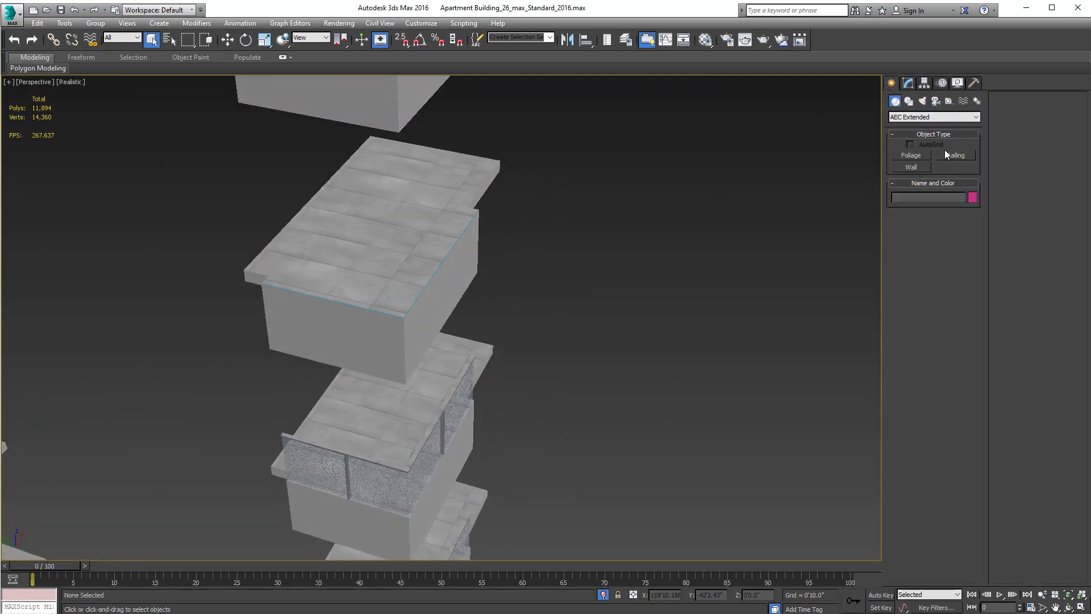
pyautogui.click(956, 155)
pyautogui.scroll(-4, 543, 339)
pyautogui.moveTo(647, 492); pyautogui.dragTo(687, 345)
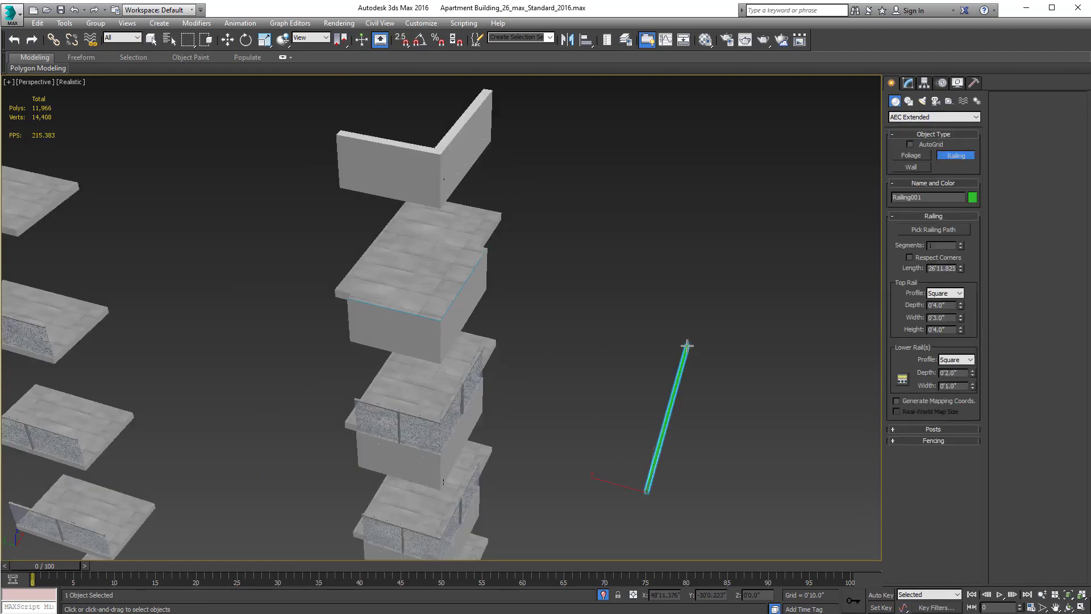
pyautogui.click(682, 271)
pyautogui.rightClick(682, 272)
pyautogui.keyDown('alt'); pyautogui.moveTo(662, 277); pyautogui.dragTo(619, 245, button='middle'); pyautogui.keyUp('alt')
# Step: Assign the line on the top corner balcony as the new railing's path
pyautogui.click(903, 84)
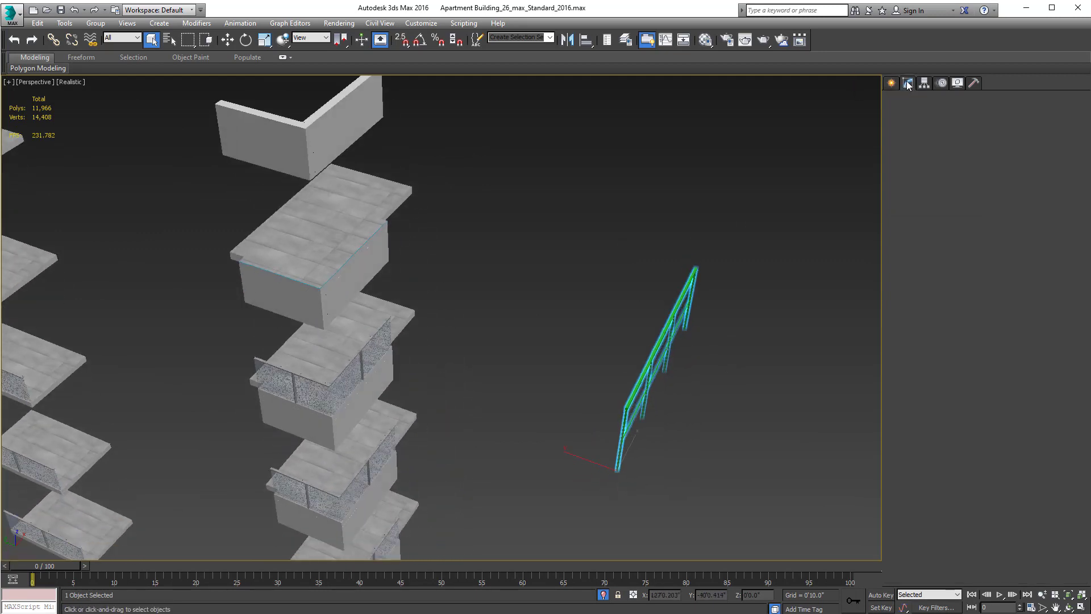
pyautogui.click(924, 243)
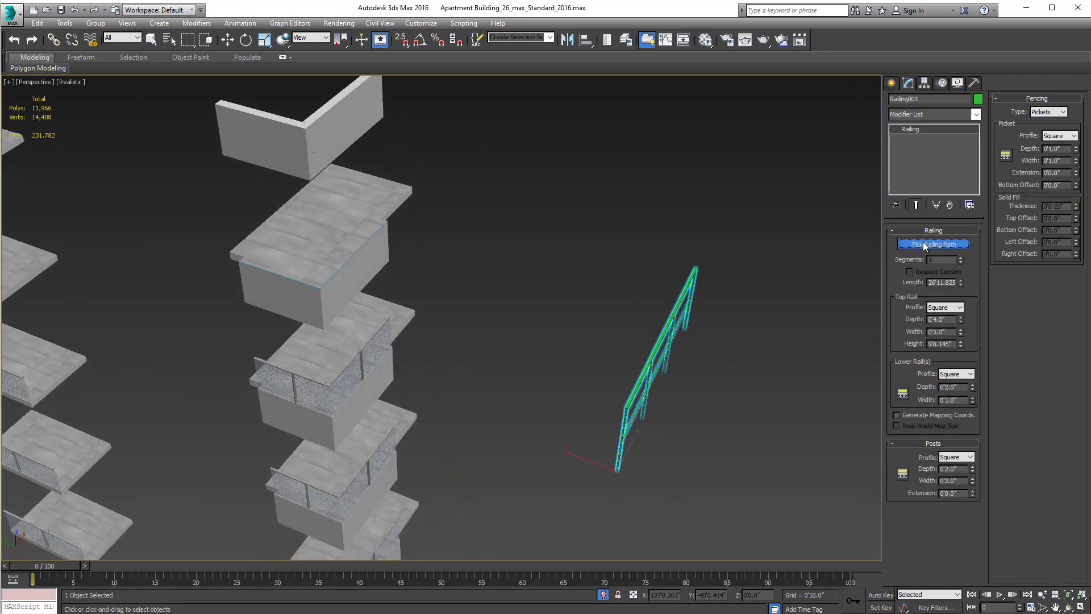
pyautogui.click(333, 274)
pyautogui.moveTo(404, 284); pyautogui.dragTo(484, 301, button='middle')
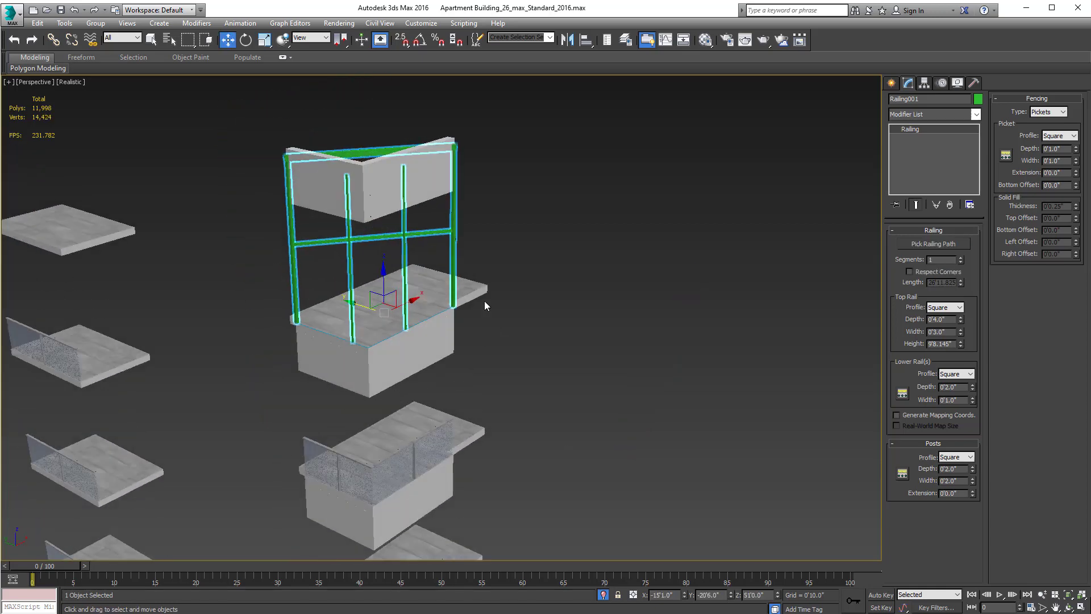
pyautogui.rightClick(484, 302)
pyautogui.press('Escape')
pyautogui.scroll(3, 487, 302)
pyautogui.moveTo(551, 288); pyautogui.dragTo(584, 364, button='middle')
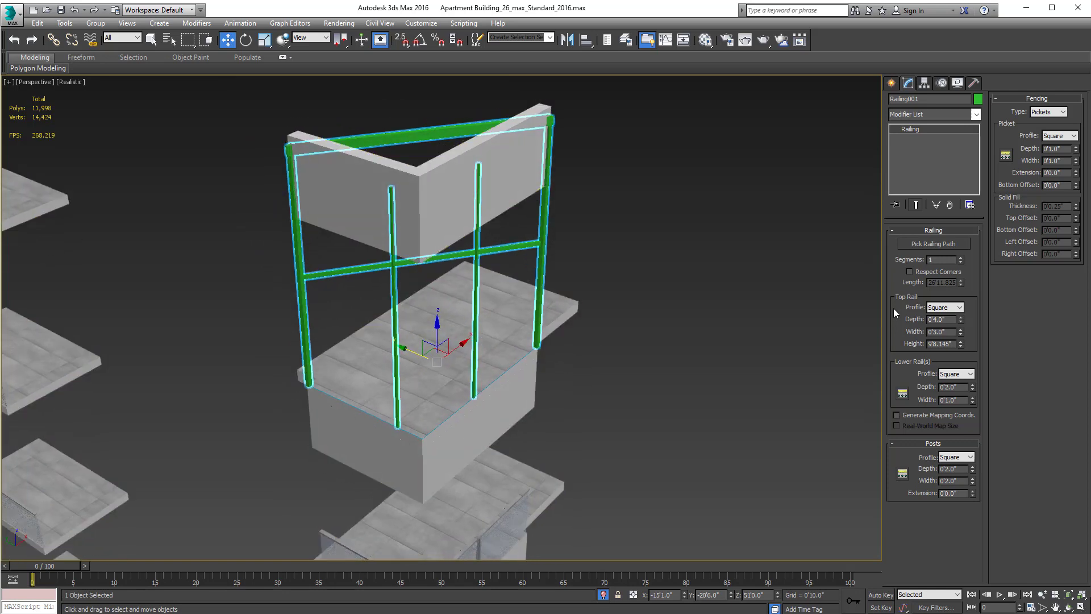
# Step: Make the railing respect the corners of its path, undoing the trial segment change
pyautogui.click(962, 257)
pyautogui.hotkey('ctrl', 'z')
pyautogui.click(922, 272)
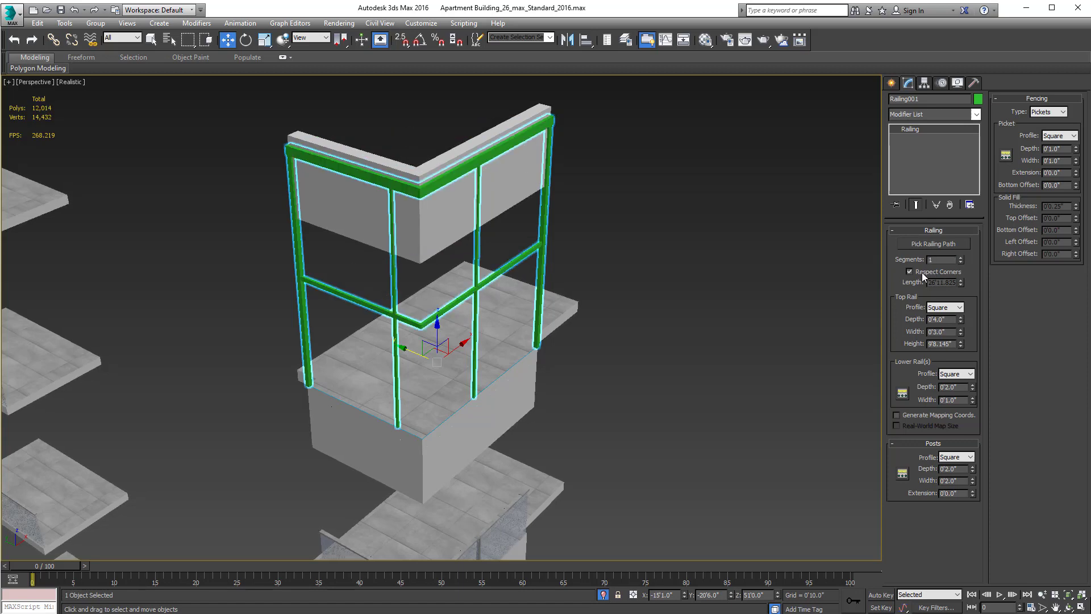
# Step: Set the railing's top rail height to 3 feet
pyautogui.keyDown('alt'); pyautogui.moveTo(684, 315); pyautogui.dragTo(642, 301, button='middle'); pyautogui.keyUp('alt')
pyautogui.scroll(-2, 669, 272)
pyautogui.scroll(1, 639, 311)
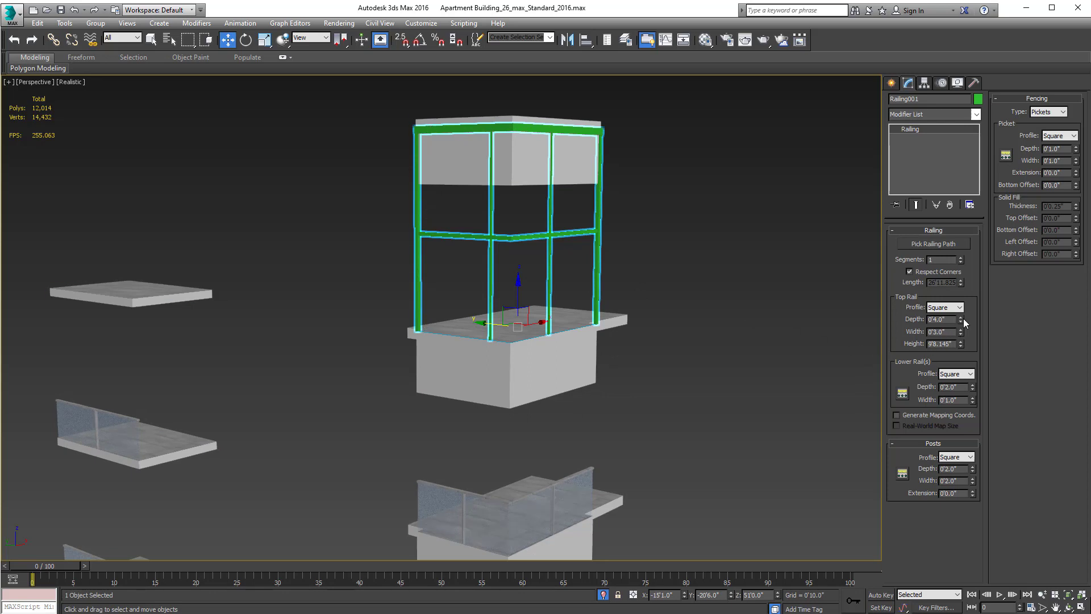
pyautogui.moveTo(962, 341)
pyautogui.mouseDown()
pyautogui.moveTo(957, 384)
pyautogui.moveTo(953, 356)
pyautogui.mouseUp()
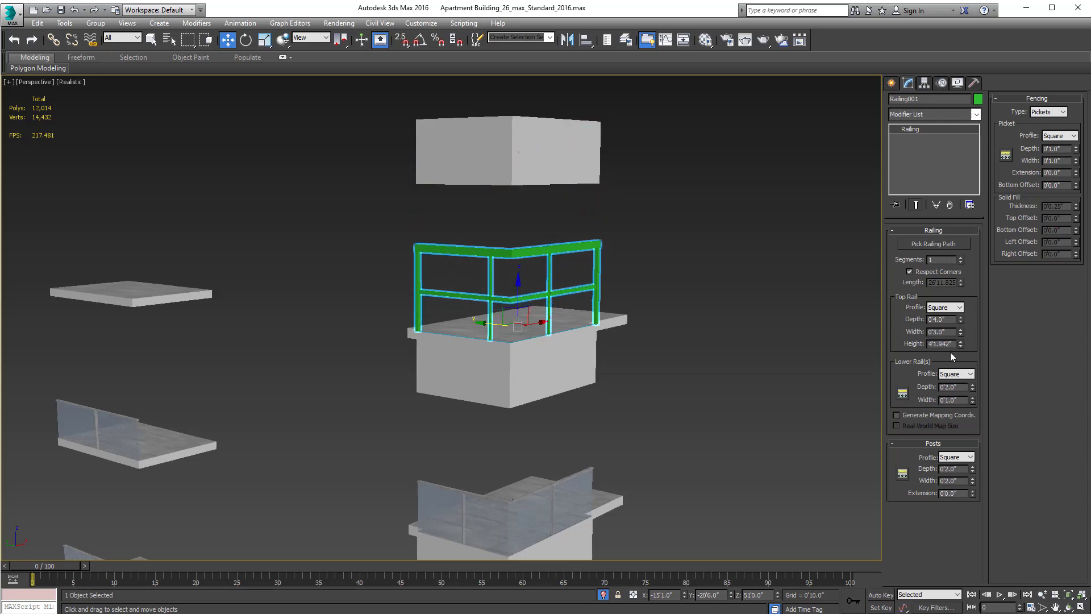
pyautogui.write('3')
pyautogui.press('Return')
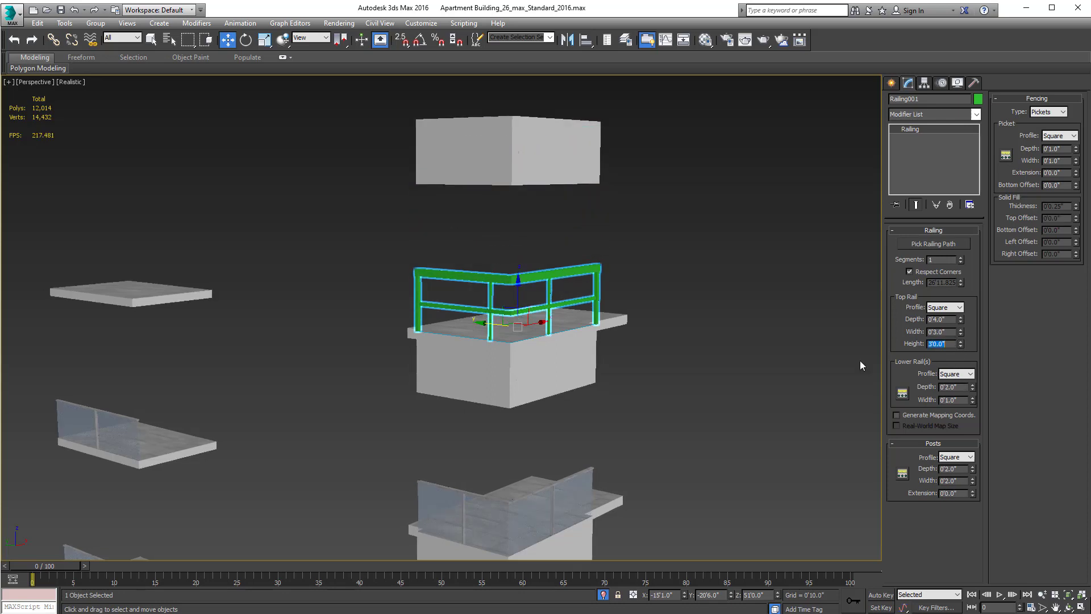
pyautogui.scroll(3, 626, 418)
pyautogui.moveTo(616, 370); pyautogui.dragTo(660, 426, button='middle')
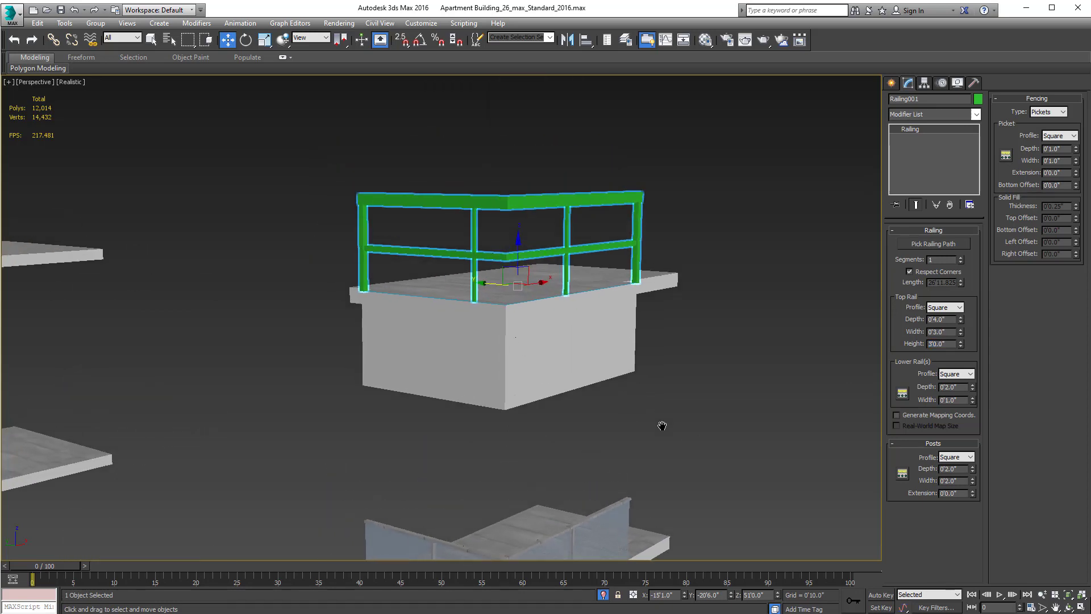
# Step: Give the railing's top rail a Round profile and set its depth to 3 inches
pyautogui.keyDown('alt'); pyautogui.moveTo(563, 342); pyautogui.dragTo(520, 348, button='middle'); pyautogui.keyUp('alt')
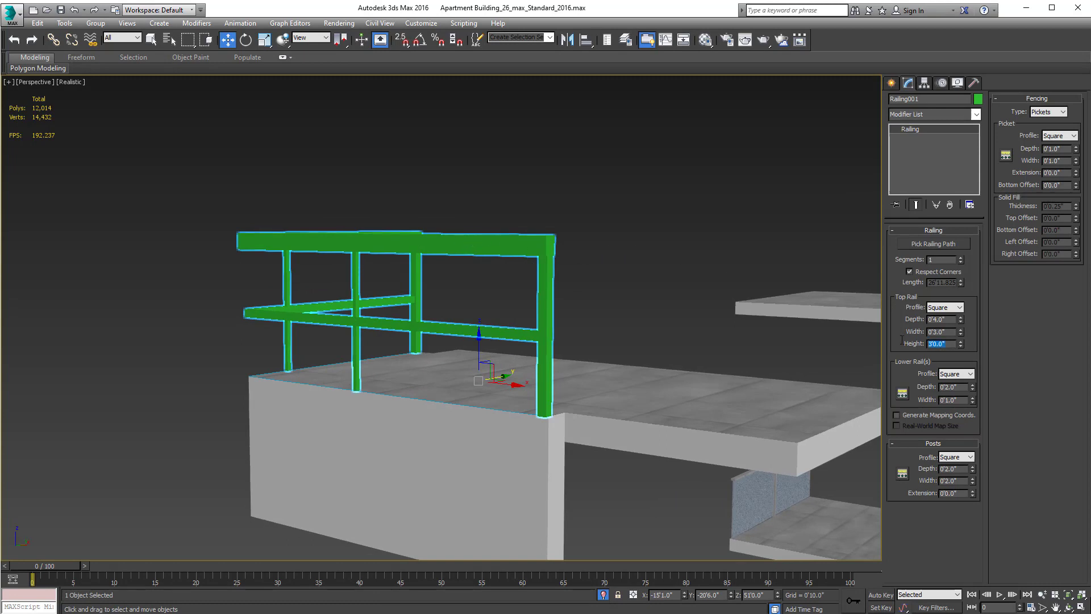
pyautogui.keyDown('alt'); pyautogui.moveTo(663, 369); pyautogui.dragTo(608, 364, button='middle'); pyautogui.keyUp('alt')
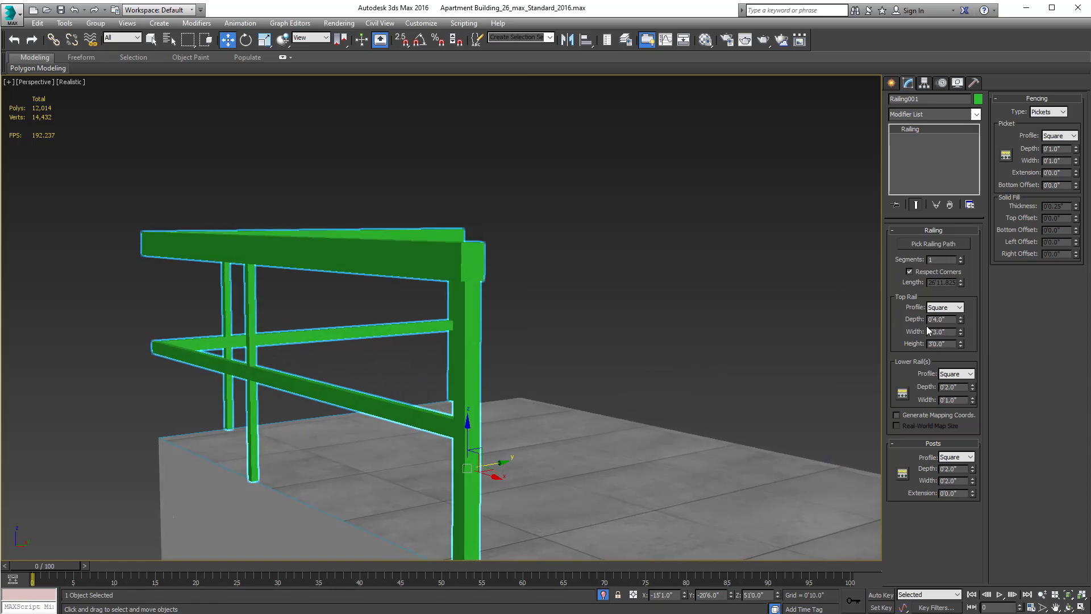
pyautogui.click(947, 308)
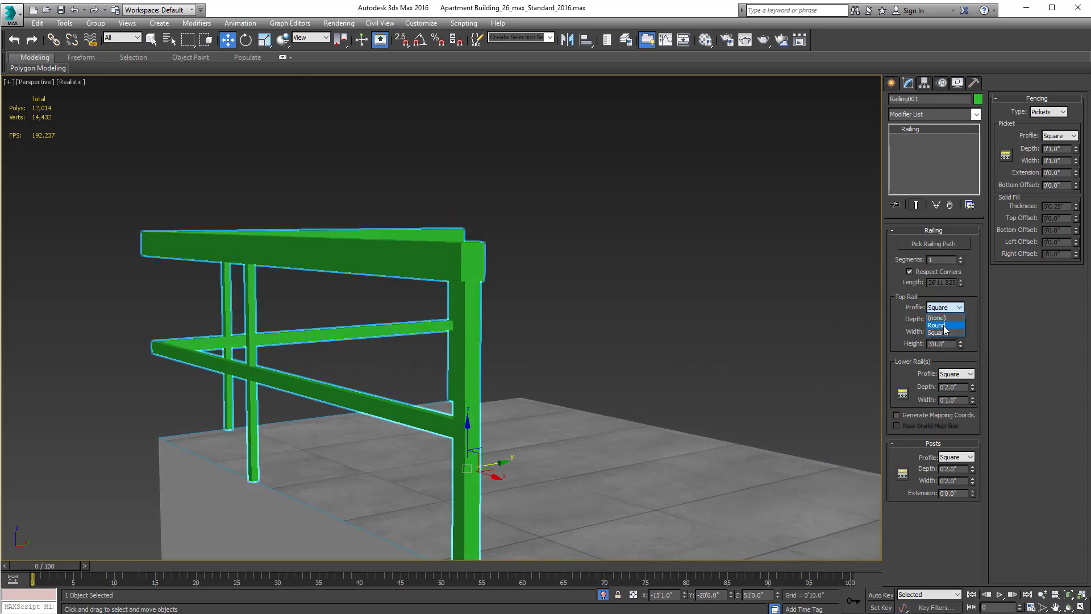
pyautogui.click(937, 325)
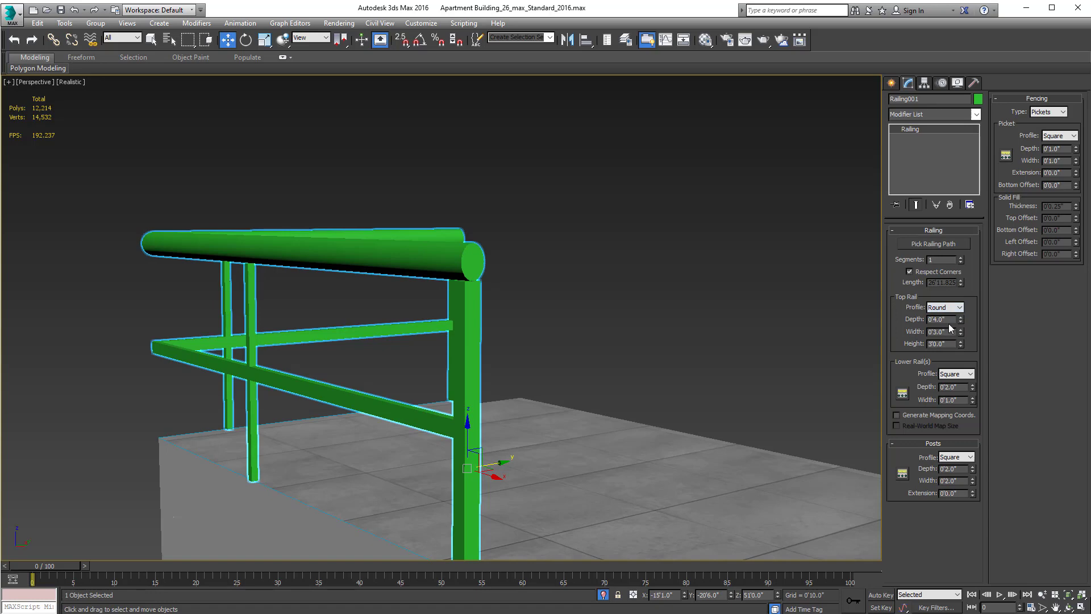
pyautogui.write('3')
pyautogui.press('Return')
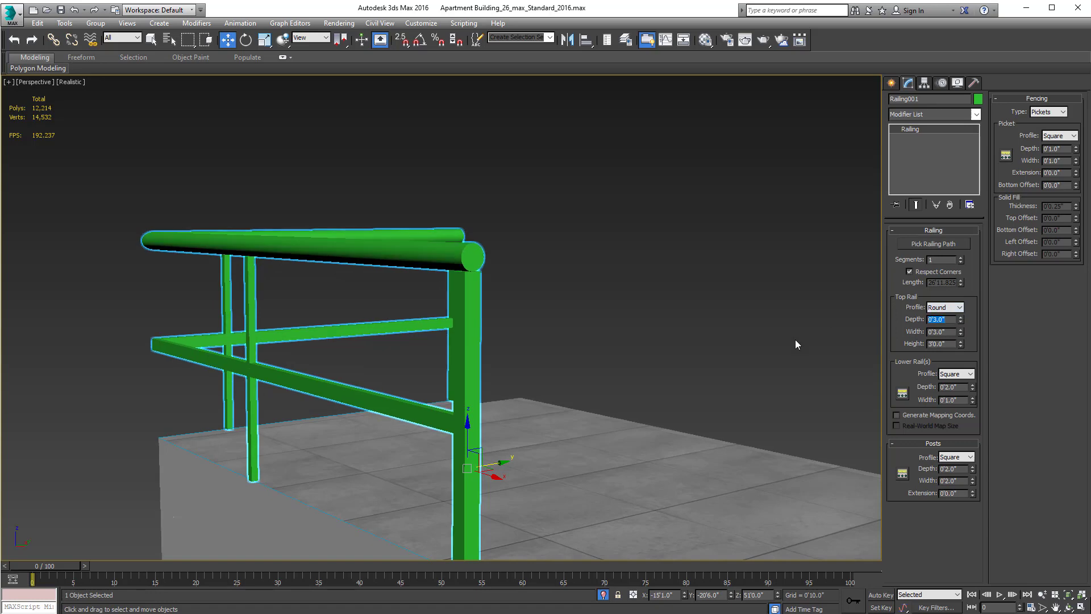
# Step: Examine the round top rail from several sides and compare it with the existing railings on the balconies below
pyautogui.keyDown('alt'); pyautogui.moveTo(796, 339); pyautogui.dragTo(566, 226, button='middle'); pyautogui.keyUp('alt')
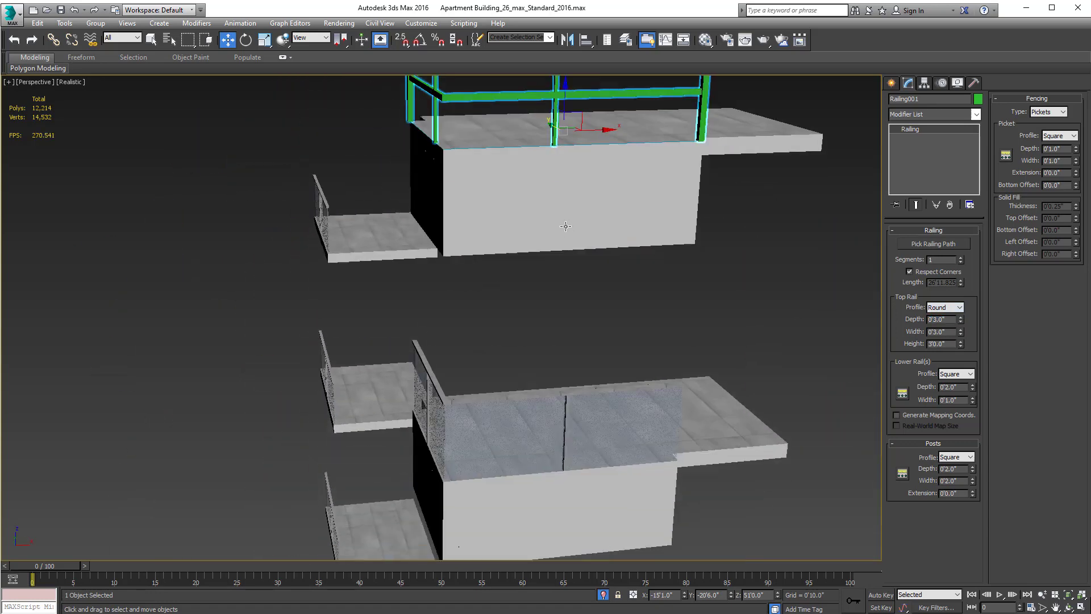
pyautogui.keyDown('alt'); pyautogui.moveTo(458, 367); pyautogui.dragTo(423, 366, button='middle'); pyautogui.keyUp('alt')
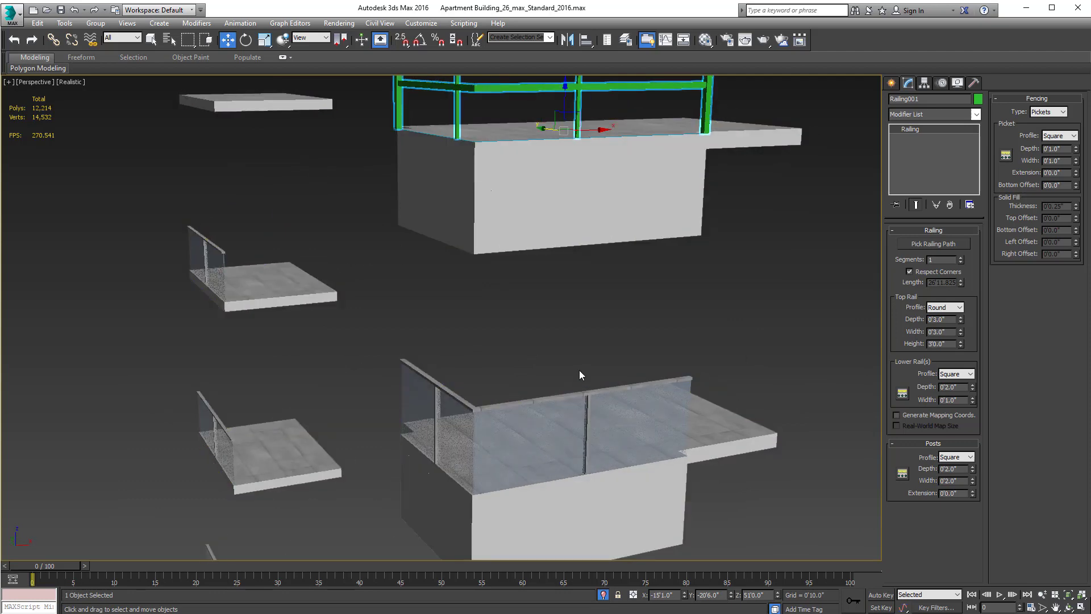
pyautogui.keyDown('alt'); pyautogui.moveTo(637, 409); pyautogui.dragTo(543, 392, button='middle'); pyautogui.keyUp('alt')
pyautogui.moveTo(543, 392); pyautogui.dragTo(532, 486, button='middle')
pyautogui.scroll(3, 575, 438)
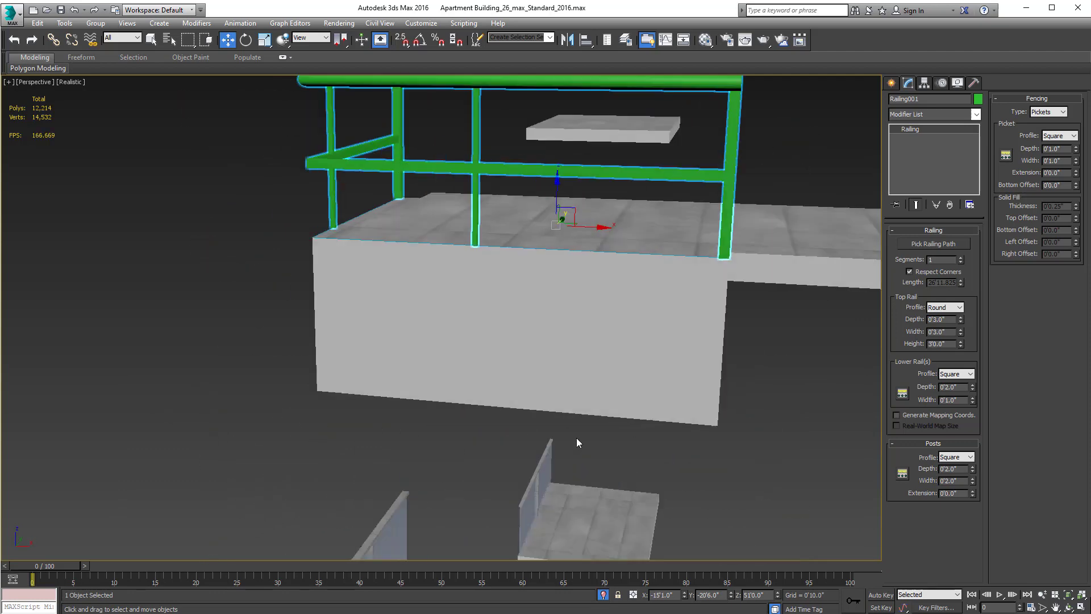
pyautogui.keyDown('alt'); pyautogui.moveTo(576, 438); pyautogui.dragTo(638, 455, button='middle'); pyautogui.keyUp('alt')
pyautogui.moveTo(637, 455); pyautogui.dragTo(619, 560, button='middle')
pyautogui.keyDown('alt'); pyautogui.moveTo(588, 467); pyautogui.dragTo(632, 490, button='middle'); pyautogui.keyUp('alt')
pyautogui.moveTo(794, 411); pyautogui.dragTo(753, 416, button='middle')
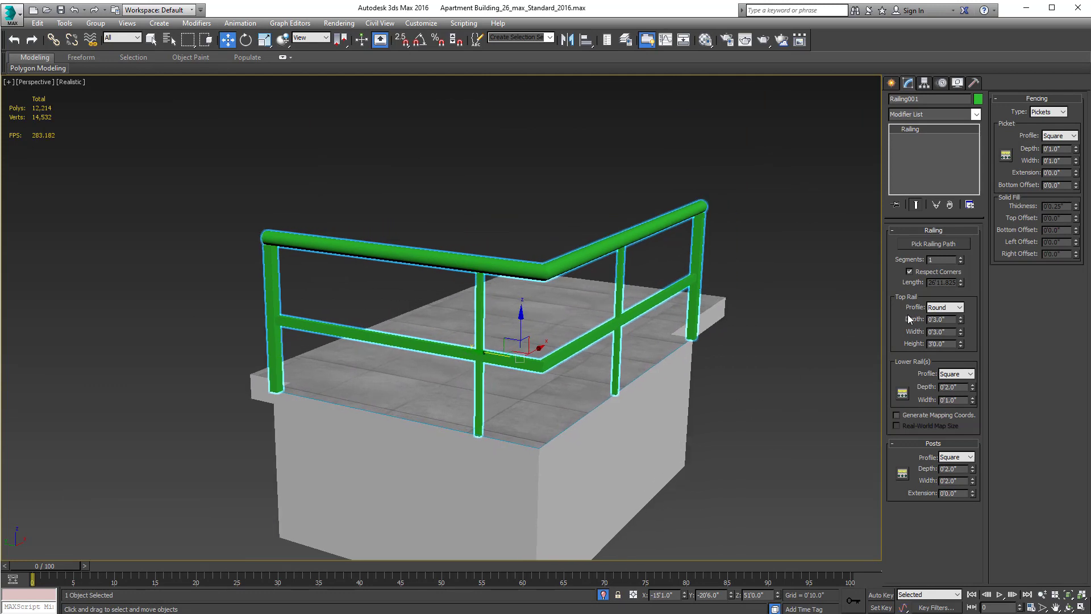
# Step: Keep the top rail's Round profile and try a depth and width of 2 inches
pyautogui.click(951, 309)
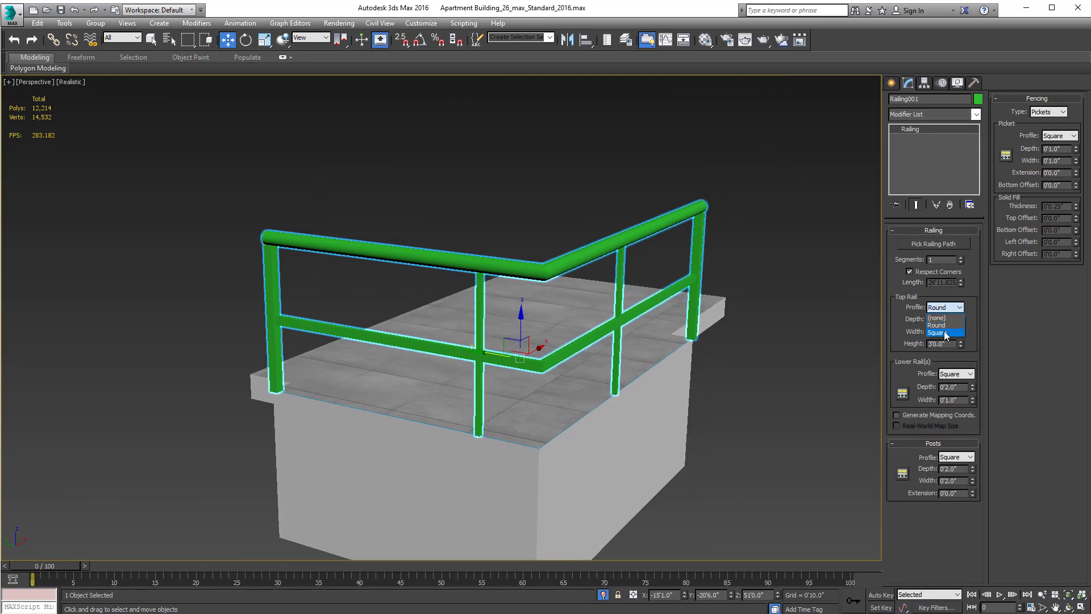
pyautogui.click(944, 327)
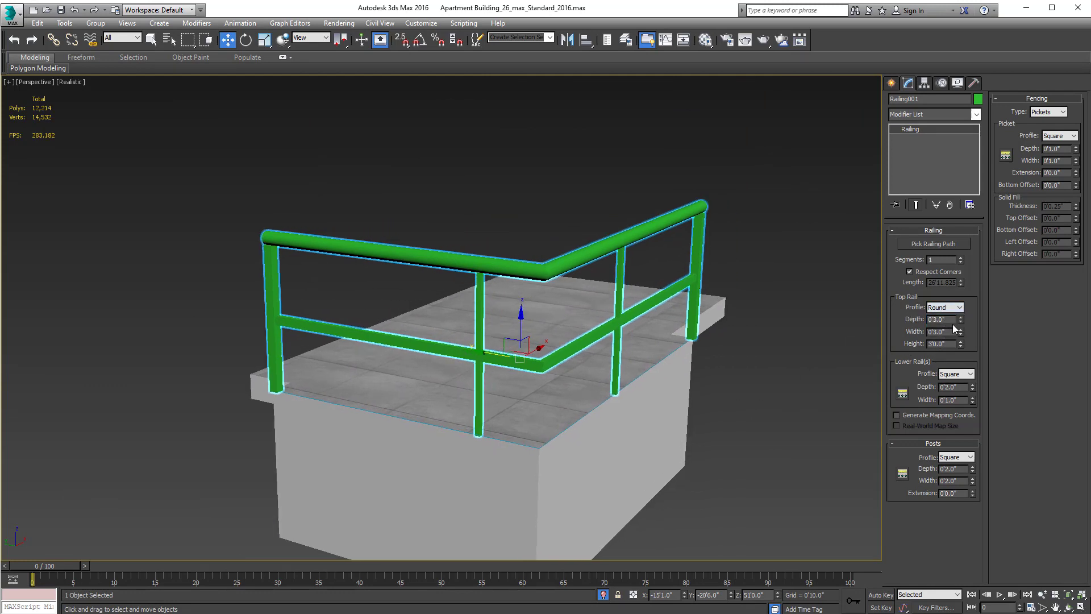
pyautogui.write('2')
pyautogui.press('Tab')
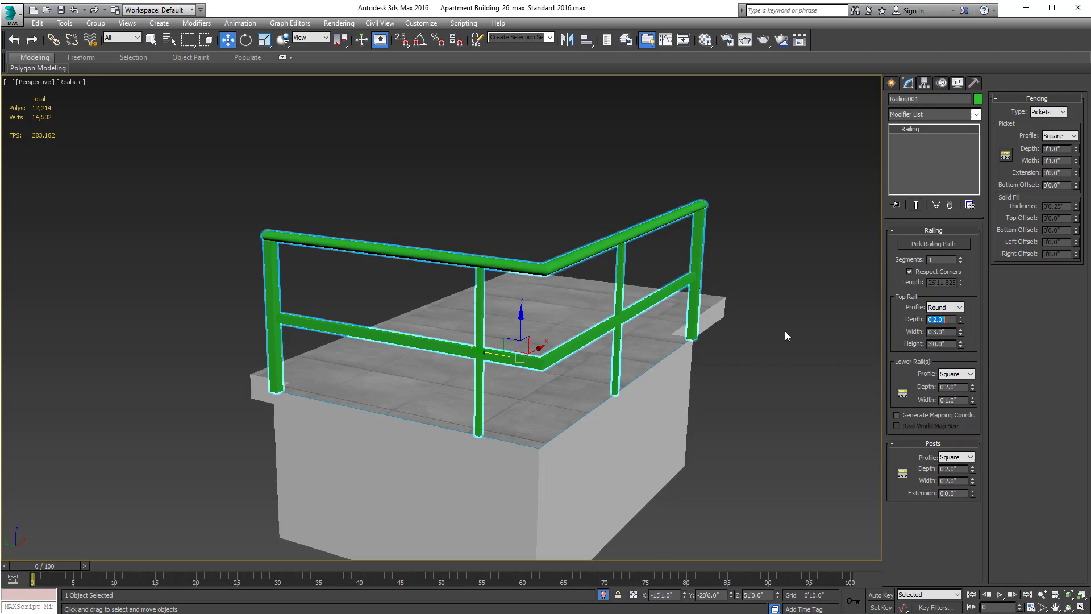
pyautogui.write('2')
pyautogui.press('Return')
pyautogui.keyDown('alt'); pyautogui.moveTo(788, 335); pyautogui.dragTo(842, 367, button='middle'); pyautogui.keyUp('alt')
# Step: Set the top rail's depth and width to 2.5 inches
pyautogui.click(954, 320)
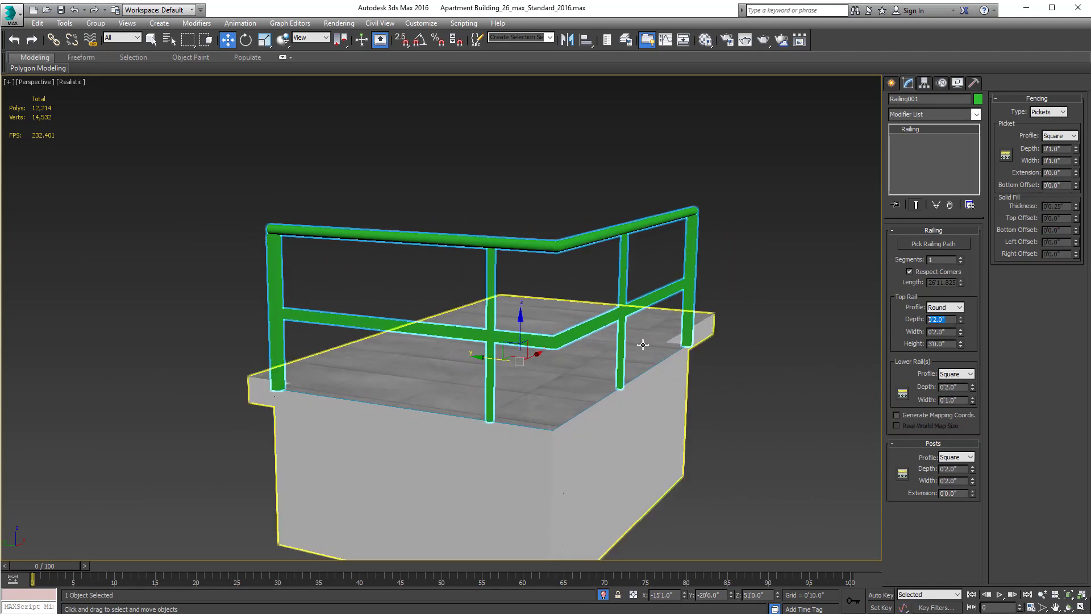
pyautogui.press('Tab')
pyautogui.write('2.')
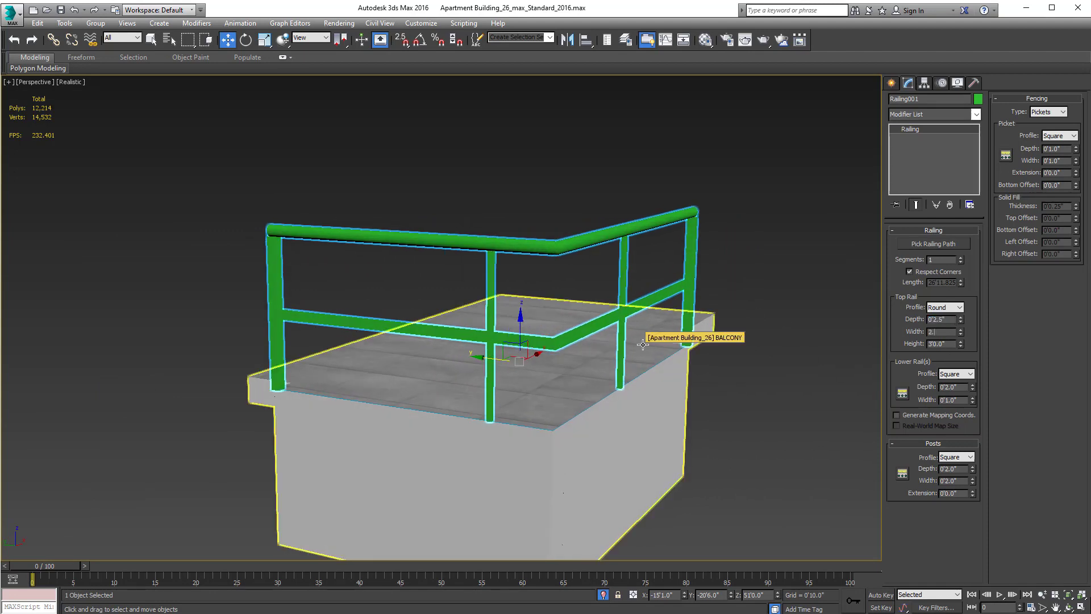
pyautogui.write('5')
pyautogui.press('Return')
pyautogui.keyDown('alt'); pyautogui.moveTo(552, 373); pyautogui.dragTo(535, 363, button='middle'); pyautogui.keyUp('alt')
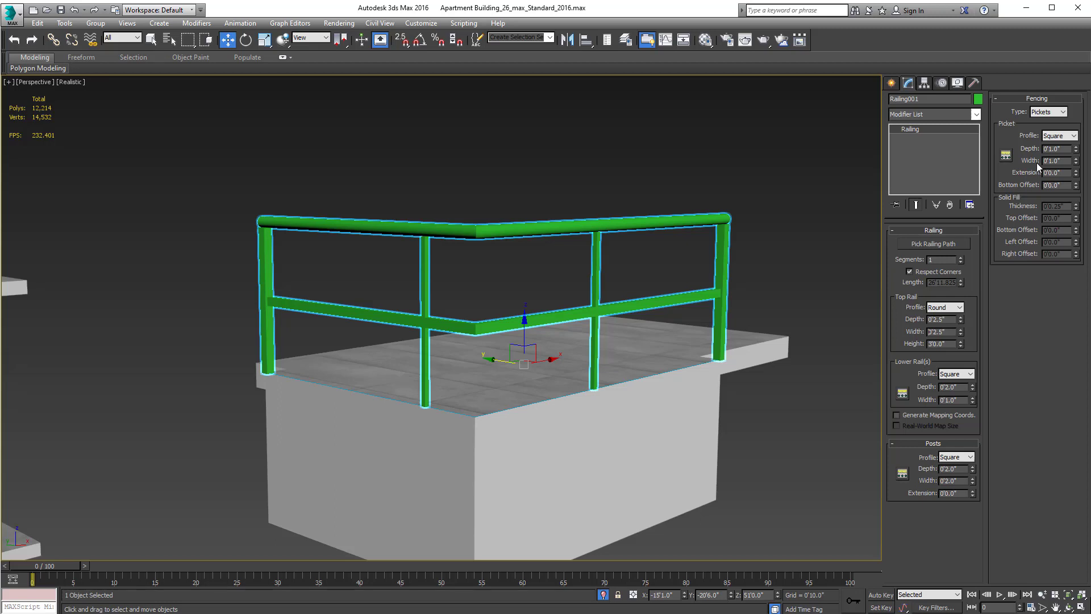
# Step: Remove the pickets by setting the railing's fencing type to (none)
pyautogui.click(1054, 139)
pyautogui.click(1029, 117)
pyautogui.click(1045, 112)
pyautogui.click(1040, 120)
# Step: Set the profiles of the railing's posts and lower rails to (none), leaving only the top rail
pyautogui.click(956, 457)
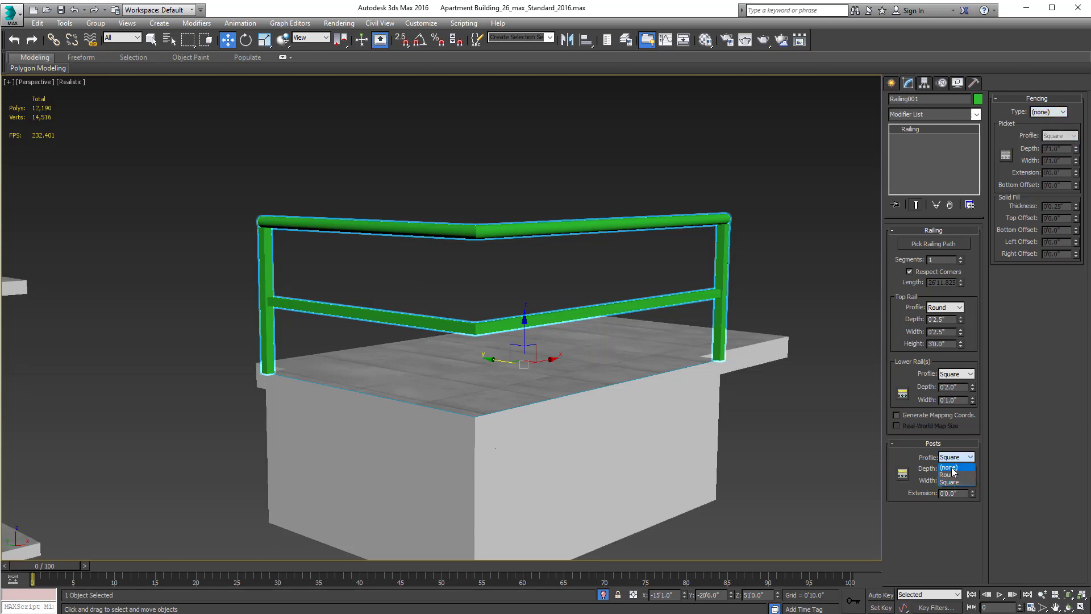
pyautogui.click(953, 468)
pyautogui.click(956, 374)
pyautogui.click(949, 383)
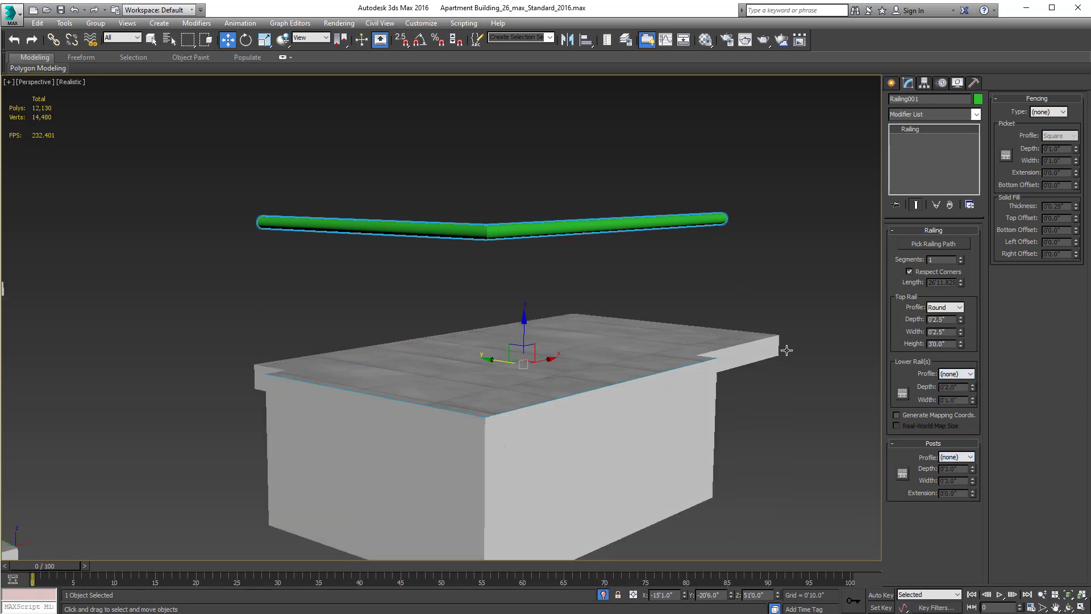
pyautogui.keyDown('alt'); pyautogui.moveTo(787, 350); pyautogui.dragTo(782, 358, button='middle'); pyautogui.keyUp('alt')
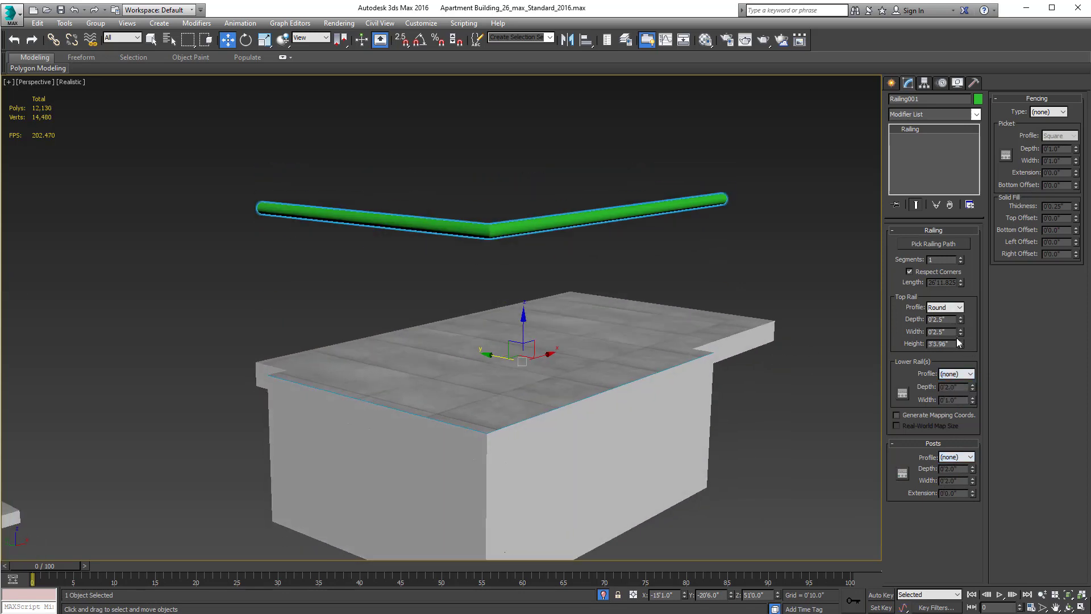
# Step: Try a Square profile for the lower rail, and set it back to (none)
pyautogui.click(962, 376)
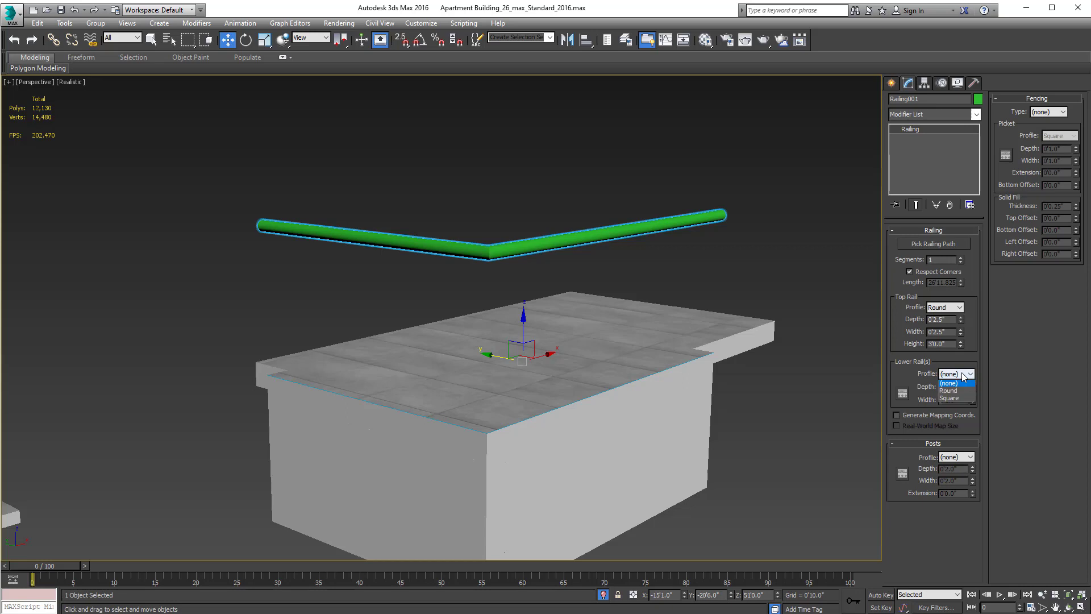
pyautogui.click(954, 400)
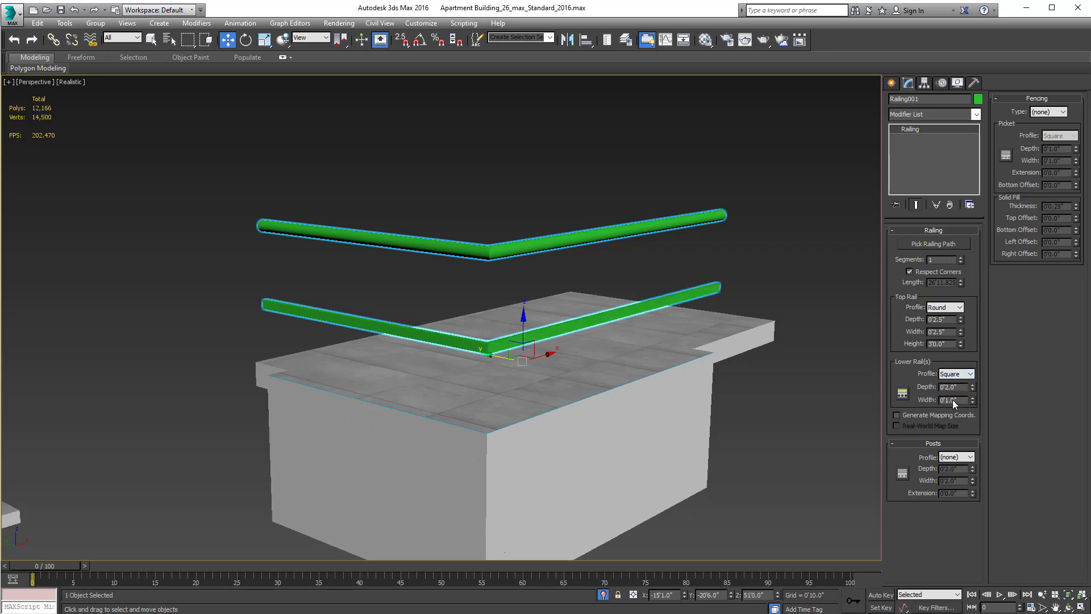
pyautogui.click(956, 373)
pyautogui.click(952, 384)
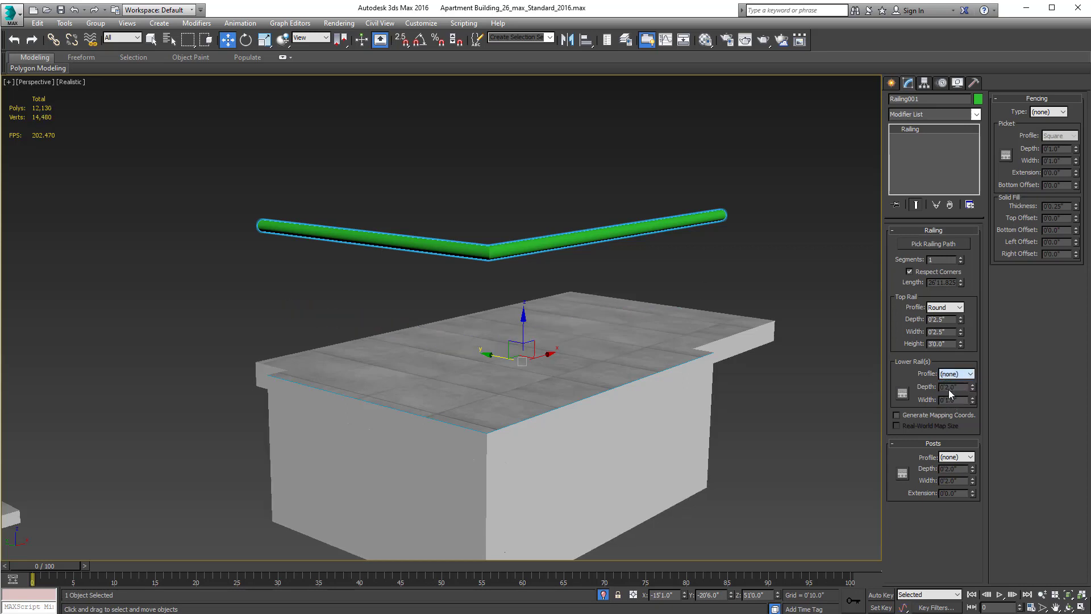
# Step: Give the railing's posts a Square profile
pyautogui.click(955, 456)
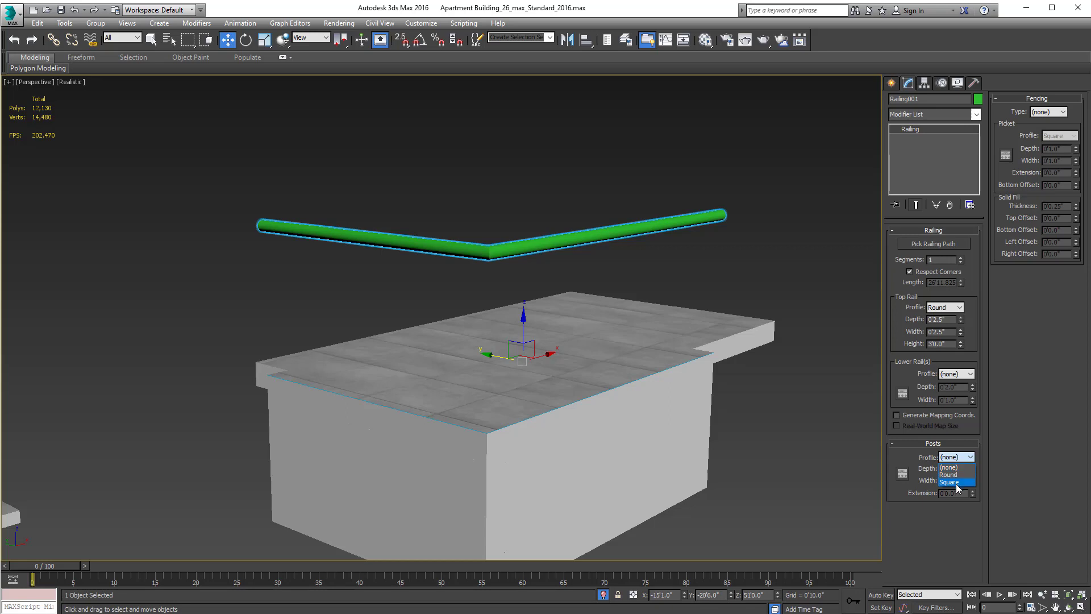
pyautogui.click(952, 482)
pyautogui.keyDown('alt'); pyautogui.moveTo(856, 390); pyautogui.dragTo(763, 406, button='middle'); pyautogui.keyUp('alt')
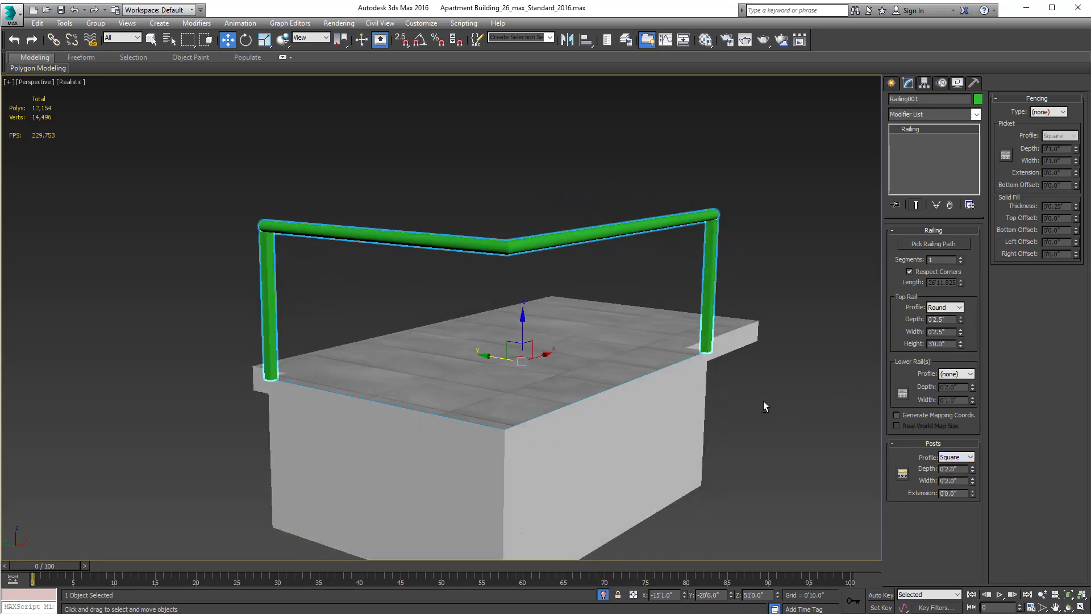
# Step: Try extending the posts about 9.4 inches above the top rail, and undo the extension
pyautogui.moveTo(972, 492); pyautogui.dragTo(929, 608)
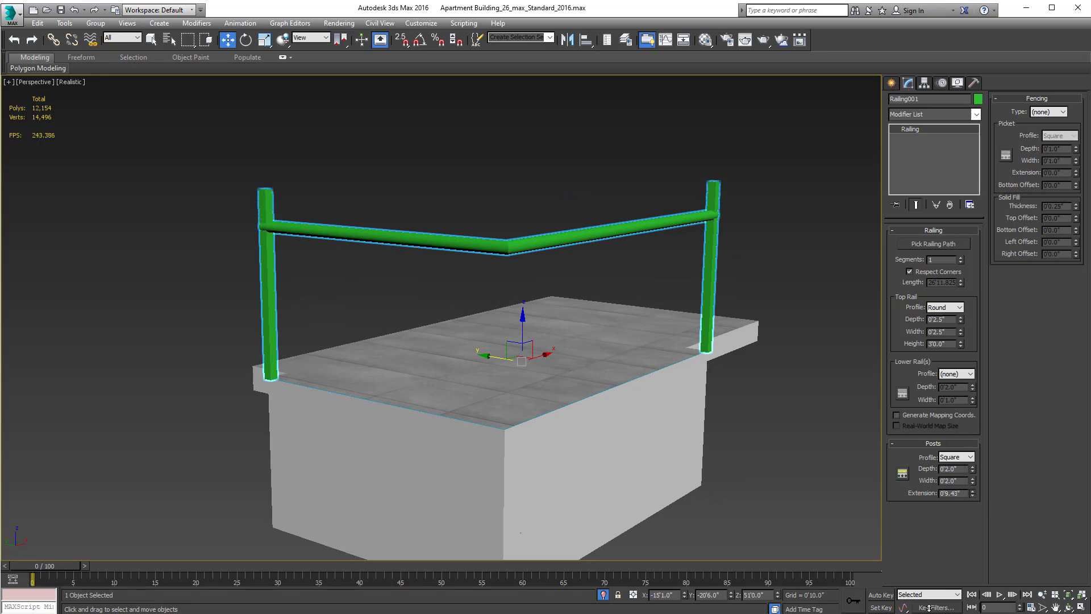
pyautogui.hotkey('ctrl', 'z')
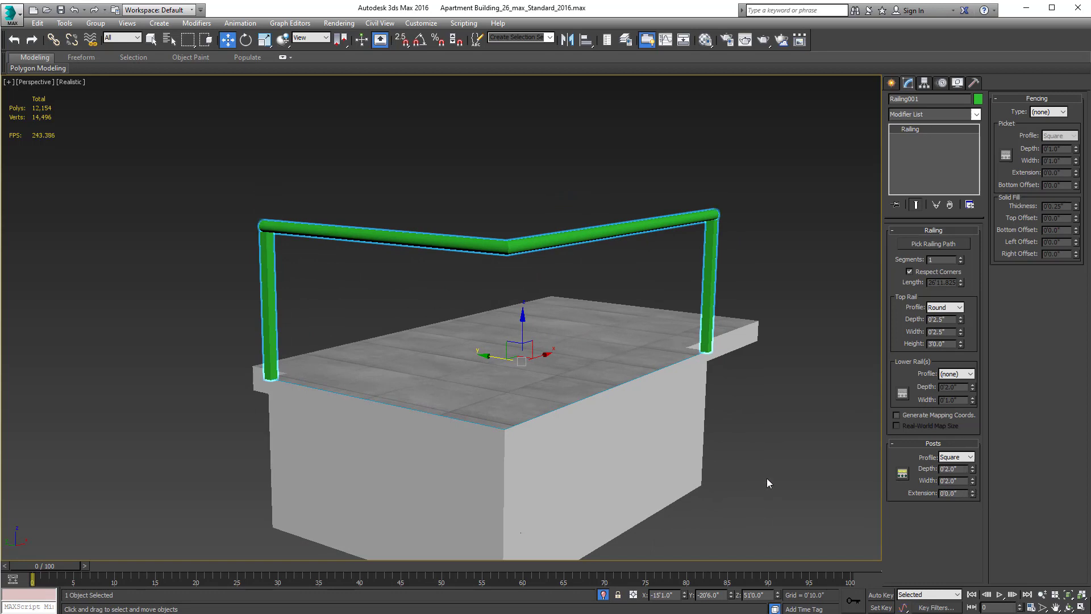
pyautogui.moveTo(766, 478)
pyautogui.keyDown('alt'); pyautogui.mouseDown(button='middle')
pyautogui.moveTo(752, 485)
pyautogui.moveTo(769, 491)
pyautogui.mouseUp(button='middle'); pyautogui.keyUp('alt')
# Step: Set the posts' depth and width to 1.5 inches
pyautogui.keyDown('alt'); pyautogui.moveTo(876, 487); pyautogui.dragTo(978, 469, button='middle'); pyautogui.keyUp('alt')
pyautogui.doubleClick(959, 469)
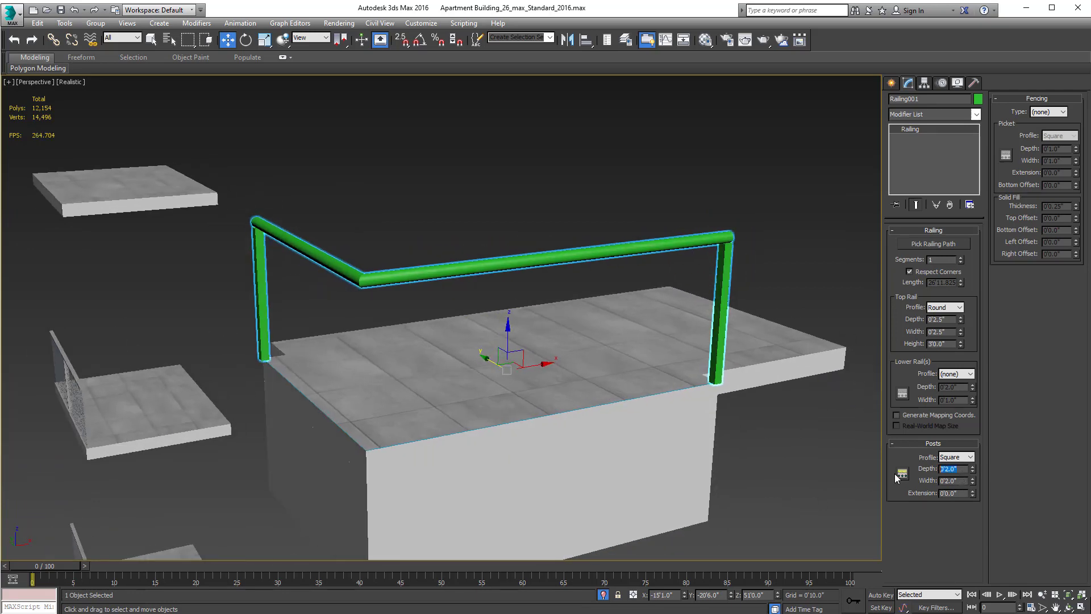
pyautogui.write('1.5')
pyautogui.press('Tab')
pyautogui.write('1.5')
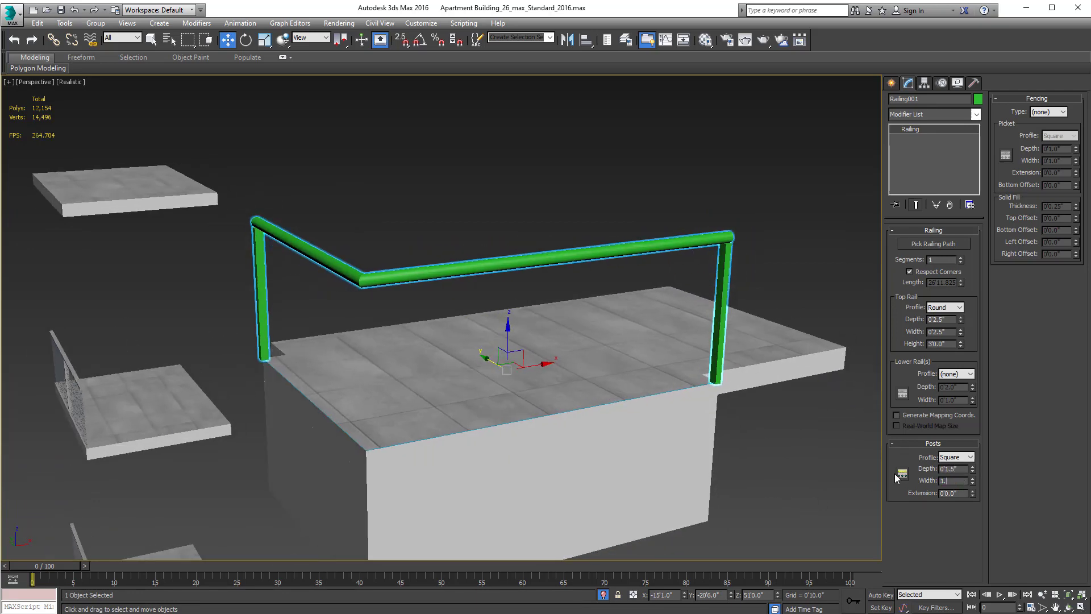
pyautogui.press('Return')
# Step: Try post counts up to 8 in the railing's post spacing settings, and settle on 3 posts
pyautogui.keyDown('alt'); pyautogui.moveTo(635, 483); pyautogui.dragTo(635, 459, button='middle'); pyautogui.keyUp('alt')
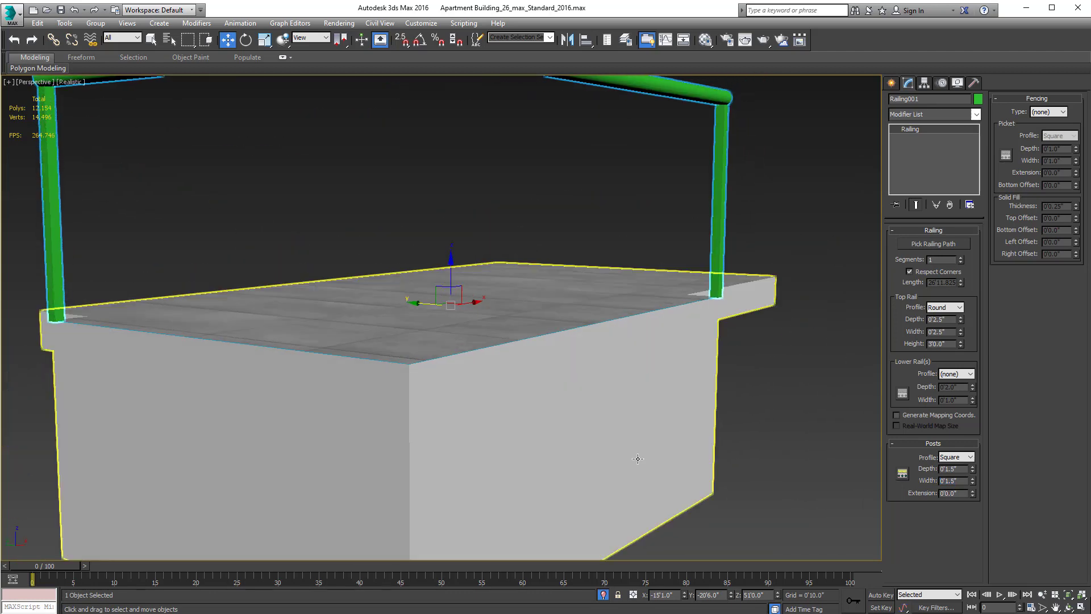
pyautogui.keyDown('alt'); pyautogui.moveTo(724, 330); pyautogui.dragTo(707, 379, button='middle'); pyautogui.keyUp('alt')
pyautogui.scroll(-5, 721, 356)
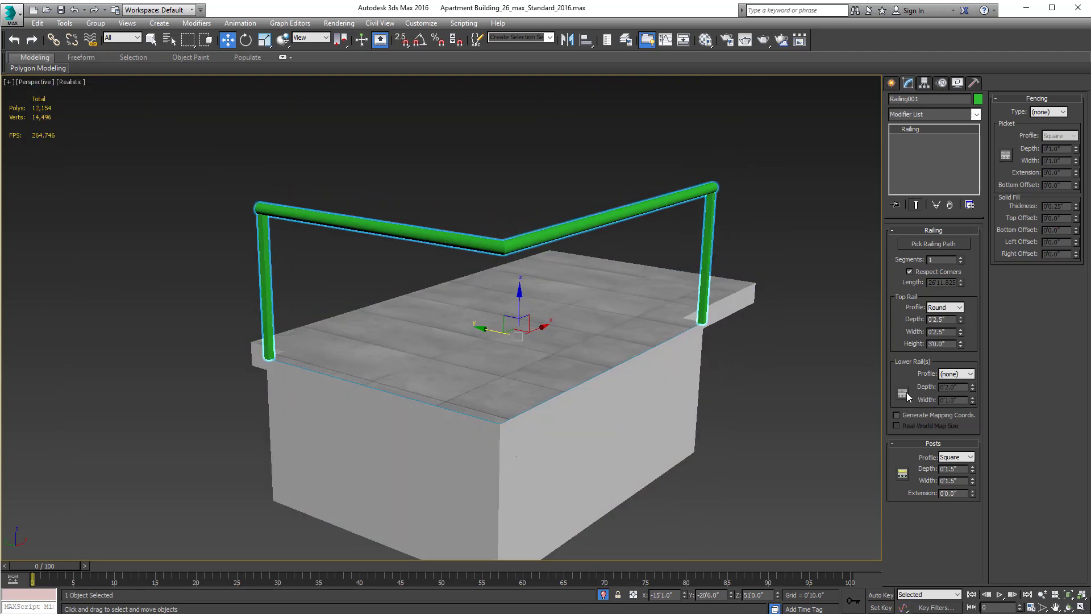
pyautogui.click(905, 475)
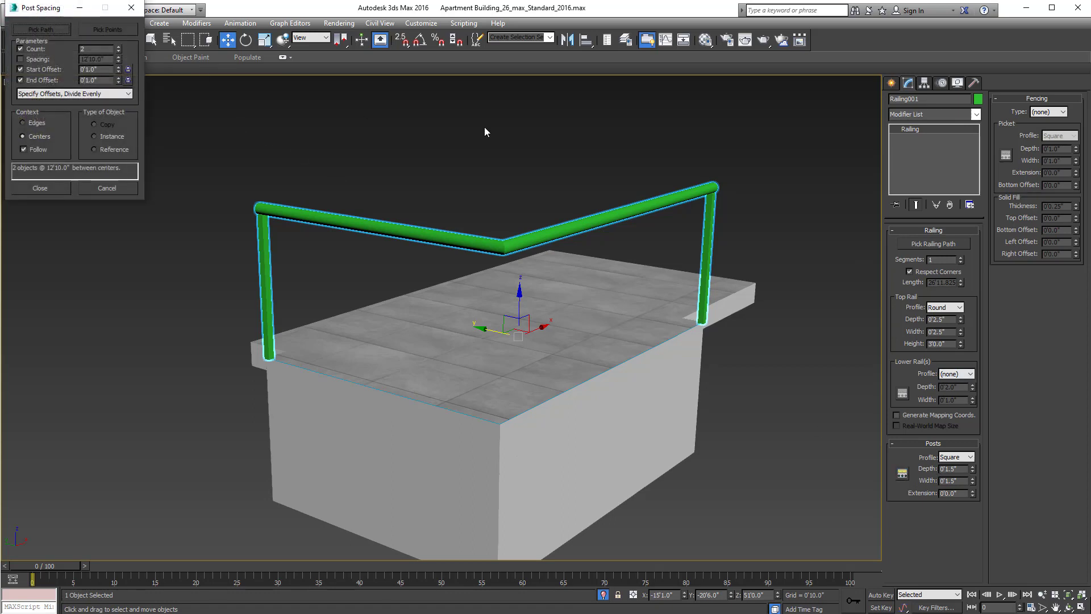
pyautogui.moveTo(46, 16); pyautogui.dragTo(786, 270)
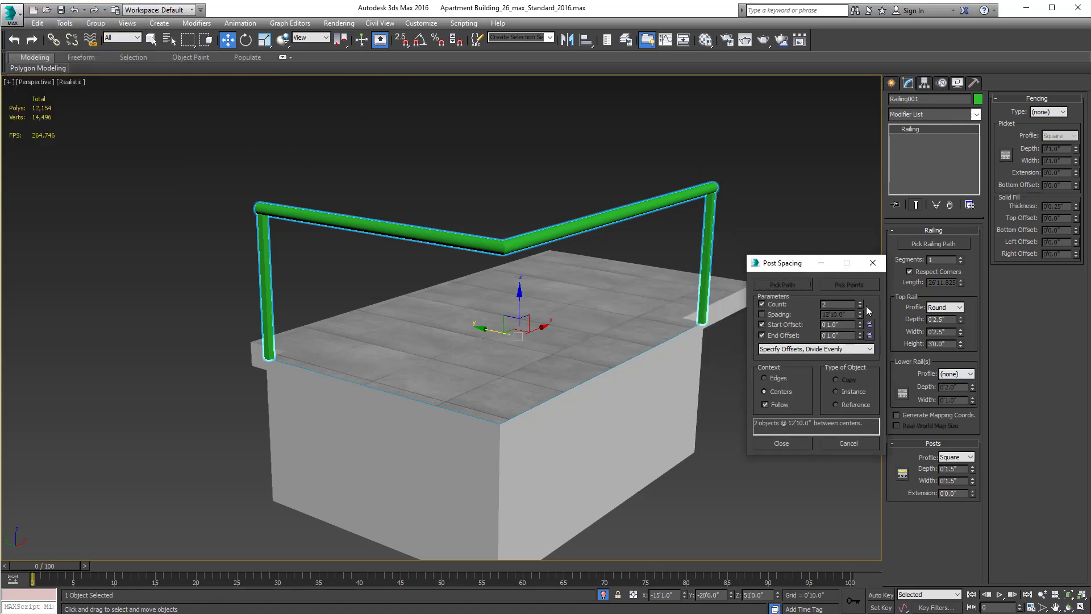
pyautogui.click(861, 302)
pyautogui.click(860, 302)
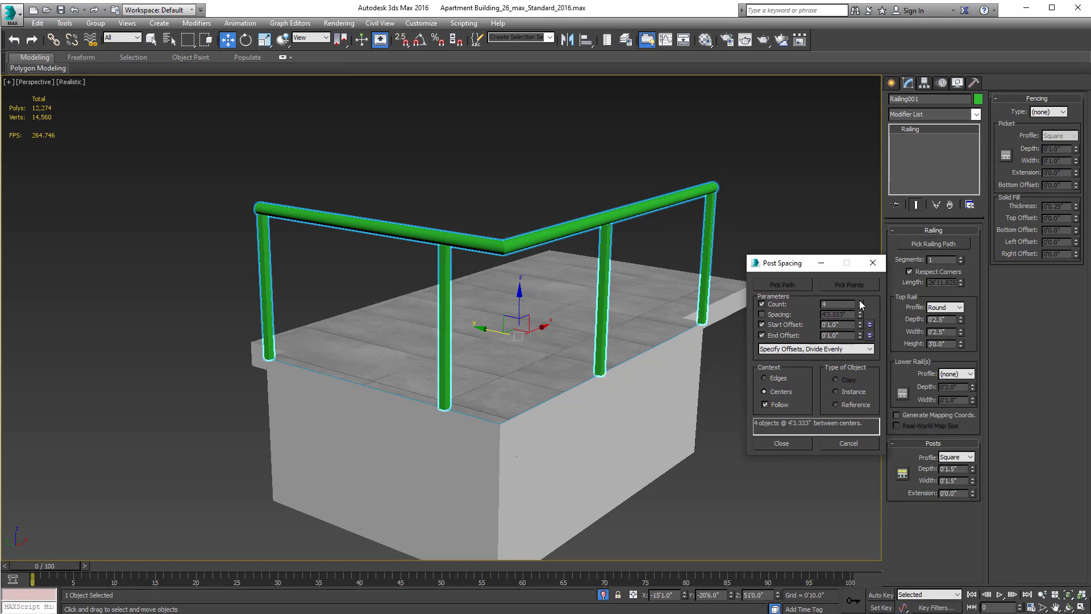
pyautogui.click(860, 302)
pyautogui.click(860, 302)
pyautogui.click(860, 302)
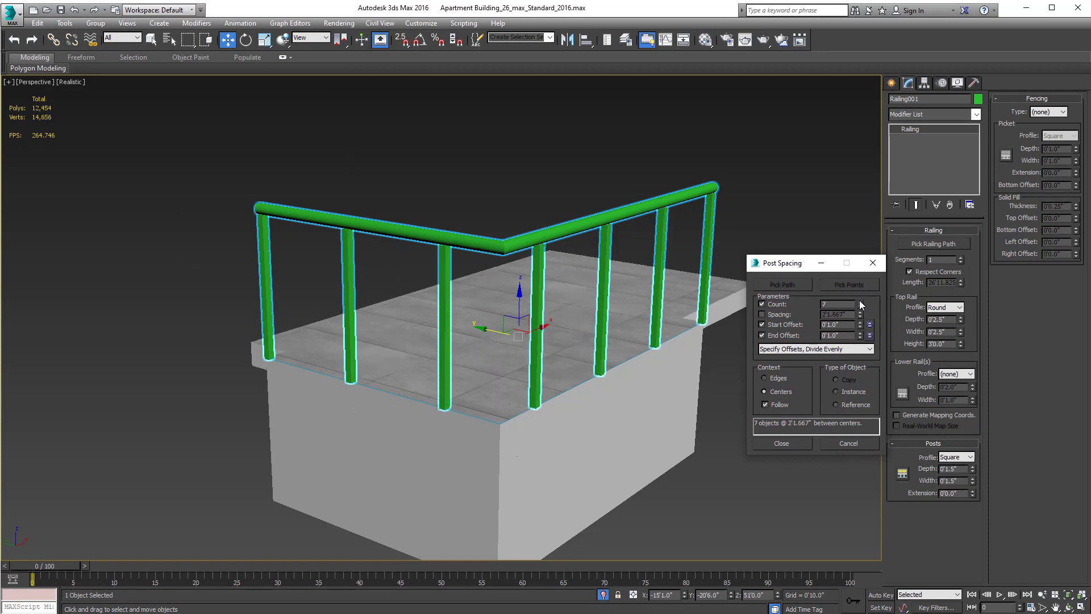
pyautogui.click(860, 302)
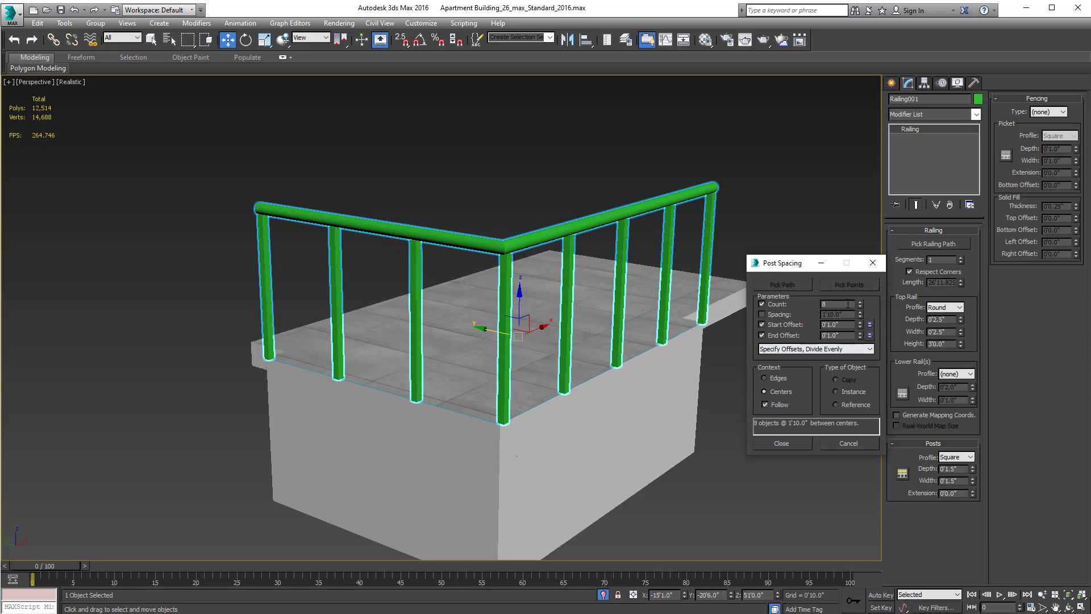
pyautogui.moveTo(861, 301); pyautogui.dragTo(861, 301)
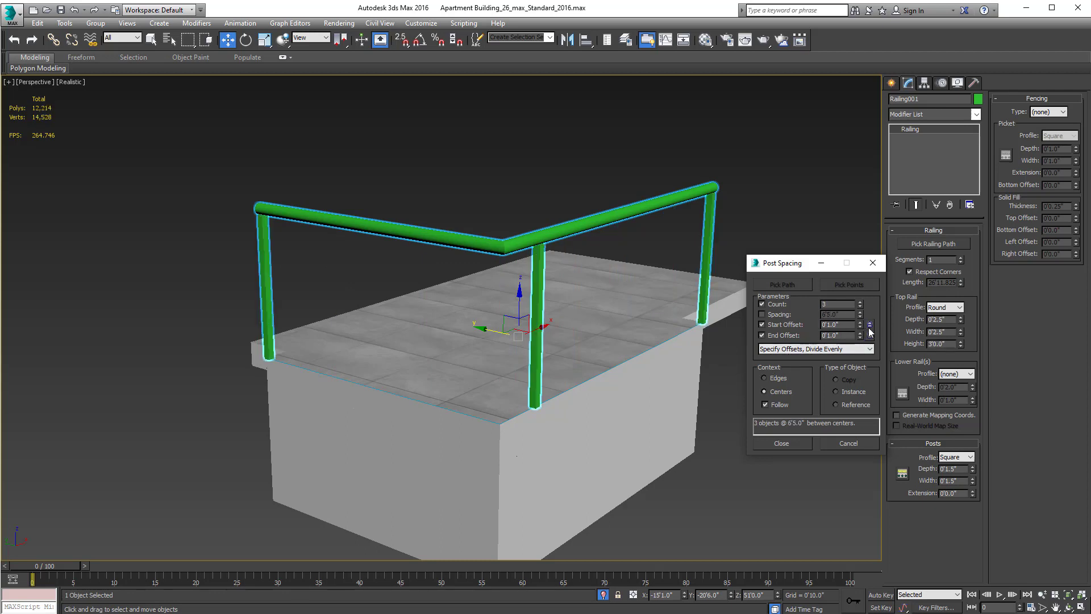
# Step: Set the posts' start offset to about 1.87 inches and end offset to about 11.36 inches, and reduce the post count to 2
pyautogui.moveTo(860, 327); pyautogui.dragTo(819, 297)
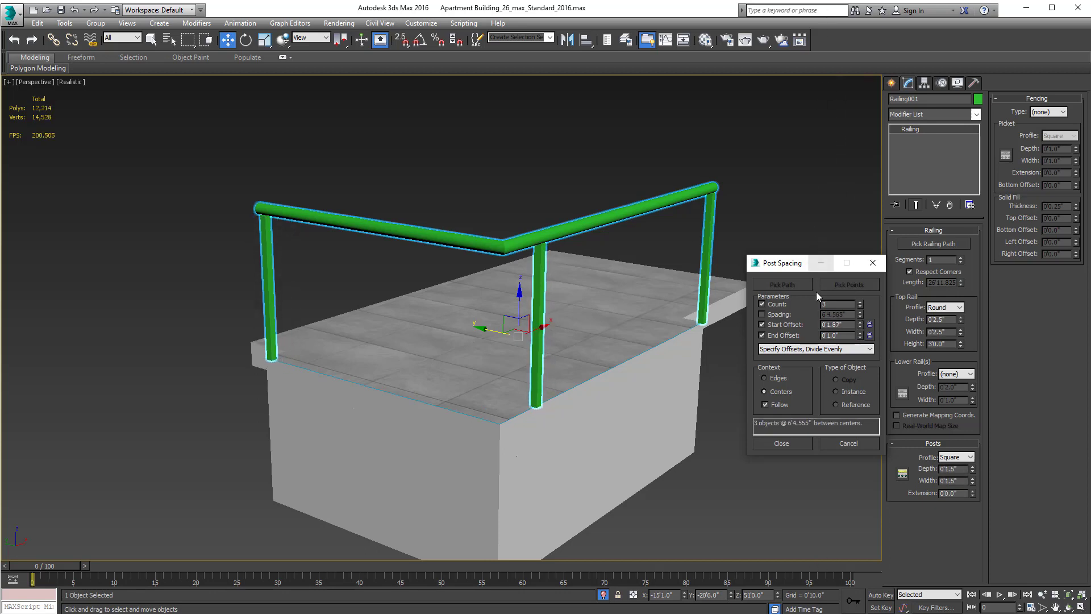
pyautogui.moveTo(859, 337); pyautogui.dragTo(817, 476)
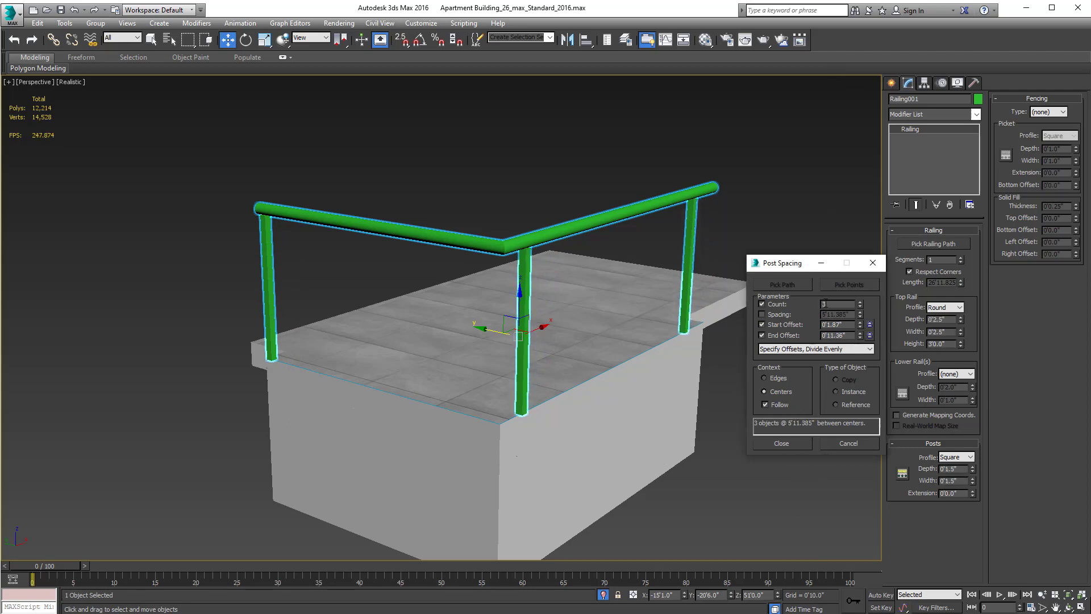
pyautogui.click(860, 306)
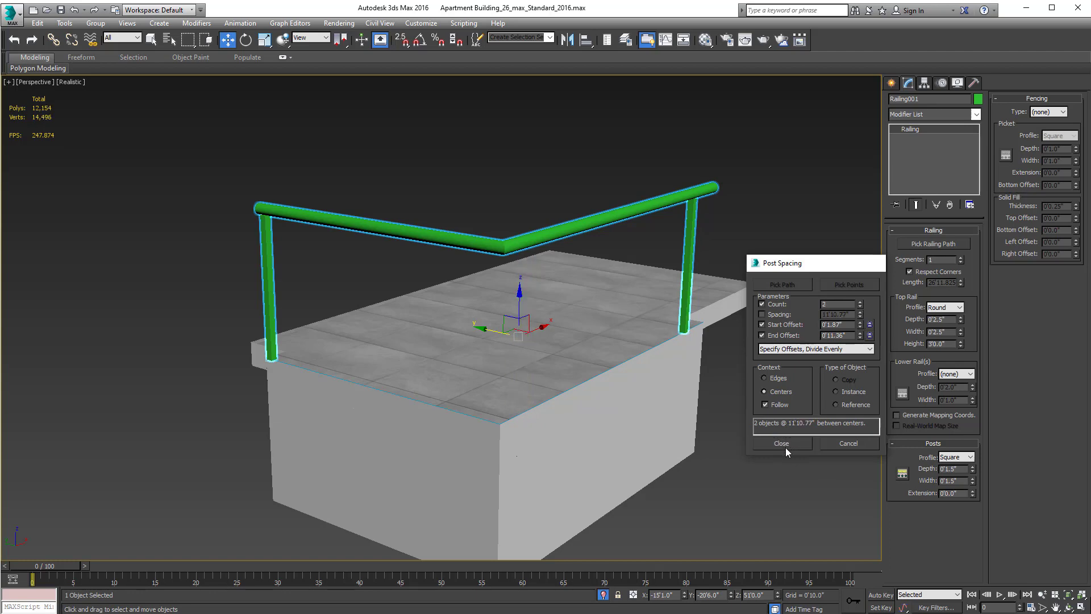
pyautogui.click(786, 448)
# Step: Reset the posts' start and end offsets to zero in the post spacing settings
pyautogui.moveTo(725, 424); pyautogui.dragTo(649, 410, button='middle')
pyautogui.scroll(-3, 703, 401)
pyautogui.moveTo(649, 411); pyautogui.dragTo(629, 415, button='middle')
pyautogui.scroll(3, 631, 416)
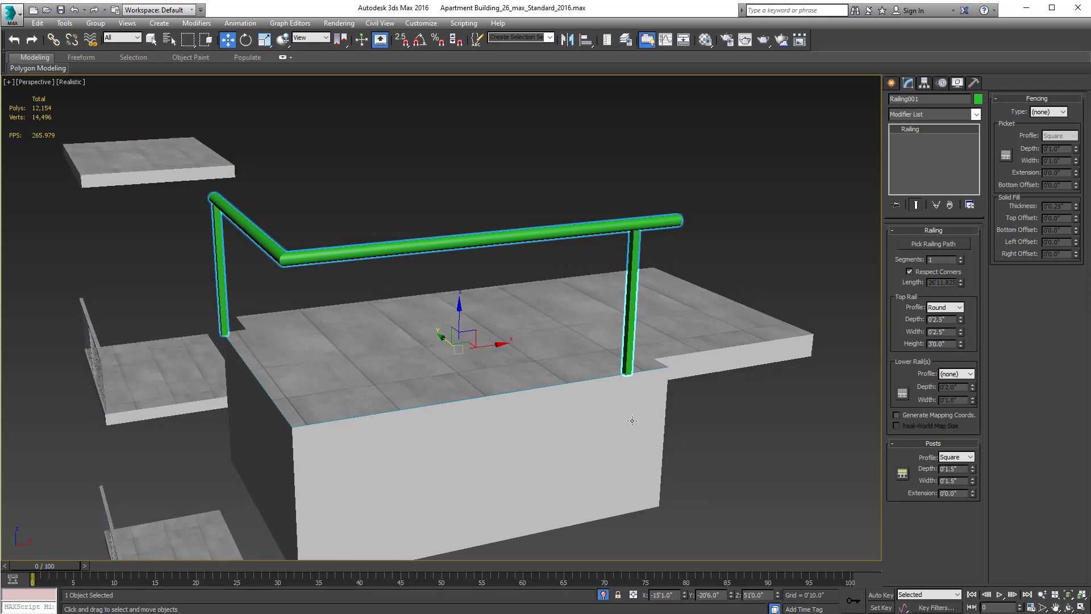
pyautogui.click(902, 472)
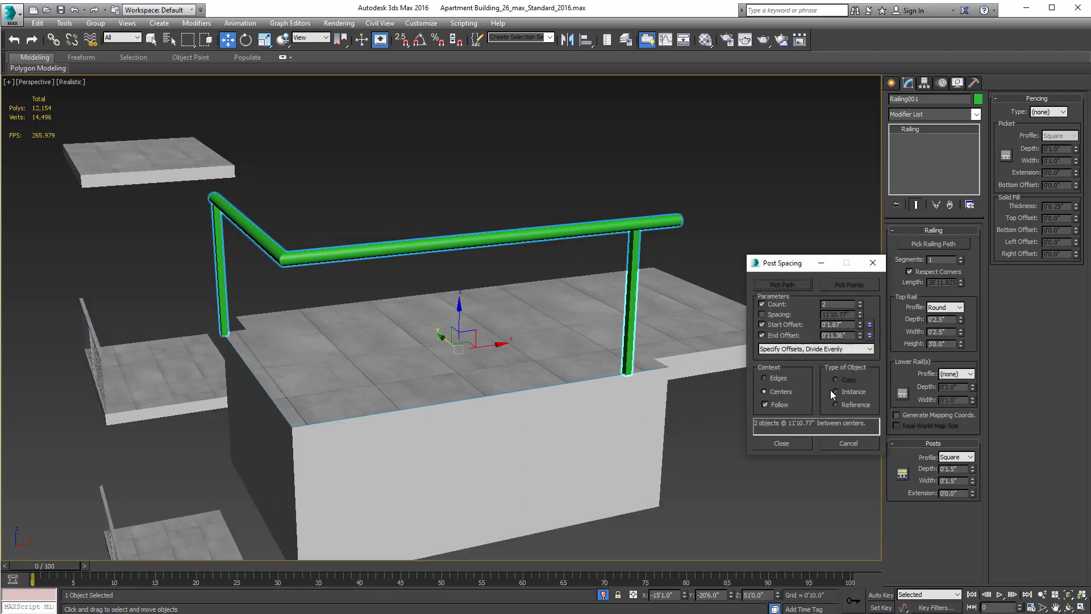
pyautogui.rightClick(860, 336)
pyautogui.rightClick(861, 325)
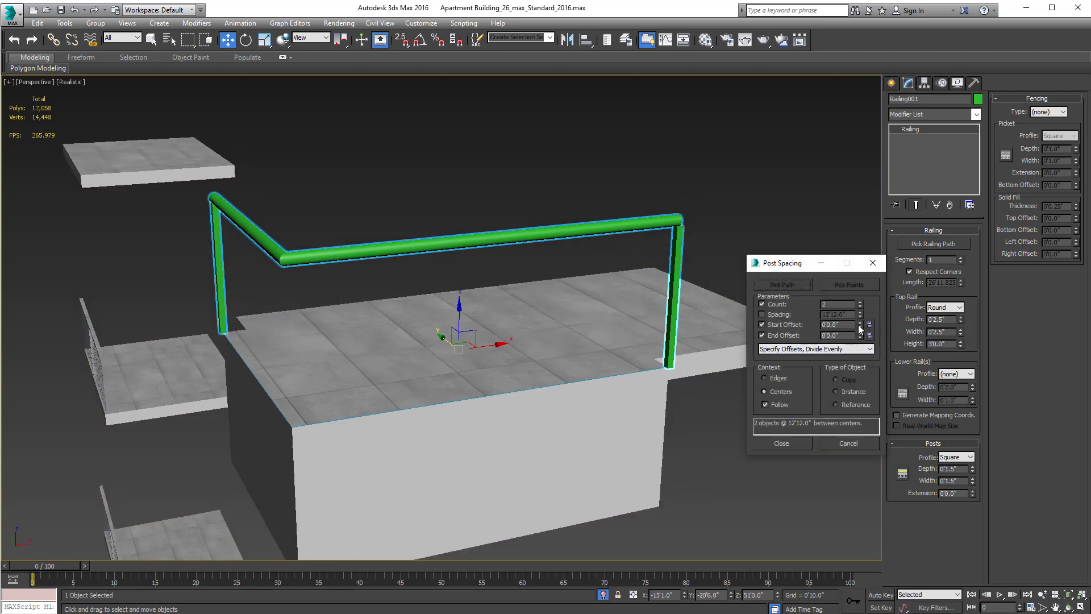
# Step: Try locking the posts' start and end offsets to the spacing, and return to specified offsets
pyautogui.click(771, 326)
pyautogui.click(766, 336)
pyautogui.click(870, 336)
pyautogui.click(870, 324)
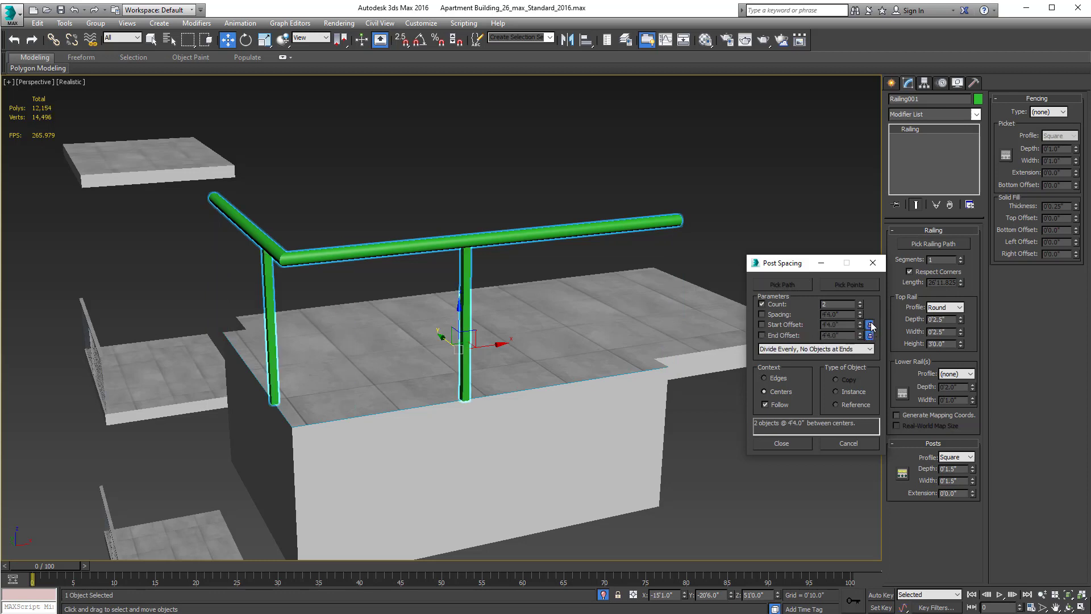
pyautogui.click(869, 336)
pyautogui.click(762, 335)
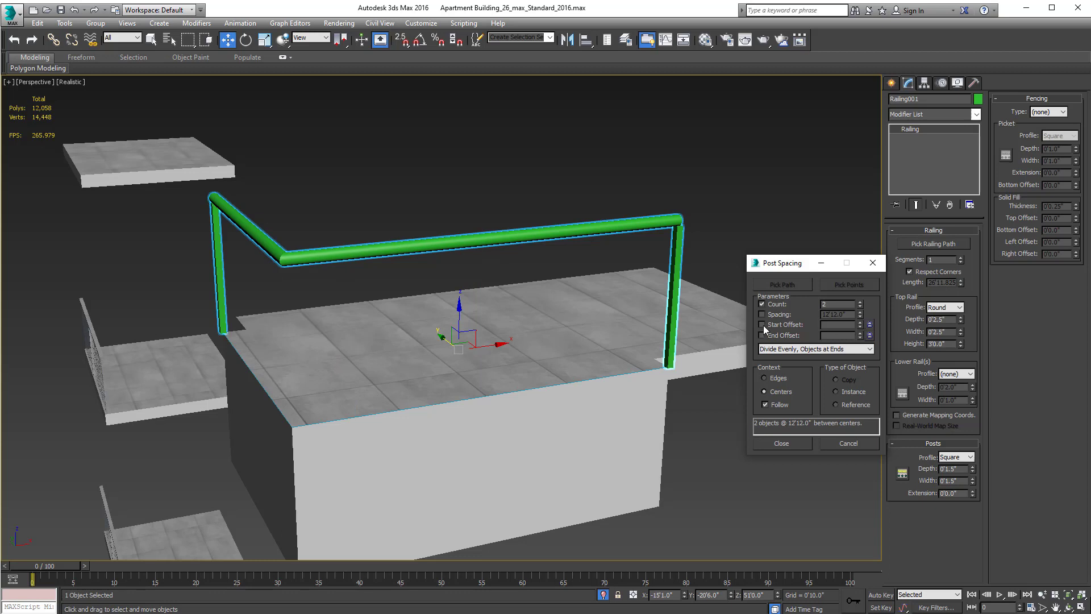
pyautogui.click(762, 324)
pyautogui.click(781, 443)
# Step: Set the railing's fencing type to Pickets
pyautogui.keyDown('alt'); pyautogui.moveTo(788, 445); pyautogui.dragTo(728, 405, button='middle'); pyautogui.keyUp('alt')
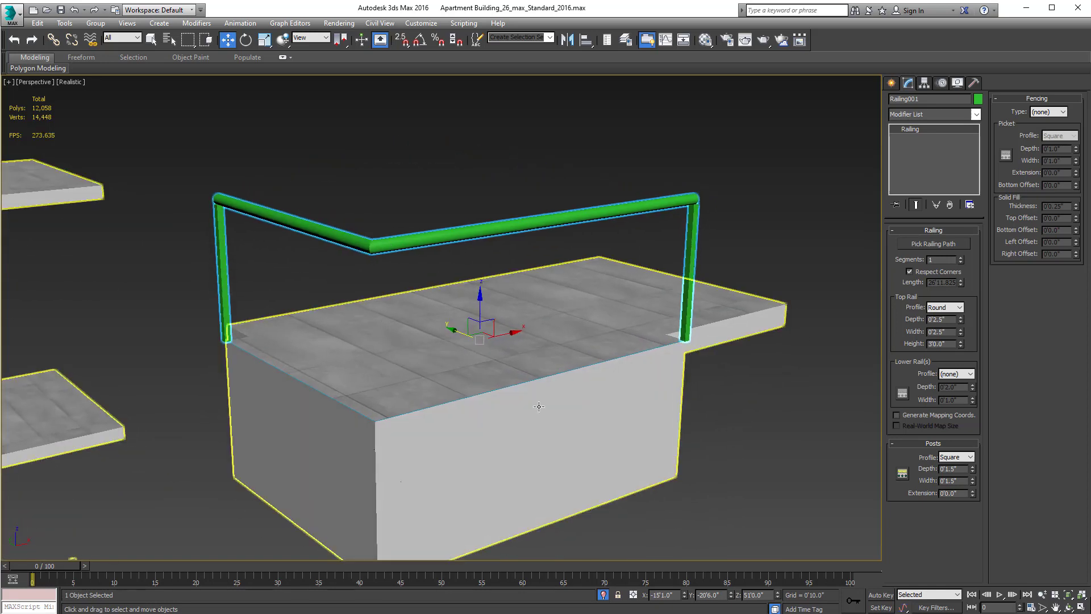
pyautogui.keyDown('alt'); pyautogui.moveTo(538, 406); pyautogui.dragTo(588, 431, button='middle'); pyautogui.keyUp('alt')
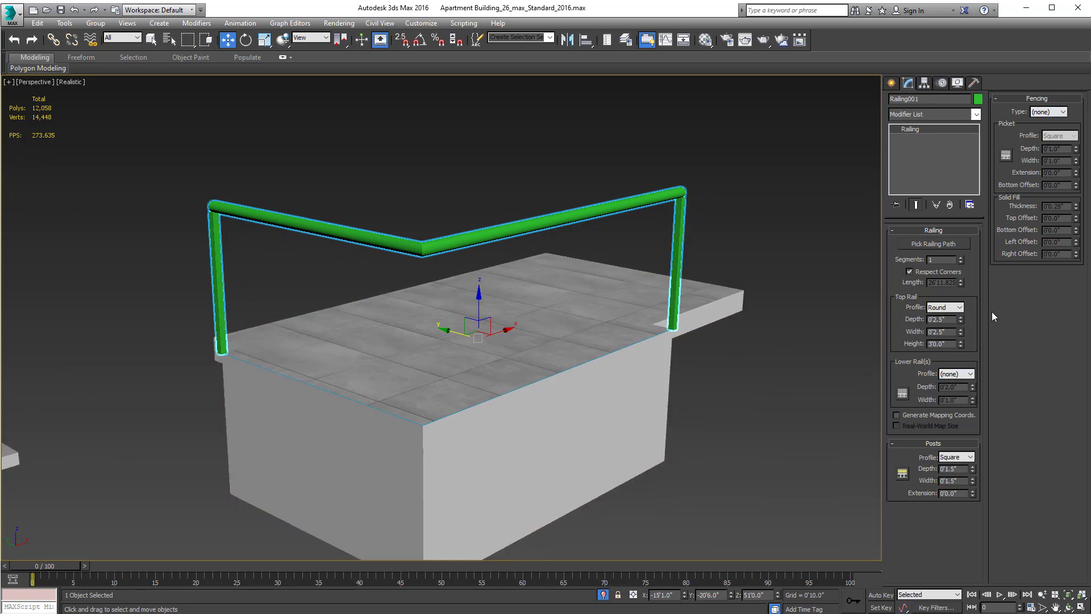
pyautogui.click(1046, 112)
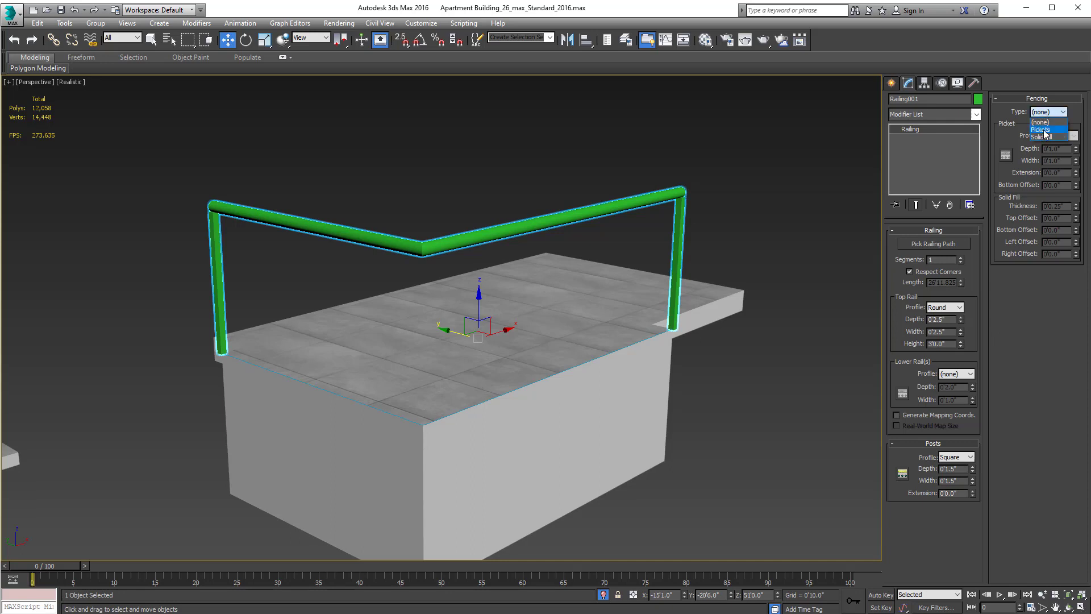
pyautogui.click(1043, 130)
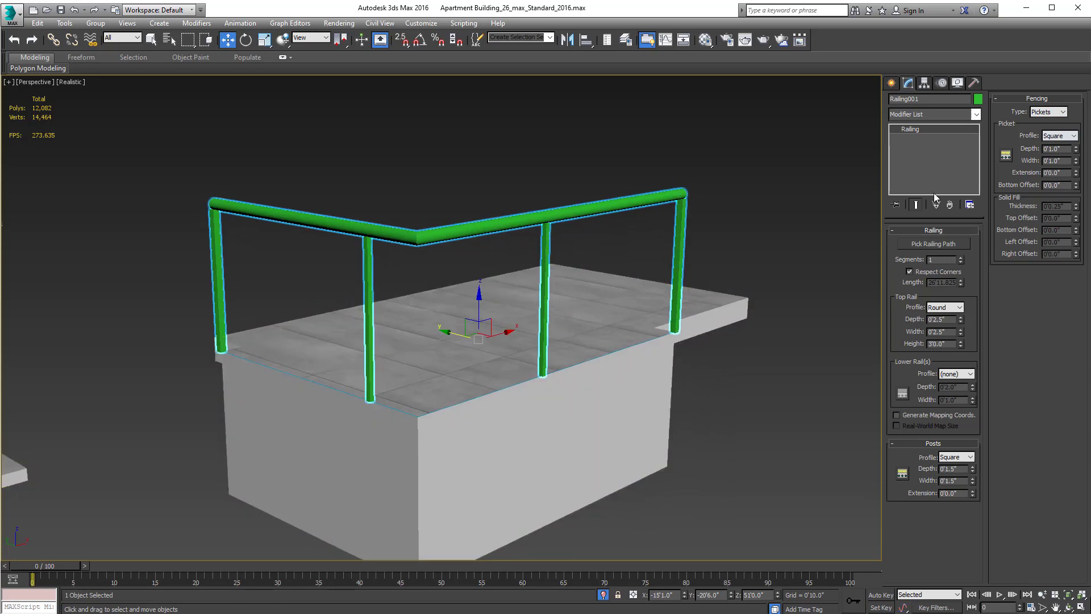
# Step: Set the picket count to 6 and unlock both offsets so the pickets divide evenly with objects at the ends
pyautogui.click(1006, 155)
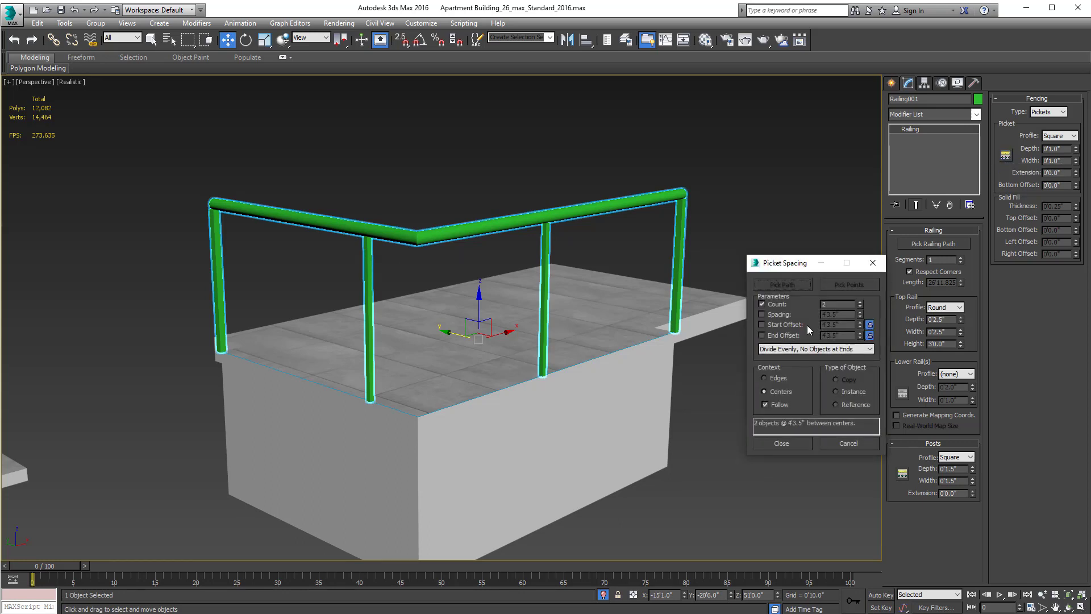
pyautogui.click(860, 302)
pyautogui.moveTo(860, 305); pyautogui.dragTo(861, 305)
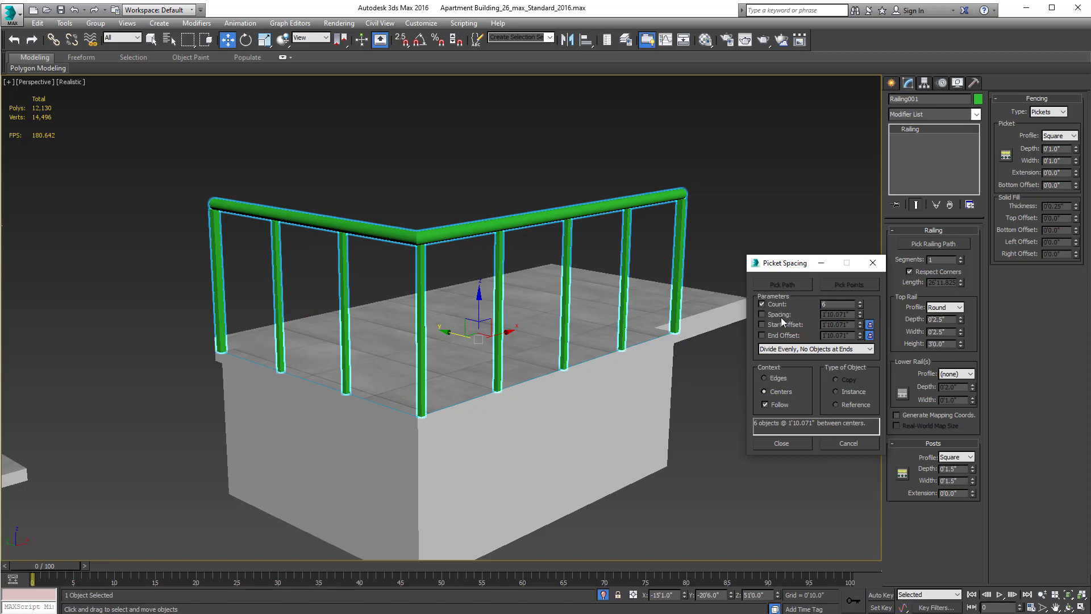
pyautogui.click(869, 335)
pyautogui.click(870, 325)
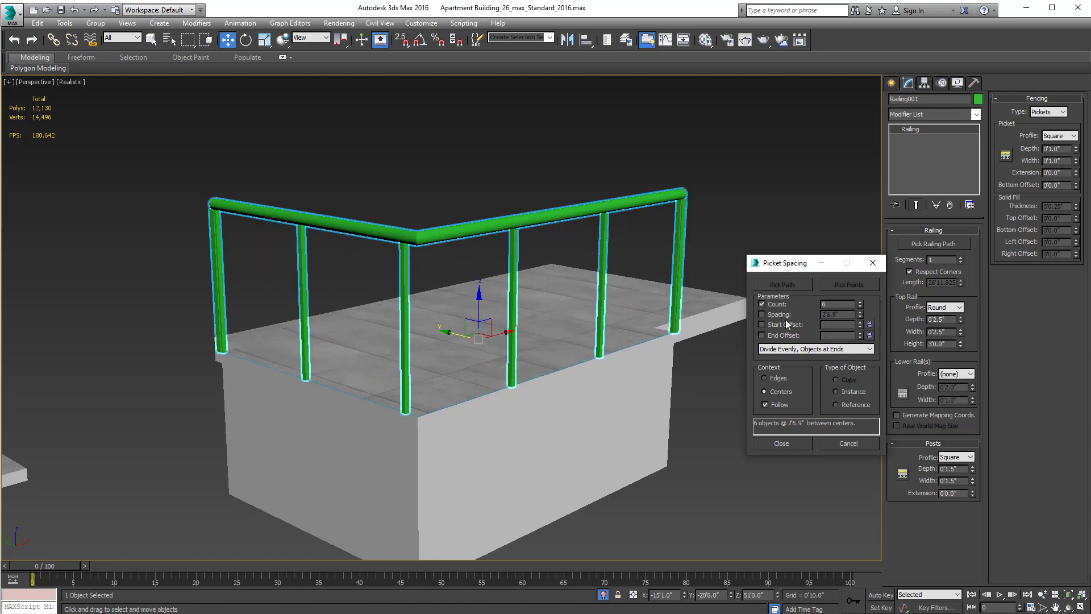
# Step: Switch the pickets to centered, specified spacing, trying 4 inches and settling on 6 inches
pyautogui.click(762, 314)
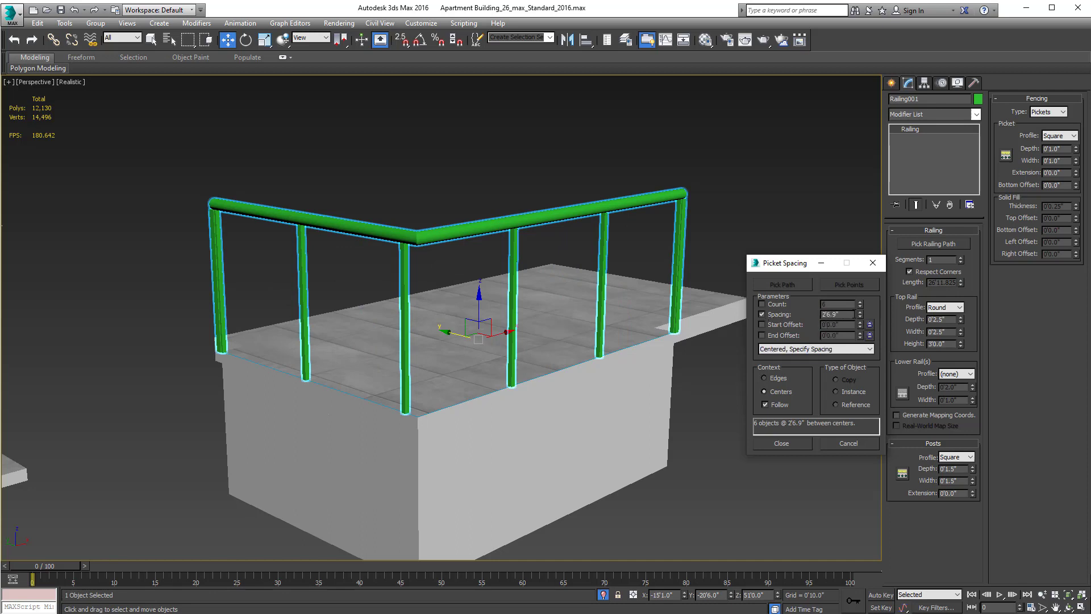
pyautogui.doubleClick(844, 314)
pyautogui.write('4')
pyautogui.press('Return')
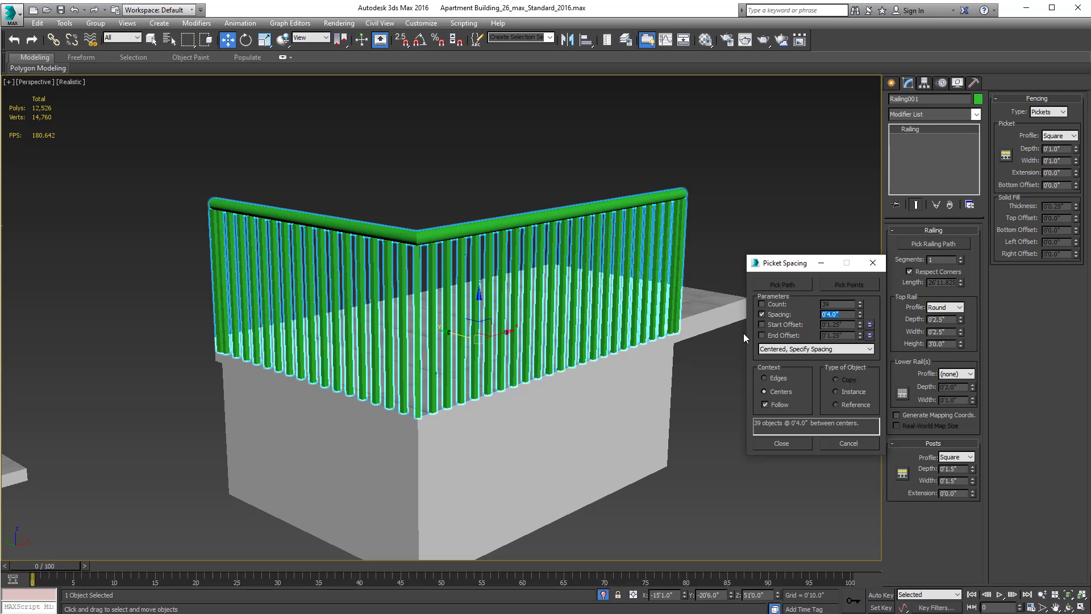
pyautogui.write('6')
pyautogui.press('Return')
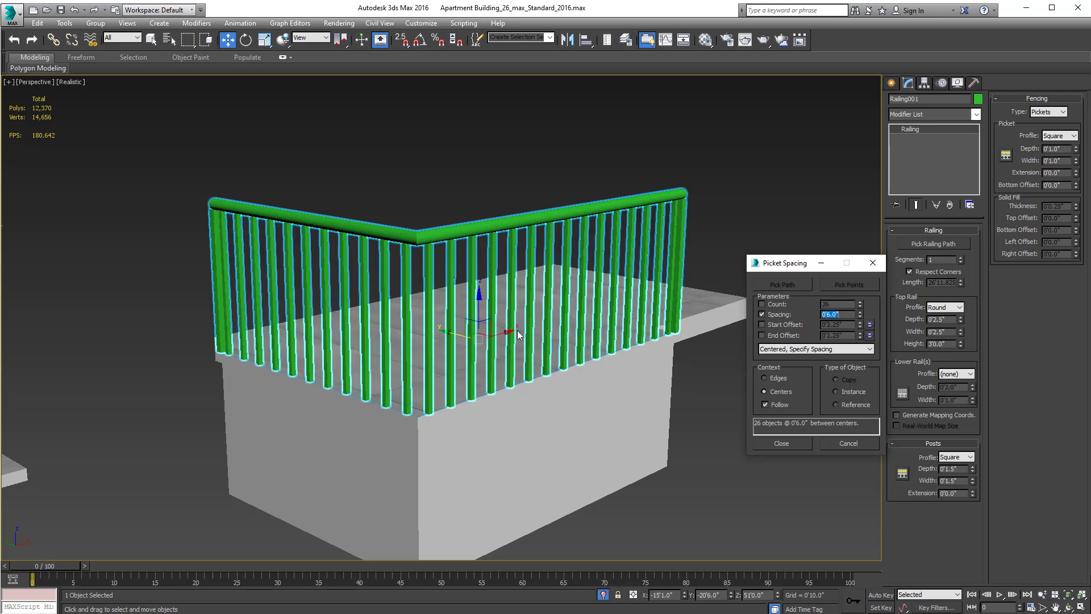
pyautogui.click(786, 442)
pyautogui.click(773, 455)
# Step: Reselect the railing and change its fencing type to Solid Fill
pyautogui.scroll(-4, 711, 406)
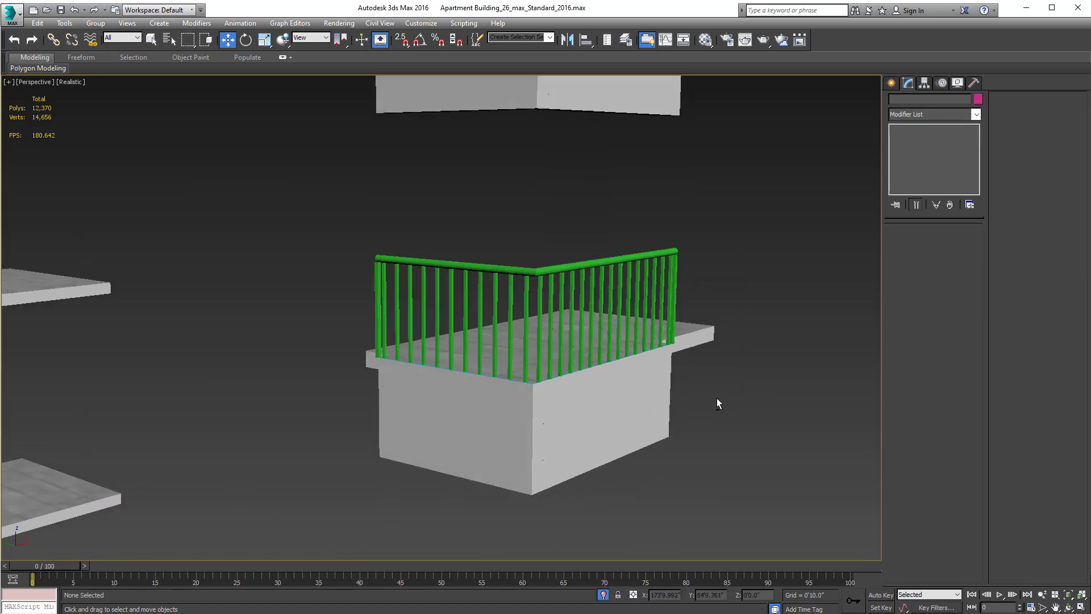
pyautogui.scroll(-3, 717, 402)
pyautogui.keyDown('alt'); pyautogui.moveTo(717, 402); pyautogui.dragTo(580, 305, button='middle'); pyautogui.keyUp('alt')
pyautogui.scroll(3, 580, 357)
pyautogui.scroll(6, 614, 485)
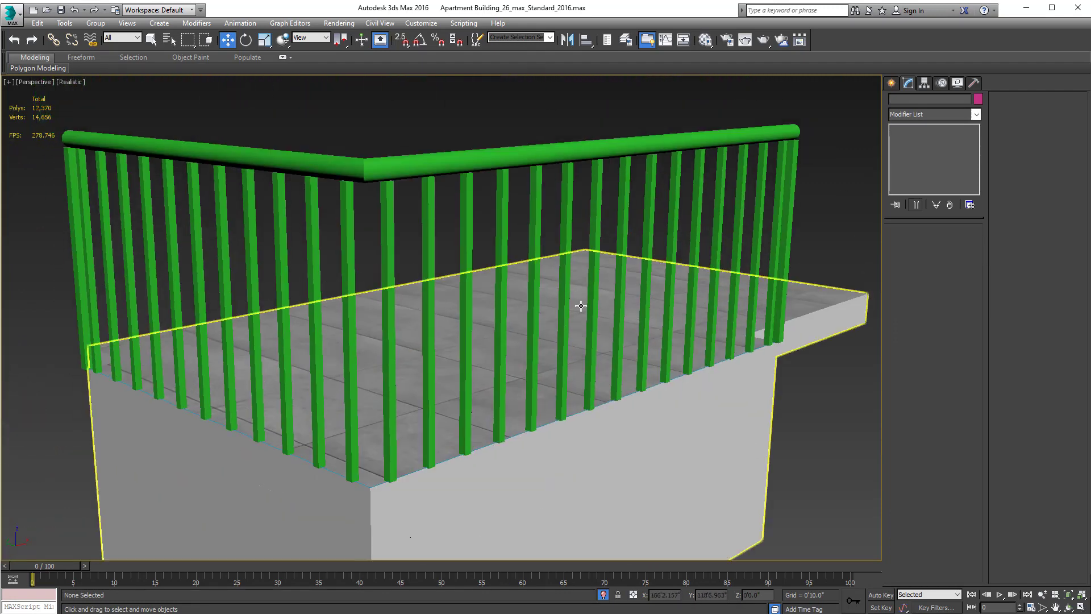
pyautogui.scroll(-3, 580, 306)
pyautogui.click(573, 223)
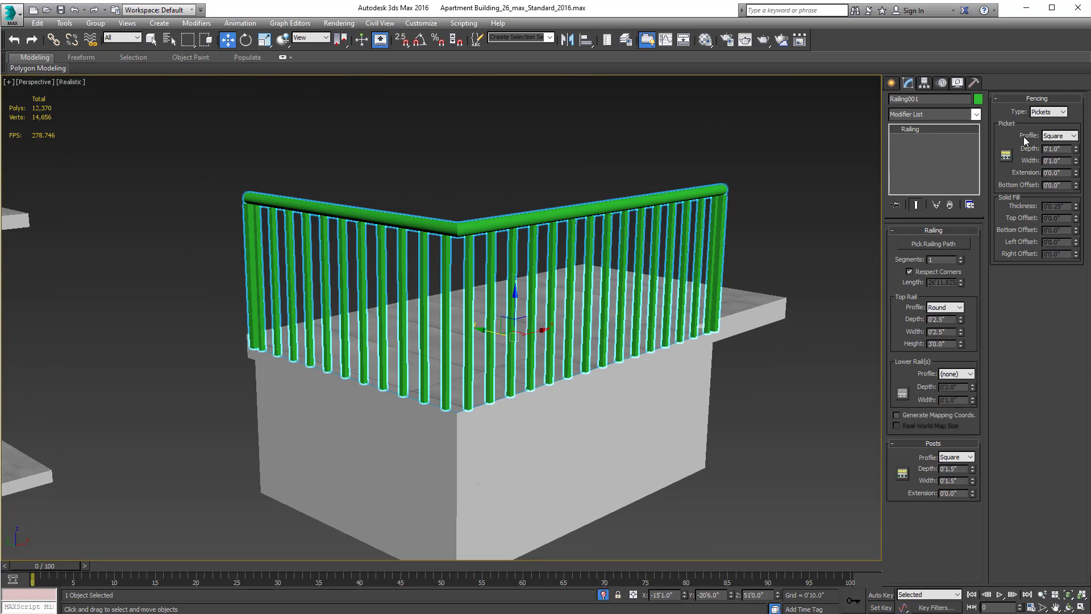
pyautogui.click(1054, 137)
pyautogui.click(1053, 137)
pyautogui.click(1049, 112)
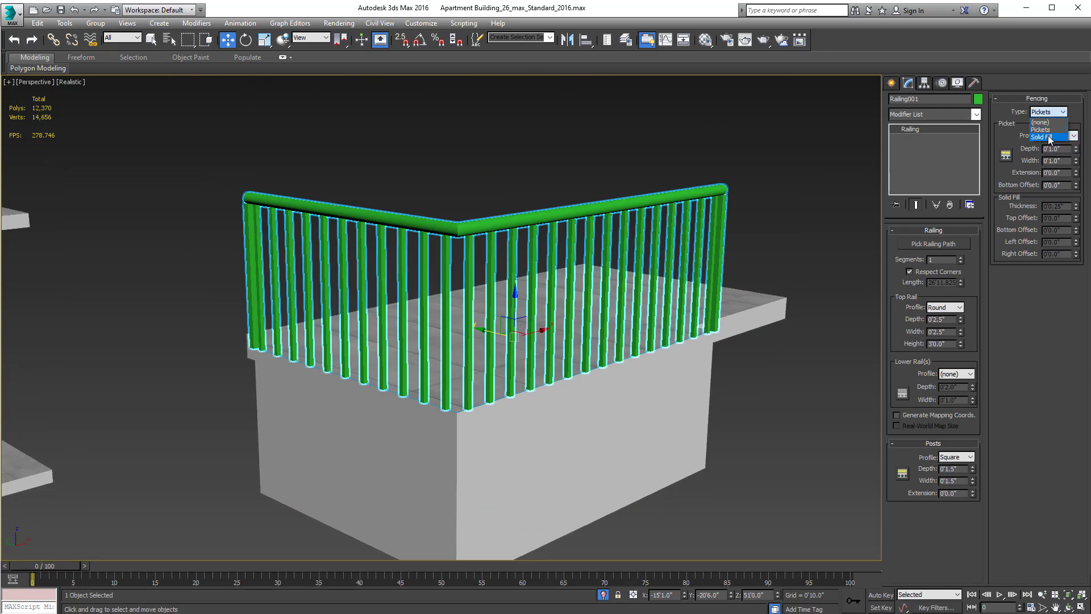
pyautogui.click(1048, 138)
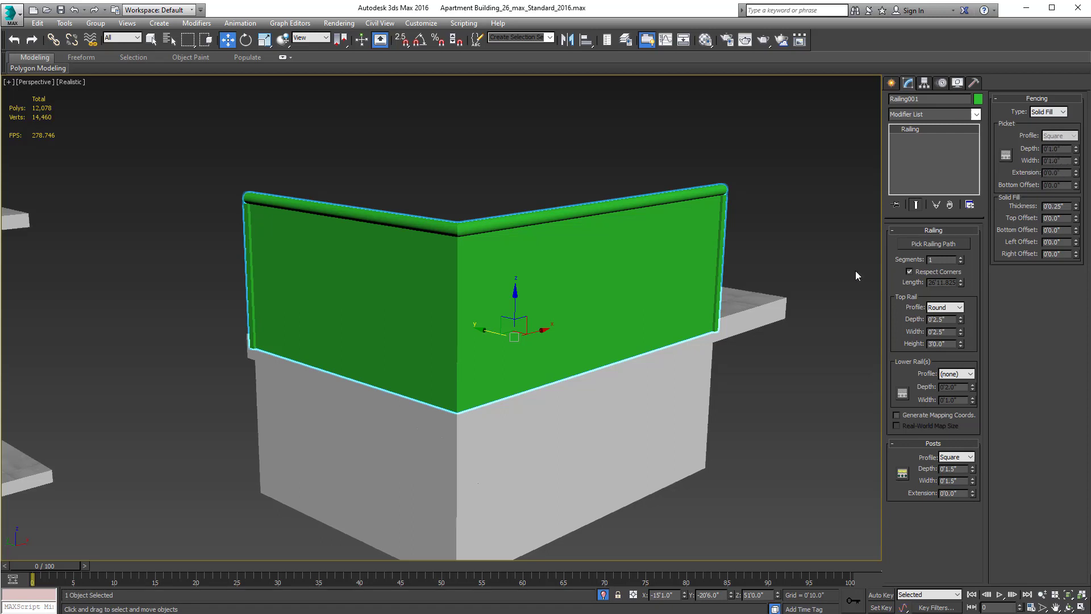
# Step: Increase the solid-fill railing's post count to 3
pyautogui.scroll(-4, 823, 271)
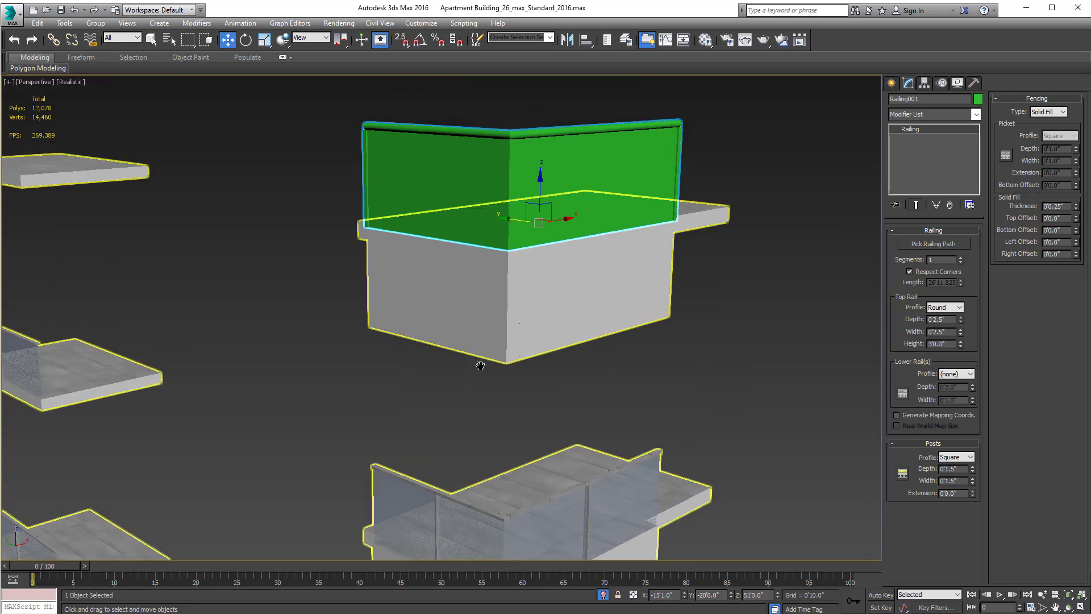
pyautogui.scroll(4, 735, 308)
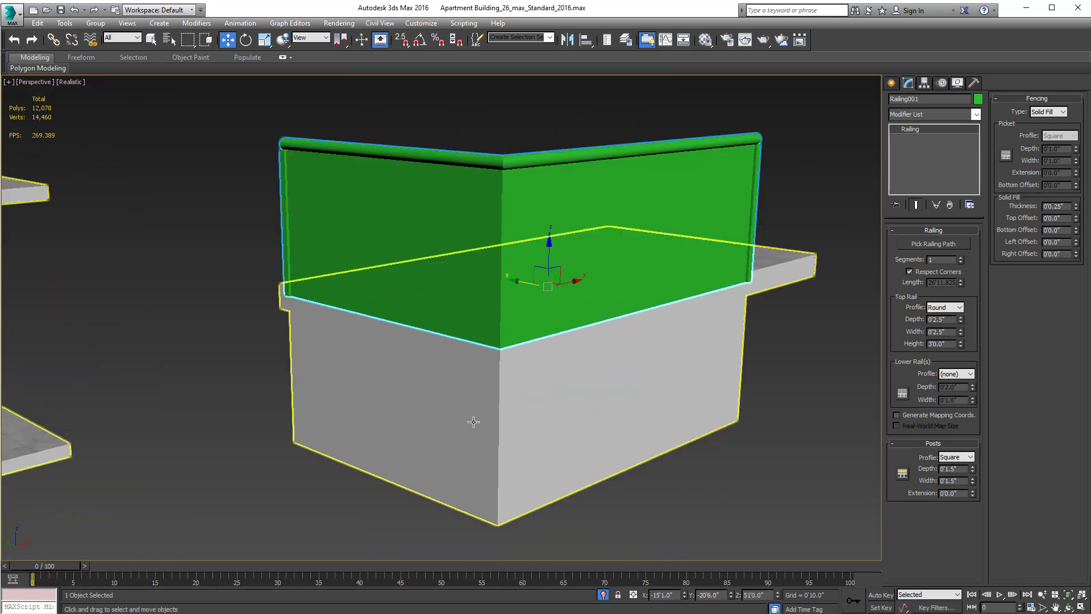
pyautogui.click(904, 475)
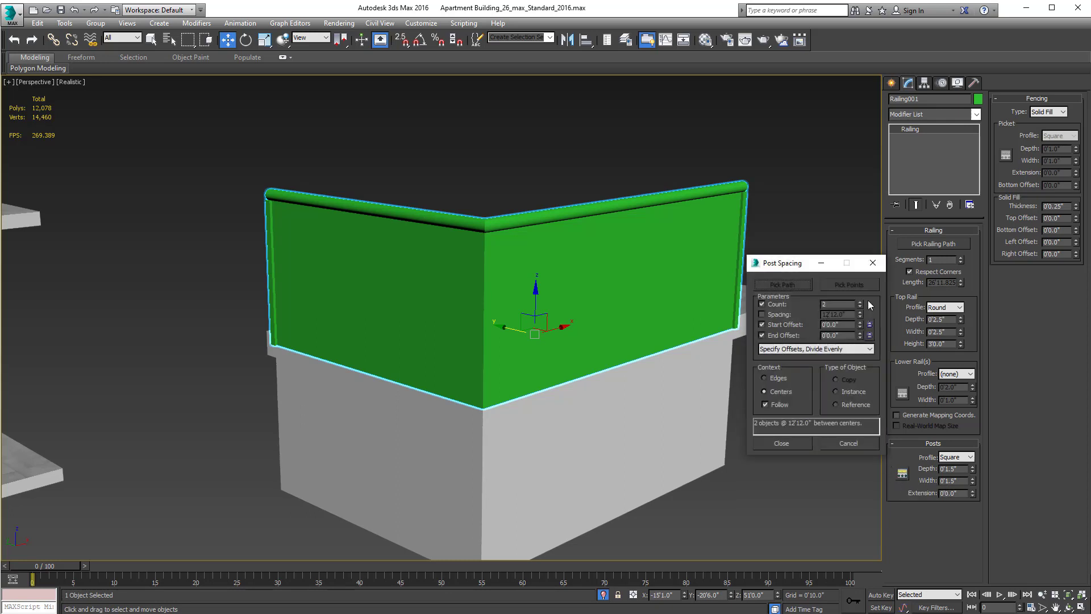
pyautogui.click(860, 303)
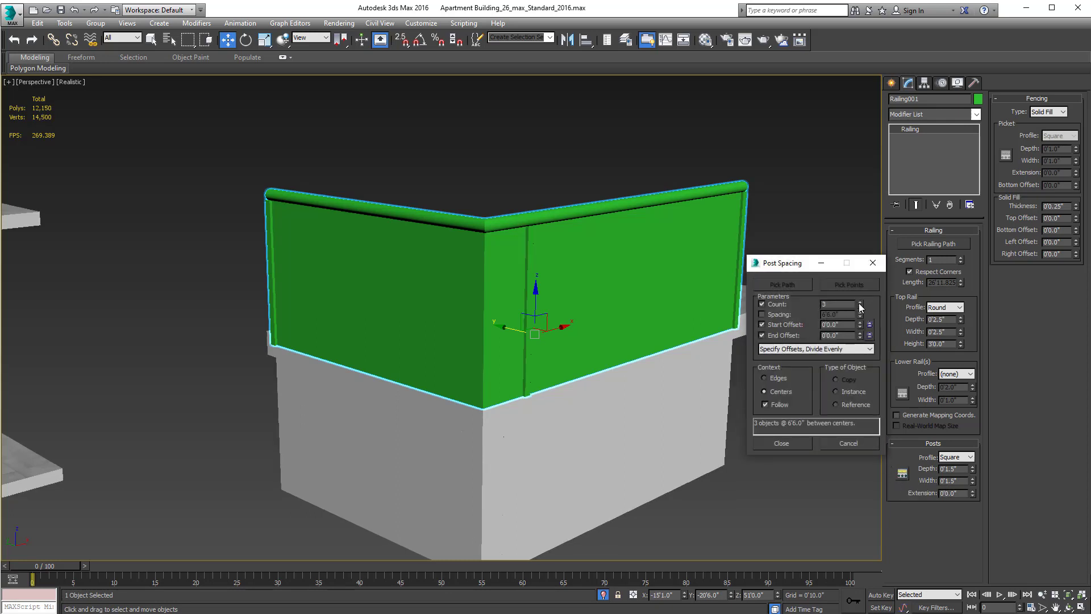
pyautogui.click(783, 443)
# Step: Compare the solid-fill railing's post positions with the glass railings on the balconies below
pyautogui.scroll(-4, 741, 338)
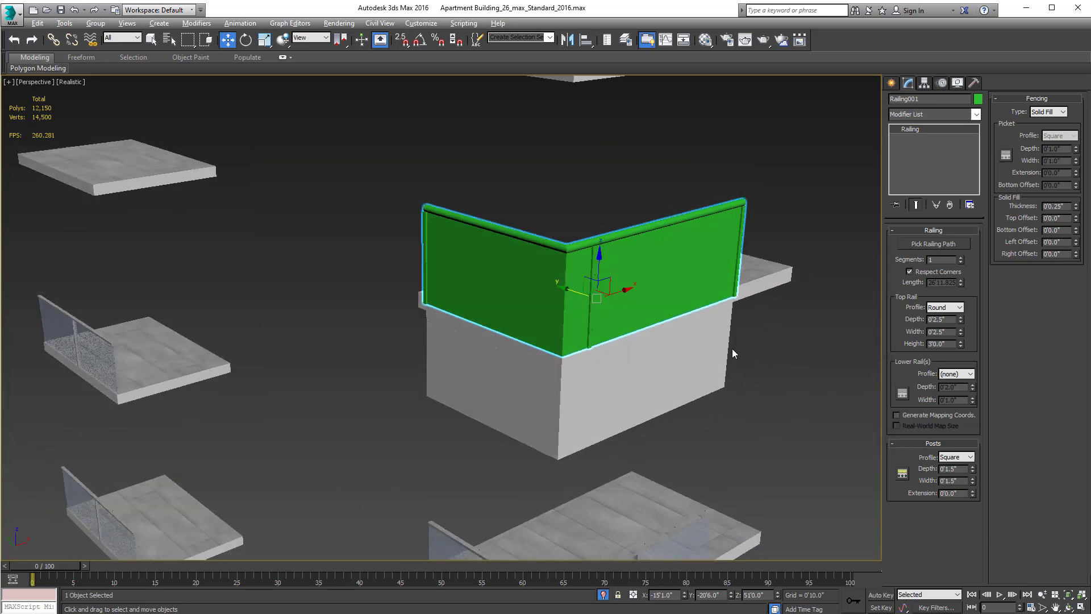
pyautogui.scroll(-2, 653, 278)
pyautogui.scroll(2, 627, 303)
pyautogui.moveTo(642, 295); pyautogui.dragTo(611, 287, button='middle')
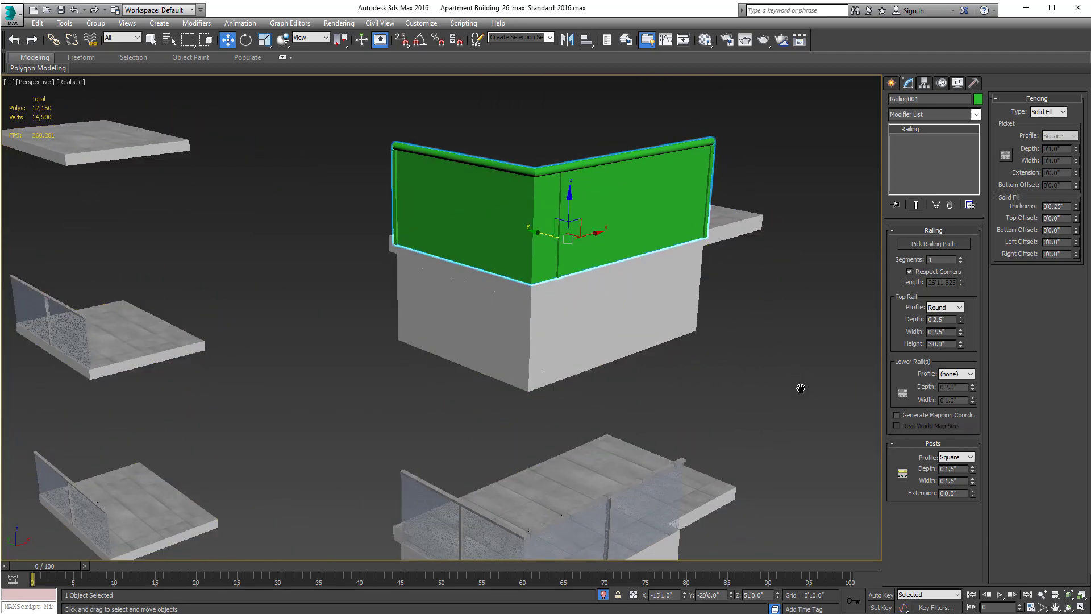
pyautogui.scroll(3, 748, 366)
pyautogui.moveTo(748, 366); pyautogui.dragTo(835, 455, button='middle')
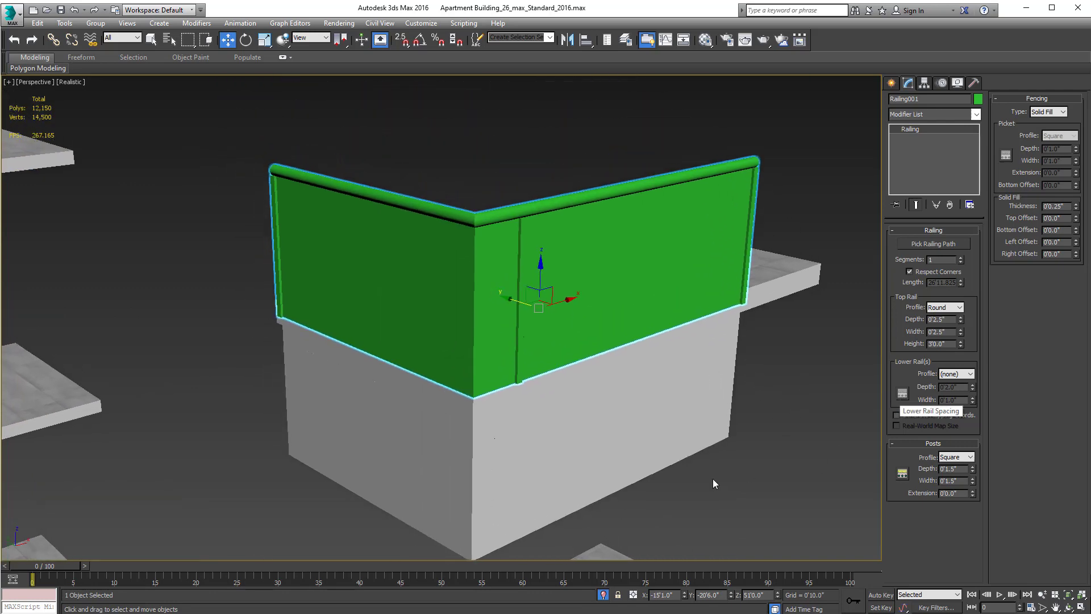
pyautogui.moveTo(713, 479); pyautogui.dragTo(731, 395, button='middle')
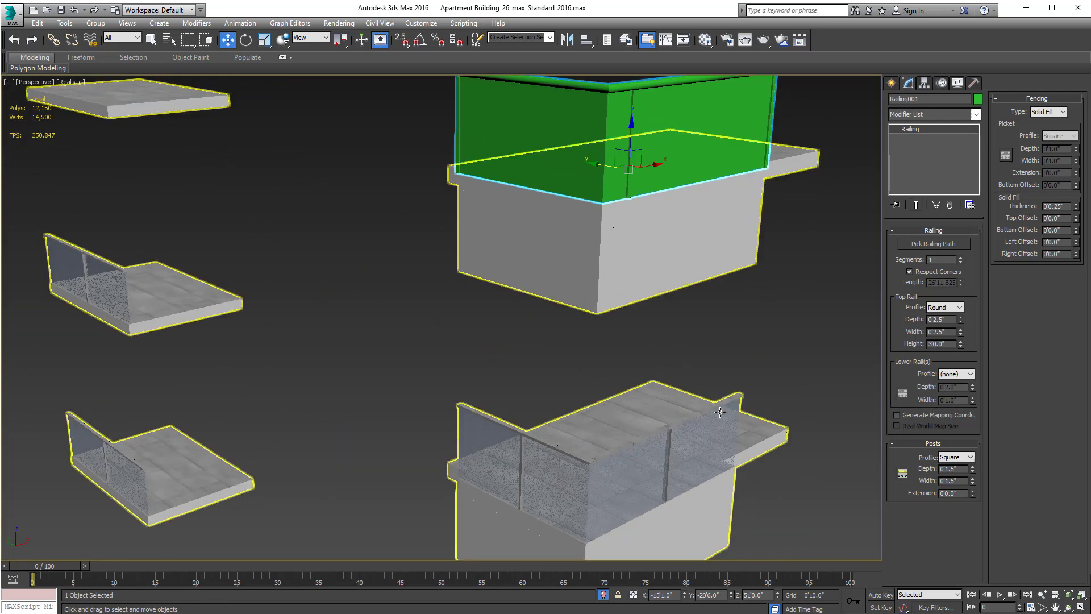
pyautogui.moveTo(564, 376); pyautogui.dragTo(544, 412, button='middle')
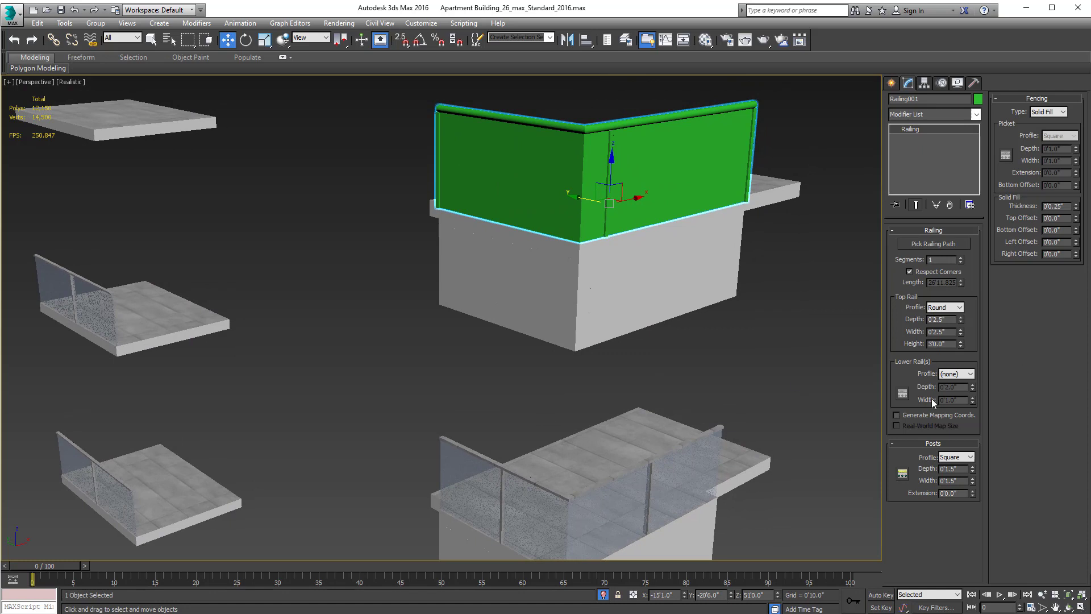
# Step: Set the railing's post count to 2 with a start offset of about 2'1.7" and an end offset of about 2'9.91"
pyautogui.click(903, 473)
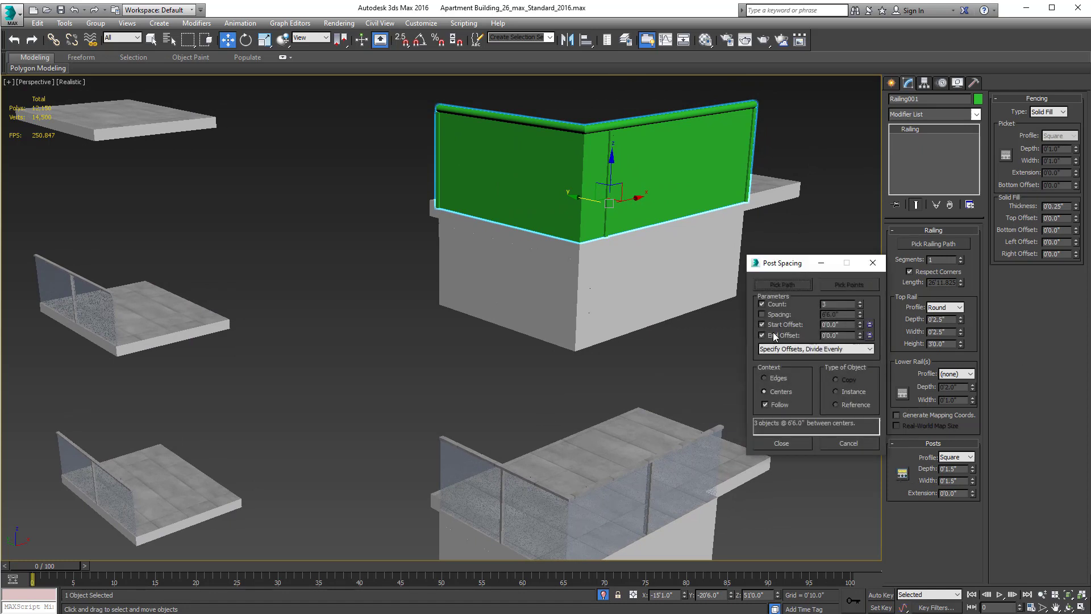
pyautogui.click(860, 306)
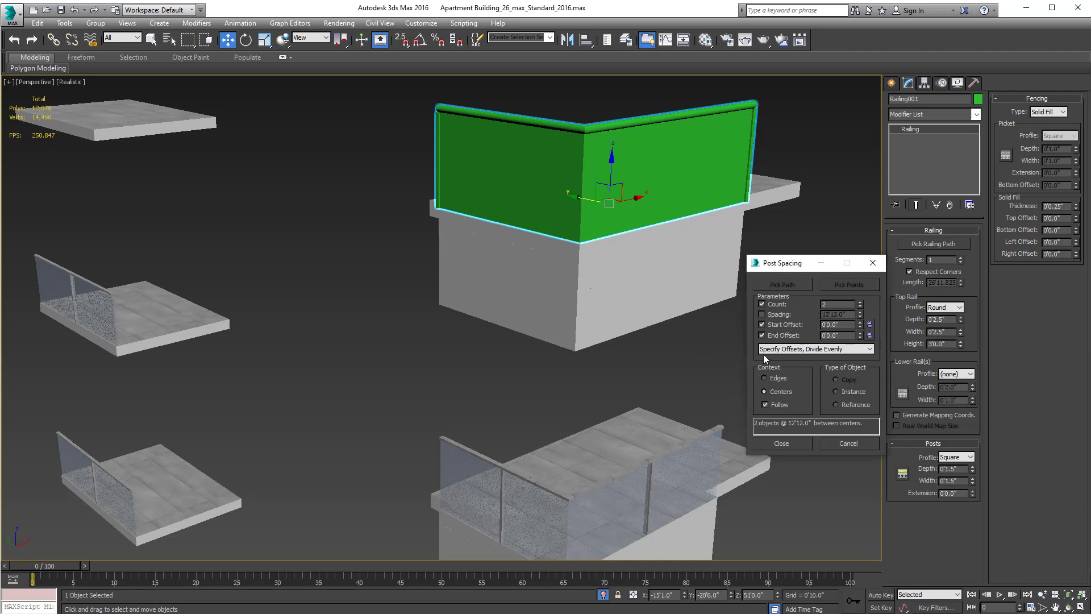
pyautogui.click(762, 334)
pyautogui.click(762, 334)
pyautogui.moveTo(860, 326); pyautogui.dragTo(898, 259)
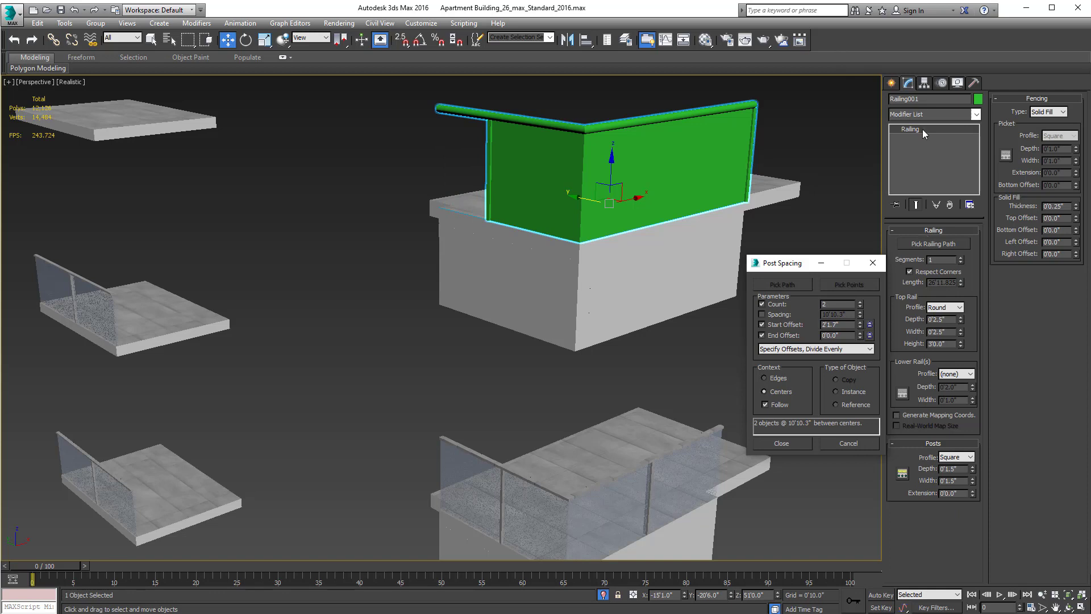
pyautogui.moveTo(860, 335); pyautogui.dragTo(849, 360)
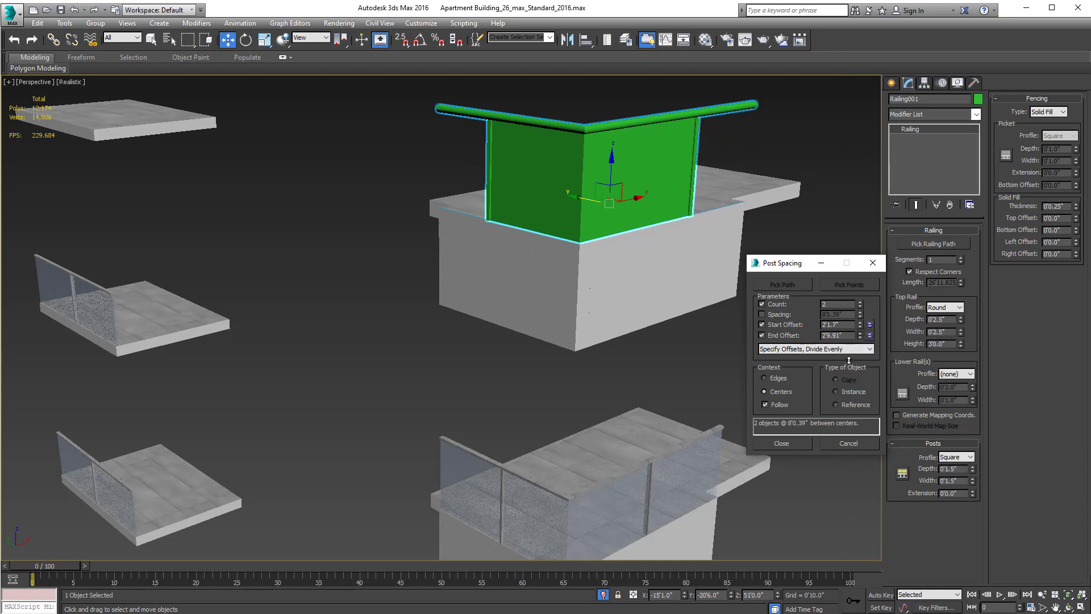
pyautogui.click(781, 444)
# Step: Reset the Material Editor slots and assign the 01 - Default material to the railing
pyautogui.keyDown('alt'); pyautogui.moveTo(777, 421); pyautogui.dragTo(675, 372, button='middle'); pyautogui.keyUp('alt')
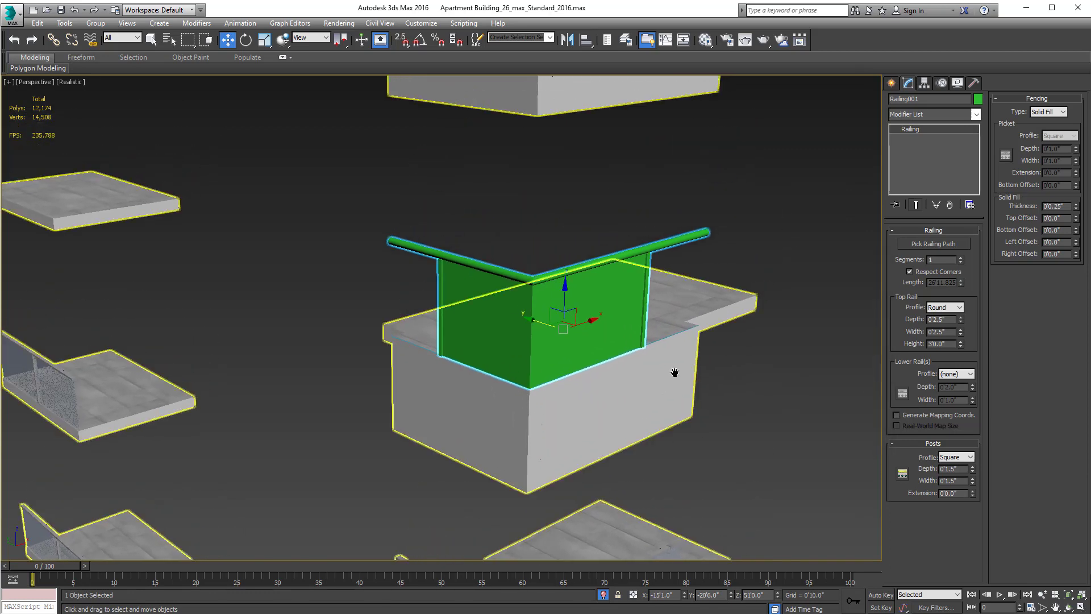
pyautogui.press('m')
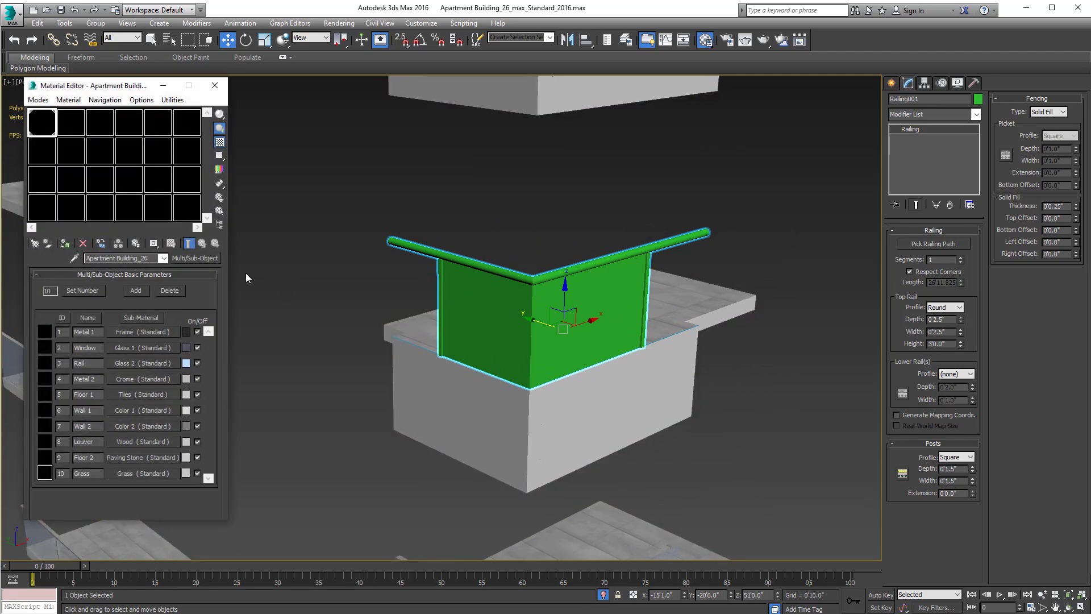
pyautogui.click(184, 259)
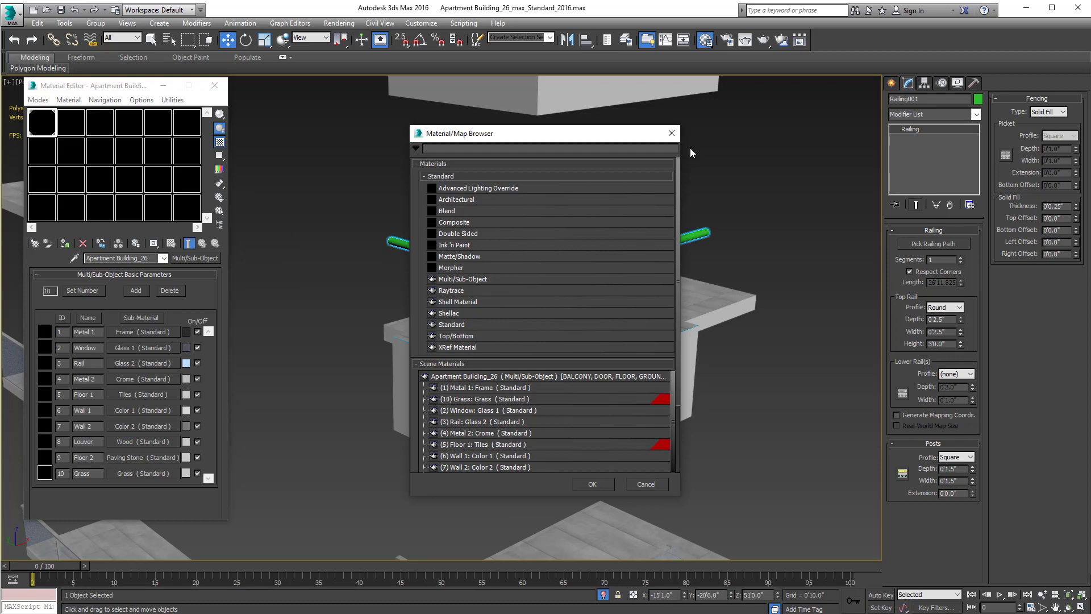
pyautogui.click(671, 133)
pyautogui.click(173, 100)
pyautogui.click(196, 167)
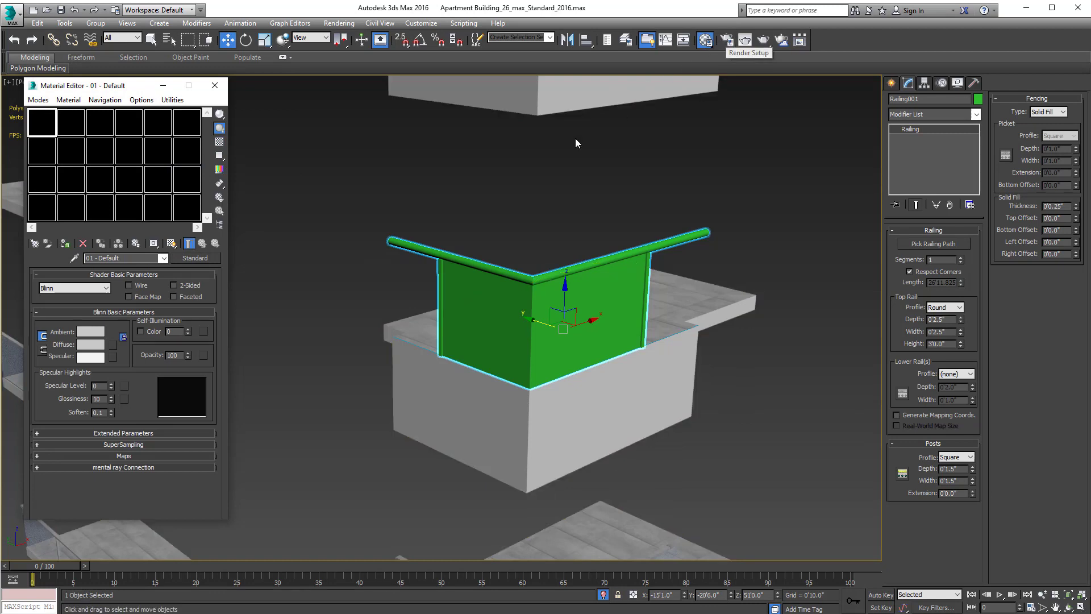
pyautogui.click(66, 243)
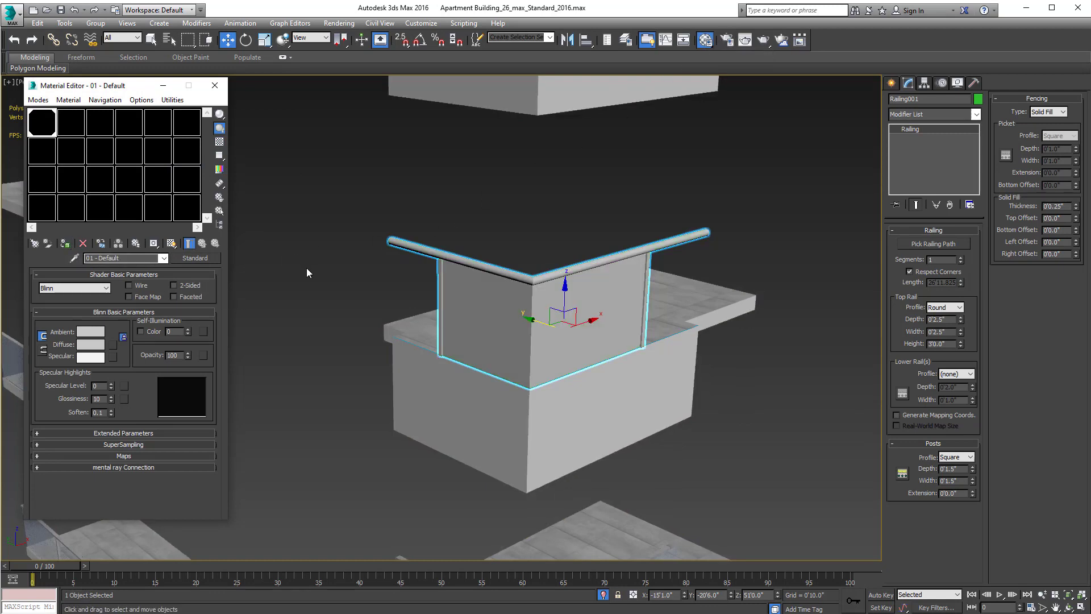
# Step: Convert the railing's material to Multi/Sub-Object, keeping the old material as a sub-material
pyautogui.moveTo(306, 268); pyautogui.dragTo(289, 257, button='middle')
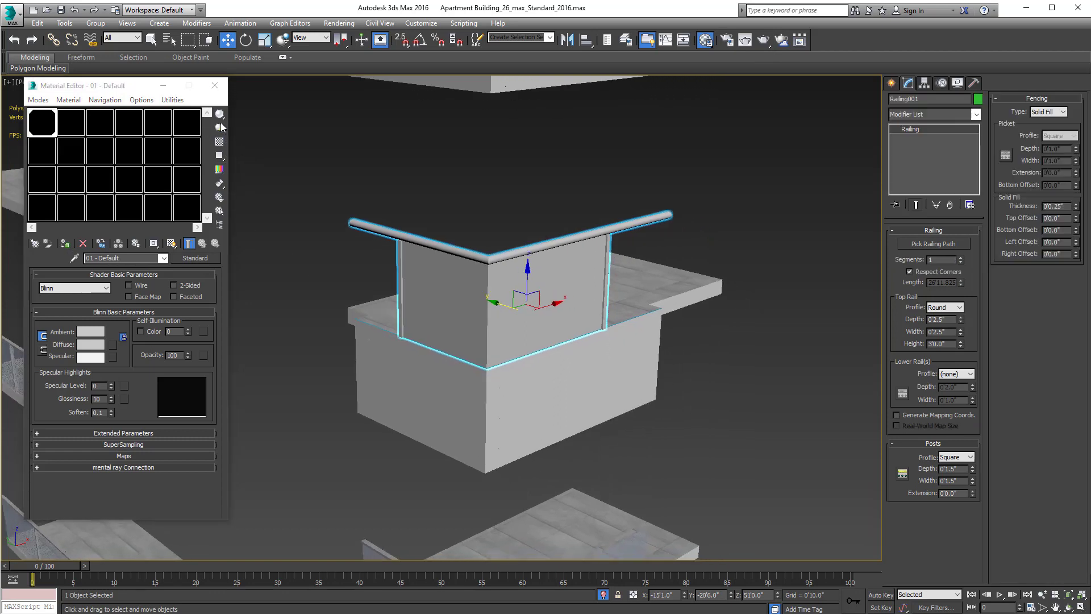
pyautogui.scroll(3, 357, 300)
pyautogui.keyDown('alt'); pyautogui.moveTo(357, 298); pyautogui.dragTo(324, 294, button='middle'); pyautogui.keyUp('alt')
pyautogui.click(204, 259)
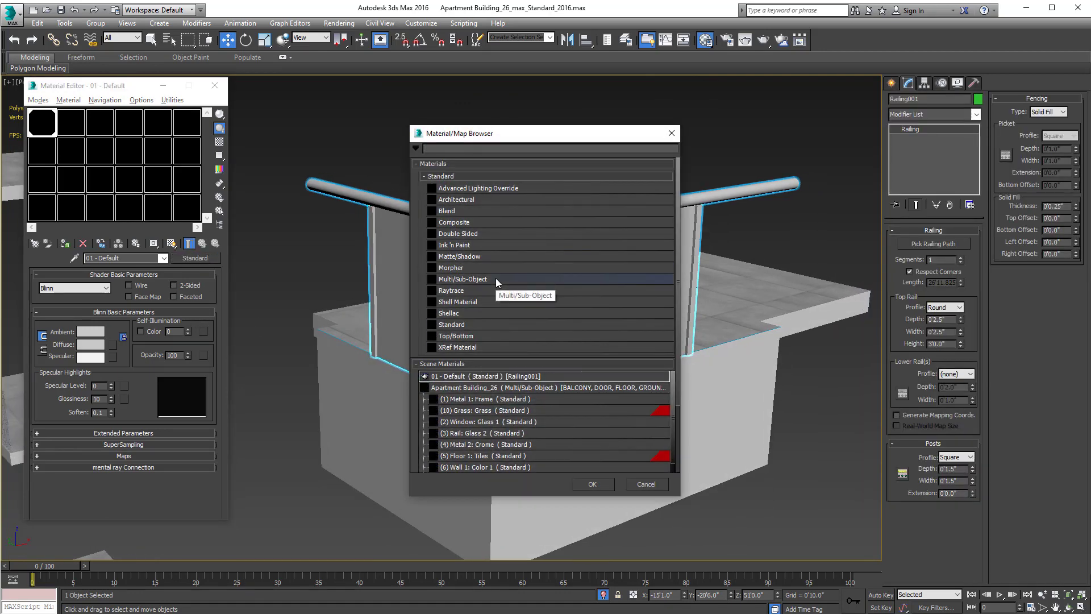
pyautogui.click(470, 278)
pyautogui.doubleClick(469, 279)
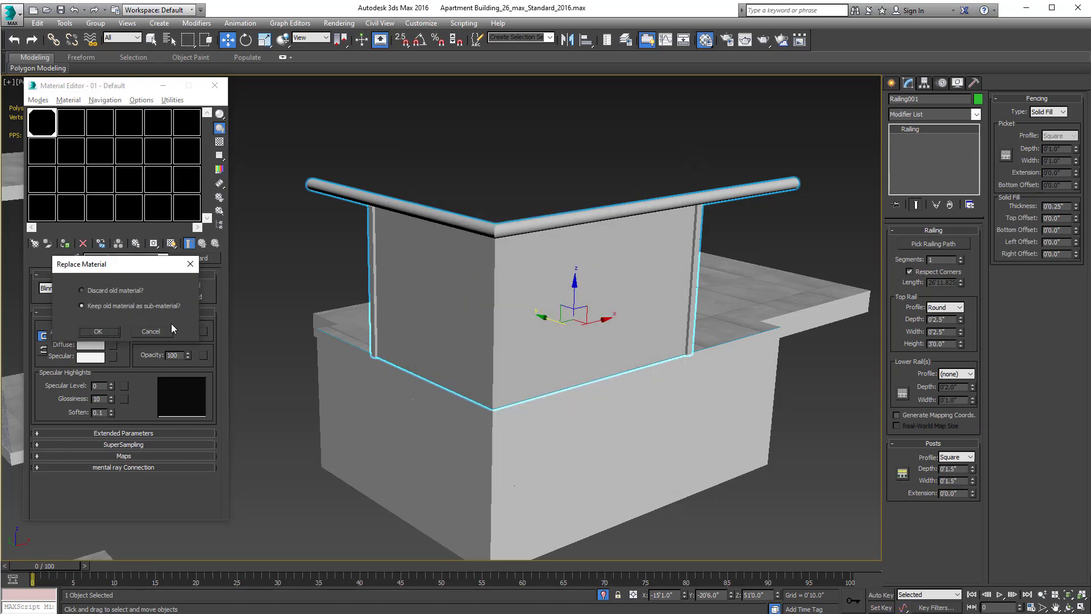
pyautogui.click(93, 336)
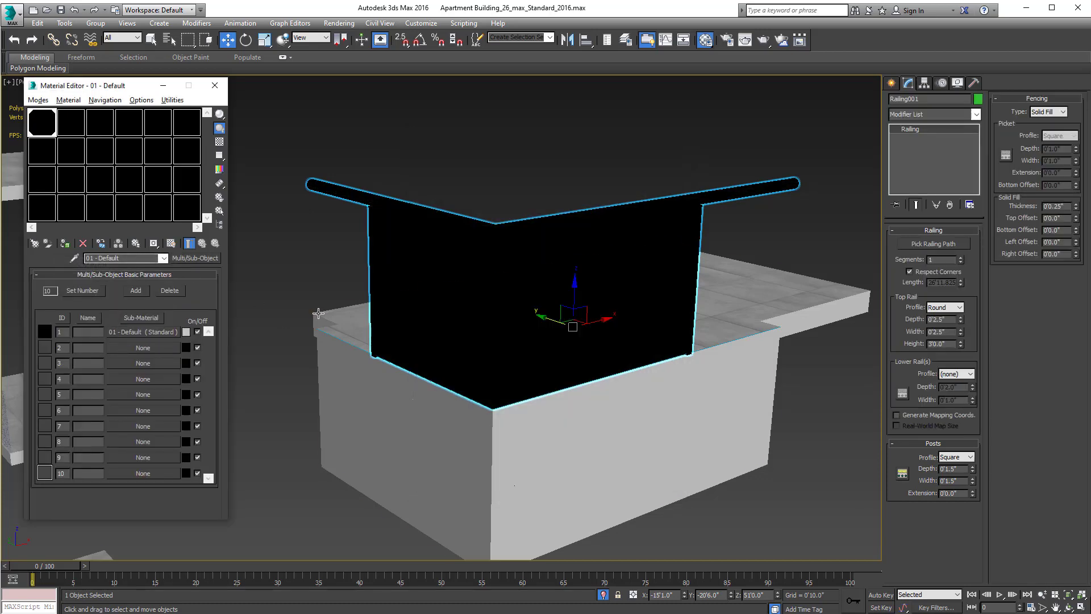
# Step: Set the production renderer to Default Scanline Renderer so the material samples display
pyautogui.moveTo(318, 313); pyautogui.dragTo(312, 307, button='middle')
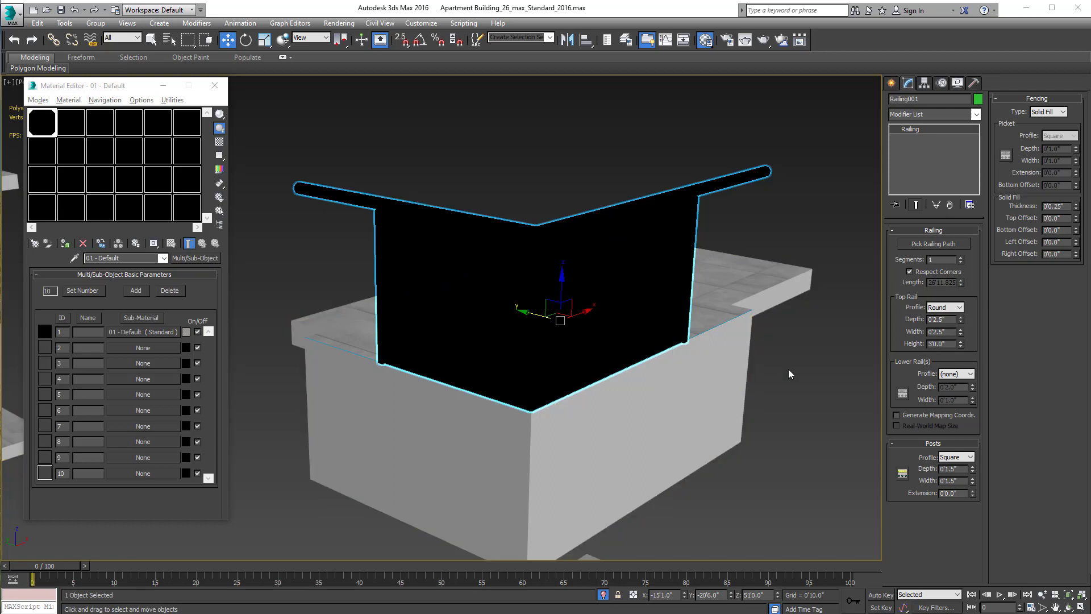
pyautogui.click(725, 45)
pyautogui.click(466, 107)
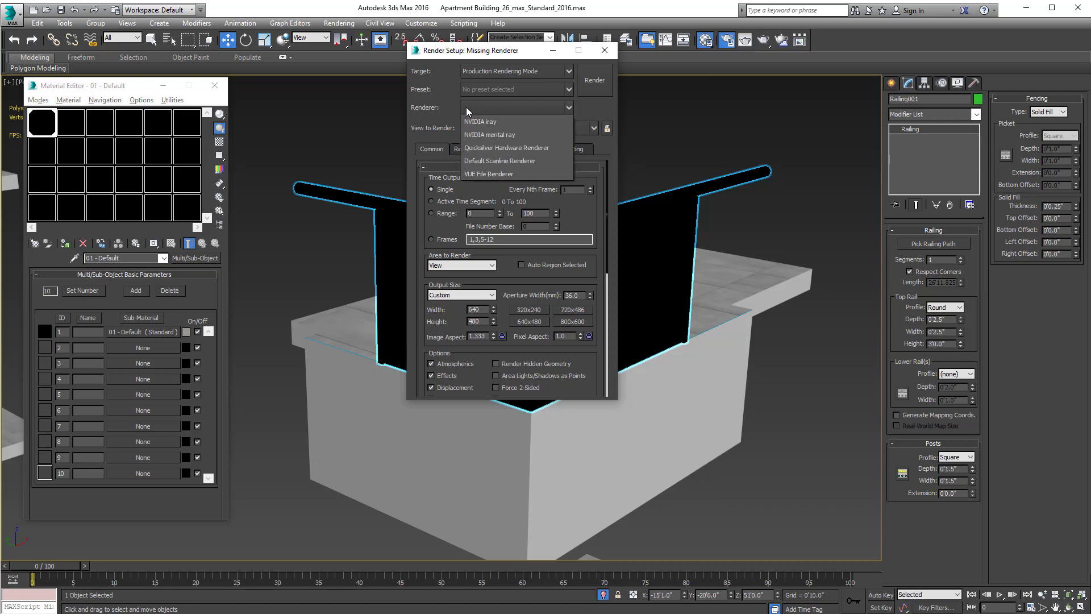
pyautogui.click(540, 161)
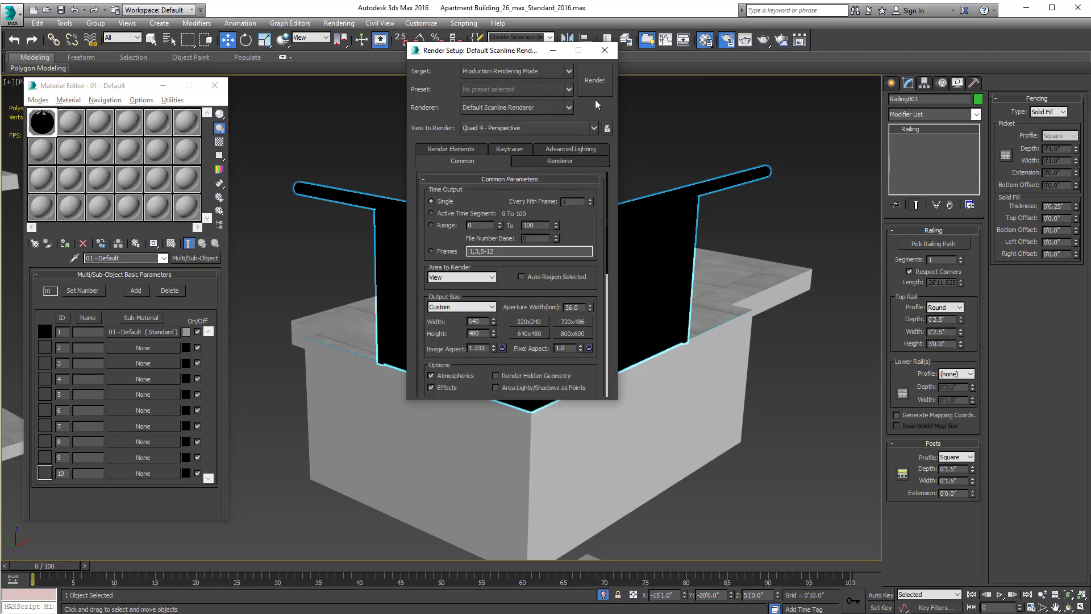
pyautogui.click(604, 50)
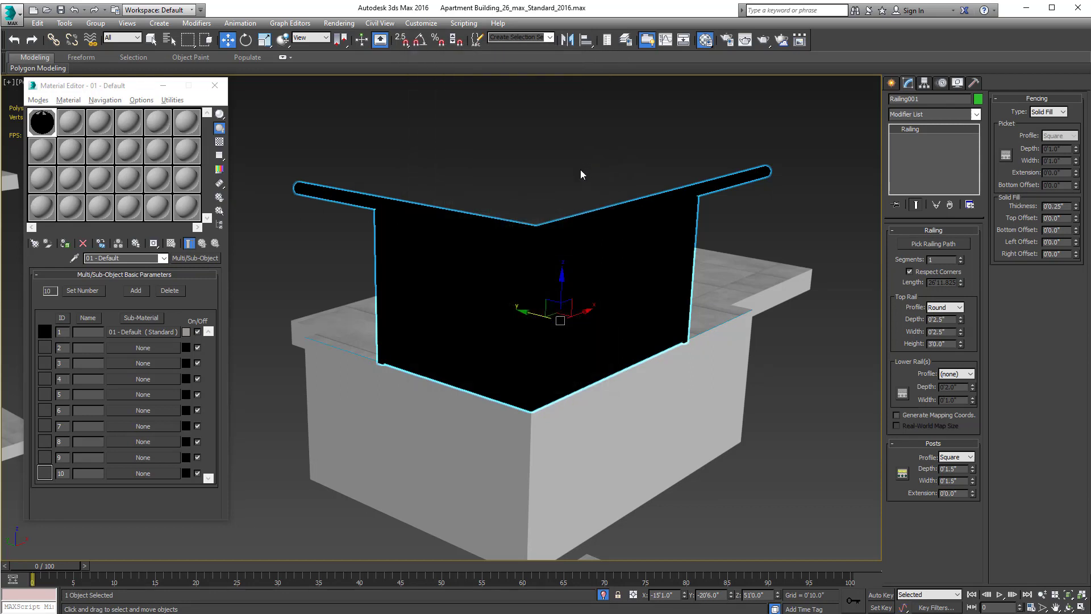
pyautogui.keyDown('alt'); pyautogui.moveTo(581, 169); pyautogui.dragTo(579, 169, button='middle'); pyautogui.keyUp('alt')
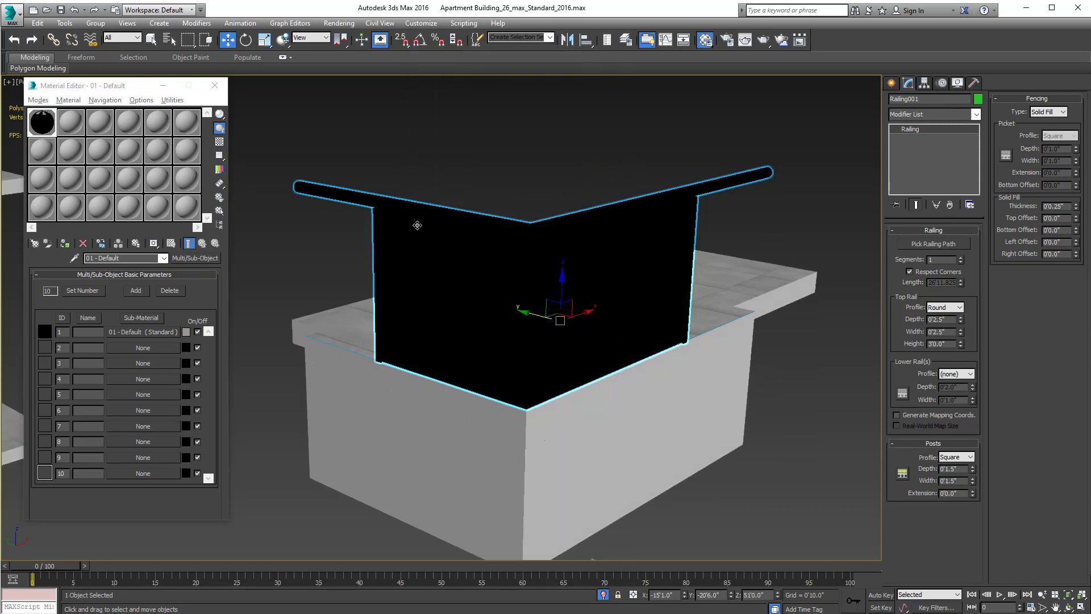
# Step: Replace sub-material 1 of the railing's material with a new Standard material and give it a near-black diffuse color
pyautogui.click(62, 244)
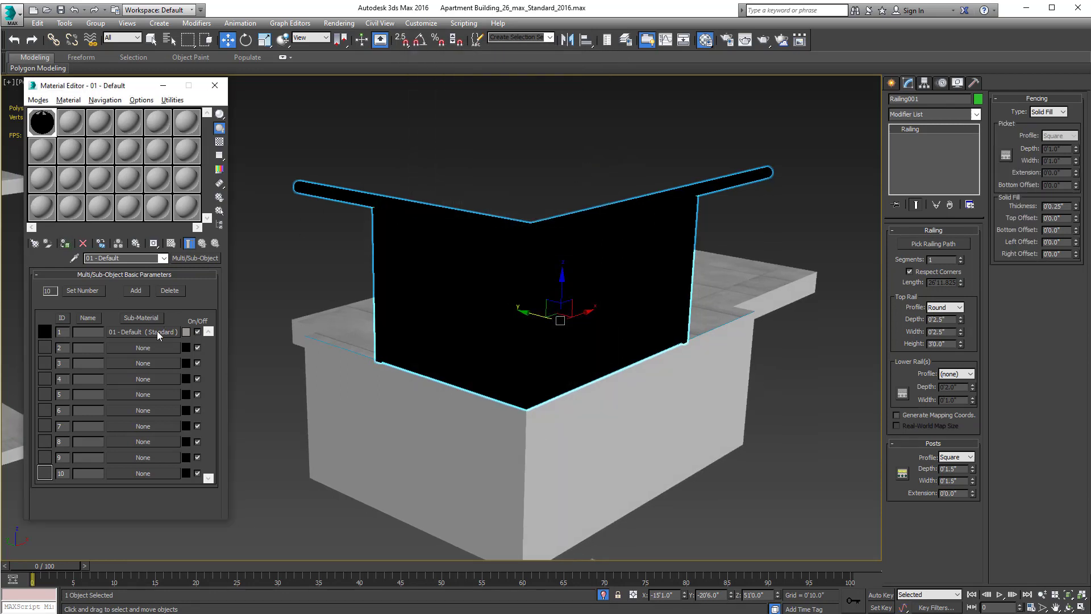
pyautogui.rightClick(157, 331)
pyautogui.click(173, 363)
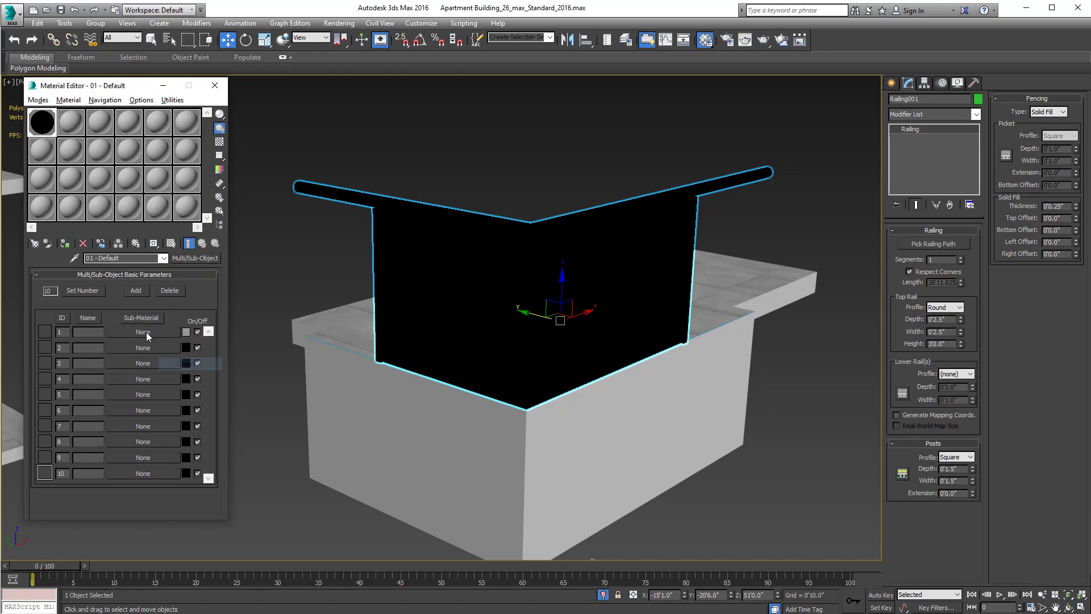
pyautogui.click(146, 332)
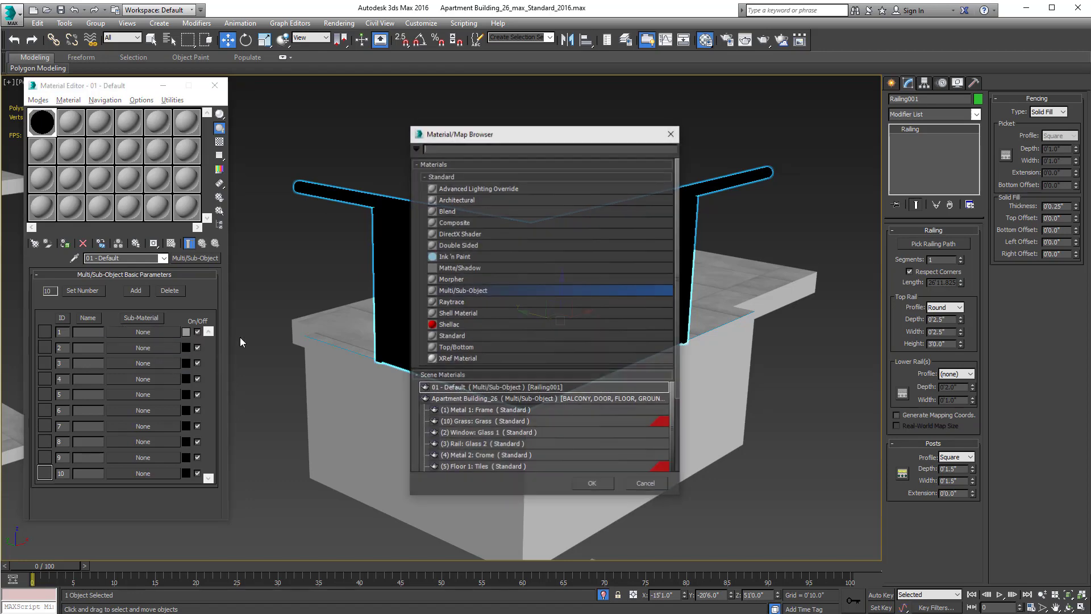
pyautogui.doubleClick(453, 335)
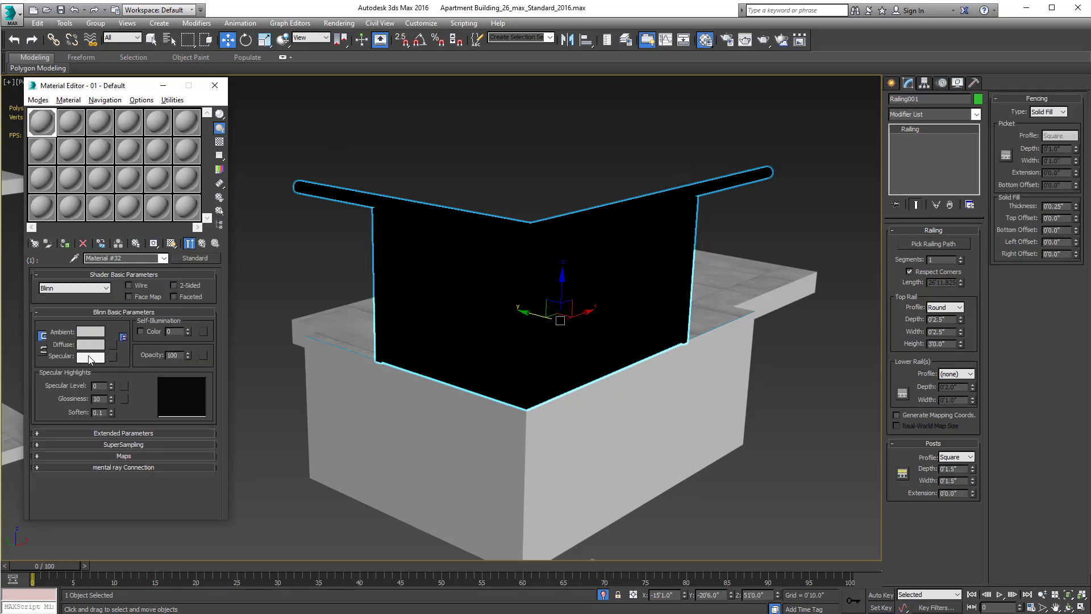
pyautogui.click(90, 344)
pyautogui.moveTo(366, 118); pyautogui.dragTo(364, 114)
pyautogui.click(419, 153)
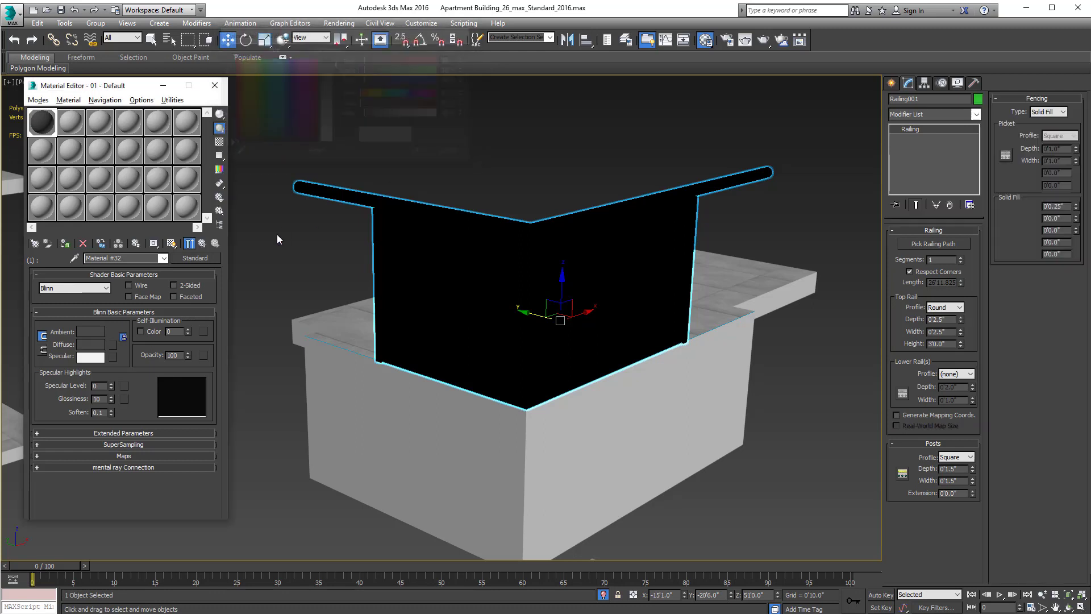
# Step: Copy the dark sub-material 1 into slot 2 as an instance
pyautogui.click(203, 242)
pyautogui.moveTo(142, 349); pyautogui.dragTo(141, 347)
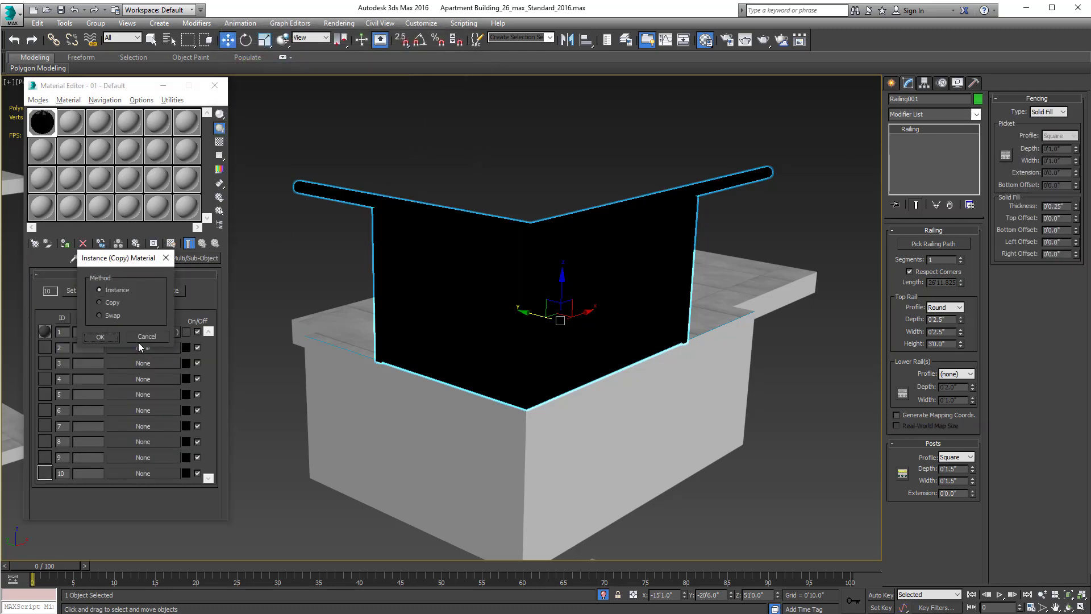
pyautogui.click(101, 337)
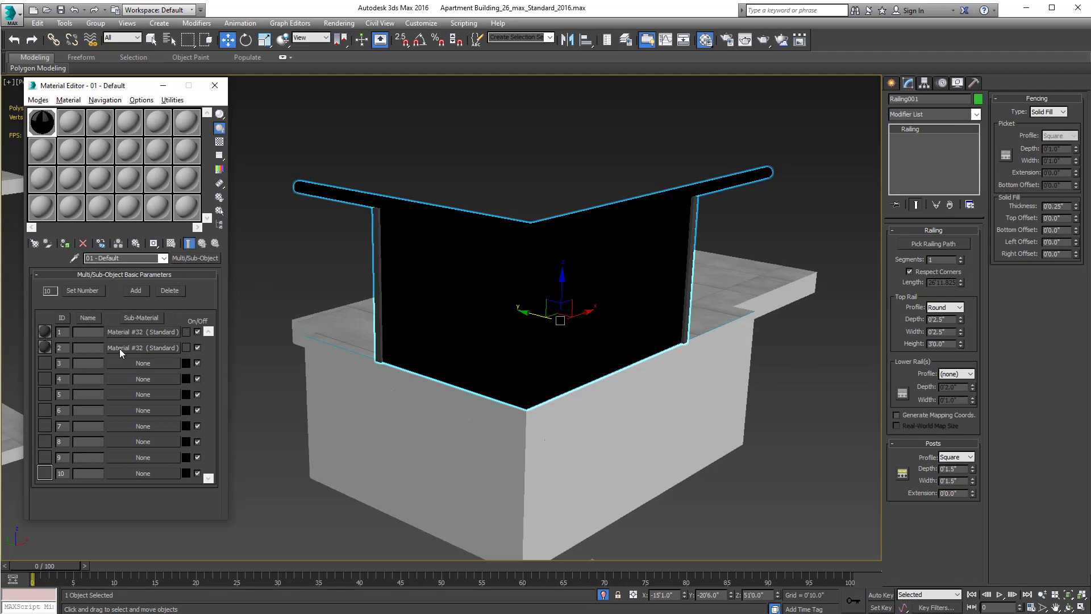
pyautogui.click(120, 348)
# Step: Try an instance of the dark sub-material in slot 3 and clear that slot again
pyautogui.moveTo(120, 352); pyautogui.dragTo(125, 364)
pyautogui.click(103, 339)
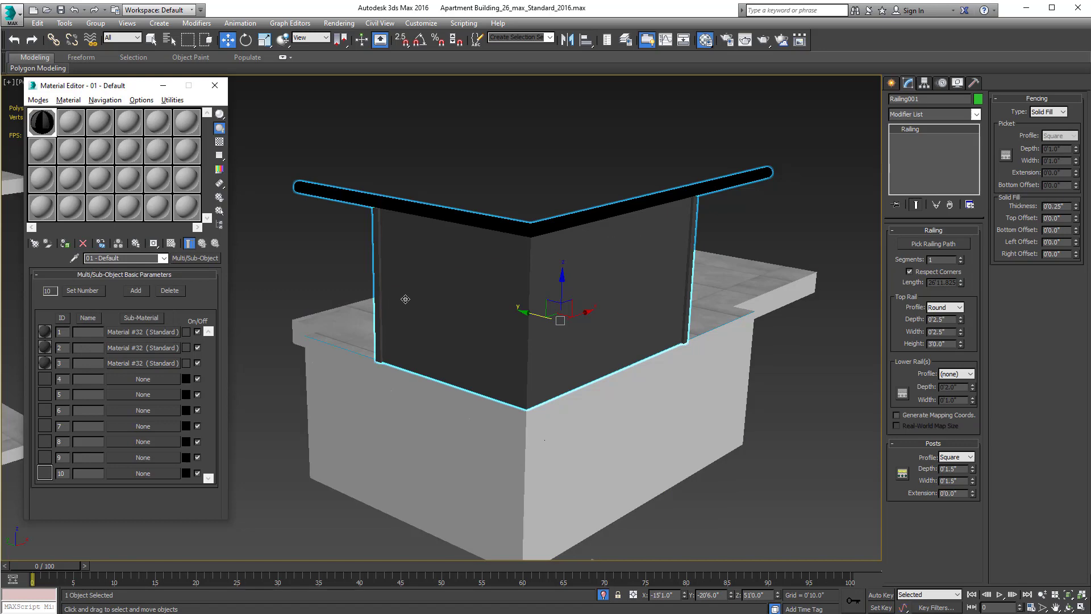
pyautogui.rightClick(158, 368)
pyautogui.click(170, 397)
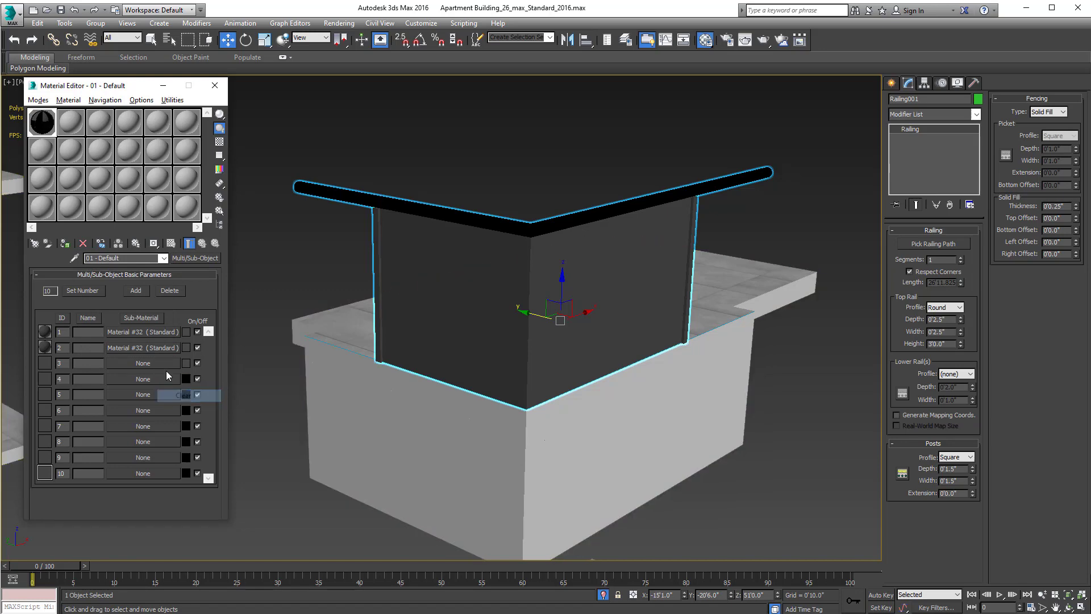
# Step: Add a new Standard material to slot 3 and name it Glass
pyautogui.click(155, 362)
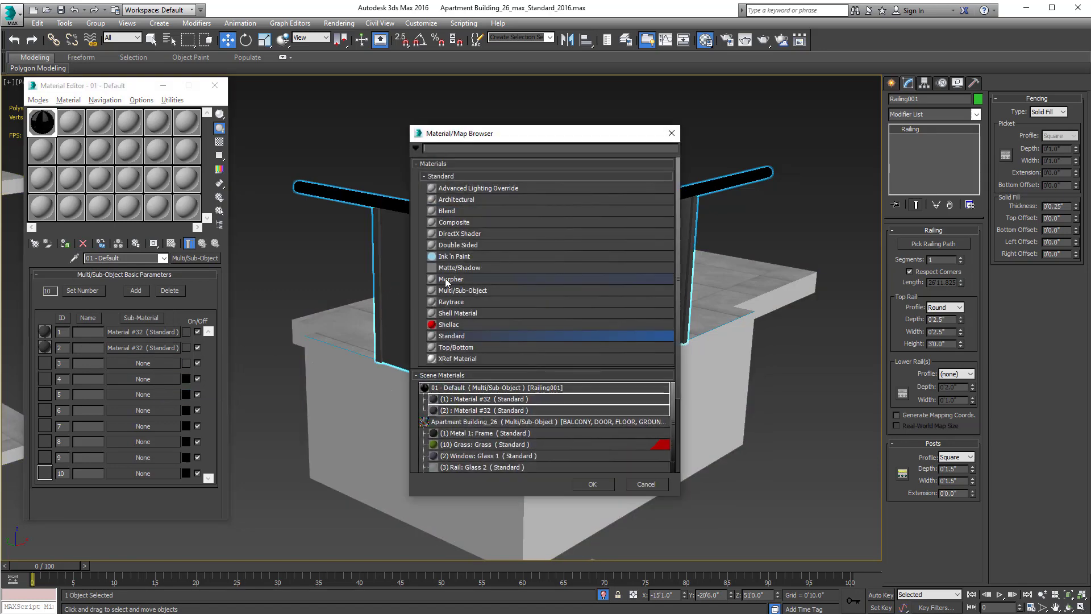
pyautogui.doubleClick(458, 335)
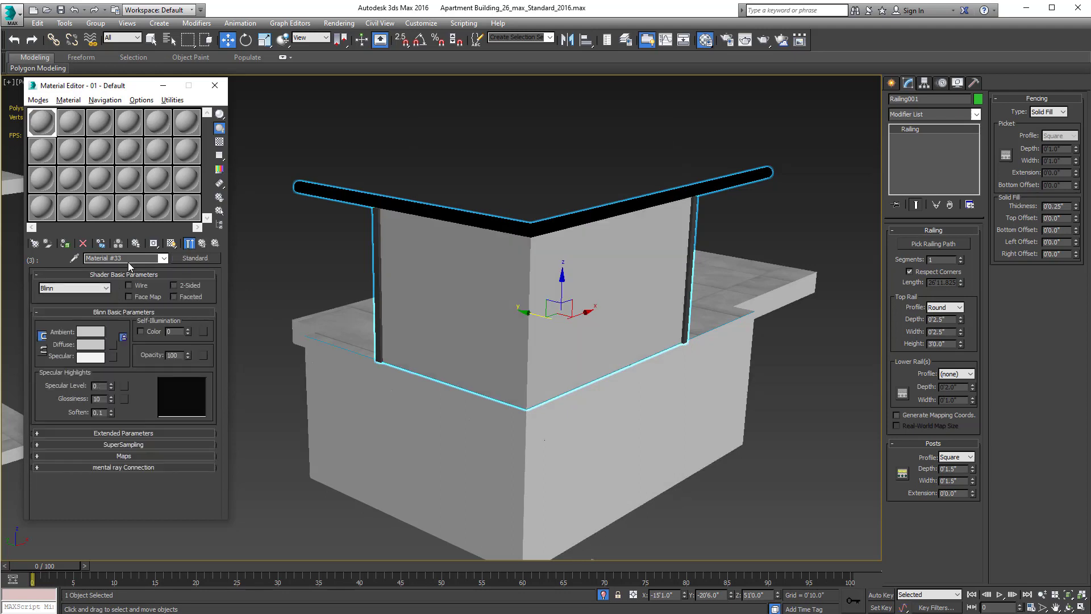
pyautogui.click(128, 262)
pyautogui.write('Glass')
# Step: Set the Glass material's diffuse color to a muted teal, RGB 60, 115, 101
pyautogui.click(96, 345)
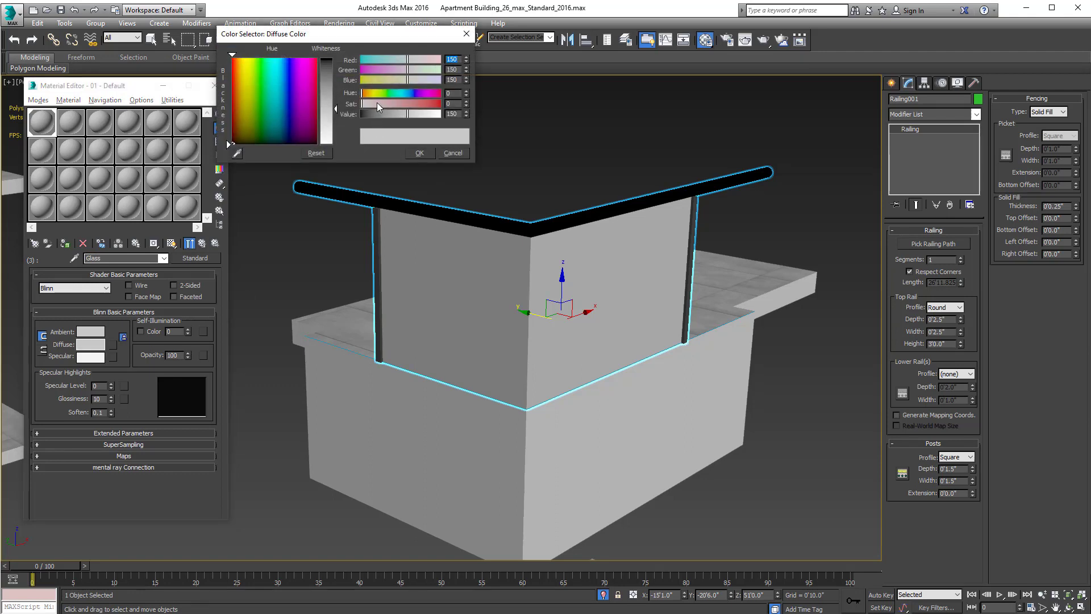
pyautogui.click(255, 73)
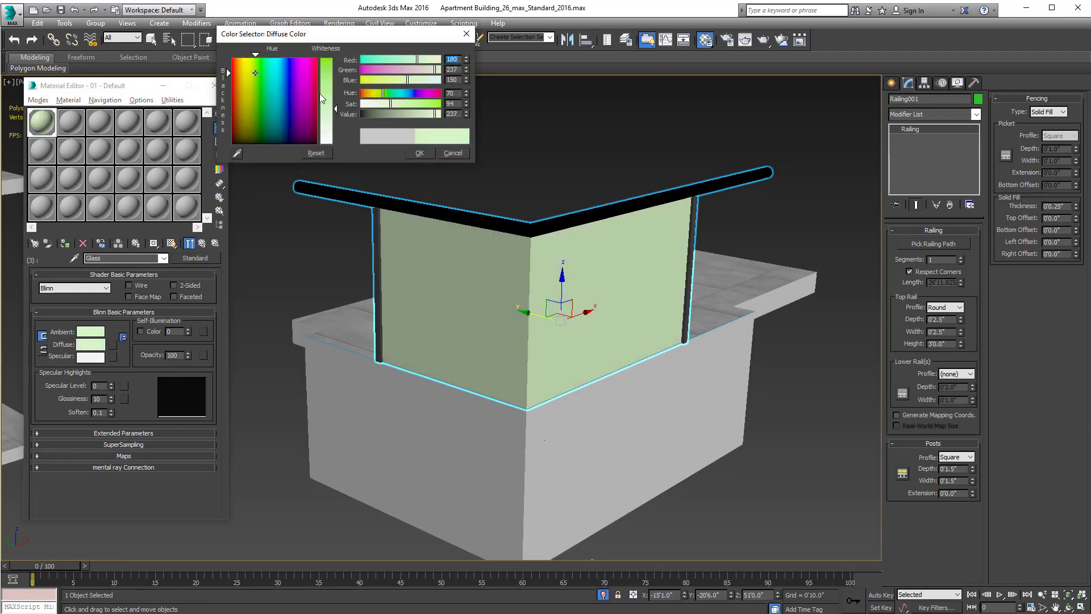
pyautogui.moveTo(327, 95); pyautogui.dragTo(326, 79)
pyautogui.click(271, 120)
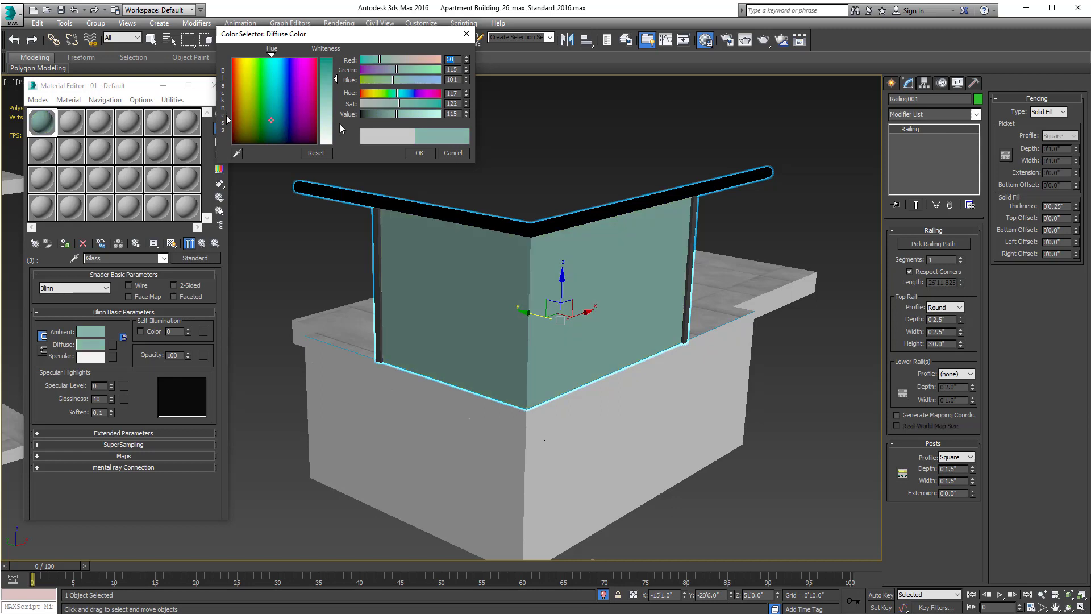
pyautogui.click(418, 153)
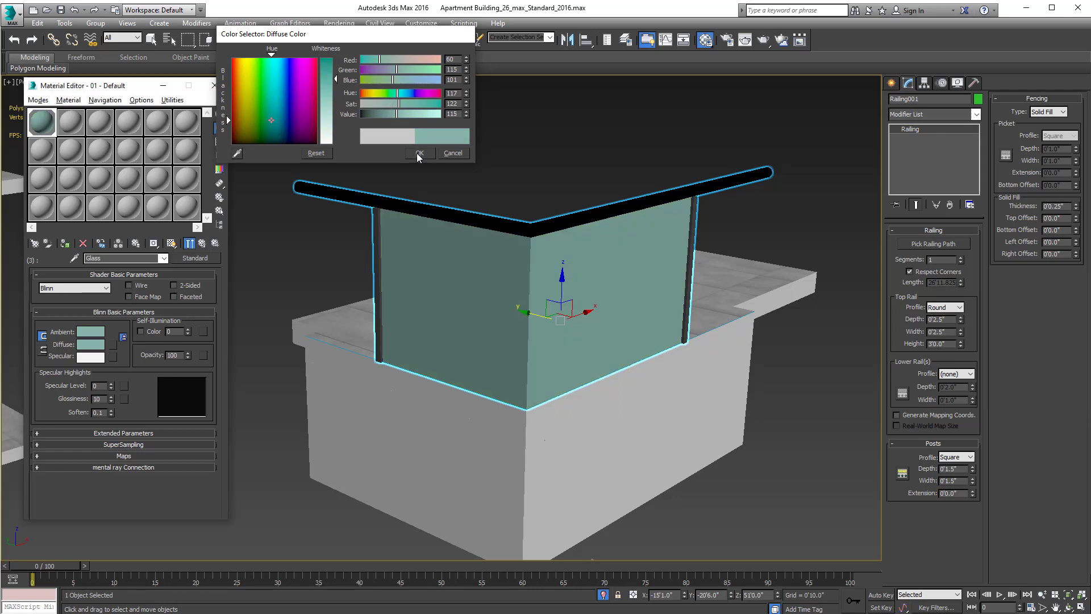
# Step: Return to the Multi/Sub-Object level and copy the dark sub-material into slot 4 as an instance
pyautogui.click(203, 243)
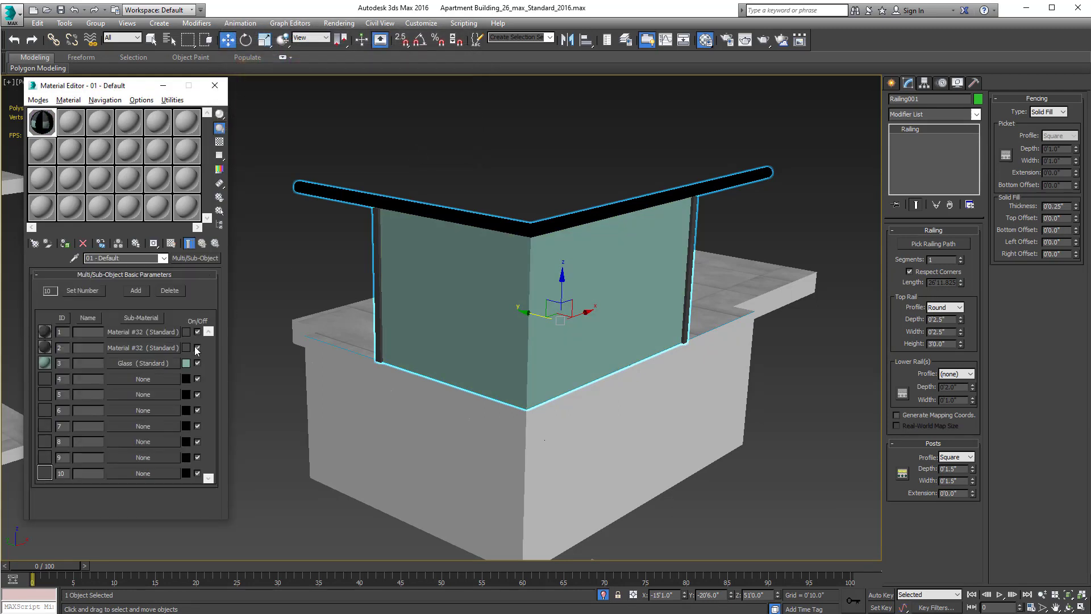
pyautogui.moveTo(150, 370); pyautogui.dragTo(128, 381)
pyautogui.click(103, 339)
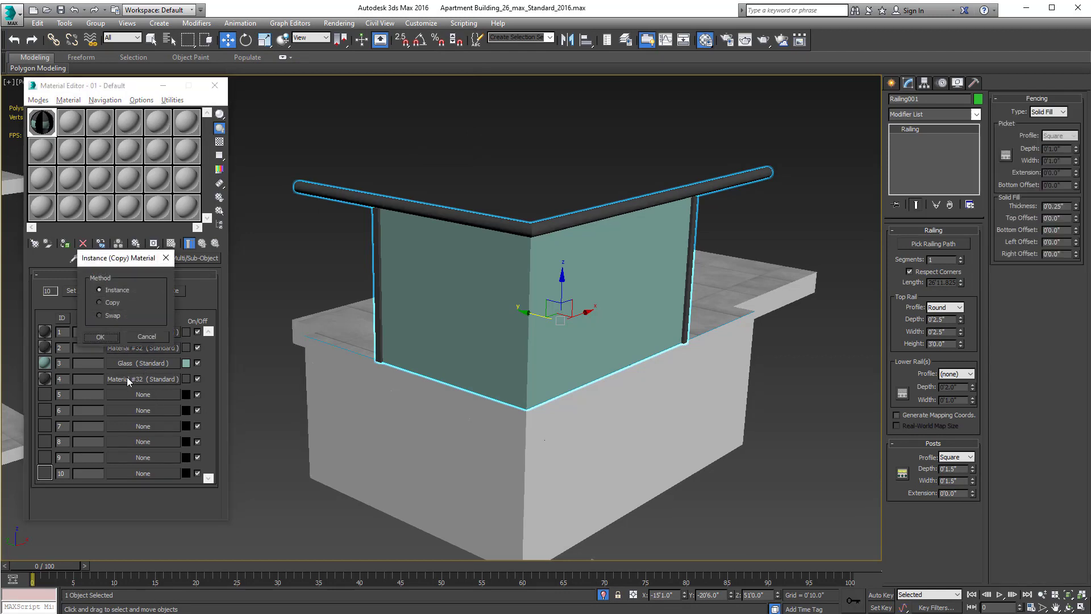
# Step: Copy the dark sub-material into slot 5 as an instance and limit the Multi/Sub-Object material to 5 sub-materials
pyautogui.click(100, 337)
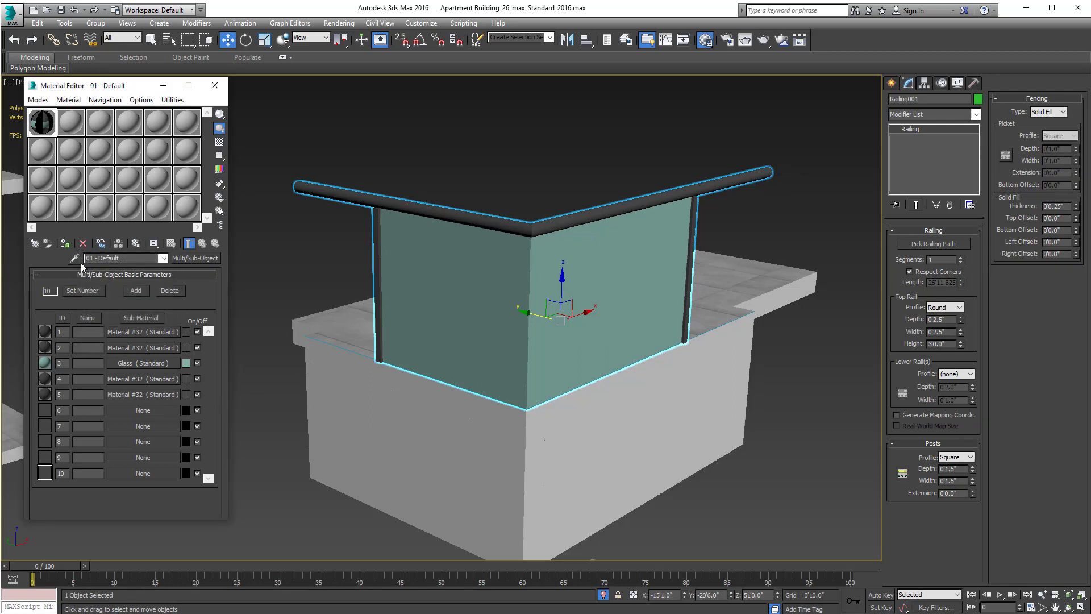
pyautogui.click(84, 291)
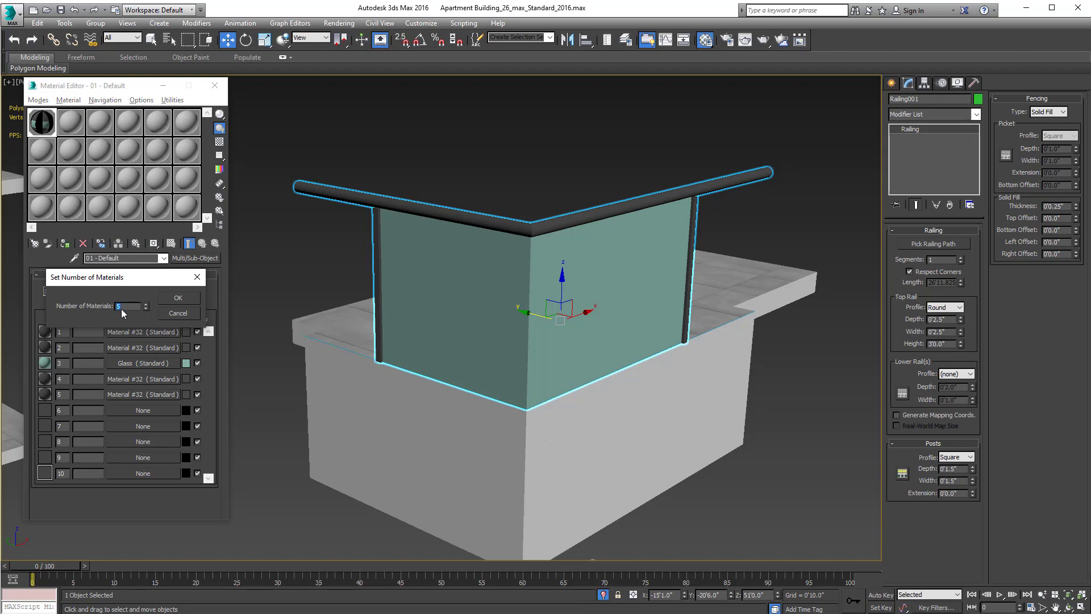
pyautogui.click(173, 298)
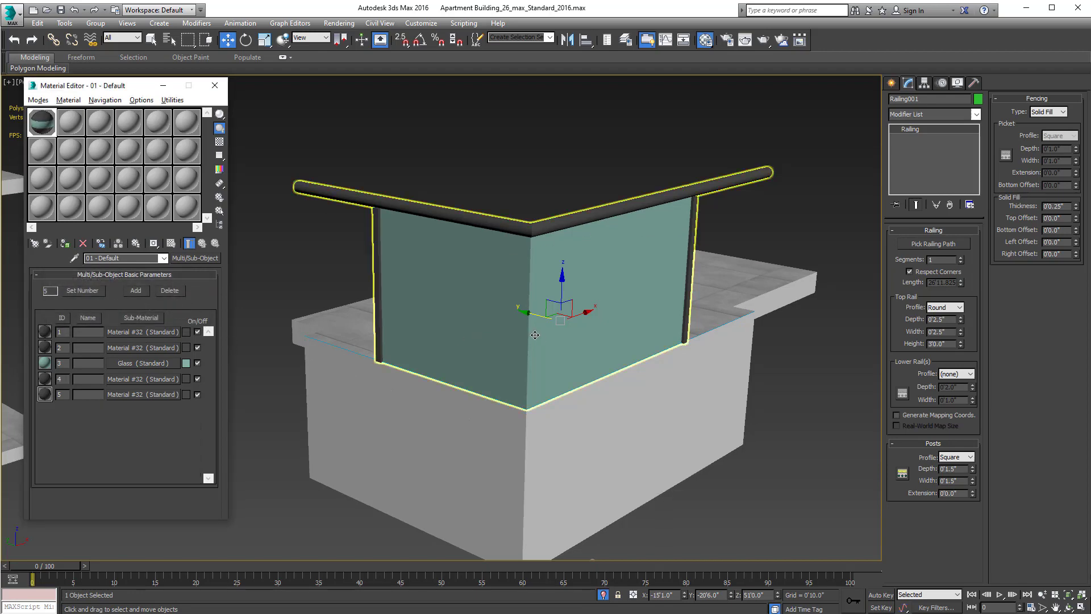
# Step: Lower the Glass sub-material's opacity to about 8, return to the Multi/Sub-Object level and deselect the railing
pyautogui.keyDown('alt'); pyautogui.moveTo(514, 339); pyautogui.dragTo(542, 335, button='middle'); pyautogui.keyUp('alt')
pyautogui.click(148, 362)
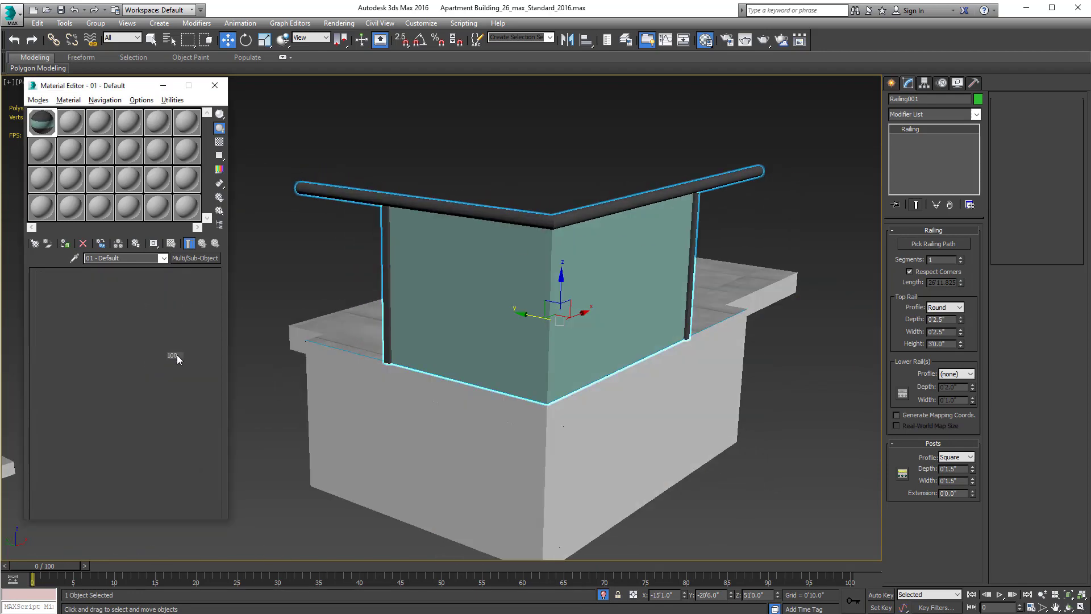
pyautogui.moveTo(185, 395); pyautogui.dragTo(183, 407)
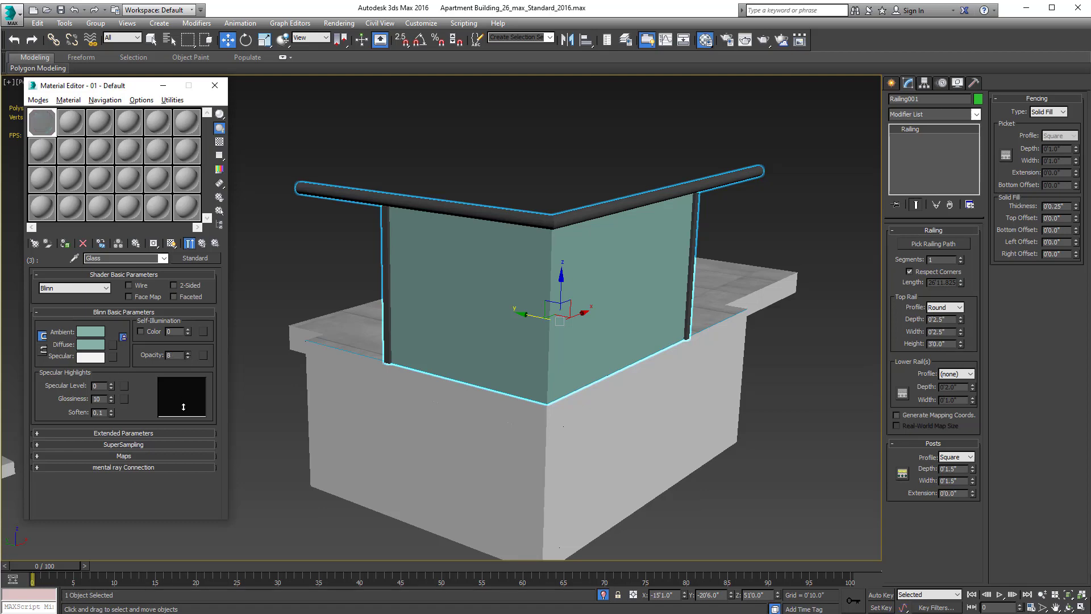
pyautogui.click(201, 243)
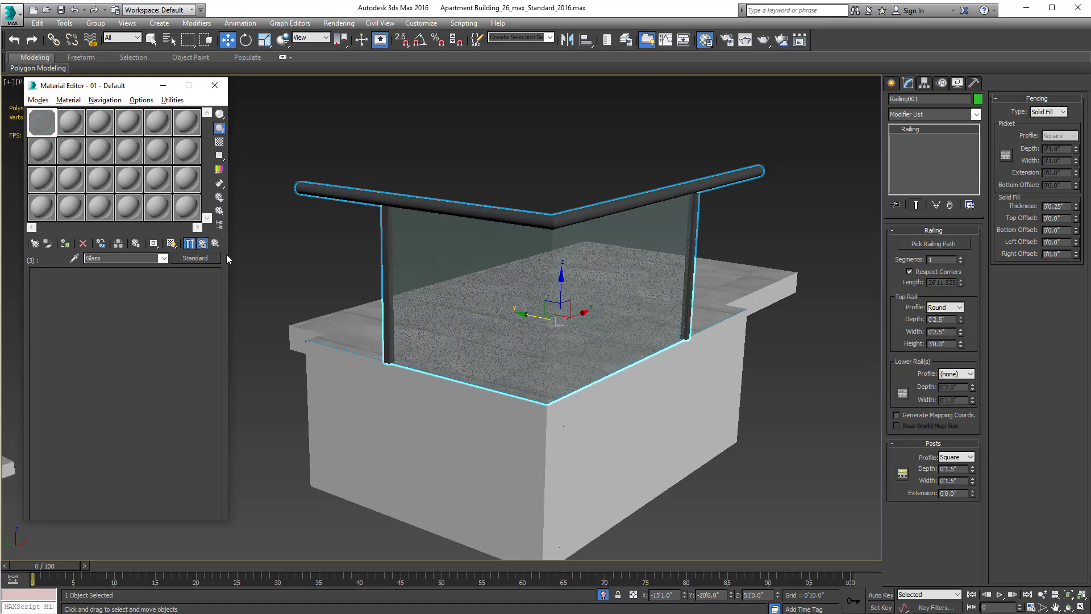
pyautogui.click(323, 284)
pyautogui.moveTo(325, 281); pyautogui.dragTo(321, 295, button='middle')
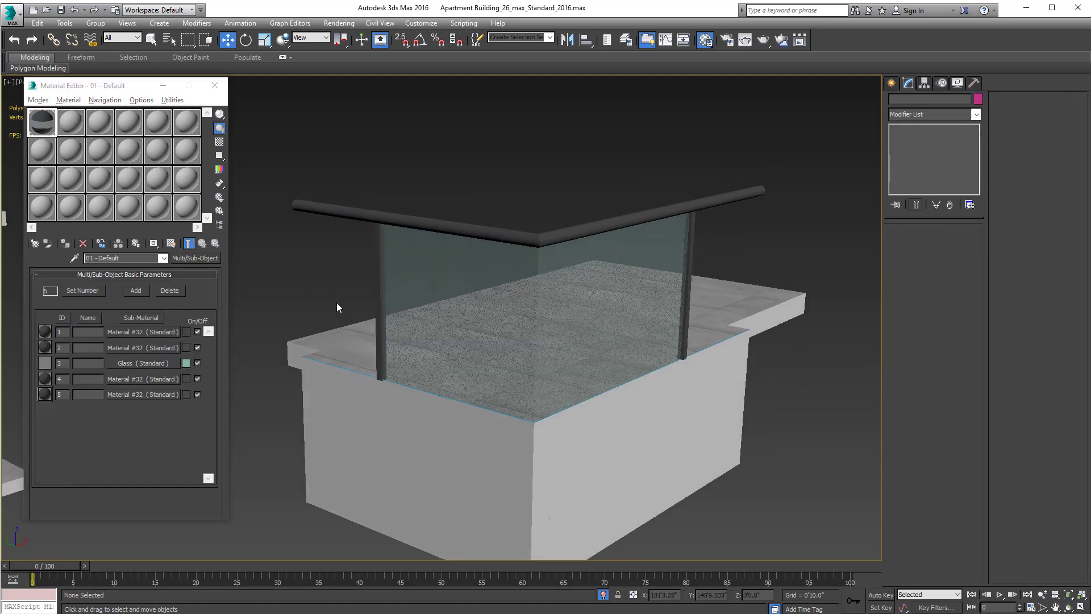
pyautogui.scroll(-2, 446, 304)
# Step: Select the railing and lighten the dark sub-material's diffuse color to a gray with value 52
pyautogui.click(451, 298)
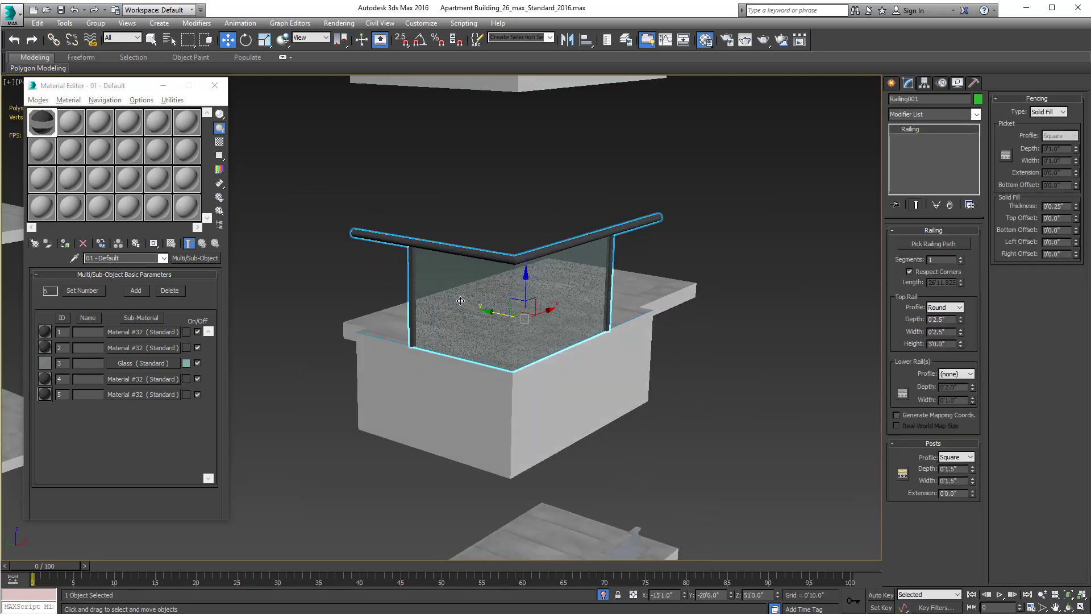
pyautogui.keyDown('alt'); pyautogui.moveTo(451, 297); pyautogui.dragTo(467, 223, button='middle'); pyautogui.keyUp('alt')
pyautogui.scroll(-2, 467, 222)
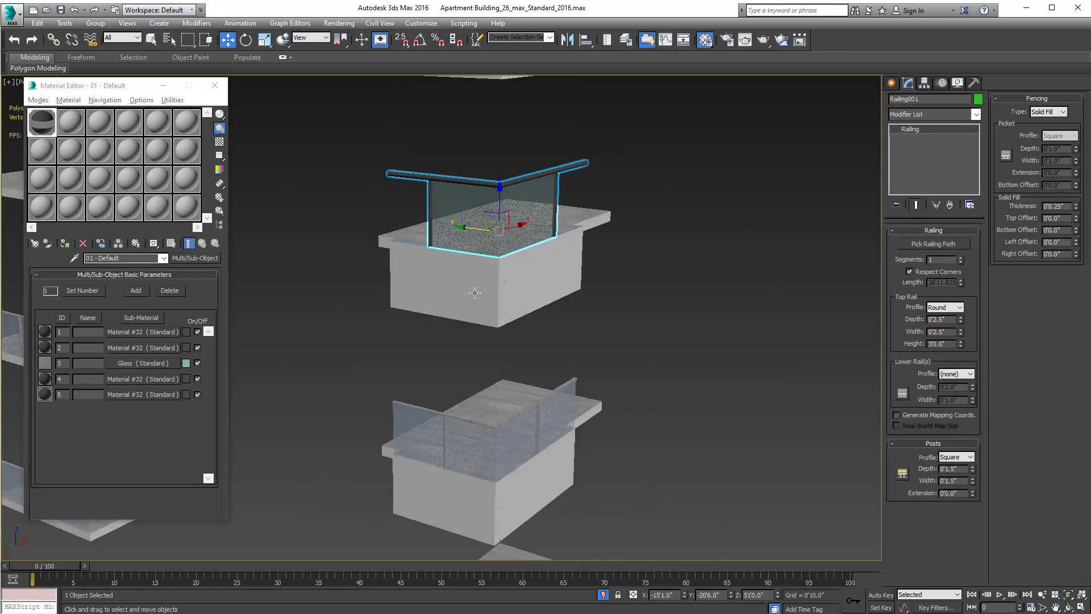
pyautogui.scroll(3, 506, 417)
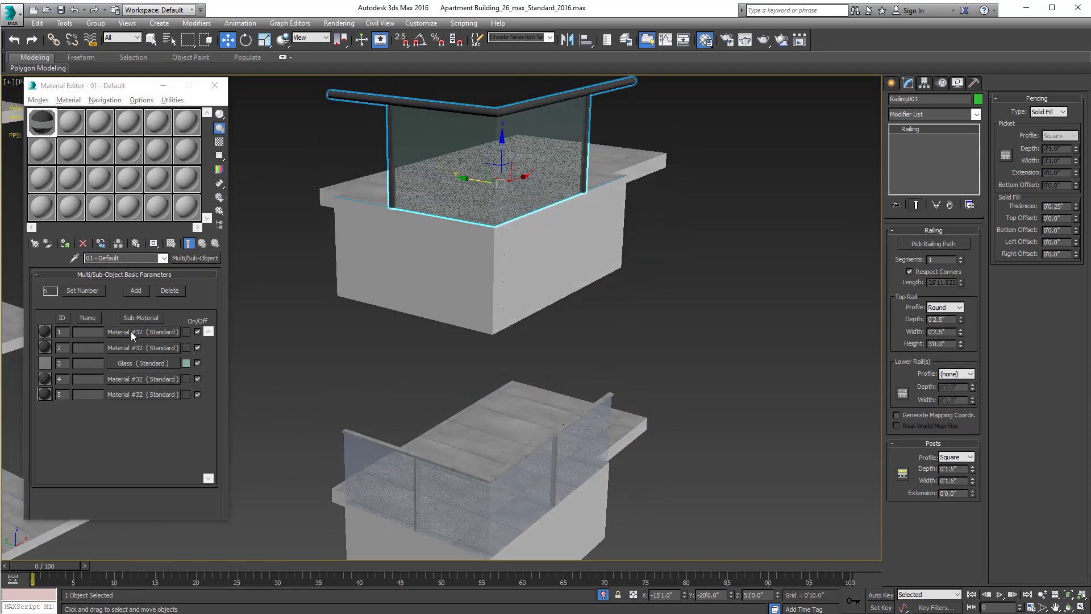
pyautogui.click(131, 332)
pyautogui.click(98, 343)
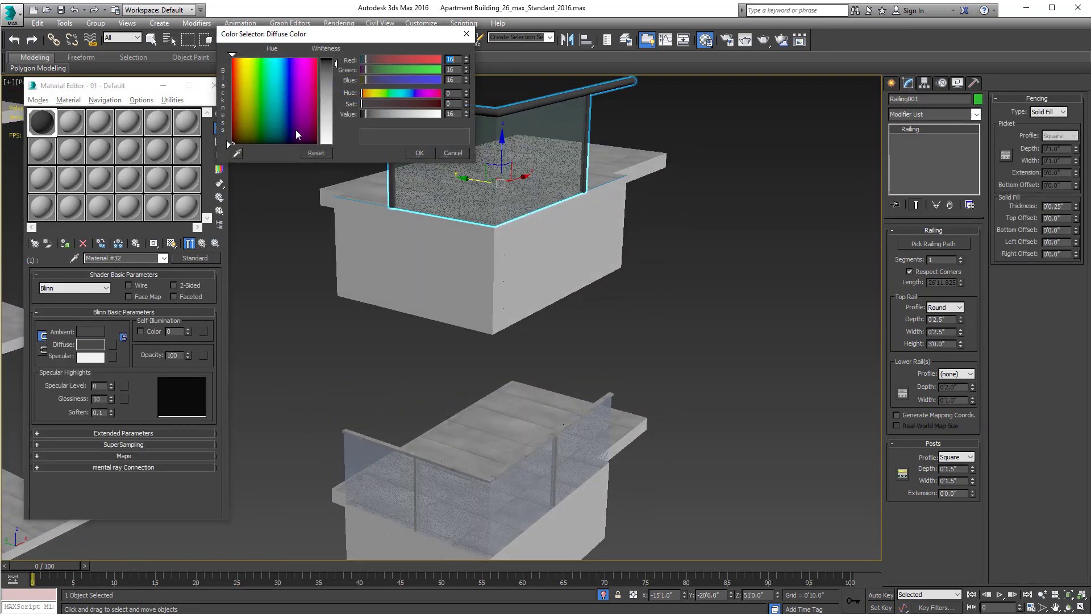
pyautogui.moveTo(324, 85); pyautogui.dragTo(325, 76)
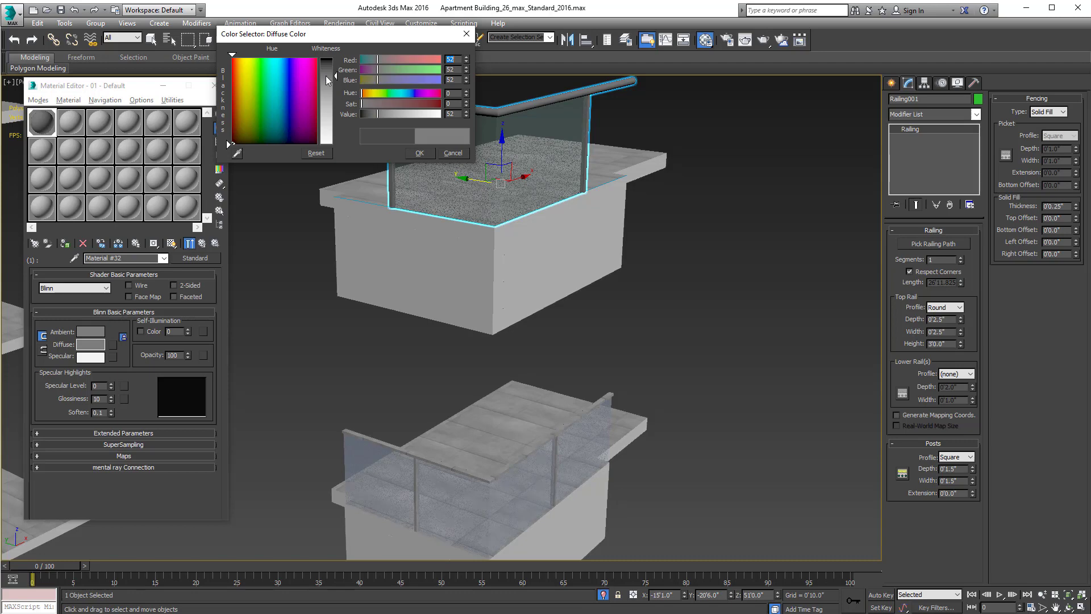
pyautogui.click(417, 153)
# Step: Add an Edit Poly modifier to the railing and select the whole glass panel as an element
pyautogui.moveTo(690, 165)
pyautogui.keyDown('alt'); pyautogui.mouseDown(button='middle')
pyautogui.moveTo(714, 259)
pyautogui.moveTo(686, 166)
pyautogui.moveTo(668, 176)
pyautogui.moveTo(684, 184)
pyautogui.mouseUp(button='middle'); pyautogui.keyUp('alt')
pyautogui.click(960, 114)
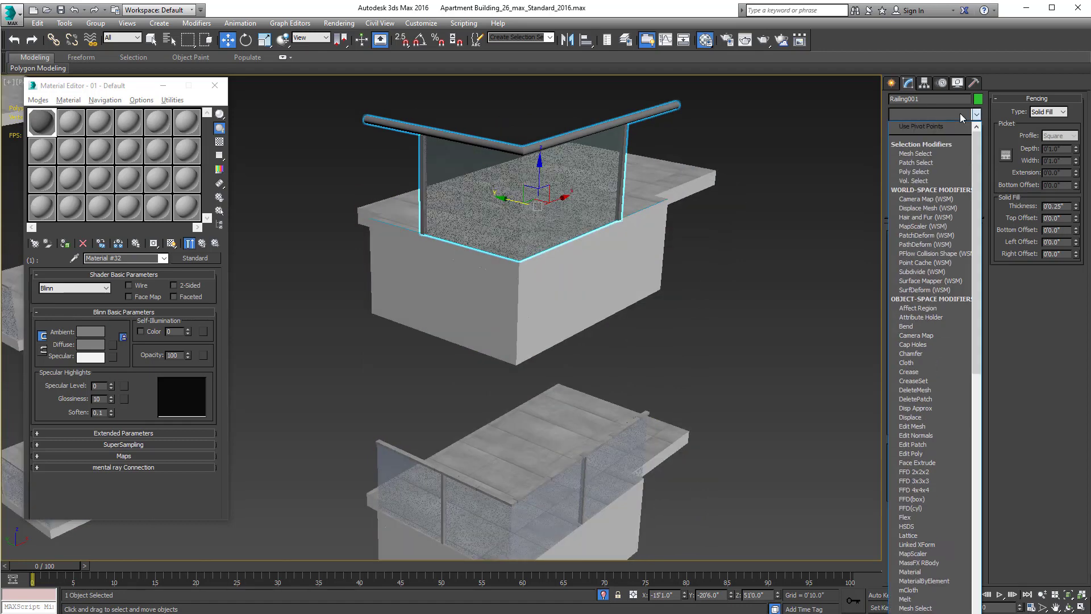
pyautogui.press('e')
pyautogui.click(952, 156)
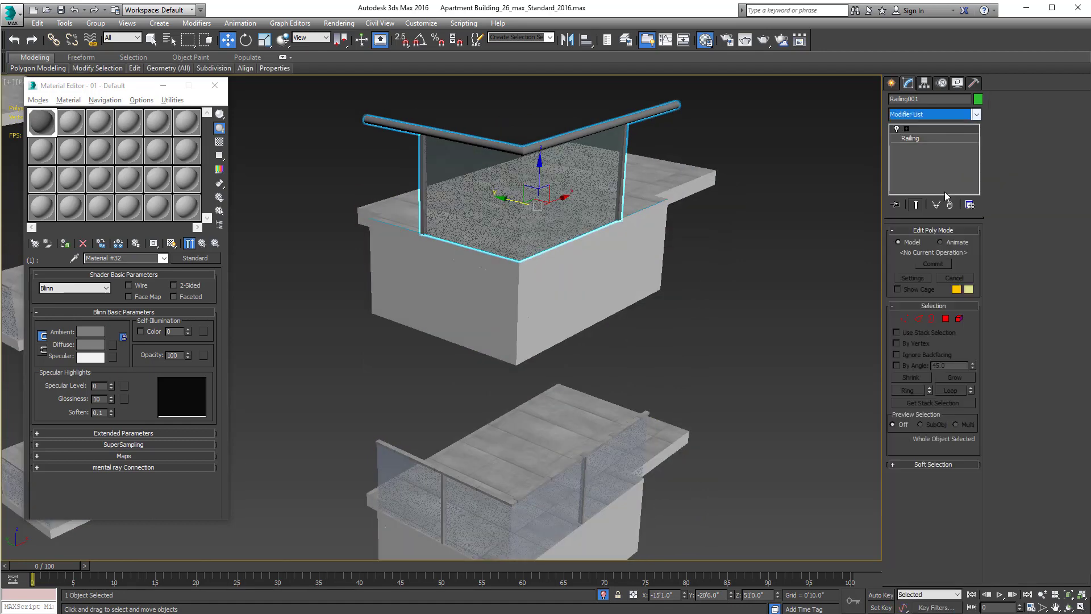
pyautogui.click(945, 319)
pyautogui.click(438, 238)
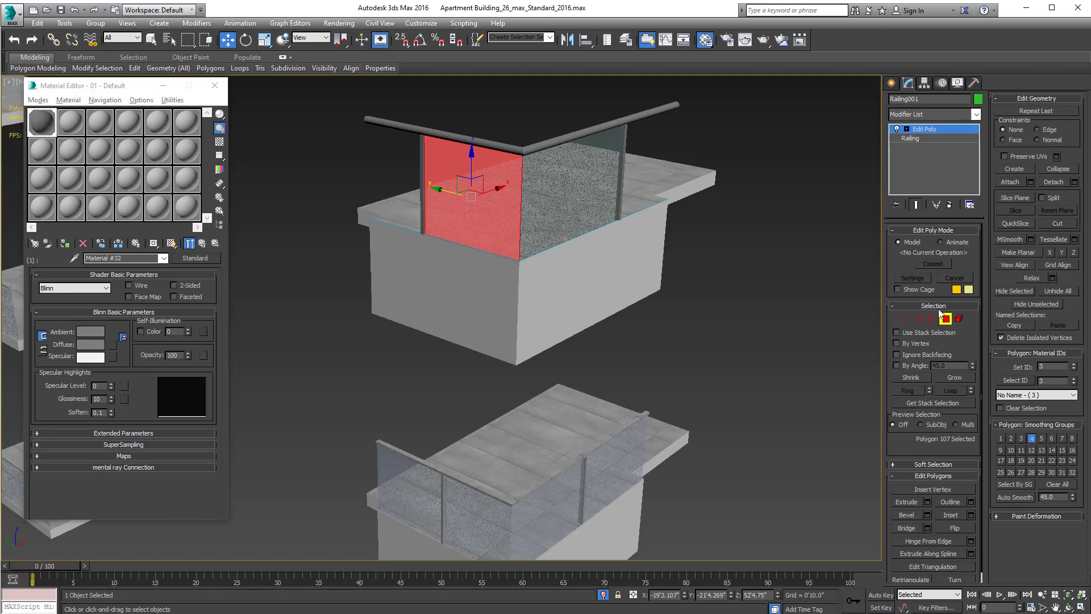
pyautogui.click(959, 319)
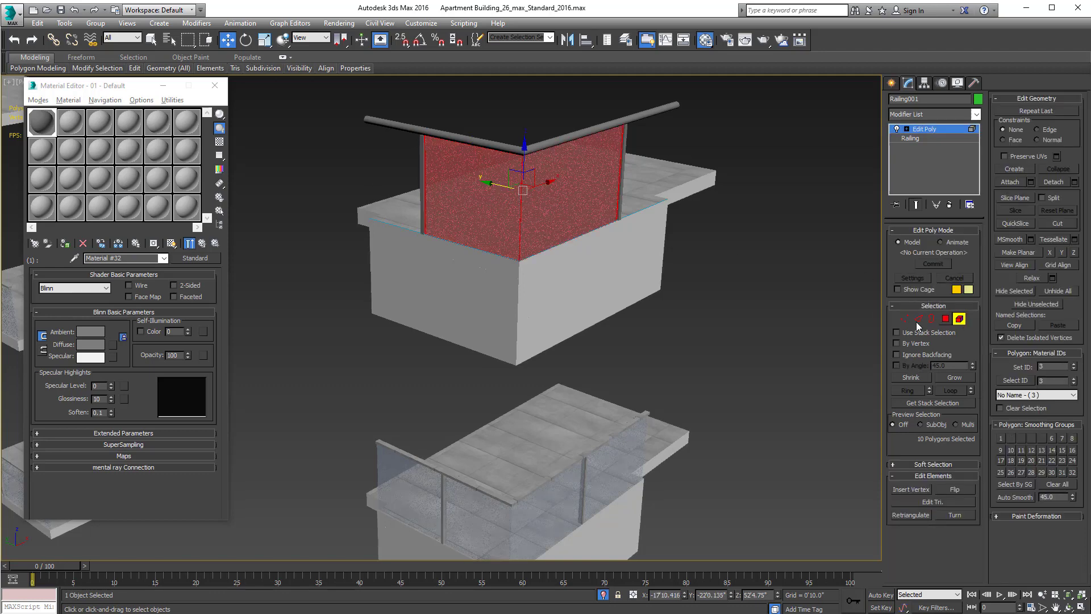
# Step: Try to window-select the glass panel's end vertices at the first post
pyautogui.click(904, 319)
pyautogui.keyDown('alt'); pyautogui.moveTo(650, 307); pyautogui.dragTo(390, 200, button='middle'); pyautogui.keyUp('alt')
pyautogui.moveTo(451, 142); pyautogui.dragTo(520, 282)
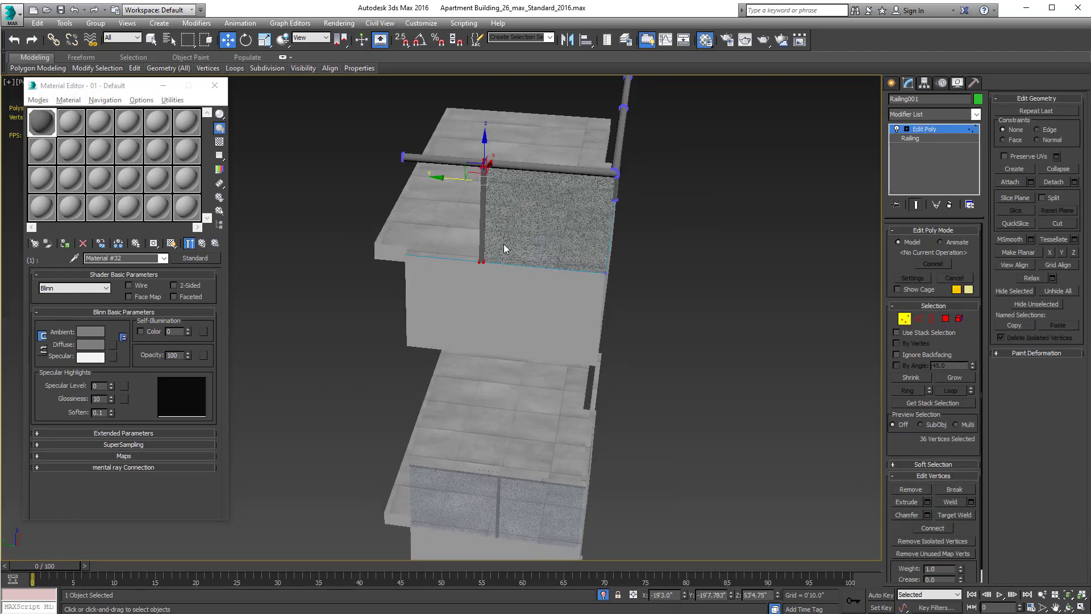
pyautogui.click(959, 318)
pyautogui.keyDown('alt'); pyautogui.moveTo(682, 278); pyautogui.dragTo(559, 216, button='middle'); pyautogui.keyUp('alt')
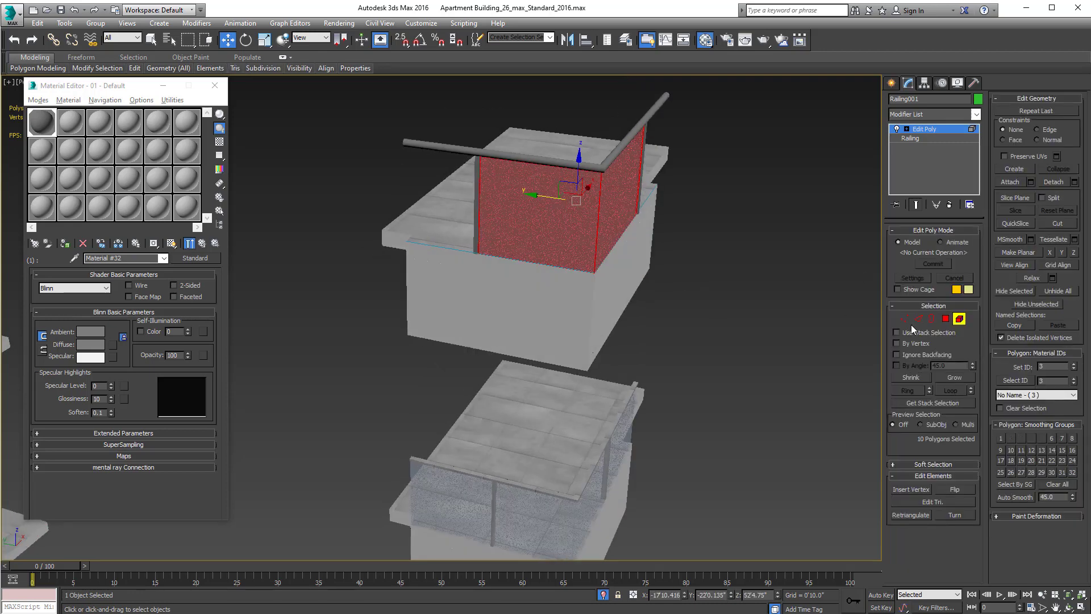
pyautogui.press('1')
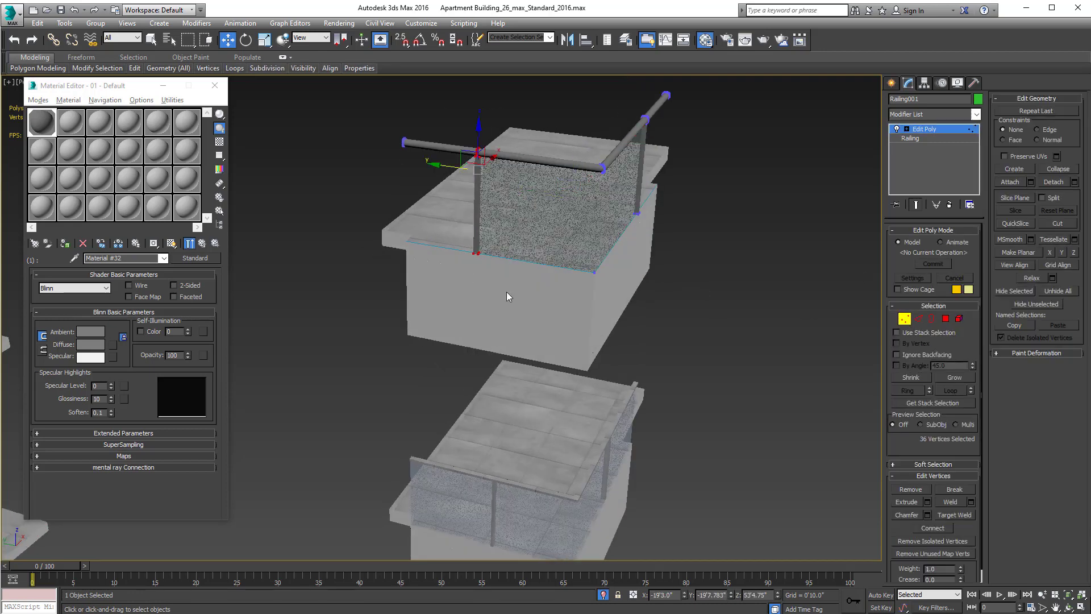
# Step: Isolate the glass panel's four end vertices at the first post and move them along Y to the end of the top rail
pyautogui.keyDown('alt'); pyautogui.moveTo(643, 275); pyautogui.dragTo(578, 178, button='middle'); pyautogui.keyUp('alt')
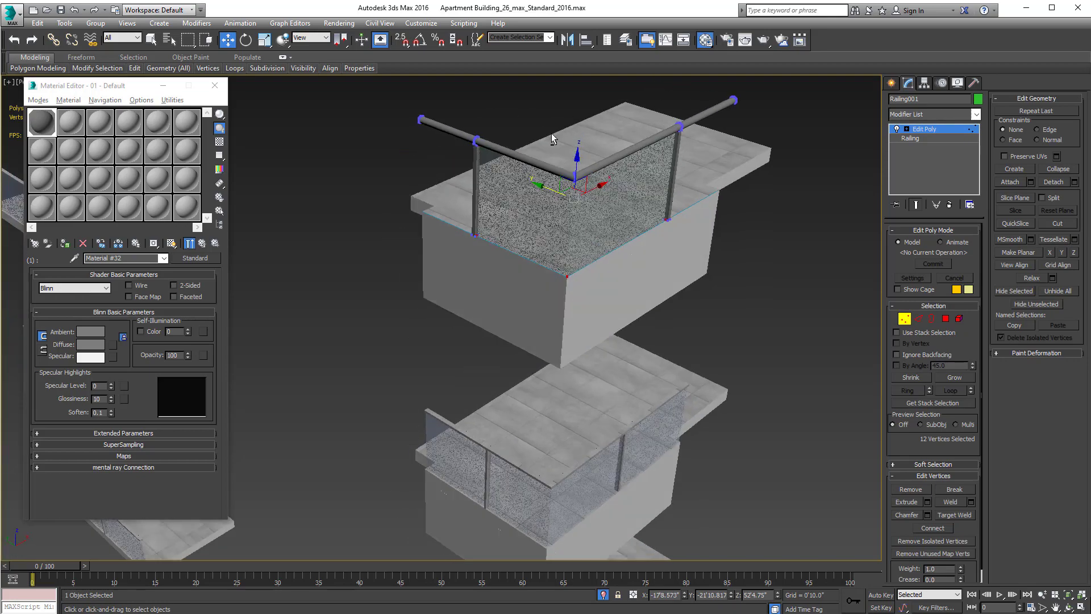
pyautogui.moveTo(714, 334); pyautogui.dragTo(714, 334)
pyautogui.keyDown('alt'); pyautogui.moveTo(653, 296); pyautogui.dragTo(519, 355, button='middle'); pyautogui.keyUp('alt')
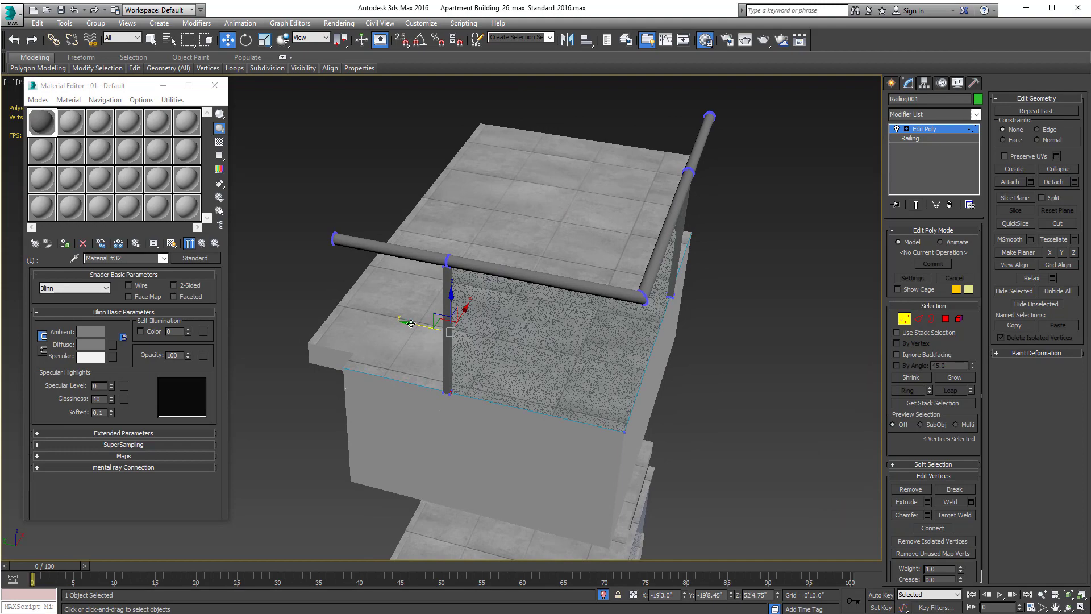
pyautogui.moveTo(411, 323); pyautogui.dragTo(299, 303)
pyautogui.hotkey('alt', 'space')
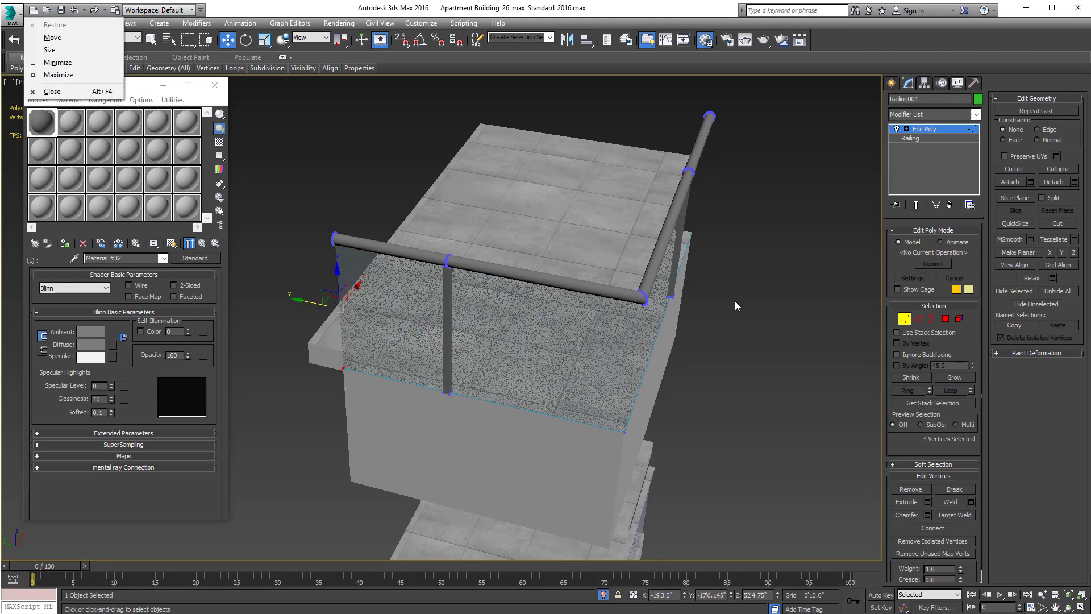
pyautogui.press('Escape')
# Step: Select the four glass vertices at the other post, move them along X to the top rail's end, and leave vertex editing
pyautogui.keyDown('alt'); pyautogui.moveTo(712, 302); pyautogui.dragTo(645, 282, button='middle'); pyautogui.keyUp('alt')
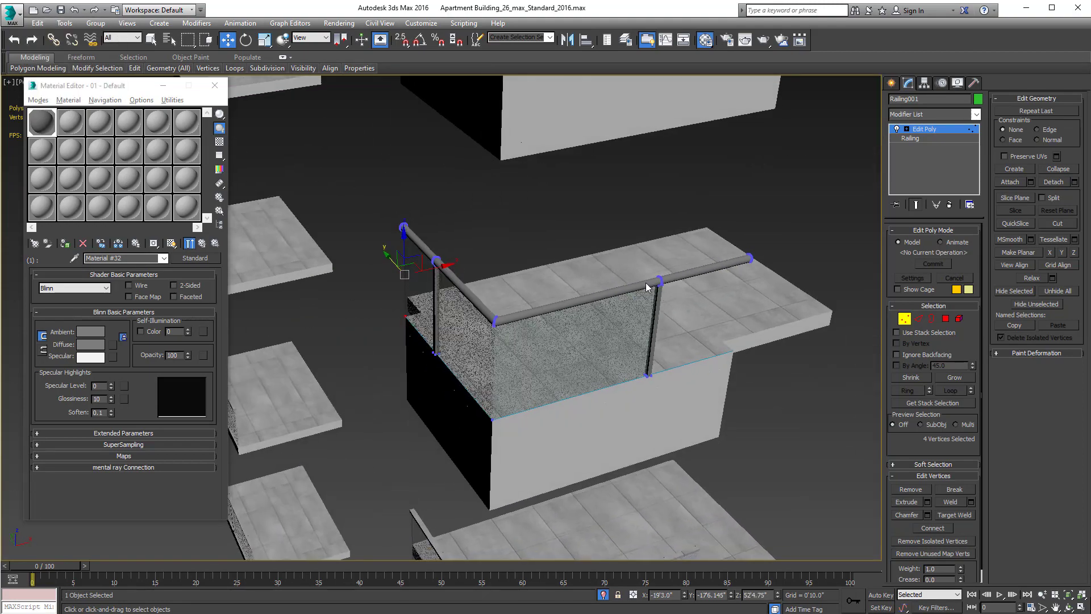
pyautogui.click(960, 318)
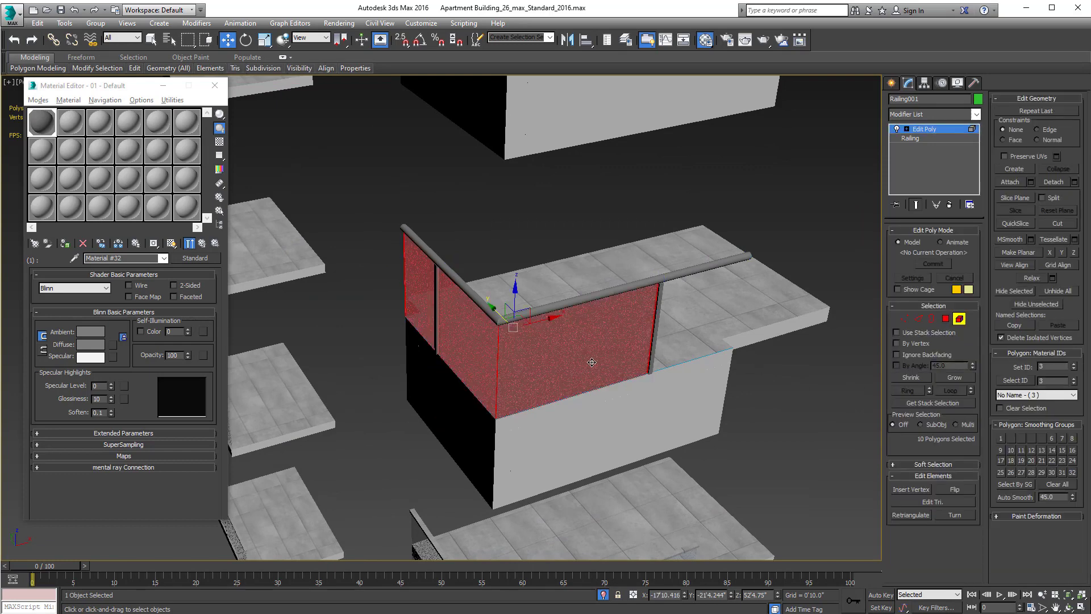
pyautogui.click(904, 319)
pyautogui.keyDown('alt'); pyautogui.moveTo(376, 424); pyautogui.dragTo(377, 424); pyautogui.keyUp('alt')
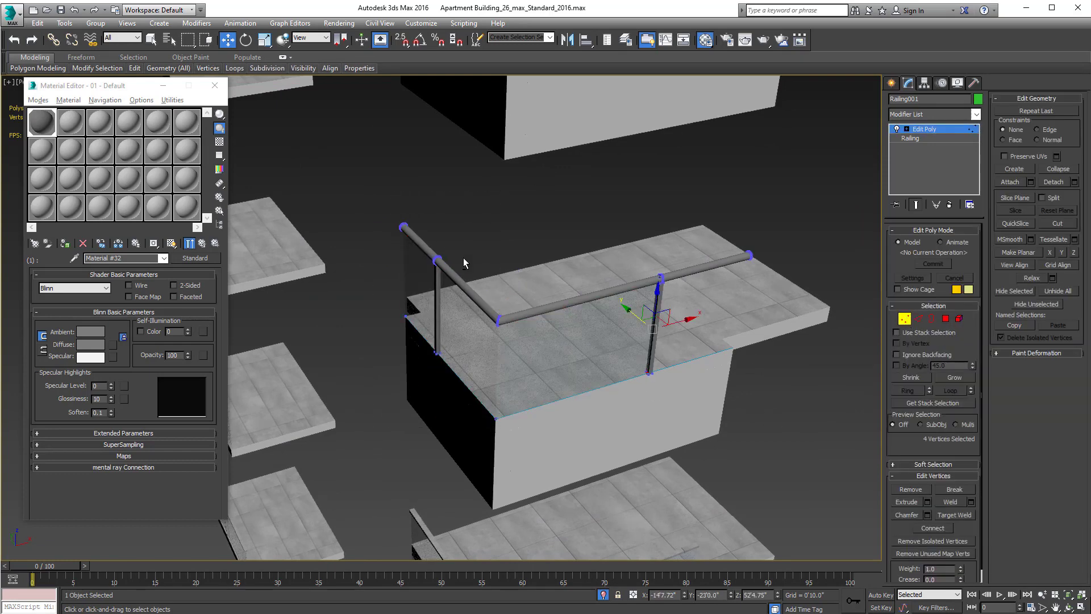
pyautogui.keyDown('alt'); pyautogui.moveTo(724, 363); pyautogui.dragTo(634, 380, button='middle'); pyautogui.keyUp('alt')
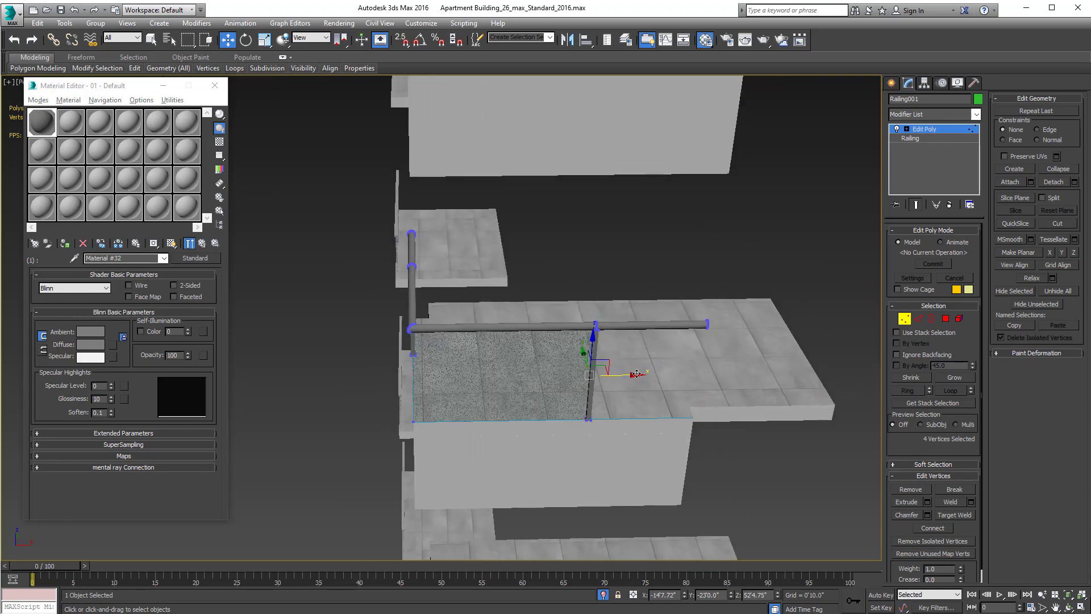
pyautogui.moveTo(633, 378); pyautogui.dragTo(749, 381)
pyautogui.click(905, 319)
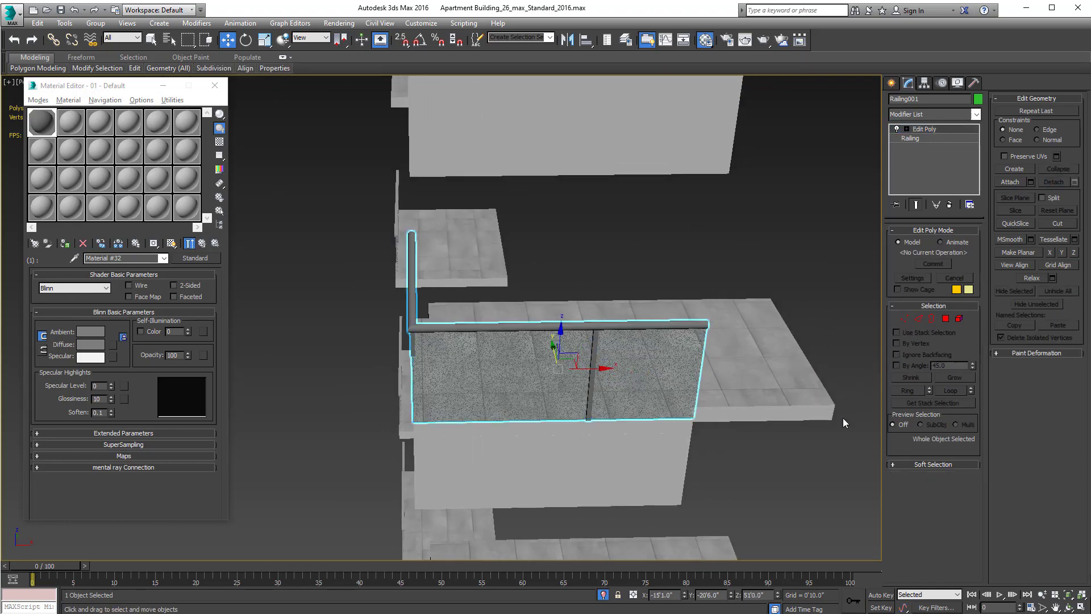
# Step: Examine the extended glass railing from several angles and compare it with the original railing on the balcony below
pyautogui.click(750, 468)
pyautogui.keyDown('alt'); pyautogui.moveTo(749, 469); pyautogui.dragTo(696, 388, button='middle'); pyautogui.keyUp('alt')
pyautogui.scroll(6, 755, 442)
pyautogui.click(659, 228)
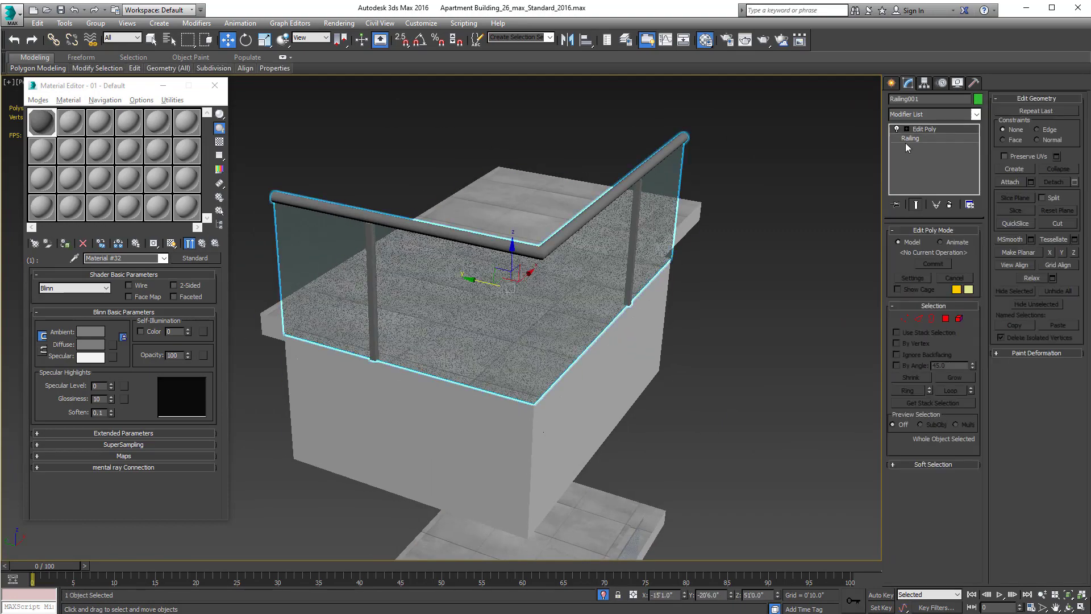
pyautogui.click(759, 336)
pyautogui.keyDown('alt'); pyautogui.moveTo(760, 335); pyautogui.dragTo(766, 372, button='middle'); pyautogui.keyUp('alt')
pyautogui.scroll(-4, 747, 313)
pyautogui.scroll(-3, 720, 322)
pyautogui.scroll(6, 674, 388)
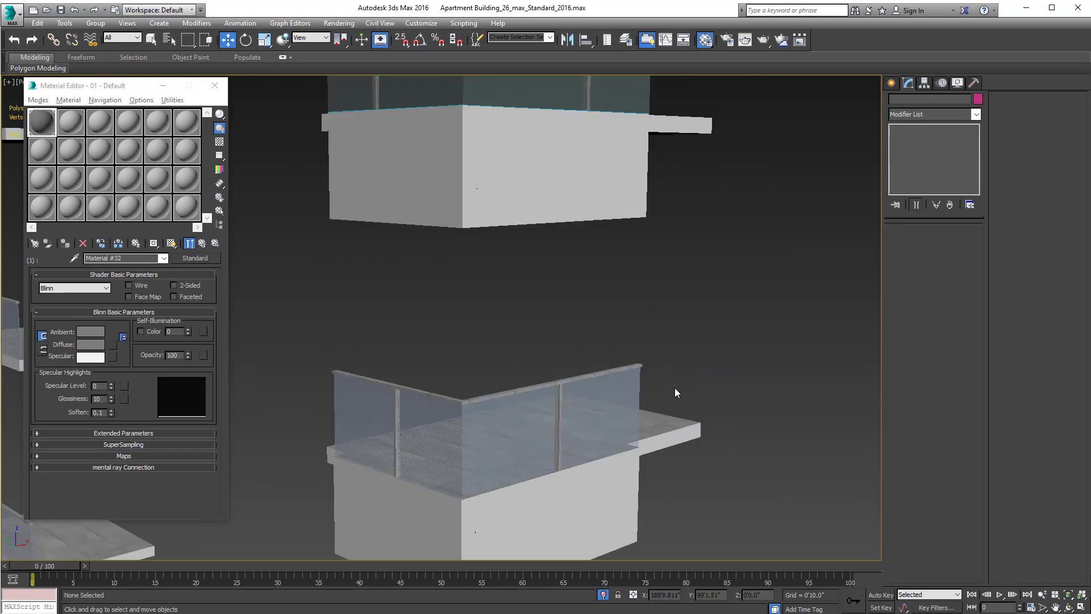
pyautogui.keyDown('alt'); pyautogui.moveTo(583, 378); pyautogui.dragTo(571, 299, button='middle'); pyautogui.keyUp('alt')
pyautogui.scroll(3, 580, 318)
# Step: Turn off the railing's Edit Poly modifier and go back to its base Railing parameters
pyautogui.click(551, 241)
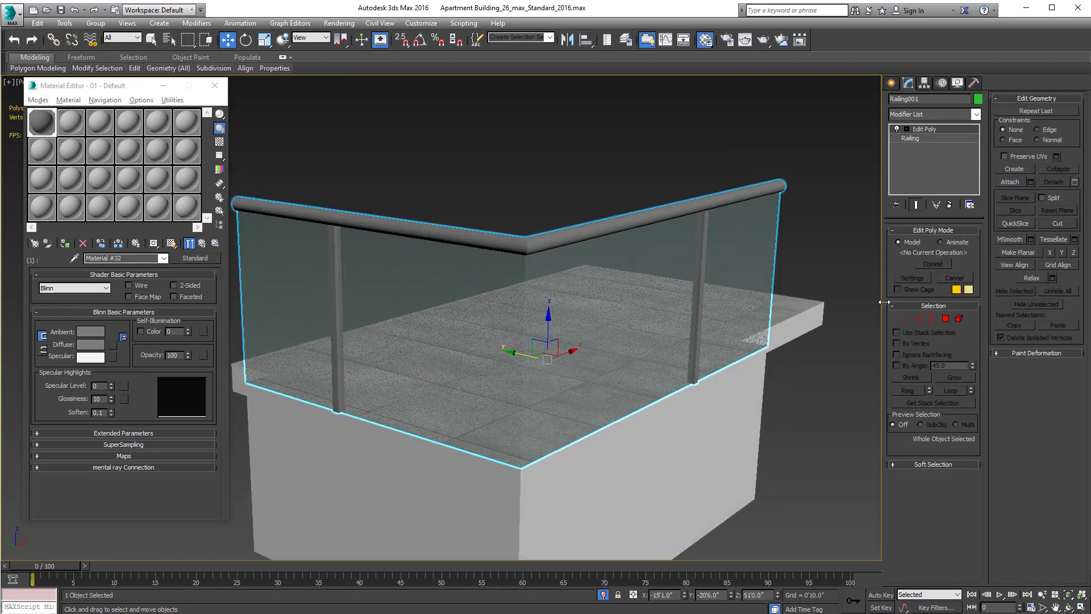
pyautogui.click(897, 130)
pyautogui.click(915, 140)
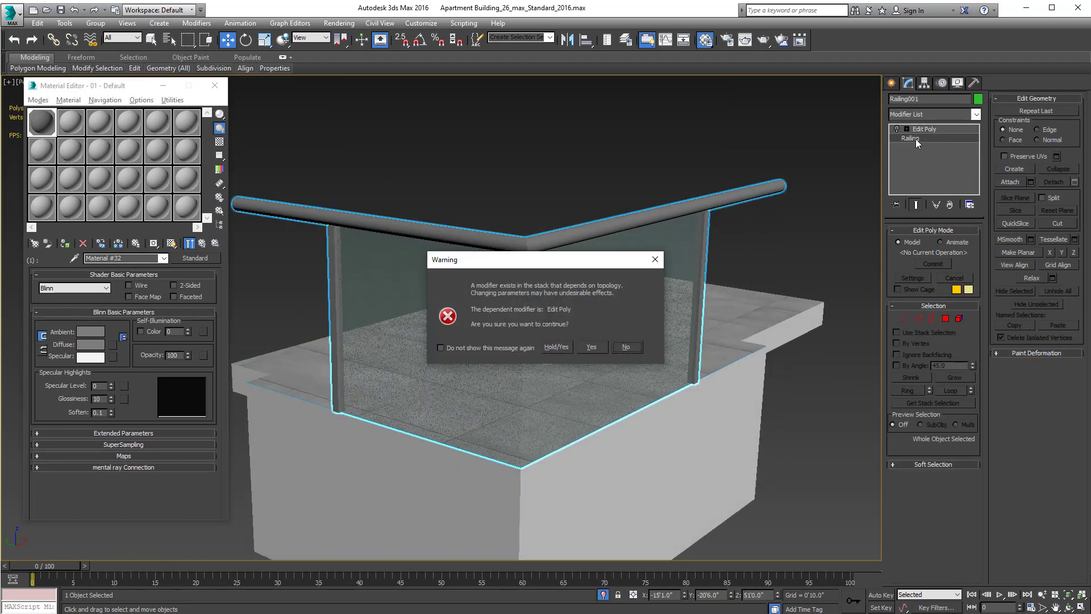
pyautogui.click(592, 350)
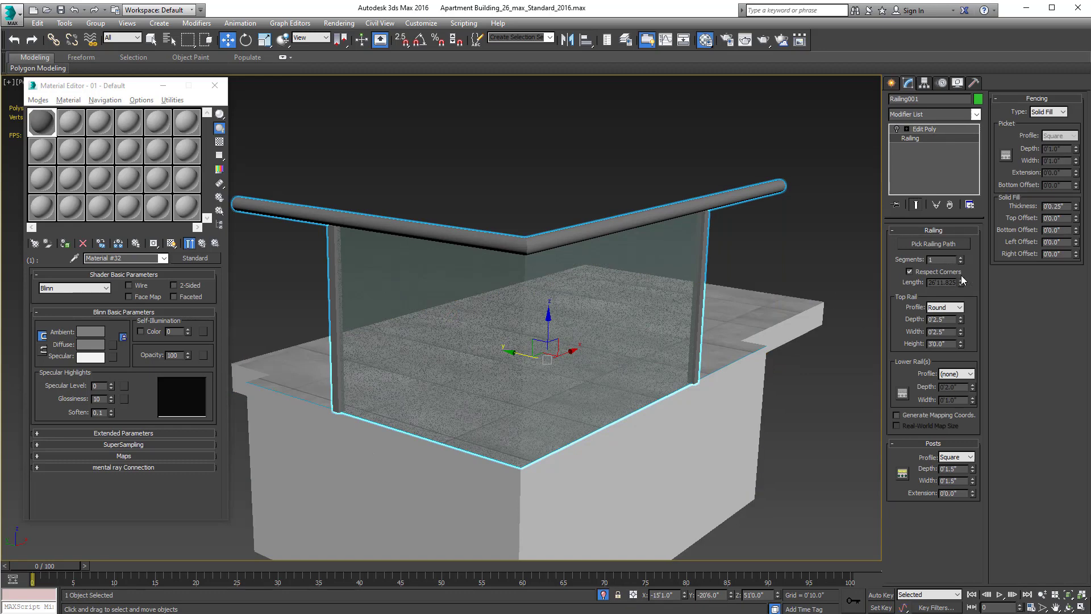
# Step: Change the railing's top rail profile from Round to Square
pyautogui.click(960, 308)
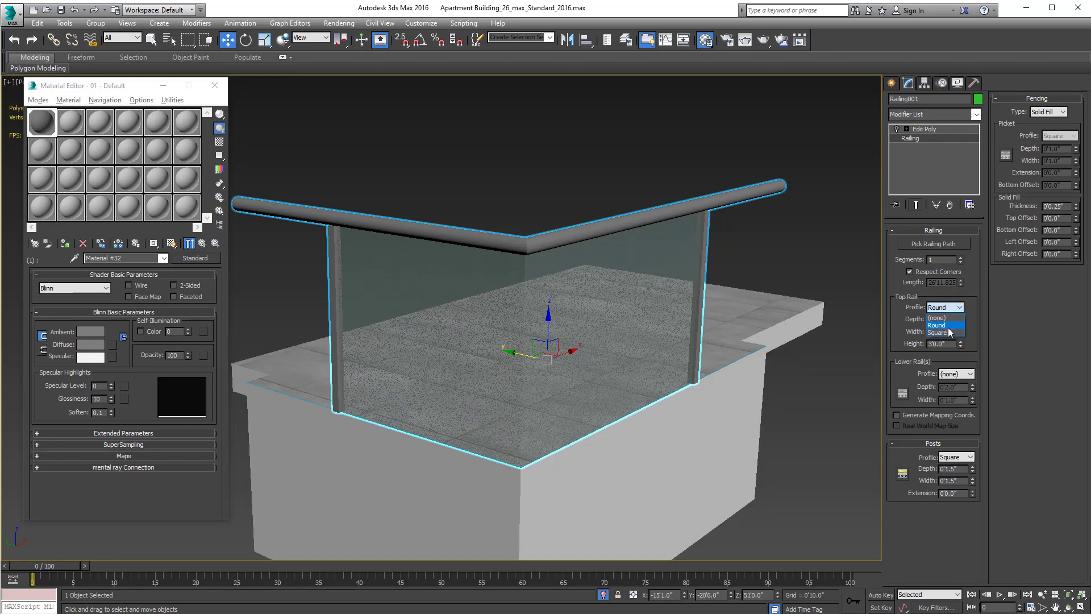
pyautogui.click(946, 325)
pyautogui.click(946, 333)
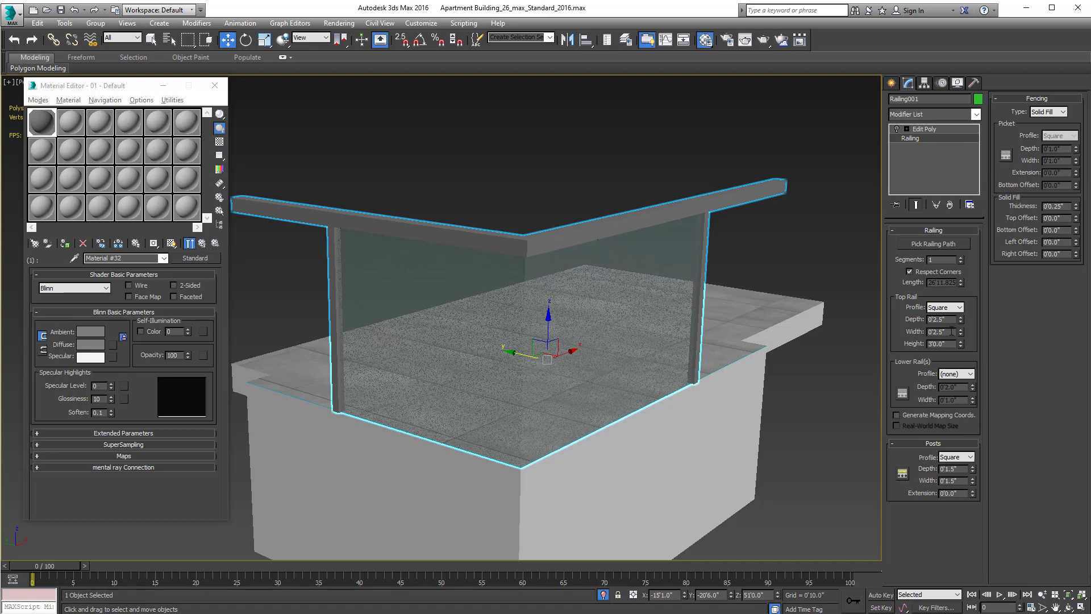
# Step: Try a top rail width of 0'1.5", then set it back to 0'2.5"
pyautogui.doubleClick(949, 320)
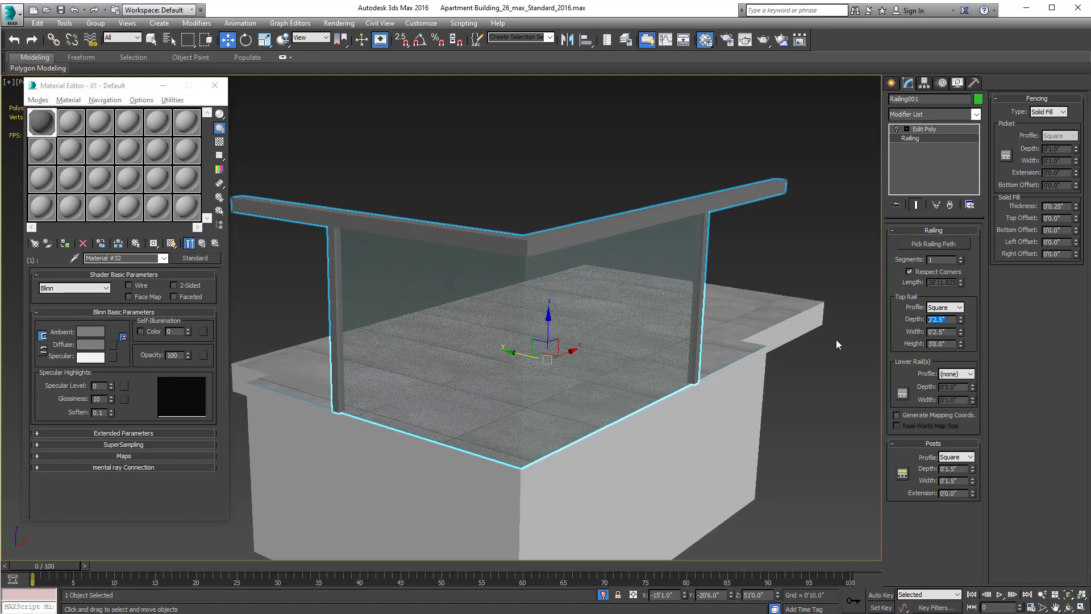
pyautogui.doubleClick(947, 332)
pyautogui.write('1.5')
pyautogui.press('Return')
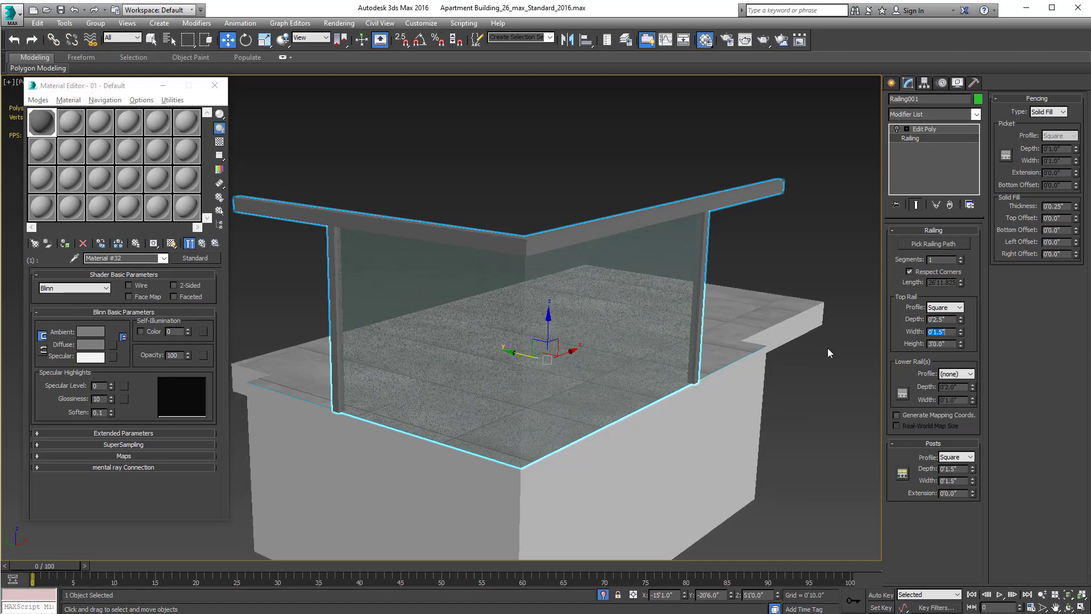
pyautogui.write('2.5')
pyautogui.press('Return')
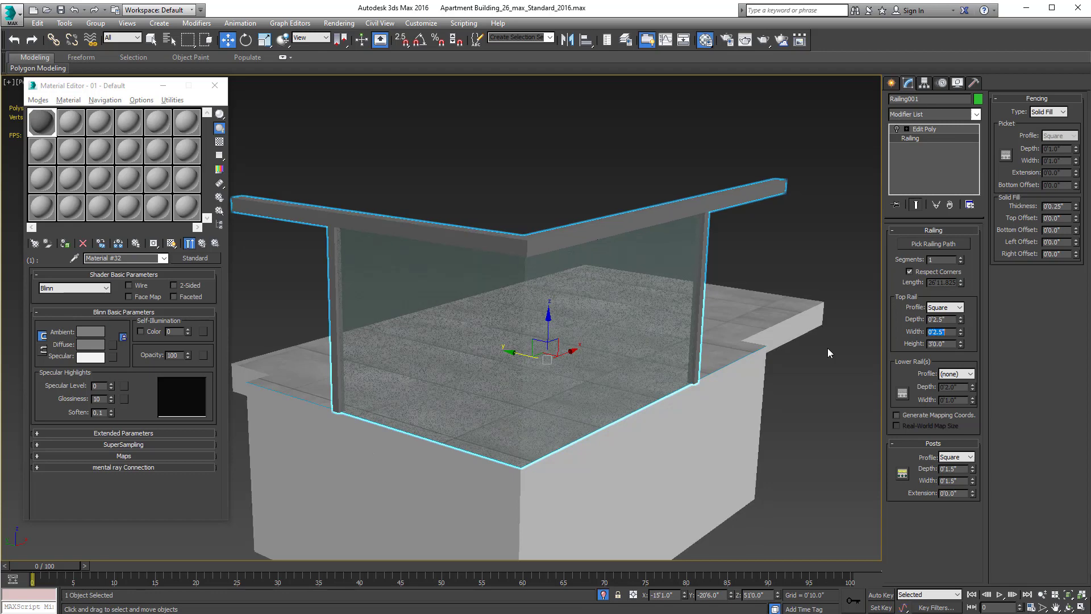
# Step: Set the railing's top rail depth to 0'1.0" and its width to 0'2.0"
pyautogui.hotkey('shift', 'Tab')
pyautogui.write('1')
pyautogui.press('Return')
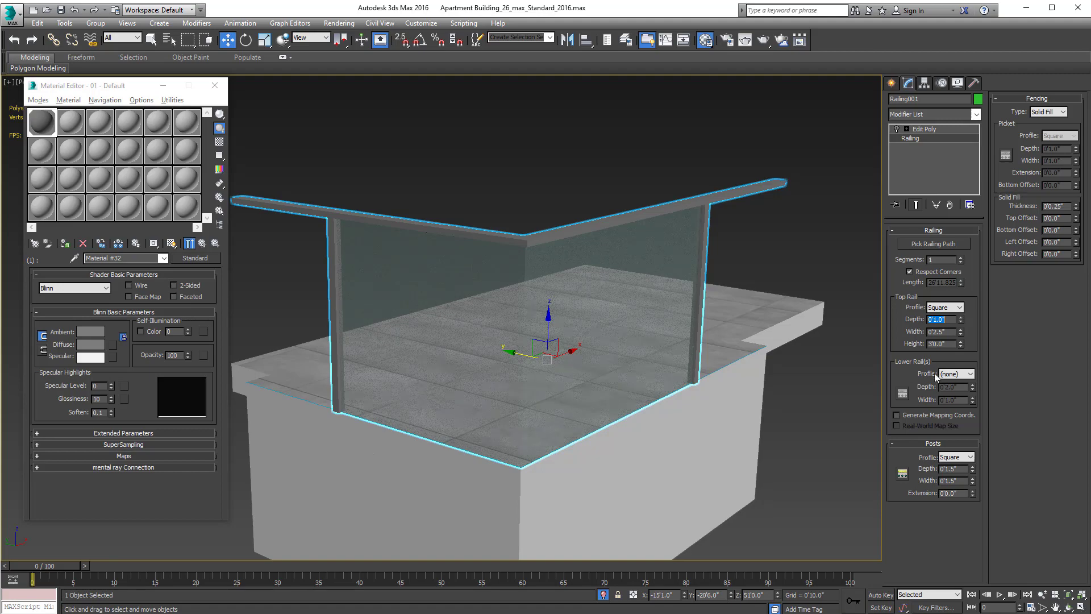
pyautogui.press('Tab')
pyautogui.write('2')
pyautogui.press('Return')
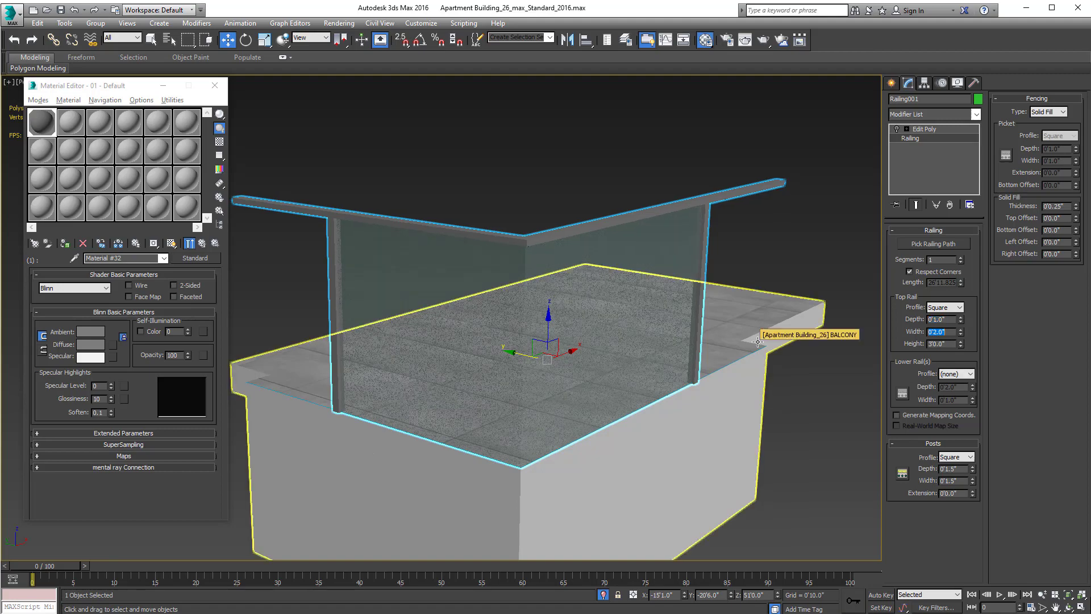
# Step: Deselect the railing and compare its square top rail with the original railing on the balcony below
pyautogui.scroll(-4, 758, 342)
pyautogui.scroll(6, 691, 368)
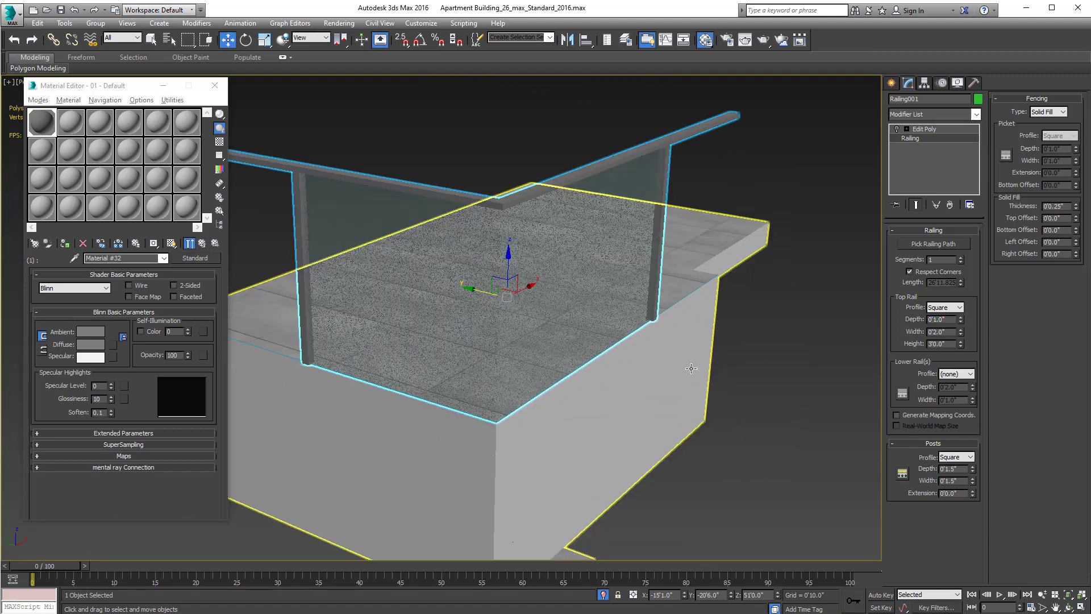
pyautogui.scroll(-6, 691, 368)
pyautogui.click(741, 413)
pyautogui.scroll(1, 741, 421)
pyautogui.scroll(-3, 718, 394)
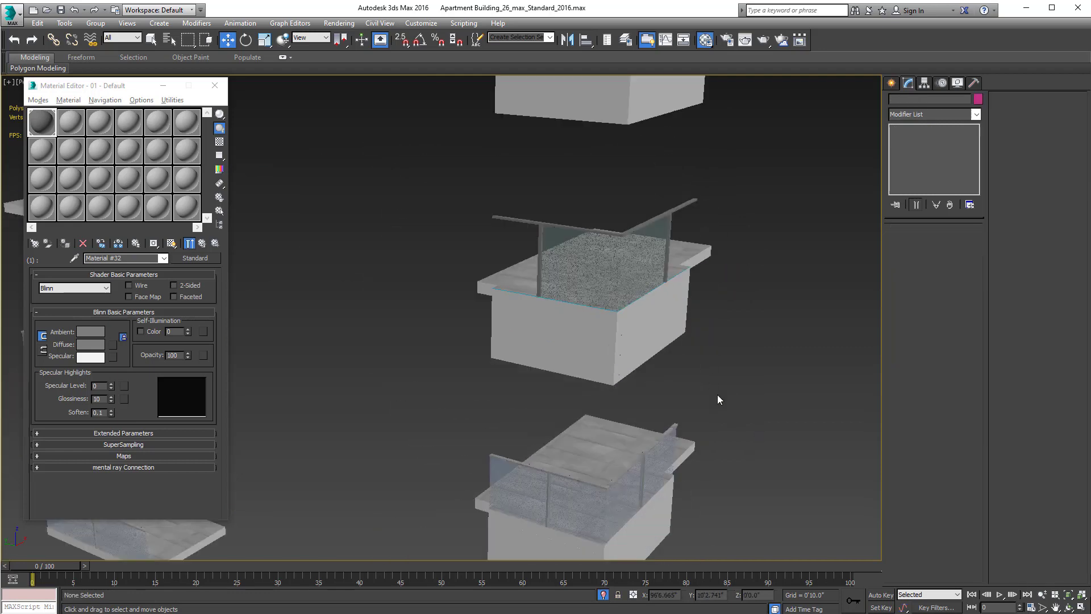
pyautogui.keyDown('alt'); pyautogui.moveTo(717, 394); pyautogui.dragTo(682, 341, button='middle'); pyautogui.keyUp('alt')
# Step: Reselect the railing, remove its existing Edit Poly modifier and apply a new Edit Poly modifier
pyautogui.click(637, 261)
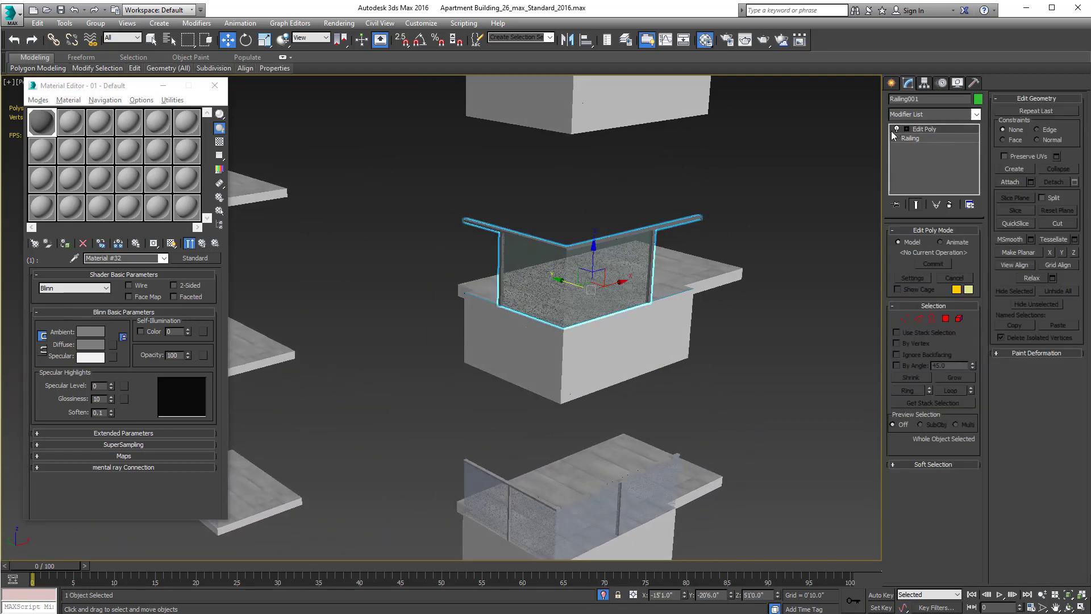
pyautogui.click(812, 227)
pyautogui.scroll(4, 794, 248)
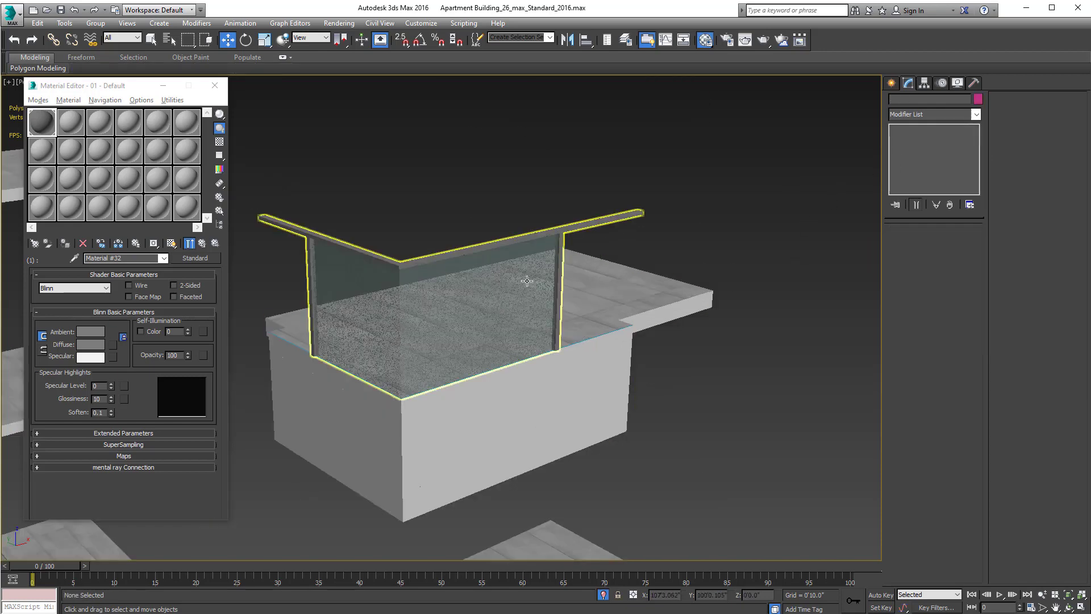
pyautogui.click(651, 279)
pyautogui.scroll(2, 651, 279)
pyautogui.moveTo(651, 279); pyautogui.dragTo(628, 296, button='middle')
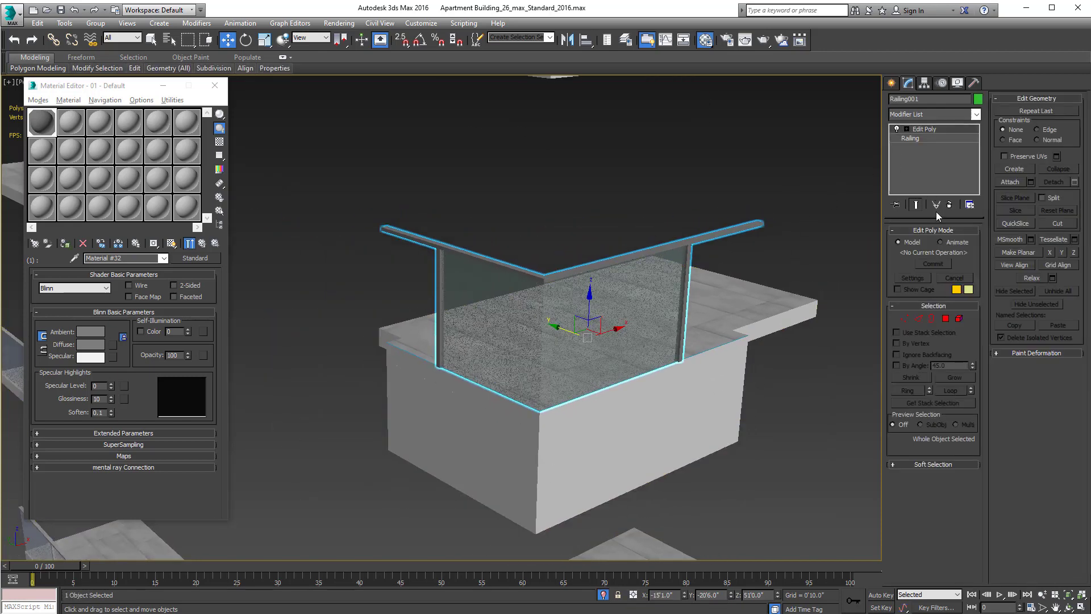
pyautogui.click(949, 205)
pyautogui.click(935, 115)
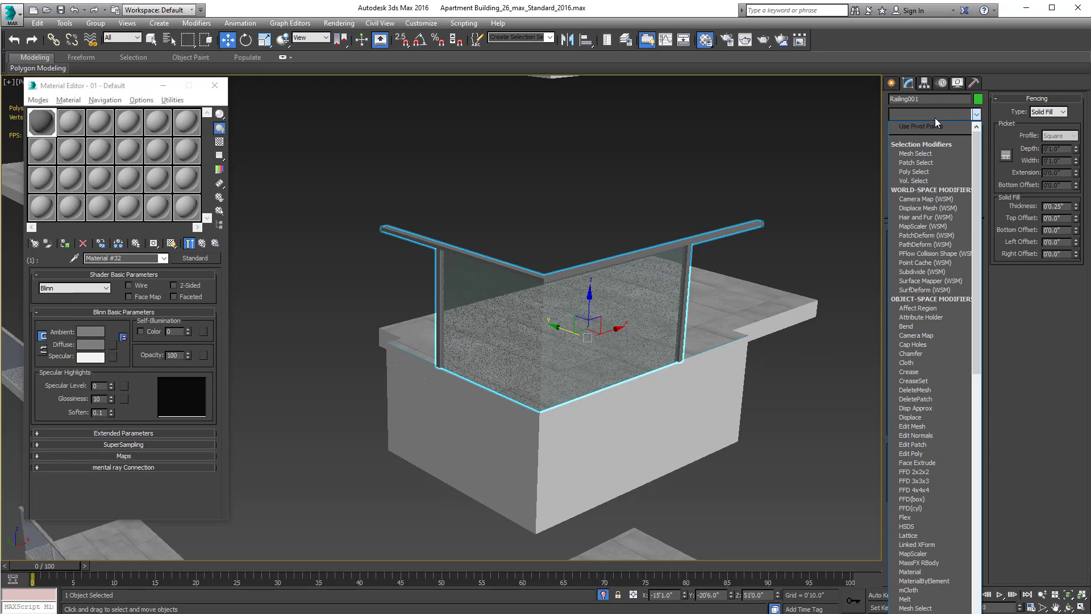
pyautogui.scroll(-10, 935, 148)
pyautogui.click(915, 151)
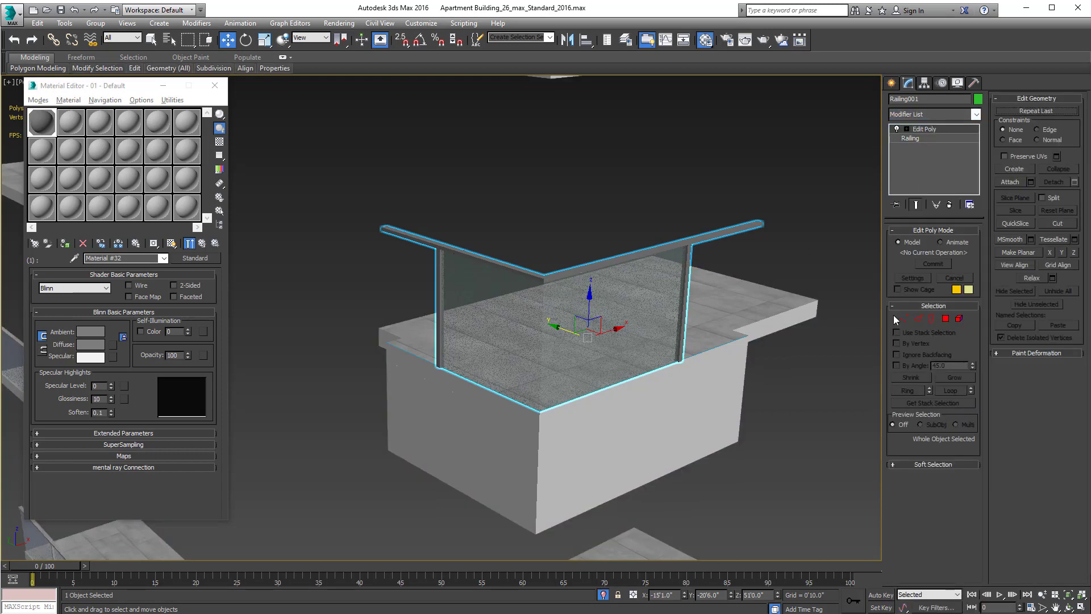
# Step: Isolate the glass panel's end vertices at the post on the X-direction run and move them along X to the top rail's end
pyautogui.click(959, 319)
pyautogui.click(653, 318)
pyautogui.keyDown('alt'); pyautogui.moveTo(654, 318); pyautogui.dragTo(678, 344, button='middle'); pyautogui.keyUp('alt')
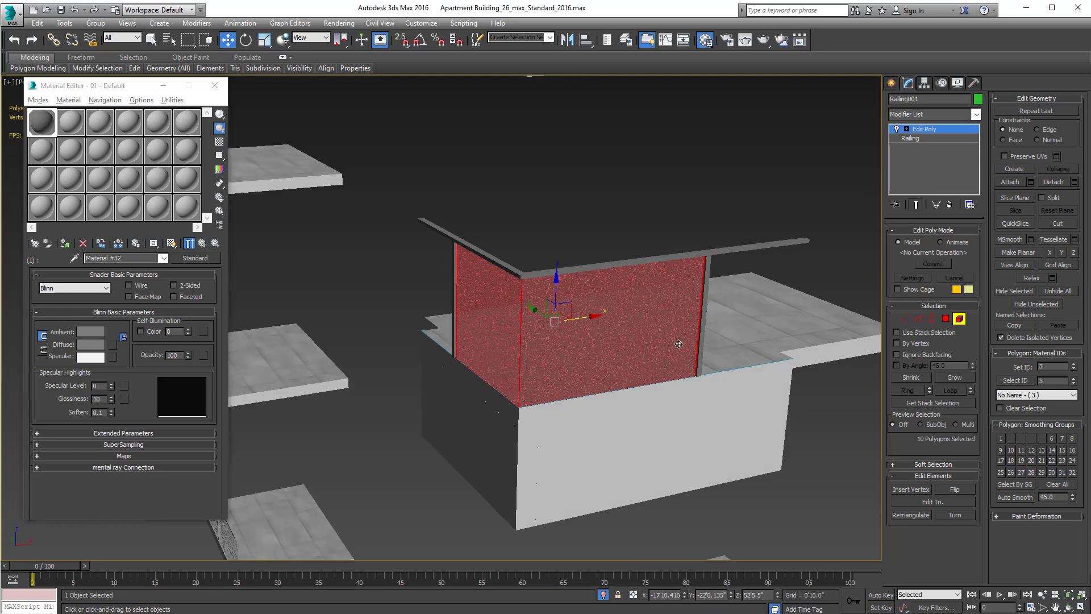
pyautogui.click(904, 318)
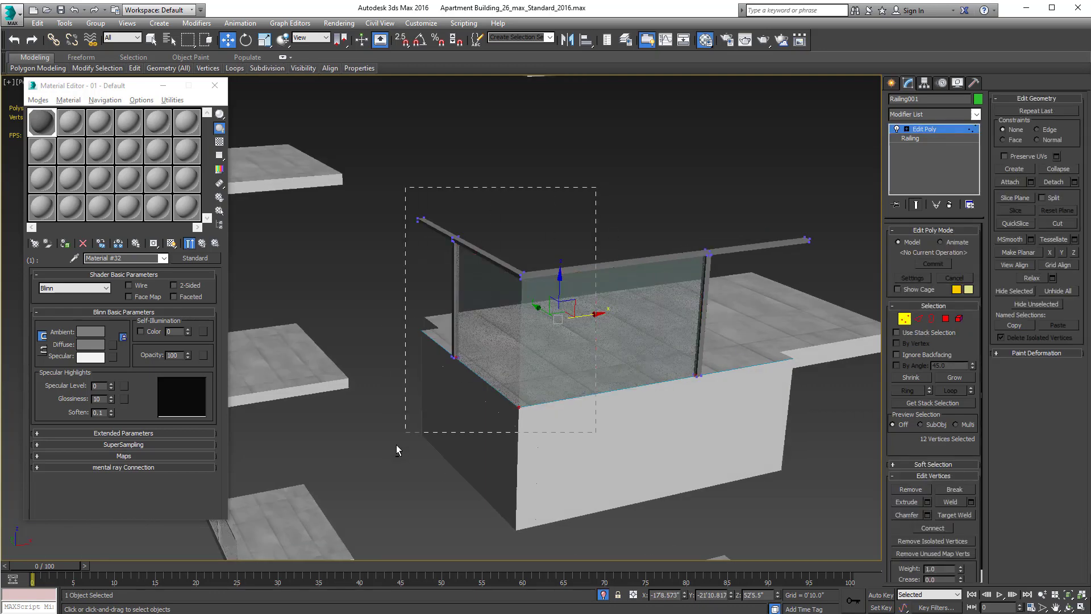
pyautogui.moveTo(733, 233); pyautogui.dragTo(653, 386)
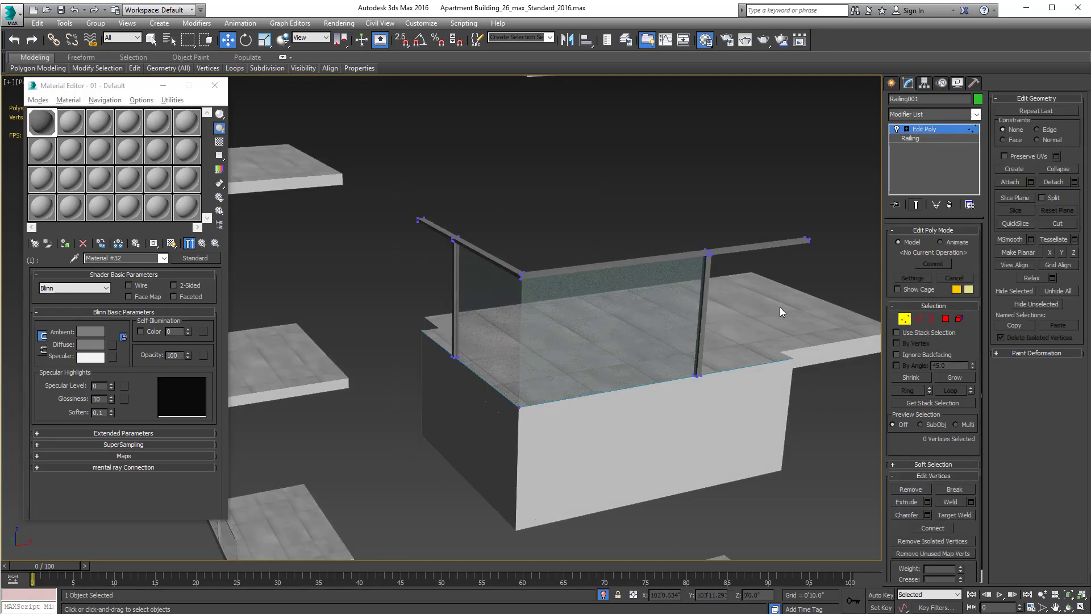
pyautogui.moveTo(732, 312); pyautogui.dragTo(833, 312)
# Step: Keep only the glass vertices at the other post selected, move them along Y to the top rail's end, and leave vertex editing
pyautogui.keyDown('alt'); pyautogui.moveTo(759, 342); pyautogui.dragTo(598, 241, button='middle'); pyautogui.keyUp('alt')
pyautogui.click(959, 318)
pyautogui.click(661, 300)
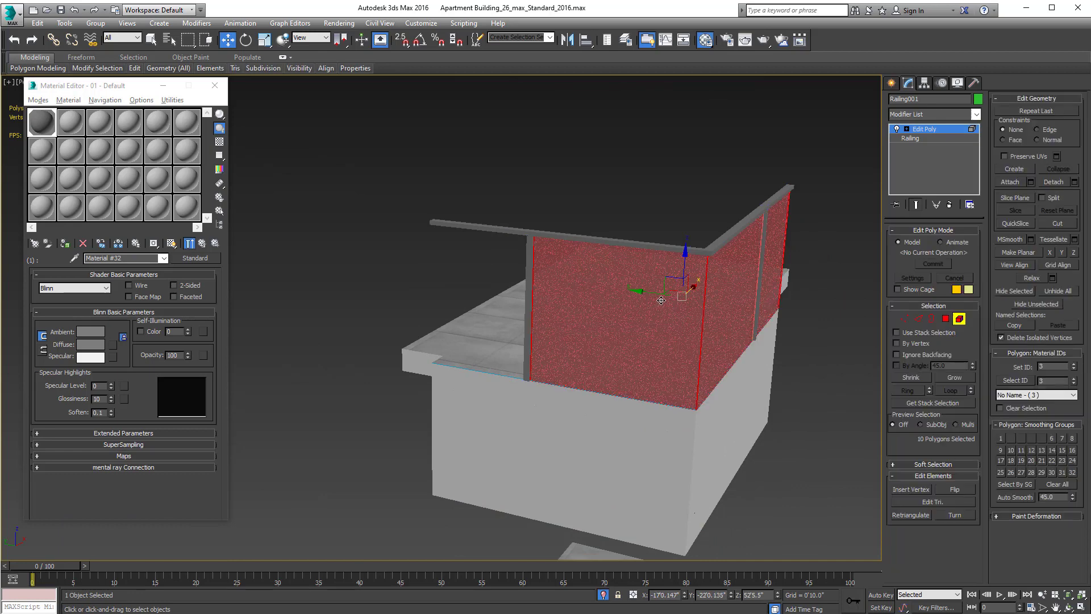
pyautogui.click(904, 319)
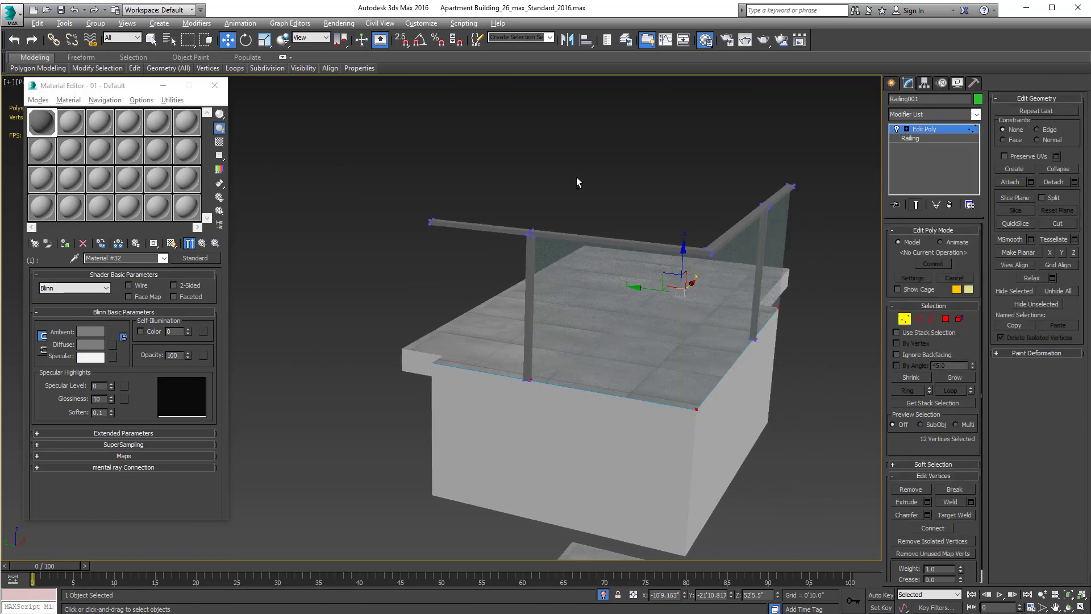
pyautogui.keyDown('alt'); pyautogui.moveTo(828, 428); pyautogui.dragTo(840, 478); pyautogui.keyUp('alt')
pyautogui.moveTo(498, 305); pyautogui.dragTo(394, 304)
pyautogui.click(905, 320)
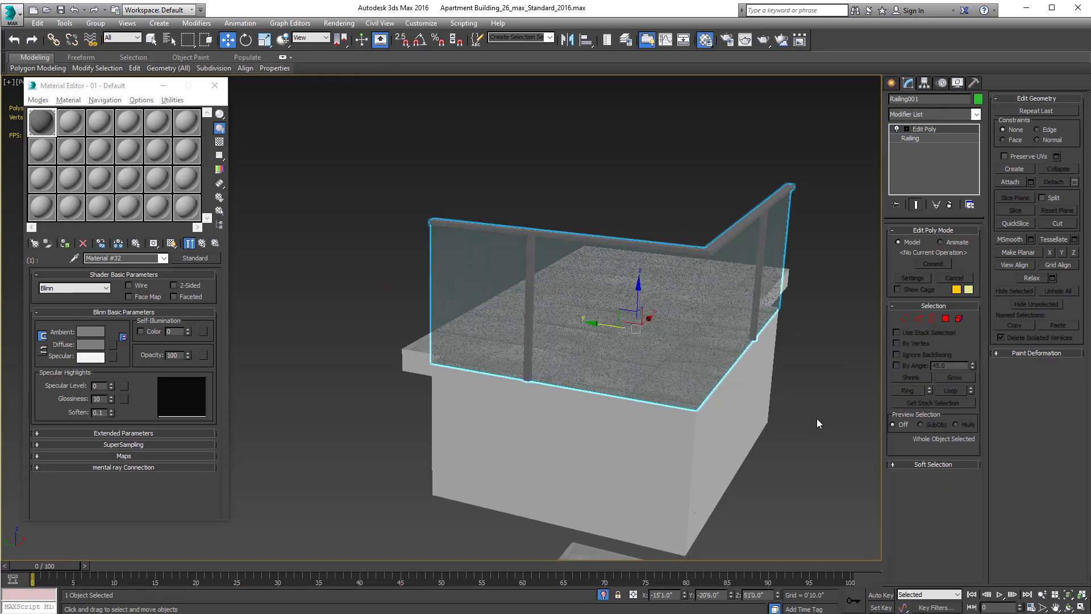
# Step: Examine the rebuilt glass railing from several angles against the original railing on the balcony below
pyautogui.click(816, 419)
pyautogui.scroll(-5, 817, 419)
pyautogui.moveTo(704, 401); pyautogui.dragTo(694, 380, button='middle')
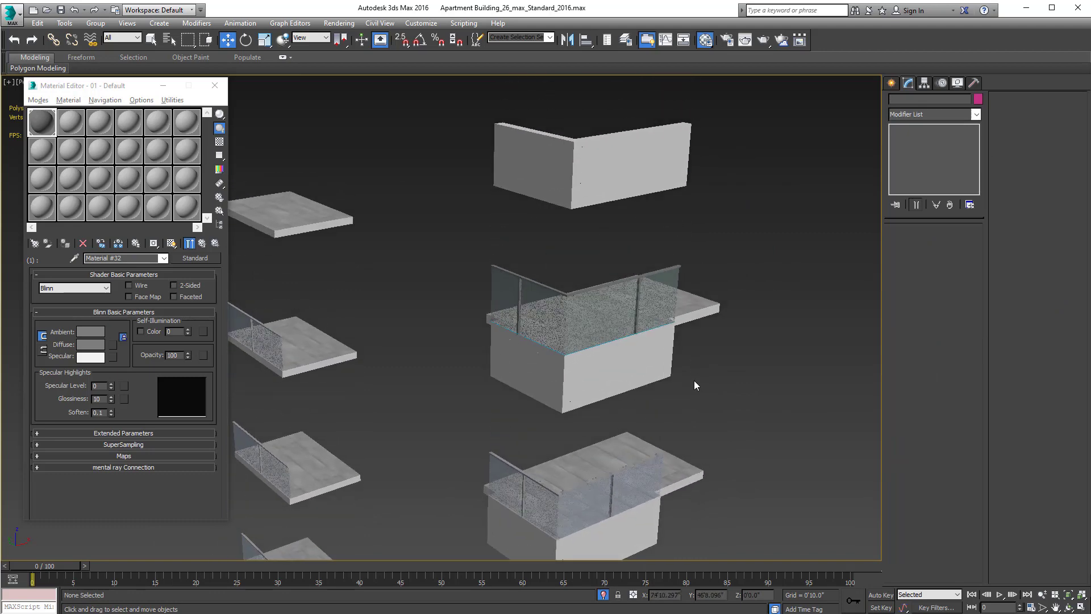
pyautogui.scroll(4, 694, 380)
pyautogui.click(592, 317)
pyautogui.scroll(-3, 637, 319)
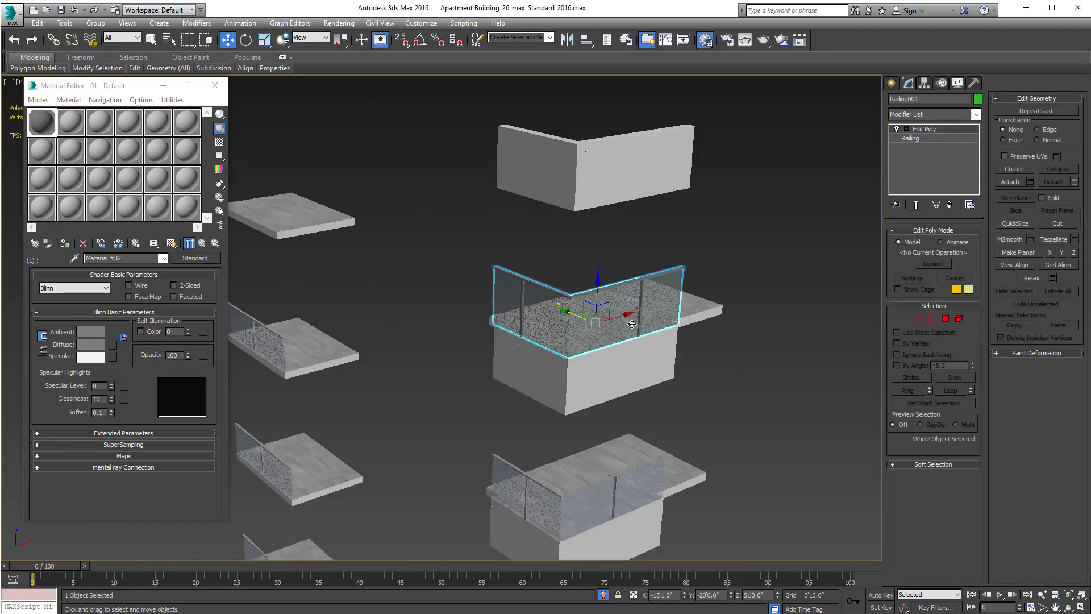
pyautogui.keyDown('alt'); pyautogui.moveTo(637, 318); pyautogui.dragTo(689, 285, button='middle'); pyautogui.keyUp('alt')
pyautogui.press('q')
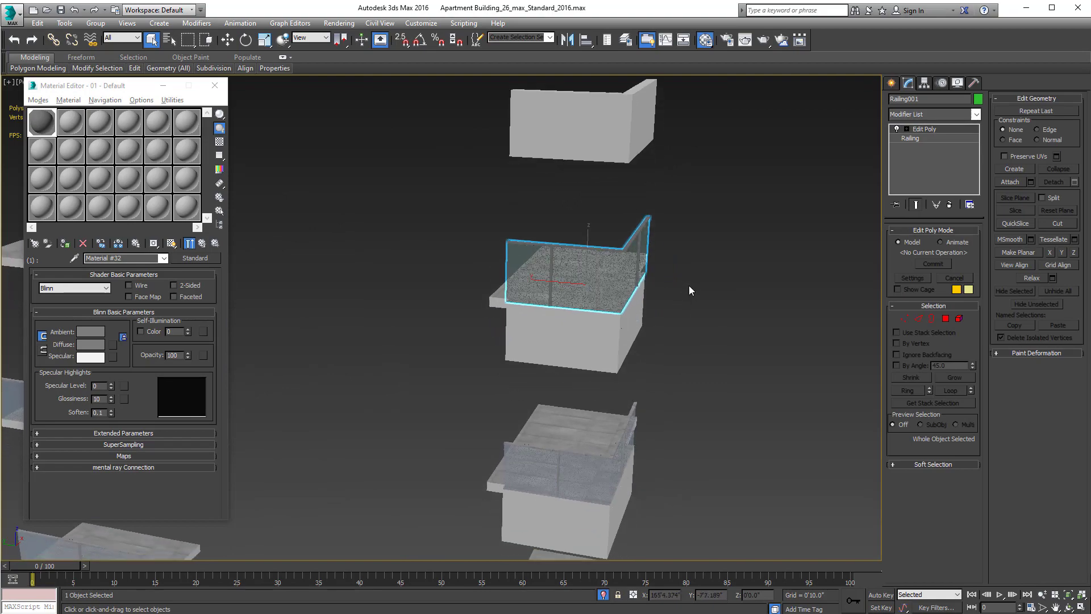
# Step: Leave isolation, isolate the balcony object on its own, and view it from above and in perspective
pyautogui.click(604, 594)
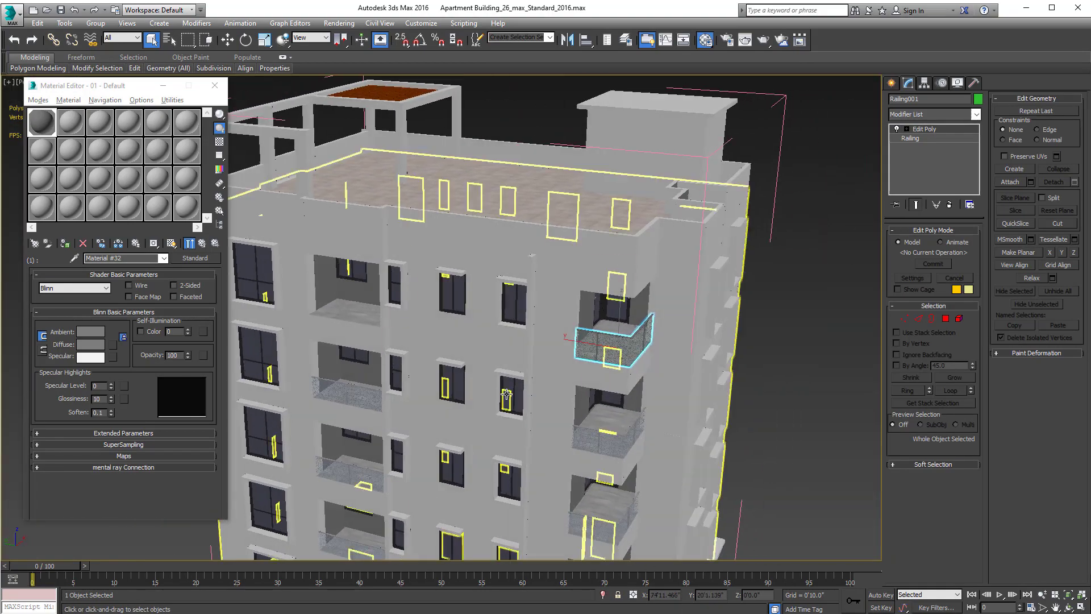
pyautogui.moveTo(506, 394); pyautogui.dragTo(658, 351, button='middle')
pyautogui.scroll(4, 658, 351)
pyautogui.click(628, 298)
pyautogui.hotkey('alt', 'q')
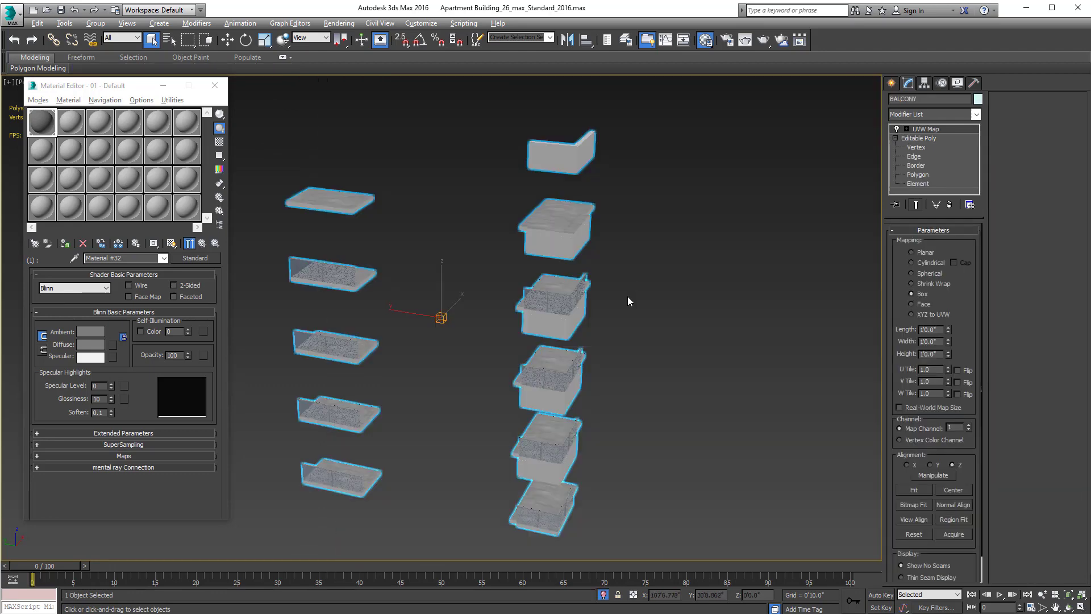
pyautogui.keyDown('alt'); pyautogui.moveTo(629, 298); pyautogui.dragTo(645, 329, button='middle'); pyautogui.keyUp('alt')
pyautogui.moveTo(446, 332); pyautogui.dragTo(489, 356, button='middle')
pyautogui.press('t')
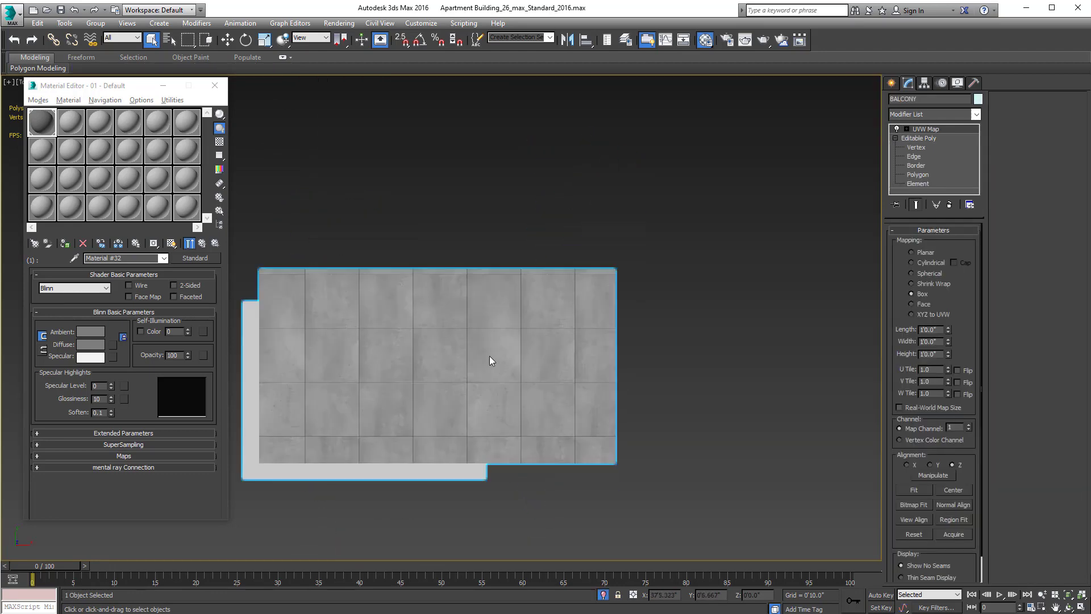
pyautogui.press('p')
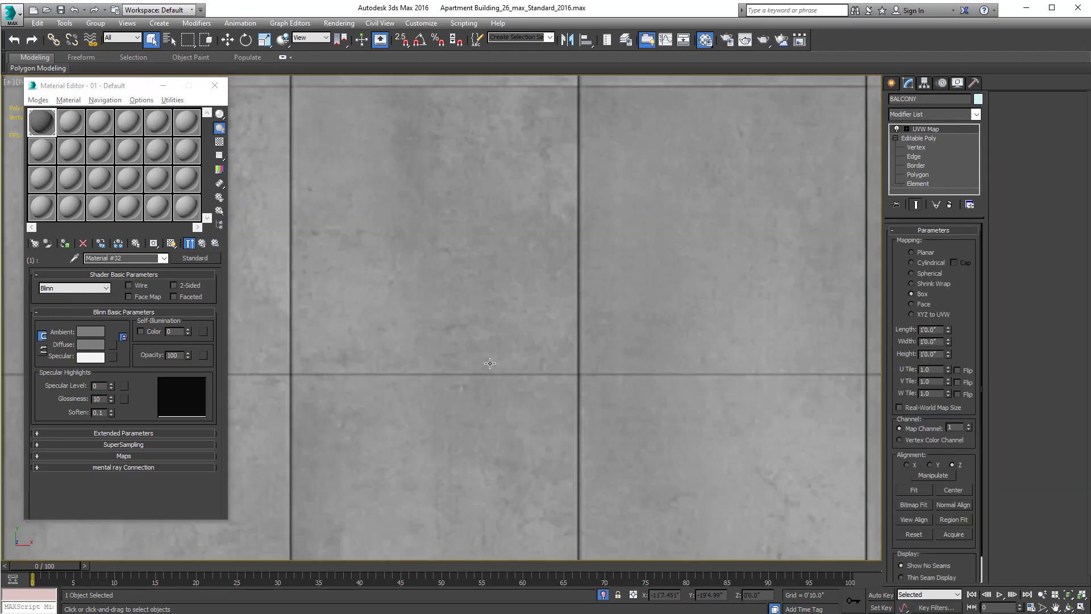
pyautogui.press('z')
pyautogui.keyDown('alt'); pyautogui.moveTo(584, 403); pyautogui.dragTo(596, 489, button='middle'); pyautogui.keyUp('alt')
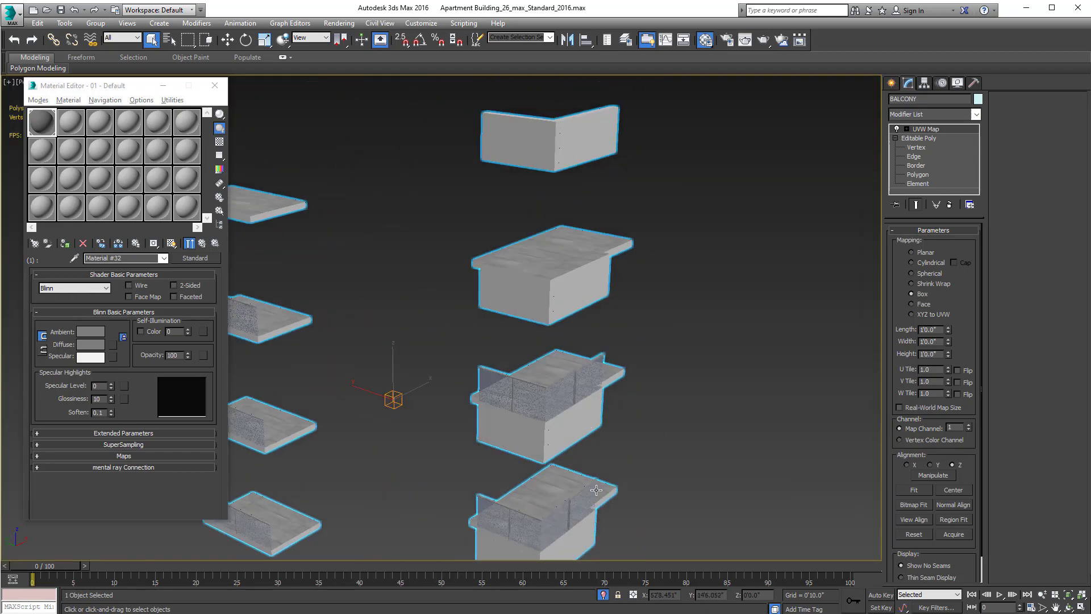
# Step: Show the whole building again and examine the new corner balcony railing up close in shaded and wireframe display
pyautogui.click(608, 598)
pyautogui.keyDown('alt'); pyautogui.moveTo(591, 363); pyautogui.dragTo(509, 91, button='middle'); pyautogui.keyUp('alt')
pyautogui.scroll(3, 469, 440)
pyautogui.scroll(3, 540, 307)
pyautogui.scroll(-3, 473, 196)
pyautogui.scroll(3, 478, 368)
pyautogui.moveTo(513, 304); pyautogui.dragTo(504, 461, button='middle')
pyautogui.scroll(3, 468, 343)
pyautogui.keyDown('alt'); pyautogui.moveTo(472, 341); pyautogui.dragTo(511, 415, button='middle'); pyautogui.keyUp('alt')
pyautogui.scroll(3, 482, 353)
pyautogui.scroll(-3, 463, 368)
pyautogui.moveTo(512, 415); pyautogui.dragTo(579, 396, button='middle')
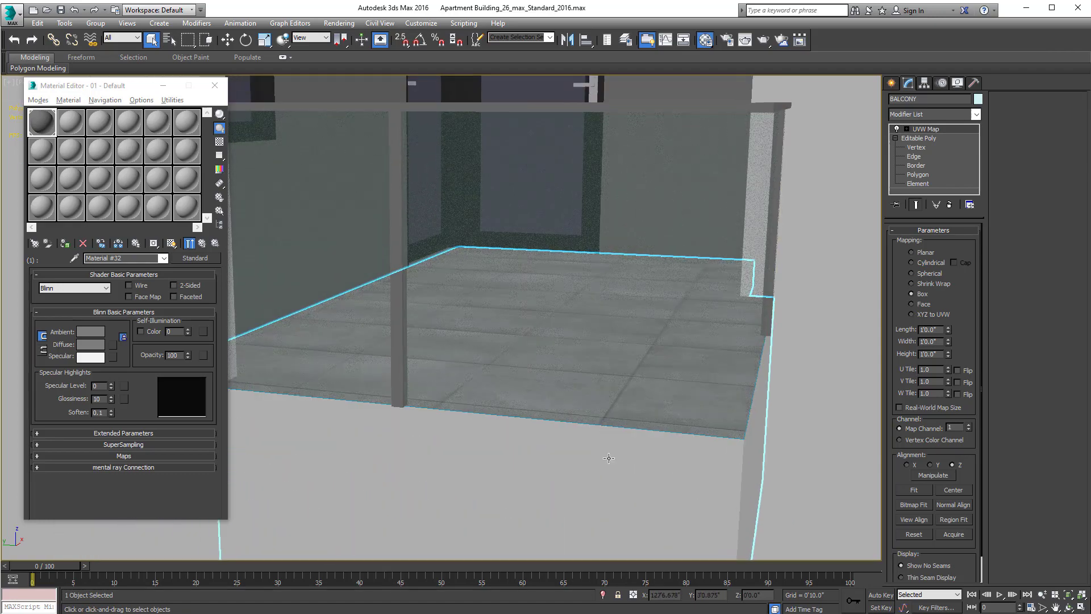
pyautogui.press('F3')
pyautogui.press('F3')
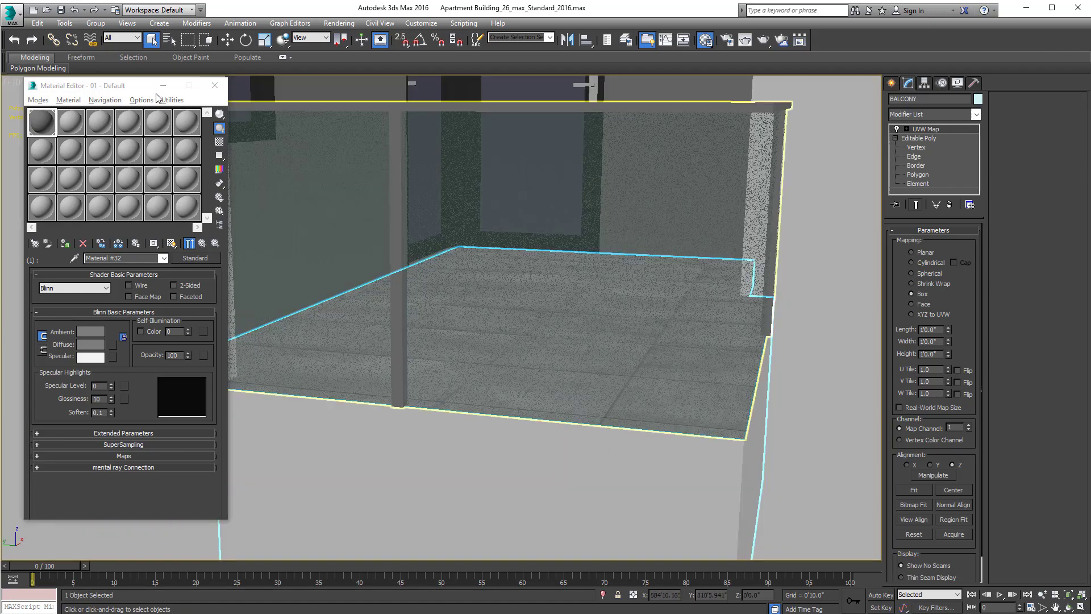
# Step: Select only the corner balcony's railing path line, deselecting the neighbouring objects caught with it, and pick its whole spline
pyautogui.moveTo(559, 453); pyautogui.dragTo(542, 387)
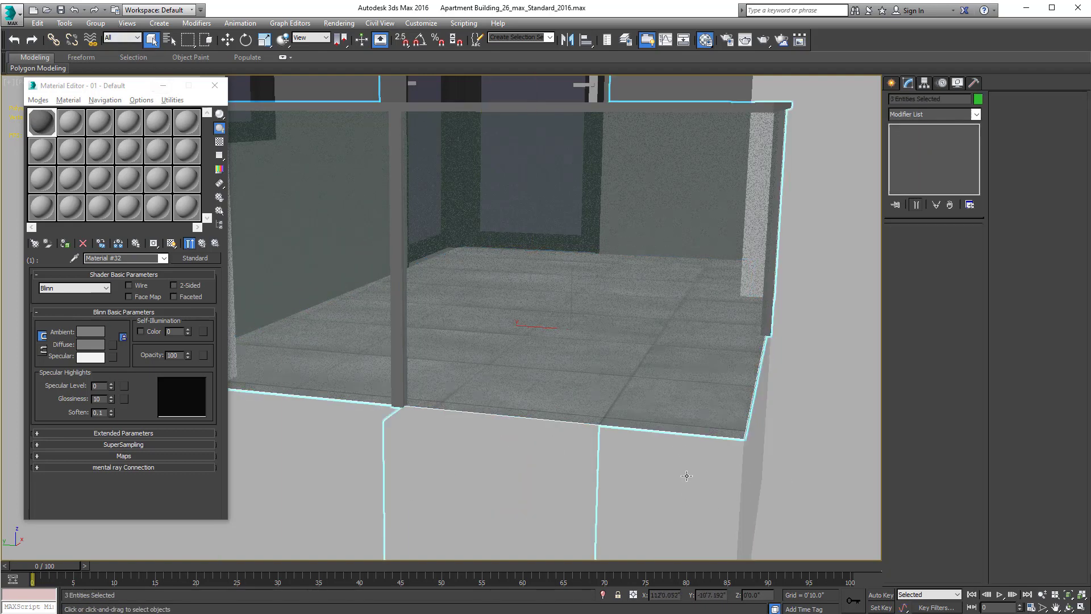
pyautogui.keyDown('alt'); pyautogui.moveTo(674, 167); pyautogui.dragTo(630, 180); pyautogui.keyUp('alt')
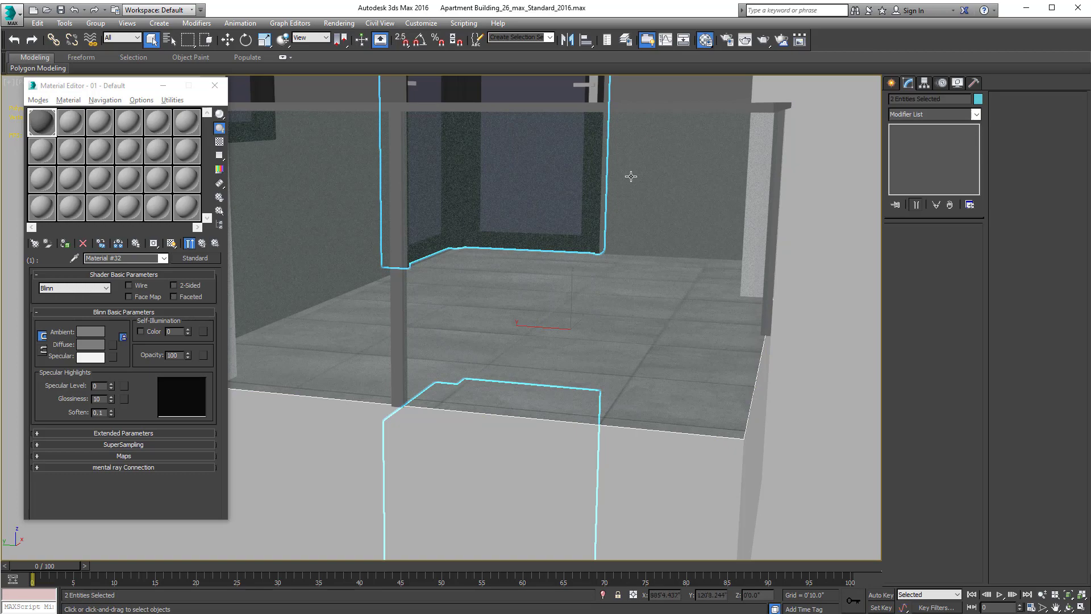
pyautogui.scroll(-2, 770, 319)
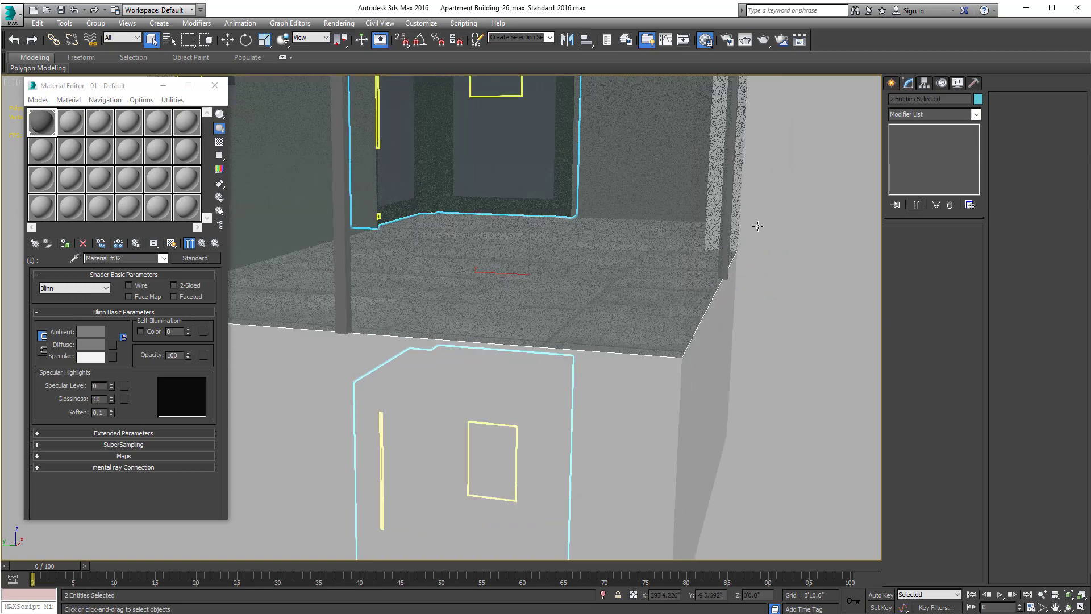
pyautogui.keyDown('alt'); pyautogui.click(359, 157); pyautogui.keyUp('alt')
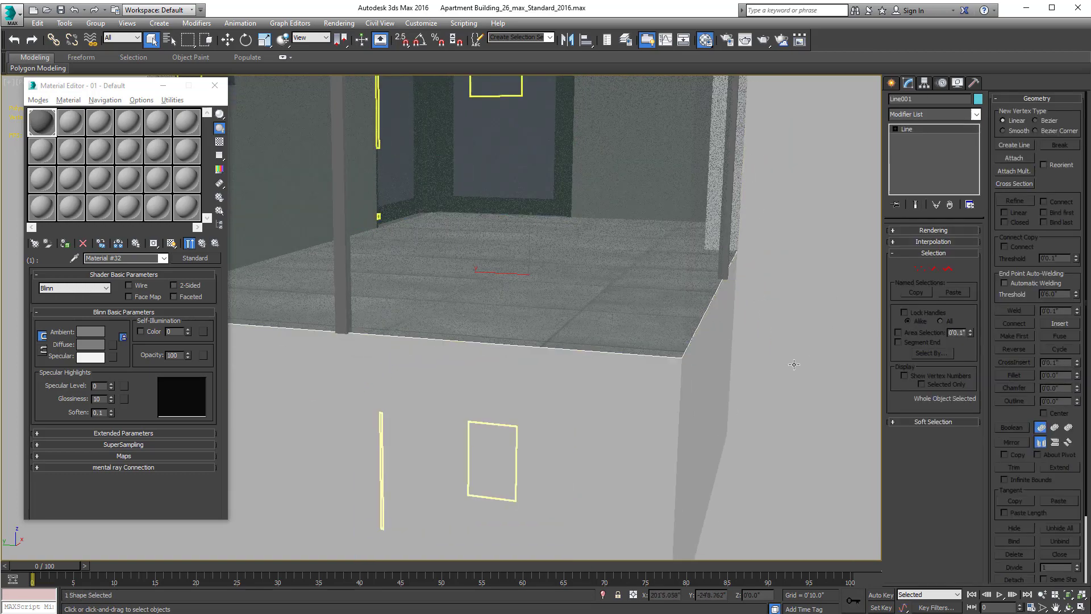
pyautogui.click(947, 269)
pyautogui.click(648, 329)
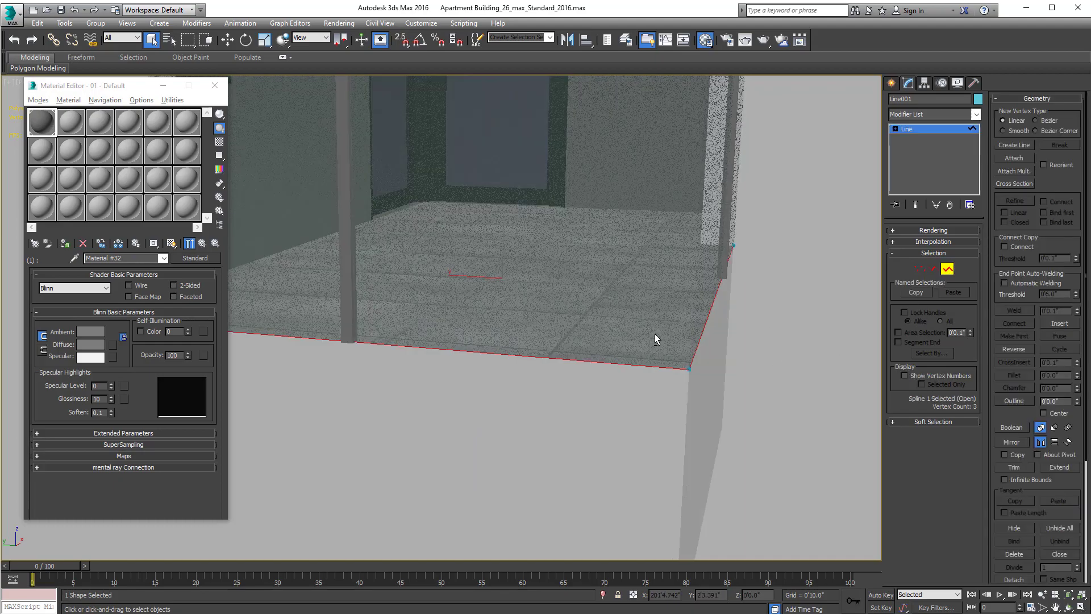
pyautogui.scroll(-5, 654, 342)
pyautogui.scroll(10, 650, 353)
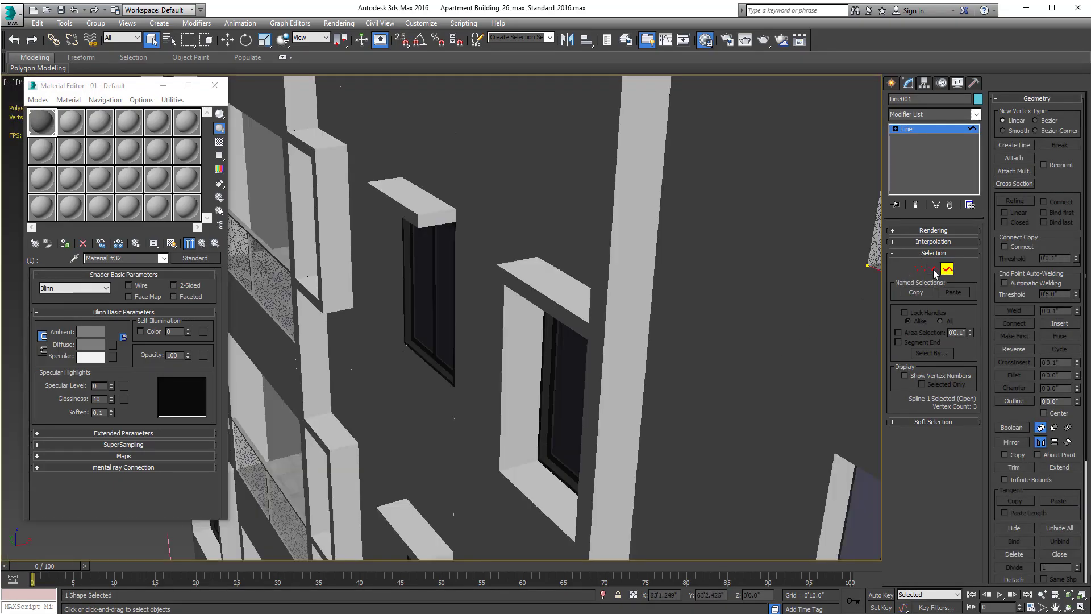
# Step: Select the path's first segment along the corner balcony's edge and move it about 1" along X
pyautogui.click(933, 270)
pyautogui.moveTo(638, 377); pyautogui.dragTo(426, 361, button='middle')
pyautogui.moveTo(731, 300); pyautogui.dragTo(579, 315, button='middle')
pyautogui.press('w')
pyautogui.moveTo(361, 375); pyautogui.dragTo(489, 361, button='middle')
pyautogui.moveTo(605, 380); pyautogui.dragTo(610, 379)
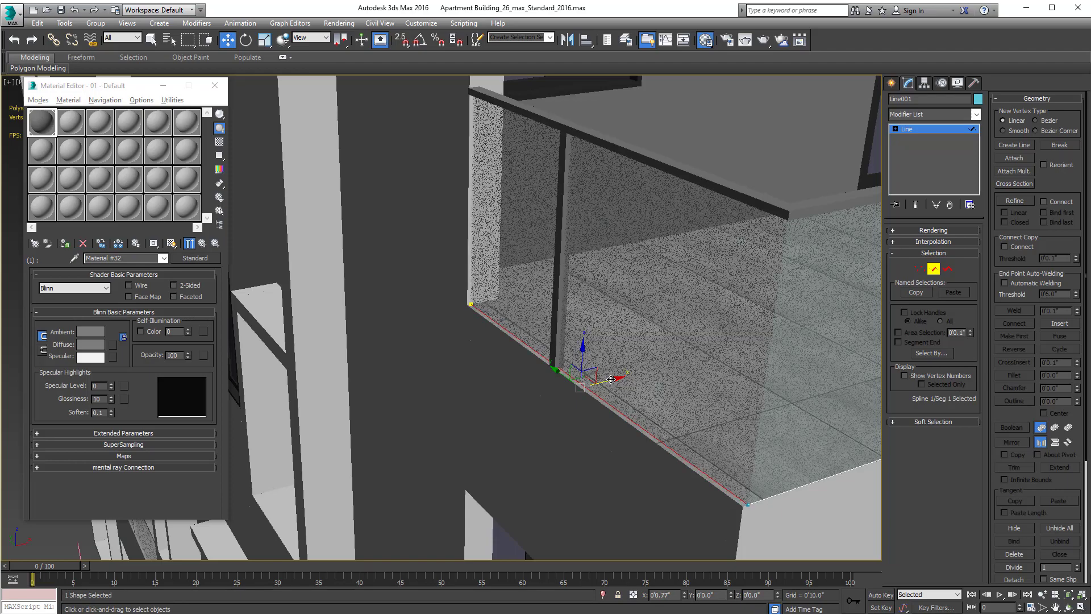
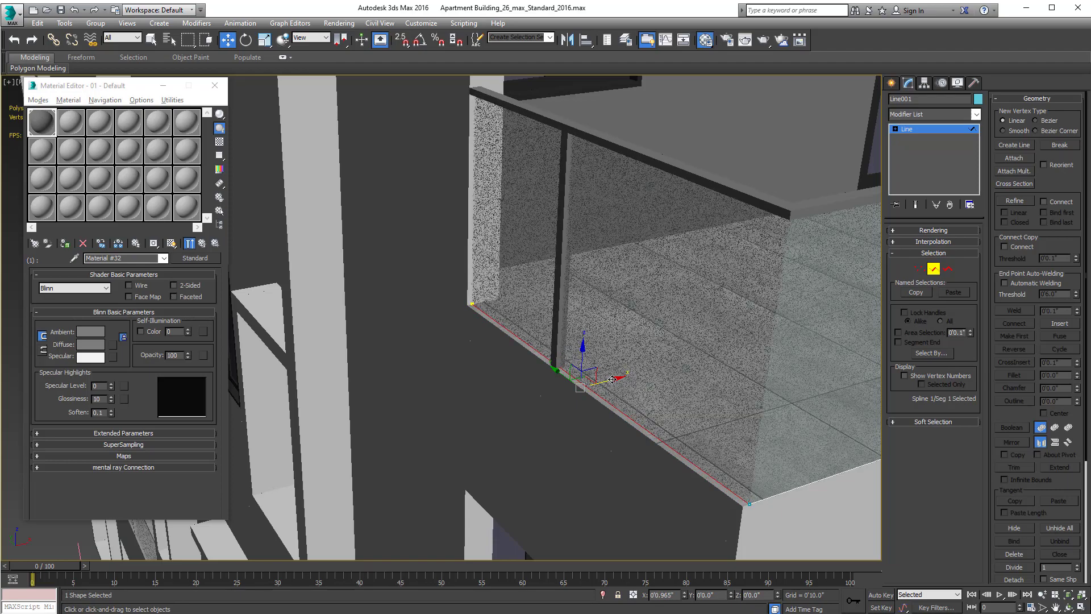
pyautogui.moveTo(611, 379)
pyautogui.keyDown('alt'); pyautogui.mouseDown(button='middle')
pyautogui.moveTo(746, 349)
pyautogui.moveTo(599, 372)
pyautogui.mouseUp(button='middle'); pyautogui.keyUp('alt')
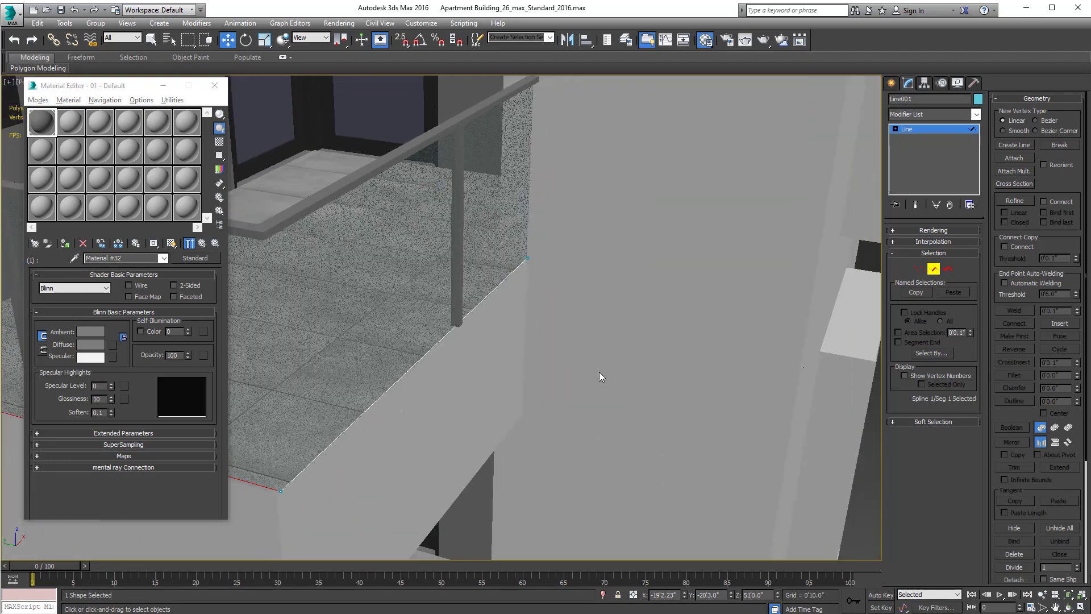
# Step: Move the path's second segment about 0.3" along Y, then leave segment editing and clear the selection
pyautogui.click(409, 368)
pyautogui.keyDown('alt'); pyautogui.moveTo(419, 373); pyautogui.dragTo(513, 353, button='middle'); pyautogui.keyUp('alt')
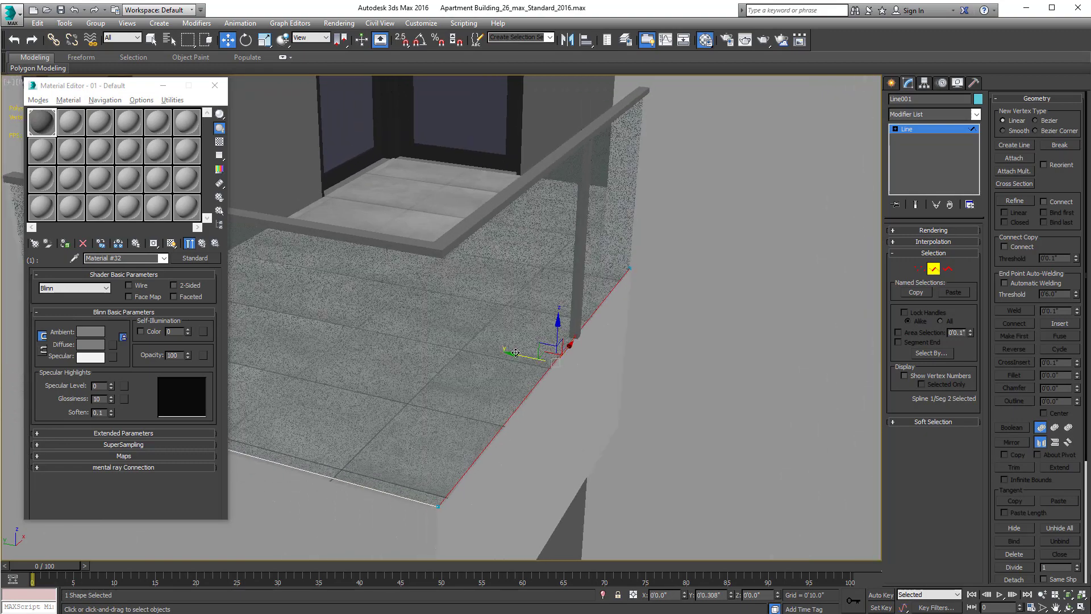
pyautogui.moveTo(513, 352); pyautogui.dragTo(513, 353)
pyautogui.scroll(-5, 616, 351)
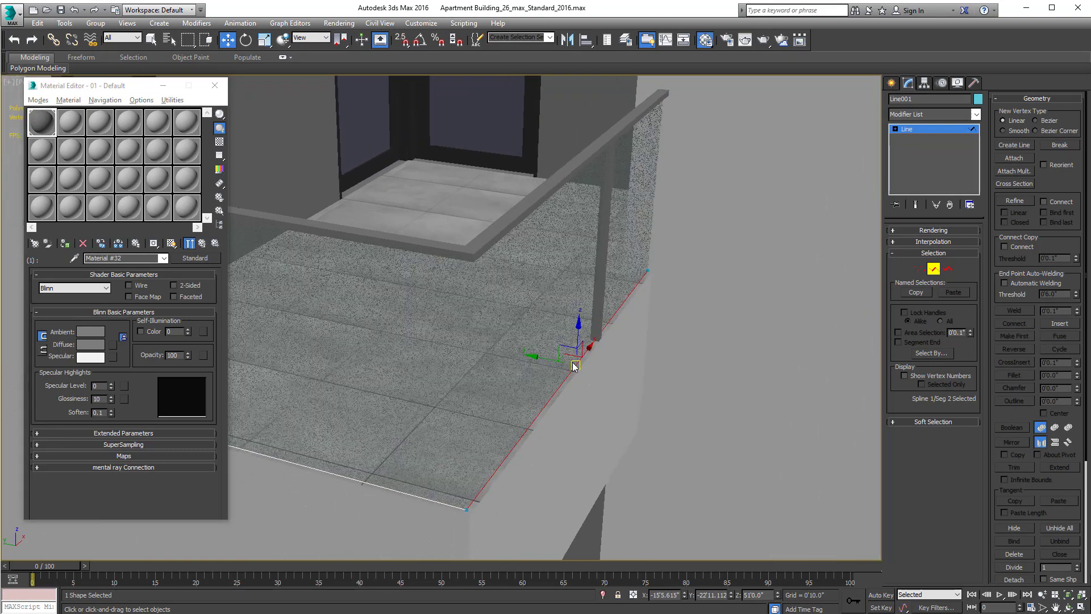
pyautogui.click(939, 274)
pyautogui.scroll(-5, 762, 384)
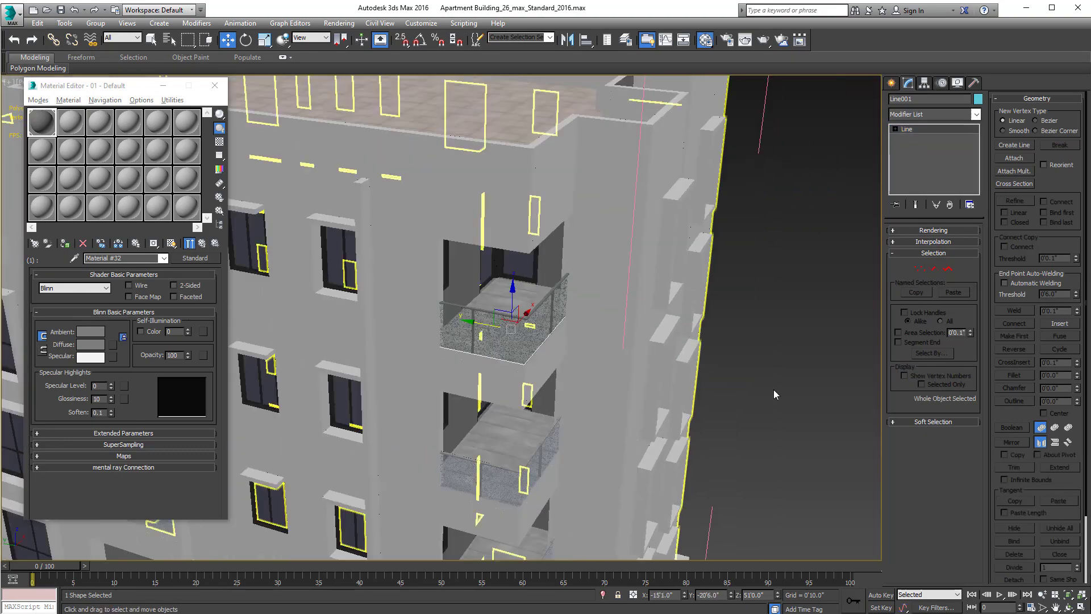
pyautogui.click(774, 390)
# Step: Isolate the balcony object and frame the top-floor rectangular balcony that lacks a railing from above
pyautogui.moveTo(614, 409); pyautogui.dragTo(691, 395, button='middle')
pyautogui.scroll(-4, 691, 395)
pyautogui.scroll(8, 520, 352)
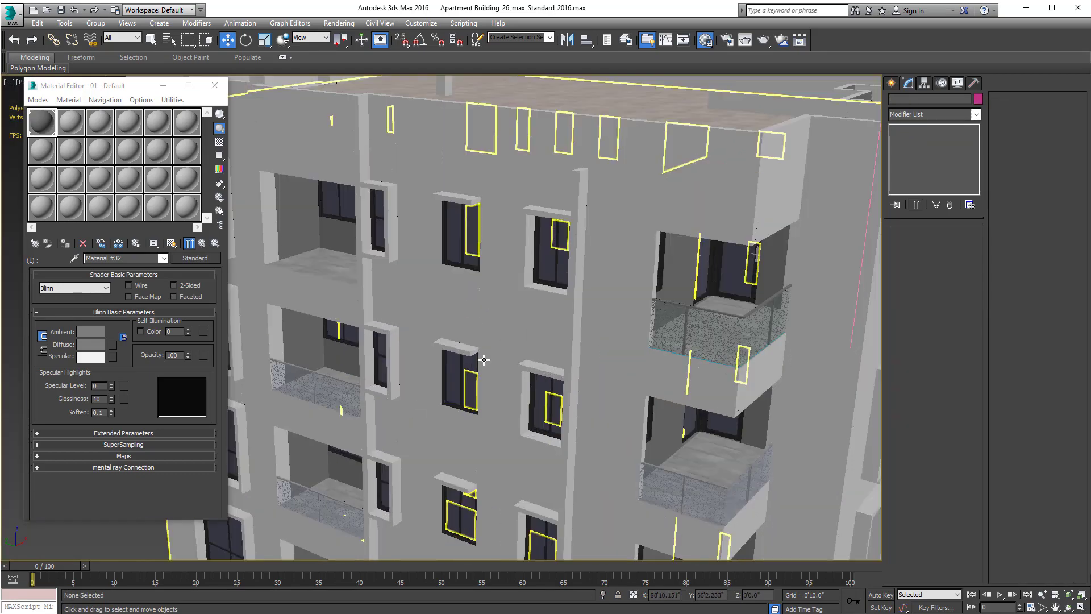
pyautogui.click(521, 352)
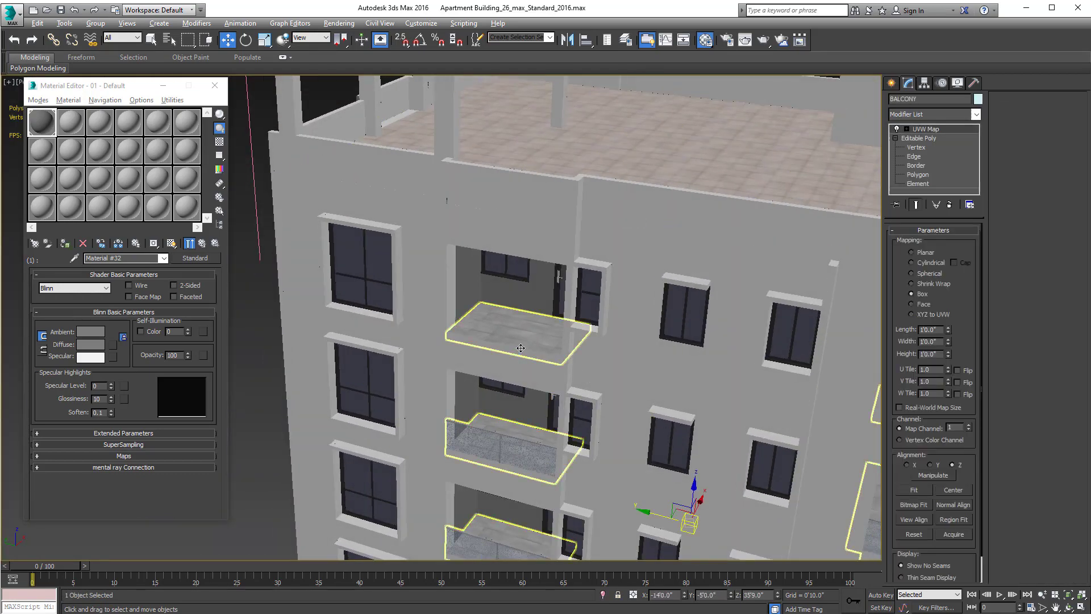
pyautogui.hotkey('alt', 'q')
pyautogui.press('t')
pyautogui.scroll(-4, 515, 356)
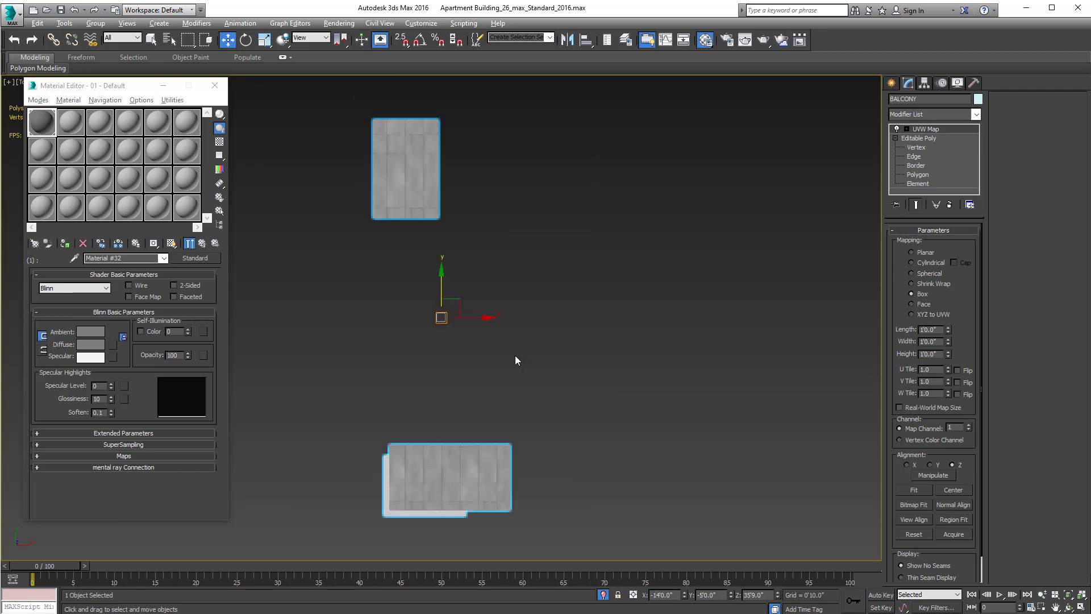
pyautogui.moveTo(515, 356); pyautogui.dragTo(499, 328, button='middle')
pyautogui.scroll(3, 500, 328)
pyautogui.moveTo(575, 383); pyautogui.dragTo(634, 383, button='middle')
pyautogui.scroll(3, 589, 397)
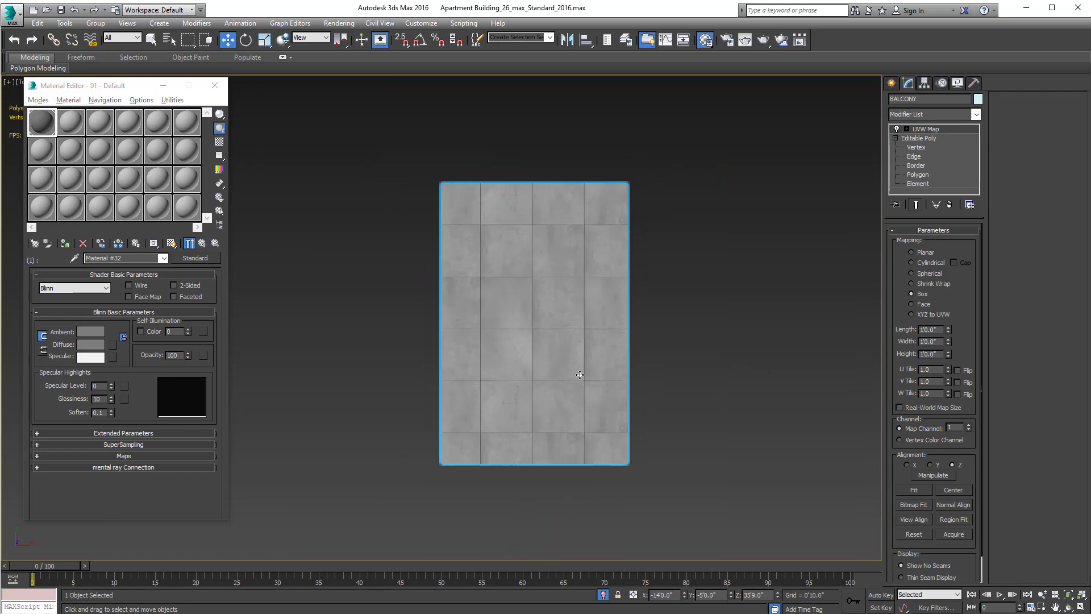
# Step: Try to trace the balcony's outer edge with a 2.5D vertex-snapped line and move it about 2" along X
pyautogui.click(891, 83)
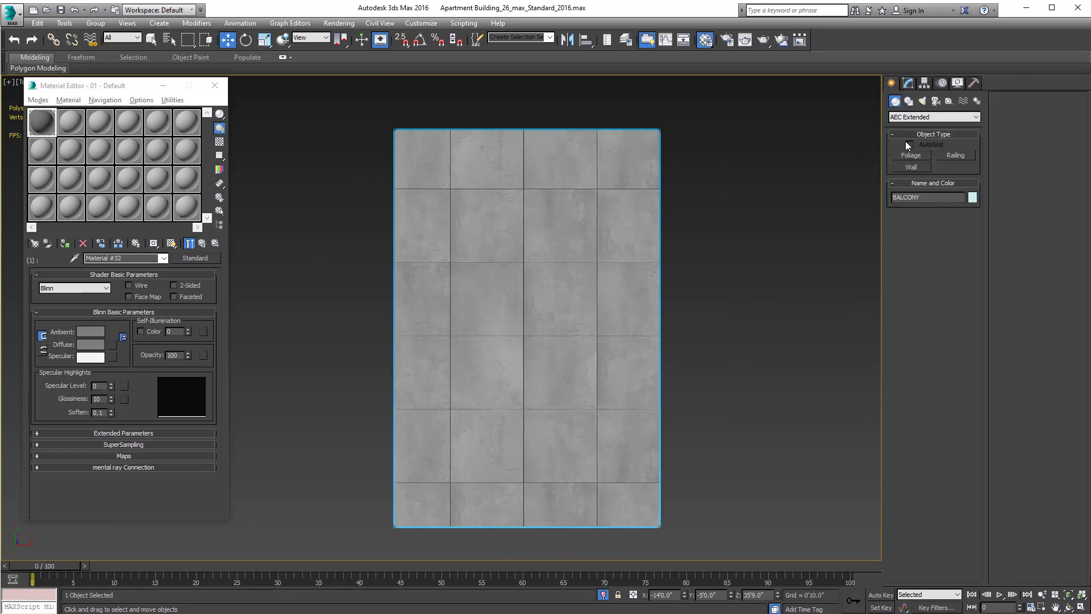
pyautogui.click(898, 117)
pyautogui.click(909, 101)
pyautogui.click(910, 164)
pyautogui.press('s')
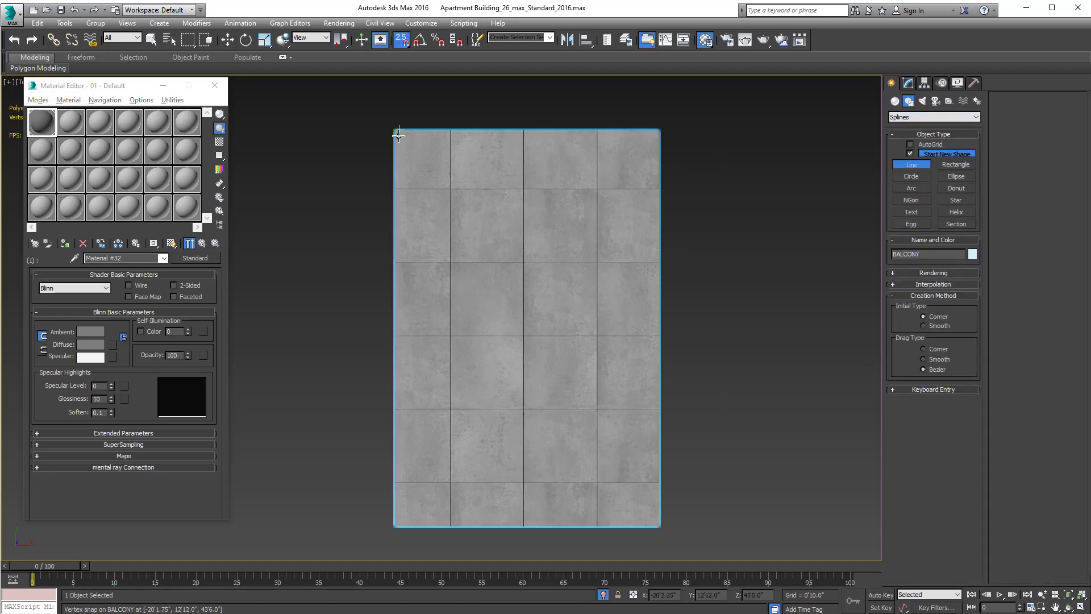
pyautogui.click(393, 130)
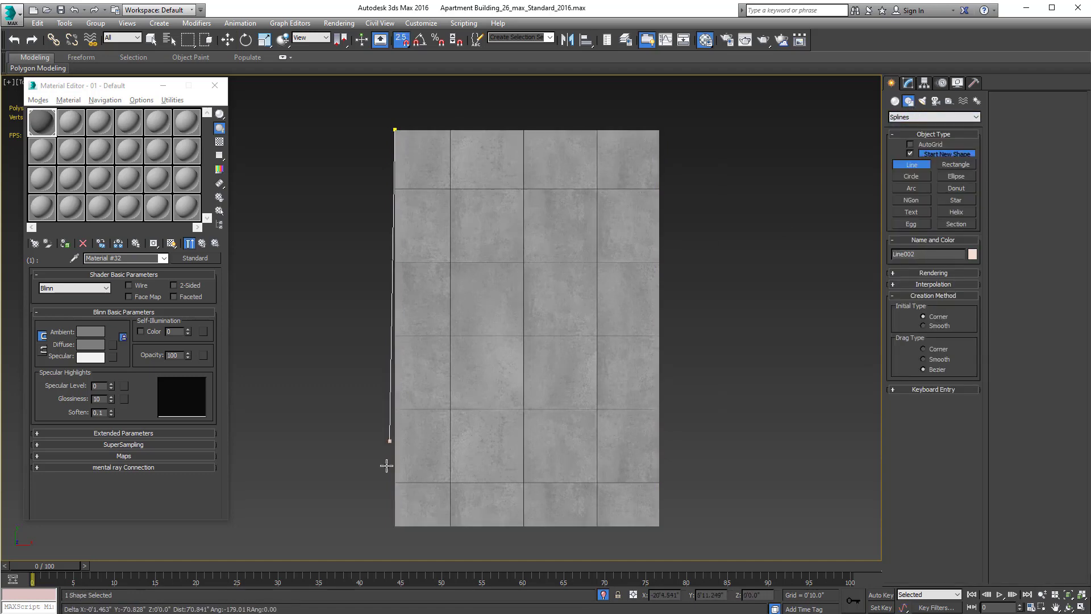
pyautogui.click(392, 528)
pyautogui.rightClick(376, 493)
pyautogui.press('w')
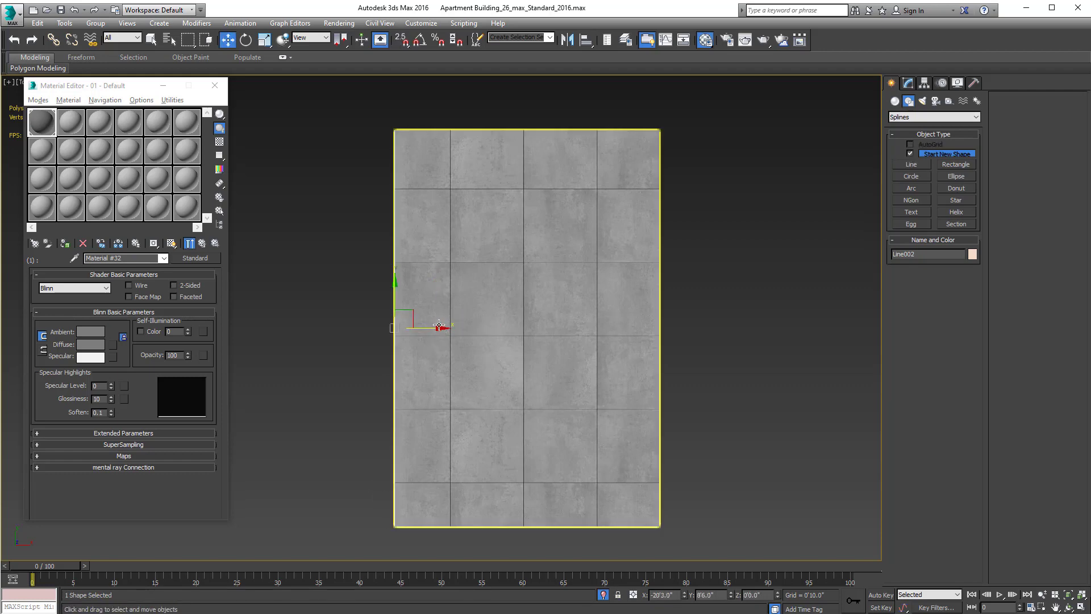
pyautogui.moveTo(439, 325); pyautogui.dragTo(450, 331)
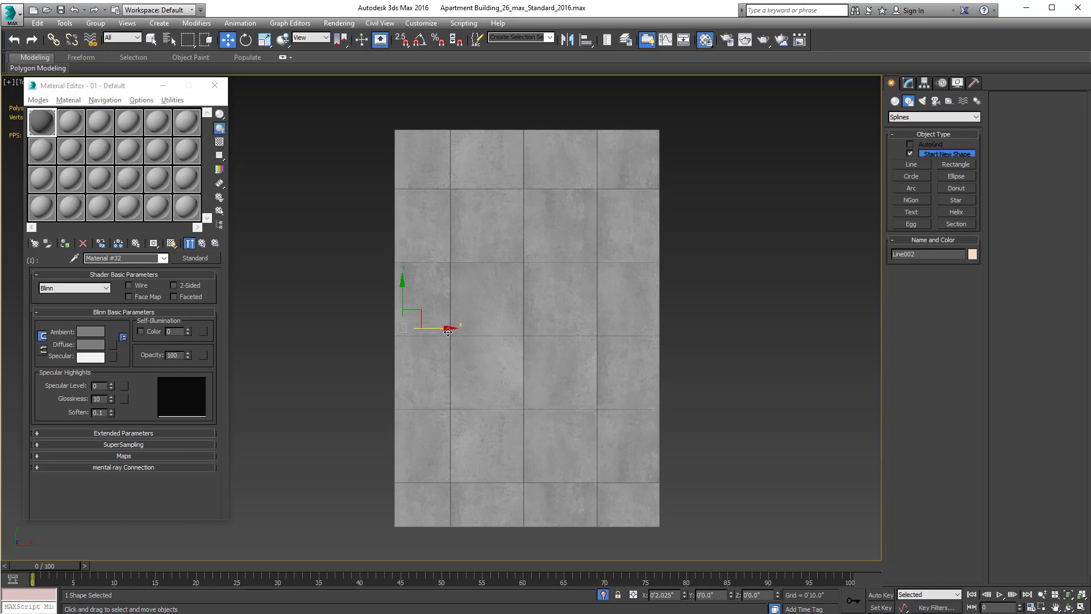
pyautogui.hotkey('ctrl', 'd')
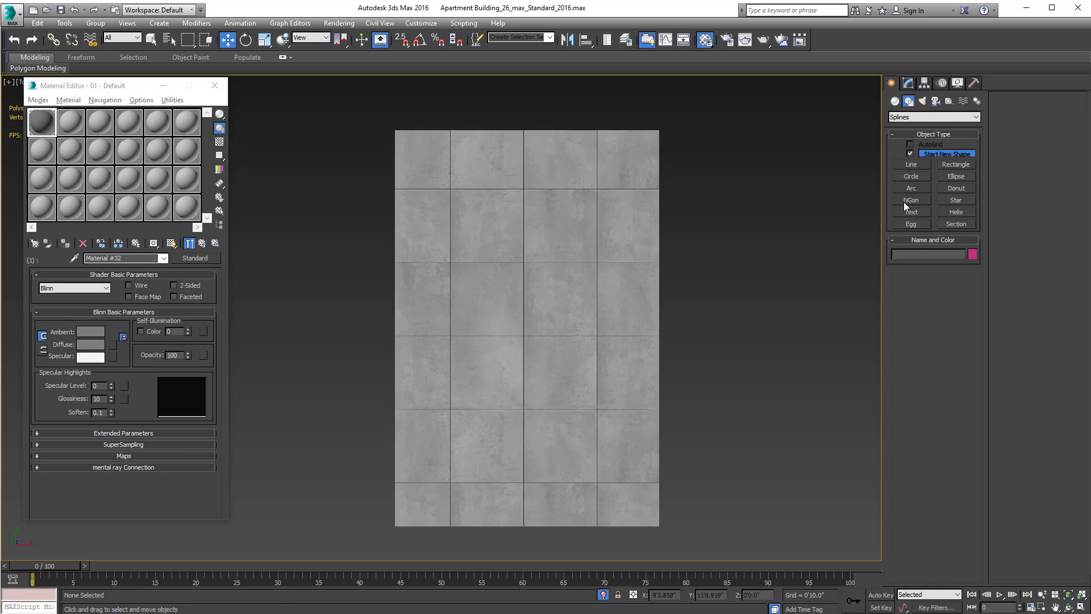
# Step: Try to draw the line along the balcony's outer edge again using 3D snapping
pyautogui.click(911, 165)
pyautogui.moveTo(400, 47); pyautogui.dragTo(402, 91)
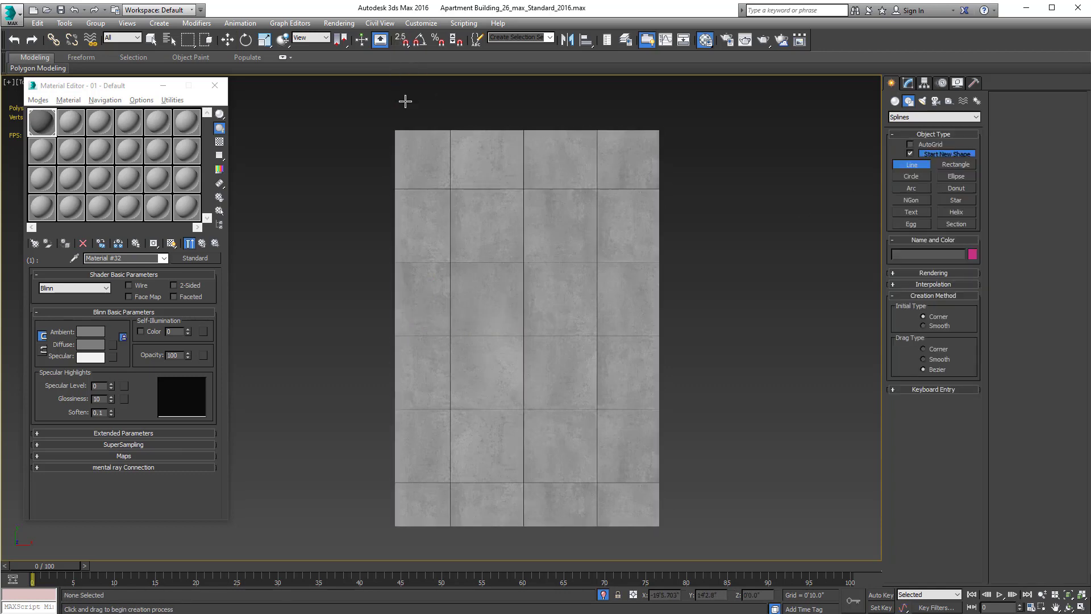
pyautogui.click(395, 130)
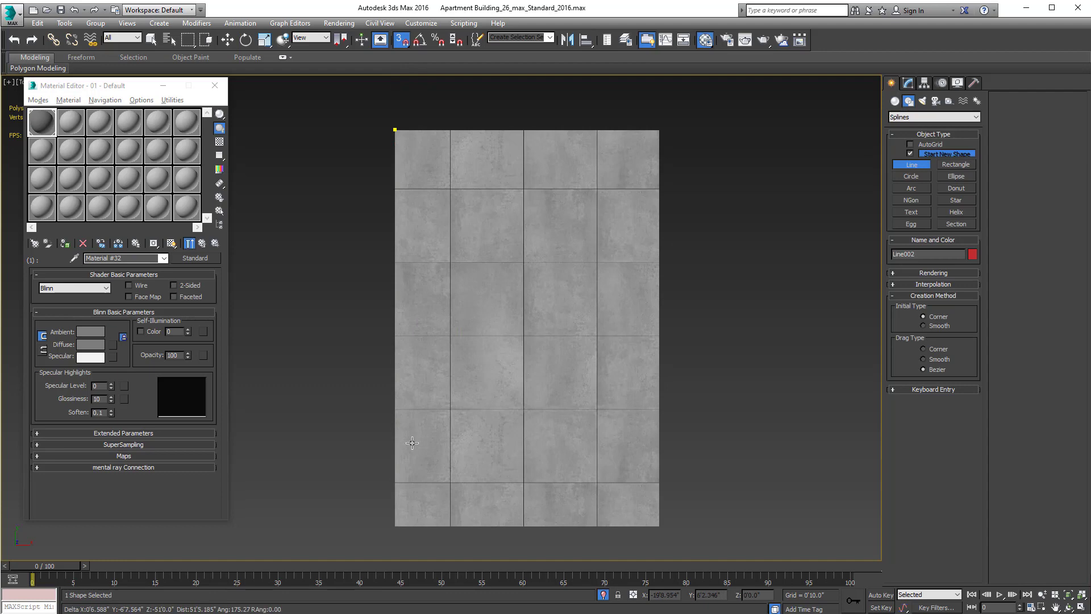
pyautogui.click(384, 529)
pyautogui.rightClick(422, 530)
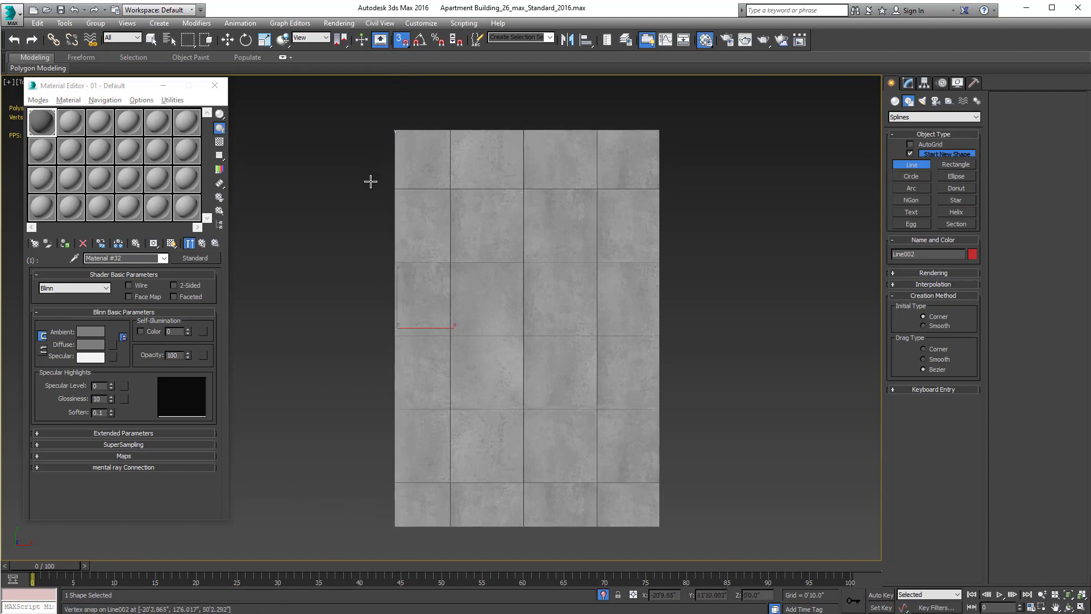
# Step: Draw a two-point line snapped to the corners of the balcony's outer edge and move it about 1" inward along X
pyautogui.click(395, 130)
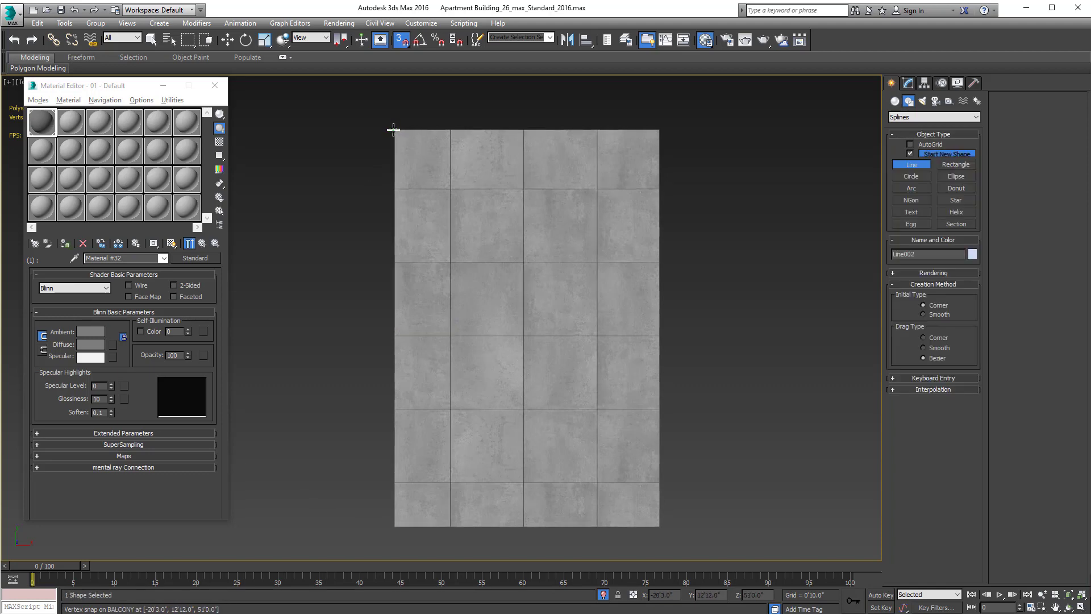
pyautogui.click(395, 526)
pyautogui.rightClick(436, 498)
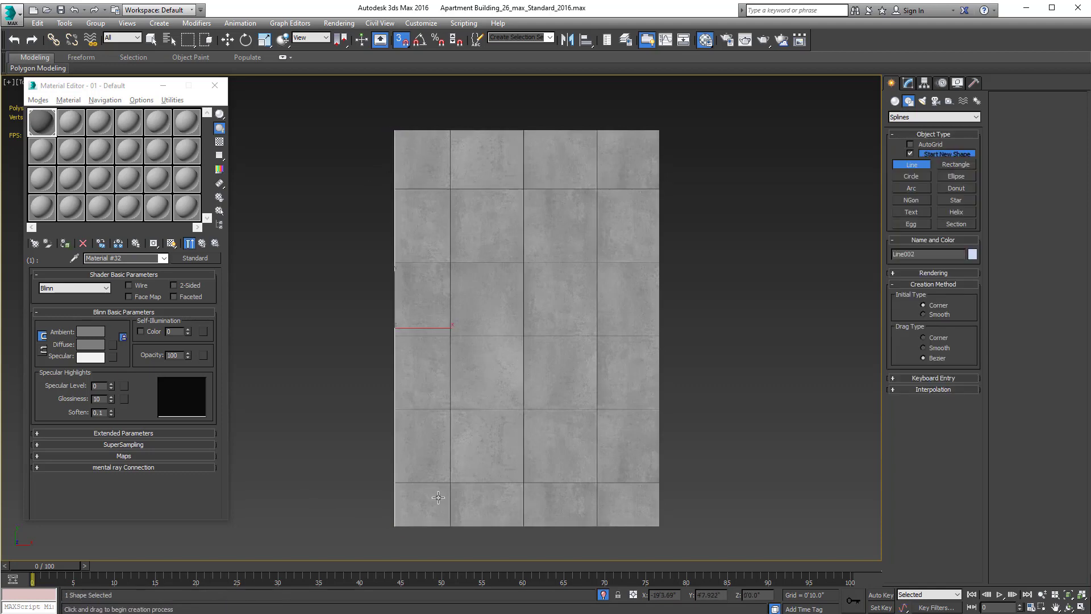
pyautogui.press('w')
pyautogui.moveTo(436, 333); pyautogui.dragTo(439, 331)
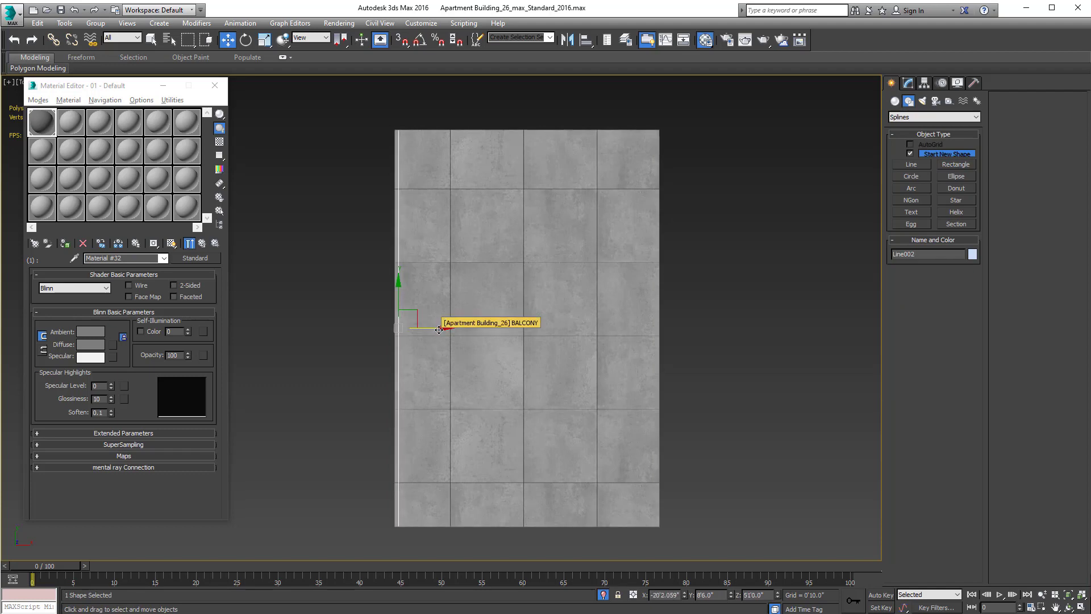
# Step: Lower the new line along Z in perspective to compare it with the railing of the balcony below, and undo the move
pyautogui.press('p')
pyautogui.press('z')
pyautogui.keyDown('alt'); pyautogui.moveTo(439, 330); pyautogui.dragTo(664, 198, button='middle'); pyautogui.keyUp('alt')
pyautogui.scroll(-3, 699, 250)
pyautogui.moveTo(591, 234); pyautogui.dragTo(544, 208, button='middle')
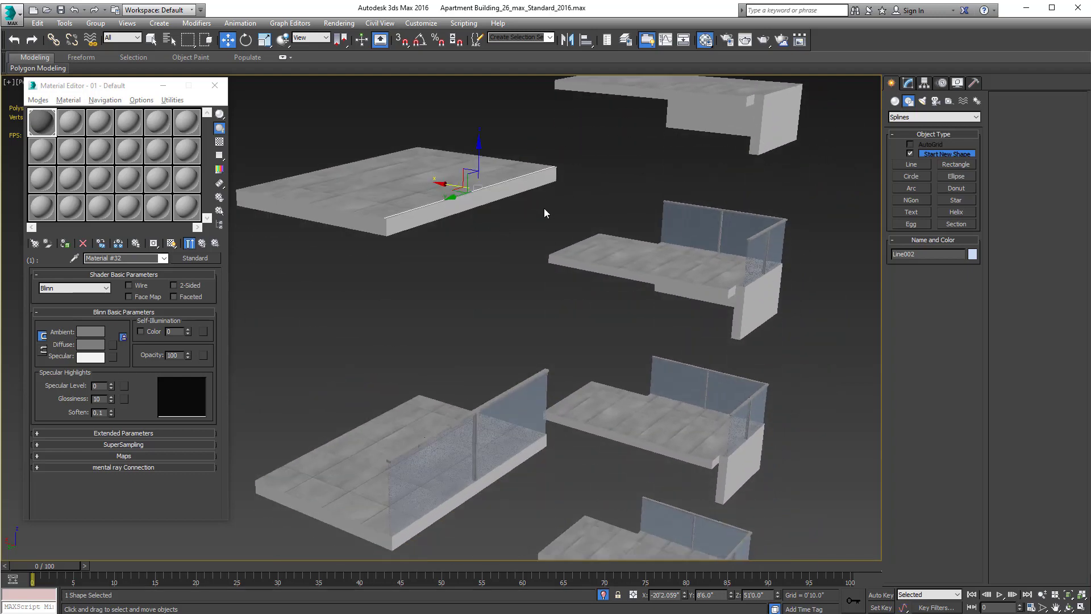
pyautogui.scroll(-3, 551, 233)
pyautogui.keyDown('alt'); pyautogui.moveTo(557, 260); pyautogui.dragTo(506, 237, button='middle'); pyautogui.keyUp('alt')
pyautogui.moveTo(498, 169); pyautogui.dragTo(497, 260)
pyautogui.moveTo(528, 364); pyautogui.dragTo(491, 356, button='middle')
pyautogui.click(527, 305)
pyautogui.hotkey('ctrl', 'z')
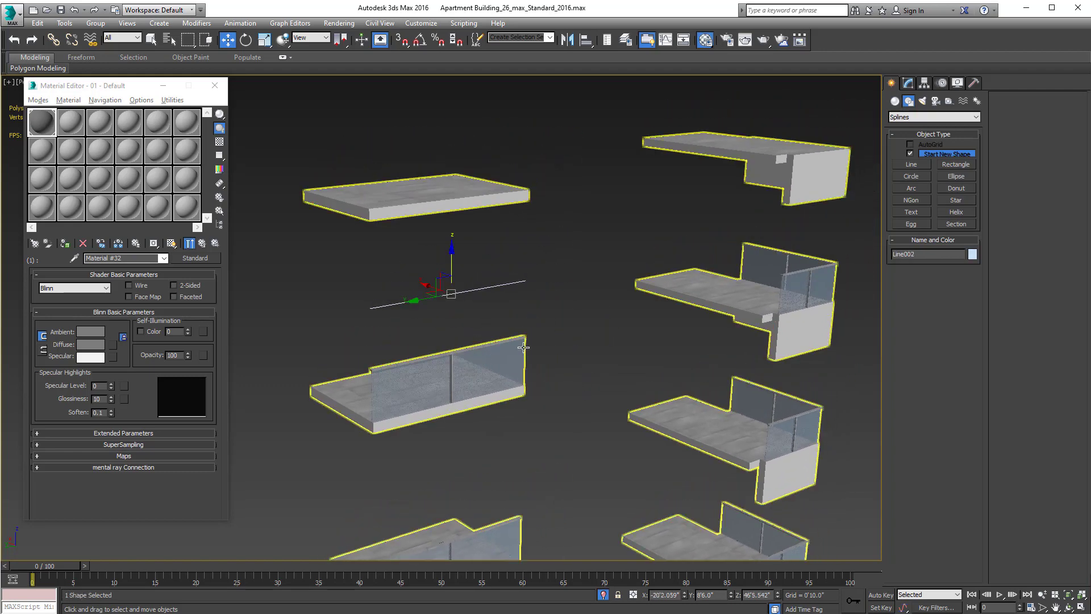
pyautogui.hotkey('ctrl', 'z')
# Step: Leave isolation to show the whole building again with the corner balcony's railing in view
pyautogui.click(603, 594)
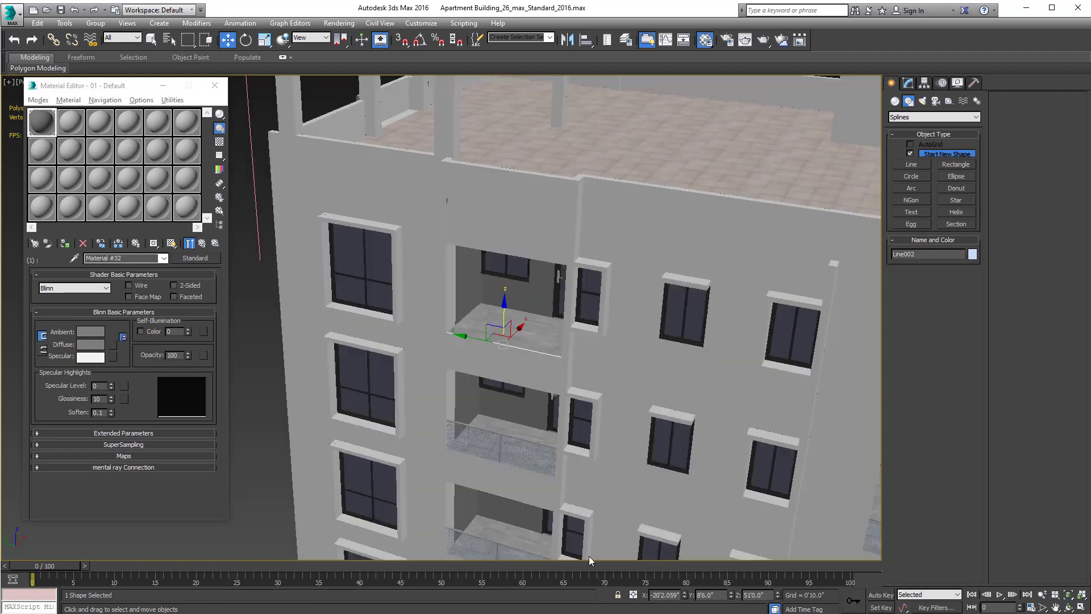
pyautogui.scroll(5, 573, 430)
pyautogui.scroll(-3, 575, 429)
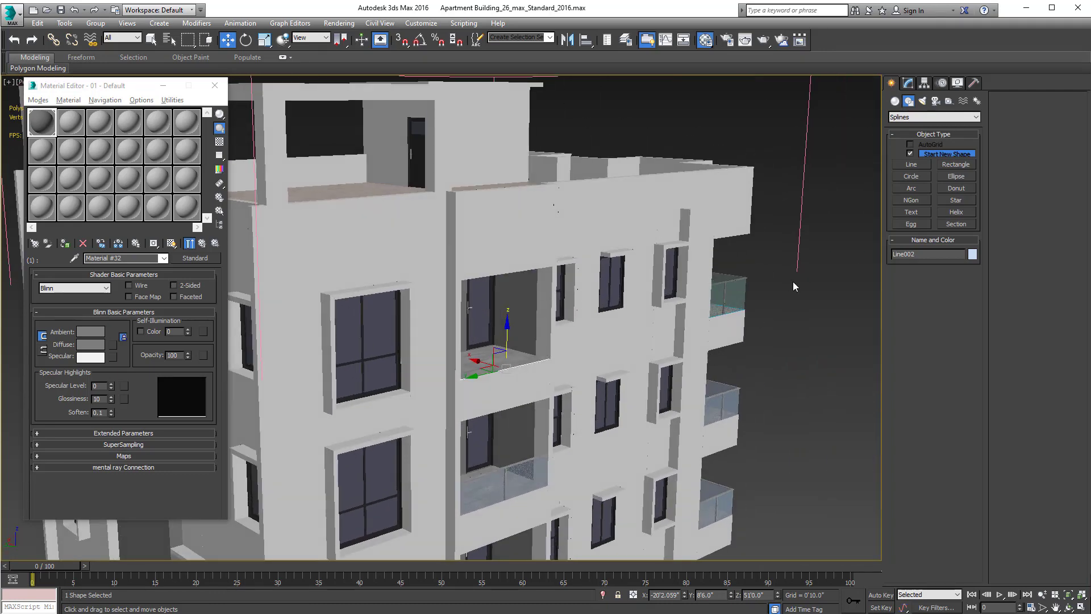
# Step: Clone the corner balcony's railing beside the building as the copy Railing002 and remove its Edit Poly modifier
pyautogui.click(733, 284)
pyautogui.keyDown('alt'); pyautogui.moveTo(704, 284); pyautogui.dragTo(689, 319, button='middle'); pyautogui.keyUp('alt')
pyautogui.keyDown('shift'); pyautogui.moveTo(680, 305); pyautogui.dragTo(779, 290); pyautogui.keyUp('shift')
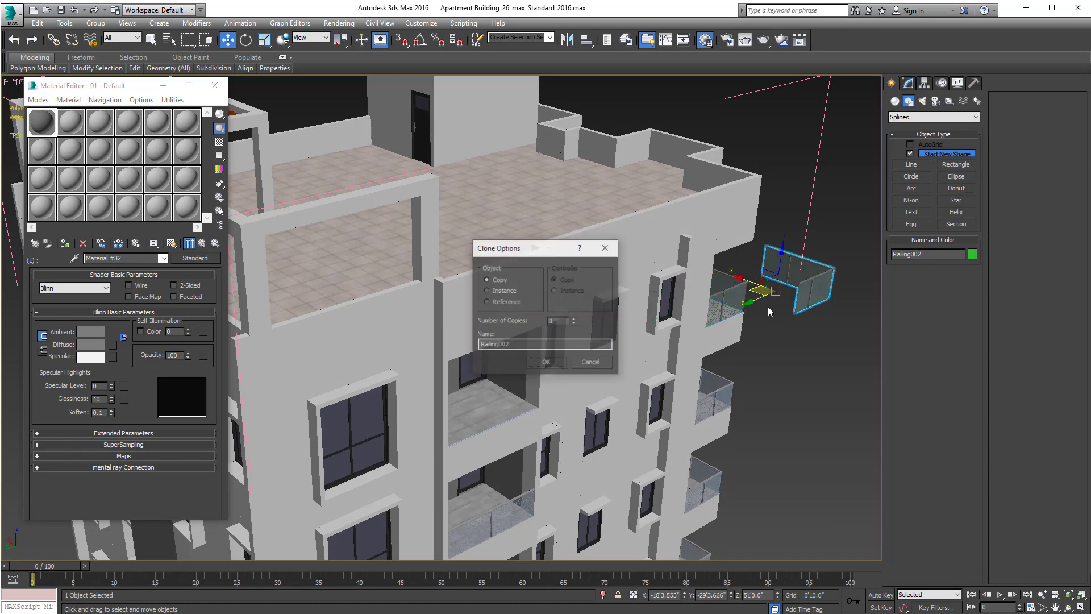
pyautogui.click(552, 369)
pyautogui.click(908, 83)
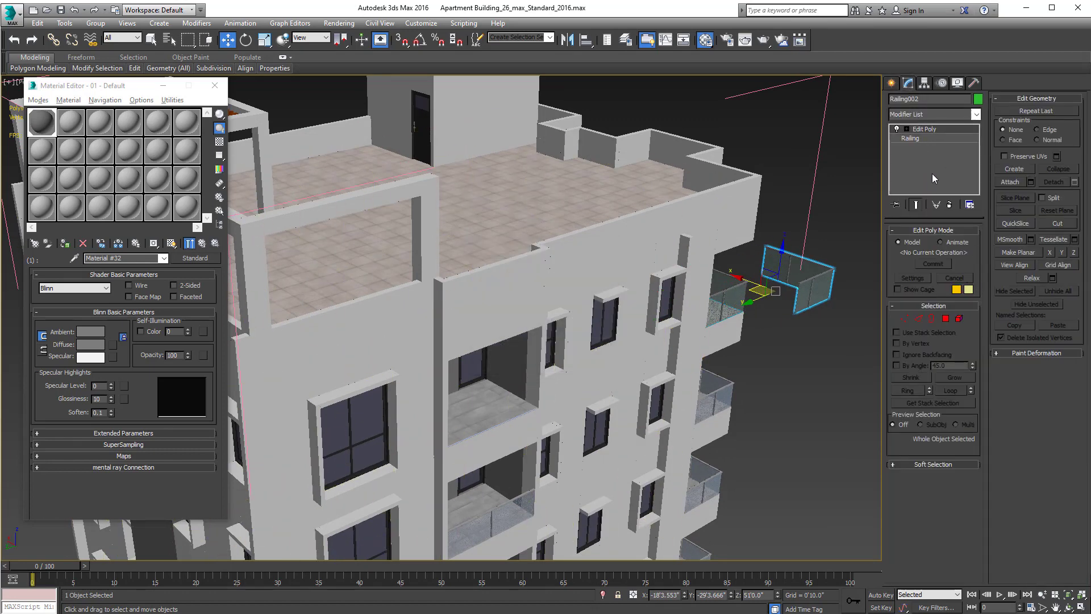
pyautogui.click(950, 204)
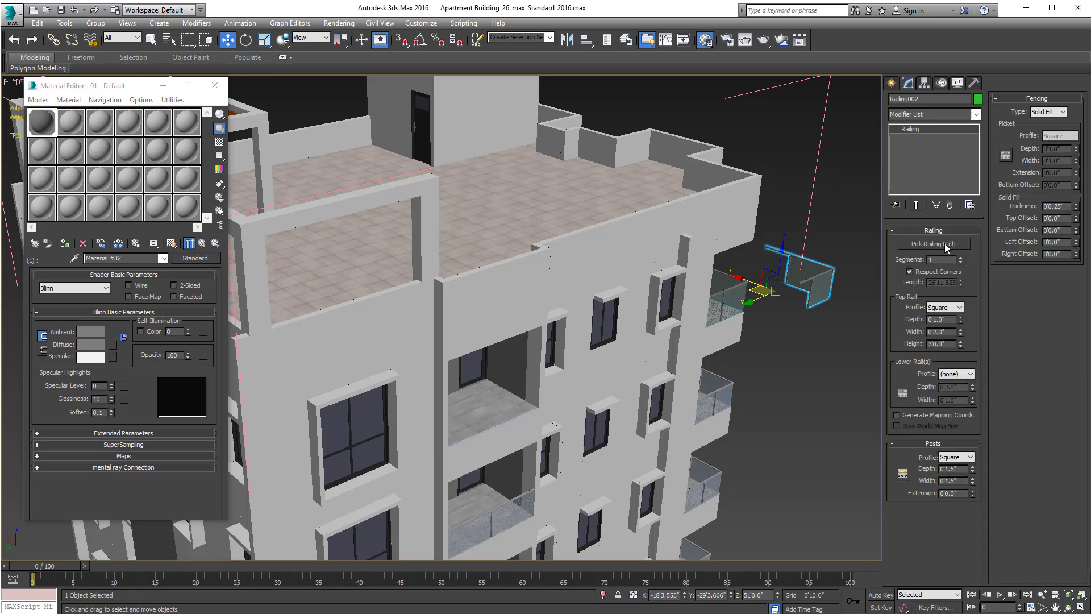
# Step: Assign the line on the recessed top balcony's outer edge as the path of the cloned railing
pyautogui.click(944, 243)
pyautogui.click(504, 419)
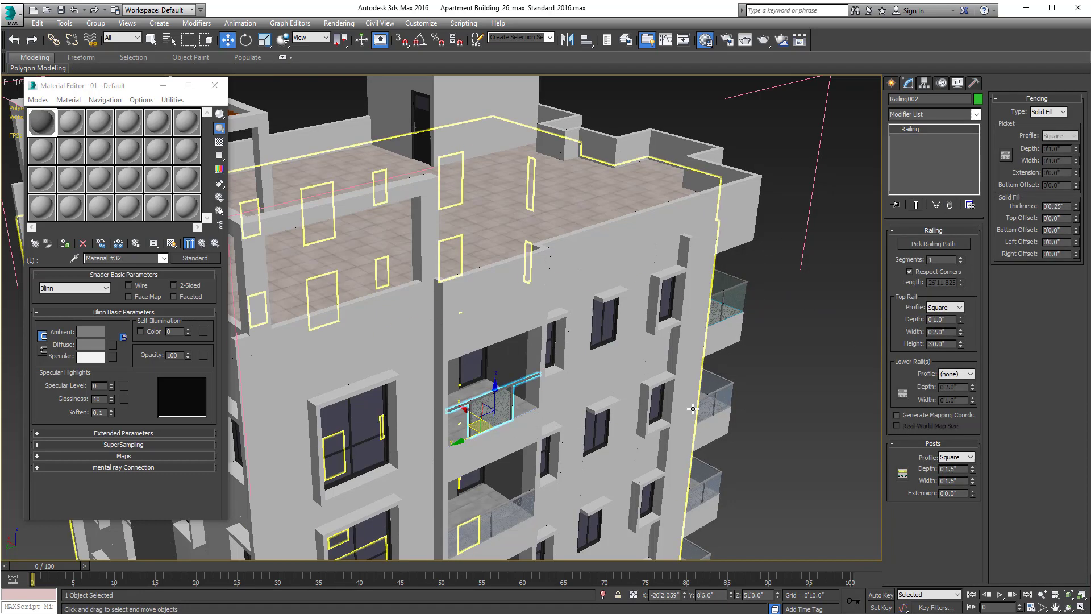
pyautogui.keyDown('alt'); pyautogui.moveTo(749, 395); pyautogui.dragTo(635, 296, button='middle'); pyautogui.keyUp('alt')
pyautogui.scroll(3, 576, 288)
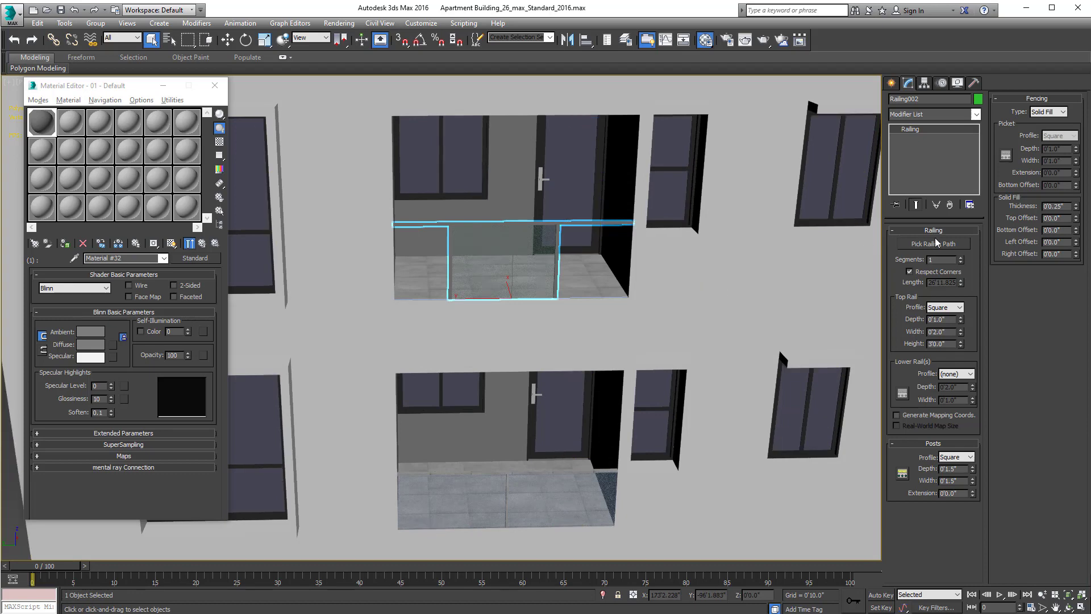
pyautogui.keyDown('alt'); pyautogui.moveTo(466, 290); pyautogui.dragTo(497, 292, button='middle'); pyautogui.keyUp('alt')
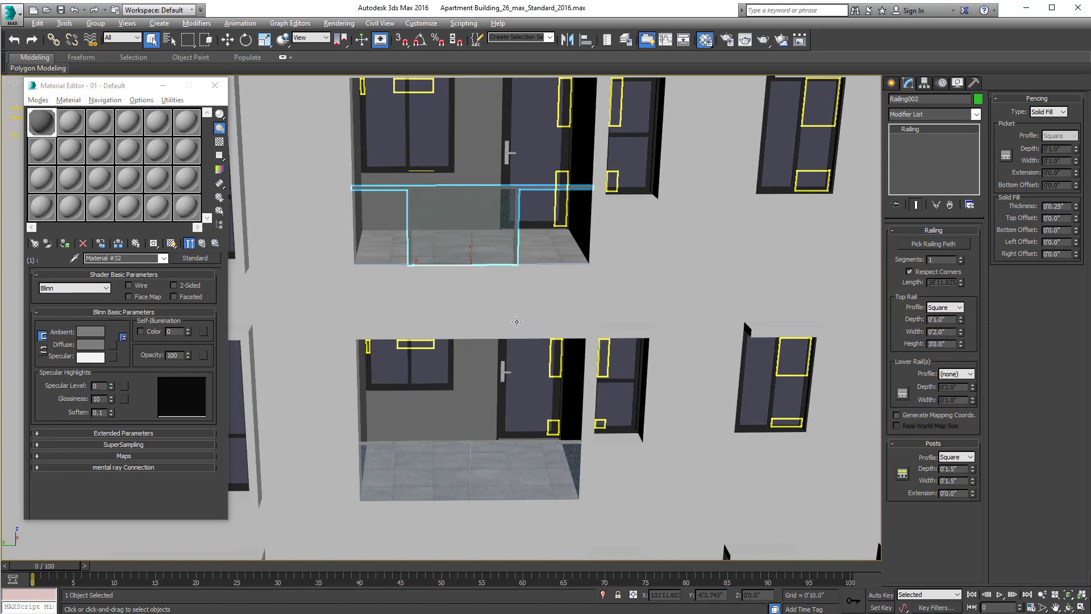
pyautogui.keyDown('alt'); pyautogui.moveTo(498, 291); pyautogui.dragTo(511, 292, button='middle'); pyautogui.keyUp('alt')
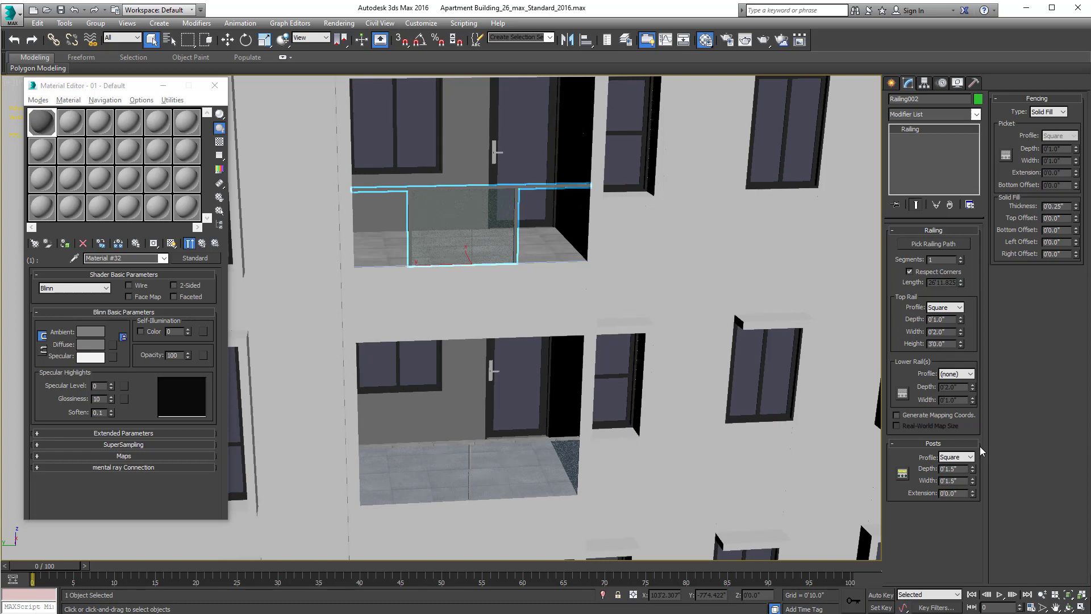
pyautogui.moveTo(694, 383); pyautogui.dragTo(696, 397, button='middle')
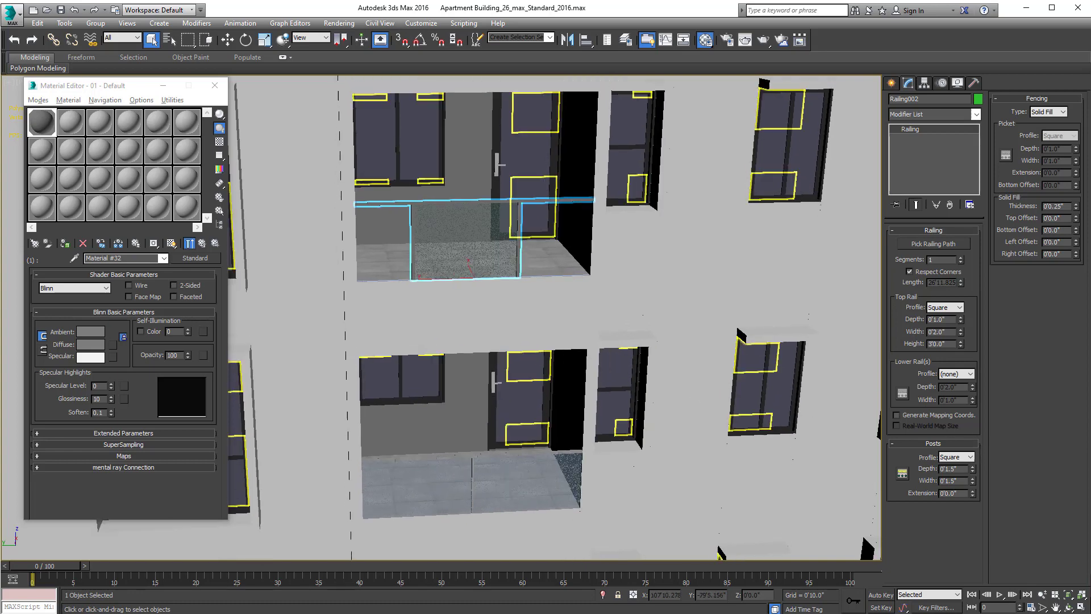
# Step: Set the railing's post spacing to a count of 1 post
pyautogui.click(902, 474)
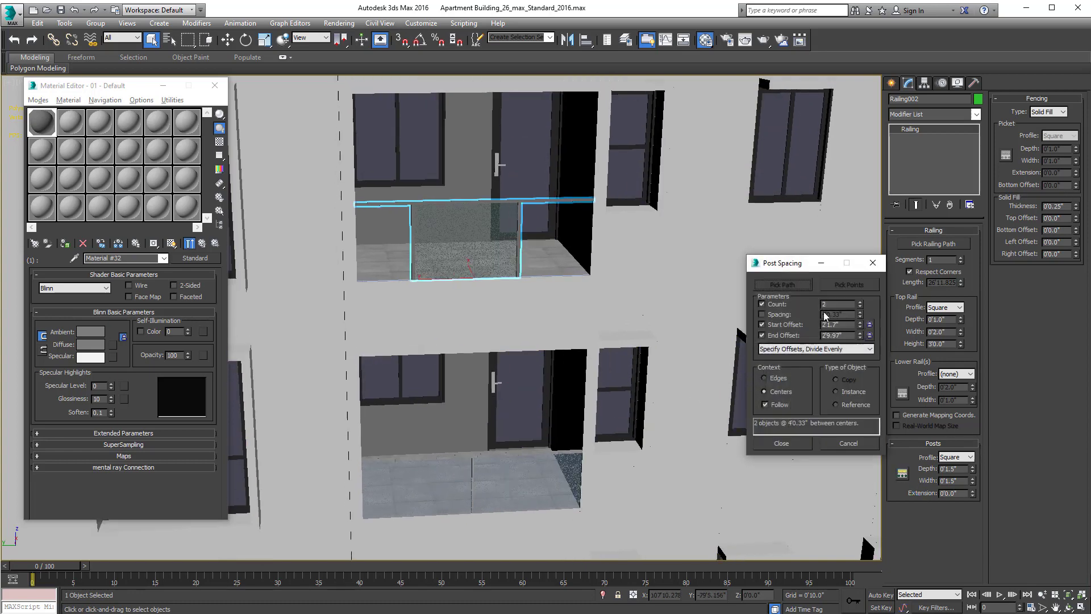
pyautogui.rightClick(860, 307)
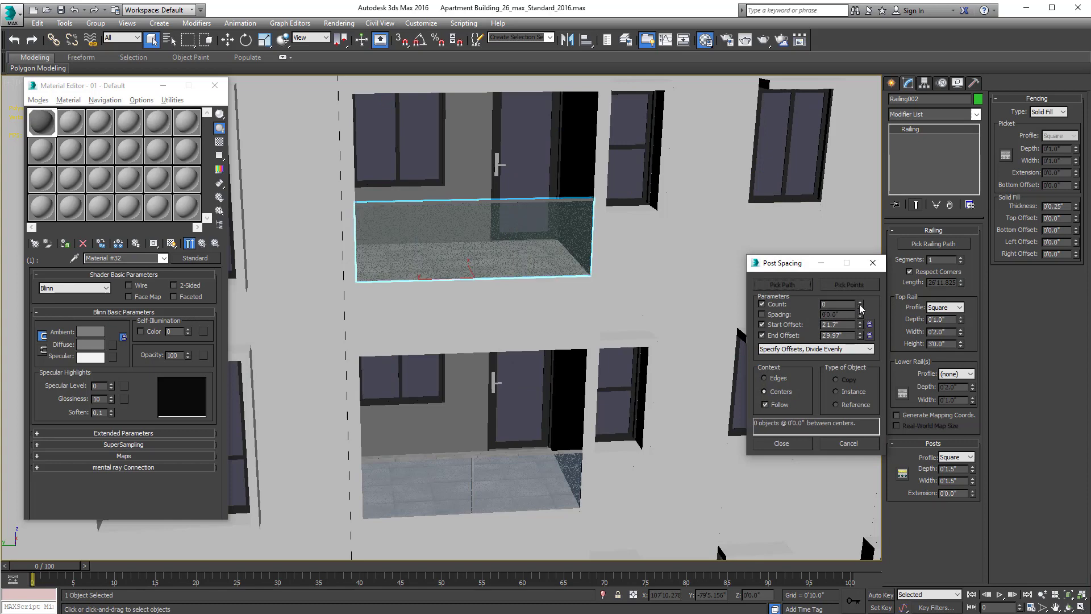
pyautogui.click(861, 303)
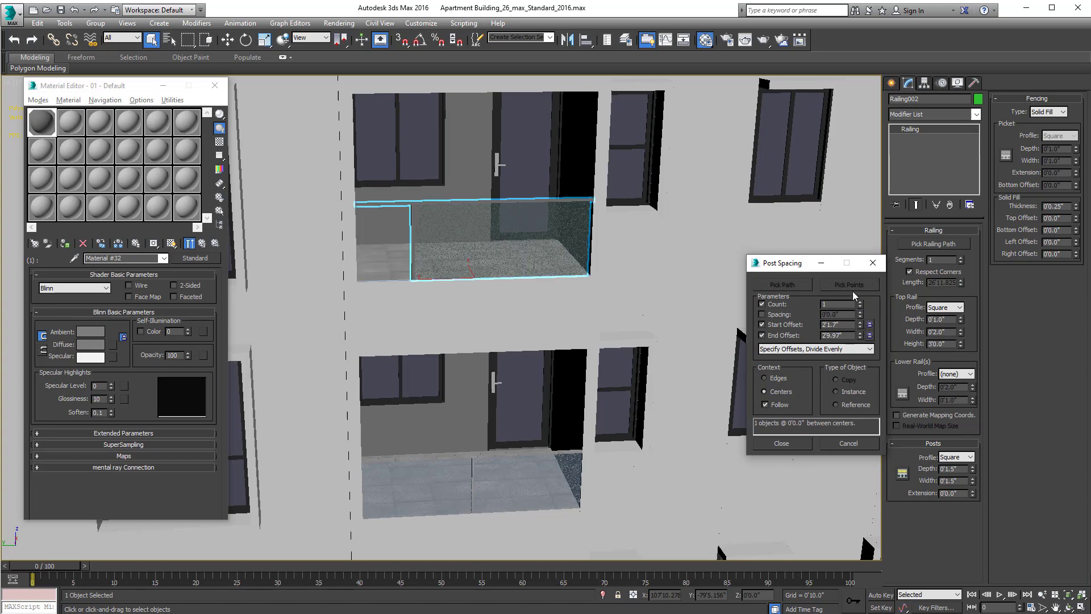
pyautogui.click(782, 443)
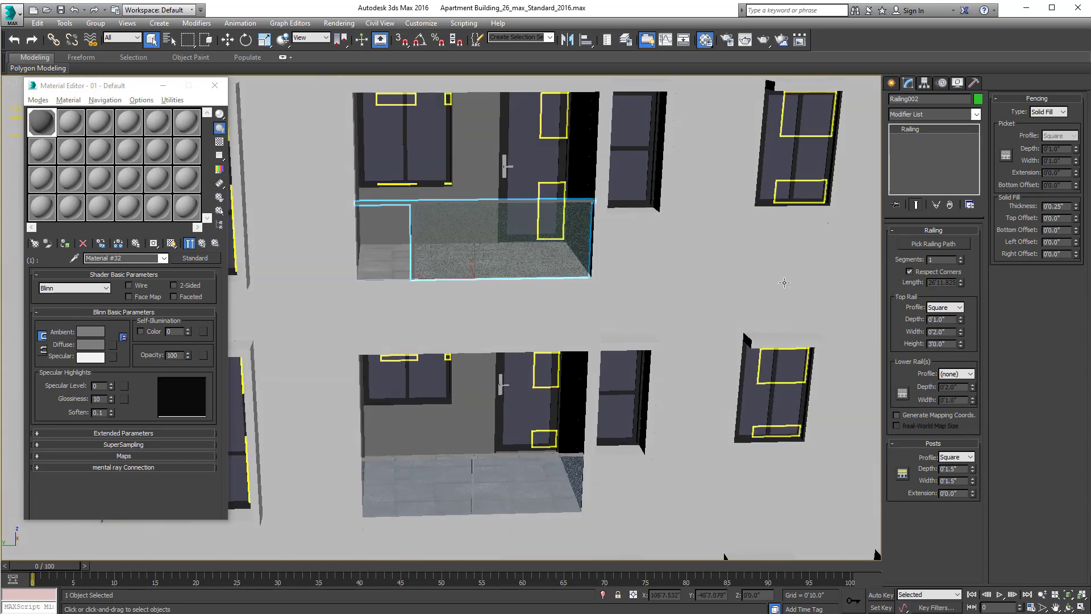
# Step: Add an Edit Poly modifier to the railing and move its single post element along Y to the balcony's middle
pyautogui.click(917, 114)
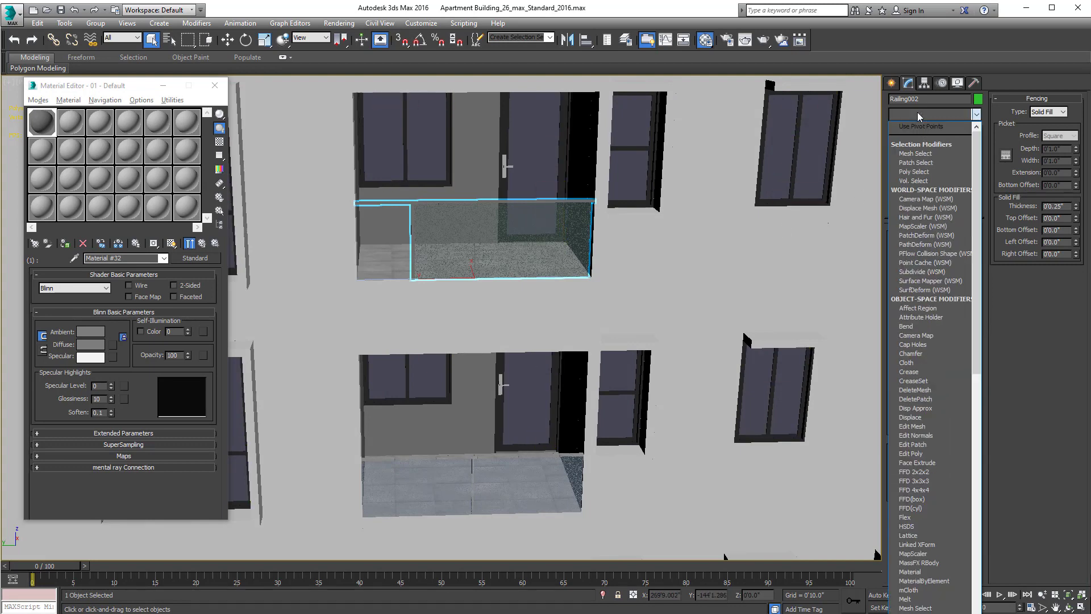
pyautogui.press('e')
pyautogui.click(912, 154)
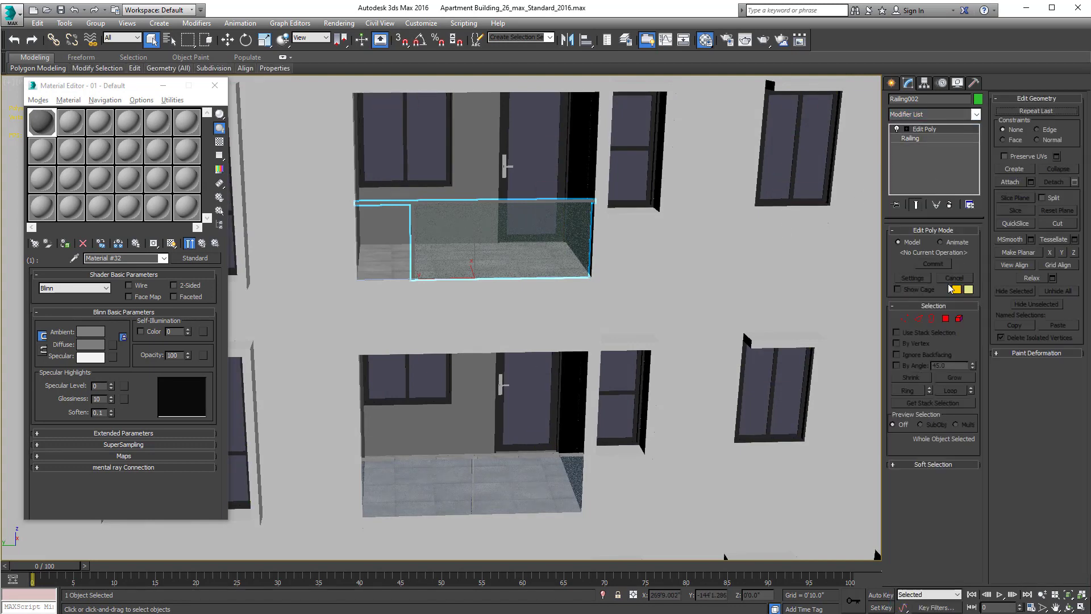
pyautogui.click(959, 320)
pyautogui.scroll(3, 426, 295)
pyautogui.click(393, 262)
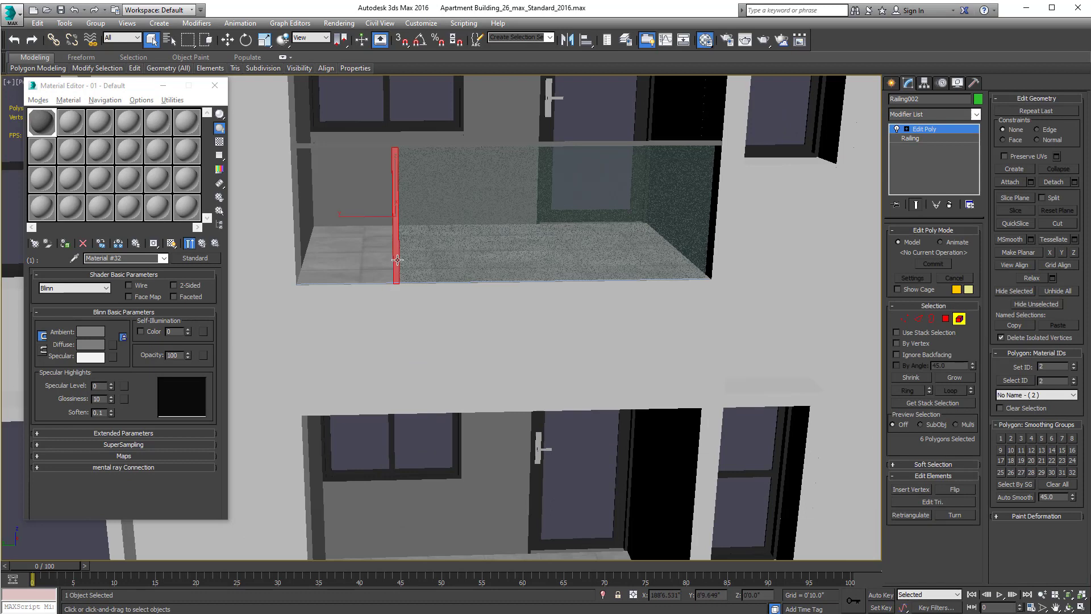
pyautogui.press('w')
pyautogui.moveTo(355, 219); pyautogui.dragTo(462, 216)
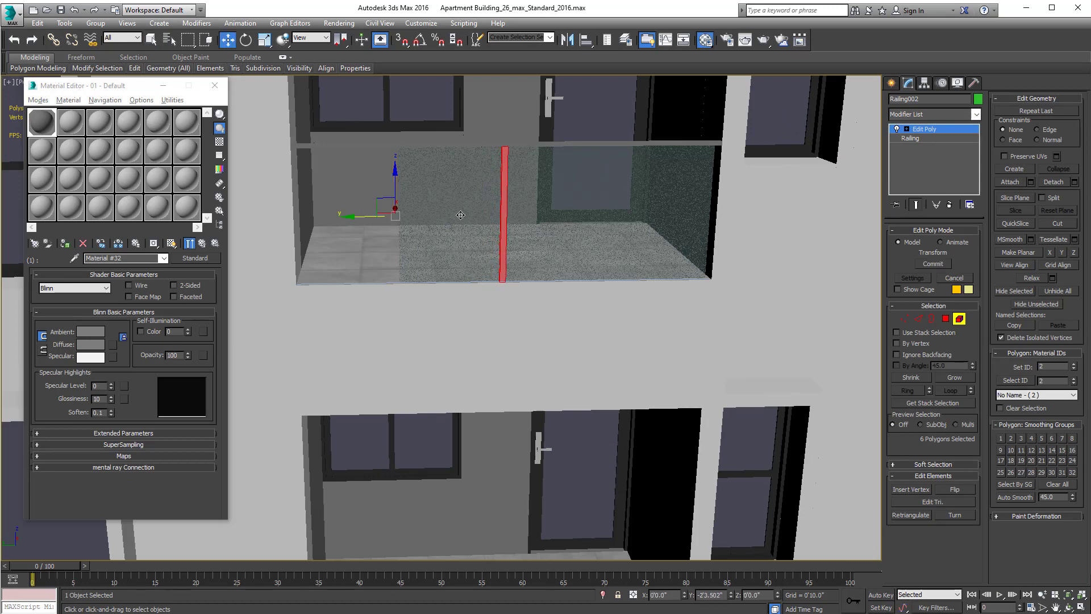
# Step: Move only the four glass-panel end vertices on the window side along Y to the side wall, leaving the top rail's vertices out
pyautogui.click(904, 319)
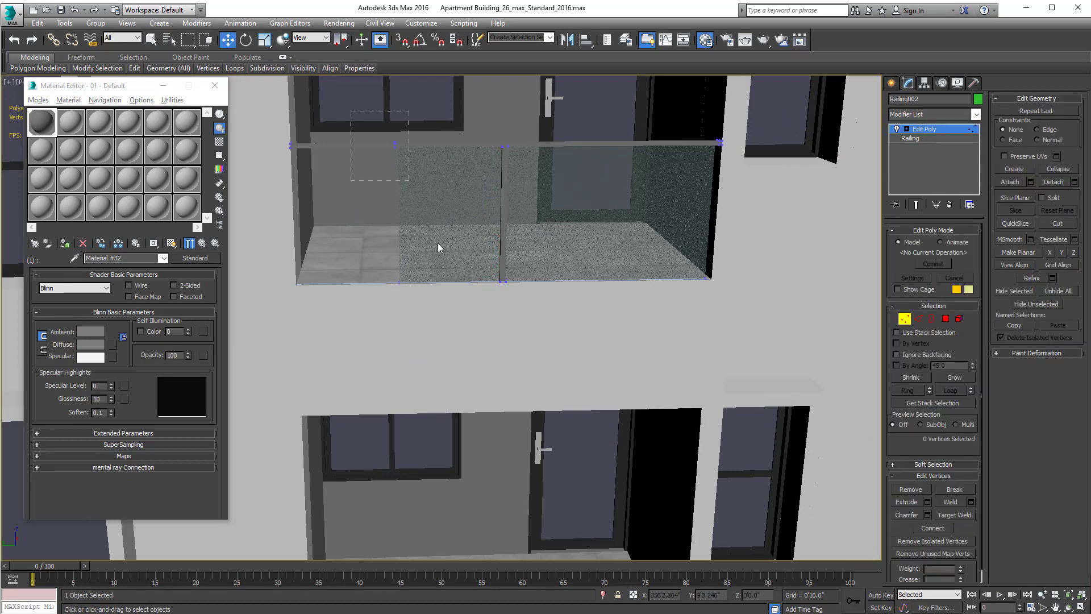
pyautogui.moveTo(449, 293); pyautogui.dragTo(449, 293)
pyautogui.moveTo(349, 181); pyautogui.dragTo(300, 183)
pyautogui.hotkey('ctrl', 'z')
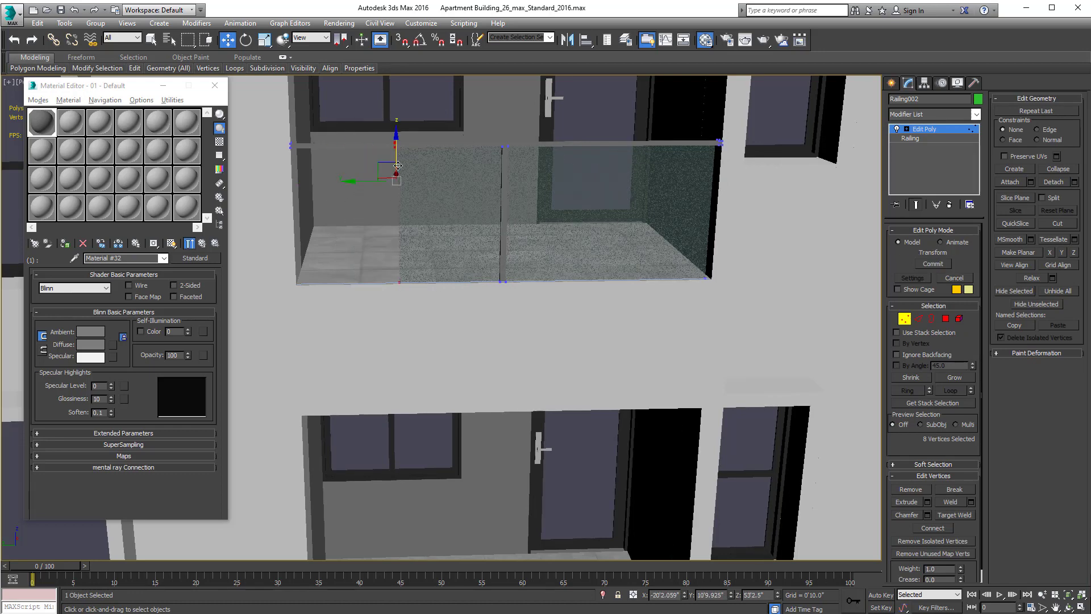
pyautogui.scroll(5, 399, 149)
pyautogui.scroll(3, 399, 155)
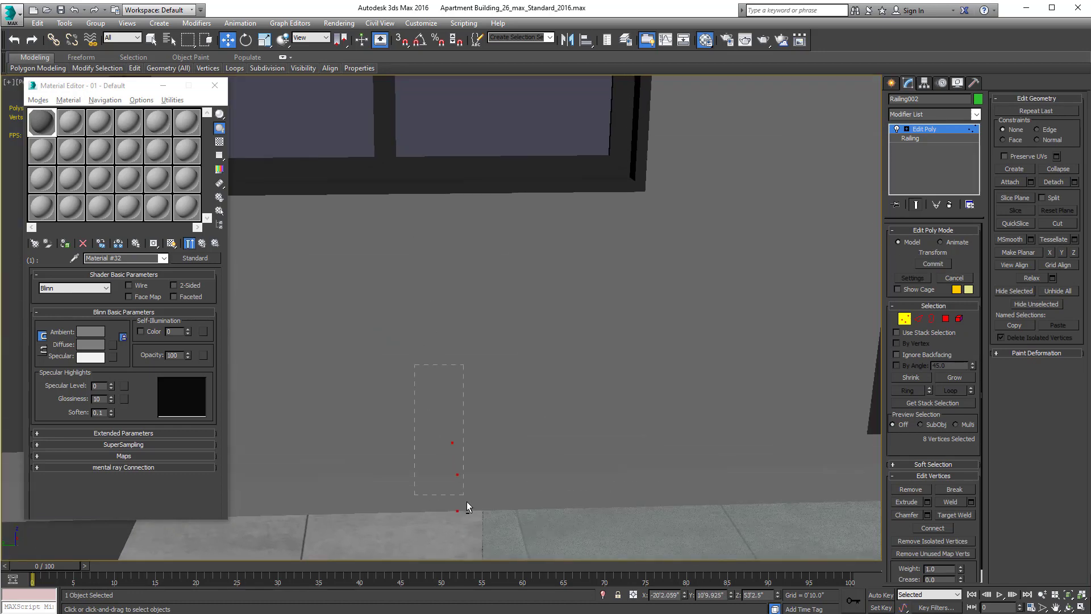
pyautogui.scroll(-6, 452, 361)
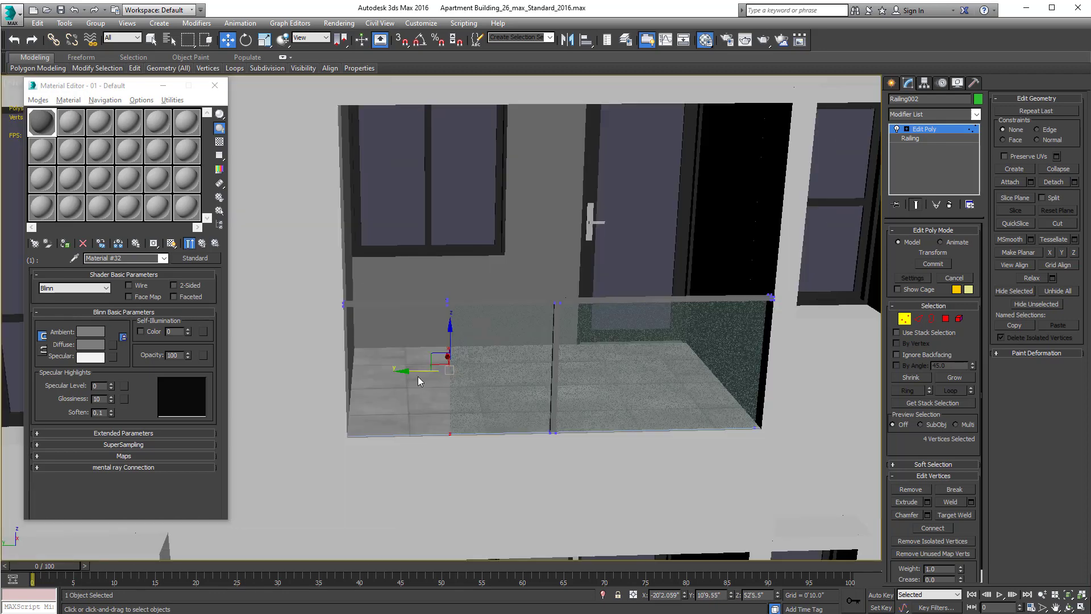
pyautogui.moveTo(417, 376); pyautogui.dragTo(307, 373)
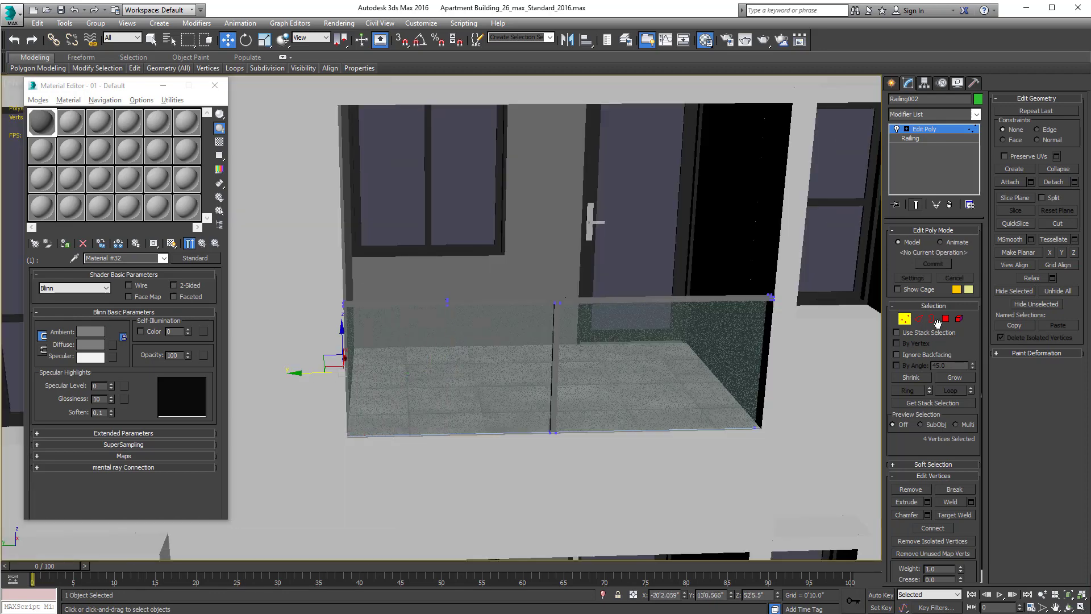
# Step: Move the glass panel's end polygon on the door side about 4.9" along Y into the side wall and leave polygon editing
pyautogui.click(945, 320)
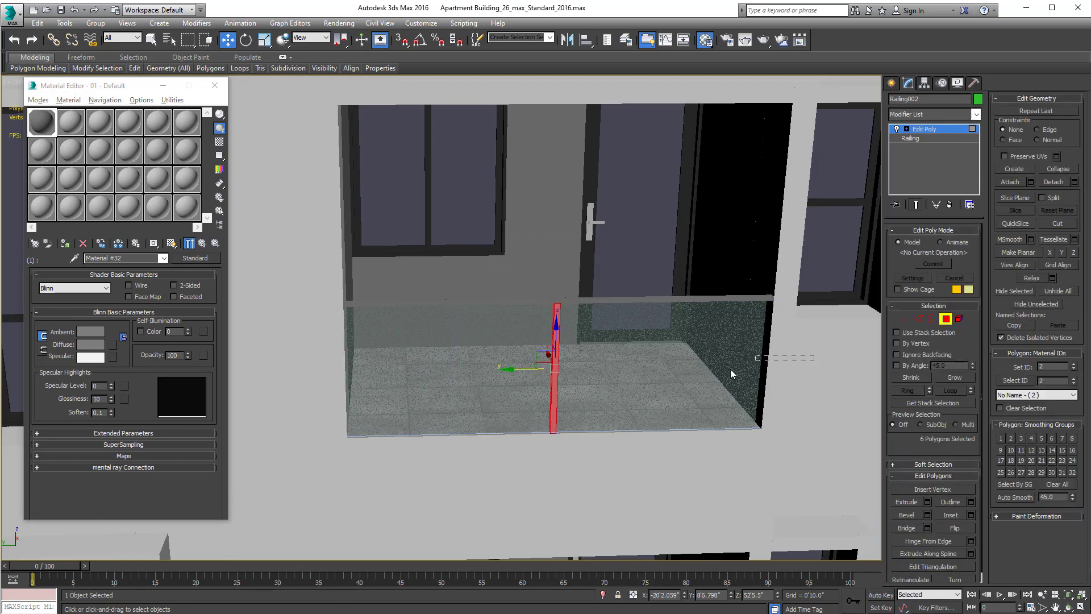
pyautogui.click(731, 369)
pyautogui.click(701, 407)
pyautogui.click(713, 370)
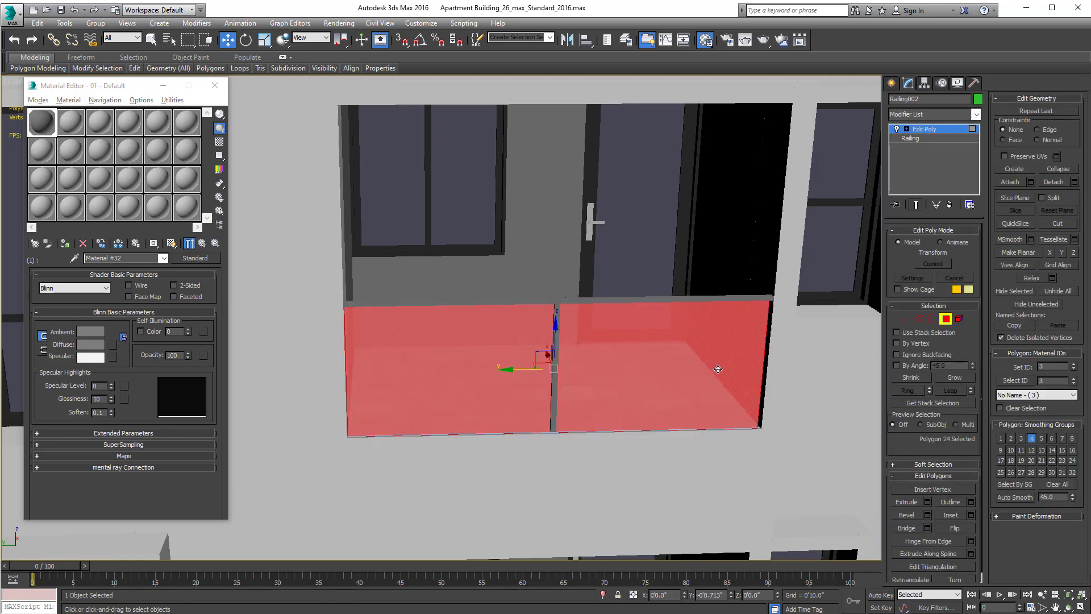
pyautogui.click(695, 339)
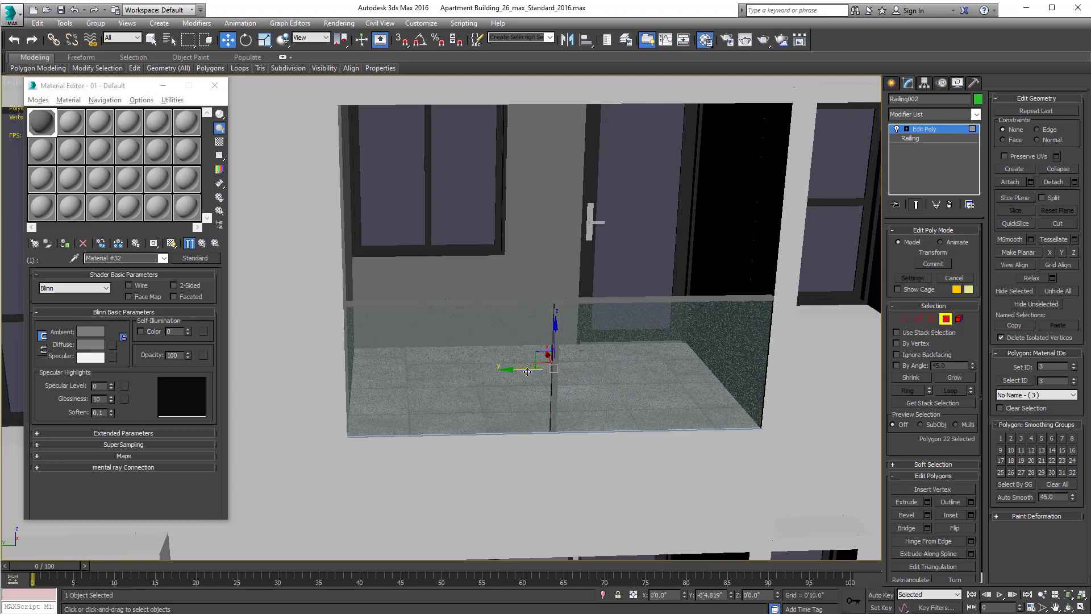
pyautogui.scroll(-3, 560, 377)
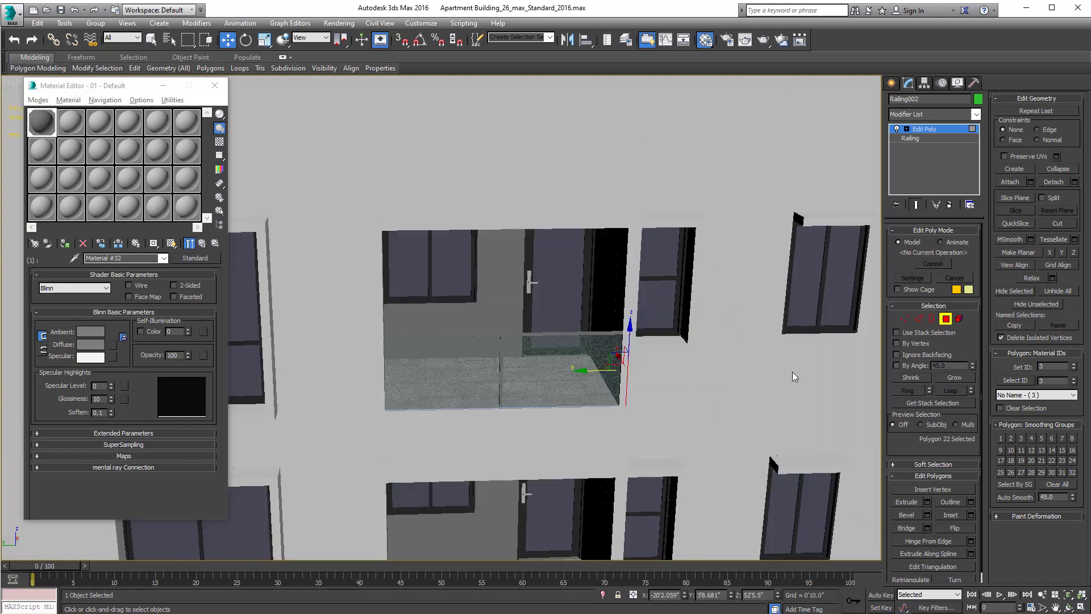
pyautogui.click(946, 318)
pyautogui.scroll(-4, 781, 362)
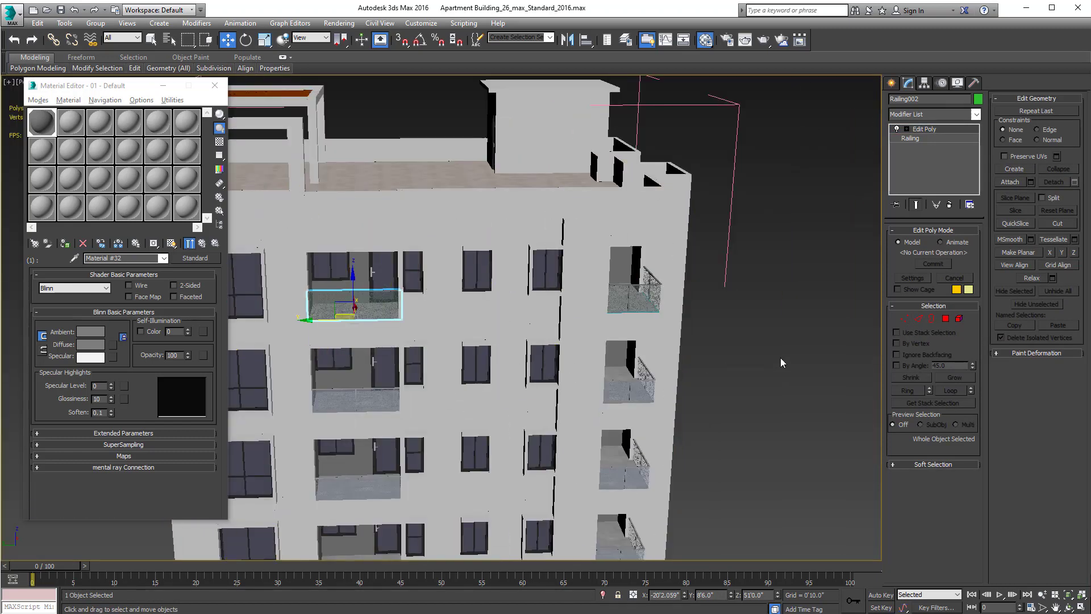
# Step: Select the building's roof object ROOF_1, isolate it, and show it in the front view
pyautogui.click(782, 362)
pyautogui.keyDown('alt'); pyautogui.moveTo(614, 412); pyautogui.dragTo(517, 384, button='middle'); pyautogui.keyUp('alt')
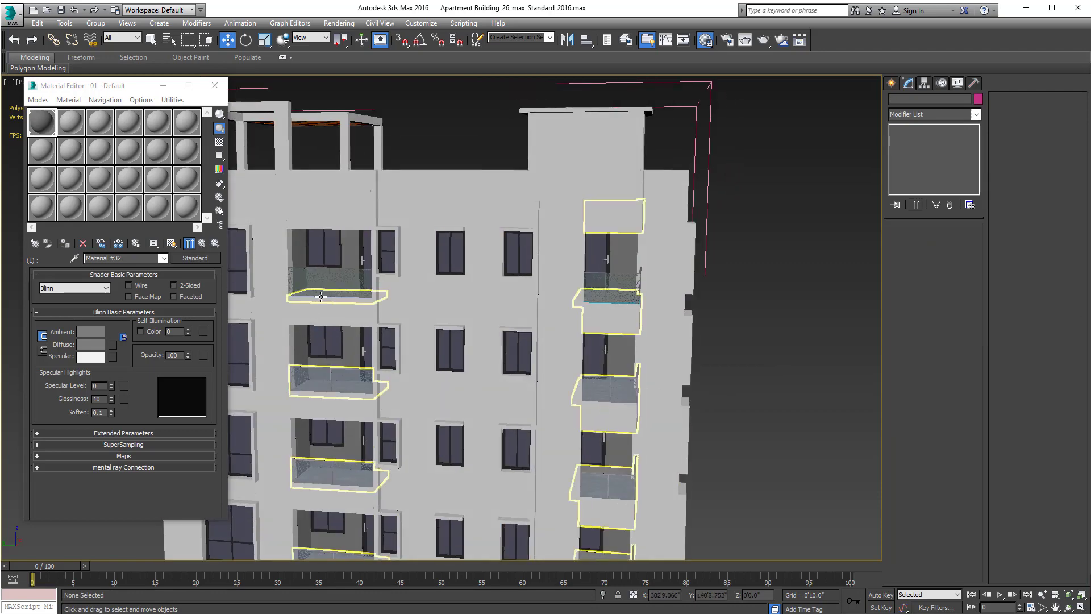
pyautogui.scroll(-6, 872, 365)
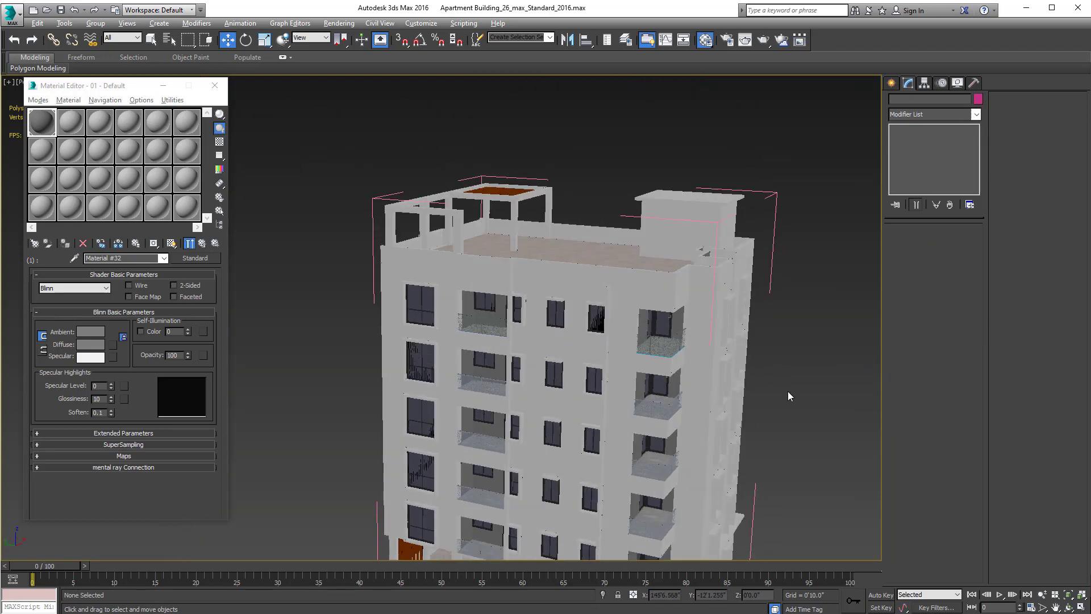
pyautogui.keyDown('alt'); pyautogui.moveTo(770, 378); pyautogui.dragTo(666, 321, button='middle'); pyautogui.keyUp('alt')
pyautogui.click(665, 322)
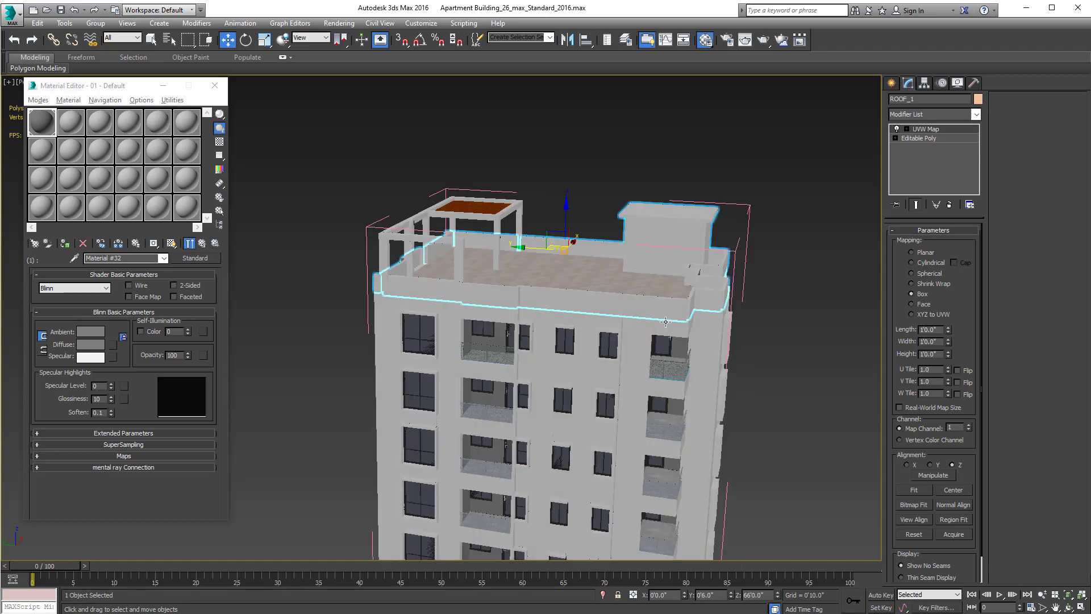
pyautogui.hotkey('alt', 'q')
pyautogui.press('f')
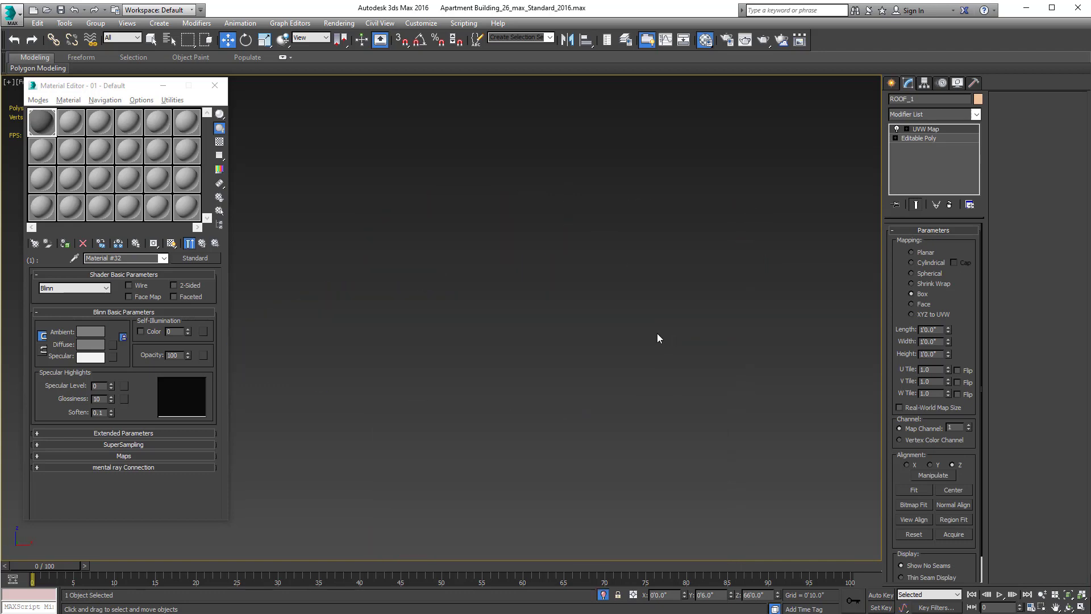
pyautogui.scroll(-4, 701, 313)
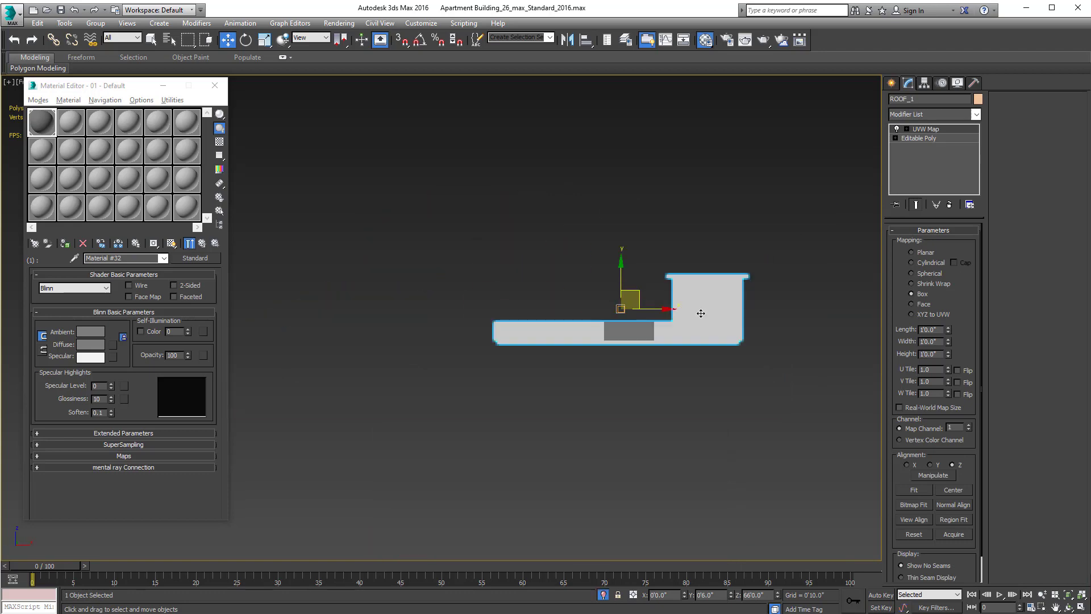
# Step: Select the top vertices of the ROOF_1 parapet and lower them about 2'8" along Z, then leave vertex editing
pyautogui.click(896, 138)
pyautogui.click(920, 146)
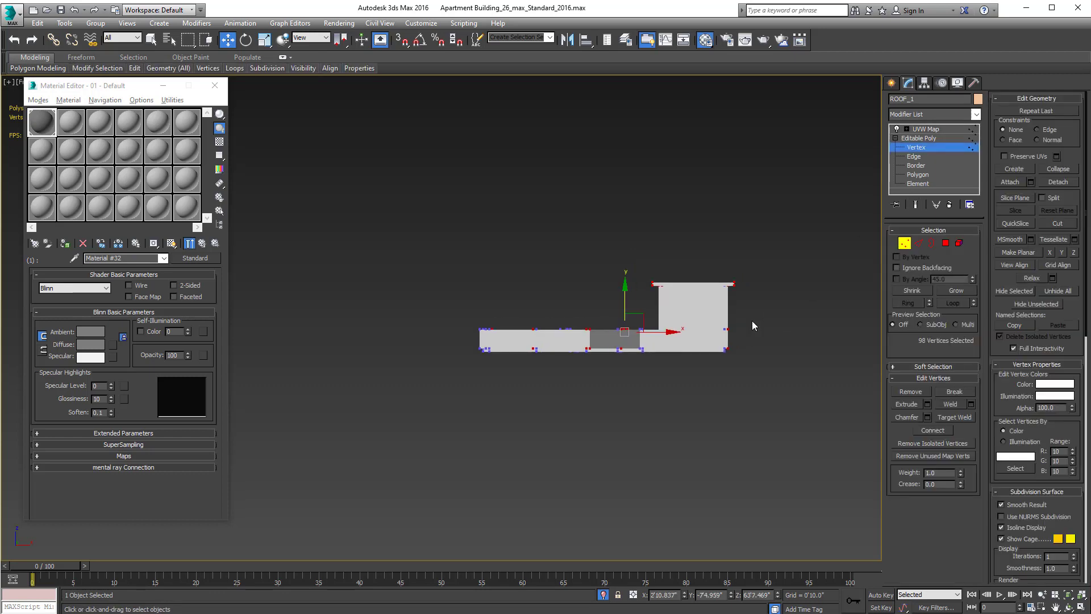
pyautogui.click(735, 316)
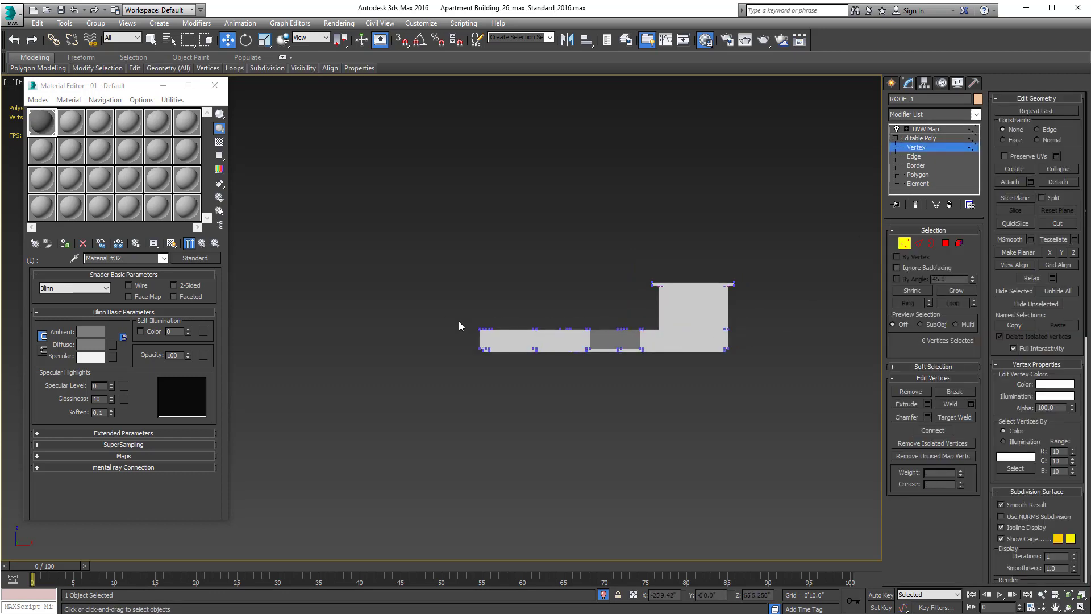
pyautogui.moveTo(780, 331); pyautogui.dragTo(779, 333)
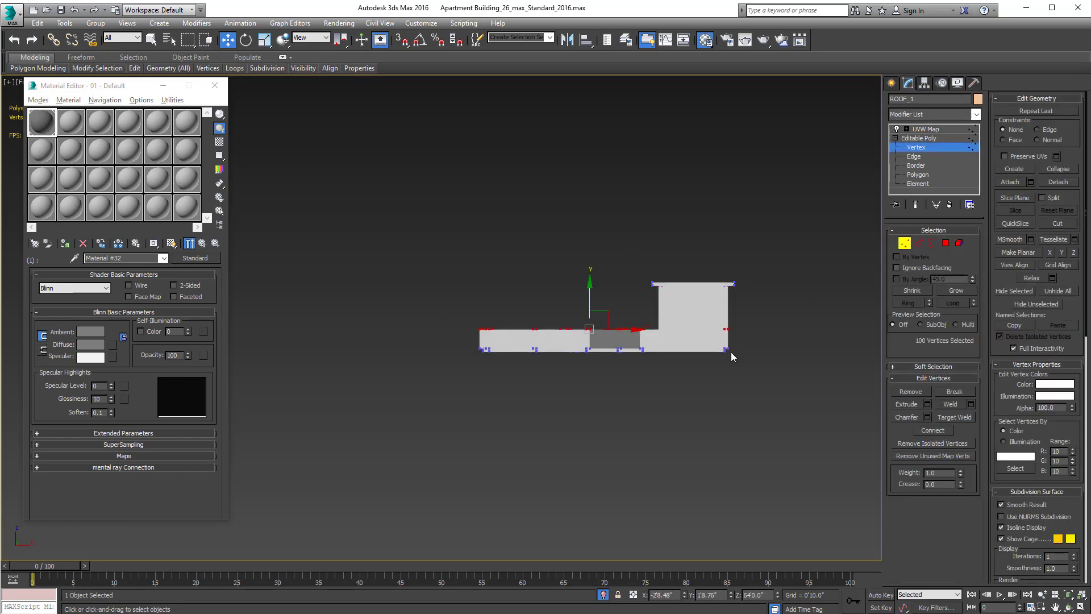
pyautogui.keyDown('alt'); pyautogui.moveTo(733, 356); pyautogui.dragTo(568, 316, button='middle'); pyautogui.keyUp('alt')
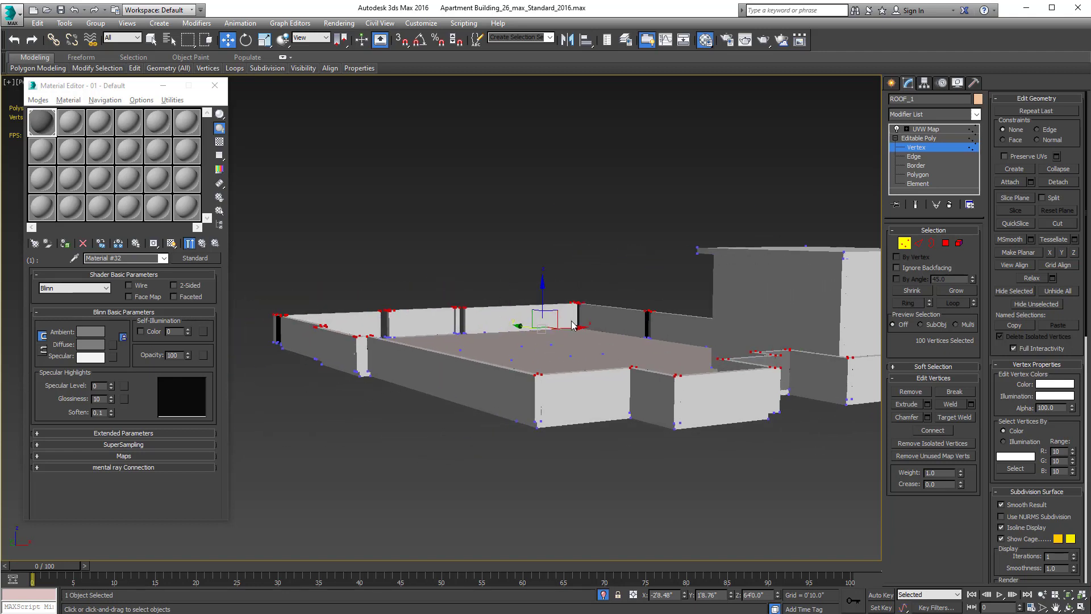
pyautogui.scroll(4, 568, 316)
pyautogui.moveTo(548, 293); pyautogui.dragTo(543, 338)
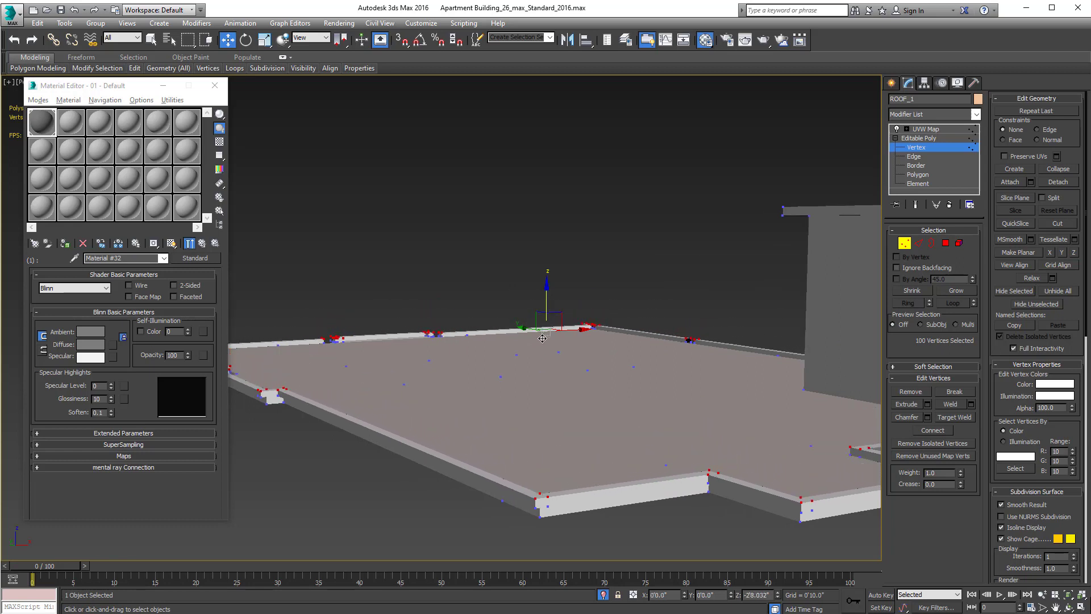
pyautogui.click(591, 301)
pyautogui.scroll(6, 612, 323)
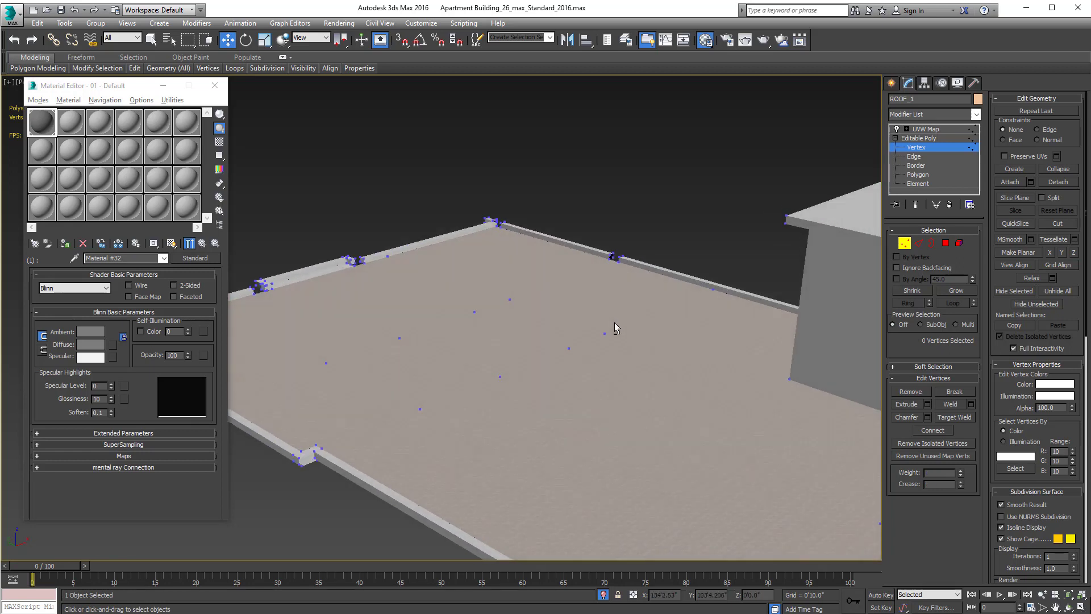
pyautogui.scroll(-5, 691, 304)
pyautogui.keyDown('alt'); pyautogui.moveTo(677, 303); pyautogui.dragTo(863, 295, button='middle'); pyautogui.keyUp('alt')
pyautogui.click(905, 243)
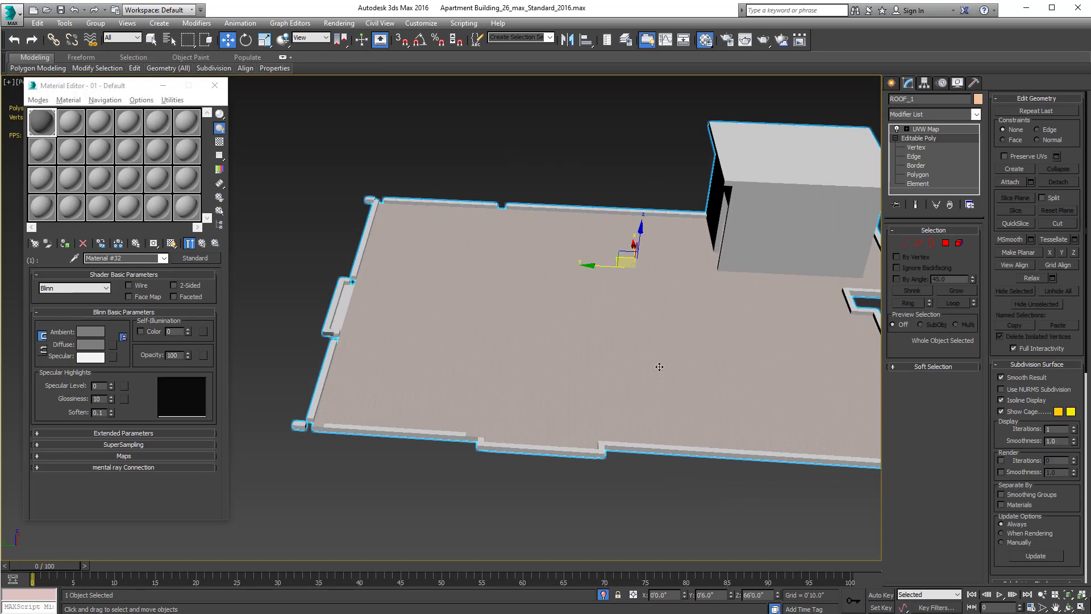
# Step: Show the whole roof in the top view and set up the Line tool with 2.5D vertex snapping
pyautogui.press('t')
pyautogui.press('z')
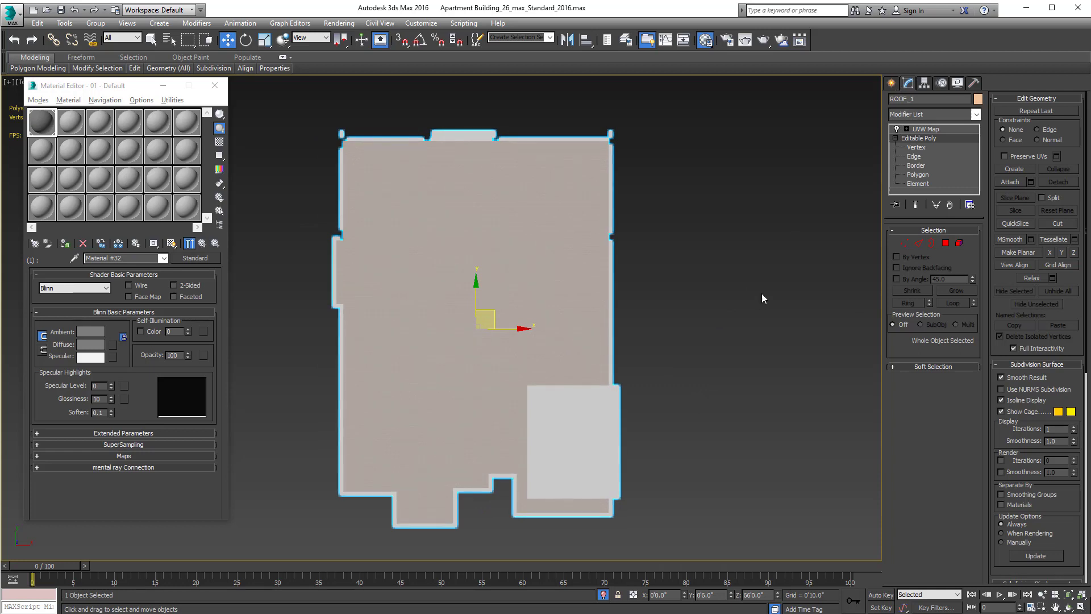
pyautogui.click(892, 86)
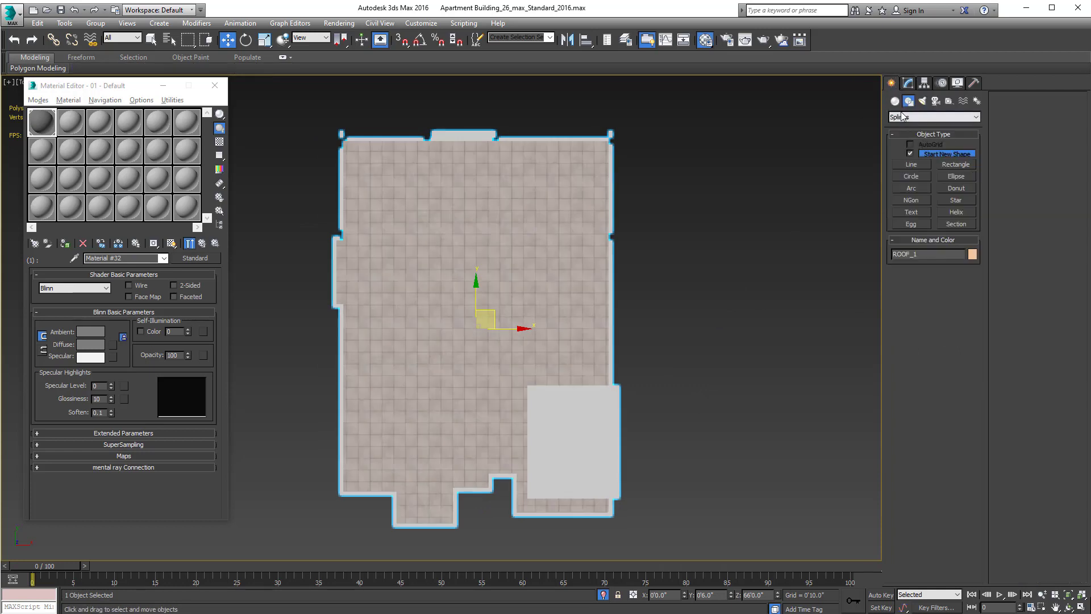
pyautogui.click(912, 164)
pyautogui.scroll(5, 629, 429)
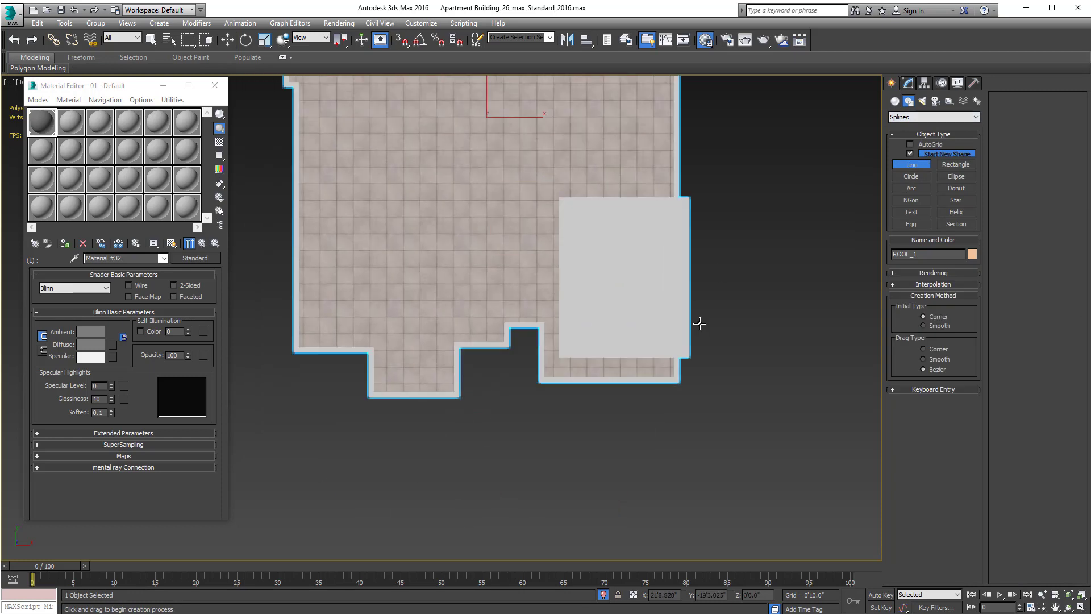
pyautogui.moveTo(767, 330); pyautogui.dragTo(773, 336, button='middle')
pyautogui.moveTo(767, 354); pyautogui.dragTo(785, 342, button='middle')
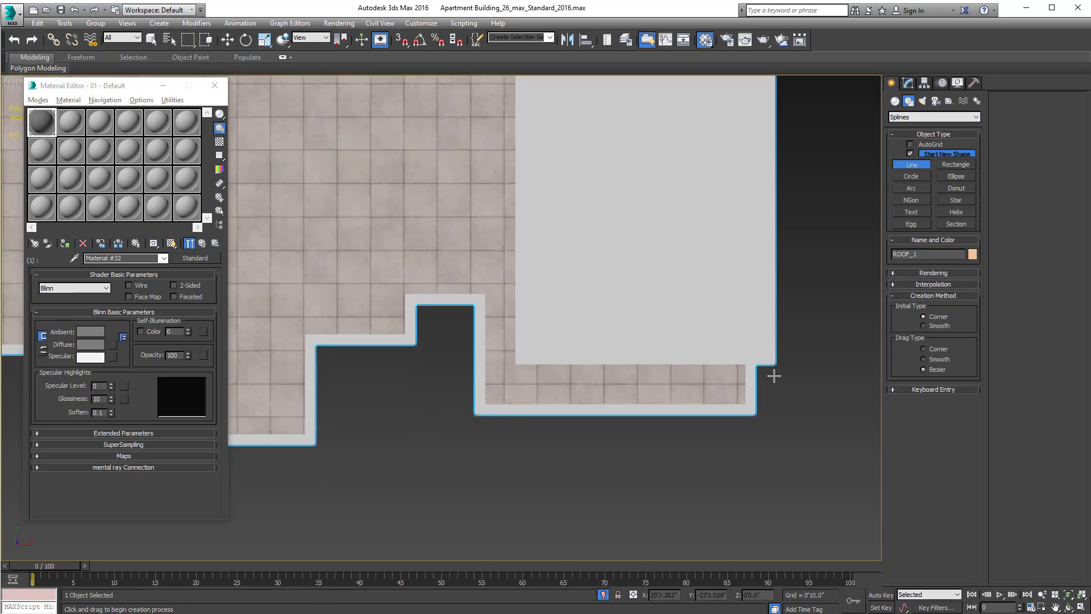
pyautogui.press('s')
pyautogui.press('s')
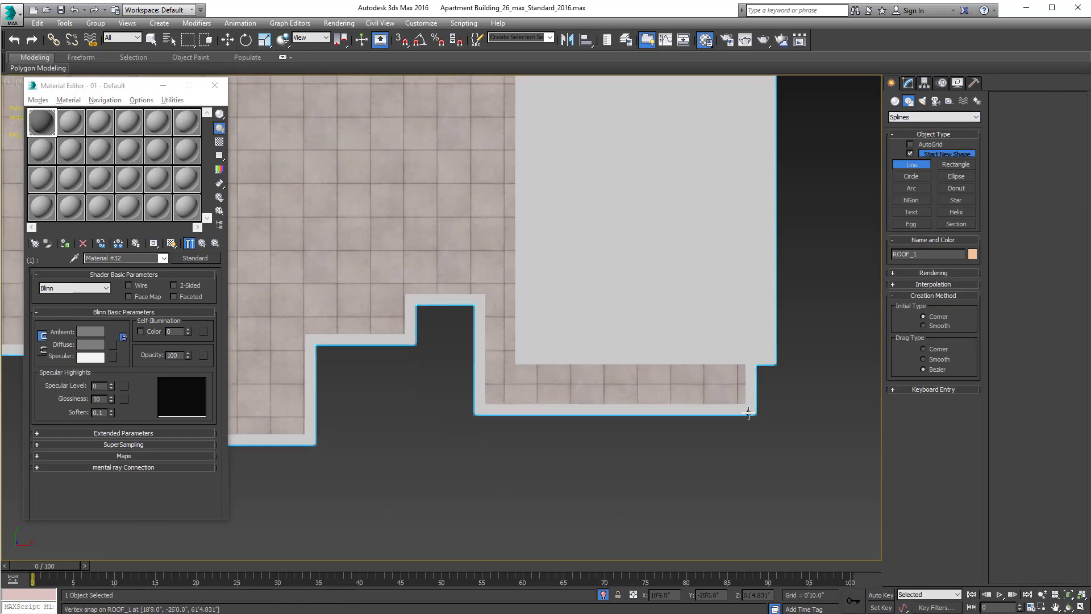
pyautogui.moveTo(402, 42); pyautogui.dragTo(405, 68)
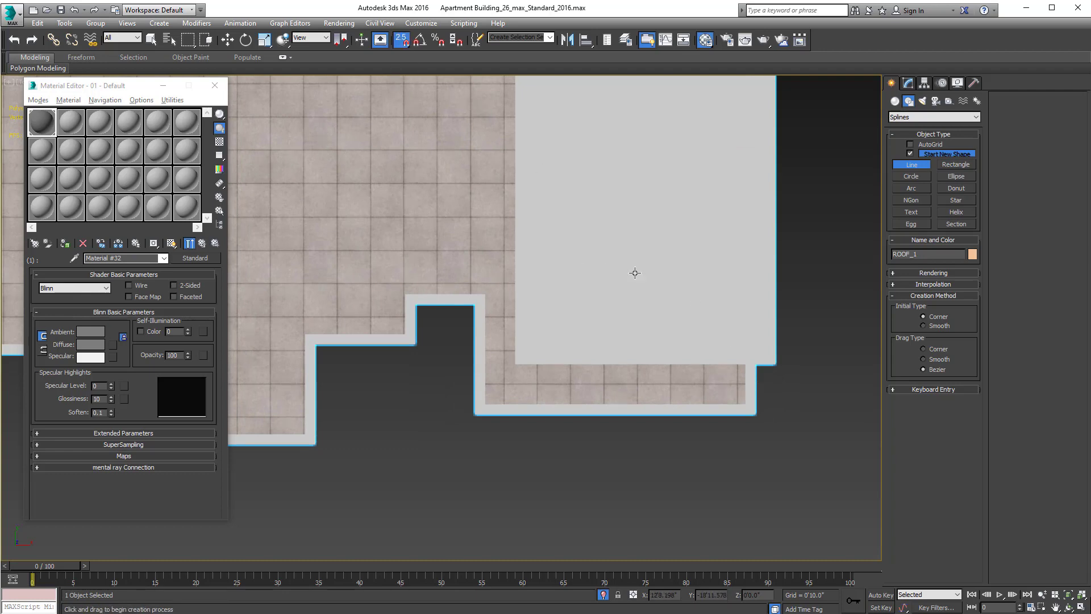
pyautogui.scroll(-4, 633, 285)
pyautogui.moveTo(717, 373); pyautogui.dragTo(696, 406, button='middle')
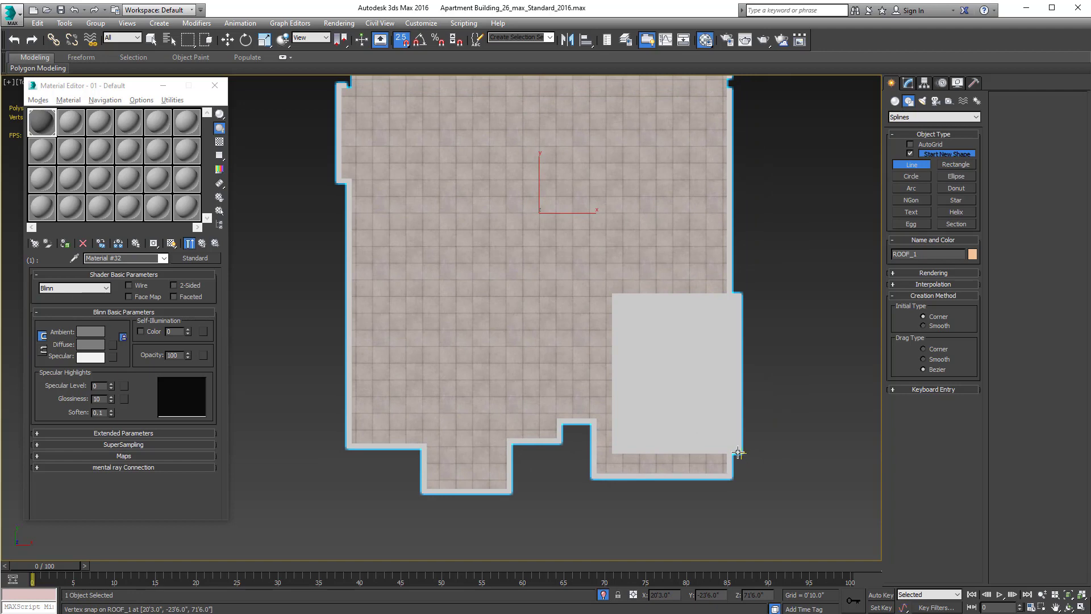
pyautogui.moveTo(822, 274); pyautogui.dragTo(797, 293, button='middle')
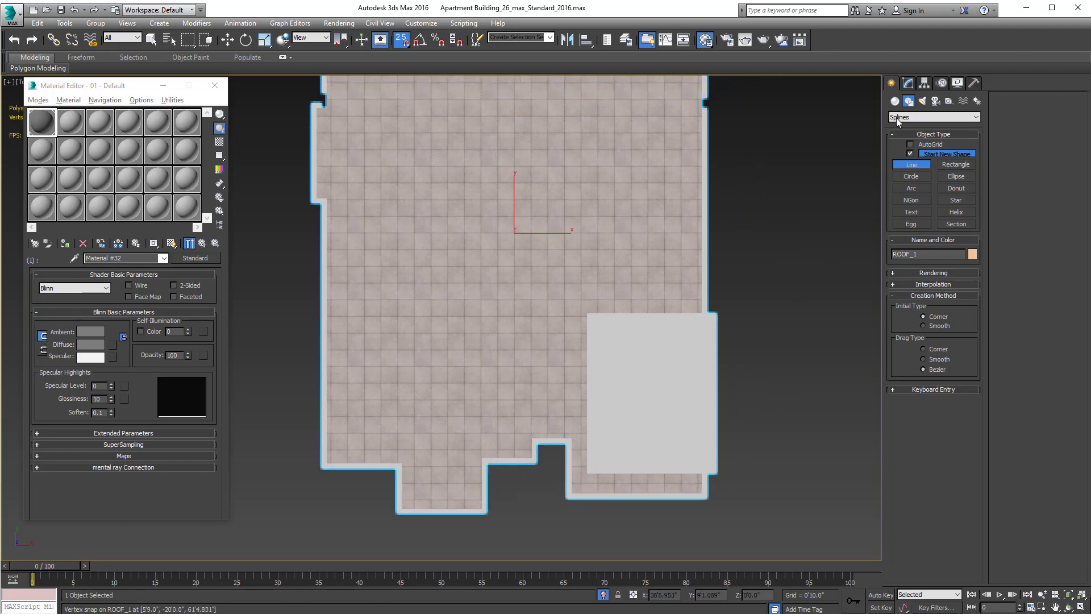
pyautogui.click(909, 83)
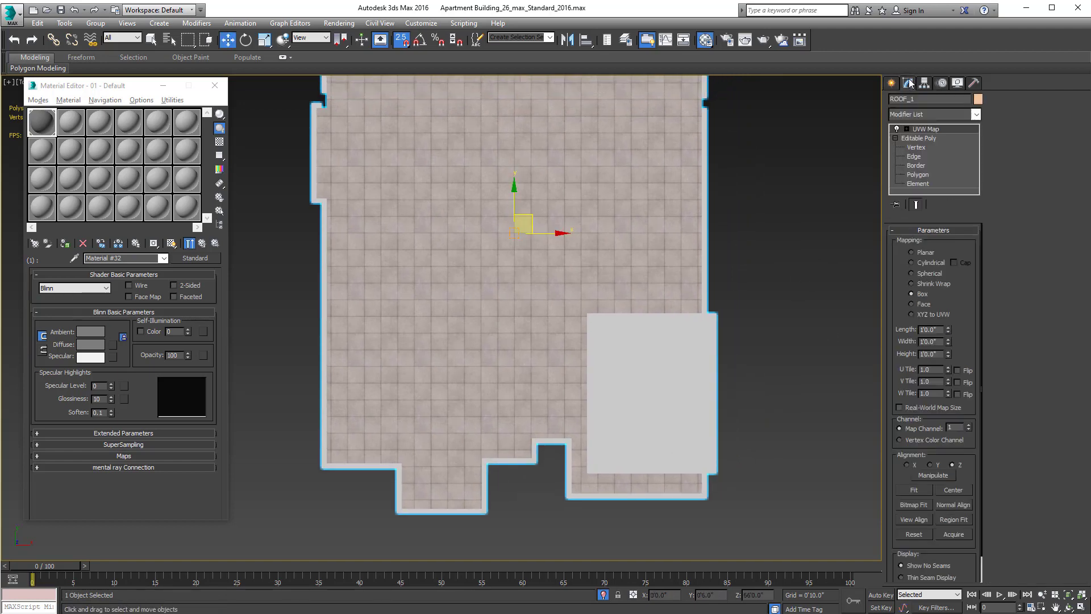
pyautogui.click(891, 82)
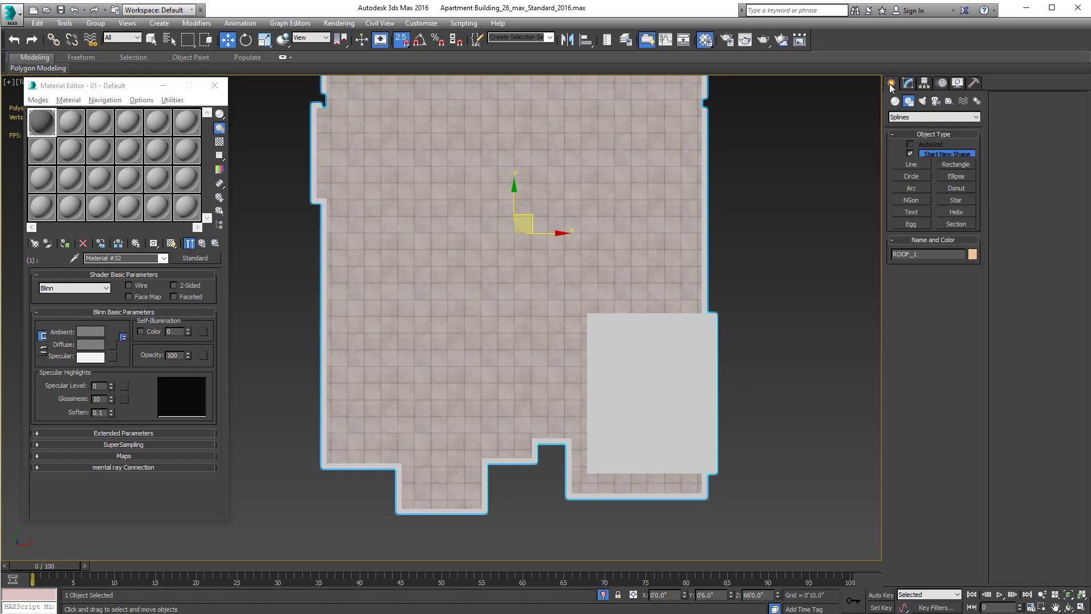
pyautogui.click(912, 164)
pyautogui.moveTo(717, 444); pyautogui.dragTo(720, 379, button='middle')
pyautogui.scroll(3, 720, 380)
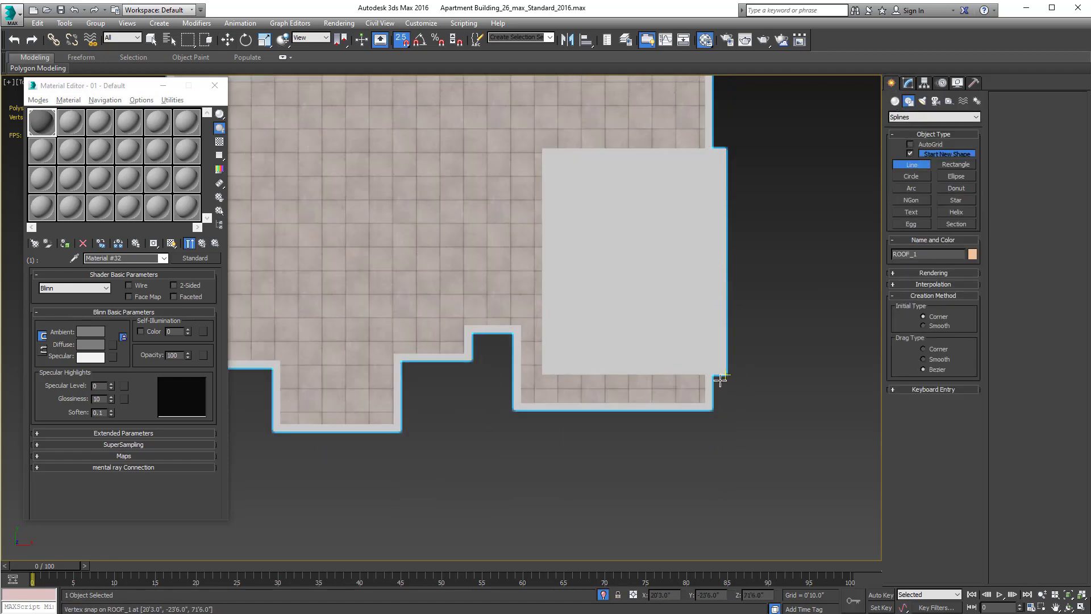
pyautogui.click(711, 410)
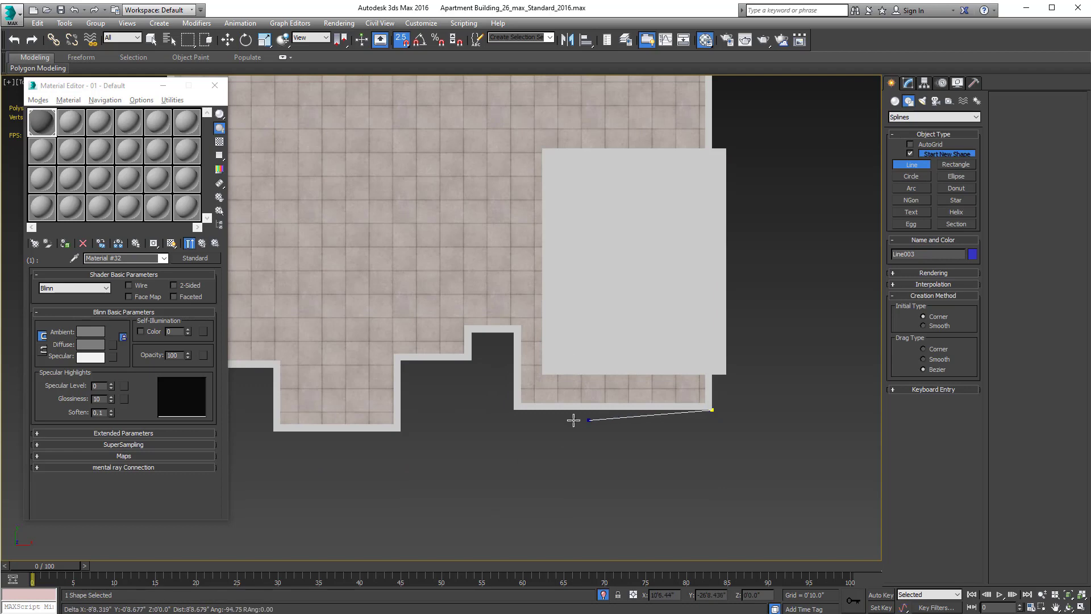
pyautogui.rightClick(511, 411)
# Step: Start a snapped corner line at the stair block's outer lower corner and trace the roof's lower edge around the narrow notch
pyautogui.scroll(2, 719, 398)
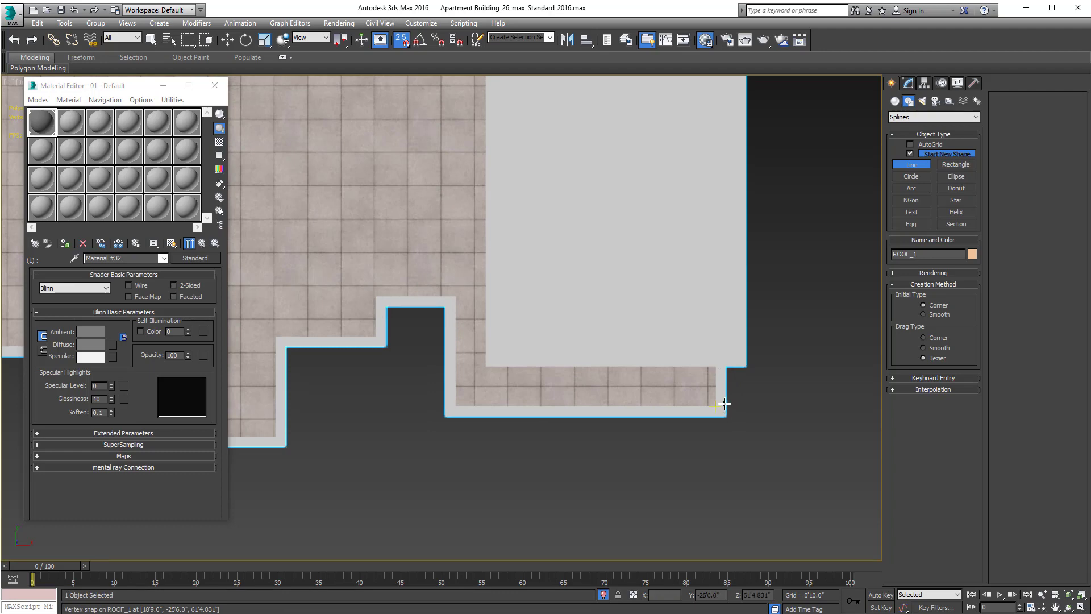
pyautogui.click(746, 366)
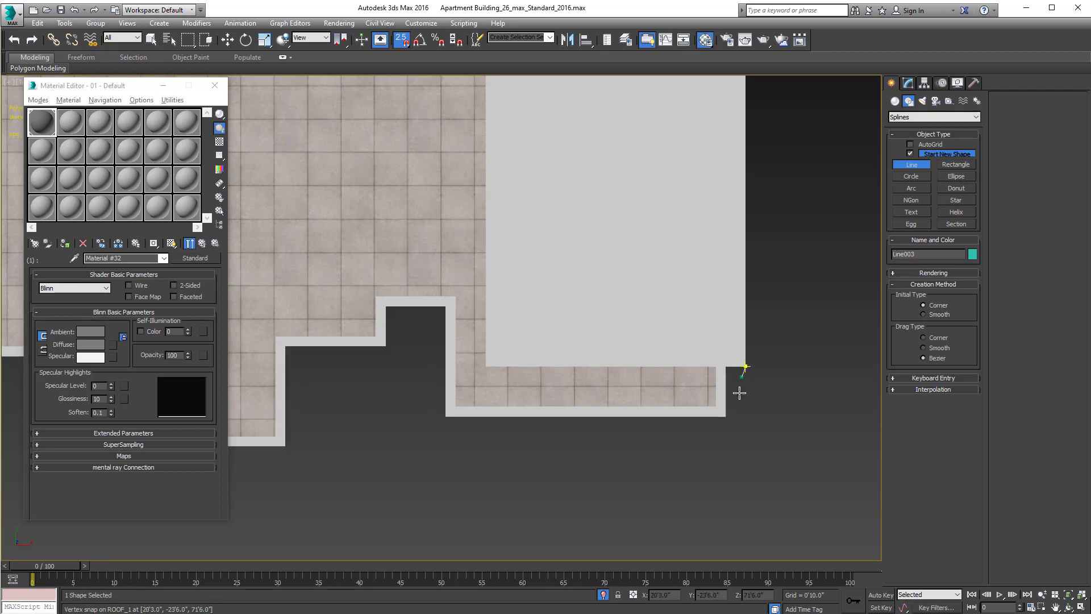
pyautogui.click(727, 416)
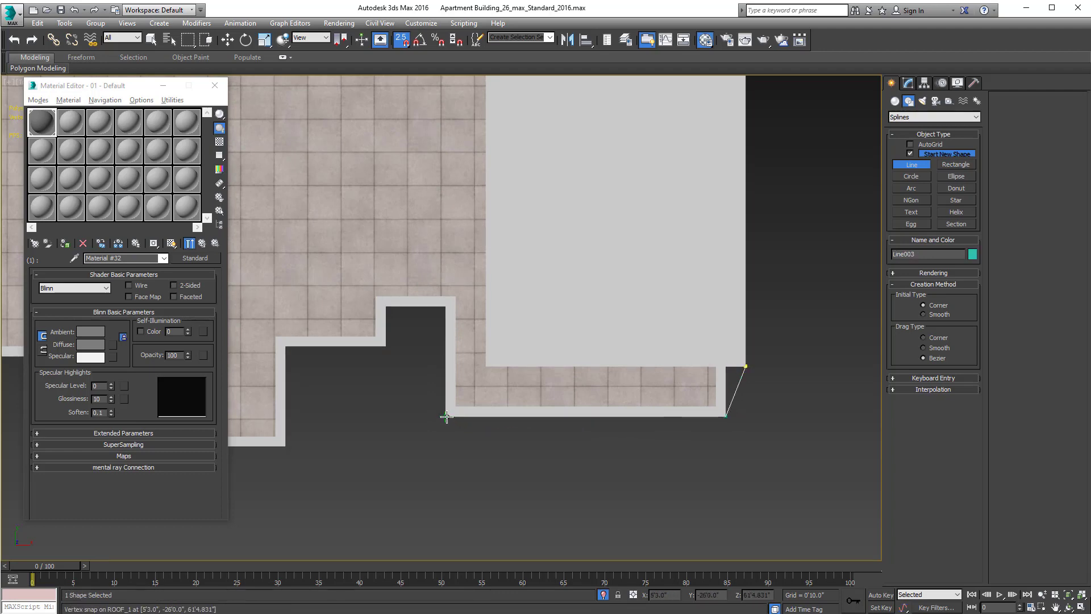
pyautogui.click(446, 415)
pyautogui.click(437, 304)
pyautogui.click(387, 308)
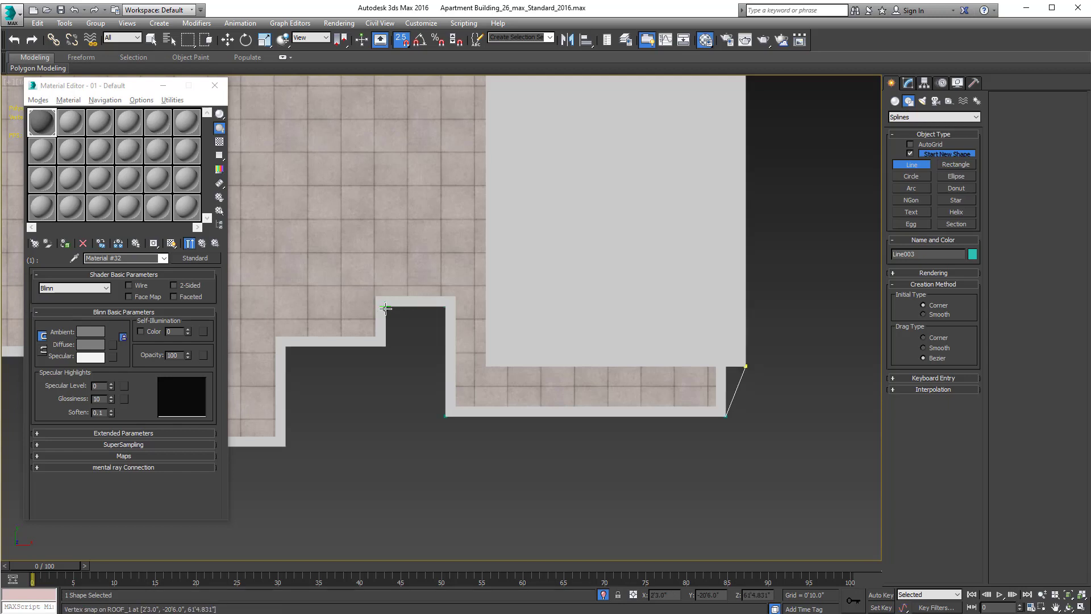
pyautogui.click(386, 346)
pyautogui.click(285, 347)
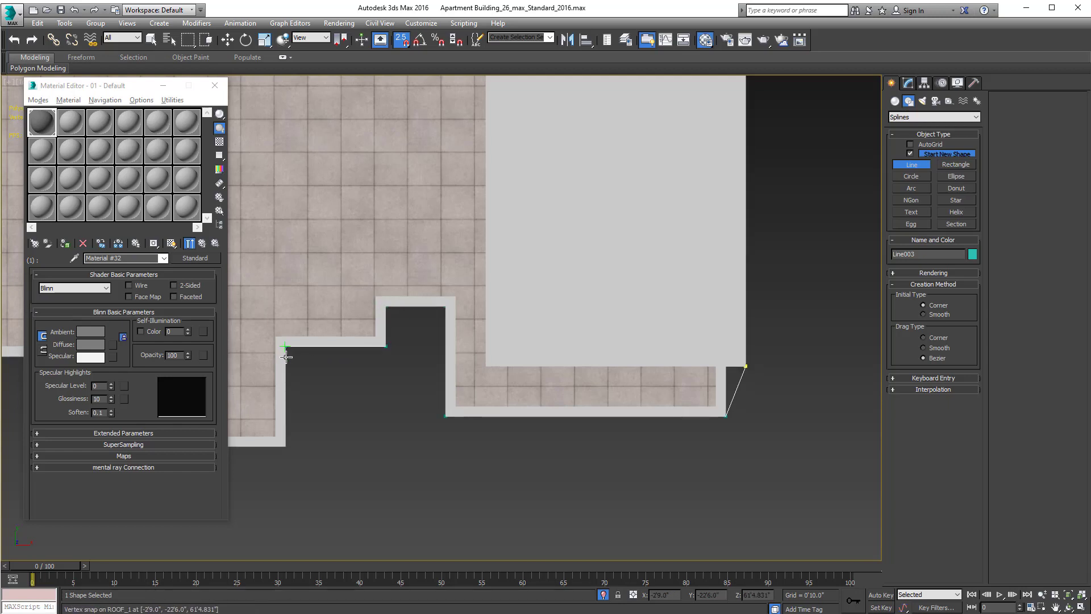
# Step: Continue the line around the roof's lower projection to the outer lower-left corner of the parapet
pyautogui.moveTo(283, 353); pyautogui.dragTo(732, 304, button='middle')
pyautogui.click(732, 400)
pyautogui.click(555, 397)
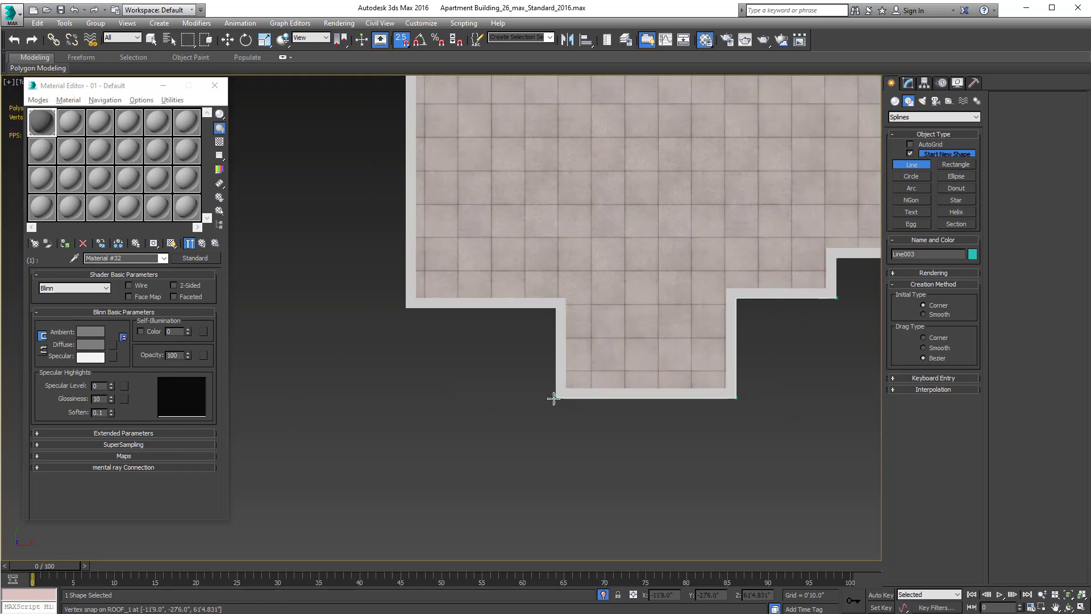
pyautogui.click(552, 307)
pyautogui.click(402, 309)
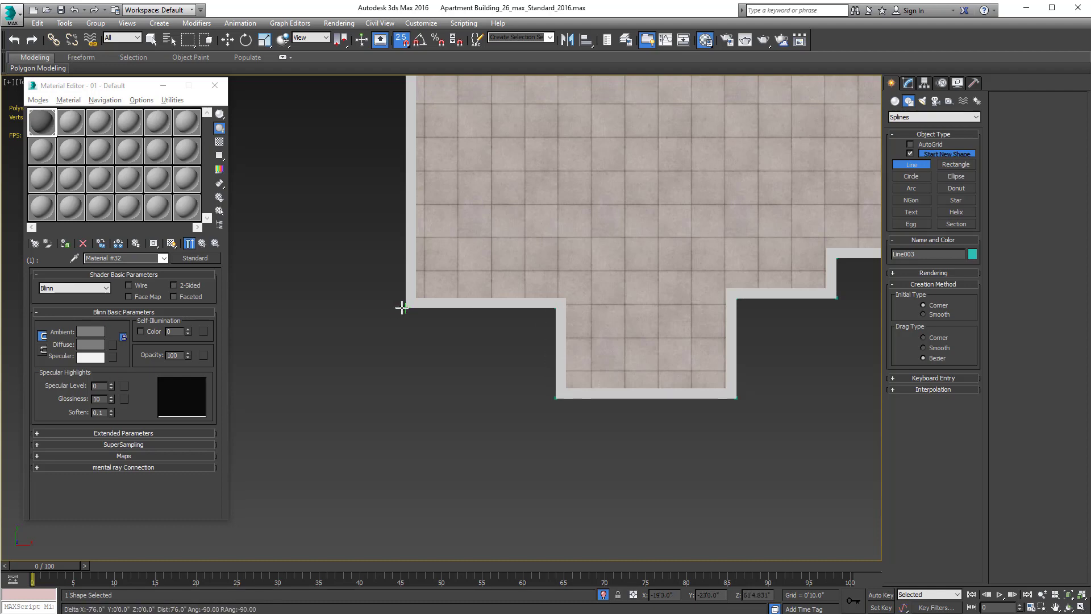
# Step: Trace the line up the roof's left side, around the shallow side projection and its notch
pyautogui.moveTo(444, 238); pyautogui.dragTo(450, 484, button='middle')
pyautogui.scroll(-5, 450, 484)
pyautogui.scroll(5, 436, 424)
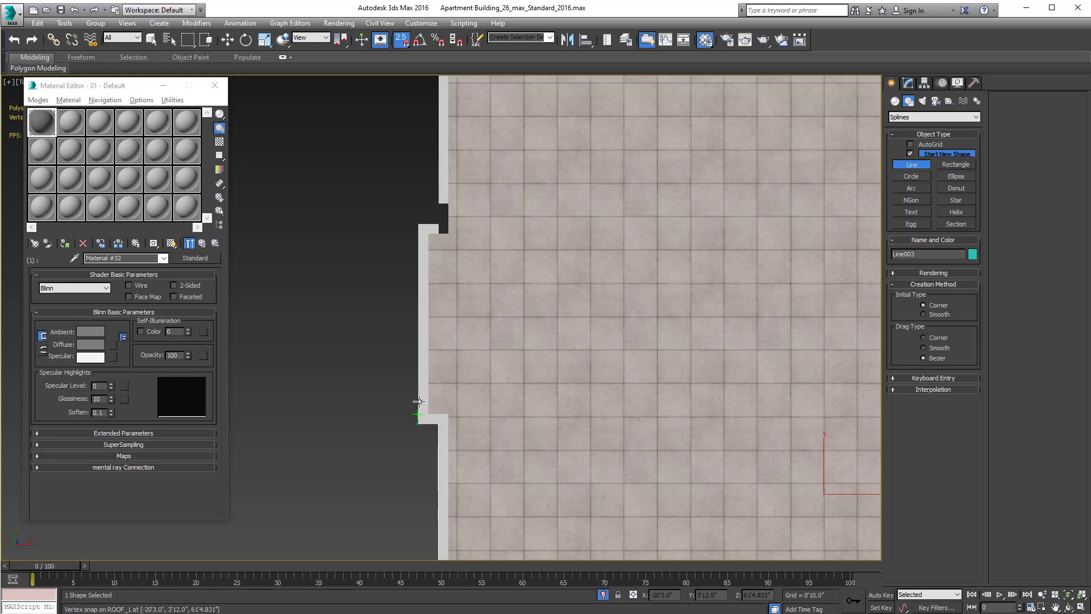
pyautogui.scroll(4, 410, 447)
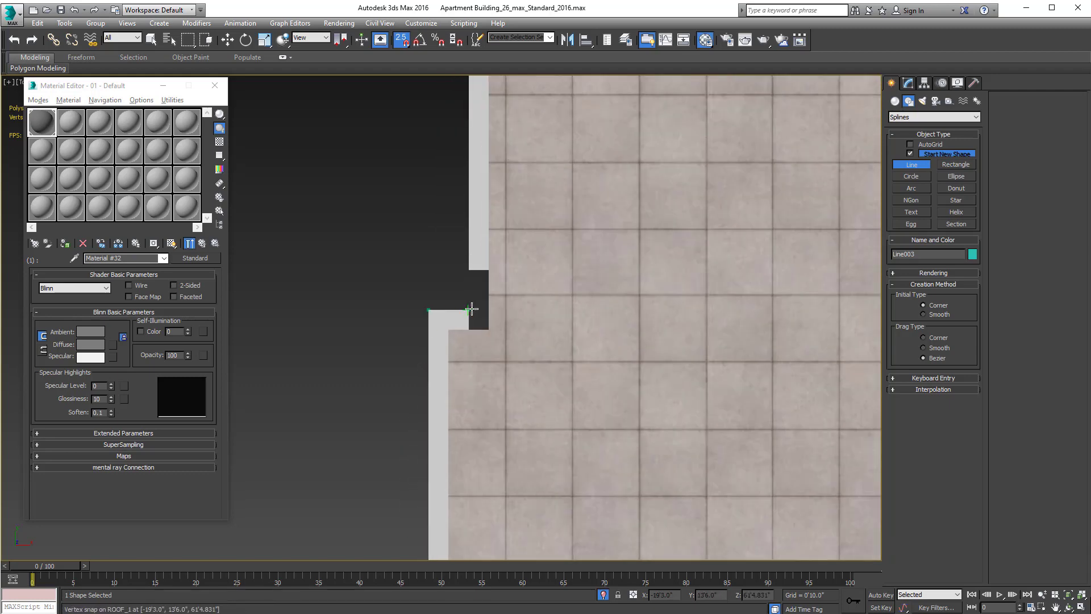
pyautogui.click(471, 309)
pyautogui.moveTo(484, 285); pyautogui.dragTo(514, 303, button='middle')
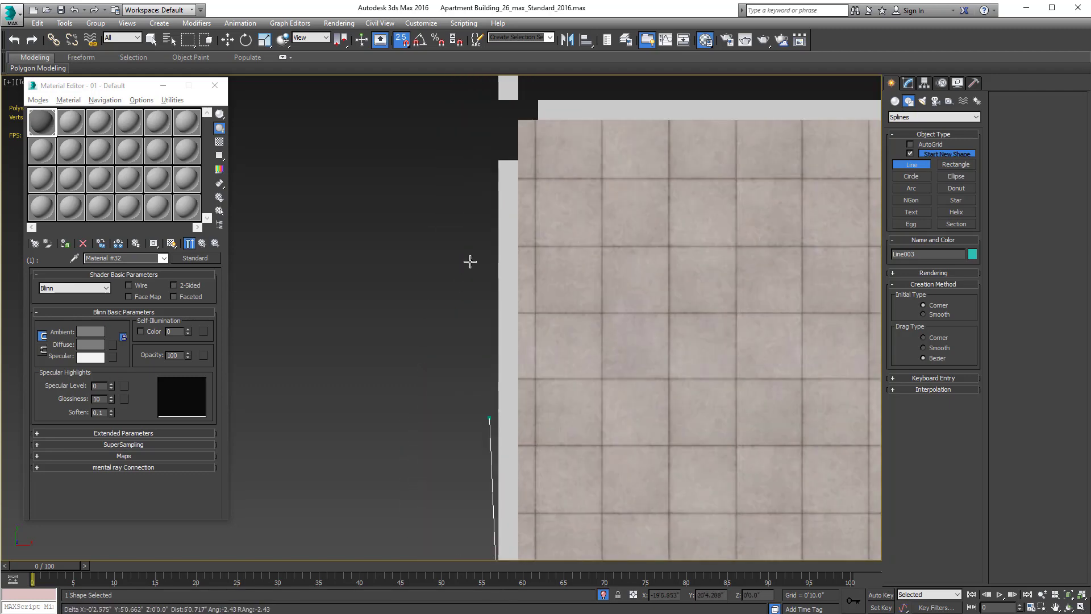
# Step: Continue the line around the roof's upper-left corner notch and along the upper edge around the central projection
pyautogui.moveTo(499, 158); pyautogui.dragTo(392, 393, button='middle')
pyautogui.scroll(-2, 420, 394)
pyautogui.moveTo(554, 400); pyautogui.dragTo(512, 399, button='middle')
pyautogui.scroll(1, 512, 399)
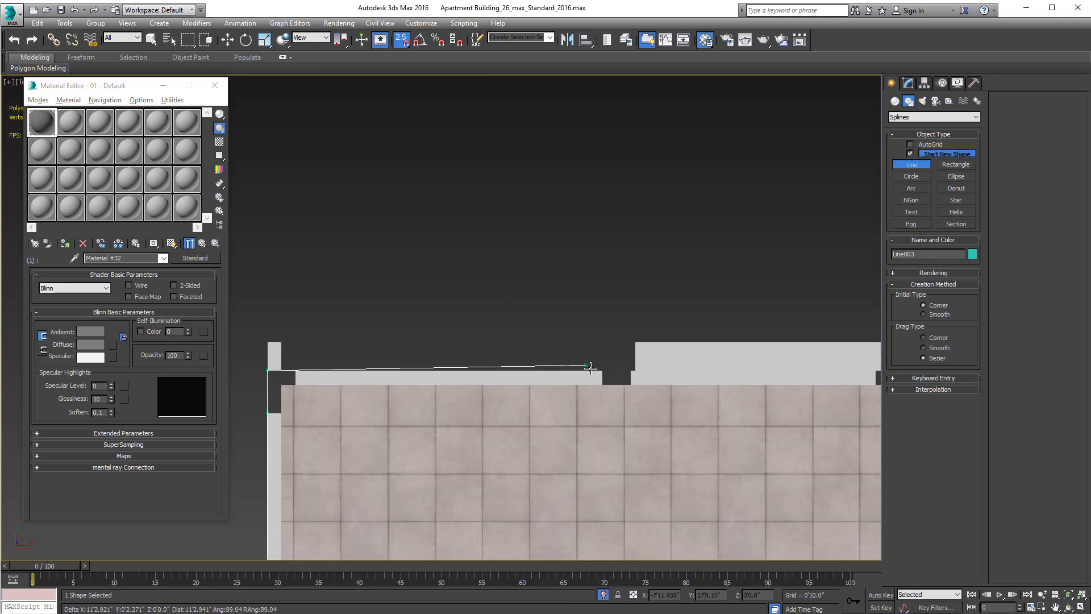
pyautogui.click(600, 370)
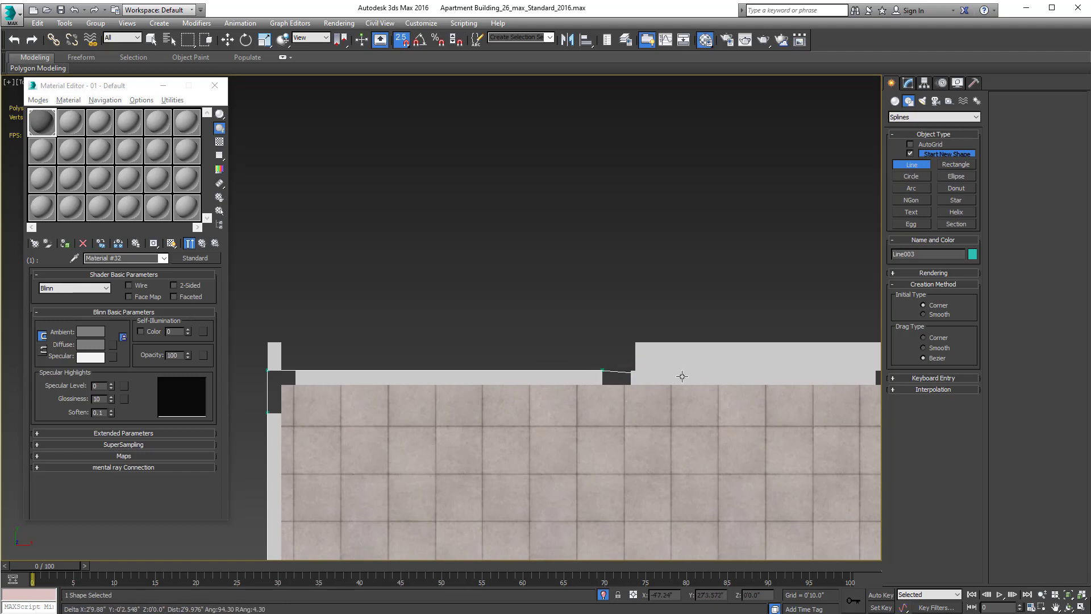
pyautogui.moveTo(682, 377); pyautogui.dragTo(550, 385, button='middle')
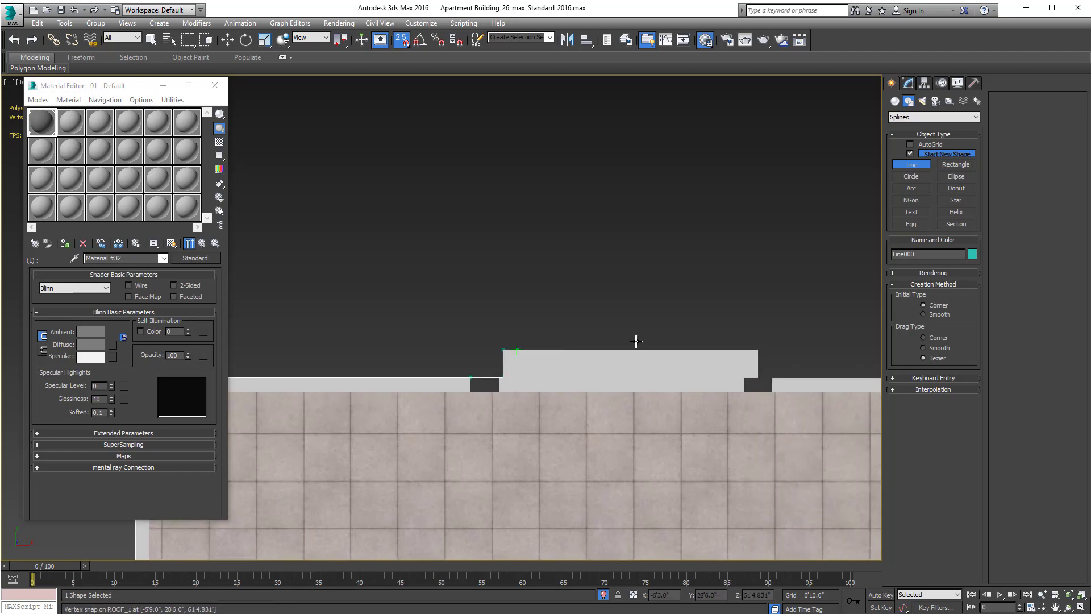
pyautogui.moveTo(773, 392); pyautogui.dragTo(362, 412, button='middle')
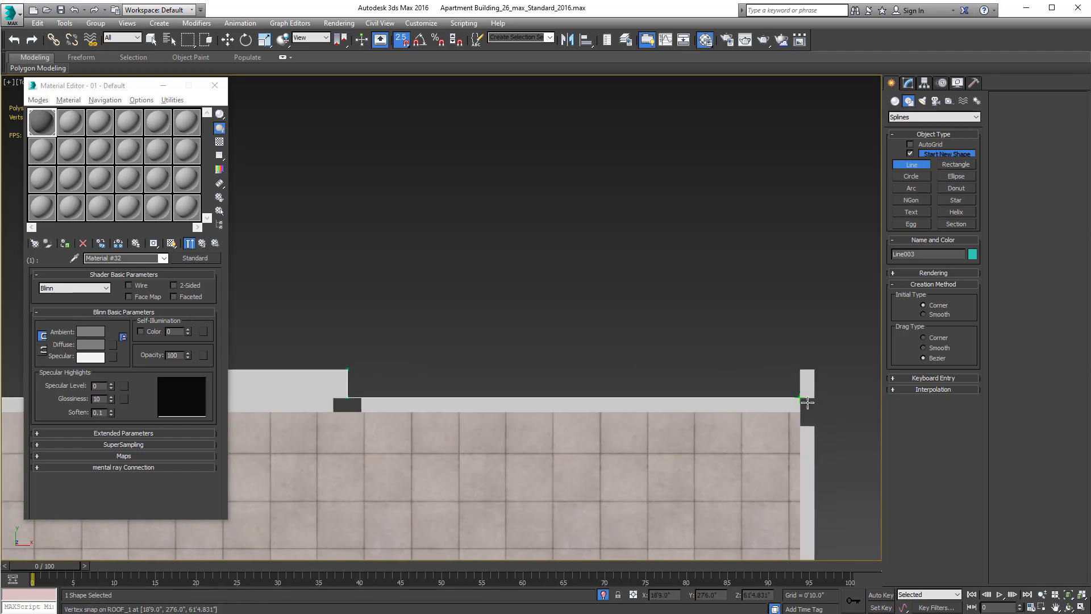
# Step: Take the line around the roof's upper-right corner, down the right side to the stair block's outer upper corner, and end it
pyautogui.click(819, 422)
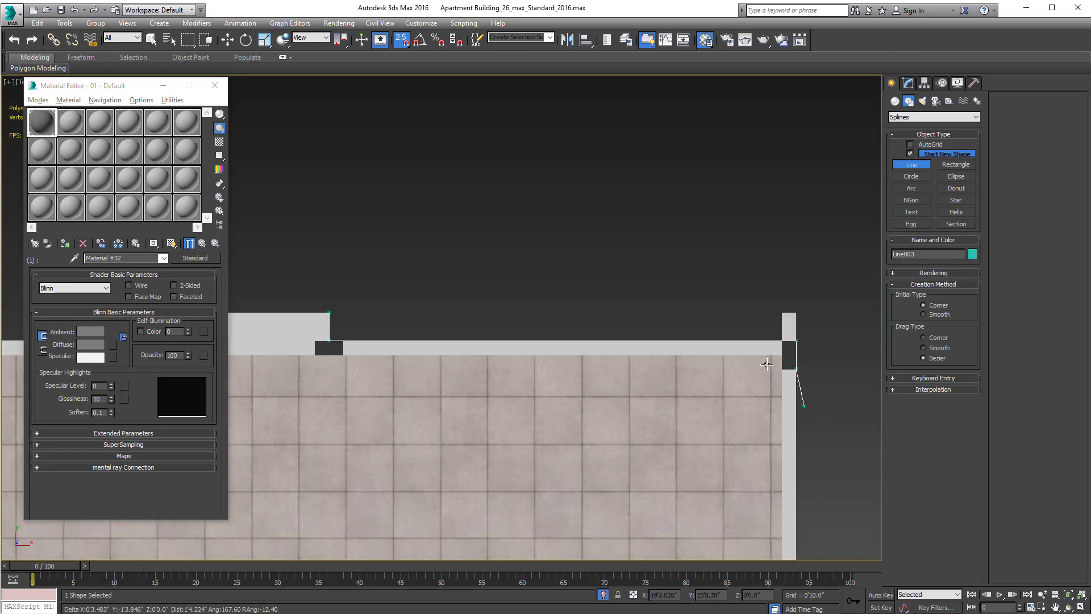
pyautogui.scroll(-5, 784, 363)
pyautogui.moveTo(748, 338); pyautogui.dragTo(728, 246, button='middle')
pyautogui.scroll(3, 714, 305)
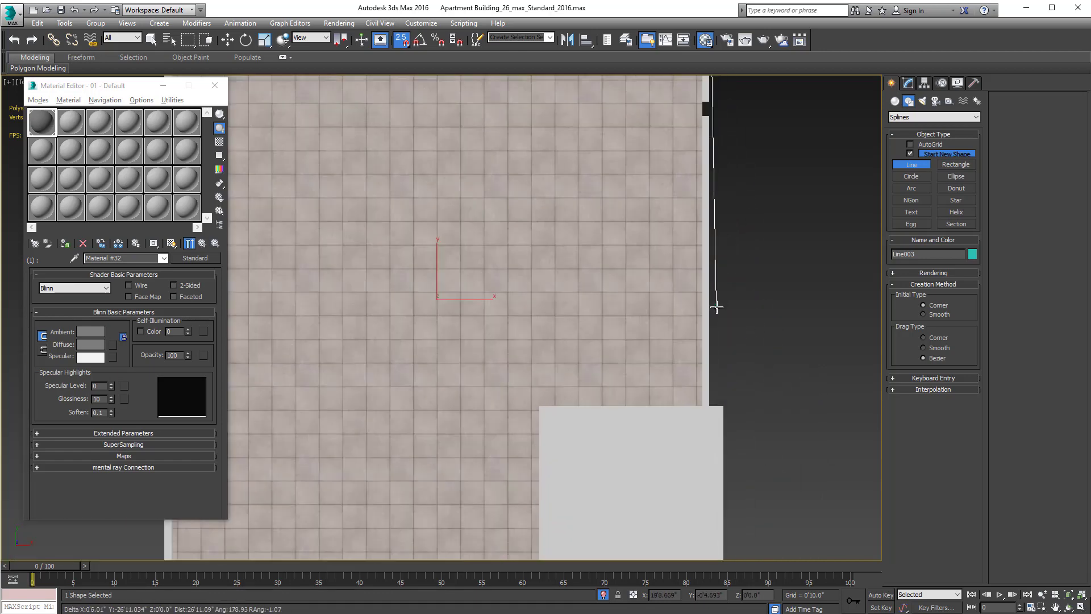
pyautogui.click(723, 404)
pyautogui.rightClick(794, 392)
pyautogui.rightClick(809, 314)
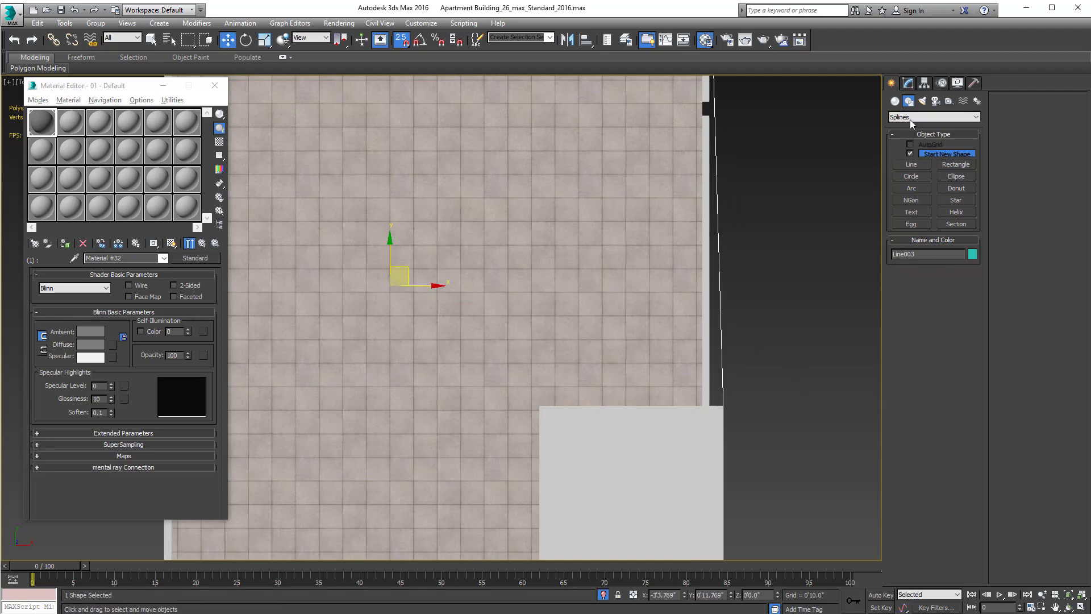
# Step: Move the line's end vertex horizontally in wireframe display onto the roof's outer right edge at X 19'3"
pyautogui.click(907, 85)
pyautogui.click(920, 268)
pyautogui.moveTo(752, 375); pyautogui.dragTo(658, 387, button='middle')
pyautogui.scroll(4, 687, 358)
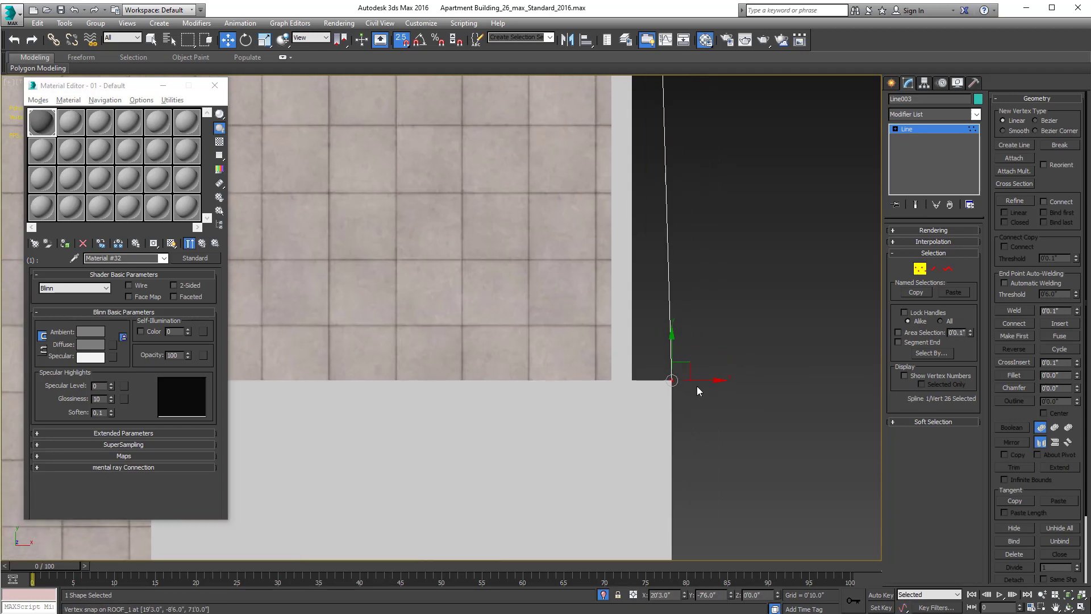
pyautogui.press('F3')
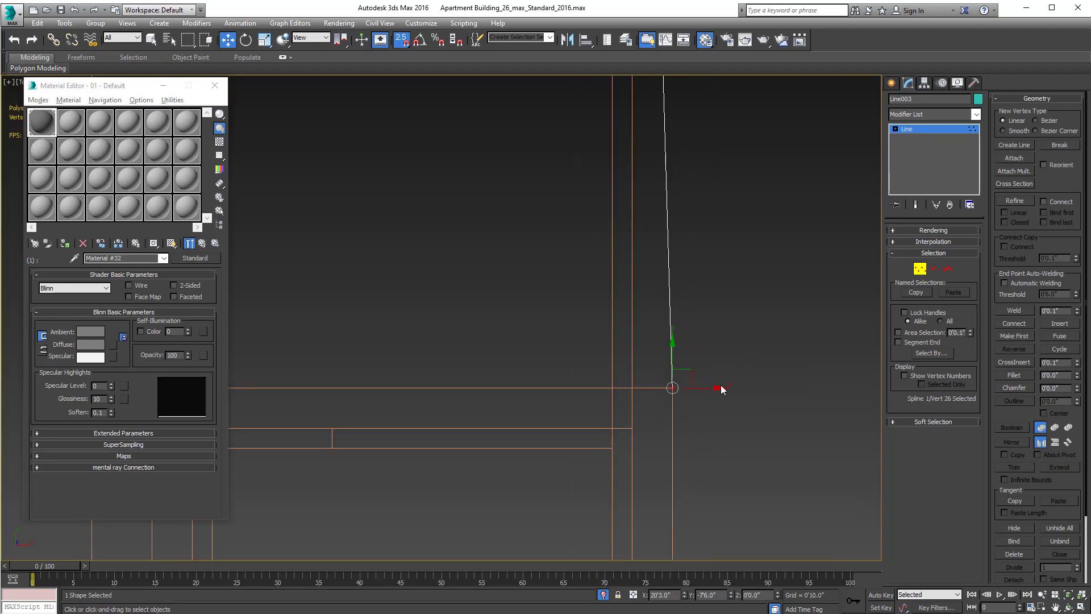
pyautogui.moveTo(718, 388); pyautogui.dragTo(633, 386)
pyautogui.scroll(-3, 654, 392)
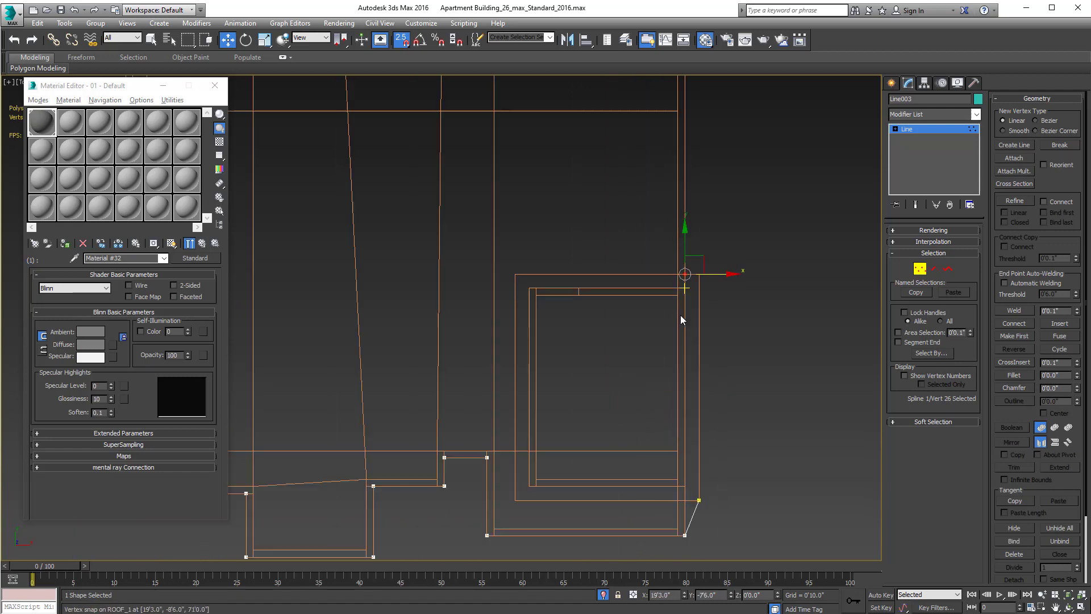
# Step: Align the line's start vertex at the stair block's lower corner with the same outer edge and leave vertex editing
pyautogui.moveTo(680, 315); pyautogui.dragTo(721, 229, button='middle')
pyautogui.click(710, 367)
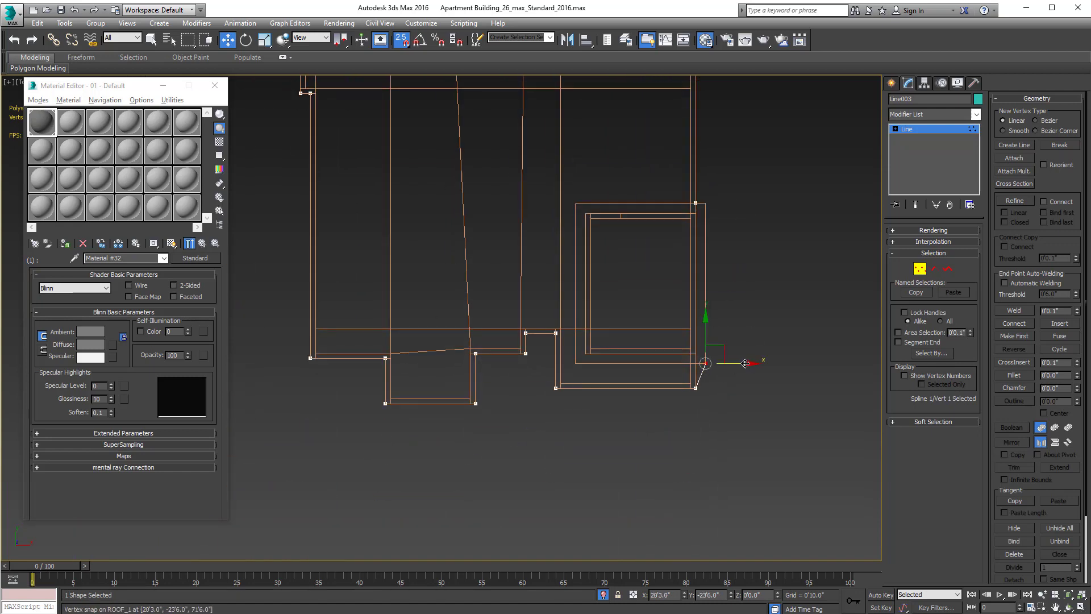
pyautogui.press('1')
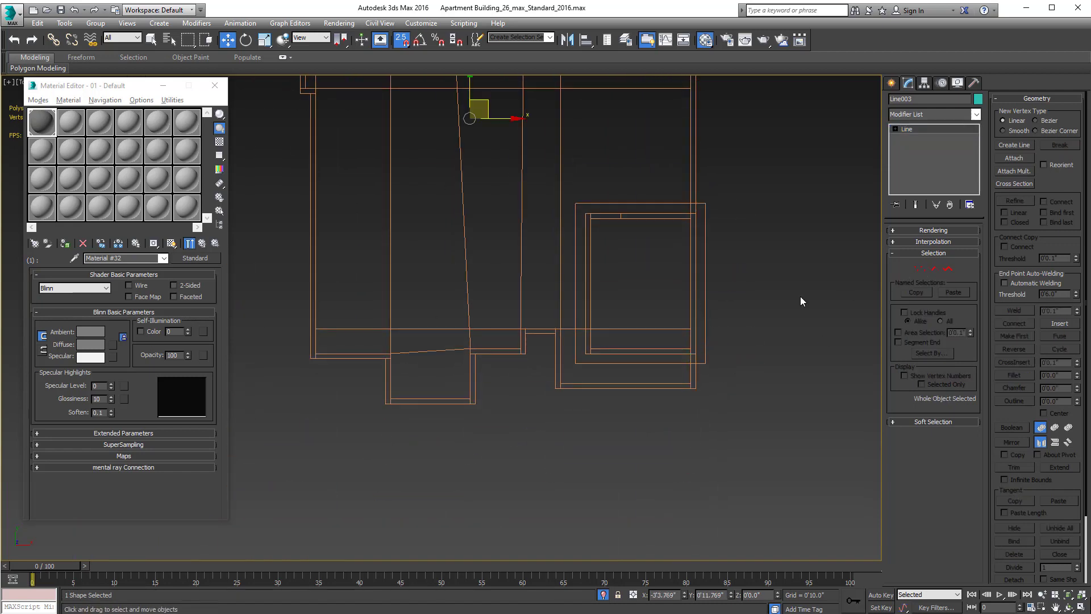
# Step: Raise the line in the front view to the top of the roof parapet at Z 61'4.831"
pyautogui.press('f')
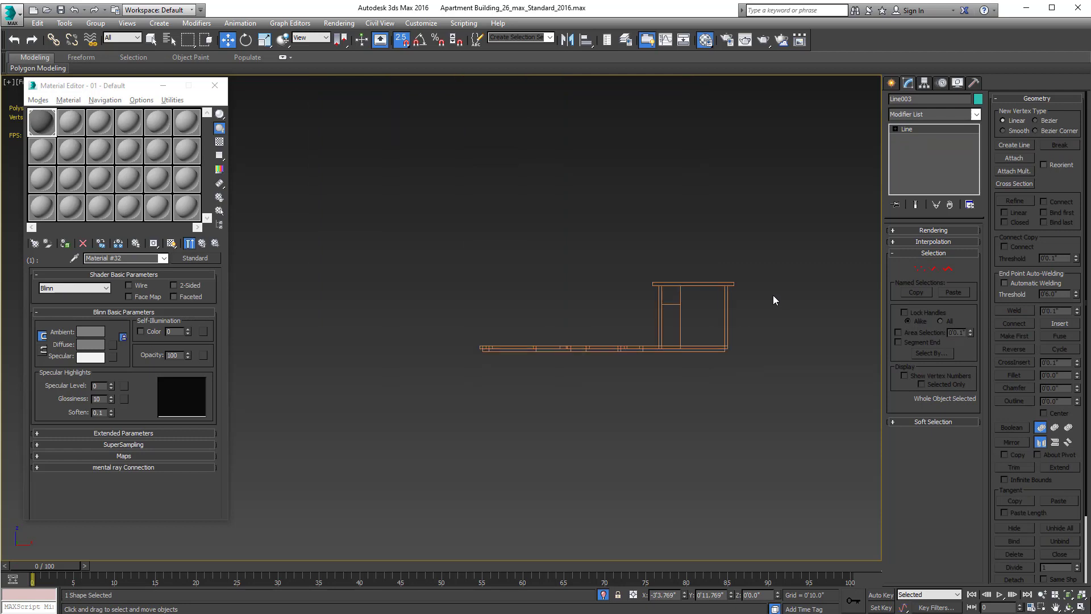
pyautogui.scroll(-3, 702, 312)
pyautogui.scroll(-2, 709, 321)
pyautogui.moveTo(655, 339); pyautogui.dragTo(628, 425, button='middle')
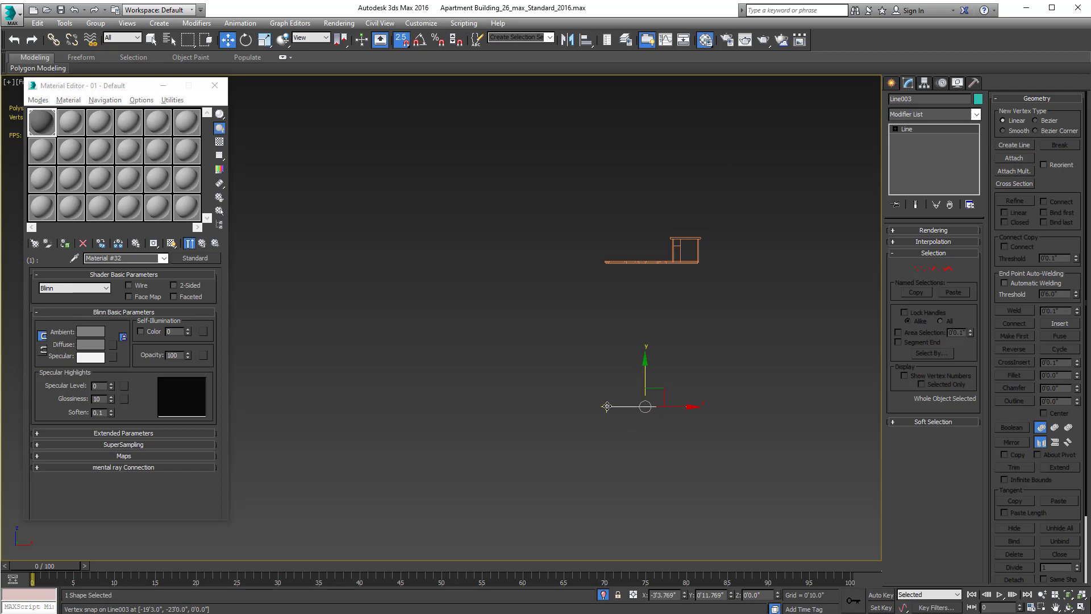
pyautogui.moveTo(607, 406); pyautogui.dragTo(599, 255)
# Step: End isolation and show the whole building shaded in the perspective view
pyautogui.press('p')
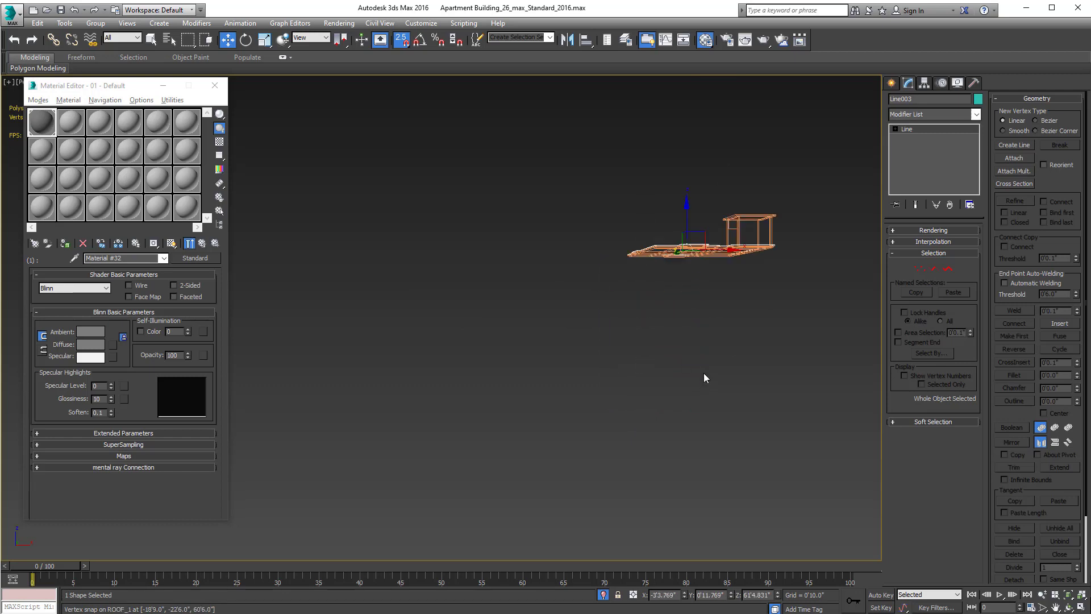
pyautogui.press('z')
pyautogui.click(603, 595)
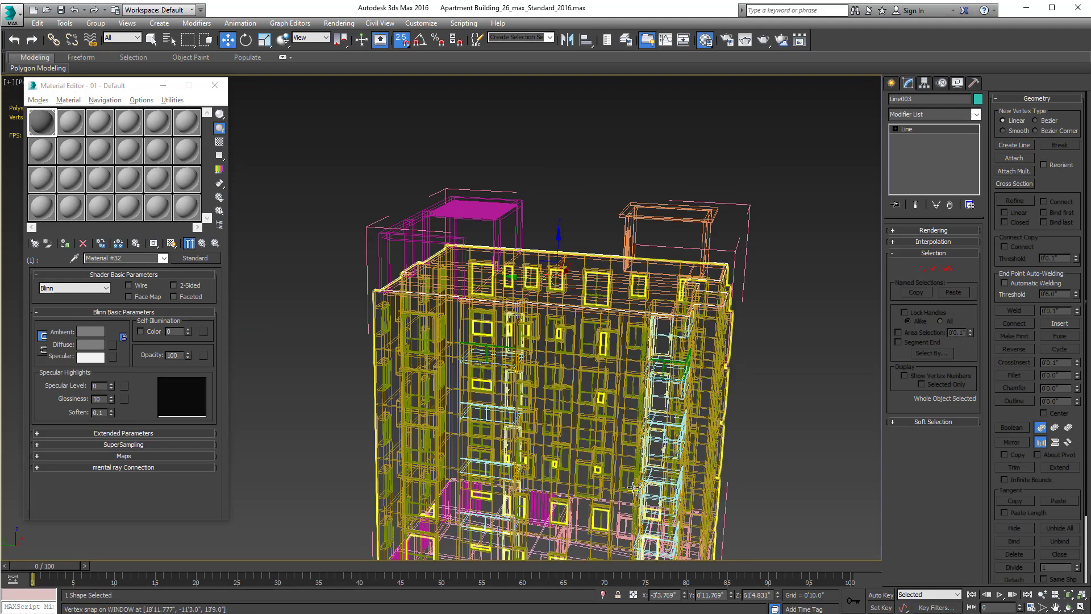
pyautogui.press('F3')
pyautogui.keyDown('alt'); pyautogui.moveTo(633, 486); pyautogui.dragTo(580, 526, button='middle'); pyautogui.keyUp('alt')
pyautogui.press('q')
# Step: Turn snapping off and slide the line's start vertex about 1 ft along the parapet to the stair block's wall
pyautogui.scroll(10, 657, 423)
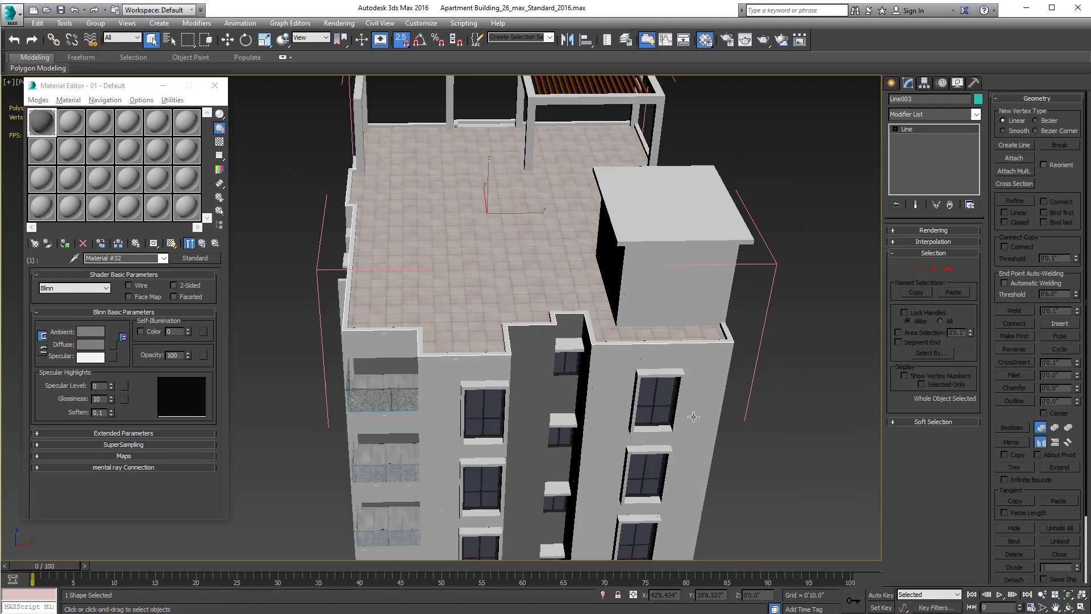
pyautogui.scroll(-10, 657, 408)
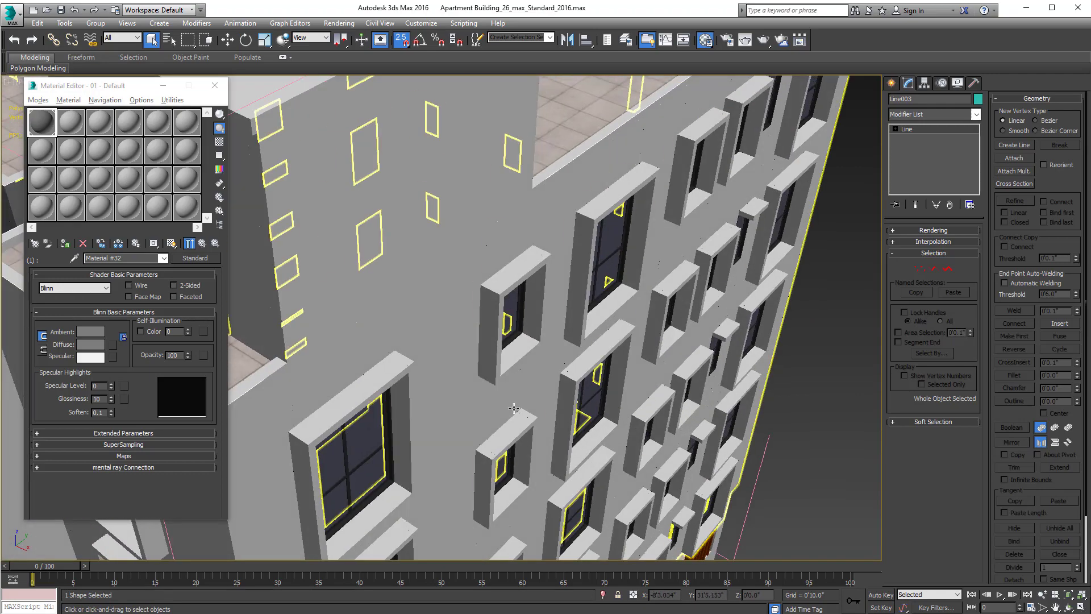
pyautogui.scroll(8, 563, 382)
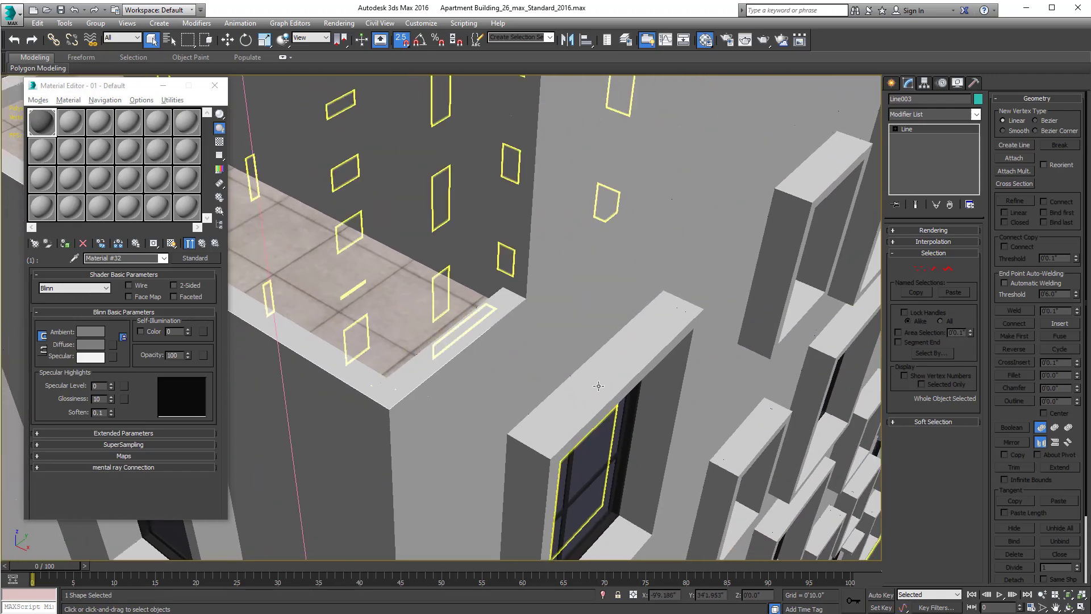
pyautogui.click(920, 268)
pyautogui.click(516, 331)
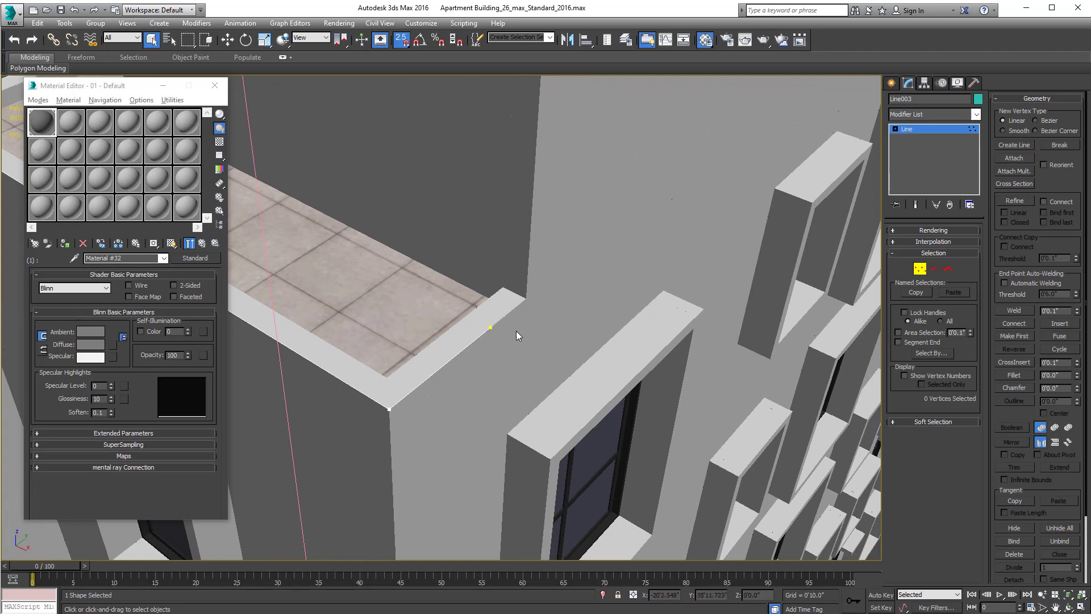
pyautogui.moveTo(520, 334)
pyautogui.keyDown('alt'); pyautogui.mouseDown(button='middle')
pyautogui.moveTo(489, 334)
pyautogui.moveTo(526, 317)
pyautogui.mouseUp(button='middle'); pyautogui.keyUp('alt')
pyautogui.press('w')
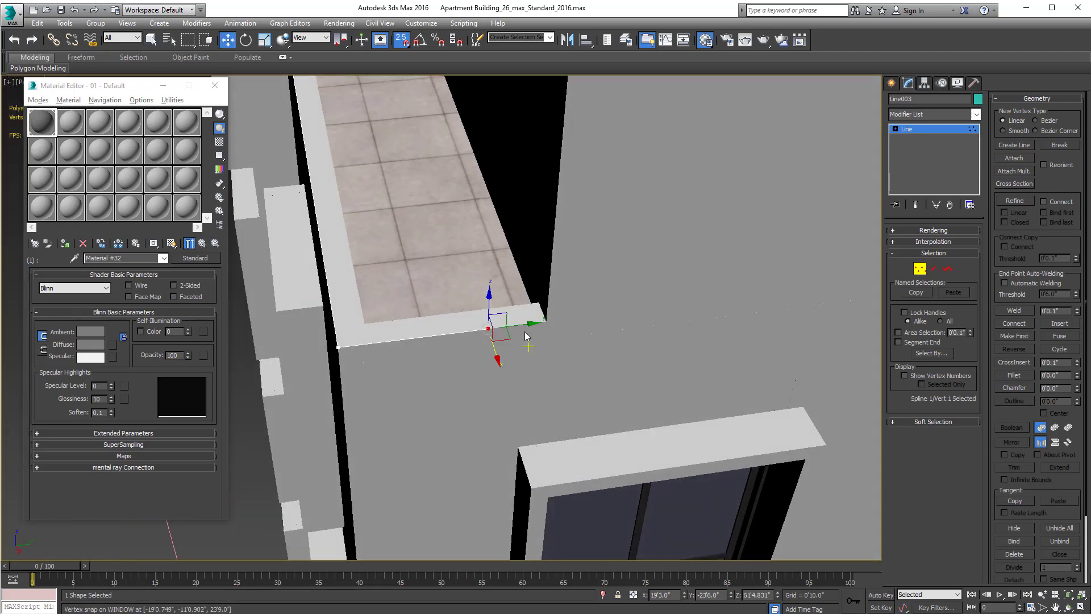
pyautogui.press('s')
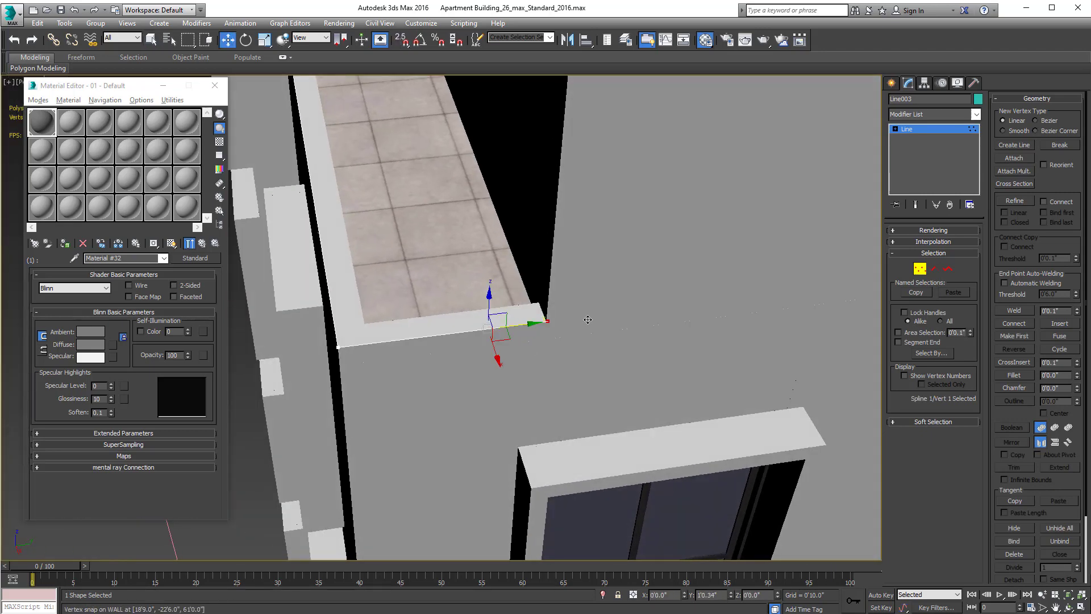
pyautogui.moveTo(584, 317); pyautogui.dragTo(606, 322)
# Step: Try to delete the line's vertices beside the pergola posts and undo the deletions
pyautogui.scroll(-10, 606, 322)
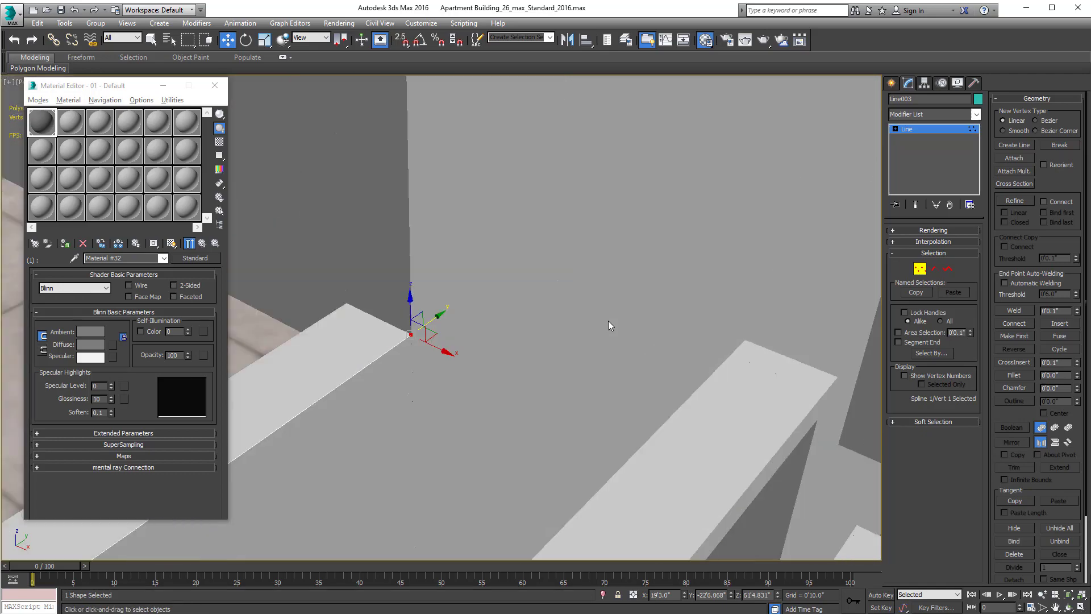
pyautogui.scroll(3, 538, 343)
pyautogui.moveTo(455, 373); pyautogui.dragTo(751, 318, button='middle')
pyautogui.scroll(5, 598, 333)
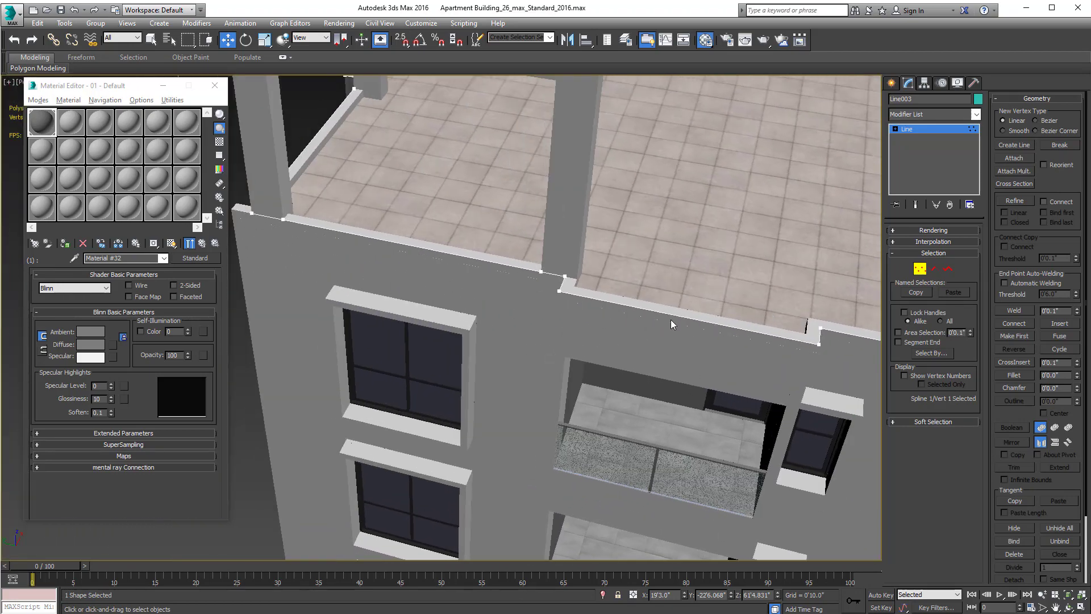
pyautogui.keyDown('alt'); pyautogui.moveTo(671, 320); pyautogui.dragTo(683, 320, button='middle'); pyautogui.keyUp('alt')
pyautogui.click(633, 367)
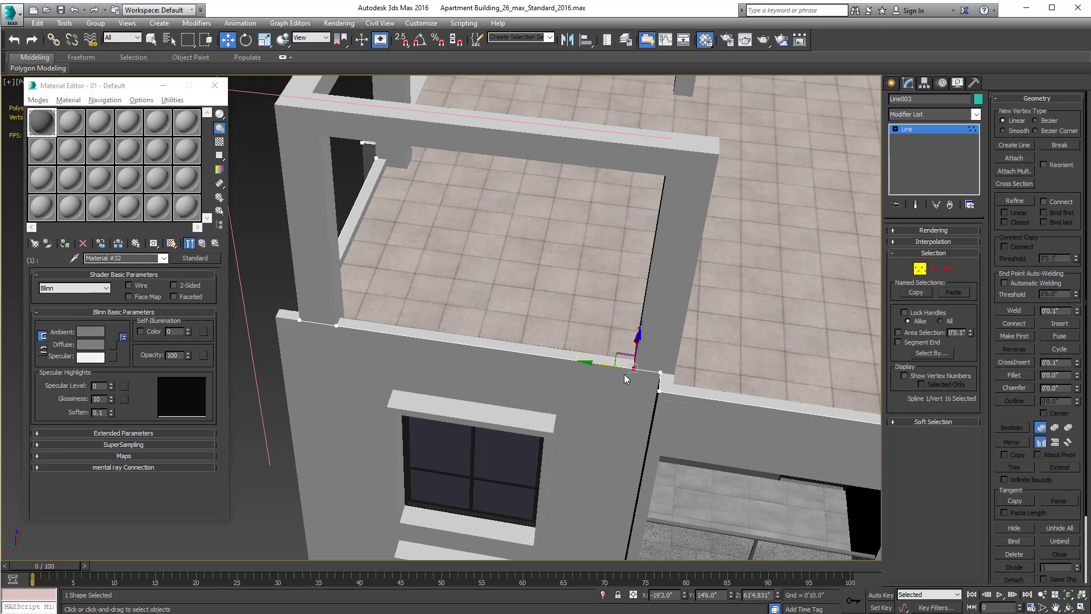
pyautogui.click(540, 380)
pyautogui.moveTo(348, 319); pyautogui.dragTo(322, 339)
pyautogui.press('Delete')
pyautogui.click(301, 322)
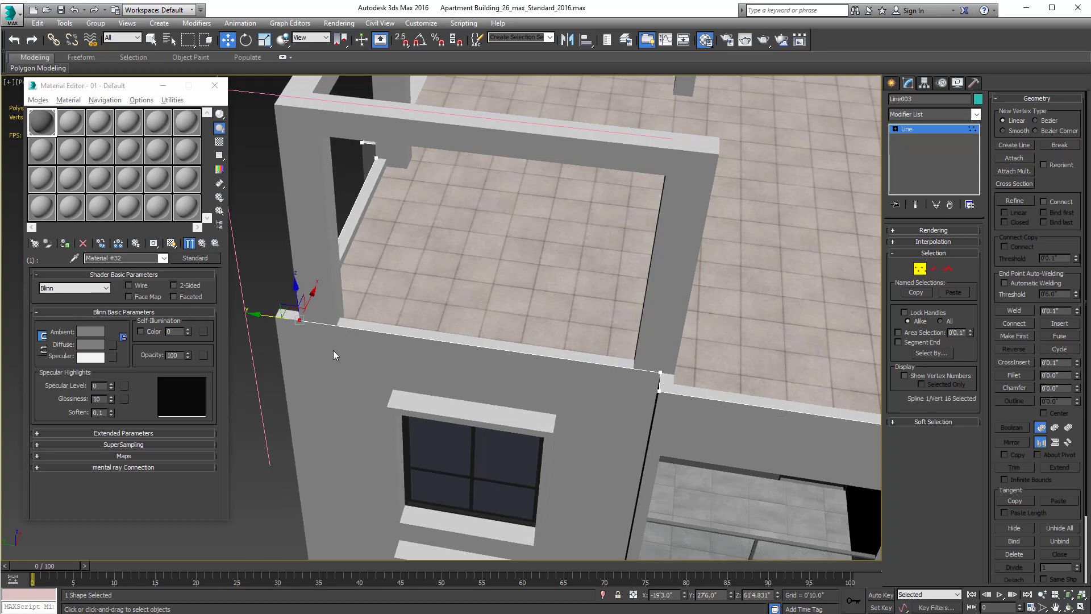
pyautogui.hotkey('ctrl', 'z')
pyautogui.hotkey('ctrl', 'z')
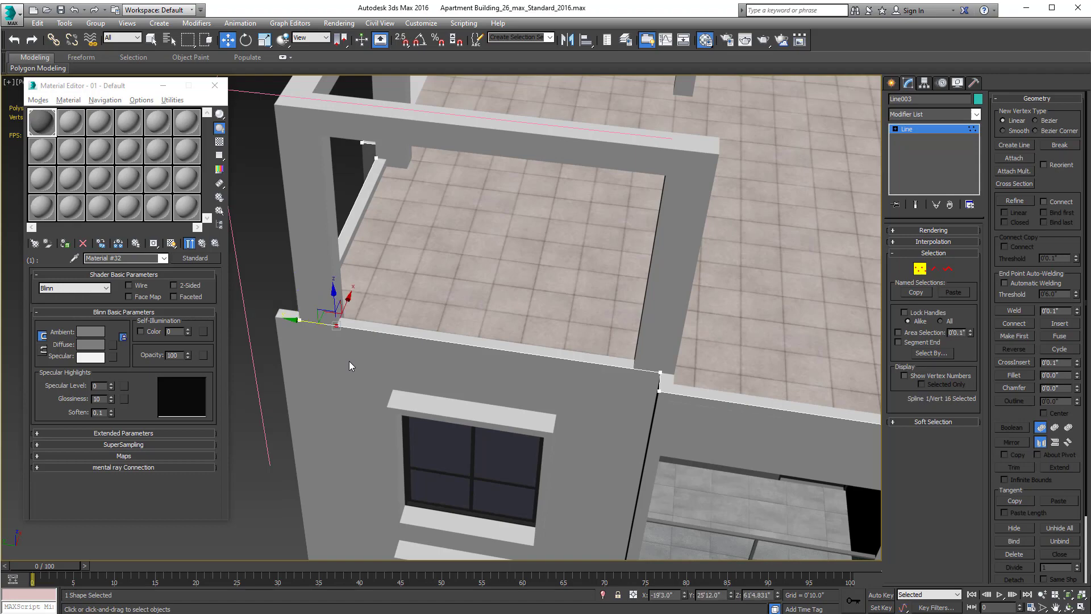
pyautogui.hotkey('ctrl', 'z')
pyautogui.hotkey('ctrl', 'z')
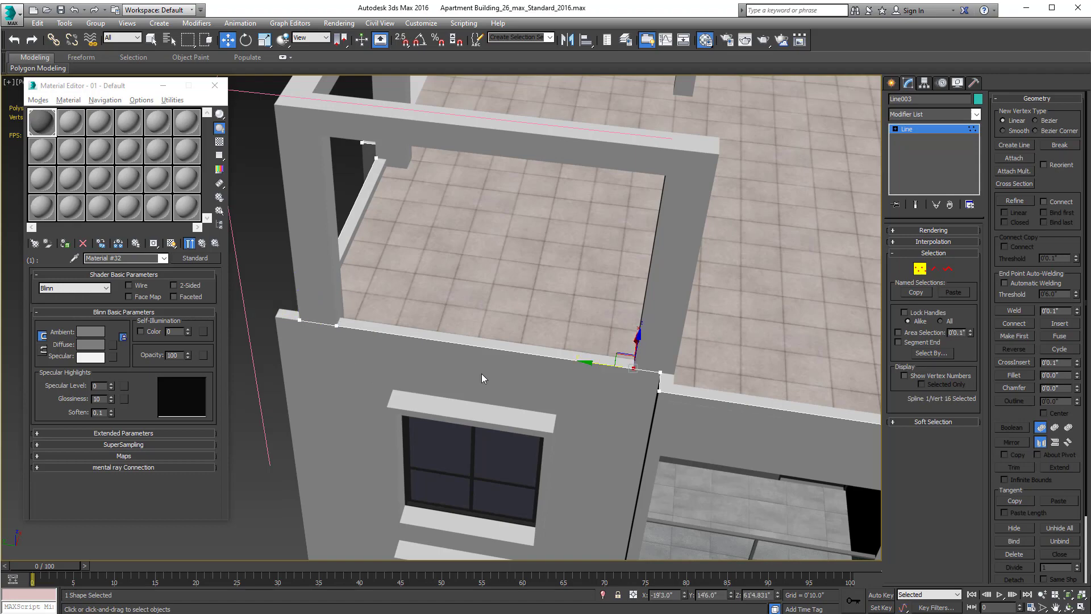
# Step: Delete the two line segments that run beneath the pergola posts on this side of the roof
pyautogui.scroll(10, 582, 362)
pyautogui.scroll(-5, 628, 330)
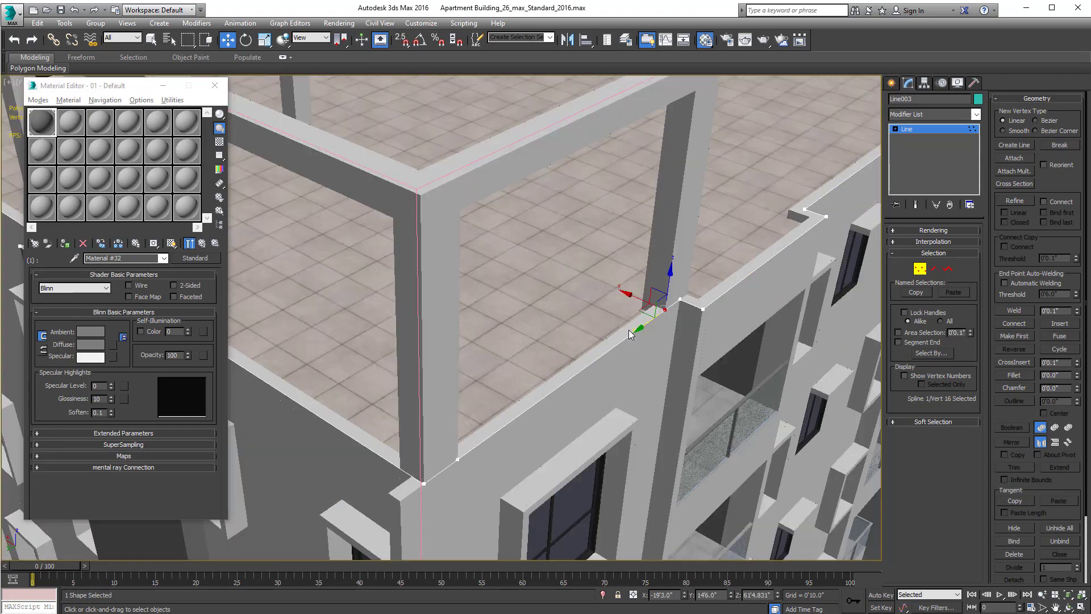
pyautogui.keyDown('alt'); pyautogui.moveTo(659, 314); pyautogui.dragTo(739, 302, button='middle'); pyautogui.keyUp('alt')
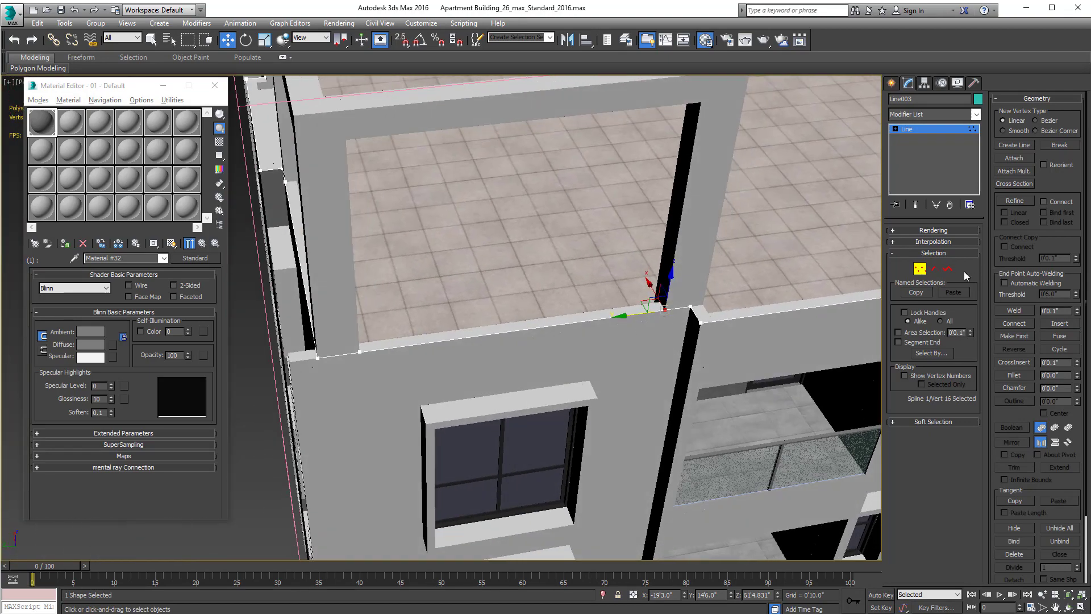
pyautogui.click(933, 268)
pyautogui.click(679, 307)
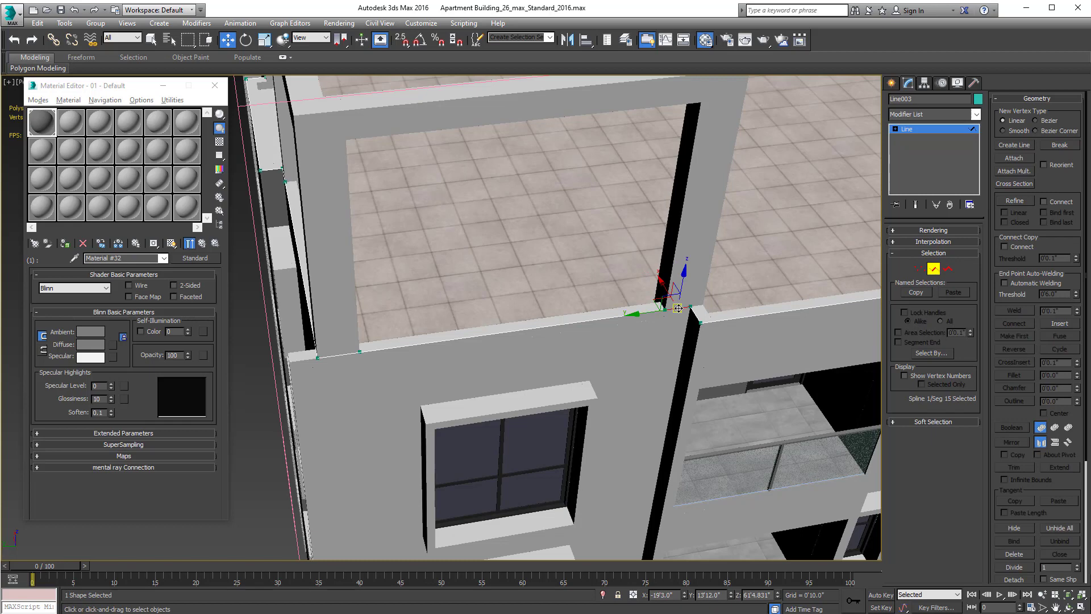
pyautogui.press('Delete')
pyautogui.click(335, 357)
pyautogui.press('Delete')
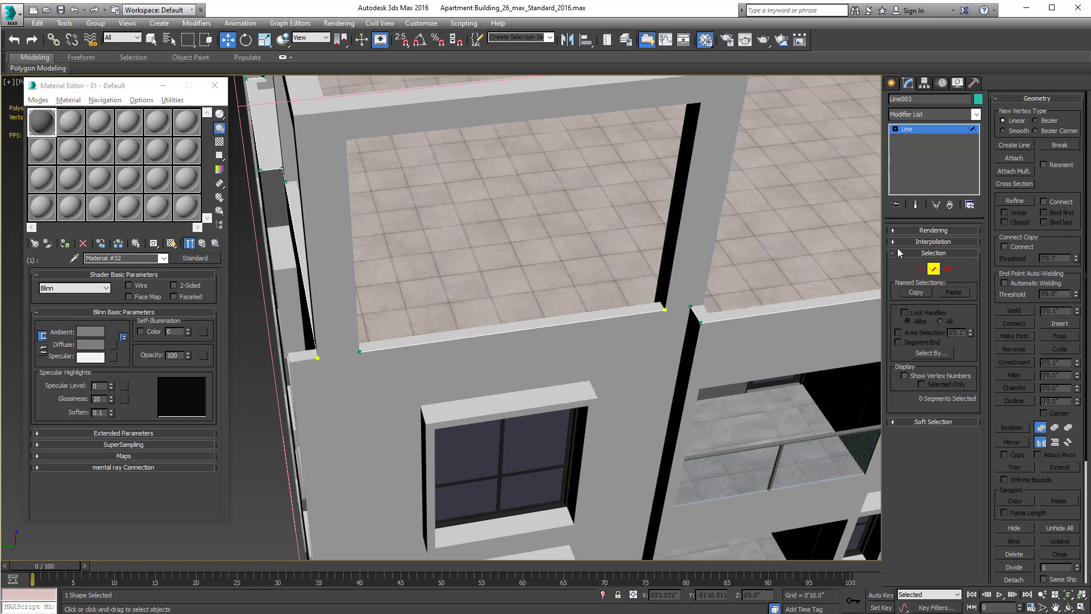
# Step: Slide the line's open end vertex at the pergola's corner about 1 ft along the parapet, clear of the corner post
pyautogui.click(919, 269)
pyautogui.keyDown('alt'); pyautogui.moveTo(526, 336); pyautogui.dragTo(728, 459, button='middle'); pyautogui.keyUp('alt')
pyautogui.click(741, 459)
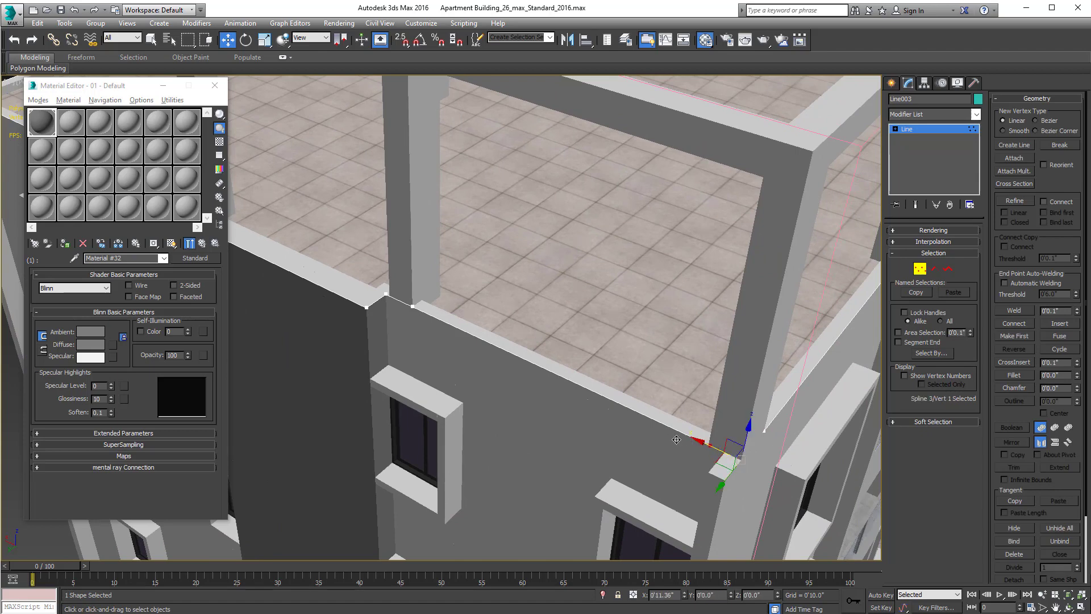
pyautogui.moveTo(676, 439); pyautogui.dragTo(679, 441)
# Step: Delete the line segment beneath the pergola post beside the projecting wall block
pyautogui.keyDown('alt'); pyautogui.moveTo(679, 440); pyautogui.dragTo(738, 387, button='middle'); pyautogui.keyUp('alt')
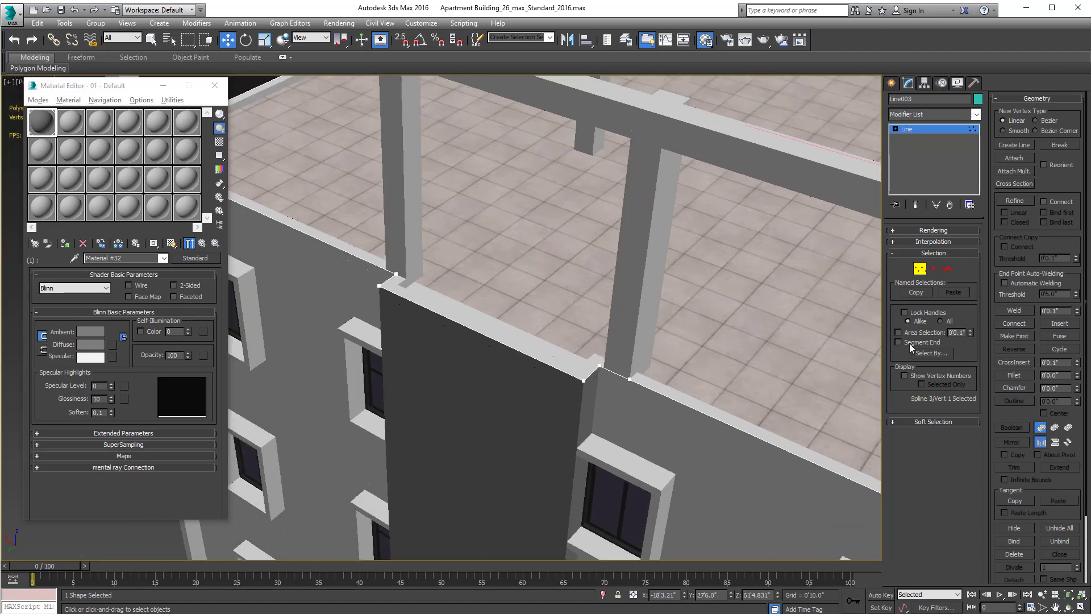
pyautogui.click(933, 270)
pyautogui.click(609, 369)
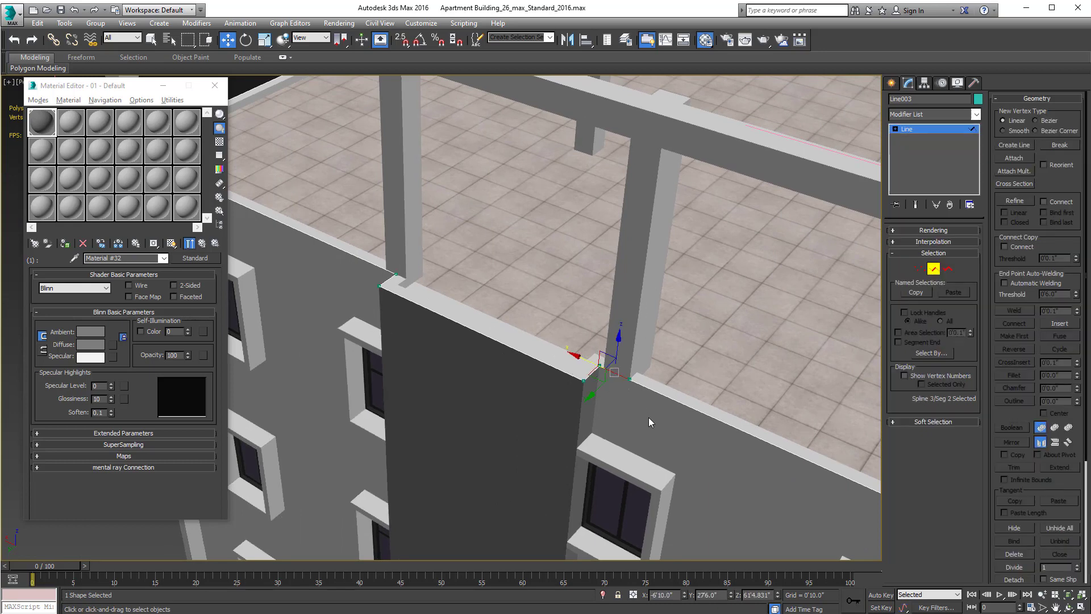
pyautogui.scroll(5, 648, 410)
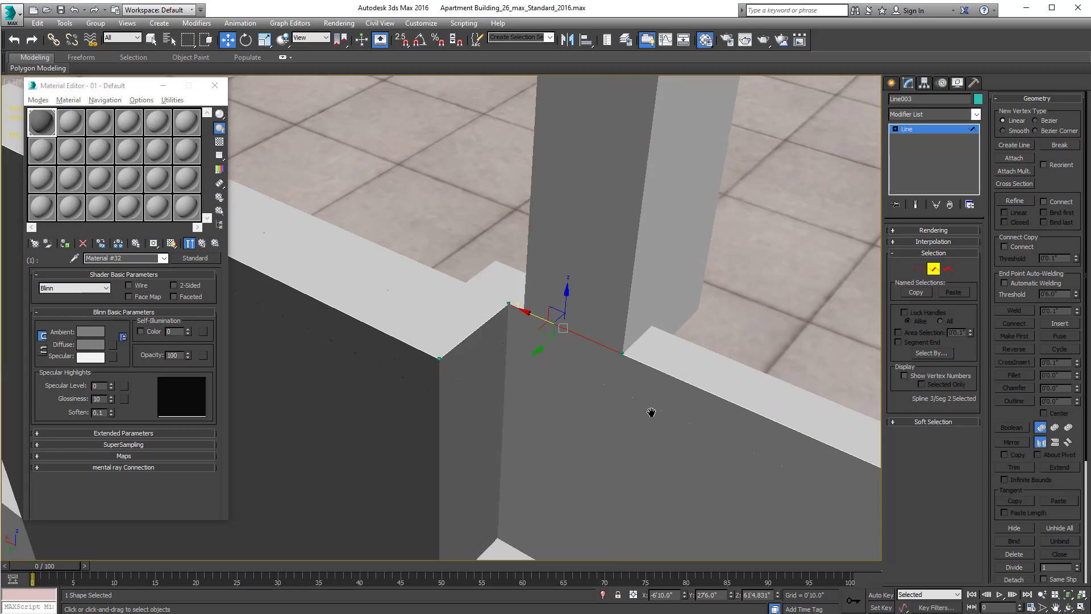
pyautogui.click(665, 423)
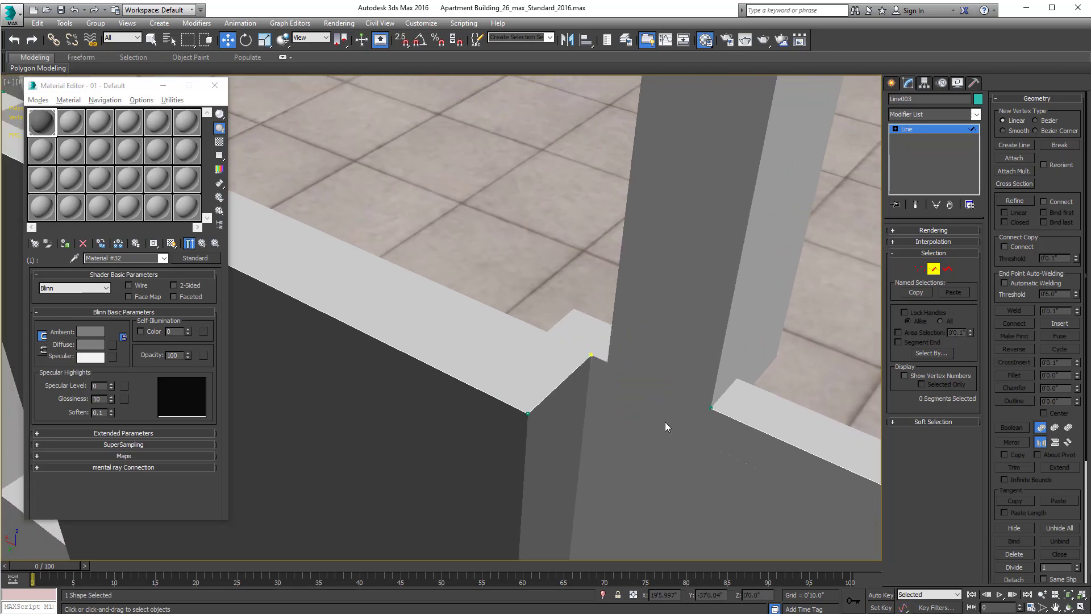
# Step: Insert a vertex with Refine beside the pergola post at the other end of the projecting wall block
pyautogui.scroll(-5, 665, 424)
pyautogui.moveTo(480, 394); pyautogui.dragTo(618, 427, button='middle')
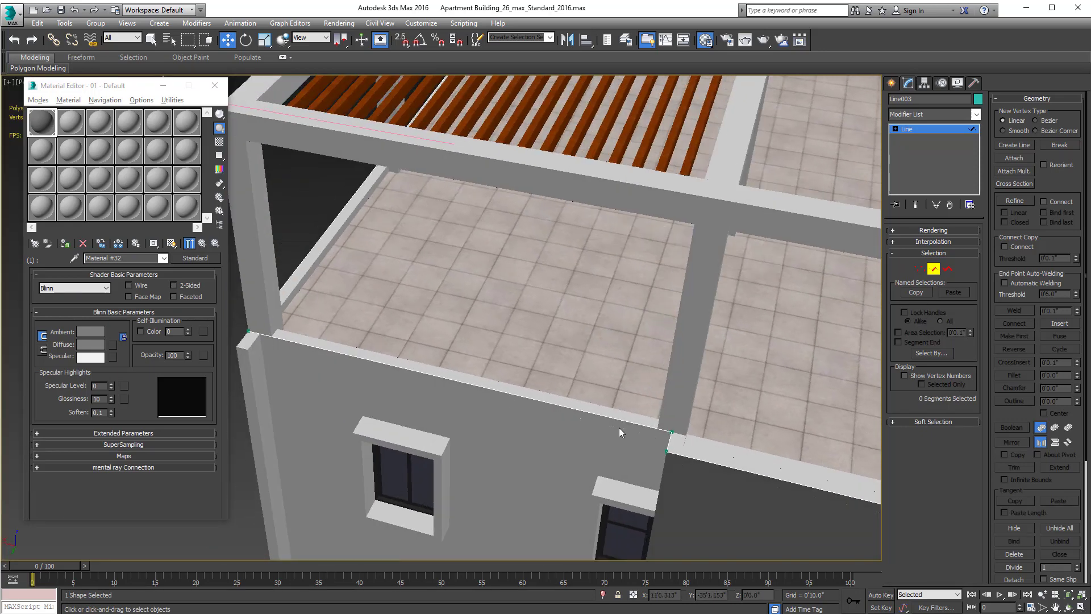
pyautogui.click(670, 442)
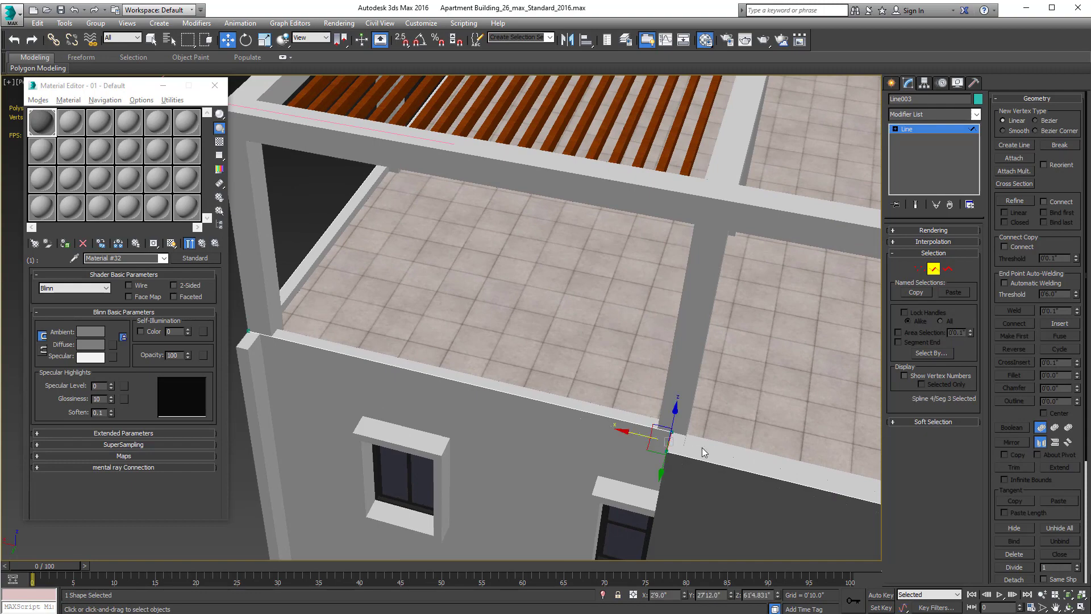
pyautogui.scroll(4, 661, 434)
pyautogui.moveTo(660, 434); pyautogui.dragTo(588, 397, button='middle')
pyautogui.scroll(-6, 537, 407)
pyautogui.press('q')
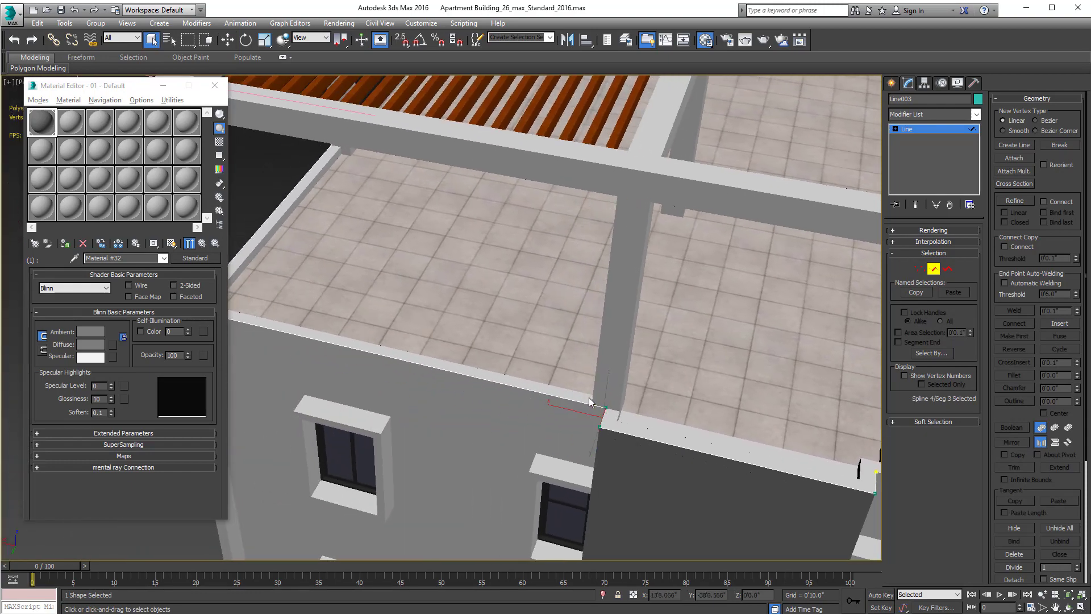
pyautogui.rightClick(589, 397)
pyautogui.click(568, 445)
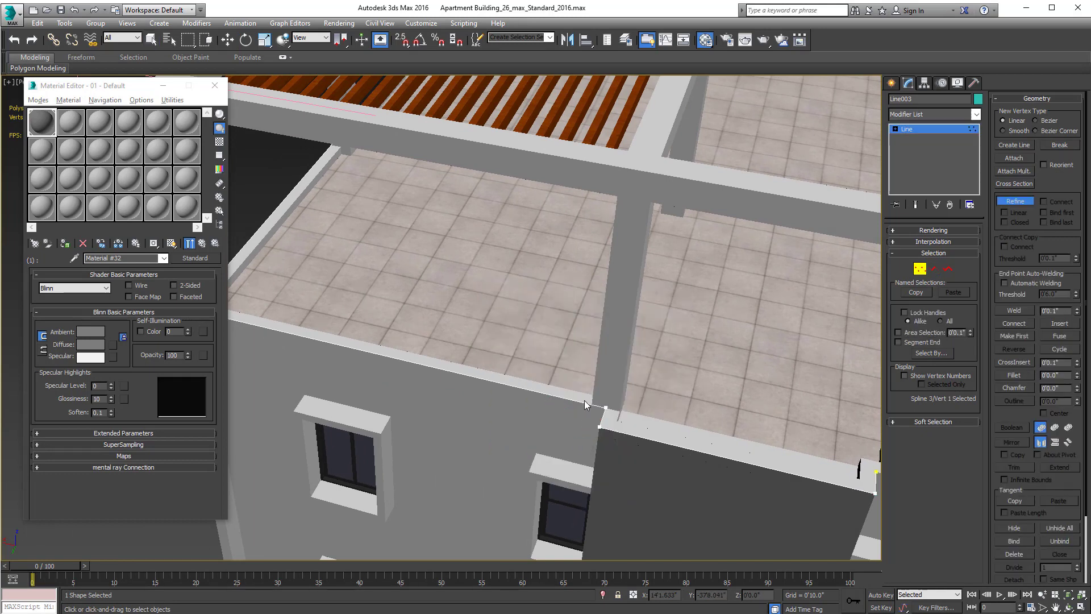
pyautogui.press('w')
pyautogui.scroll(6, 606, 398)
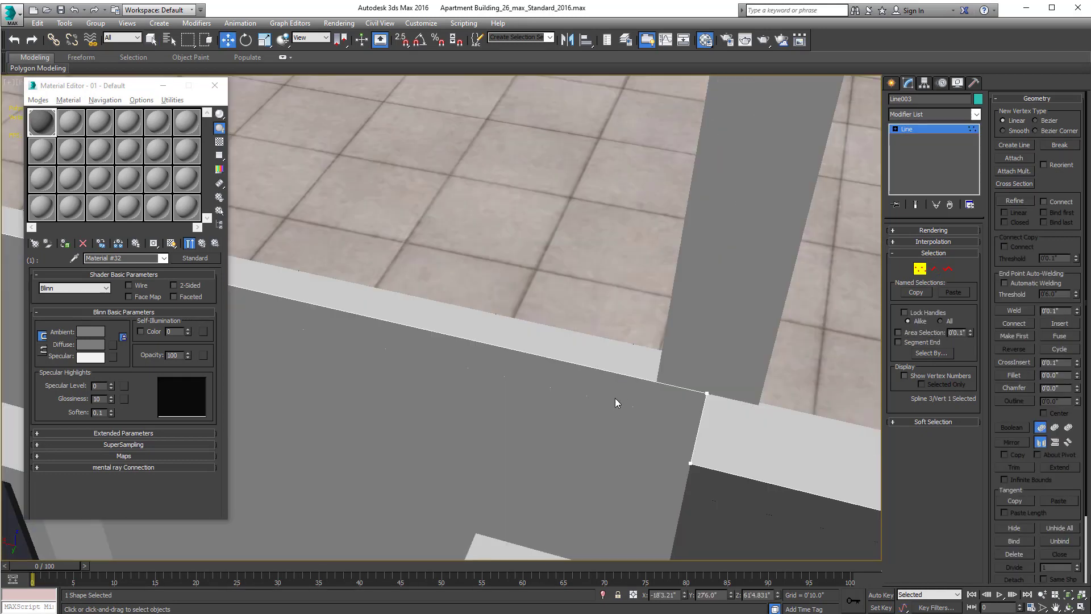
pyautogui.rightClick(625, 373)
pyautogui.click(591, 429)
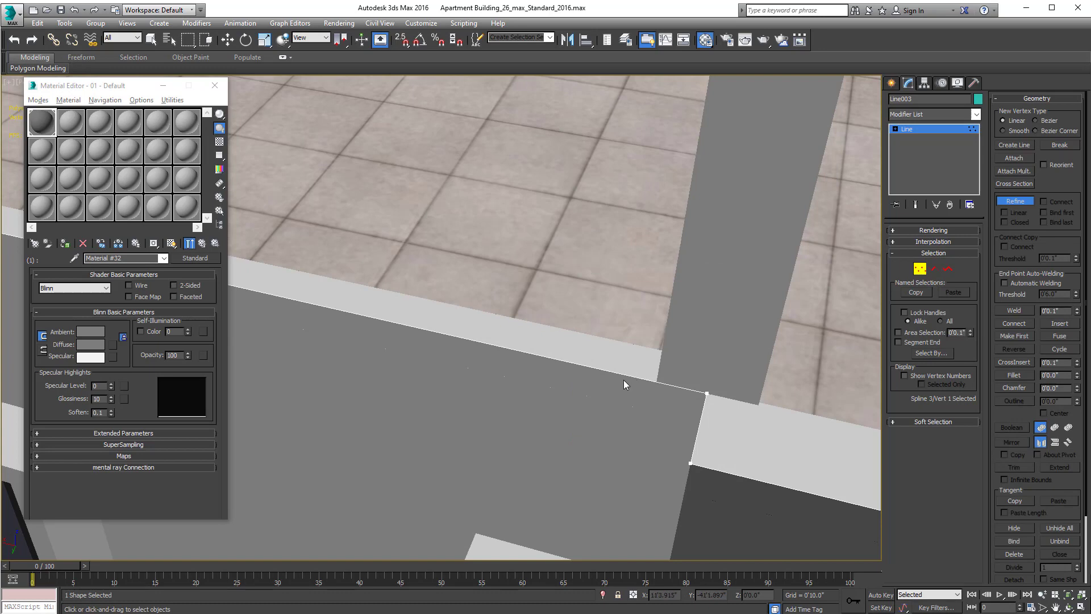
pyautogui.click(629, 376)
pyautogui.press('w')
# Step: Delete the line segment between the new vertex and the wall block's corner, beneath the pergola post
pyautogui.click(935, 268)
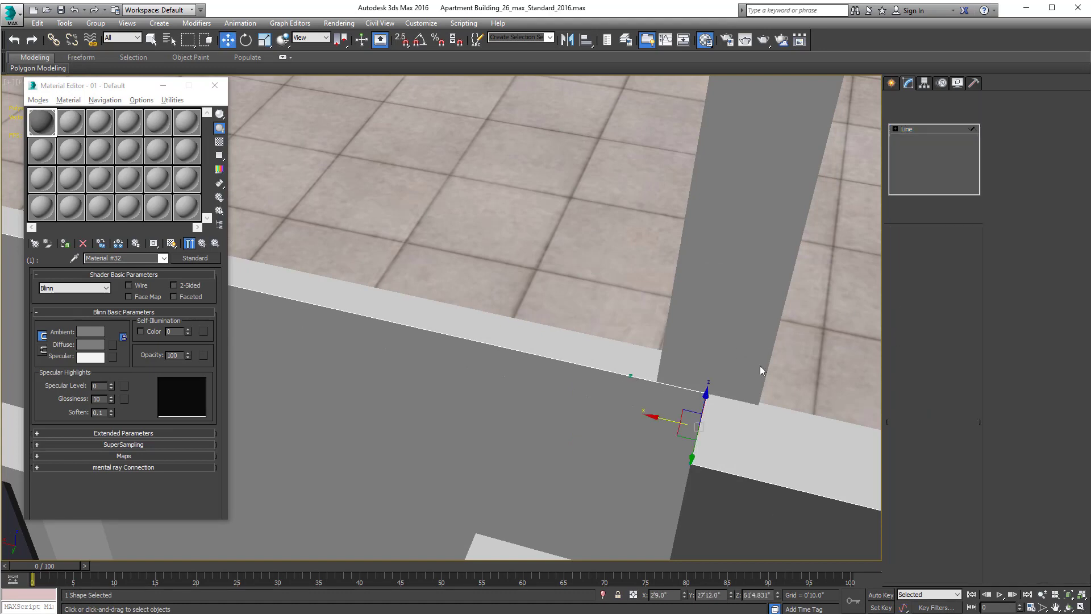
pyautogui.click(681, 387)
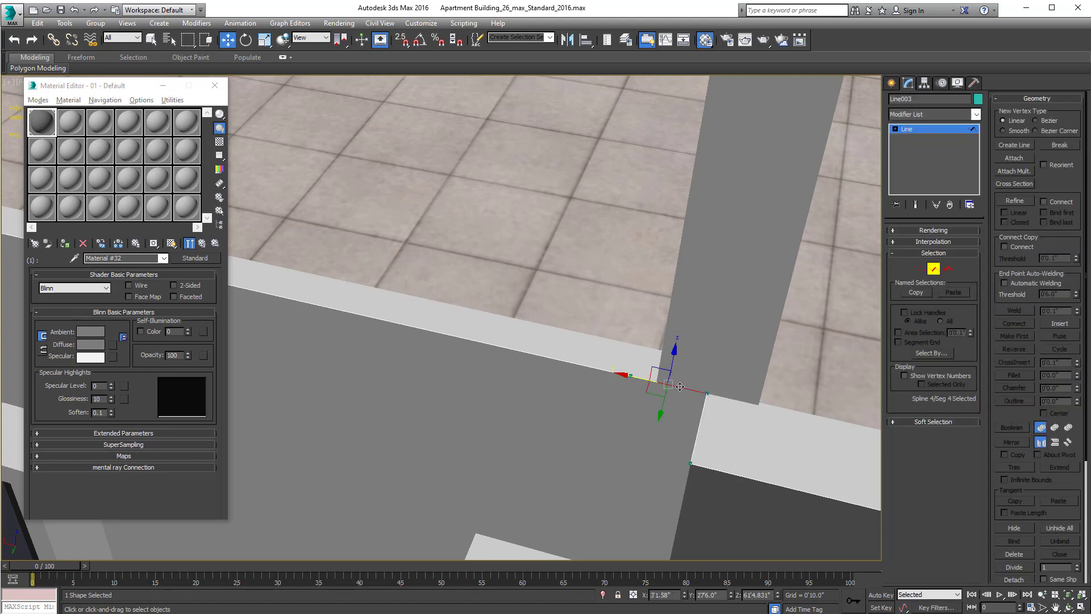
pyautogui.press('Delete')
# Step: Convert all of the line's vertices to Corner type and clear the vertex selection
pyautogui.click(920, 269)
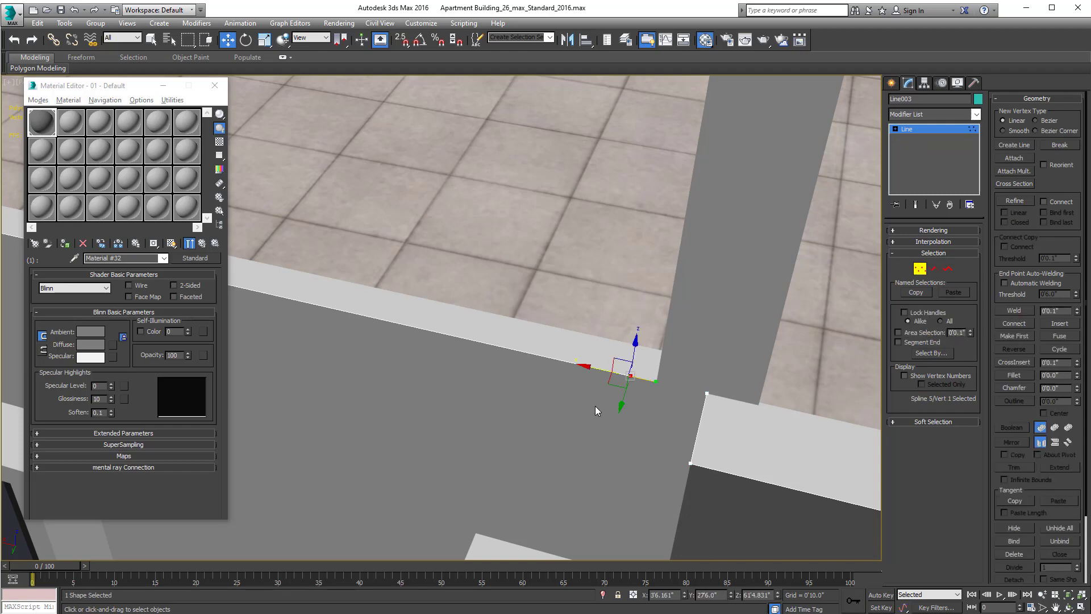
pyautogui.scroll(-4, 643, 414)
pyautogui.hotkey('ctrl', 'a')
pyautogui.rightClick(643, 414)
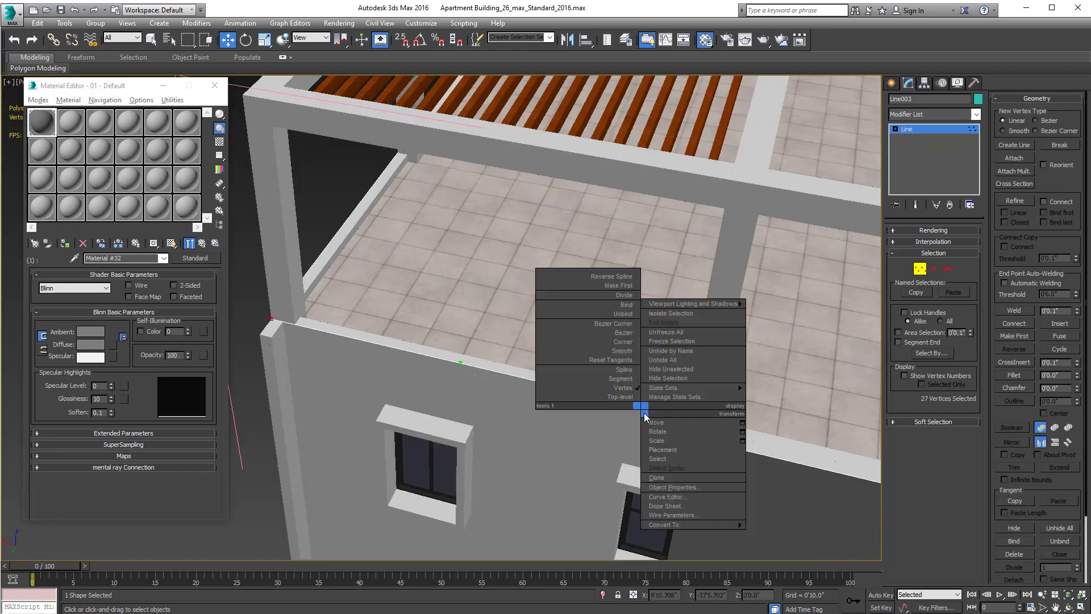
pyautogui.click(655, 400)
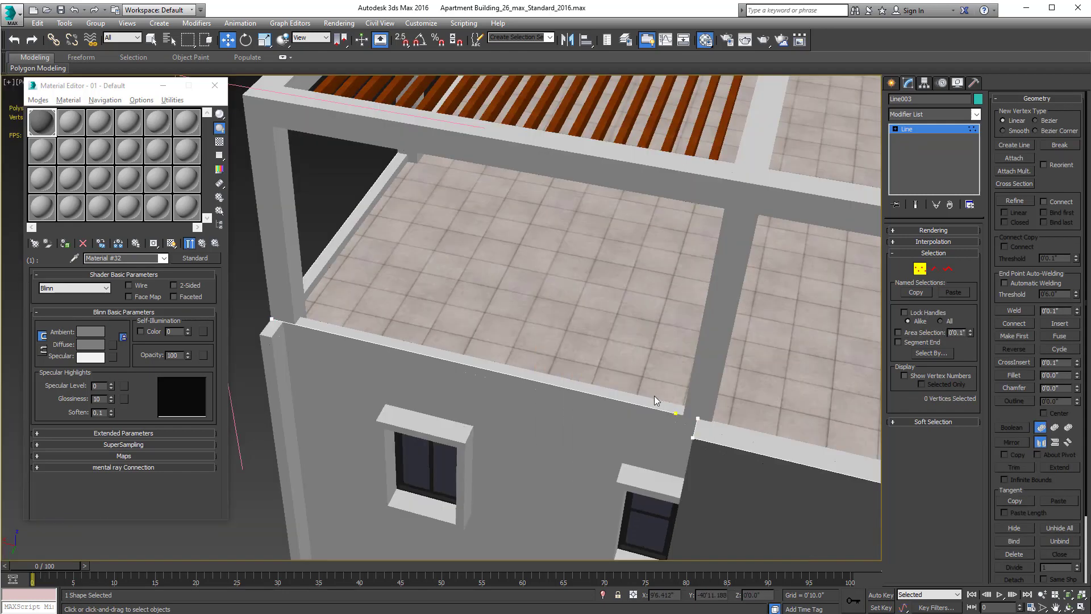
# Step: Slide the open end vertex about 3 in along the parapet up to the pergola post's face
pyautogui.click(677, 414)
pyautogui.scroll(4, 646, 421)
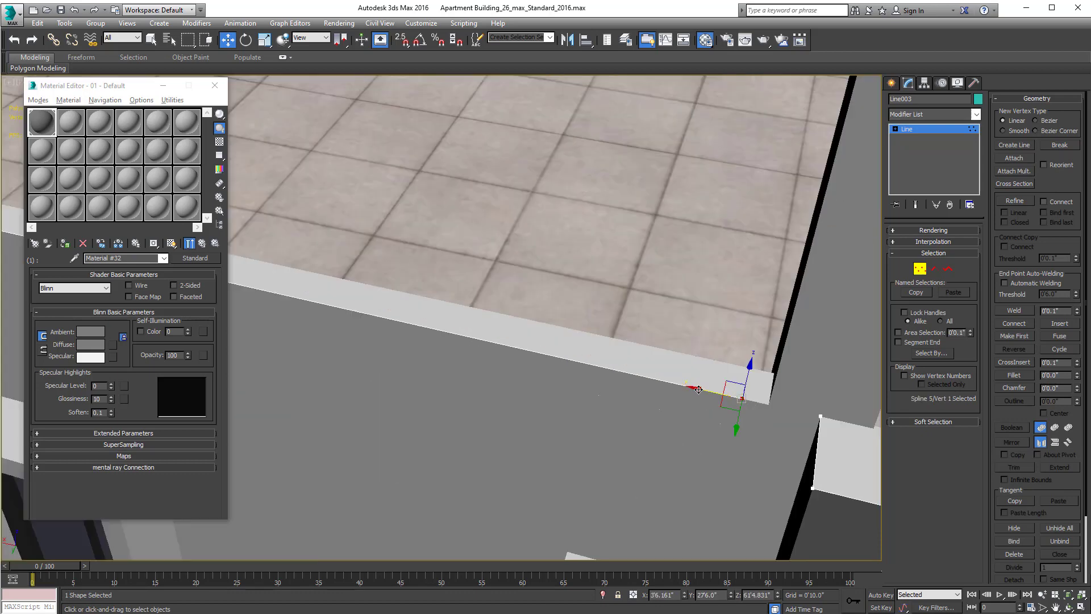
pyautogui.moveTo(699, 389); pyautogui.dragTo(715, 410)
# Step: Insert a vertex with Refine where the parapet line meets the side of the roof's corner post
pyautogui.scroll(-6, 604, 424)
pyautogui.keyDown('alt'); pyautogui.moveTo(536, 417); pyautogui.dragTo(588, 420, button='middle'); pyautogui.keyUp('alt')
pyautogui.moveTo(588, 421)
pyautogui.mouseDown(button='middle')
pyautogui.moveTo(535, 431)
pyautogui.moveTo(568, 418)
pyautogui.mouseUp(button='middle')
pyautogui.keyDown('alt'); pyautogui.moveTo(569, 418); pyautogui.dragTo(637, 387, button='middle'); pyautogui.keyUp('alt')
pyautogui.scroll(5, 586, 400)
pyautogui.keyDown('alt'); pyautogui.moveTo(637, 386); pyautogui.dragTo(662, 376, button='middle'); pyautogui.keyUp('alt')
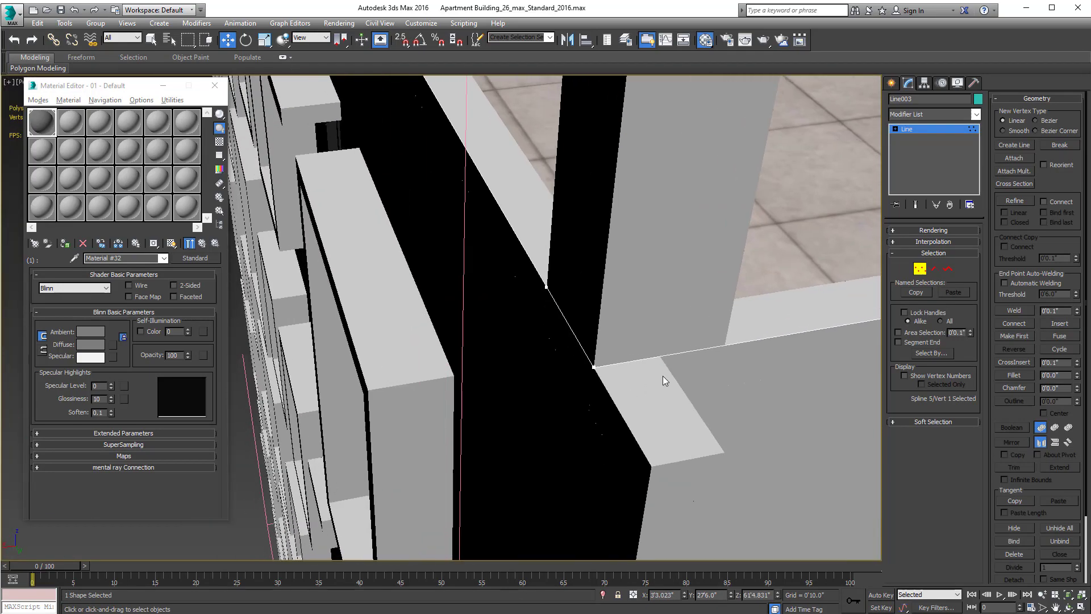
pyautogui.rightClick(688, 336)
pyautogui.click(630, 387)
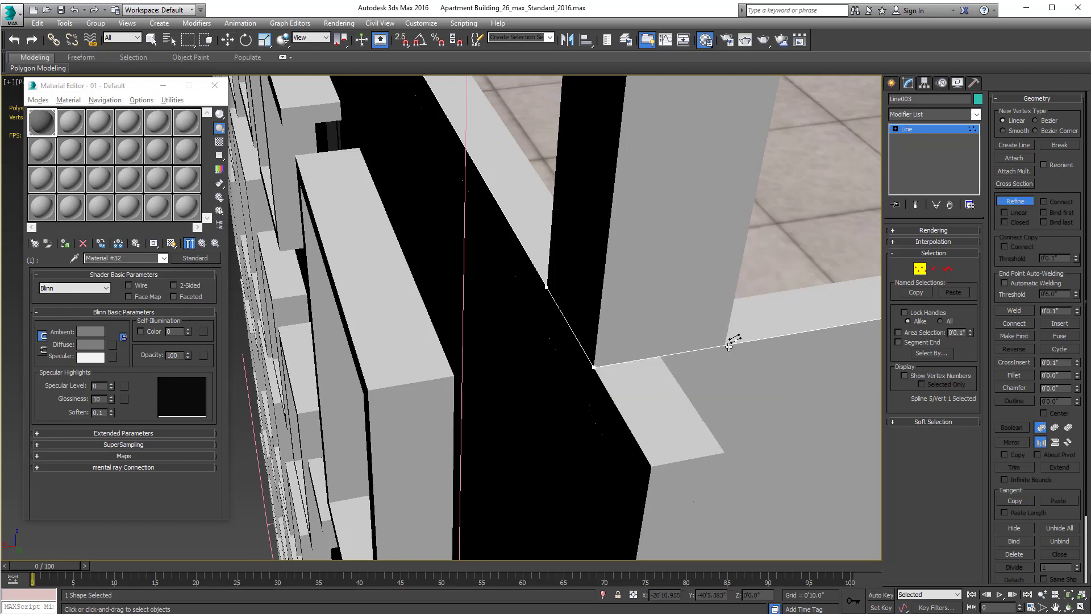
pyautogui.rightClick(738, 355)
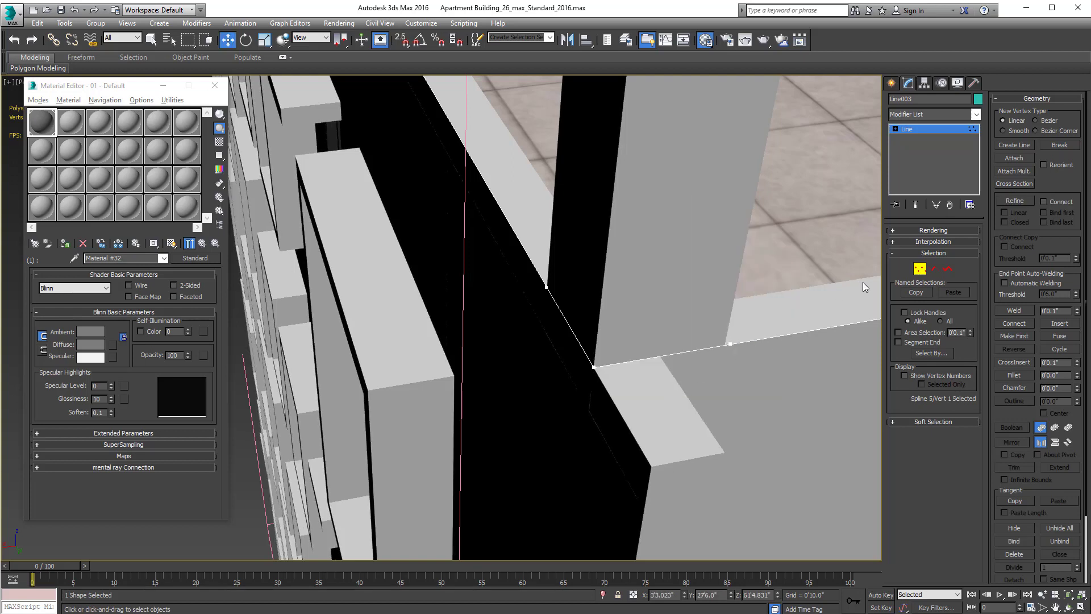
# Step: Delete the two line segments that run around the base of the corner post
pyautogui.click(933, 269)
pyautogui.moveTo(641, 411); pyautogui.dragTo(569, 356)
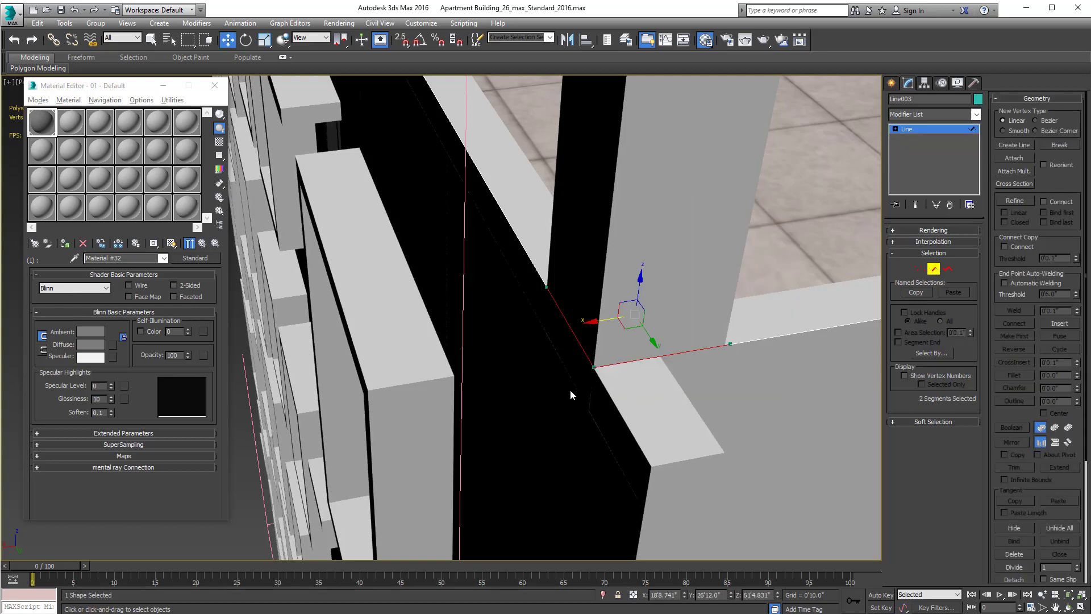
pyautogui.press('Delete')
# Step: Insert two vertices with Refine on the adjoining roof side, one at each edge of the middle pergola post
pyautogui.click(529, 255)
pyautogui.scroll(-4, 494, 311)
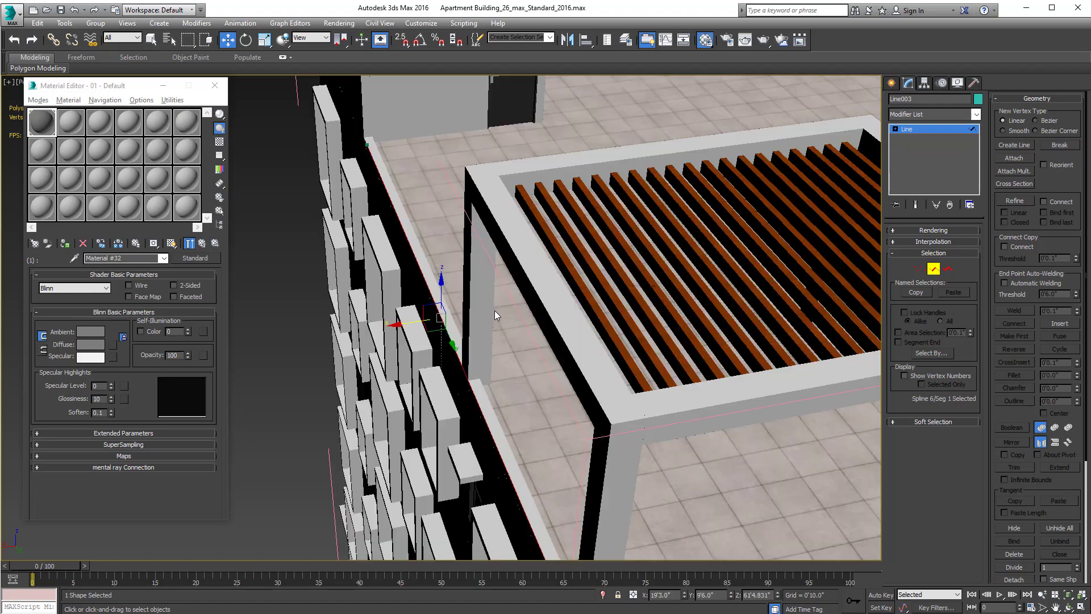
pyautogui.keyDown('alt'); pyautogui.moveTo(495, 310); pyautogui.dragTo(625, 329, button='middle'); pyautogui.keyUp('alt')
pyautogui.scroll(-1, 543, 324)
pyautogui.scroll(4, 591, 325)
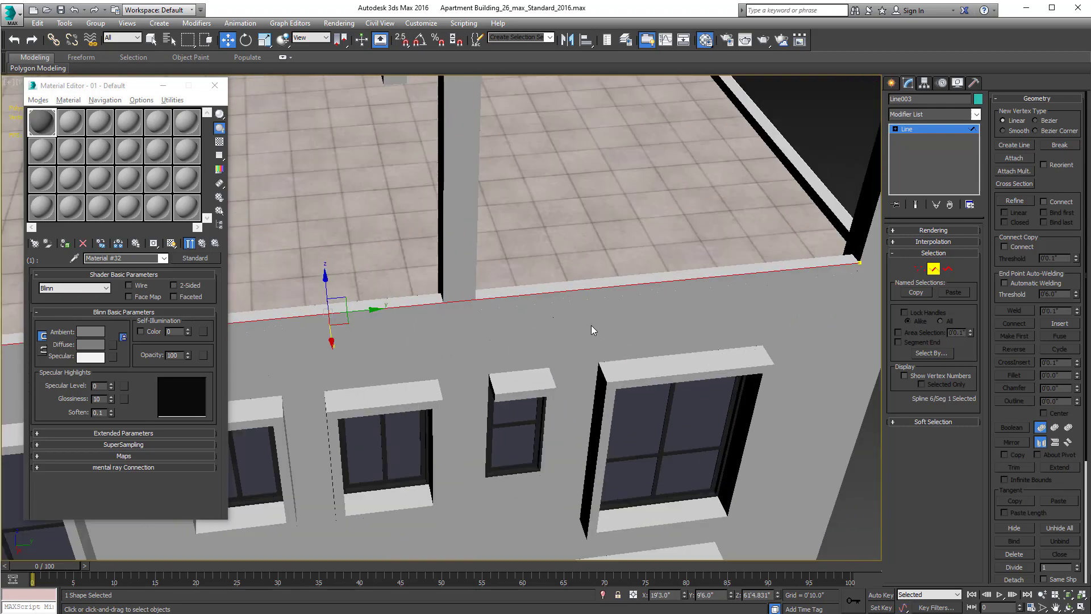
pyautogui.scroll(3, 591, 325)
pyautogui.rightClick(588, 317)
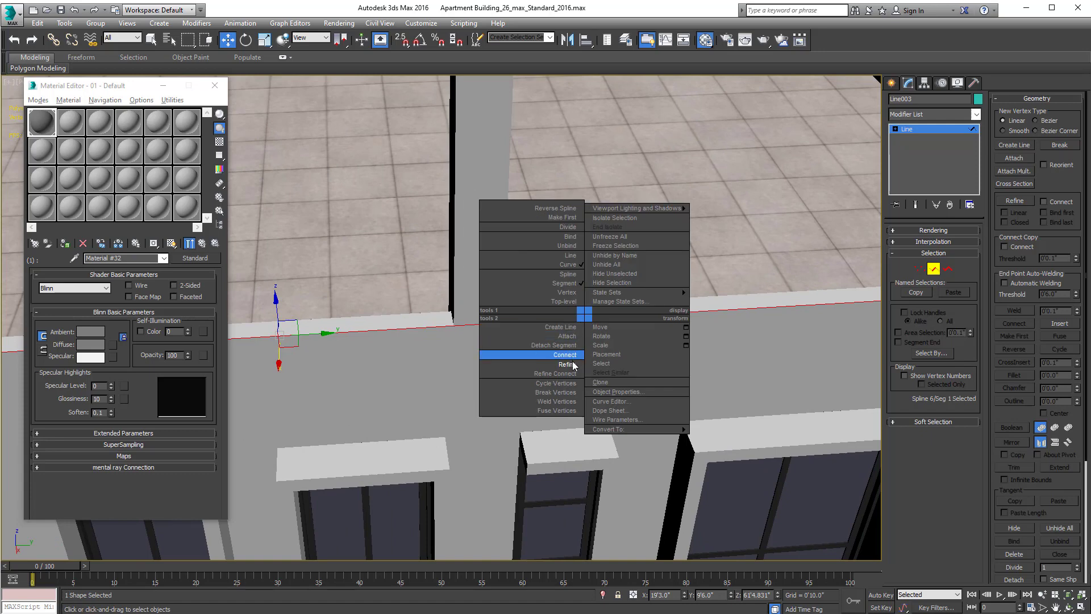
pyautogui.click(565, 359)
pyautogui.click(504, 322)
pyautogui.click(456, 325)
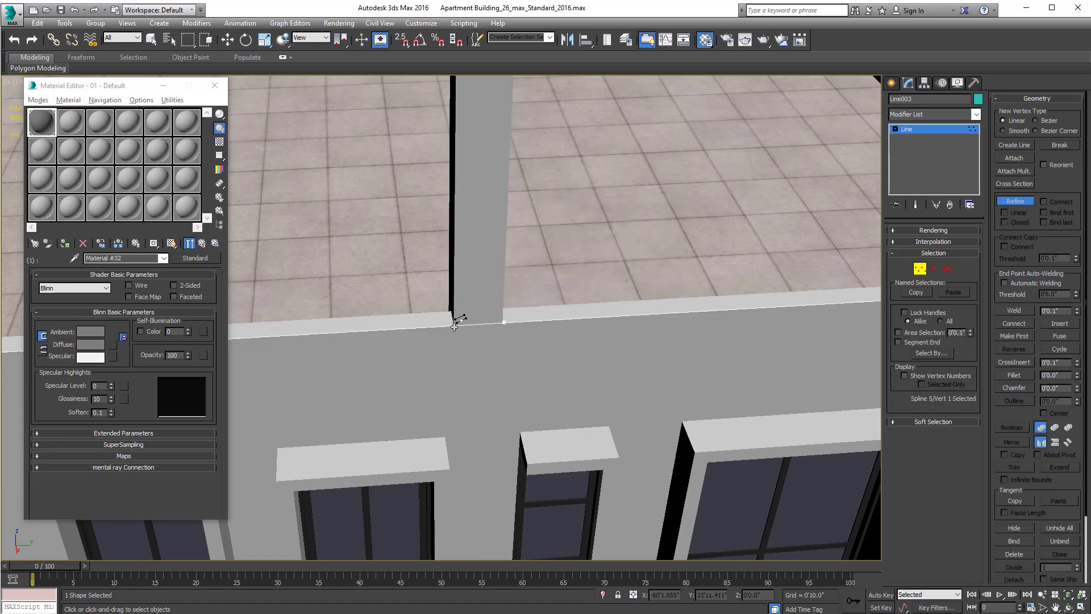
pyautogui.press('w')
# Step: Delete the line segment beneath the middle pergola post, between its two new vertices
pyautogui.click(934, 269)
pyautogui.click(341, 332)
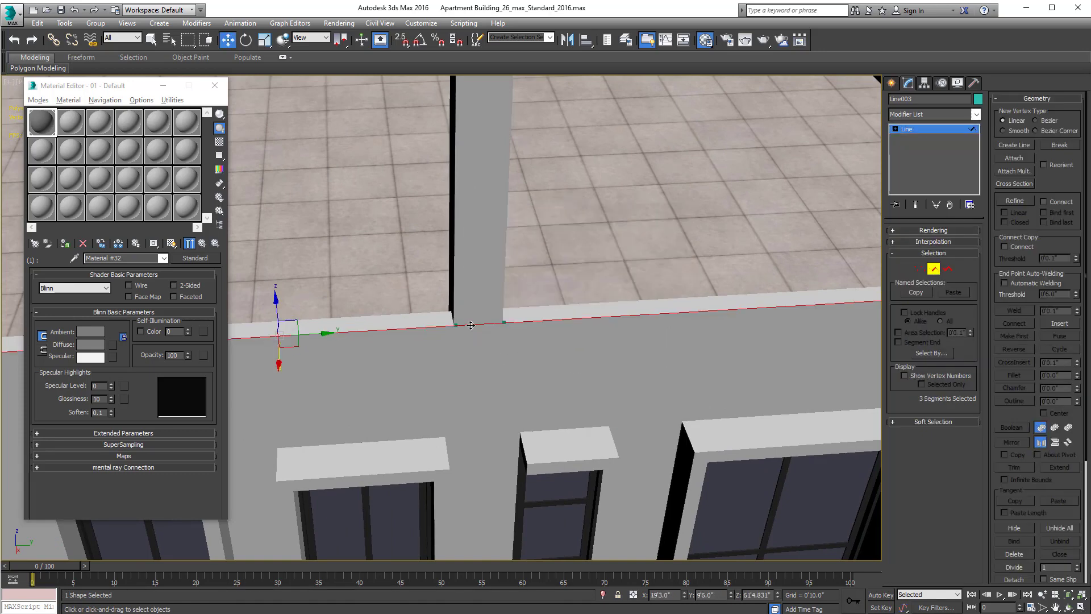
pyautogui.click(481, 323)
pyautogui.press('Delete')
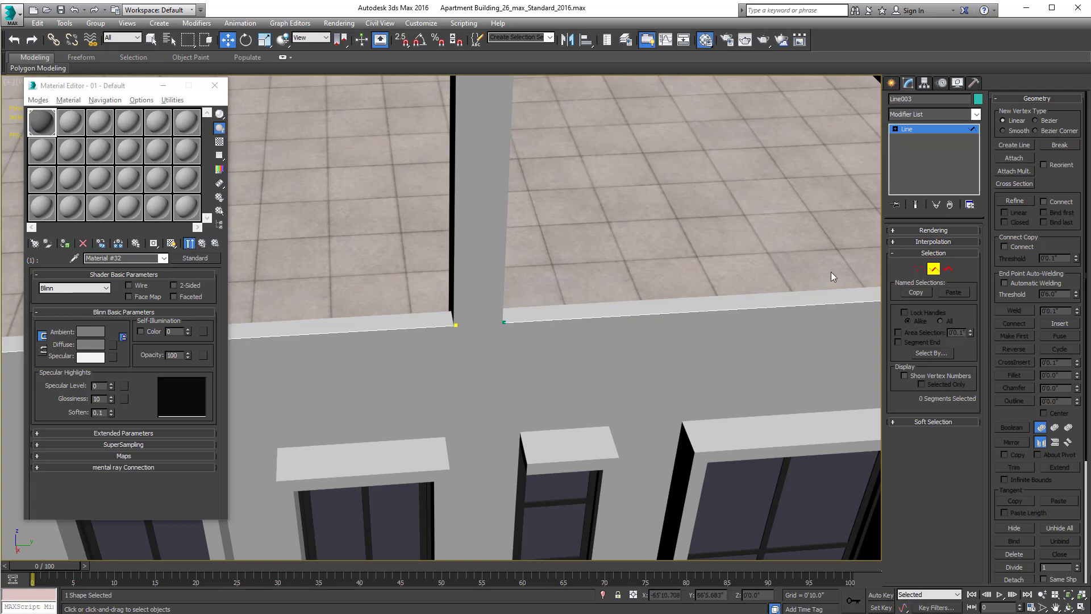
# Step: Slide the line's end vertex along the parapet toward the stair block's wall
pyautogui.scroll(-3, 518, 384)
pyautogui.moveTo(455, 372); pyautogui.dragTo(499, 377, button='middle')
pyautogui.moveTo(364, 371); pyautogui.dragTo(580, 363, button='middle')
pyautogui.scroll(-2, 579, 364)
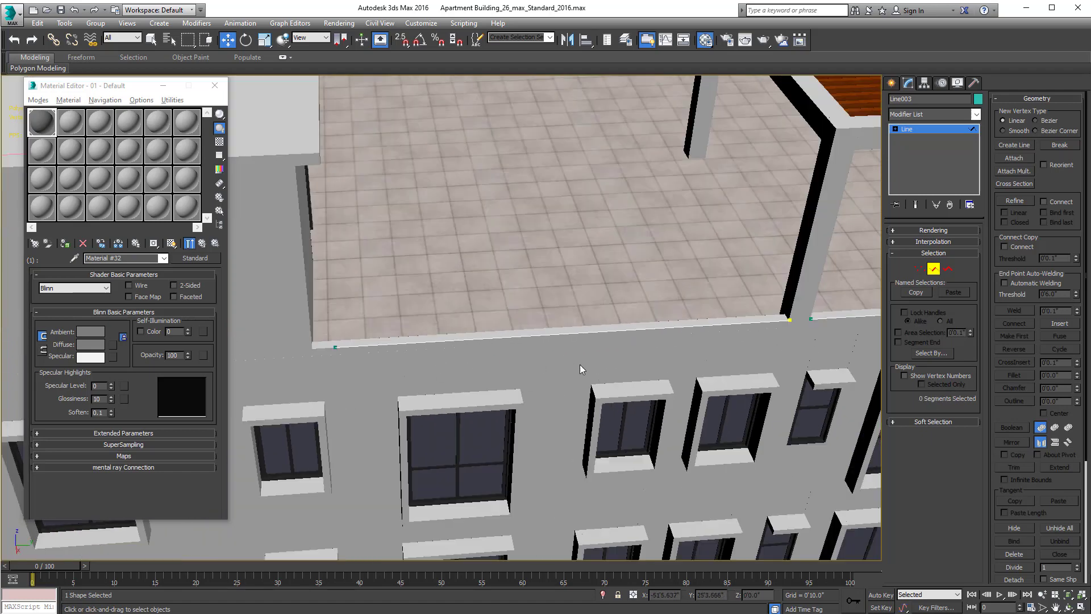
pyautogui.click(920, 268)
pyautogui.click(335, 347)
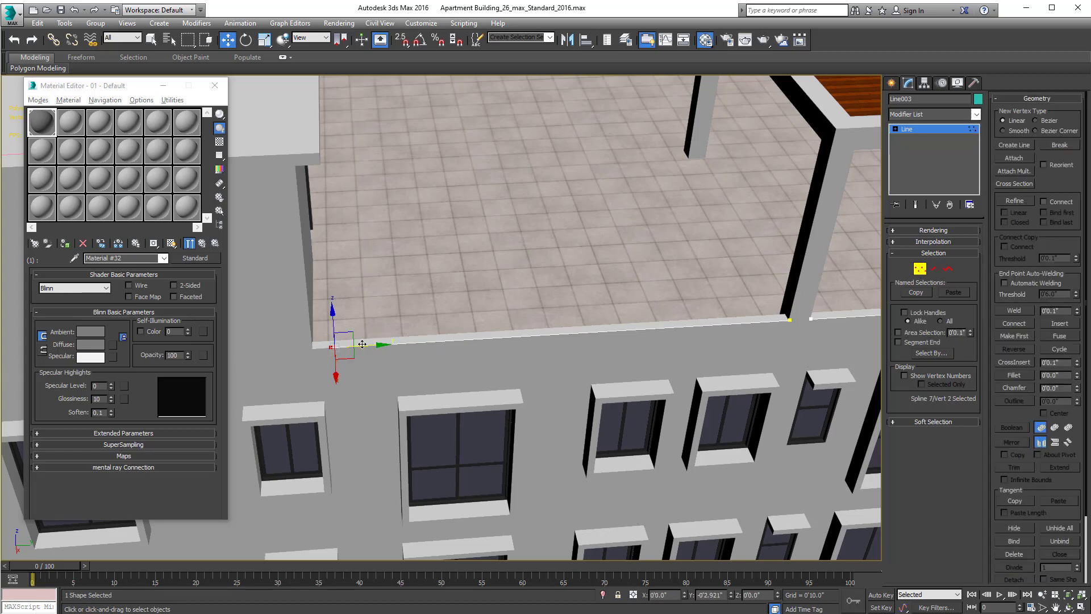
# Step: Select all of the line's splines at spline level and show the roof in the top view
pyautogui.scroll(-6, 382, 353)
pyautogui.scroll(-2, 419, 360)
pyautogui.keyDown('alt'); pyautogui.moveTo(419, 360); pyautogui.dragTo(350, 353, button='middle'); pyautogui.keyUp('alt')
pyautogui.click(920, 270)
pyautogui.keyDown('alt'); pyautogui.moveTo(711, 391); pyautogui.dragTo(643, 399, button='middle'); pyautogui.keyUp('alt')
pyautogui.press('t')
pyautogui.scroll(-3, 642, 376)
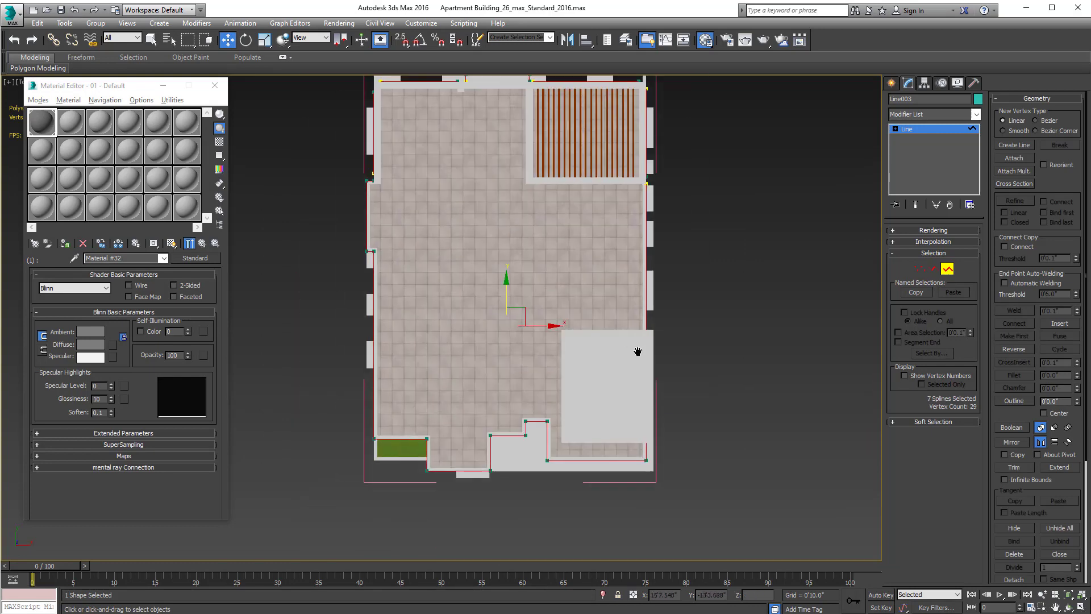
# Step: Outline all the selected splines inward by about half the parapet's thickness
pyautogui.scroll(8, 560, 418)
pyautogui.scroll(4, 603, 415)
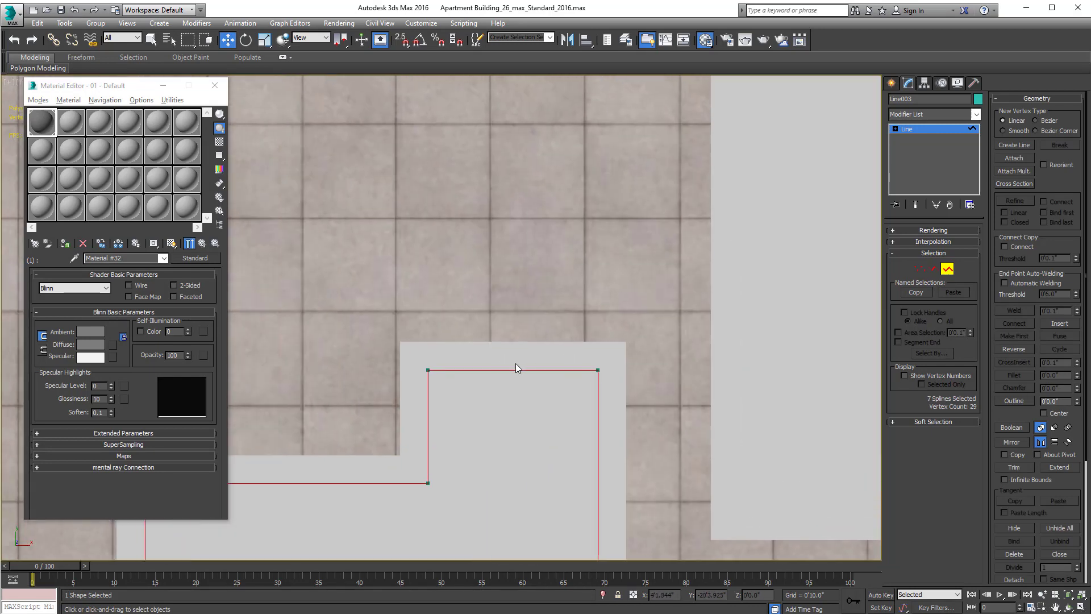
pyautogui.moveTo(516, 363); pyautogui.dragTo(584, 363, button='middle')
pyautogui.moveTo(480, 384); pyautogui.dragTo(488, 387, button='middle')
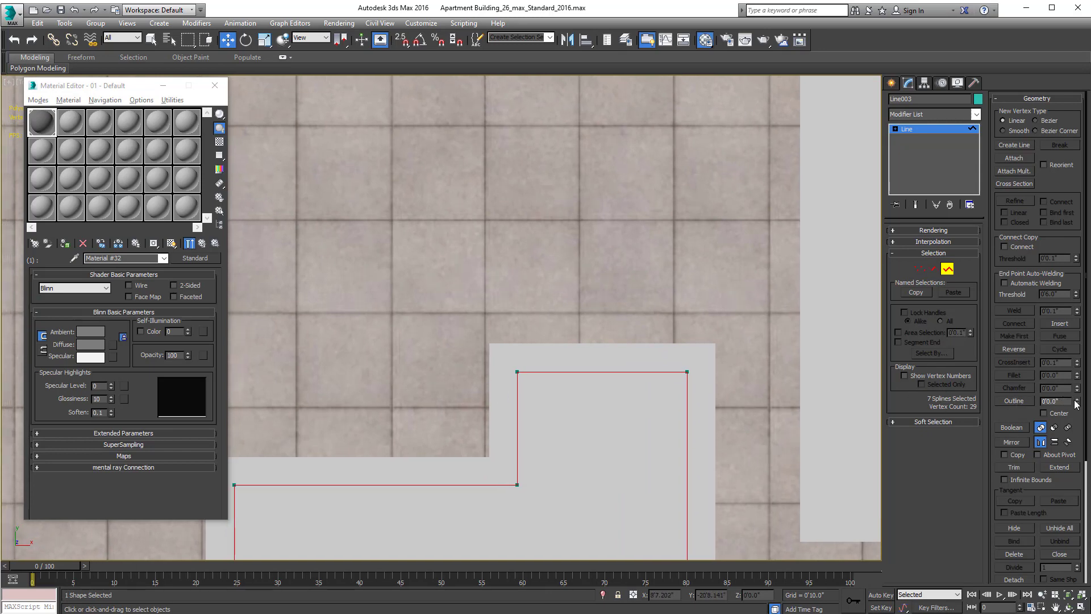
pyautogui.moveTo(1075, 403)
pyautogui.mouseDown()
pyautogui.moveTo(1076, 394)
pyautogui.moveTo(1067, 401)
pyautogui.mouseUp()
# Step: Delete two segments of the outlined splines at the roof corner beside the stair block
pyautogui.moveTo(635, 472); pyautogui.dragTo(641, 443, button='middle')
pyautogui.scroll(-1, 640, 437)
pyautogui.moveTo(591, 401); pyautogui.dragTo(356, 350, button='middle')
pyautogui.scroll(-2, 398, 387)
pyautogui.scroll(2, 658, 437)
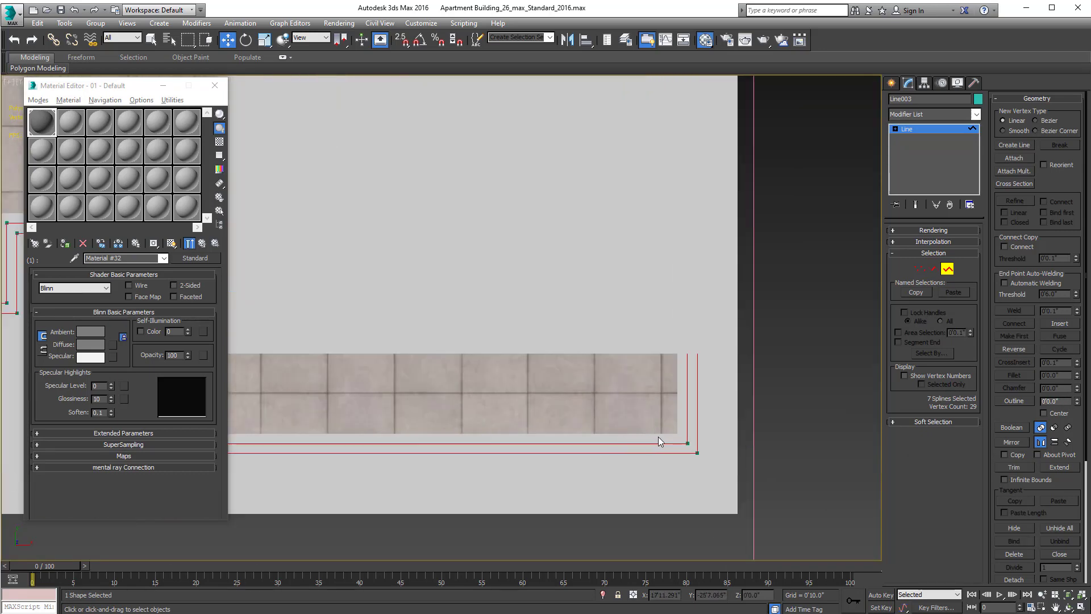
pyautogui.click(934, 268)
pyautogui.moveTo(697, 374); pyautogui.dragTo(693, 377)
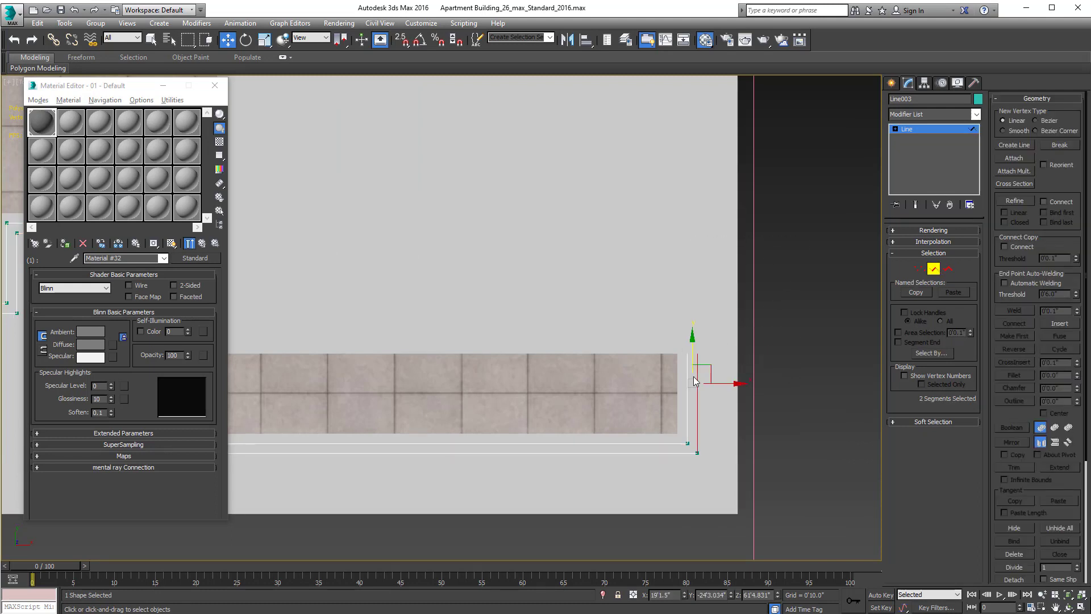
pyautogui.press('Delete')
# Step: Delete the end cap and short outer segment of the outlined spline at the recessed parapet corner on the roof's opposite side
pyautogui.moveTo(690, 417); pyautogui.dragTo(734, 422, button='middle')
pyautogui.scroll(-2, 734, 422)
pyautogui.moveTo(766, 457); pyautogui.dragTo(845, 442, button='middle')
pyautogui.moveTo(363, 444)
pyautogui.mouseDown(button='middle')
pyautogui.moveTo(541, 458)
pyautogui.moveTo(548, 411)
pyautogui.moveTo(601, 402)
pyautogui.moveTo(709, 435)
pyautogui.moveTo(775, 438)
pyautogui.mouseUp(button='middle')
pyautogui.moveTo(467, 442); pyautogui.dragTo(657, 467, button='middle')
pyautogui.moveTo(416, 290); pyautogui.dragTo(445, 535, button='middle')
pyautogui.moveTo(423, 250); pyautogui.dragTo(429, 476, button='middle')
pyautogui.moveTo(406, 262); pyautogui.dragTo(408, 467, button='middle')
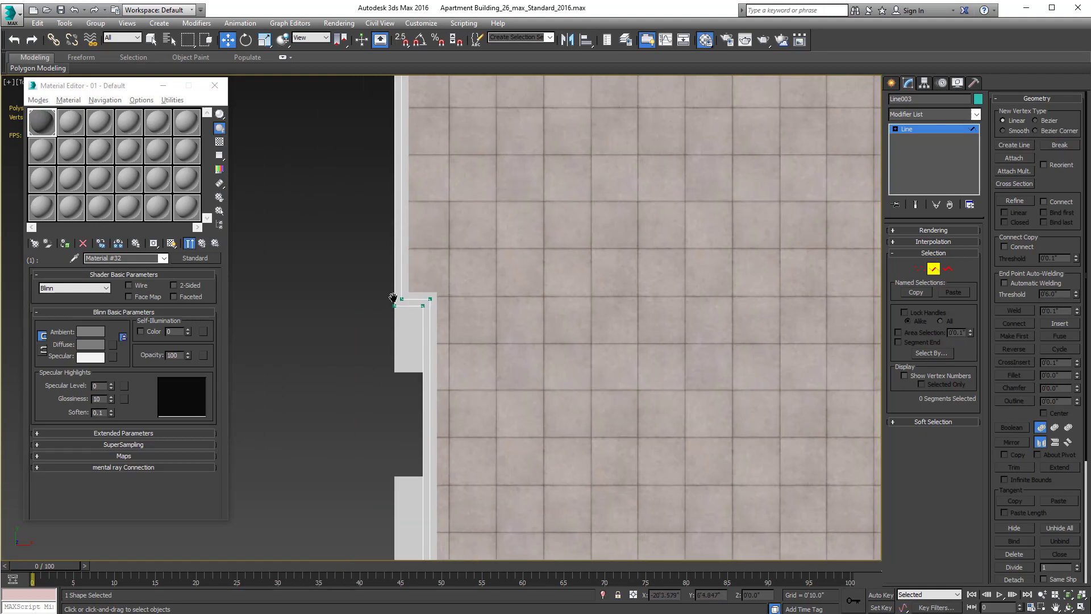
pyautogui.moveTo(395, 298); pyautogui.dragTo(389, 540, button='middle')
pyautogui.moveTo(388, 320); pyautogui.dragTo(396, 422, button='middle')
pyautogui.scroll(2, 397, 420)
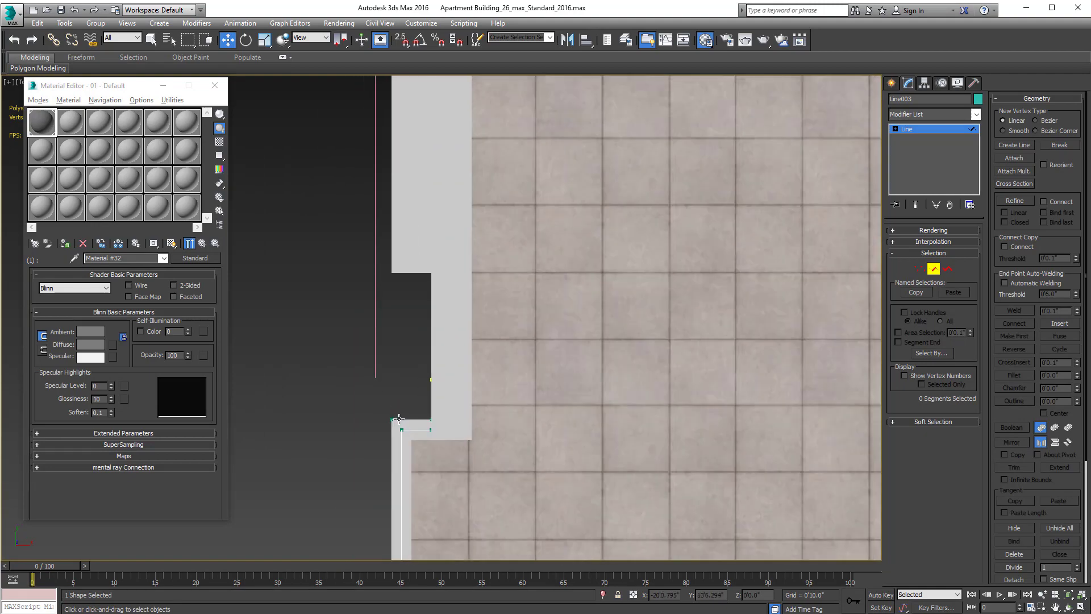
pyautogui.press('F3')
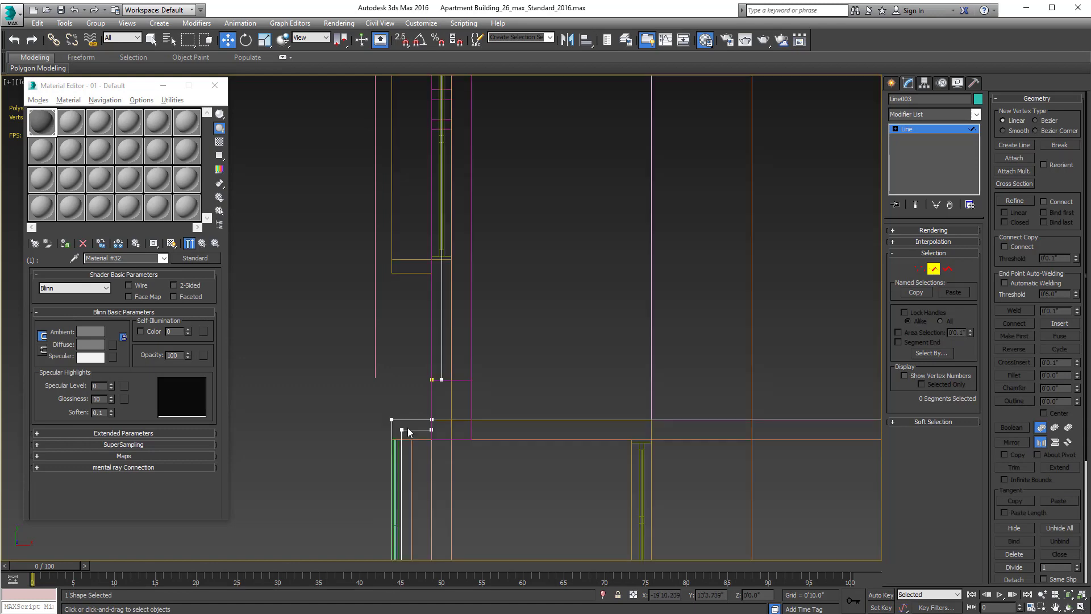
pyautogui.scroll(2, 421, 419)
pyautogui.moveTo(431, 416); pyautogui.dragTo(433, 417)
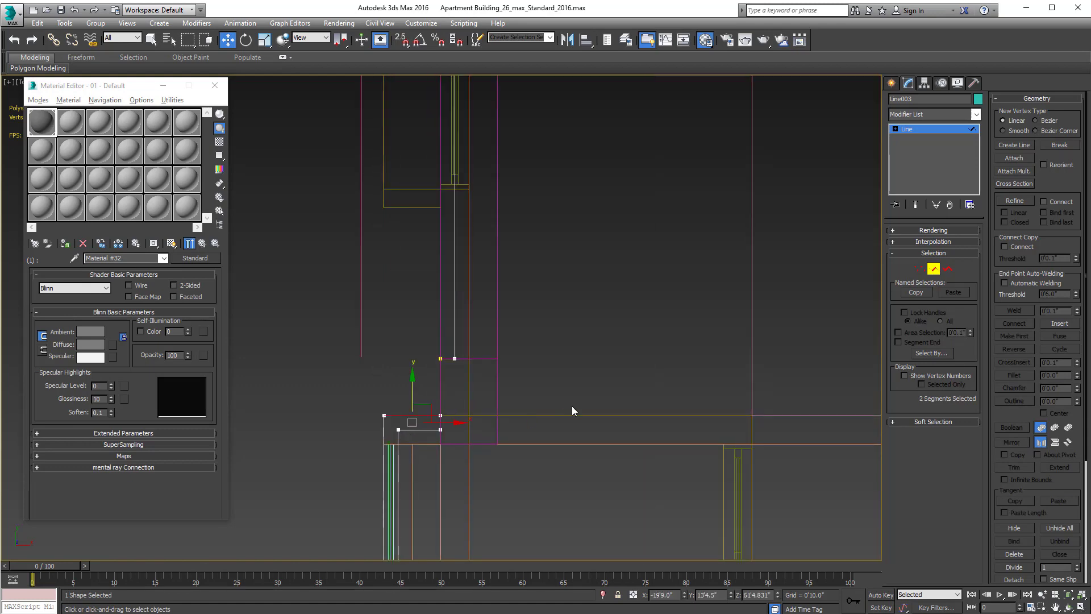
pyautogui.press('Delete')
# Step: Delete the leftover outer spline at spline level, keeping only the inner outline along the parapet
pyautogui.click(948, 269)
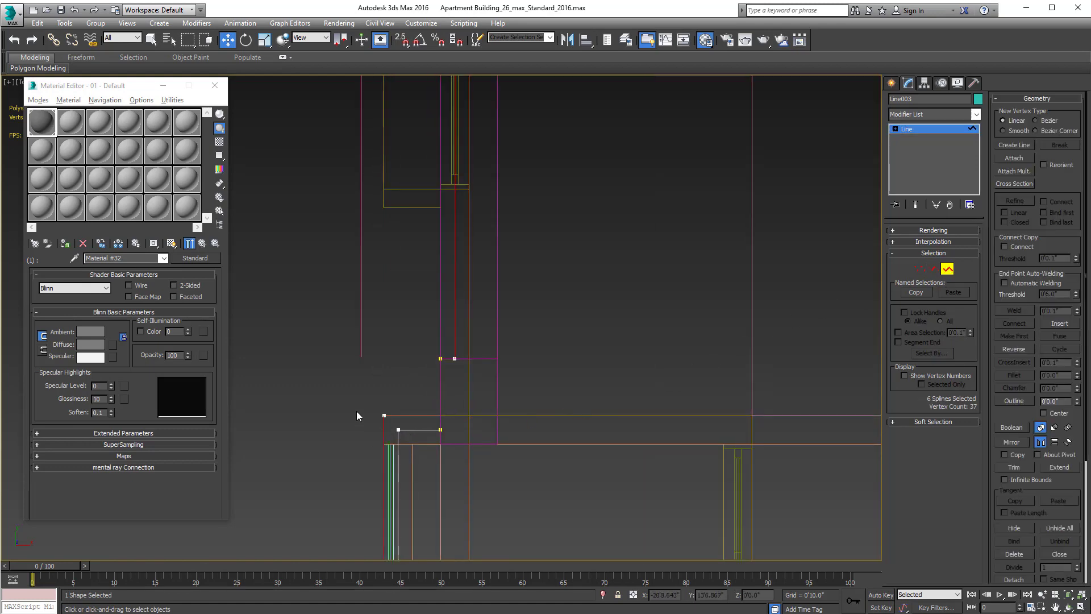
pyautogui.click(384, 449)
pyautogui.scroll(-8, 338, 314)
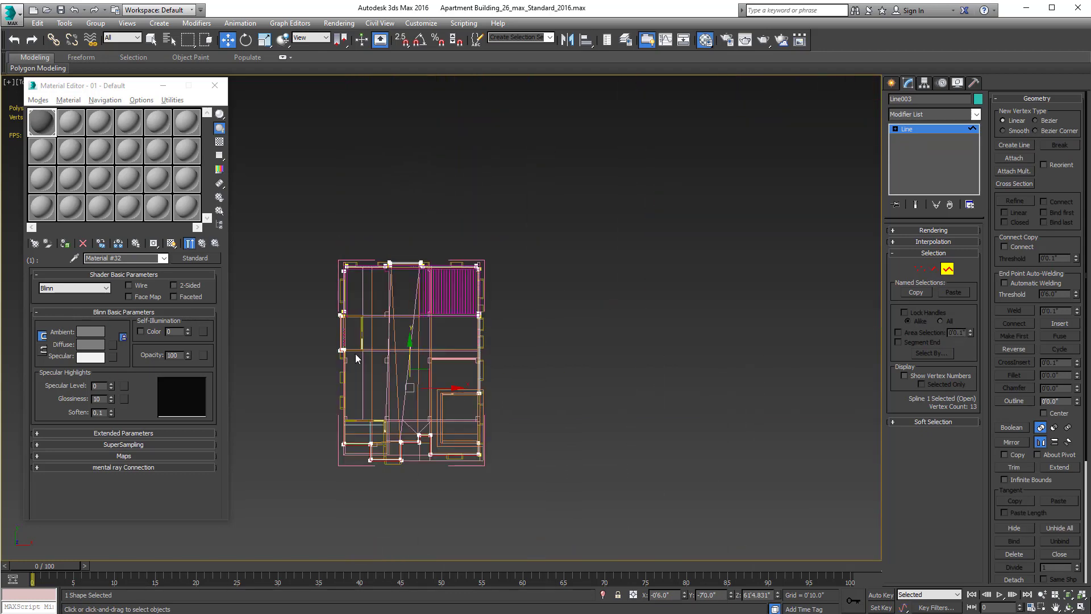
pyautogui.scroll(2, 356, 358)
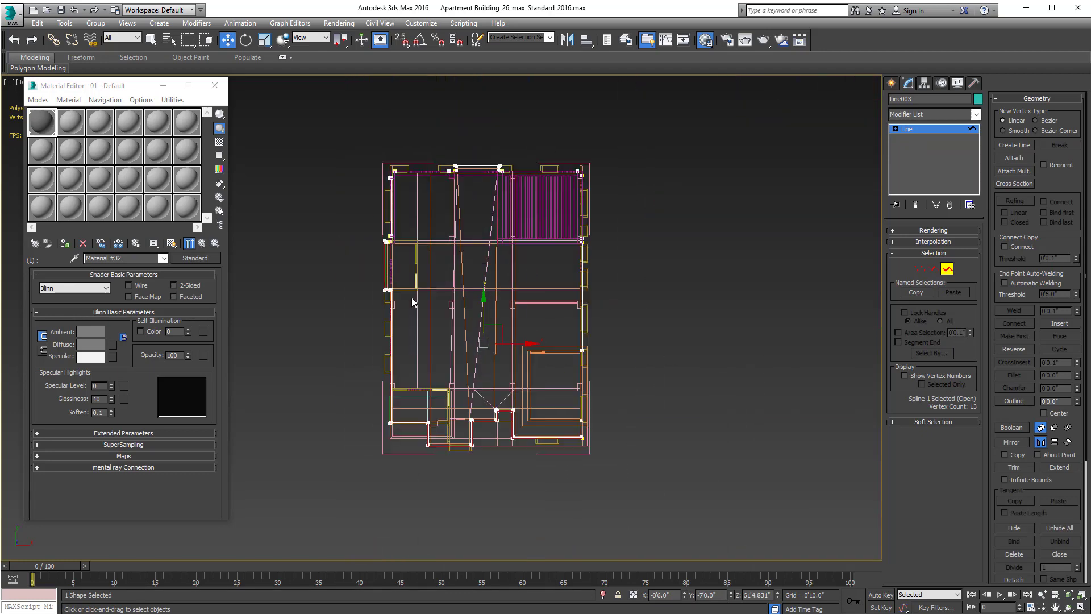
pyautogui.click(572, 447)
pyautogui.scroll(7, 463, 397)
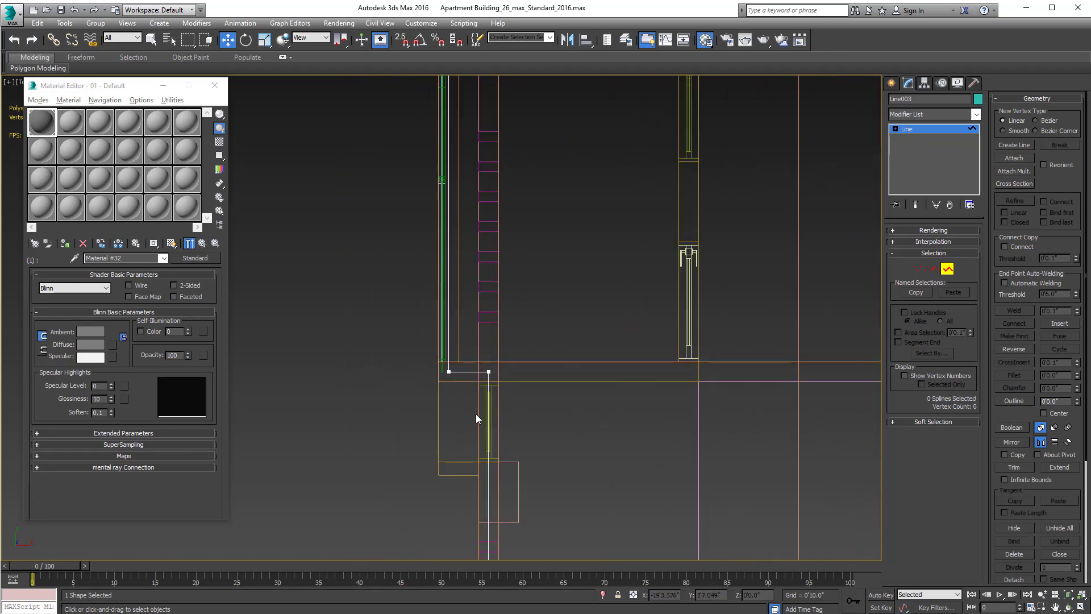
pyautogui.scroll(3, 493, 483)
pyautogui.scroll(-1, 493, 483)
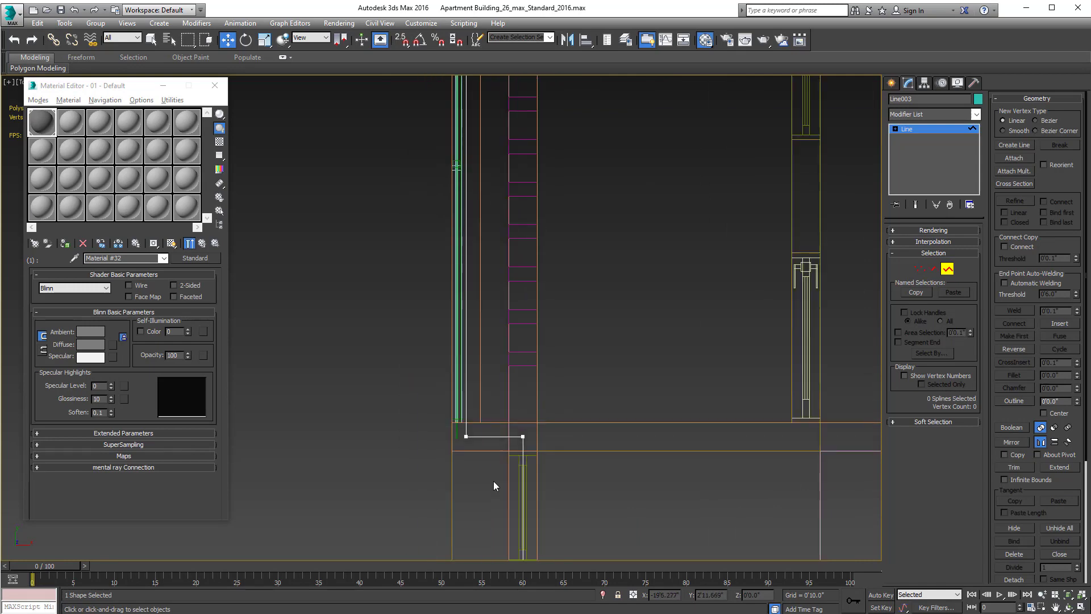
# Step: Show the roof shaded in perspective and delete the outer segments of the closed spline between the pergola posts
pyautogui.press('p')
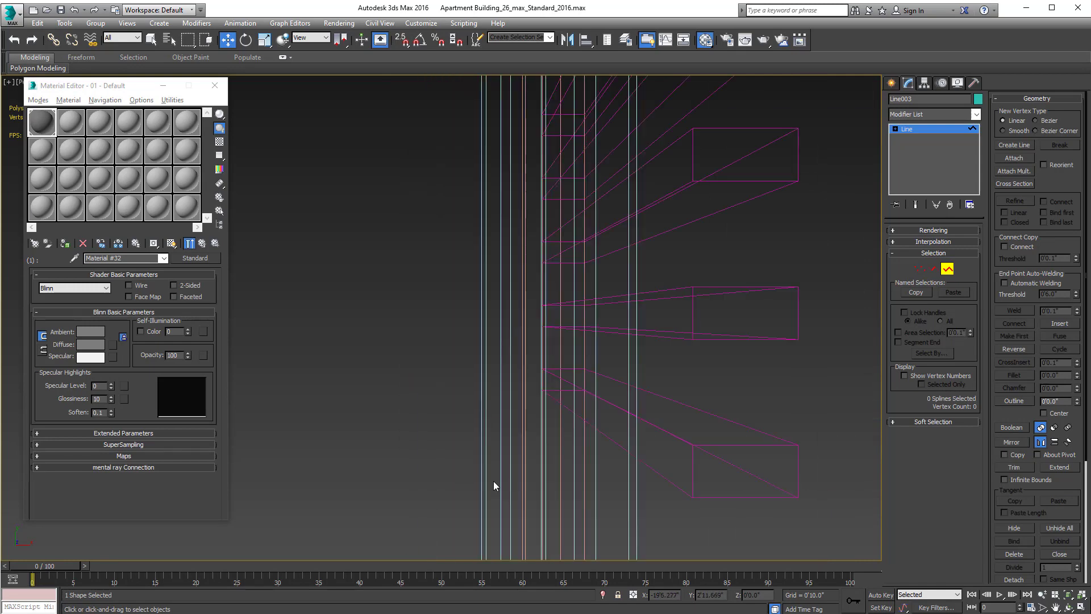
pyautogui.press('F3')
pyautogui.press('z')
pyautogui.keyDown('alt'); pyautogui.moveTo(568, 448); pyautogui.dragTo(505, 431, button='middle'); pyautogui.keyUp('alt')
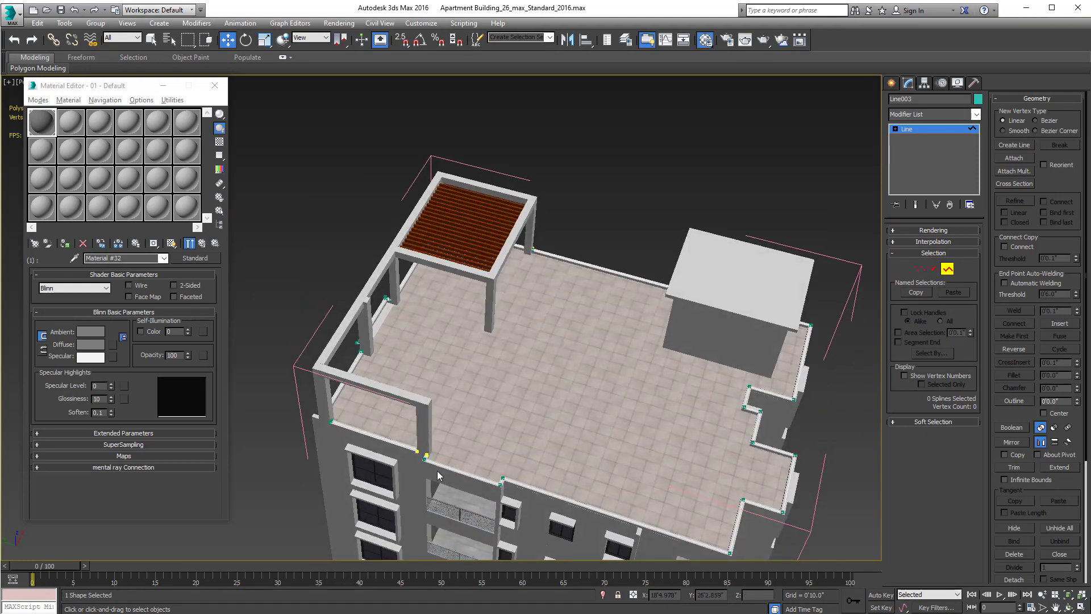
pyautogui.scroll(6, 505, 431)
pyautogui.scroll(5, 567, 405)
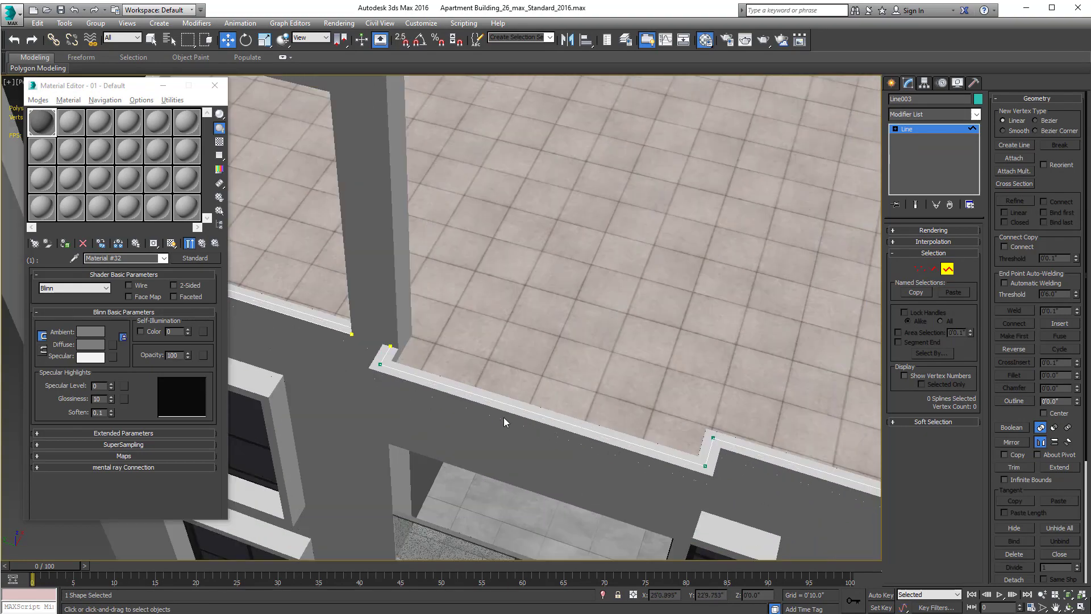
pyautogui.keyDown('alt'); pyautogui.moveTo(475, 426); pyautogui.dragTo(602, 387, button='middle'); pyautogui.keyUp('alt')
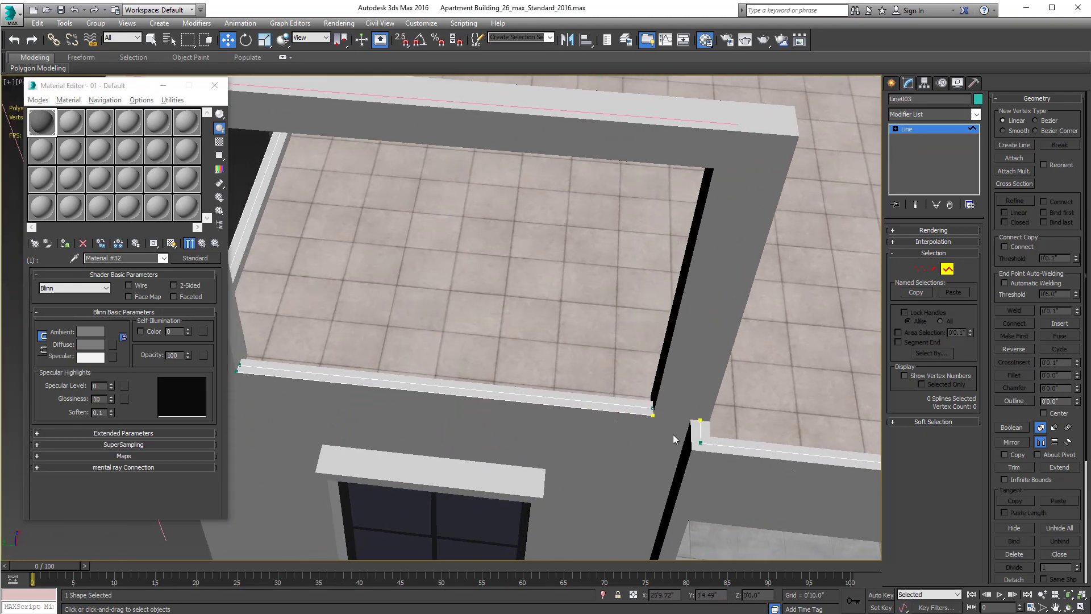
pyautogui.keyDown('alt'); pyautogui.moveTo(487, 442); pyautogui.dragTo(632, 441, button='middle'); pyautogui.keyUp('alt')
pyautogui.press('2')
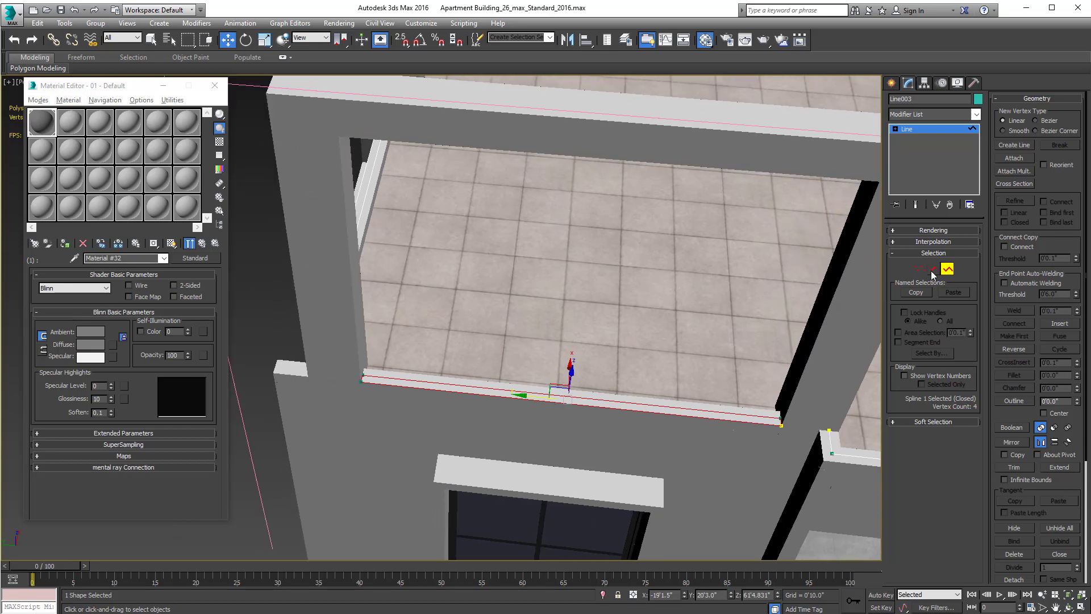
pyautogui.click(759, 425)
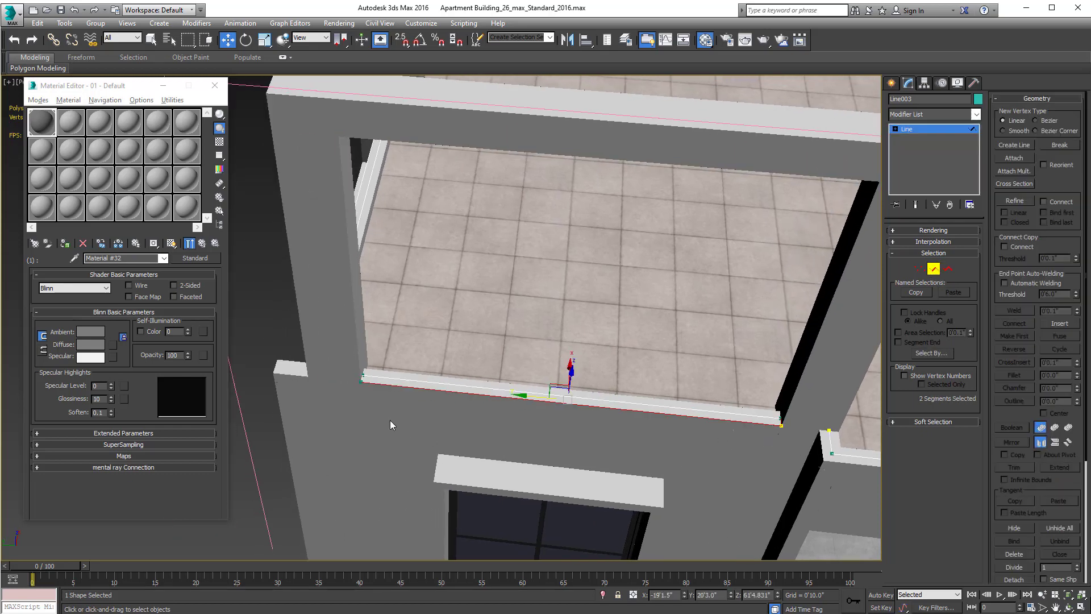
pyautogui.click(369, 396)
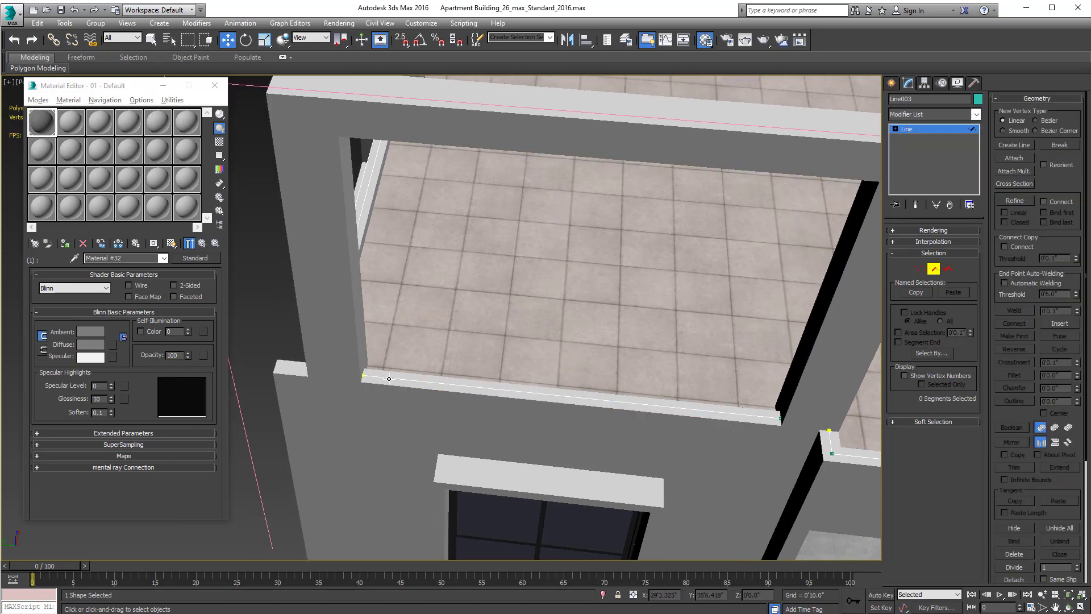
# Step: Delete the outer and end-cap segments of the outlined spline on the next parapet span around the corner post
pyautogui.click(389, 378)
pyautogui.keyDown('alt'); pyautogui.moveTo(378, 397); pyautogui.dragTo(625, 432, button='middle'); pyautogui.keyUp('alt')
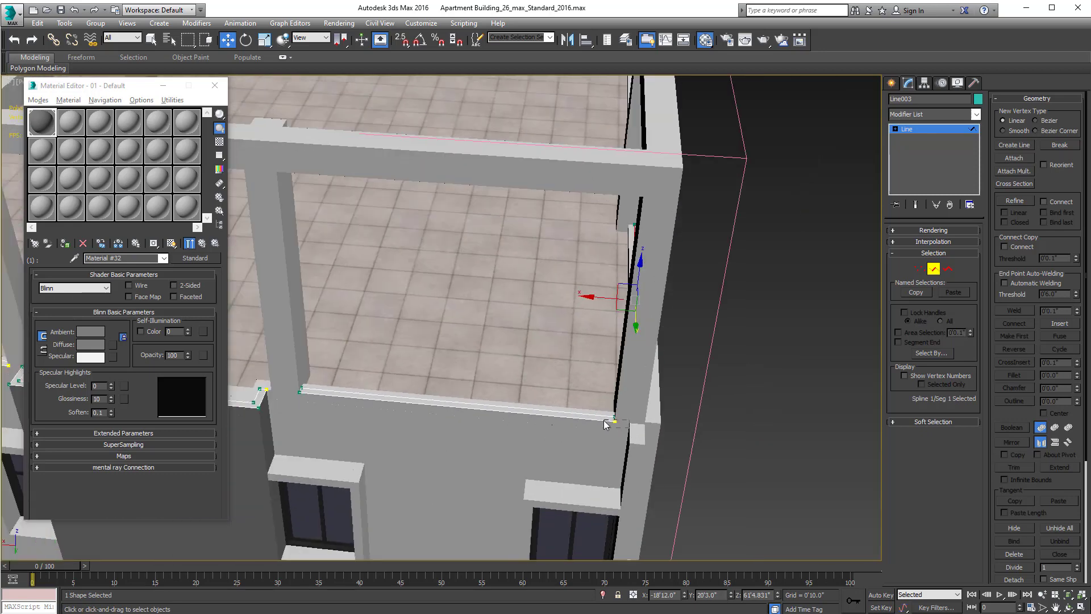
pyautogui.keyDown('ctrl'); pyautogui.click(604, 421); pyautogui.keyUp('ctrl')
pyautogui.click(309, 414)
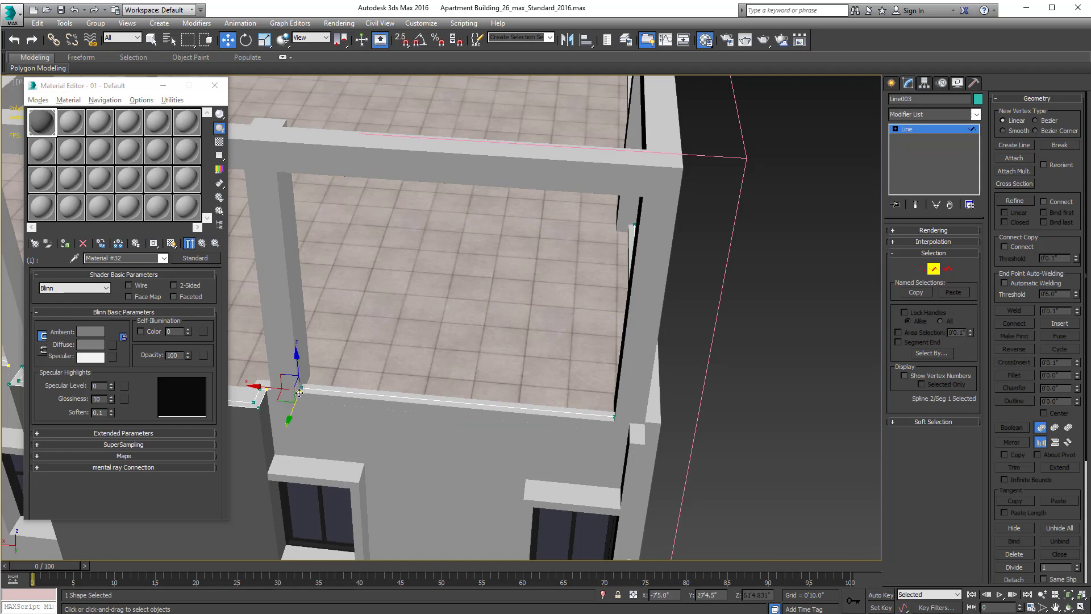
# Step: Delete the outer outline and end-cap segments of the spline around the projecting parapet bay
pyautogui.moveTo(301, 407); pyautogui.dragTo(692, 418, button='middle')
pyautogui.scroll(3, 532, 385)
pyautogui.click(518, 394)
pyautogui.press('Delete')
pyautogui.click(522, 420)
pyautogui.press('Delete')
pyautogui.moveTo(377, 397); pyautogui.dragTo(371, 397)
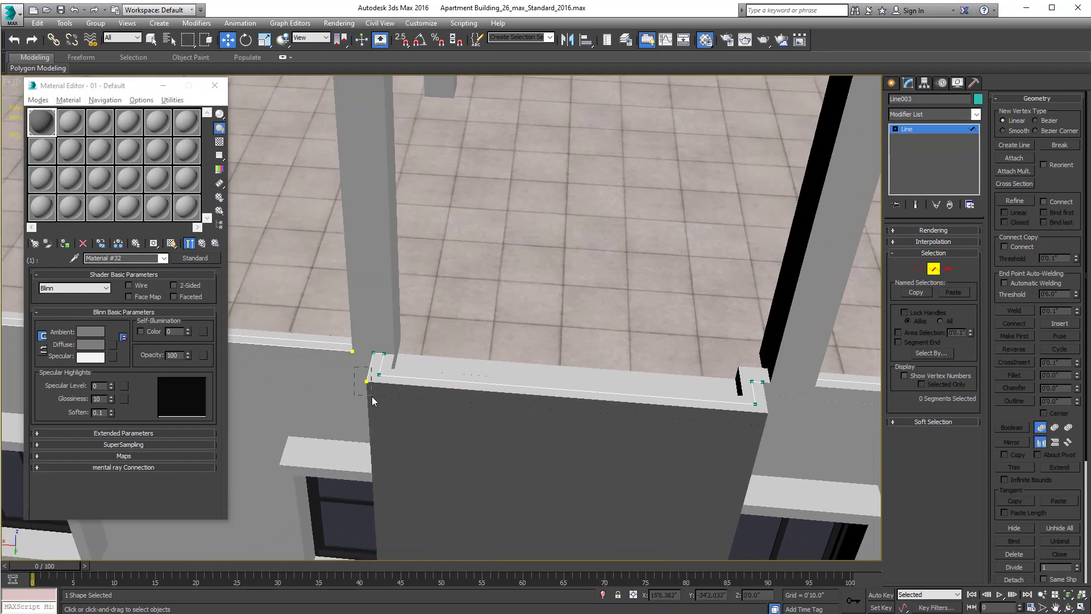
pyautogui.press('Delete')
pyautogui.click(378, 353)
pyautogui.press('Delete')
# Step: Delete the end-cap segment of the parapet spline beside the building's next corner post
pyautogui.moveTo(356, 370); pyautogui.dragTo(475, 445, button='middle')
pyautogui.click(468, 418)
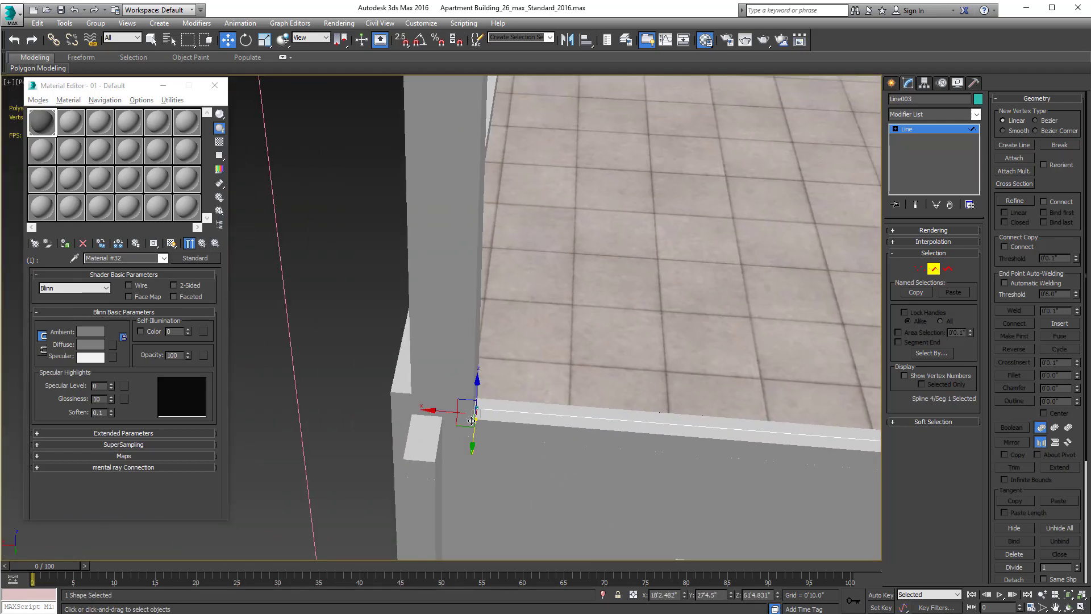
pyautogui.press('Delete')
# Step: Nudge the spline's end vertex along X toward the corner post and leave vertex level
pyautogui.click(920, 269)
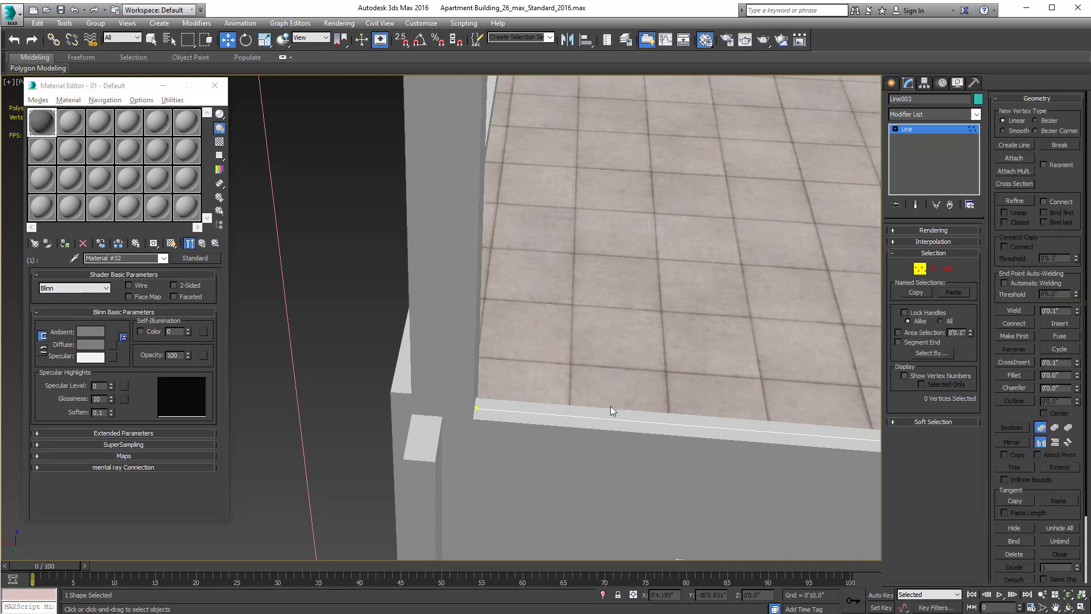
pyautogui.click(476, 408)
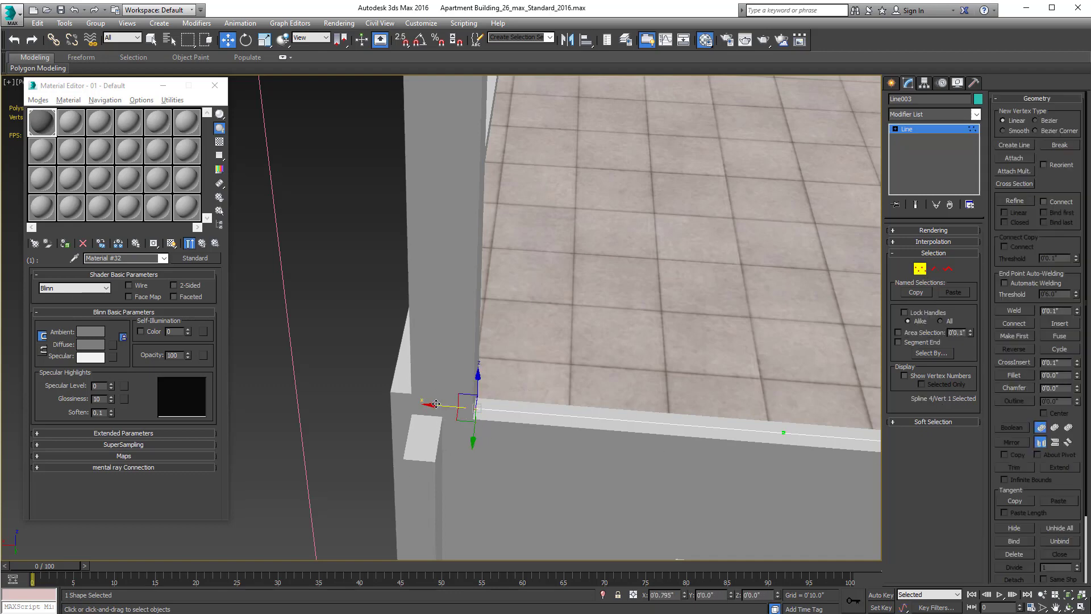
pyautogui.moveTo(436, 404); pyautogui.dragTo(433, 404)
pyautogui.click(920, 269)
# Step: Isolate the parapet line and frame it in the top view
pyautogui.keyDown('alt'); pyautogui.moveTo(519, 458); pyautogui.dragTo(534, 430, button='middle'); pyautogui.keyUp('alt')
pyautogui.scroll(-2, 716, 439)
pyautogui.scroll(-2, 727, 435)
pyautogui.hotkey('alt', 'q')
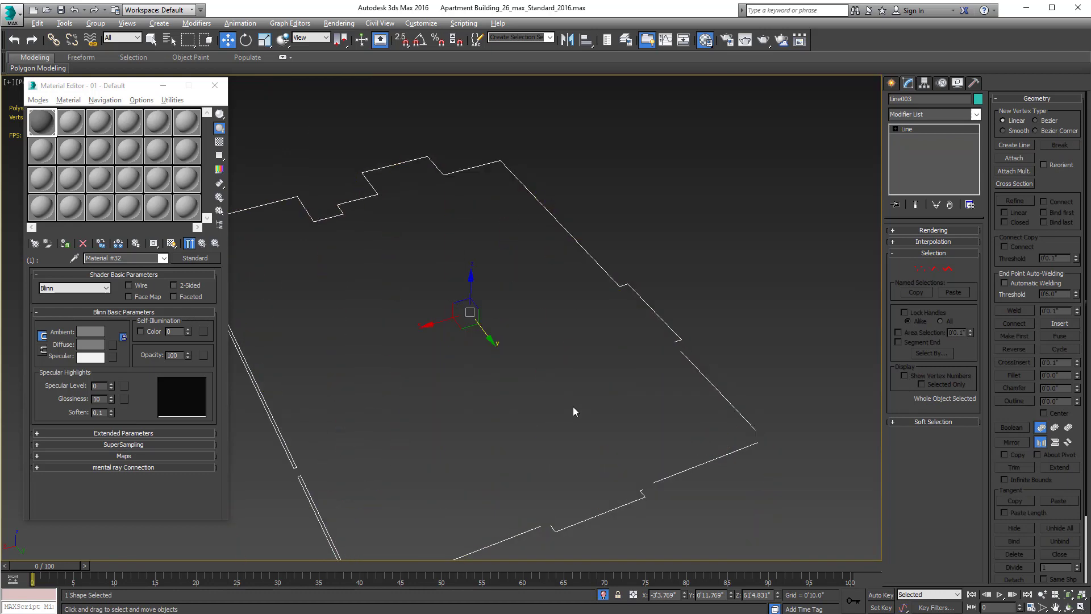
pyautogui.press('t')
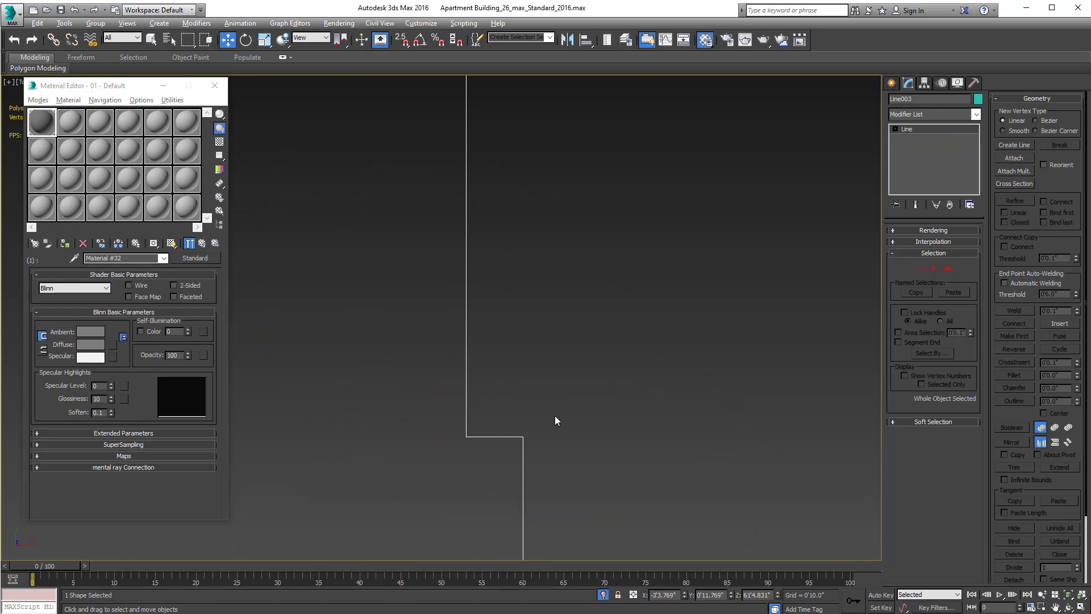
pyautogui.press('z')
pyautogui.scroll(-4, 555, 415)
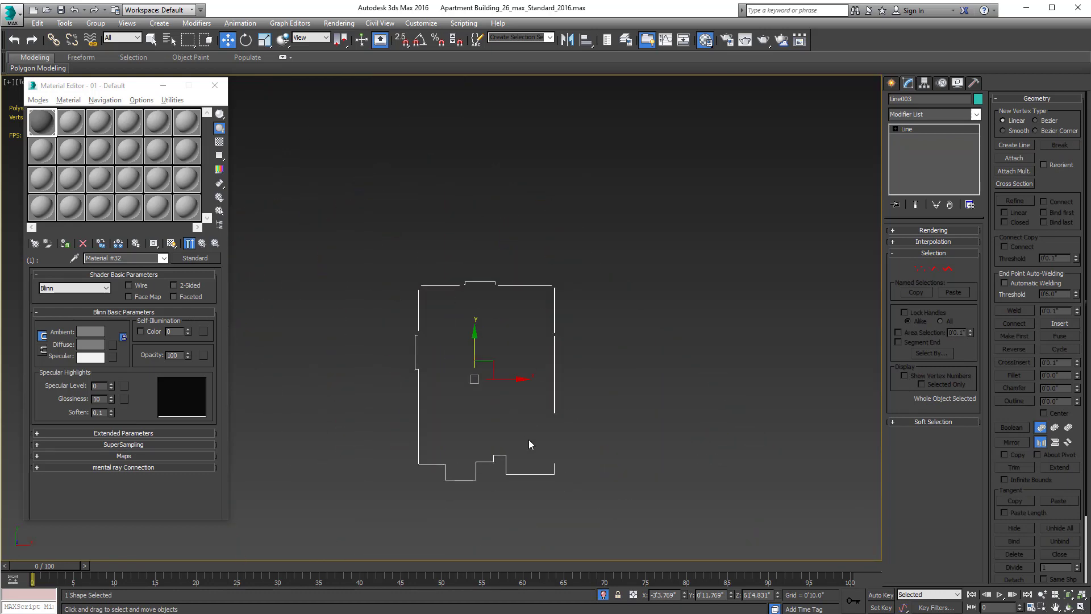
# Step: Delete the outer and end-cap segments of the doubled spline below the line's upper corner at segment level
pyautogui.click(933, 269)
pyautogui.scroll(8, 447, 336)
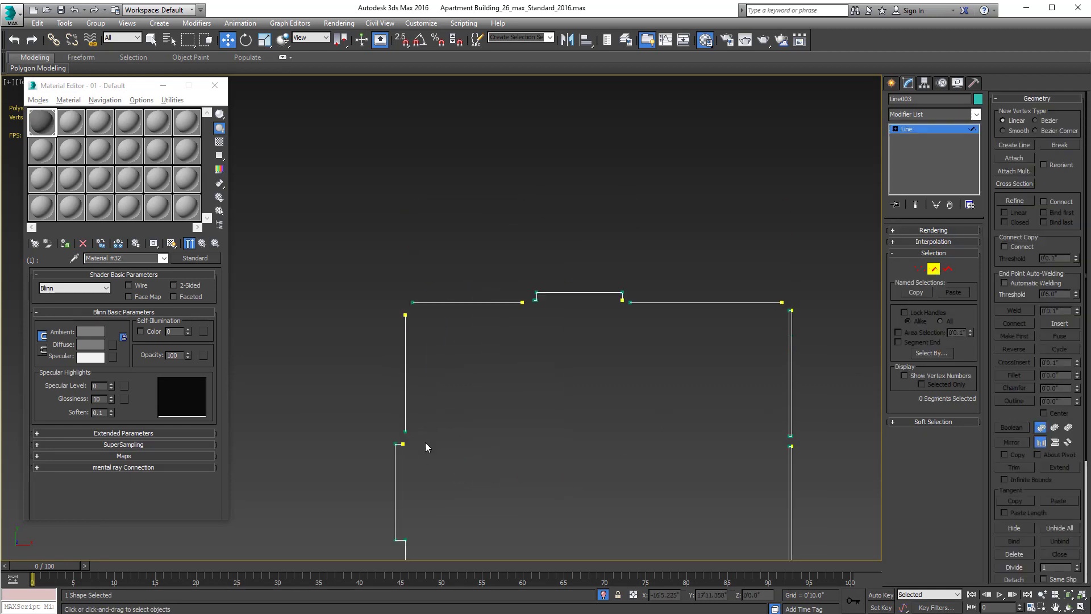
pyautogui.scroll(4, 622, 379)
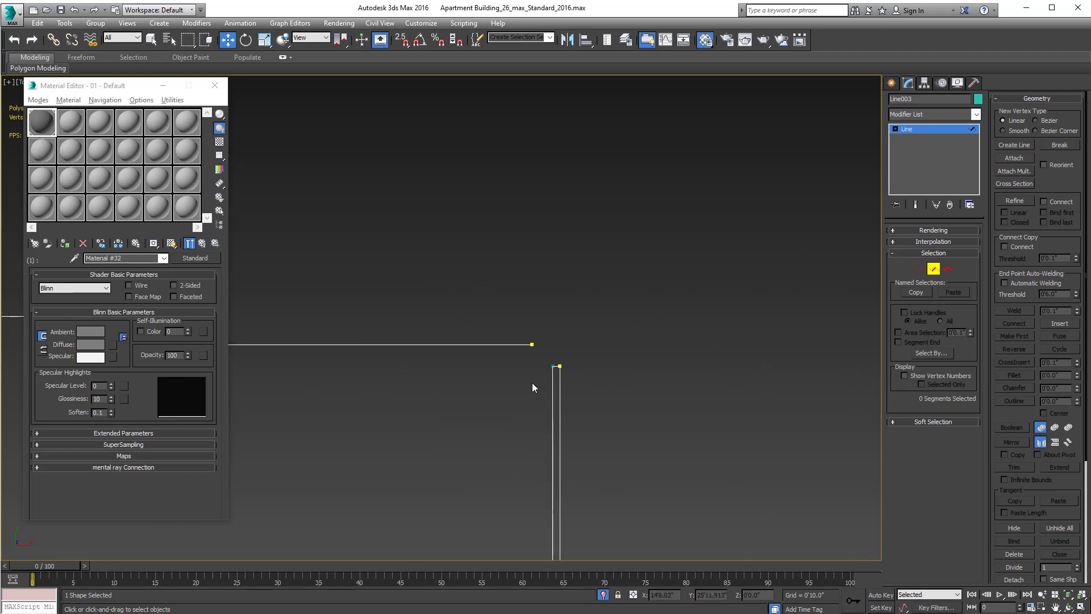
pyautogui.moveTo(585, 356); pyautogui.dragTo(585, 358)
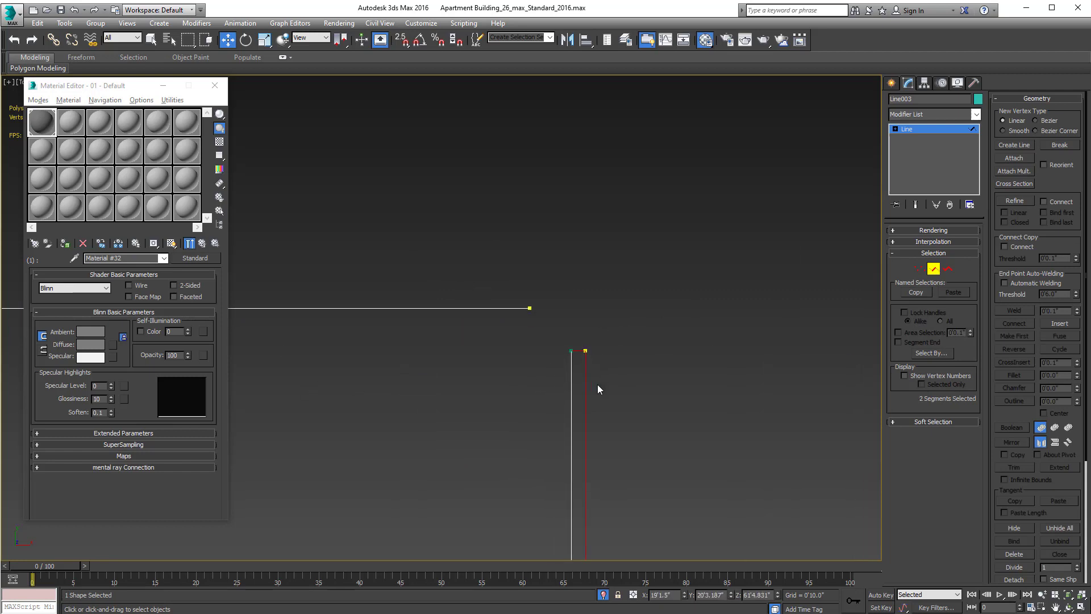
pyautogui.press('Delete')
# Step: Delete the outer and end-cap segments on both sides of the post gap along the same long side
pyautogui.moveTo(605, 369); pyautogui.dragTo(606, 261, button='middle')
pyautogui.scroll(-3, 606, 261)
pyautogui.moveTo(648, 353); pyautogui.dragTo(597, 159, button='middle')
pyautogui.scroll(-3, 597, 154)
pyautogui.moveTo(614, 271); pyautogui.dragTo(596, 250, button='middle')
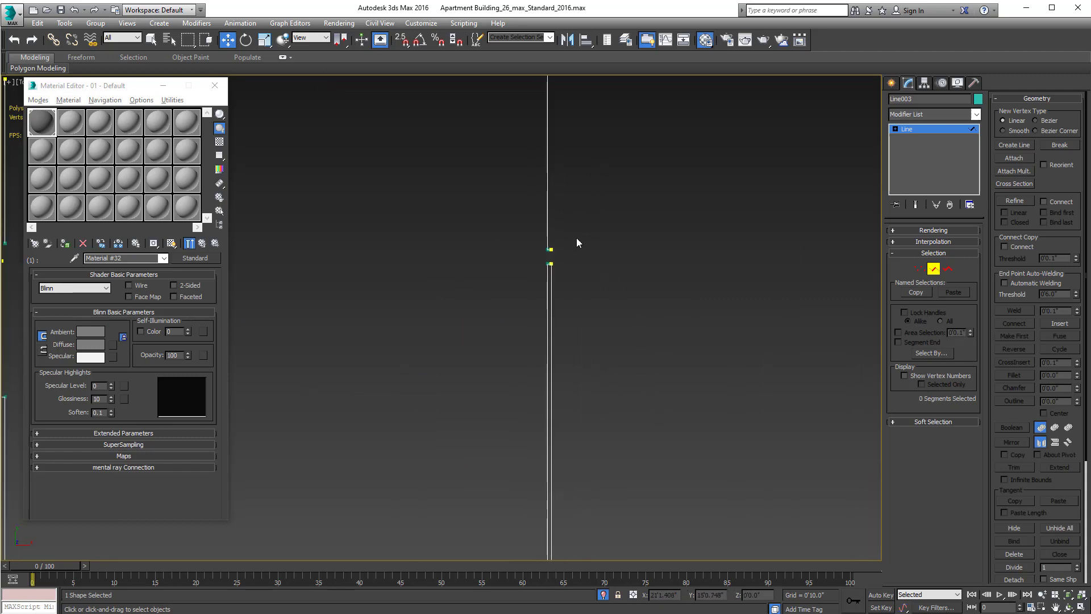
pyautogui.scroll(5, 550, 264)
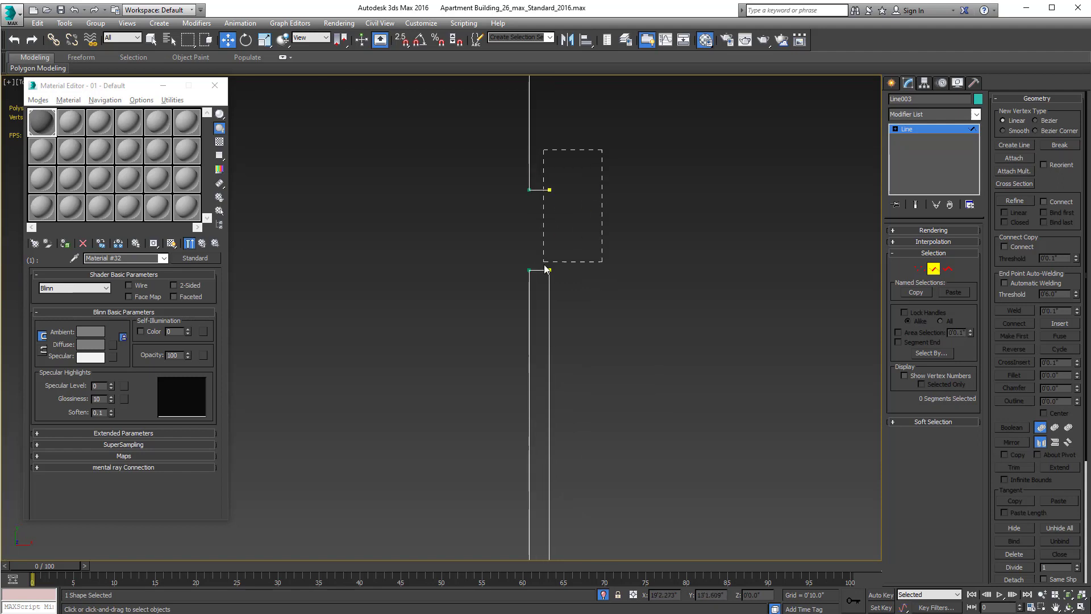
pyautogui.moveTo(544, 269); pyautogui.dragTo(540, 285)
pyautogui.press('Delete')
# Step: Delete the short end-cap segment at the lower end of the long side's line by the stair block gap
pyautogui.moveTo(541, 288); pyautogui.dragTo(550, 150, button='middle')
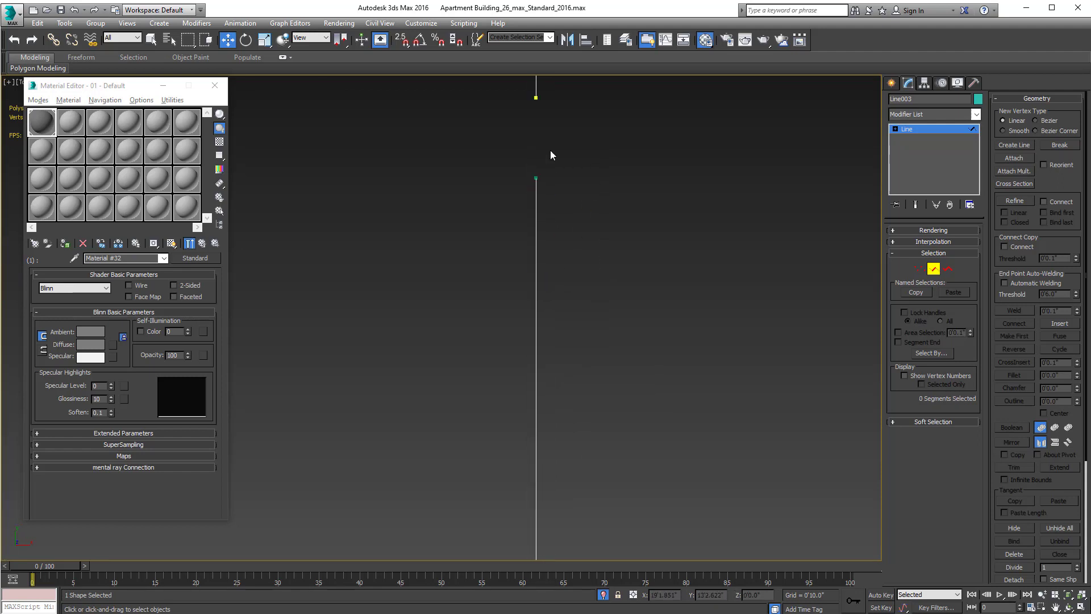
pyautogui.moveTo(578, 292); pyautogui.dragTo(583, 104, button='middle')
pyautogui.moveTo(691, 421); pyautogui.dragTo(476, 330, button='middle')
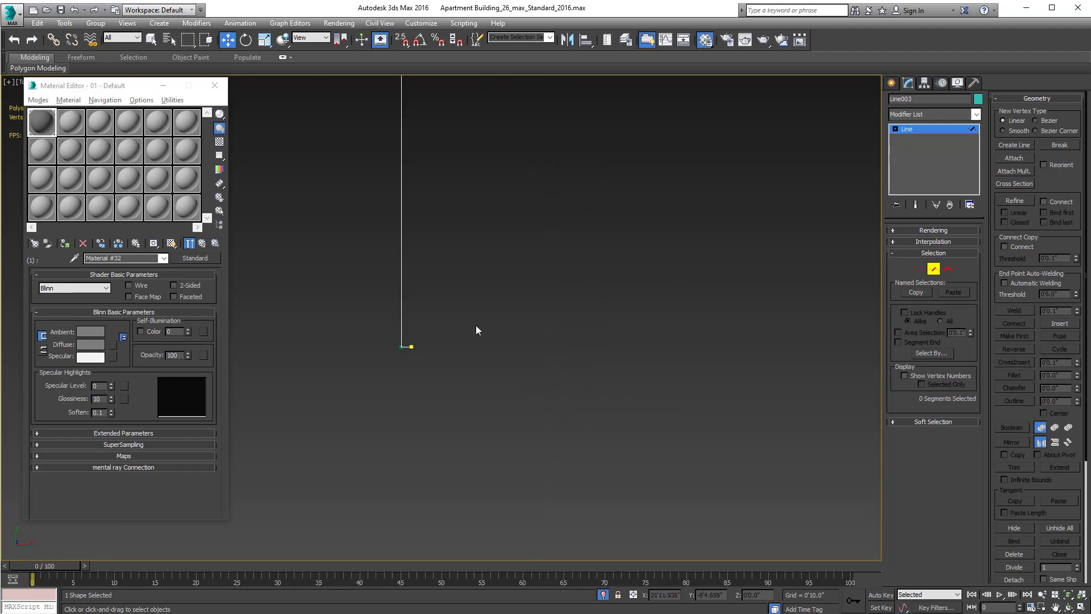
pyautogui.moveTo(409, 359); pyautogui.dragTo(408, 358)
pyautogui.click(408, 358)
# Step: Examine the isolated line's side recess and projecting bay for leftover end segments
pyautogui.moveTo(462, 359); pyautogui.dragTo(557, 384, button='middle')
pyautogui.scroll(-4, 521, 351)
pyautogui.scroll(2, 572, 381)
pyautogui.scroll(3, 392, 295)
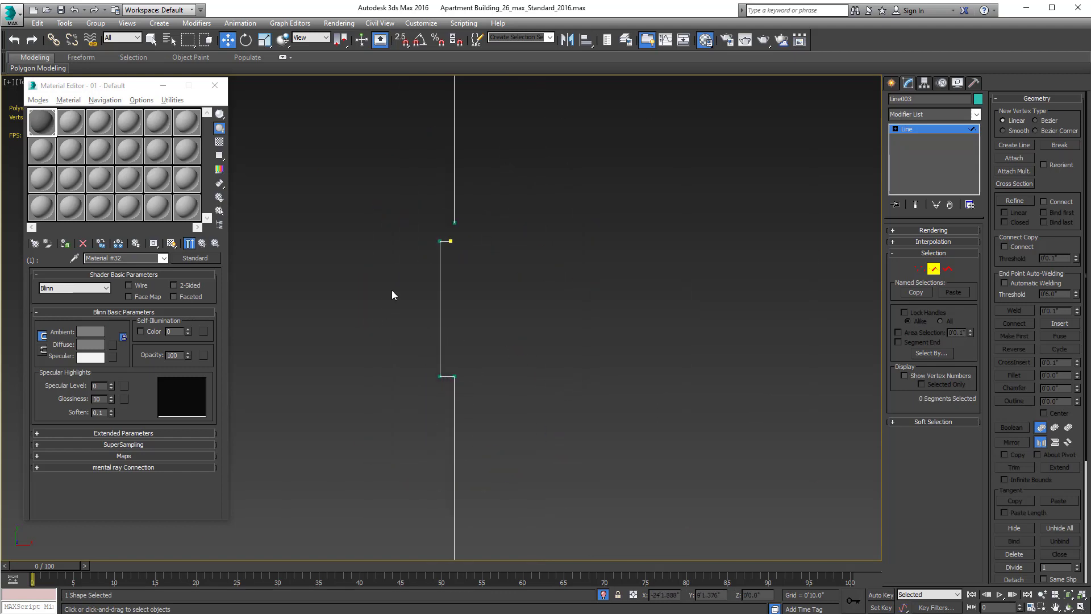
pyautogui.moveTo(392, 295); pyautogui.dragTo(427, 462, button='middle')
pyautogui.scroll(3, 732, 361)
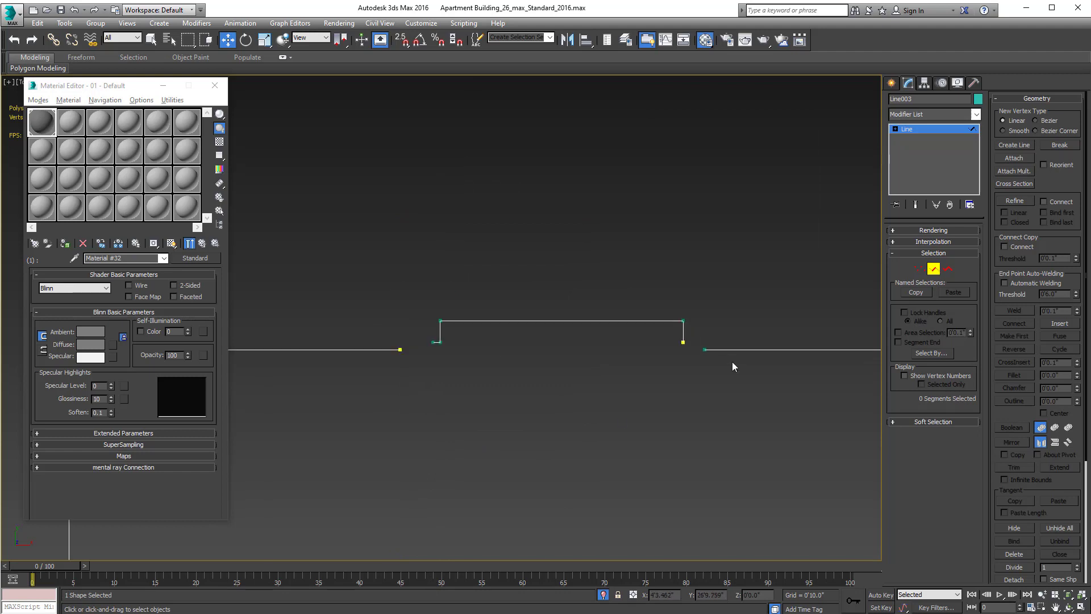
pyautogui.scroll(3, 682, 358)
pyautogui.moveTo(635, 366); pyautogui.dragTo(796, 432, button='middle')
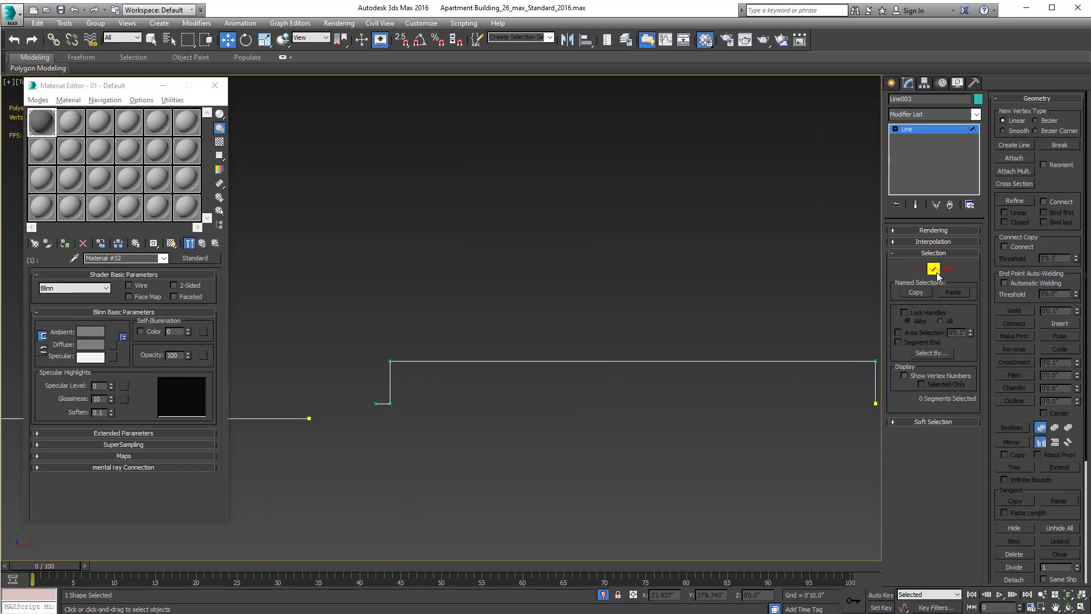
# Step: End the isolation and move the short end segment of the projecting bay's line along Y to the adjoining parapet edge
pyautogui.click(375, 405)
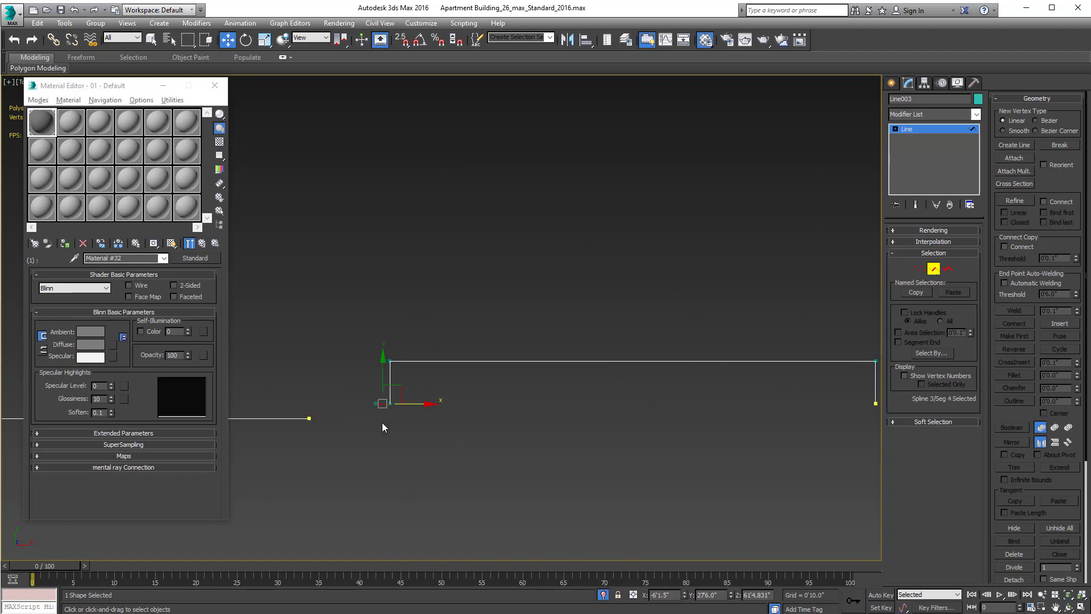
pyautogui.click(603, 594)
pyautogui.moveTo(433, 457); pyautogui.dragTo(453, 473, button='middle')
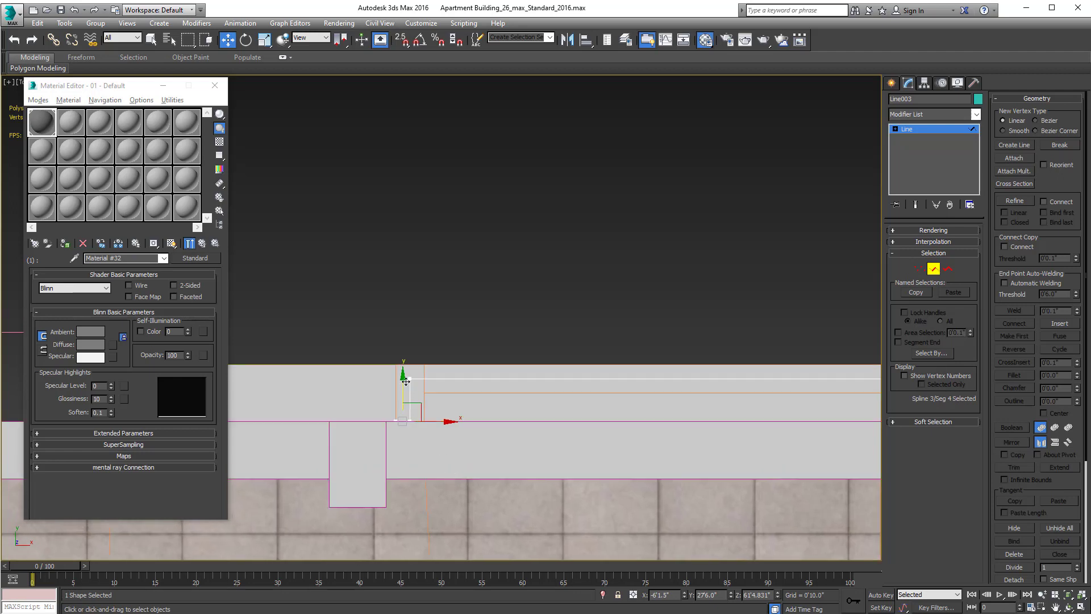
pyautogui.moveTo(403, 394); pyautogui.dragTo(402, 466)
pyautogui.moveTo(402, 417); pyautogui.dragTo(399, 400)
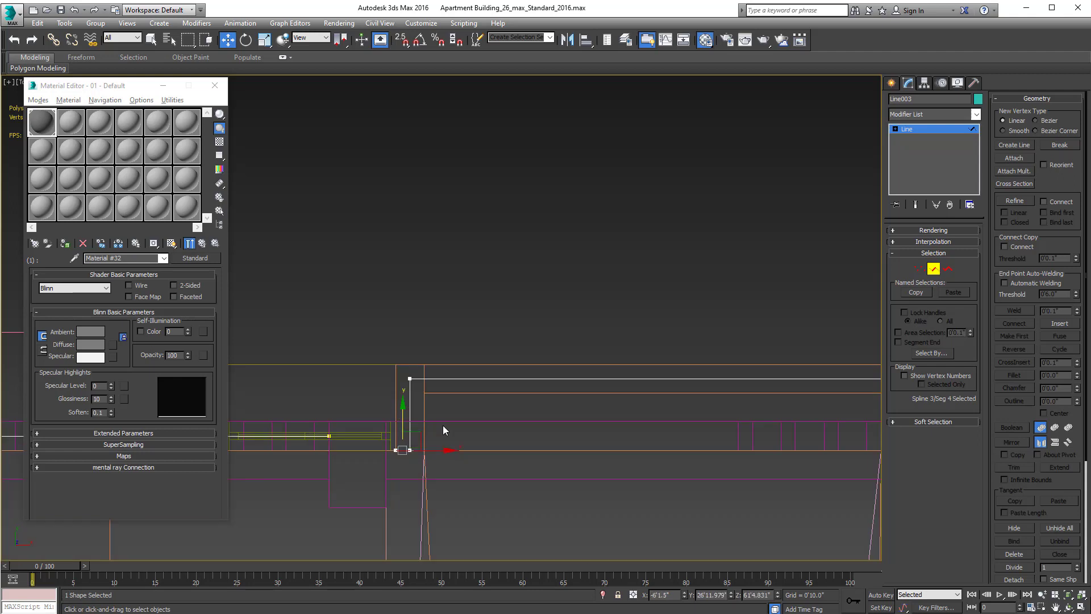
pyautogui.scroll(4, 383, 443)
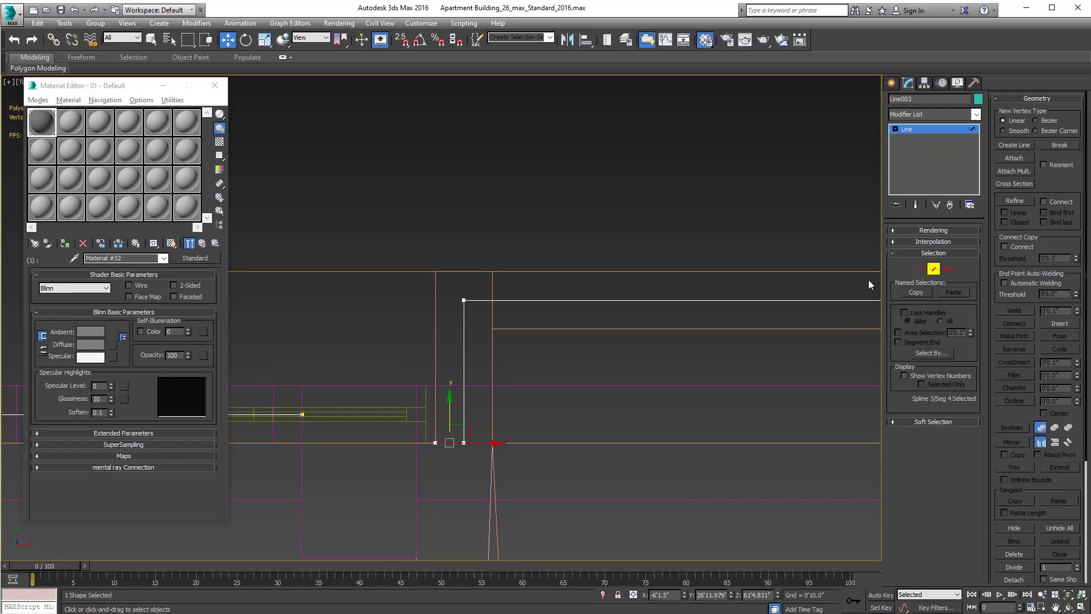
# Step: Move the bay line's end vertex along X to meet the neighbouring post and leave vertex level
pyautogui.click(916, 270)
pyautogui.moveTo(444, 454); pyautogui.dragTo(435, 443)
pyautogui.moveTo(462, 445); pyautogui.dragTo(447, 446, button='middle')
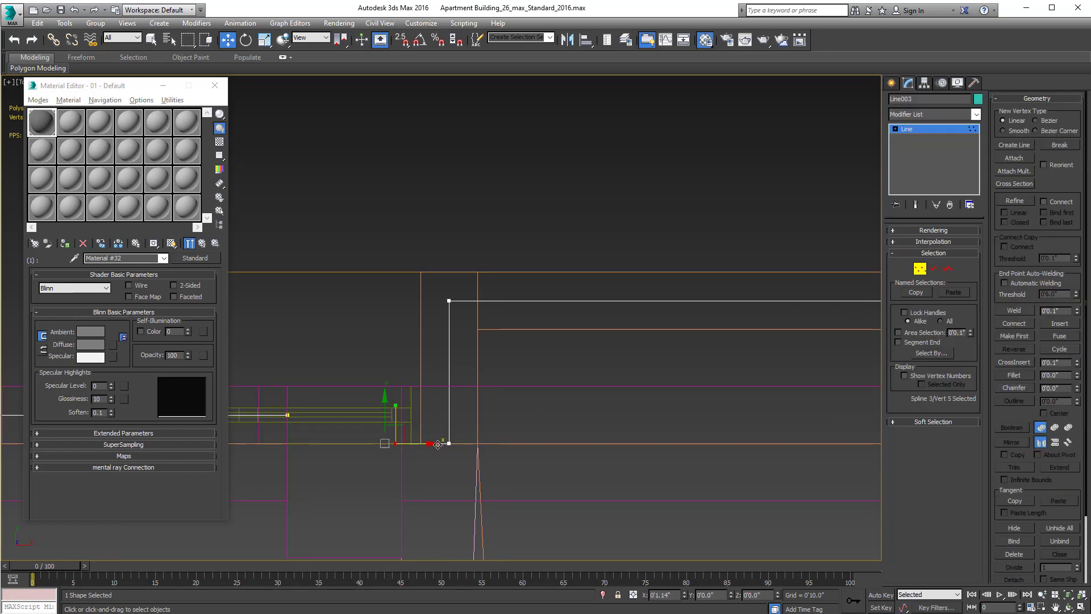
pyautogui.scroll(-5, 518, 438)
pyautogui.moveTo(653, 426); pyautogui.dragTo(626, 423, button='middle')
pyautogui.click(919, 269)
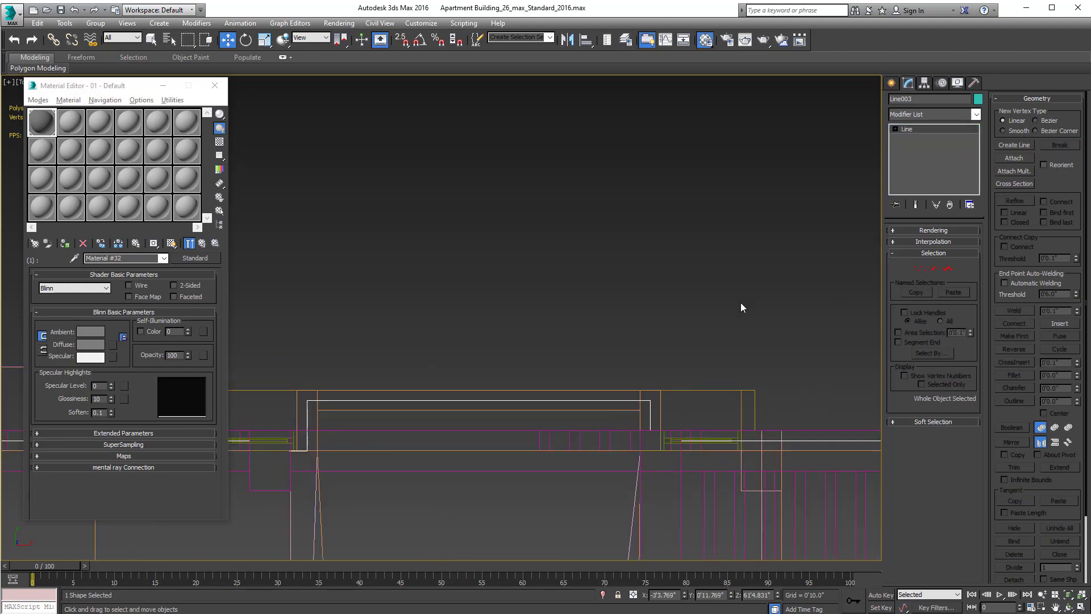
# Step: Show the building in a shaded perspective view and clear the selection
pyautogui.press('p')
pyautogui.moveTo(636, 378)
pyautogui.keyDown('alt'); pyautogui.mouseDown(button='middle')
pyautogui.moveTo(687, 330)
pyautogui.moveTo(707, 288)
pyautogui.moveTo(659, 343)
pyautogui.moveTo(673, 363)
pyautogui.moveTo(684, 317)
pyautogui.moveTo(625, 336)
pyautogui.moveTo(555, 330)
pyautogui.mouseUp(button='middle'); pyautogui.keyUp('alt')
pyautogui.press('F3')
pyautogui.press('q')
pyautogui.click(703, 339)
pyautogui.scroll(4, 574, 323)
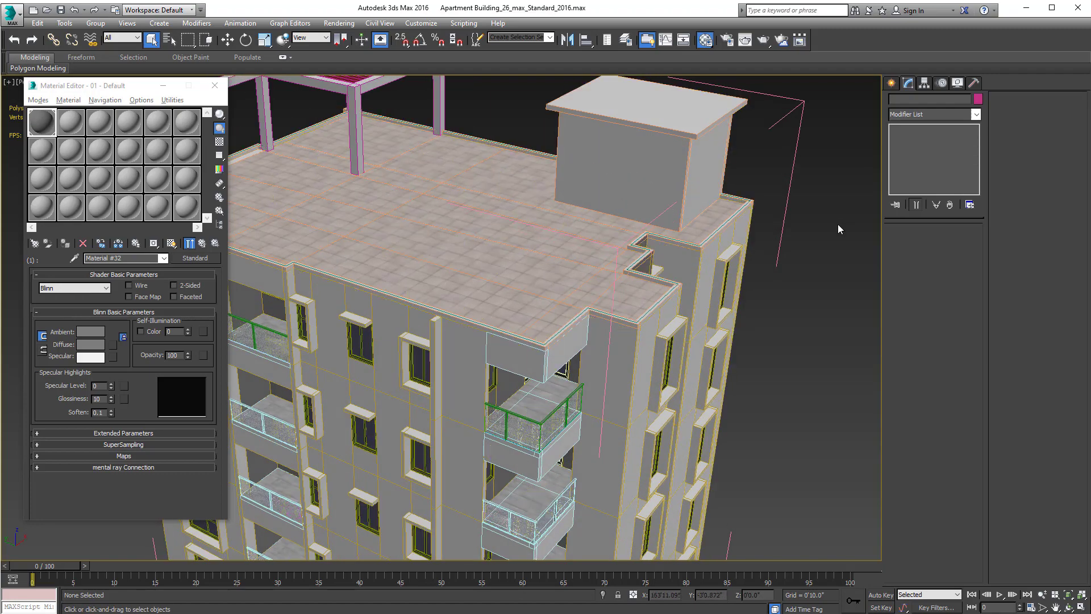
pyautogui.click(894, 87)
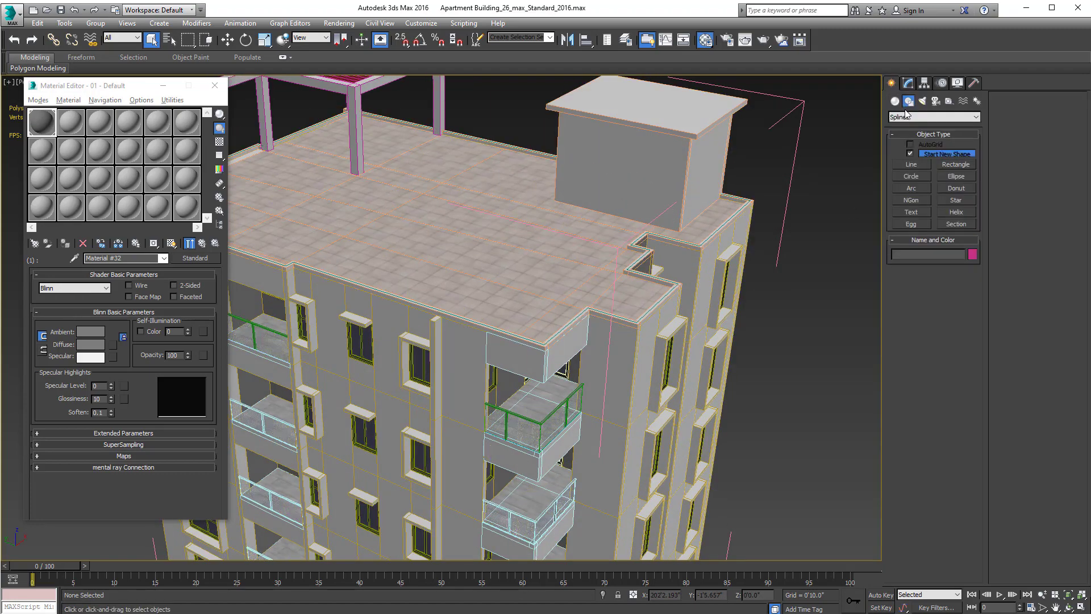
pyautogui.click(932, 116)
pyautogui.click(903, 124)
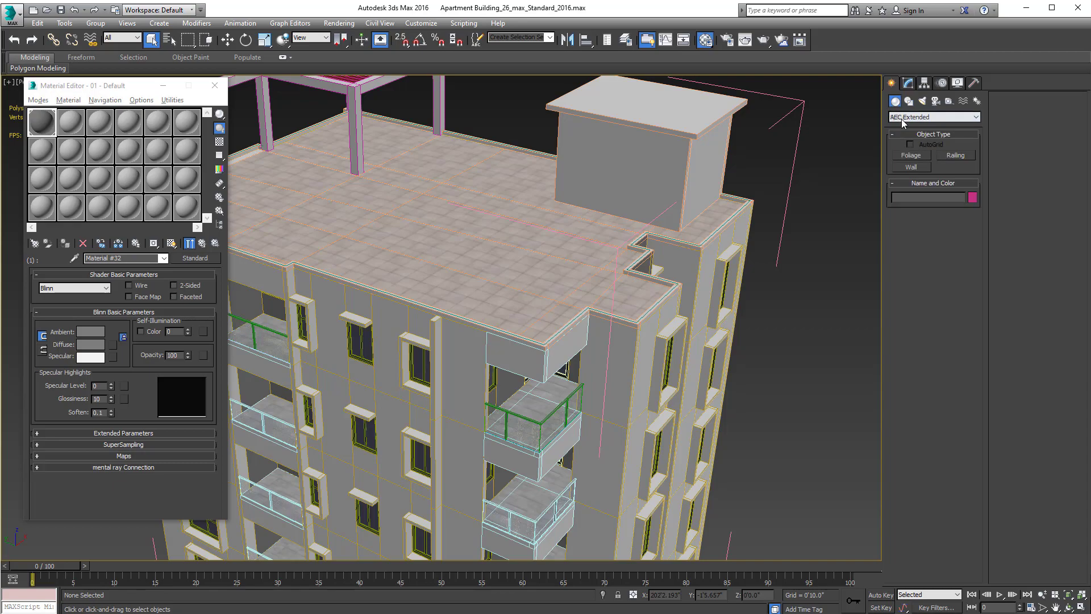
pyautogui.click(944, 156)
pyautogui.moveTo(777, 312); pyautogui.dragTo(735, 287, button='middle')
pyautogui.moveTo(791, 348); pyautogui.dragTo(756, 488)
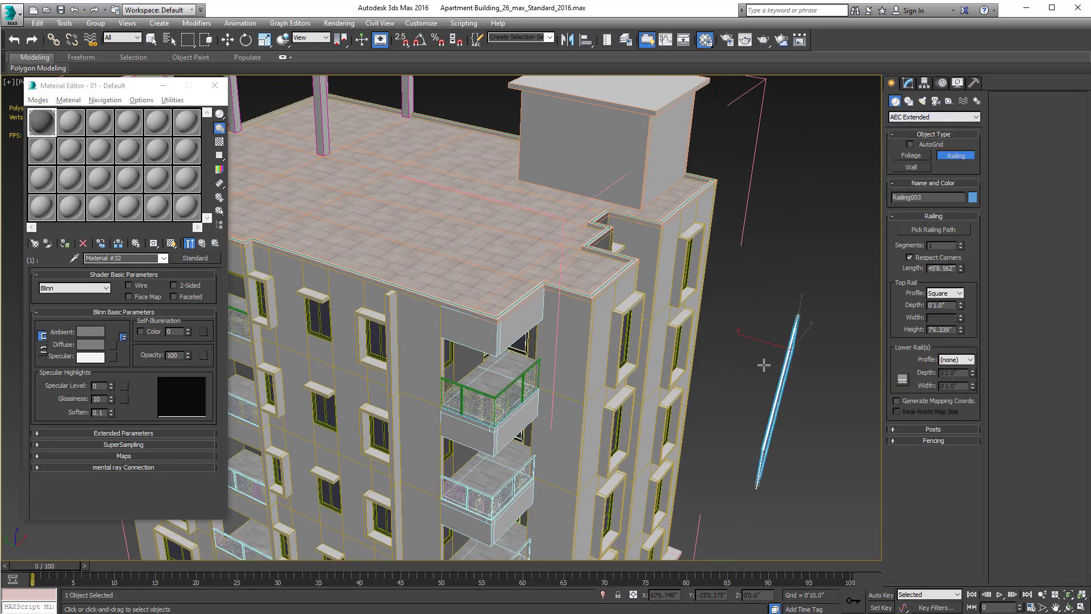
pyautogui.rightClick(764, 320)
pyautogui.keyDown('alt'); pyautogui.moveTo(770, 326); pyautogui.dragTo(711, 263, button='middle'); pyautogui.keyUp('alt')
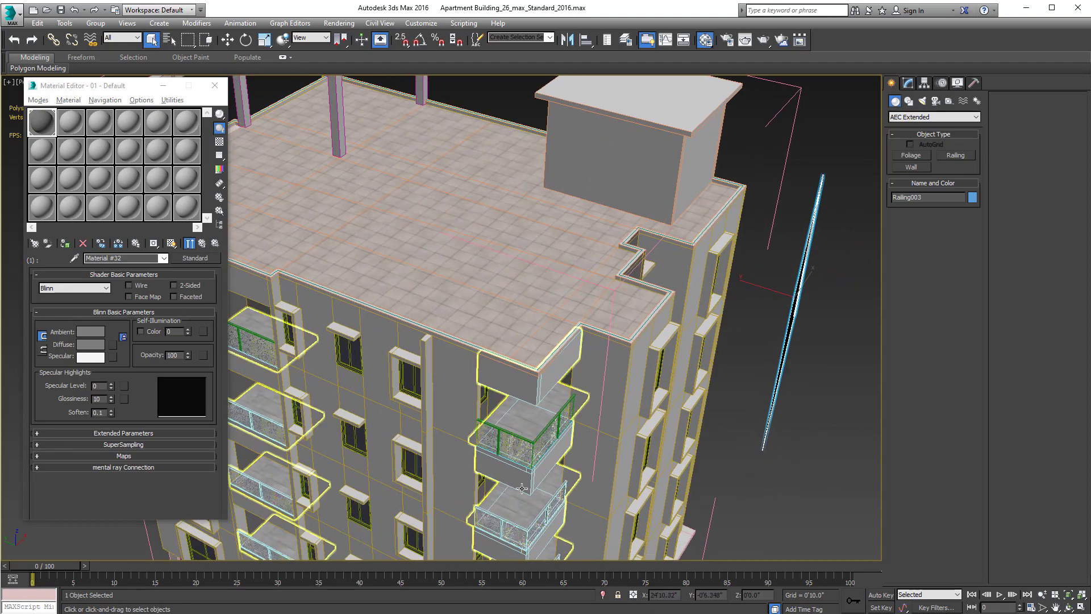
pyautogui.keyDown('alt'); pyautogui.moveTo(867, 334); pyautogui.dragTo(829, 372, button='middle'); pyautogui.keyUp('alt')
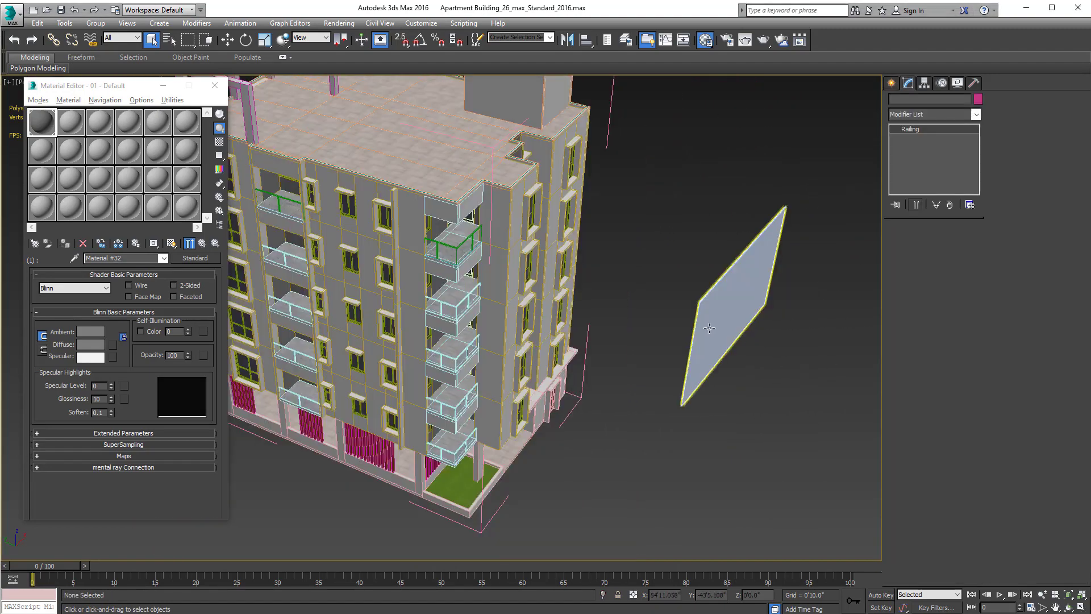
pyautogui.press('Delete')
pyautogui.moveTo(718, 333); pyautogui.dragTo(734, 339, button='middle')
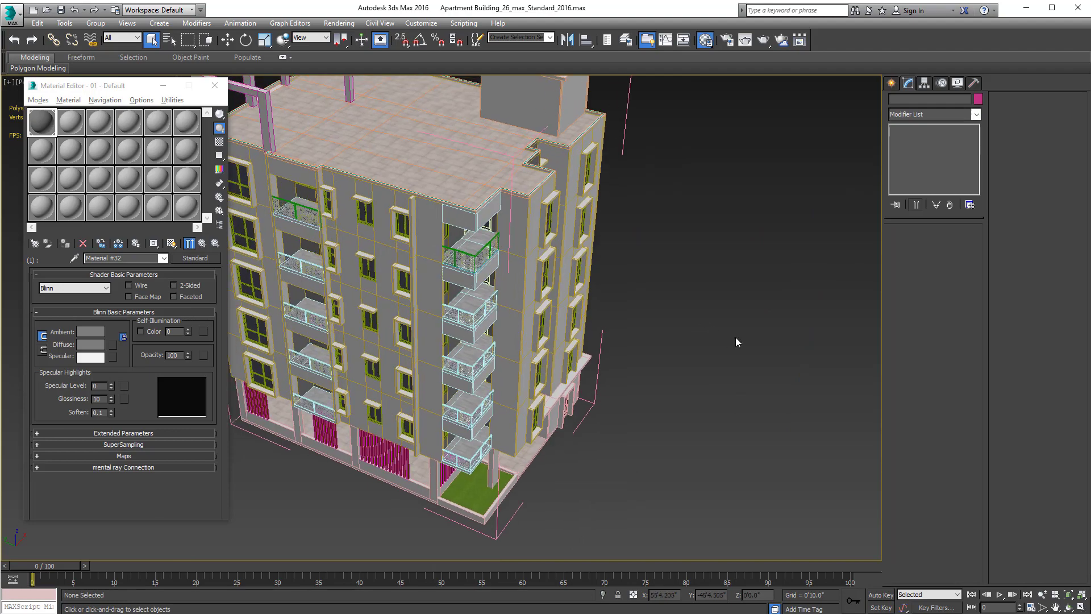
pyautogui.scroll(-3, 711, 382)
pyautogui.keyDown('alt'); pyautogui.moveTo(727, 404); pyautogui.dragTo(704, 359, button='middle'); pyautogui.keyUp('alt')
pyautogui.moveTo(703, 359); pyautogui.dragTo(694, 451, button='middle')
pyautogui.scroll(4, 698, 400)
pyautogui.moveTo(742, 272); pyautogui.dragTo(766, 326, button='middle')
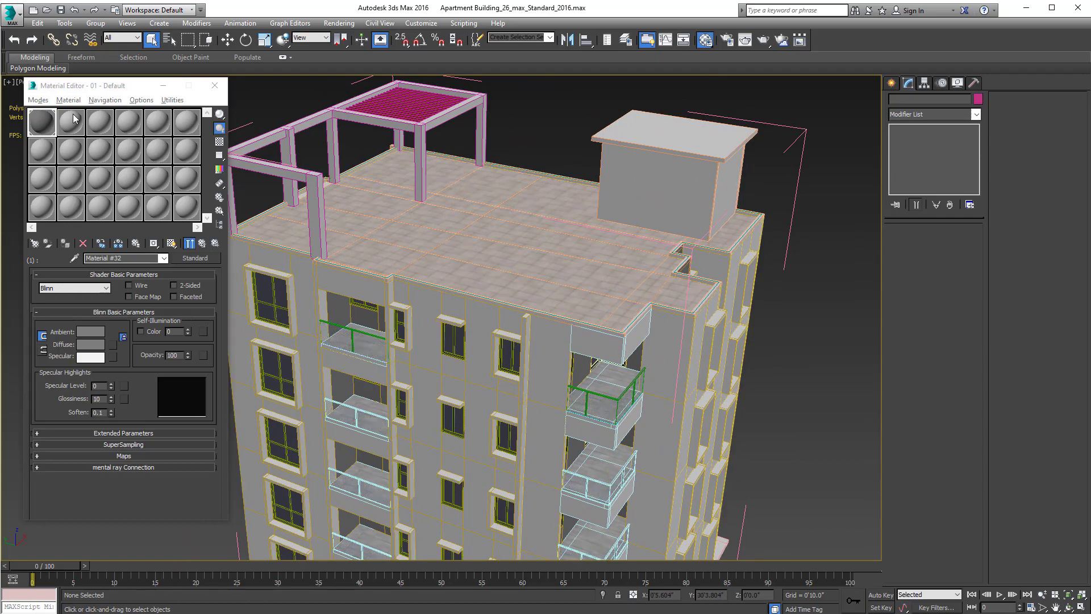
pyautogui.moveTo(318, 168); pyautogui.dragTo(286, 182, button='middle')
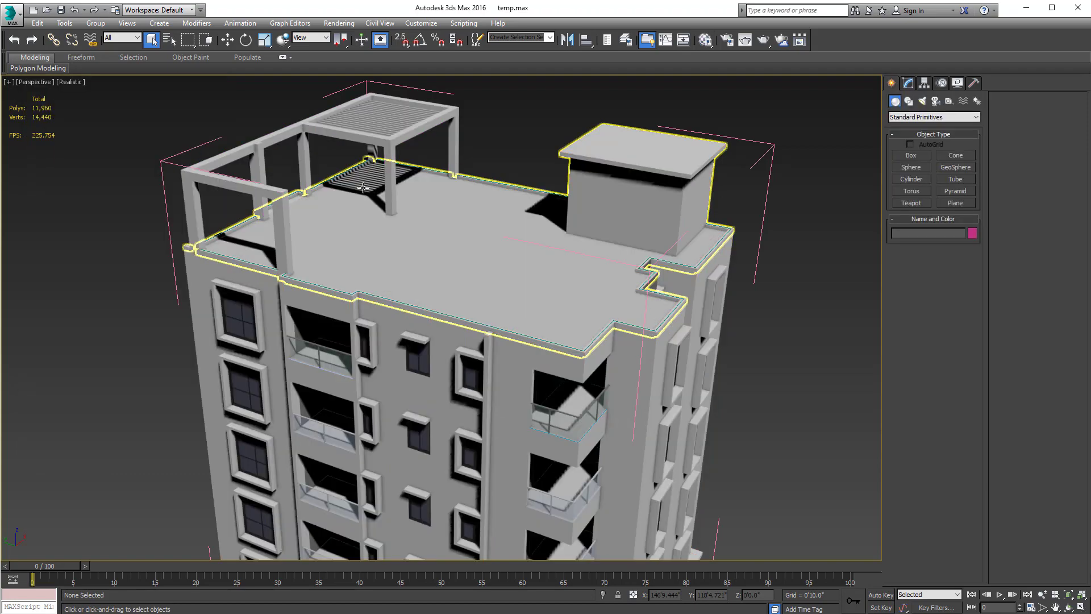
# Step: Set the perspective viewport's display style to Shaded
pyautogui.moveTo(351, 172); pyautogui.dragTo(143, 83, button='middle')
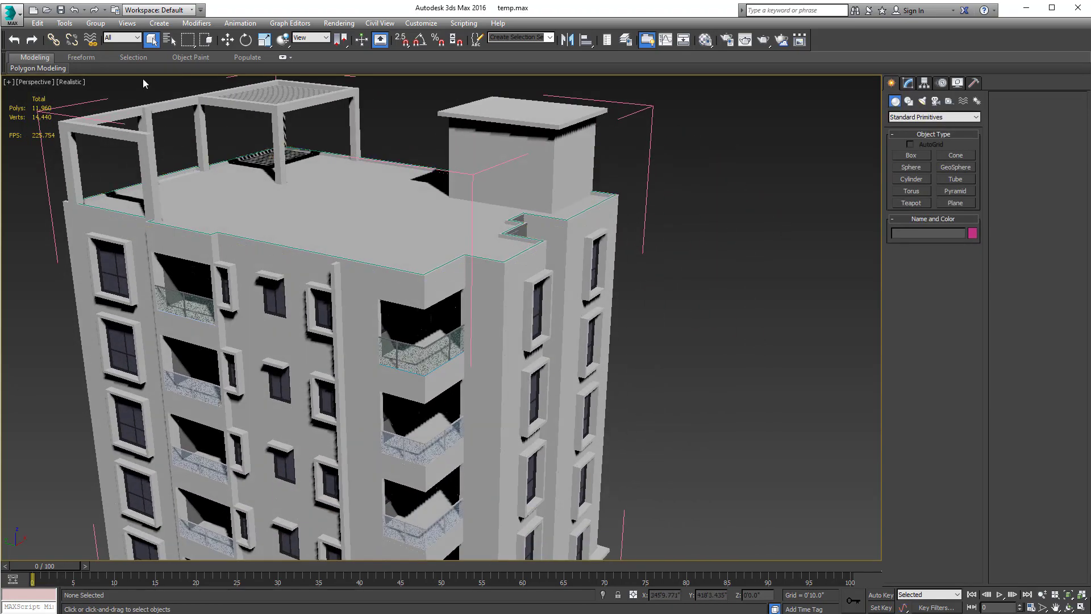
pyautogui.click(70, 86)
pyautogui.click(97, 104)
pyautogui.moveTo(660, 296)
pyautogui.keyDown('alt'); pyautogui.mouseDown(button='middle')
pyautogui.moveTo(596, 270)
pyautogui.moveTo(658, 367)
pyautogui.moveTo(728, 387)
pyautogui.mouseUp(button='middle'); pyautogui.keyUp('alt')
pyautogui.scroll(2, 596, 270)
pyautogui.scroll(2, 682, 344)
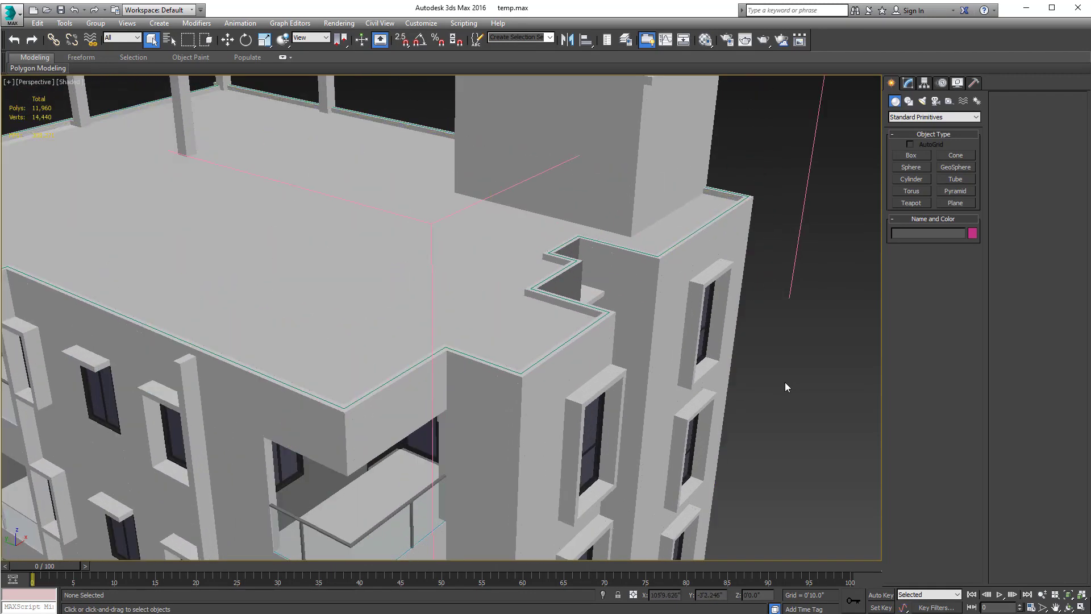
# Step: Draw an AEC Extended Railing object about 40'5" long in the empty space beside the building
pyautogui.click(918, 117)
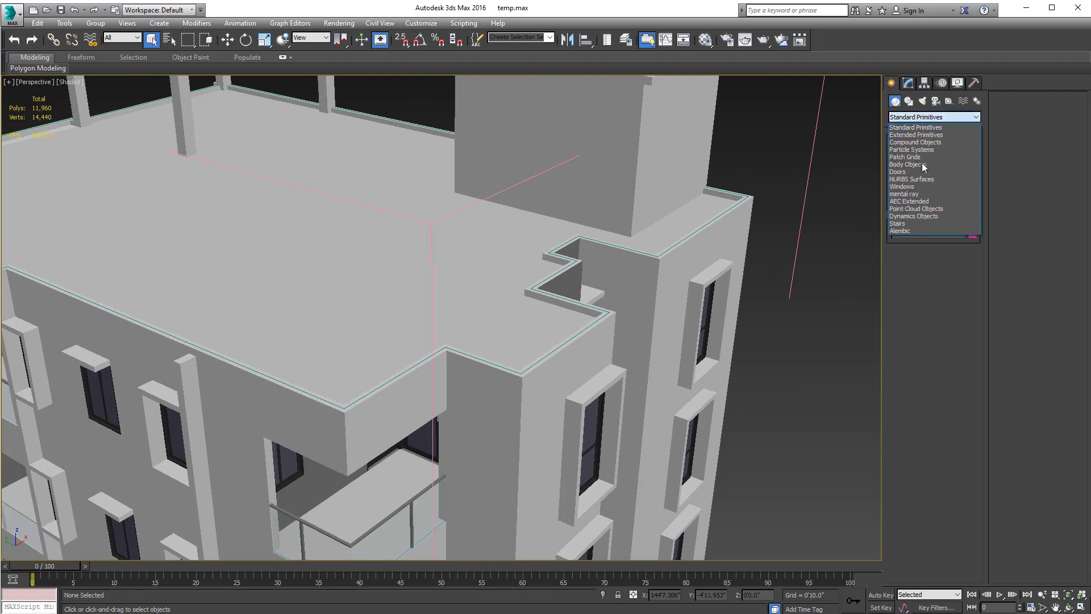
pyautogui.click(910, 201)
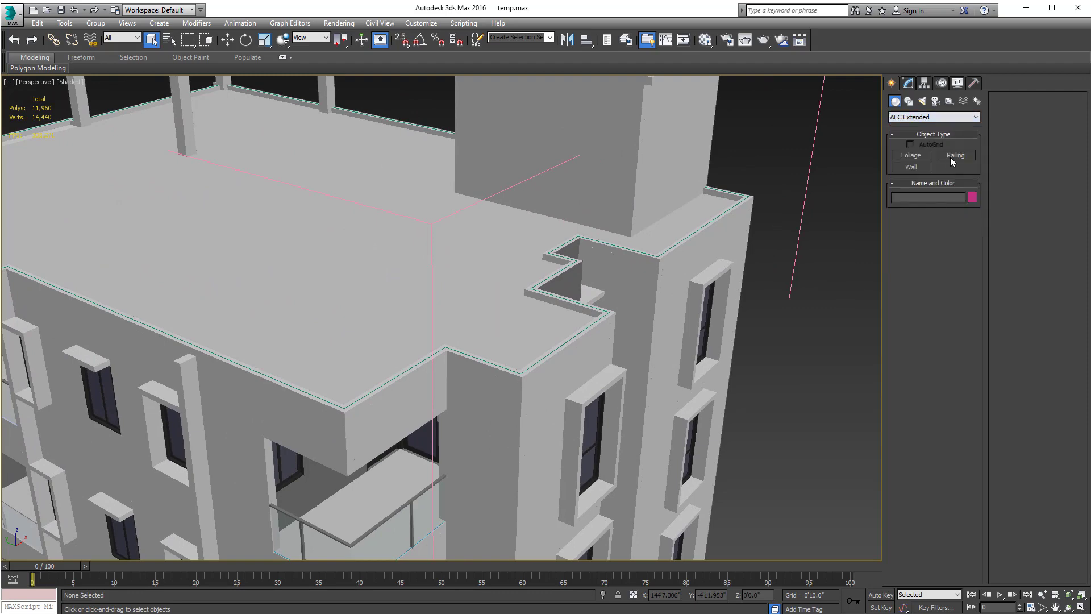
pyautogui.click(952, 156)
pyautogui.moveTo(802, 368); pyautogui.dragTo(760, 382, button='middle')
pyautogui.moveTo(760, 382); pyautogui.dragTo(750, 384)
pyautogui.click(759, 370)
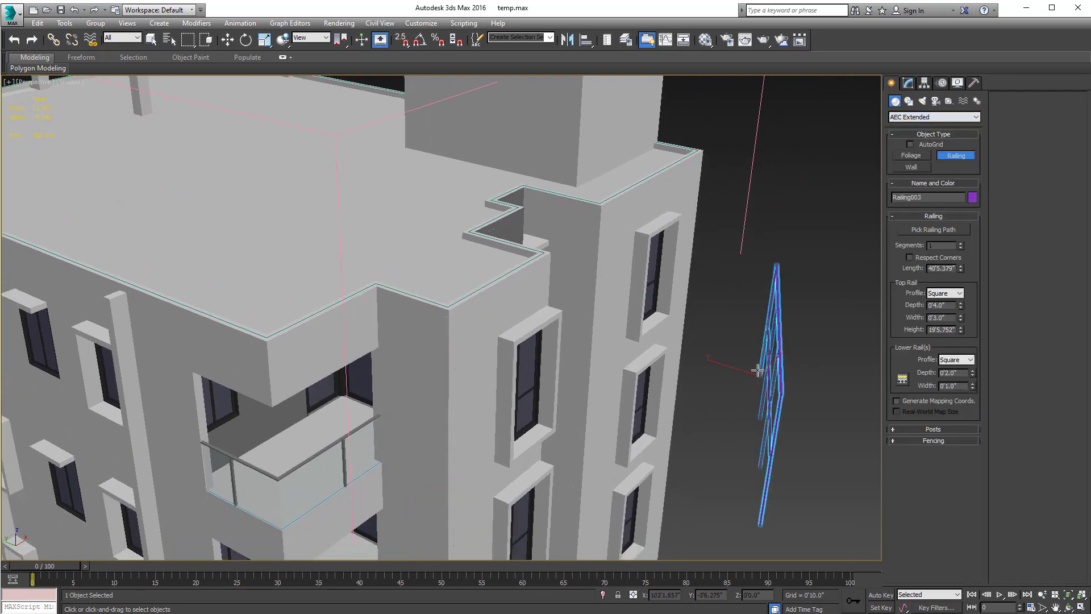
pyautogui.rightClick(766, 363)
pyautogui.keyDown('alt'); pyautogui.moveTo(766, 364); pyautogui.dragTo(673, 348, button='middle'); pyautogui.keyUp('alt')
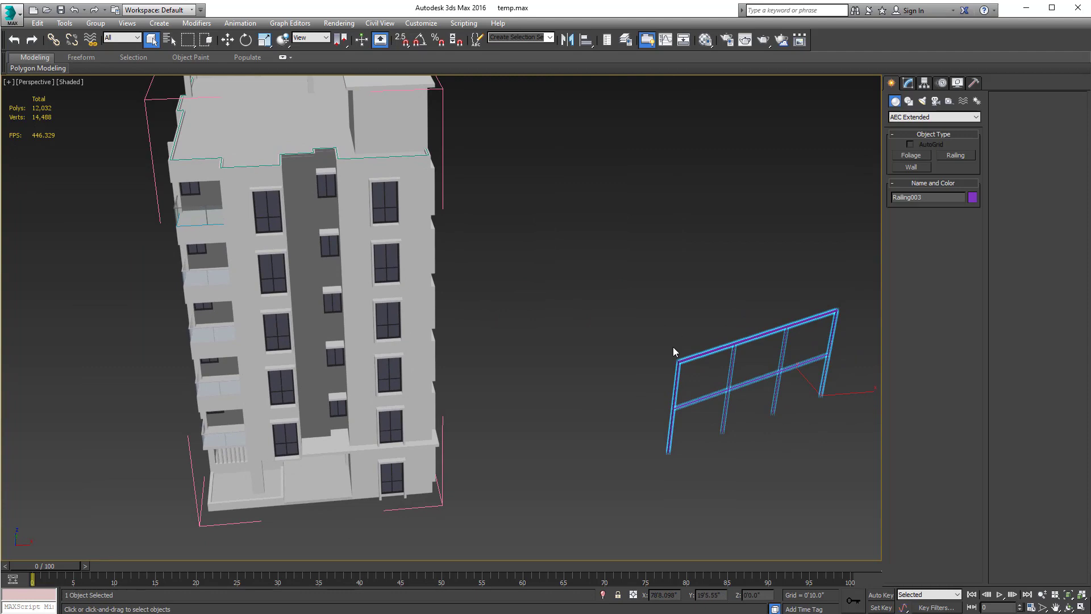
pyautogui.keyDown('alt'); pyautogui.moveTo(587, 317); pyautogui.dragTo(642, 333, button='middle'); pyautogui.keyUp('alt')
pyautogui.press('w')
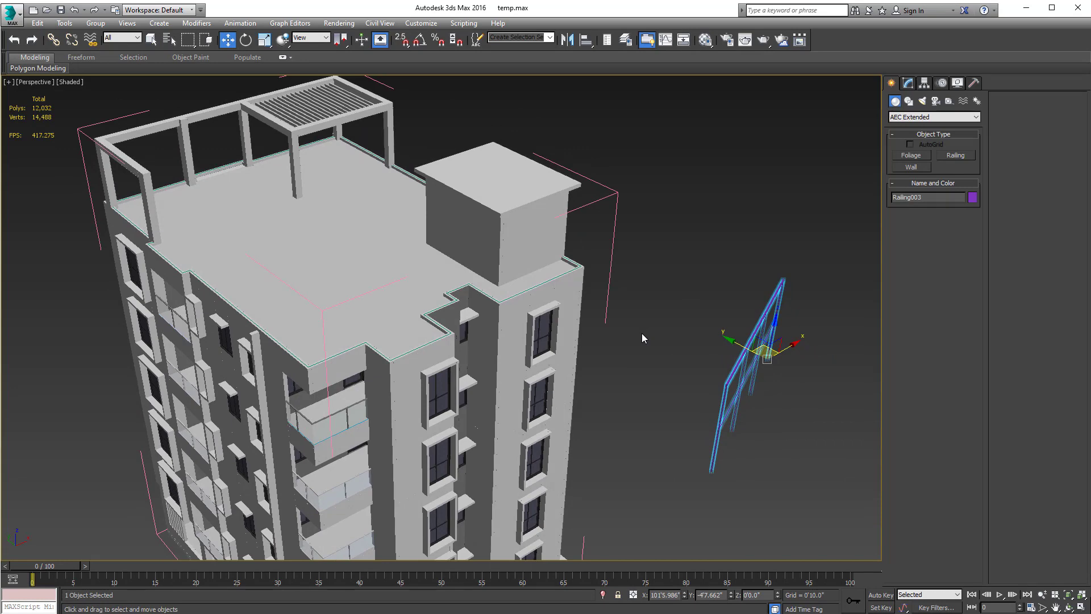
# Step: Assign the roof parapet's middle line as the railing's path and enable Respect Corners
pyautogui.click(908, 83)
pyautogui.keyDown('alt'); pyautogui.moveTo(673, 277); pyautogui.dragTo(717, 279, button='middle'); pyautogui.keyUp('alt')
pyautogui.click(911, 246)
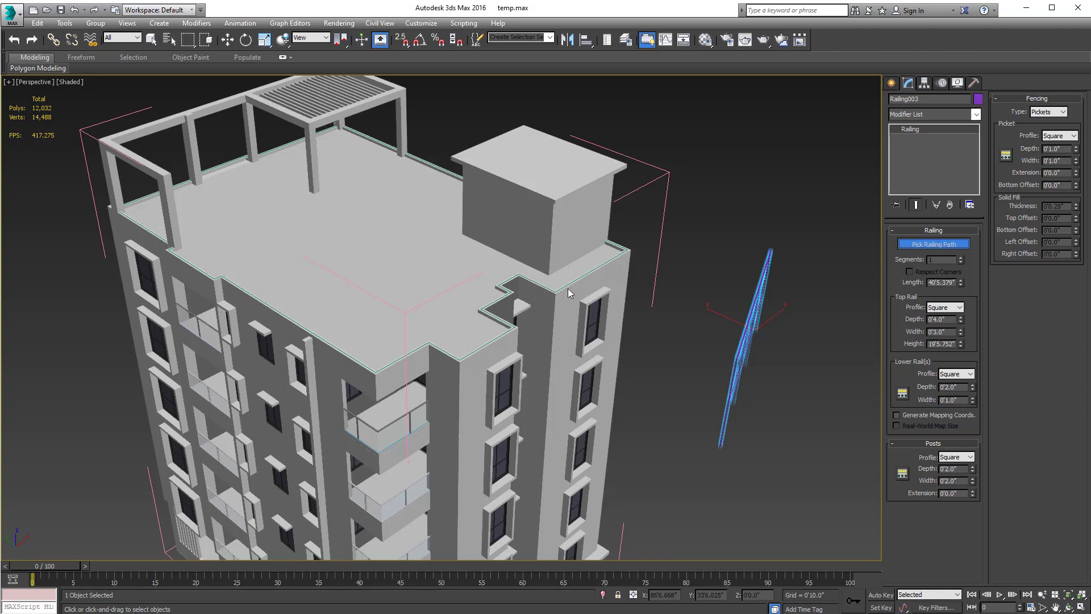
pyautogui.scroll(4, 568, 301)
pyautogui.click(591, 361)
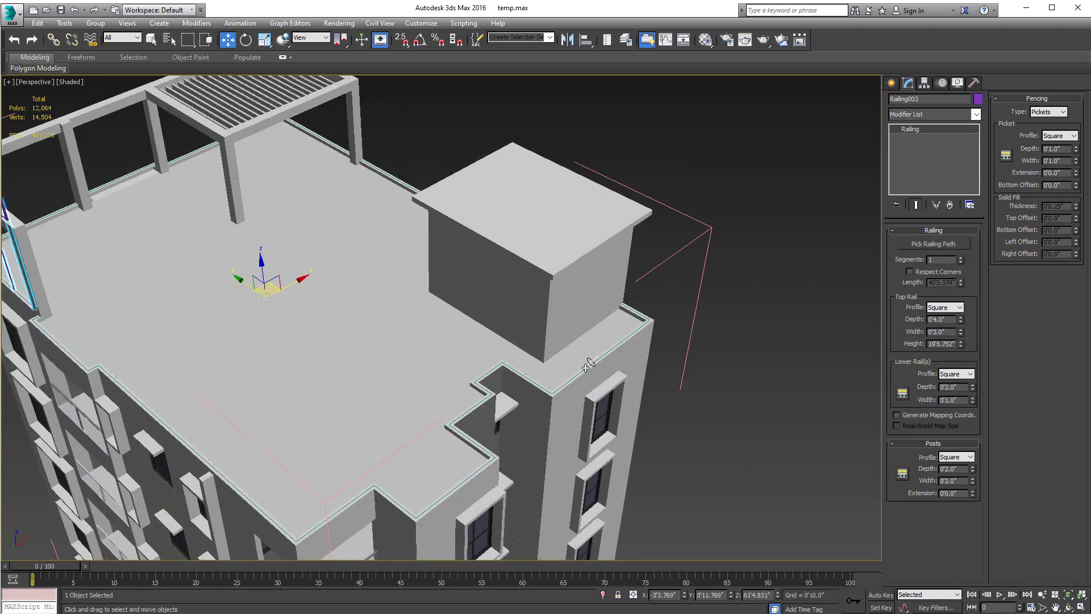
pyautogui.scroll(3, 596, 358)
pyautogui.scroll(-2, 597, 355)
pyautogui.scroll(-5, 597, 355)
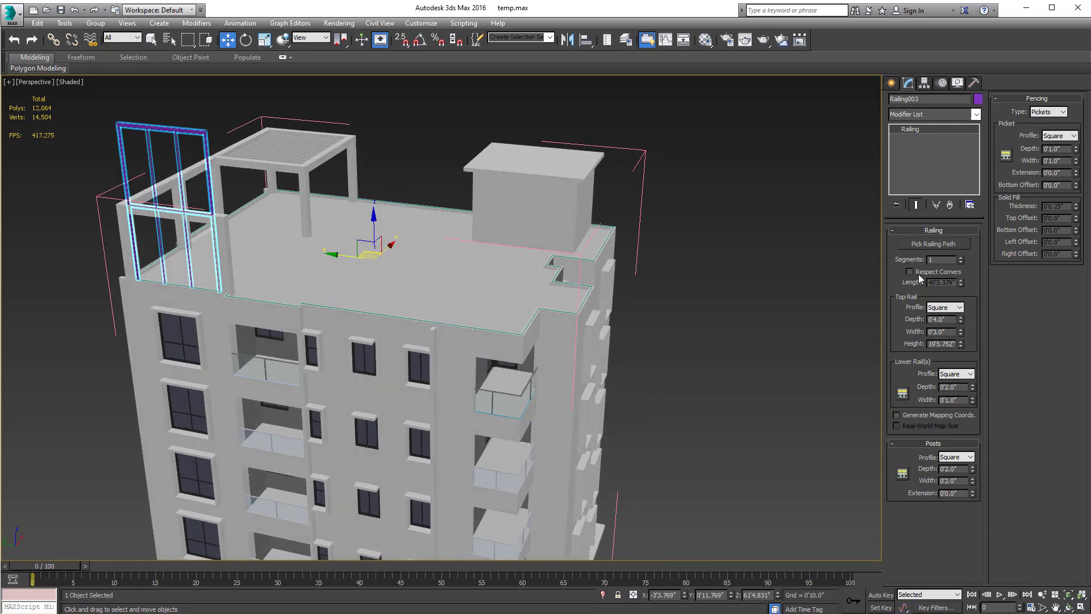
pyautogui.keyDown('alt'); pyautogui.moveTo(729, 337); pyautogui.dragTo(680, 379, button='middle'); pyautogui.keyUp('alt')
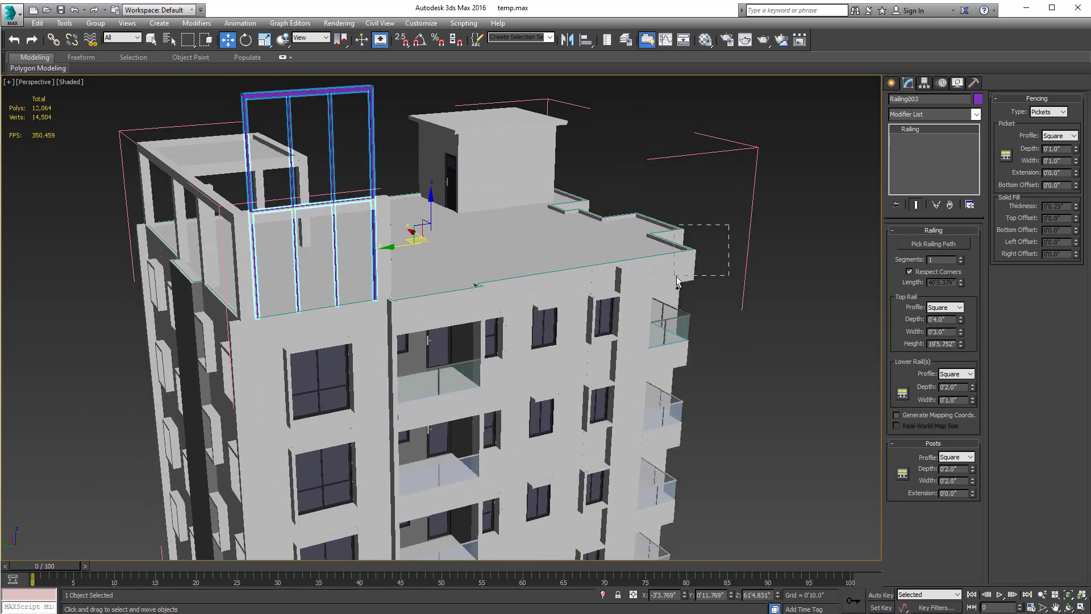
# Step: Isolate the railing with its parapet path line and examine how it sits on the line's separate pieces
pyautogui.hotkey('ctrl', 'a')
pyautogui.keyDown('ctrl'); pyautogui.click(649, 360); pyautogui.keyUp('ctrl')
pyautogui.scroll(-5, 656, 356)
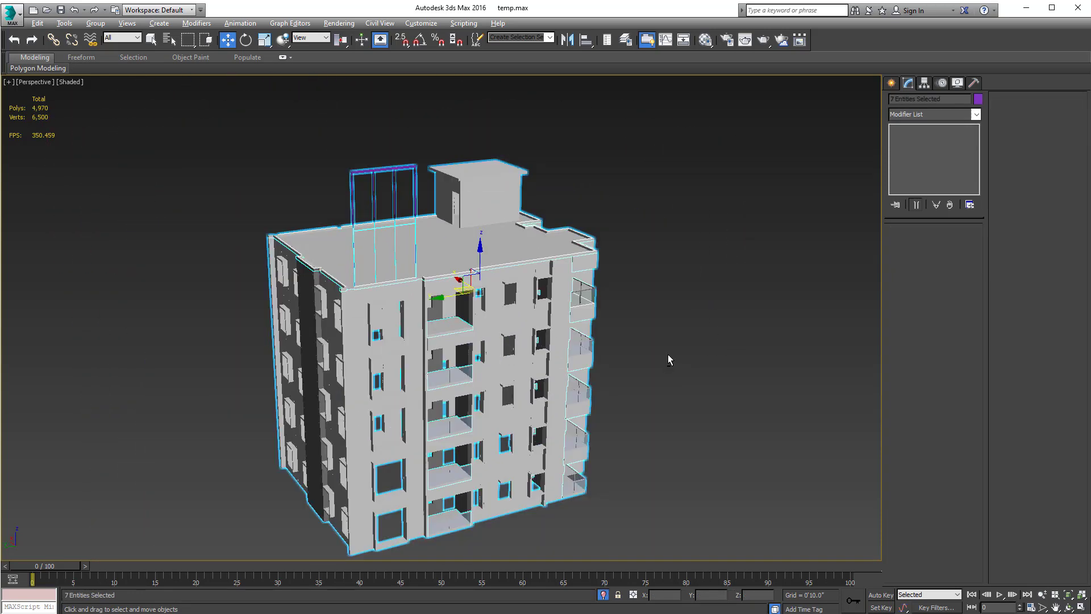
pyautogui.hotkey('alt', 'q')
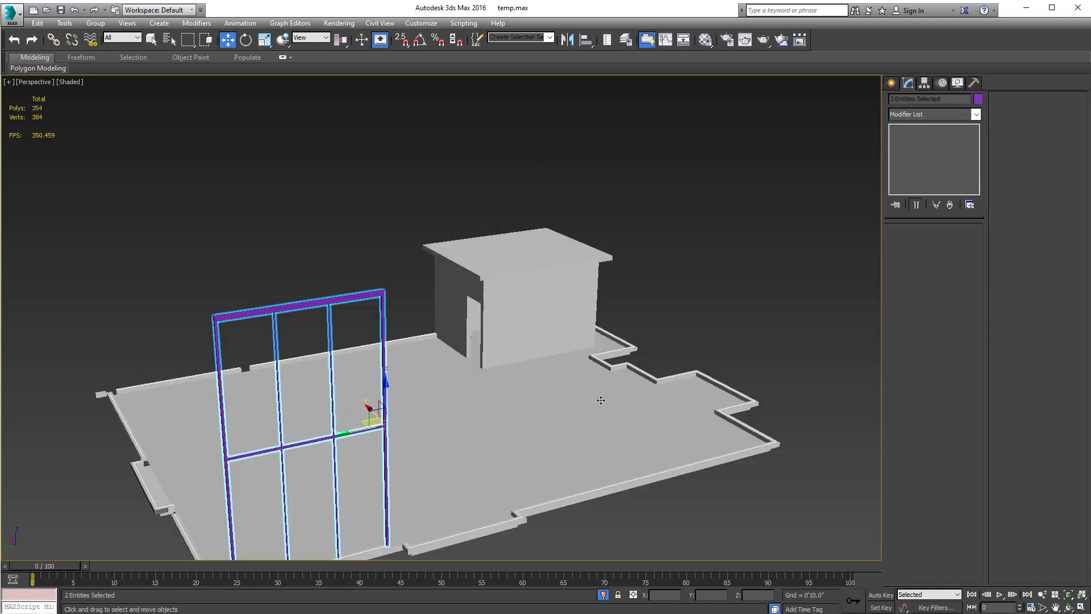
pyautogui.keyDown('alt'); pyautogui.moveTo(601, 400); pyautogui.dragTo(532, 416, button='middle'); pyautogui.keyUp('alt')
pyautogui.click(544, 384)
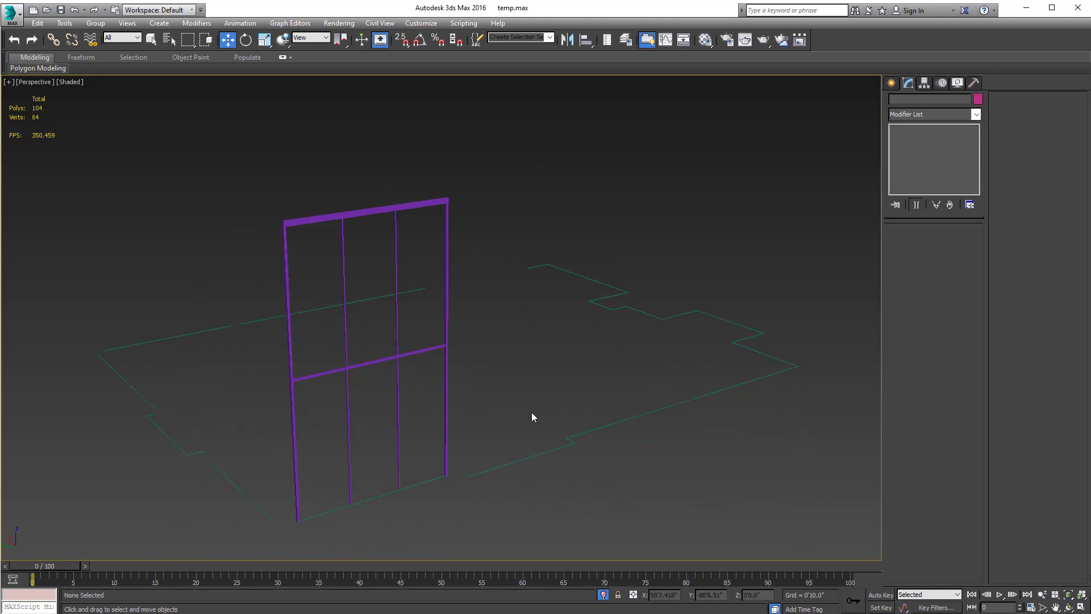
pyautogui.click(447, 395)
pyautogui.click(470, 475)
pyautogui.keyDown('alt'); pyautogui.moveTo(475, 475); pyautogui.dragTo(467, 407, button='middle'); pyautogui.keyUp('alt')
pyautogui.click(469, 439)
pyautogui.click(466, 438)
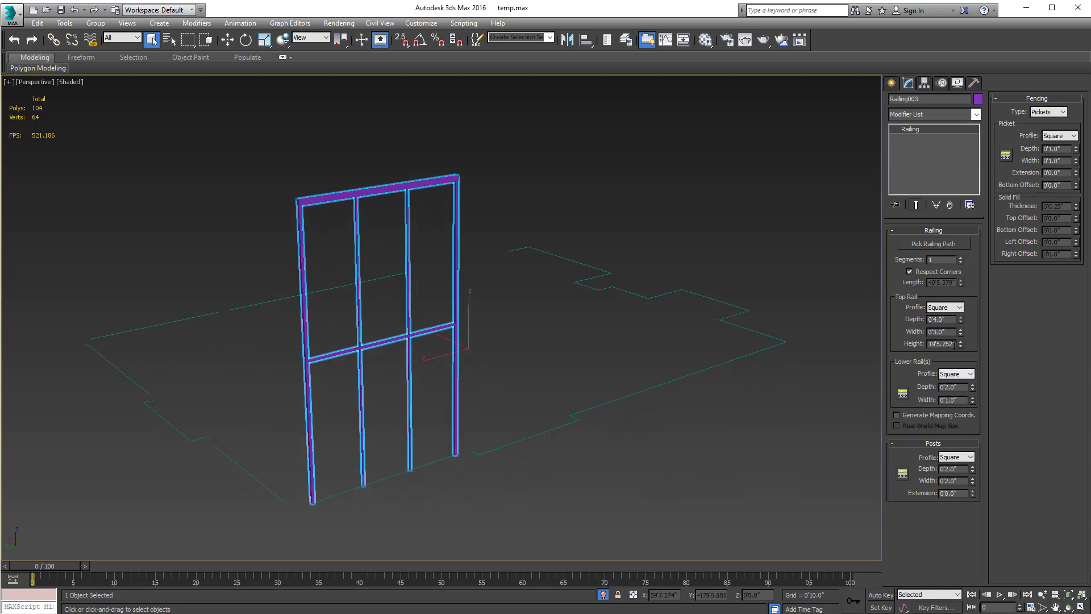
# Step: End the isolation and set the railing's height to 2'6"
pyautogui.moveTo(960, 344); pyautogui.dragTo(953, 351)
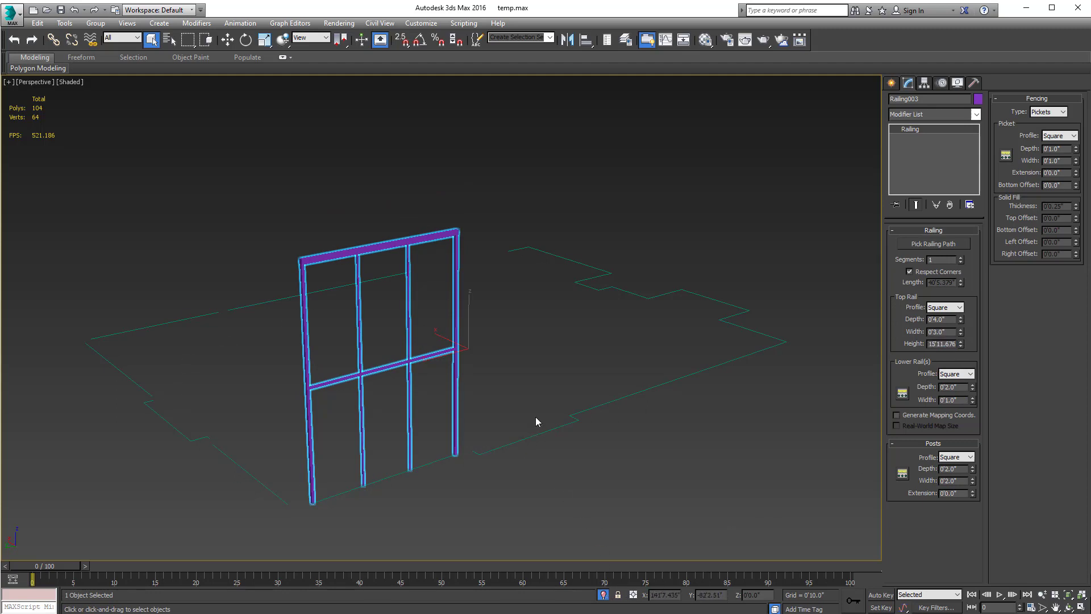
pyautogui.click(603, 596)
pyautogui.scroll(2, 506, 353)
pyautogui.keyDown('alt'); pyautogui.moveTo(483, 364); pyautogui.dragTo(750, 370, button='middle'); pyautogui.keyUp('alt')
pyautogui.scroll(2, 591, 431)
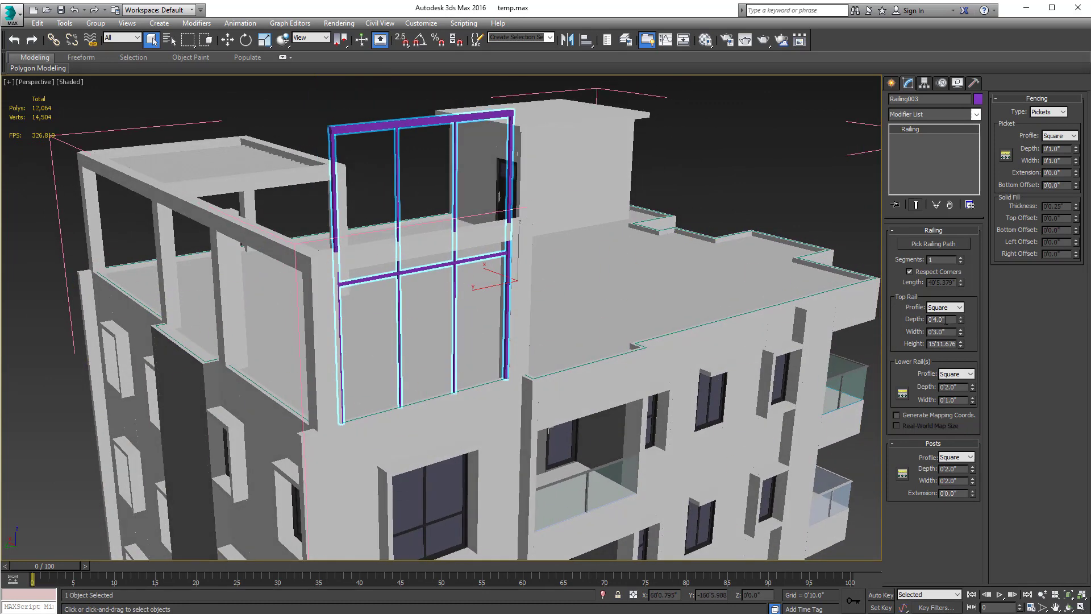
pyautogui.doubleClick(942, 343)
pyautogui.write('3')
pyautogui.press('Return')
pyautogui.write('30')
pyautogui.press('Return')
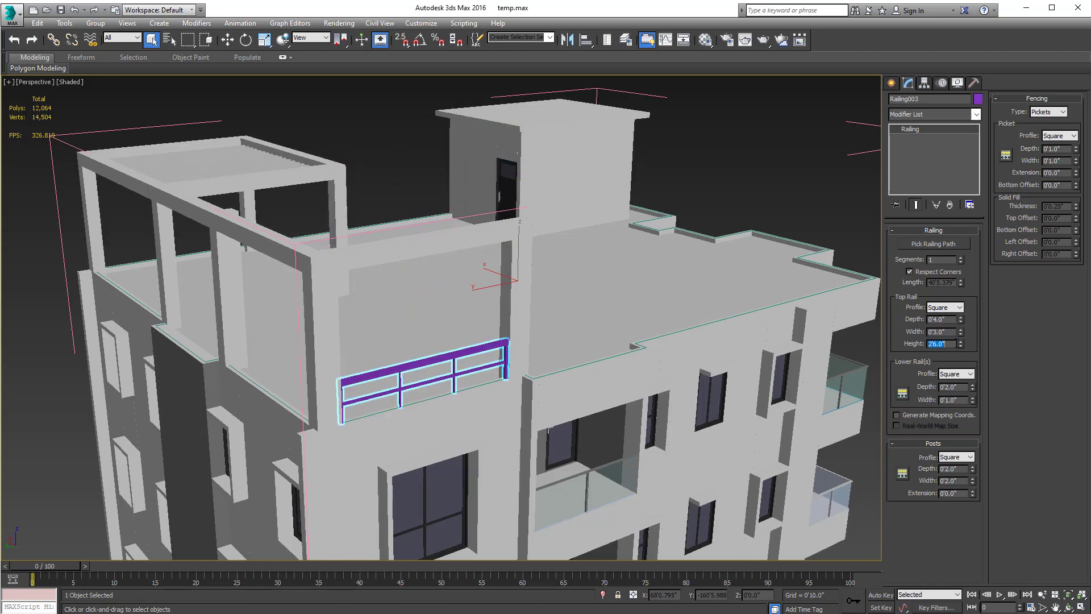
pyautogui.press('z')
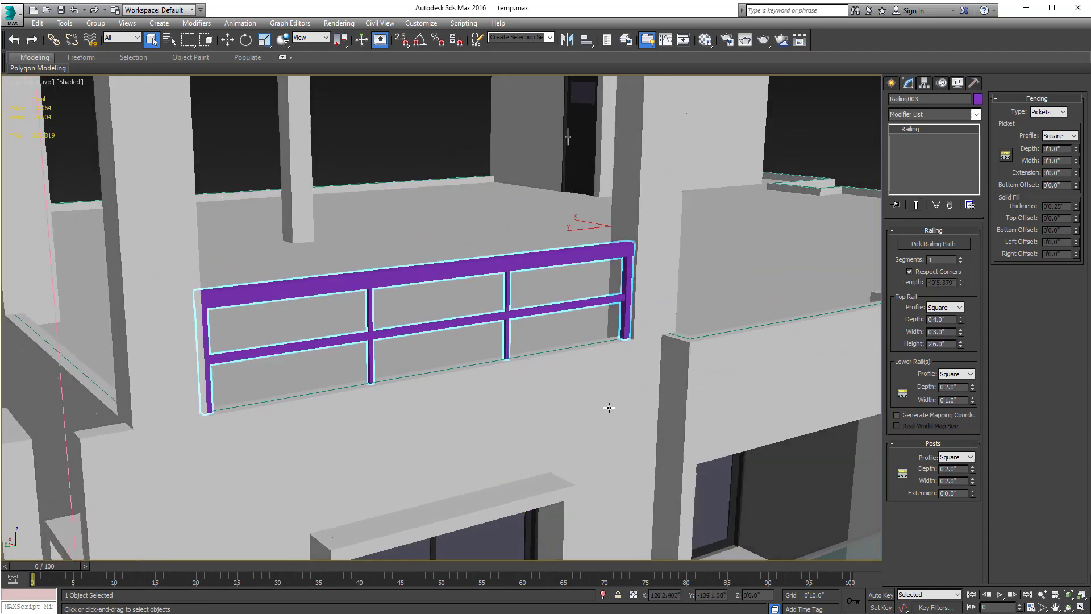
pyautogui.keyDown('alt'); pyautogui.moveTo(612, 391); pyautogui.dragTo(582, 280, button='middle'); pyautogui.keyUp('alt')
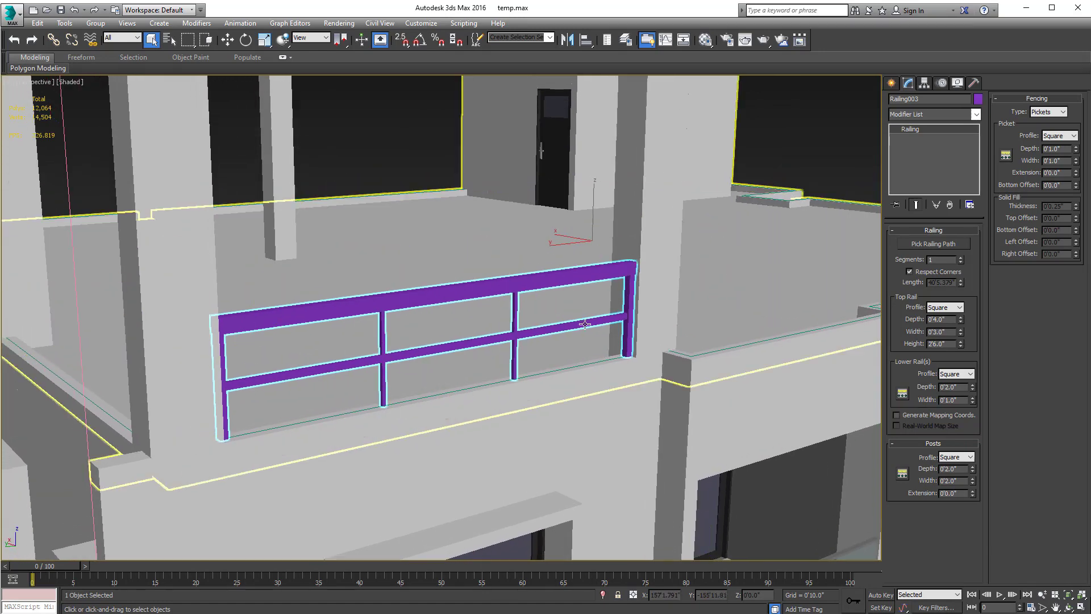
# Step: Give the railing's top rail a round profile with a depth and width of 2.5"
pyautogui.click(948, 307)
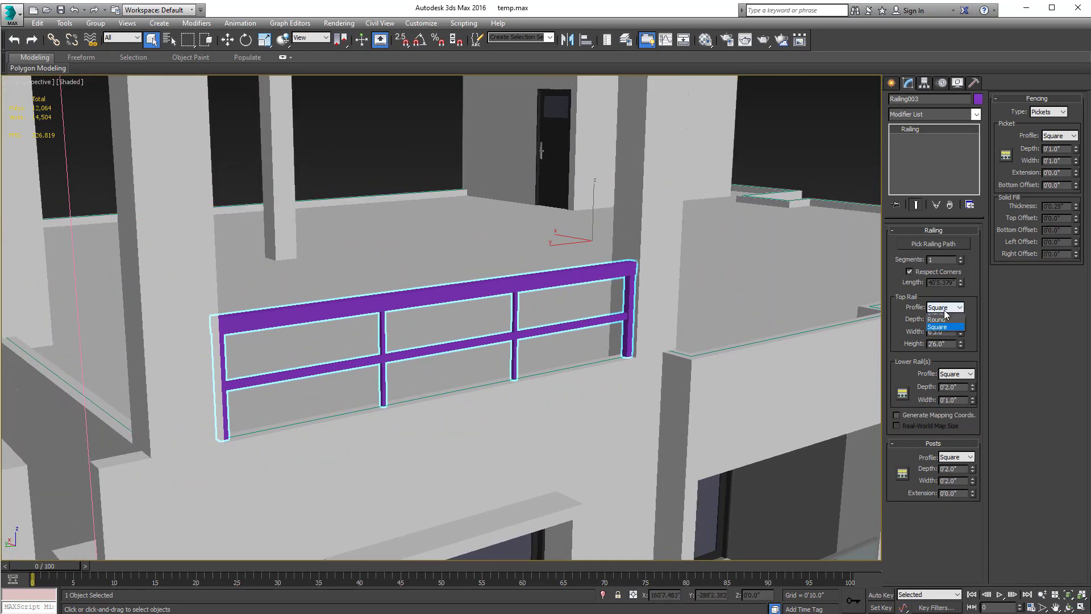
pyautogui.click(937, 325)
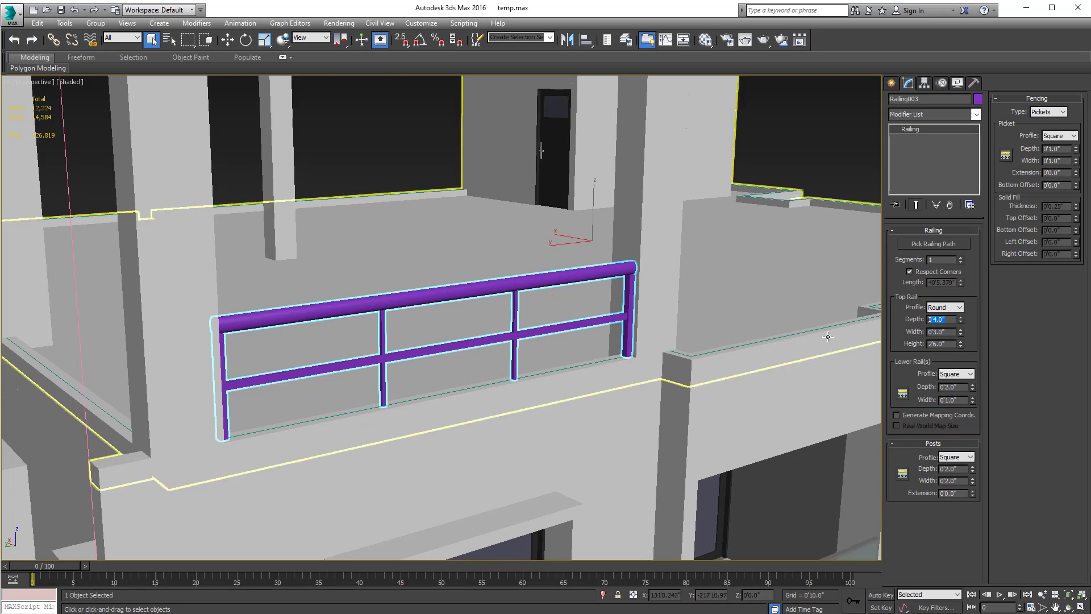
pyautogui.press('Tab')
pyautogui.write('2')
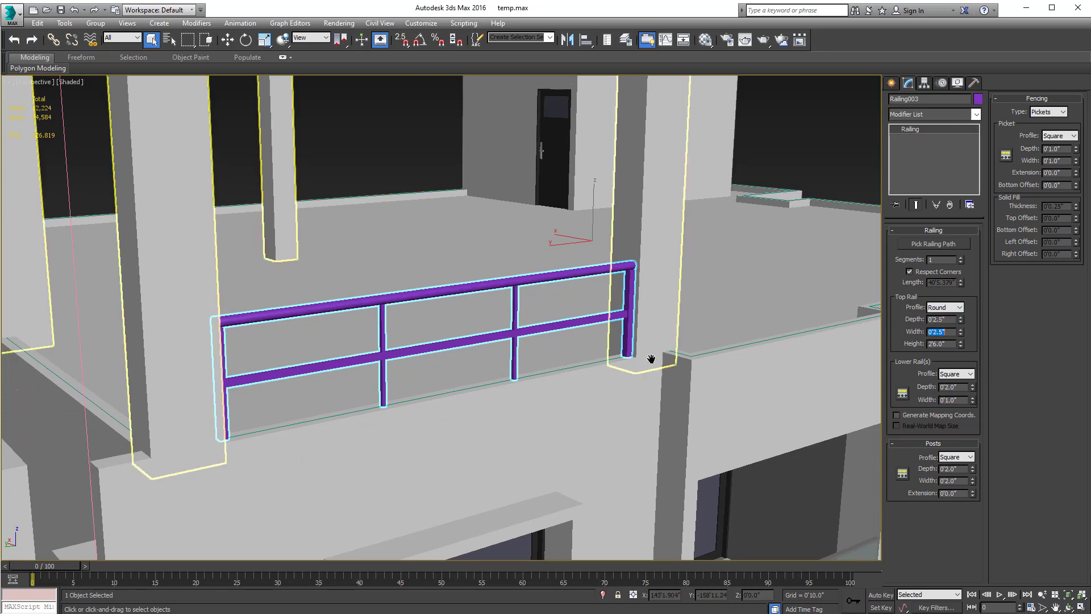
# Step: Set the profile of the railing's fencing pickets to Round
pyautogui.scroll(4, 614, 349)
pyautogui.moveTo(611, 348); pyautogui.dragTo(761, 338, button='middle')
pyautogui.scroll(-2, 760, 334)
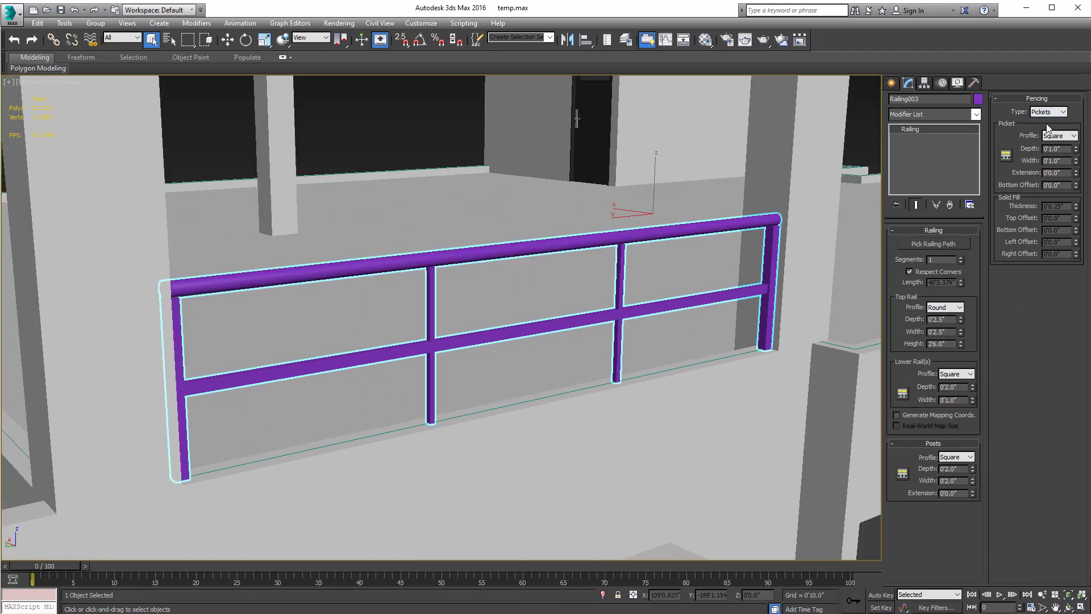
pyautogui.click(1059, 136)
pyautogui.click(1057, 146)
pyautogui.click(1041, 100)
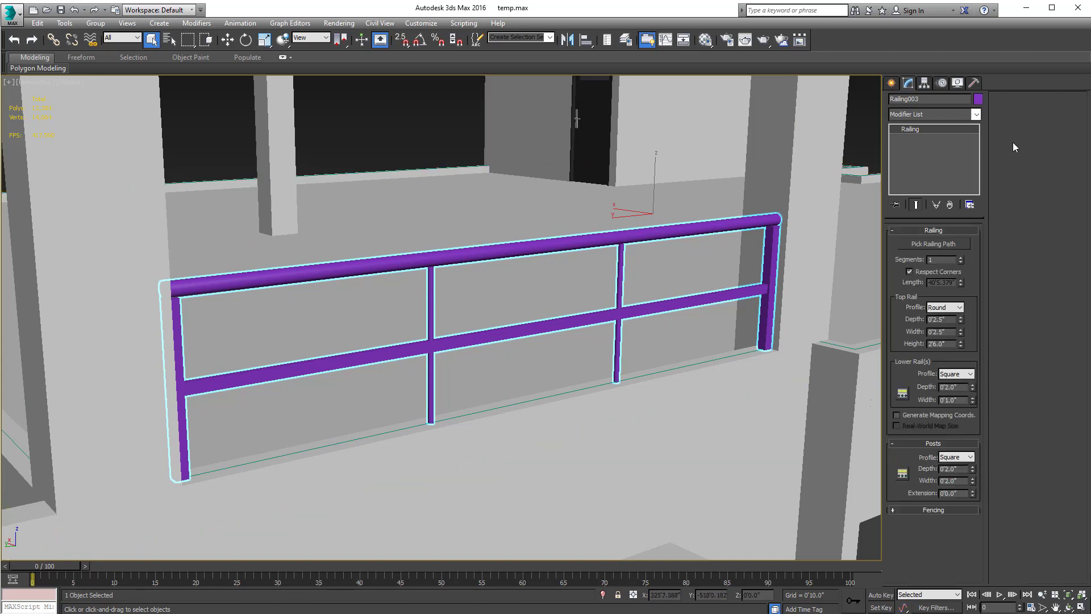
pyautogui.click(928, 510)
# Step: Set the fencing type, the post profile and the lower rail profile to none, leaving only the top rail
pyautogui.click(1048, 112)
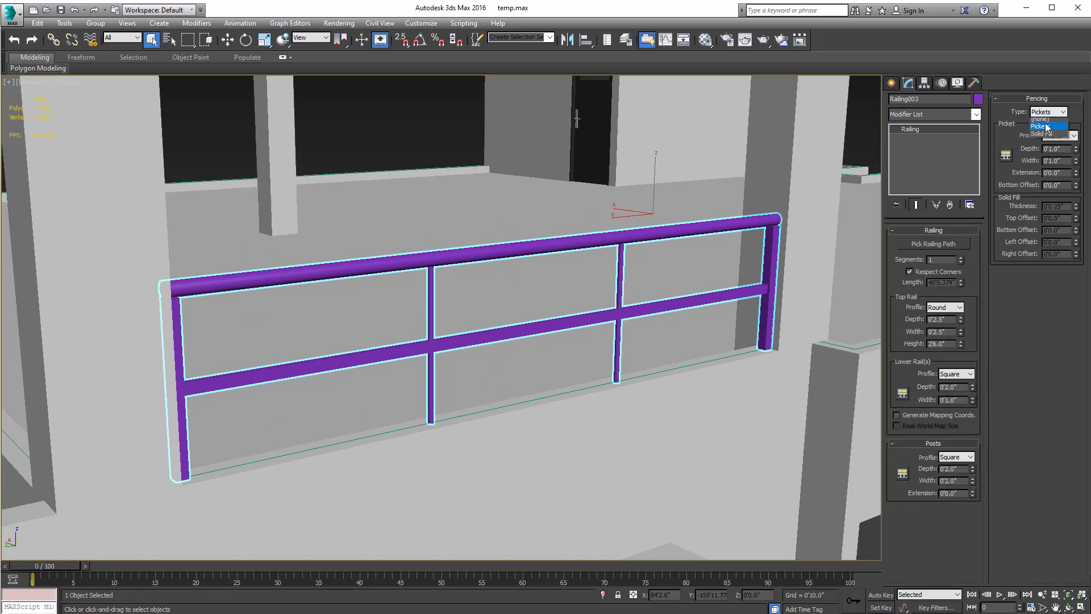
pyautogui.click(1041, 119)
pyautogui.click(957, 457)
pyautogui.click(950, 465)
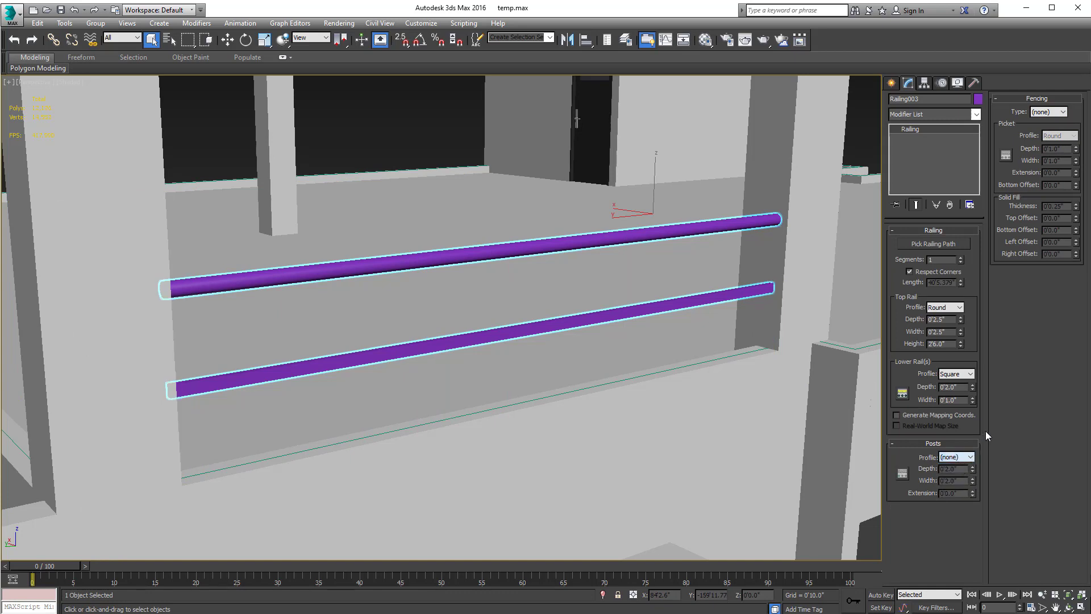
pyautogui.click(957, 374)
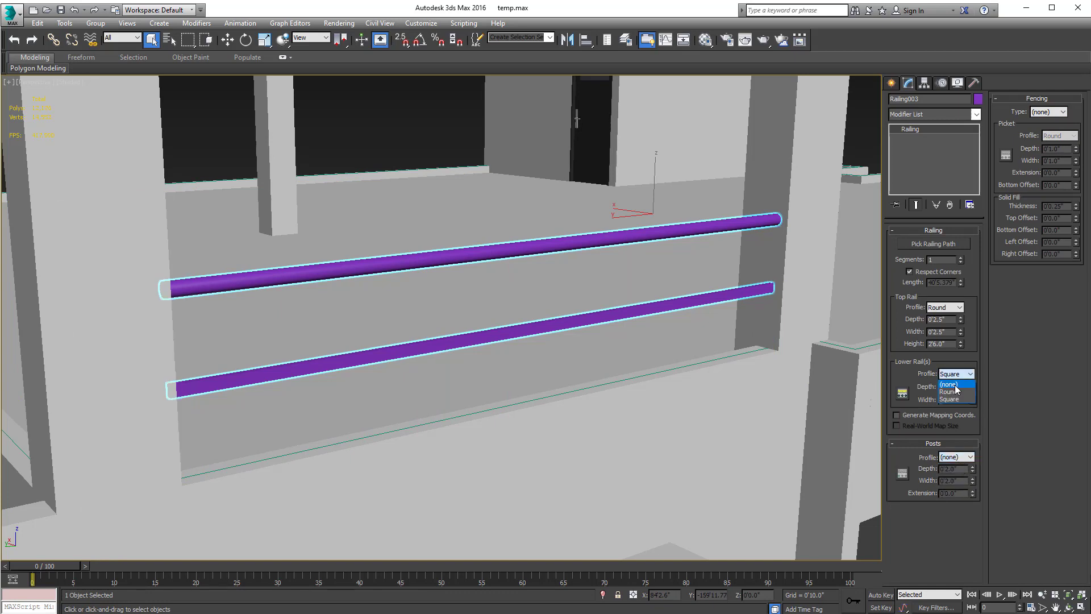
pyautogui.click(950, 380)
# Step: Give the railing square posts and set the post spacing count to 4
pyautogui.keyDown('alt'); pyautogui.moveTo(776, 369); pyautogui.dragTo(726, 372, button='middle'); pyautogui.keyUp('alt')
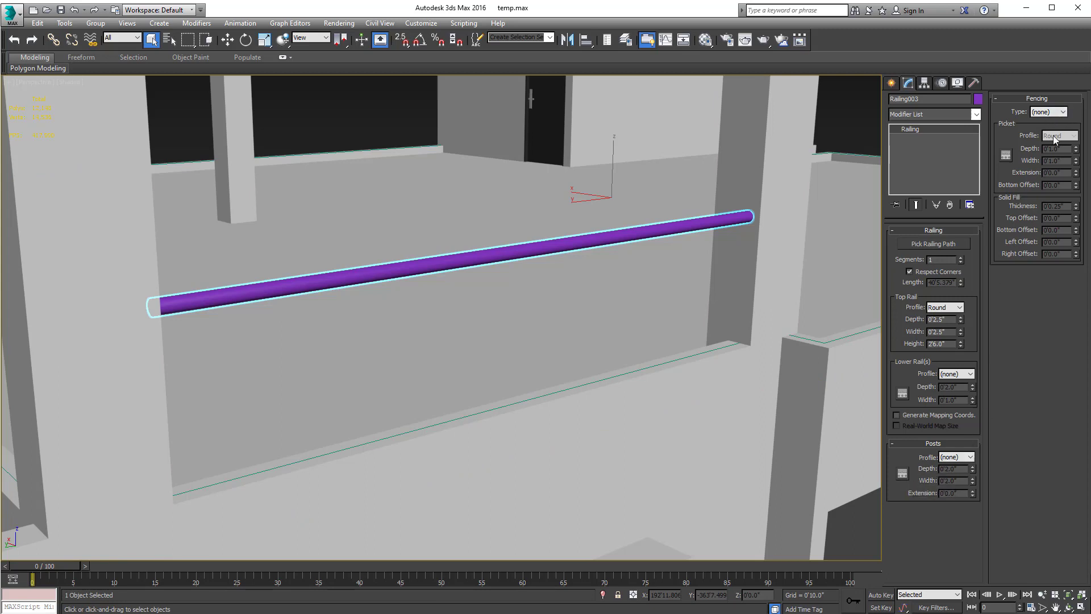
pyautogui.click(1056, 113)
pyautogui.click(1056, 113)
pyautogui.click(956, 458)
pyautogui.click(957, 480)
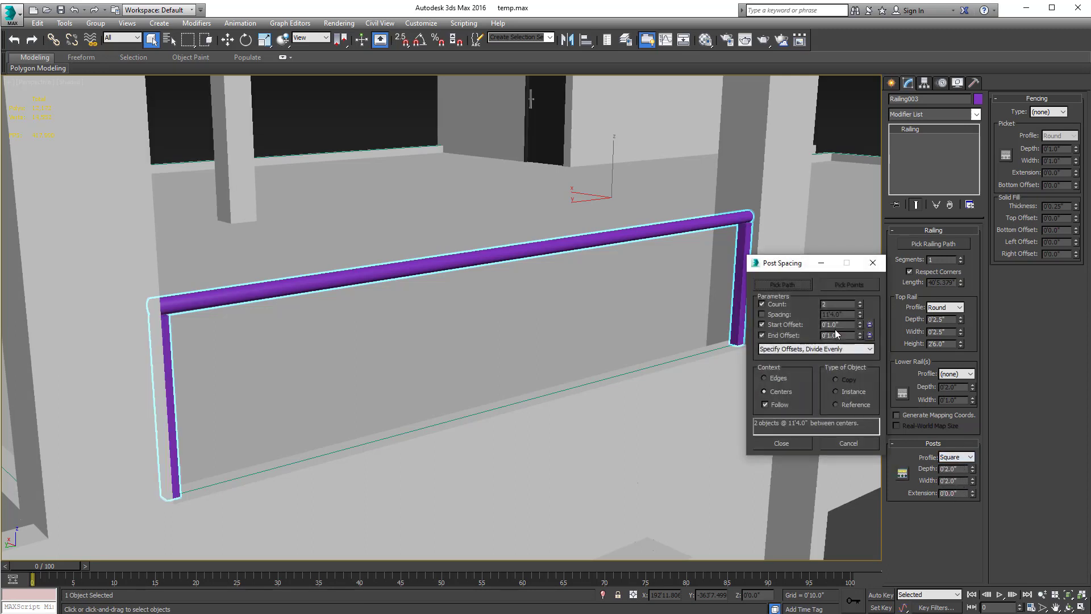
pyautogui.click(860, 302)
pyautogui.click(860, 302)
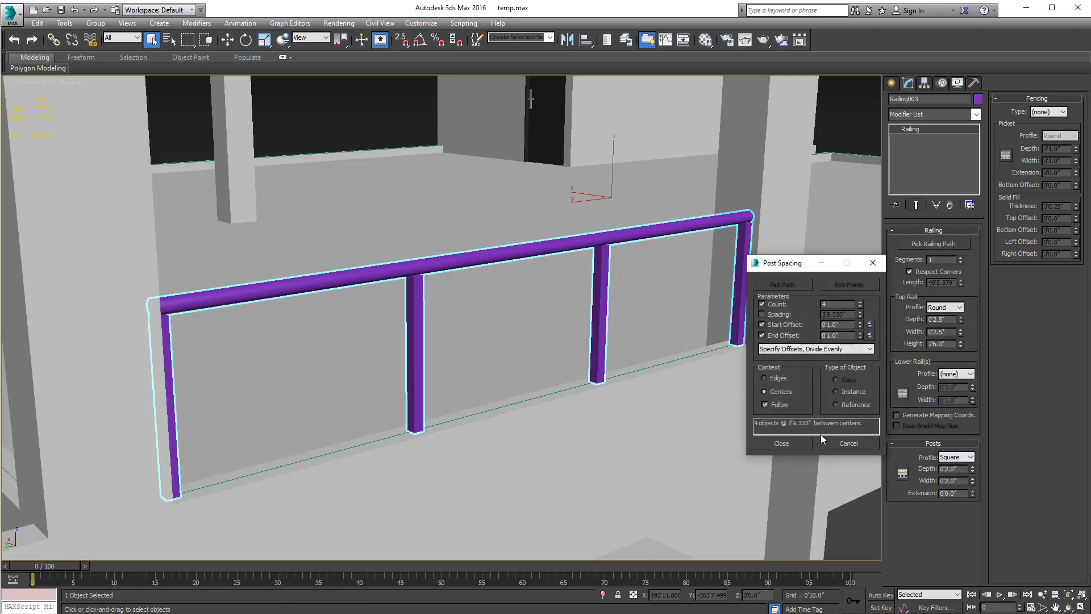
pyautogui.click(782, 444)
# Step: Fill the railing with Solid Fill fencing, offset 2.4" at the top, 2.87" at the bottom, 1.88" left and 3.32" right
pyautogui.click(1048, 112)
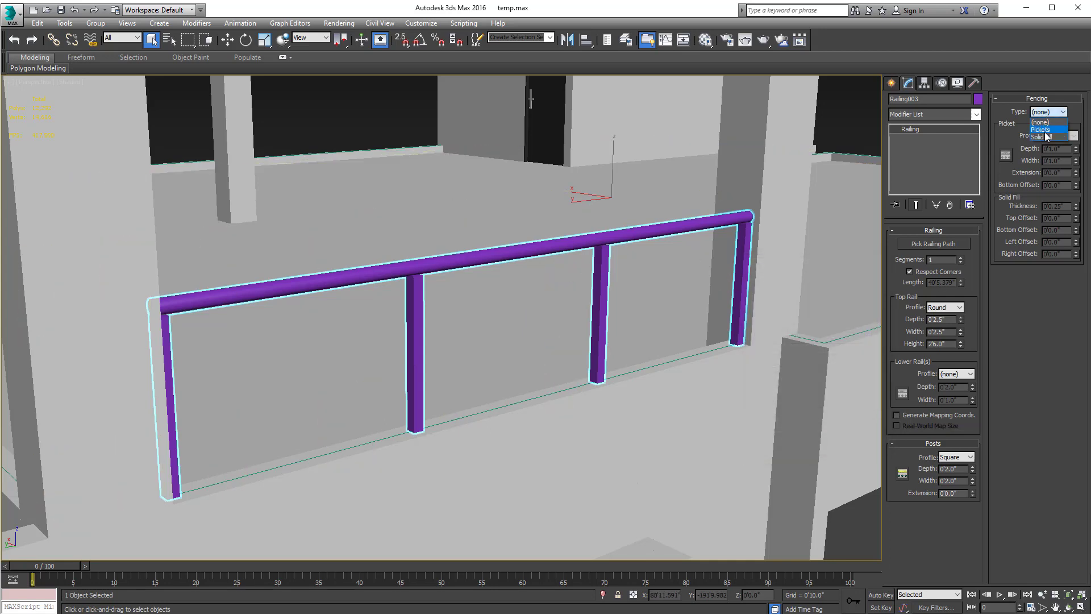
pyautogui.click(1043, 137)
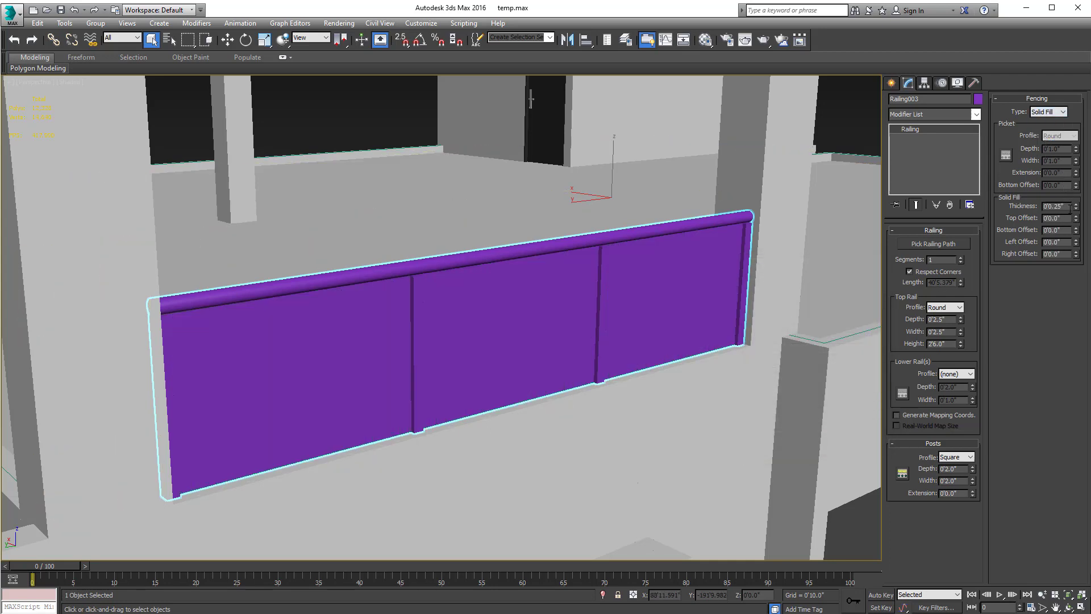
pyautogui.moveTo(1076, 193)
pyautogui.mouseDown()
pyautogui.moveTo(1074, 174)
pyautogui.moveTo(1078, 221)
pyautogui.moveTo(1067, 186)
pyautogui.mouseUp()
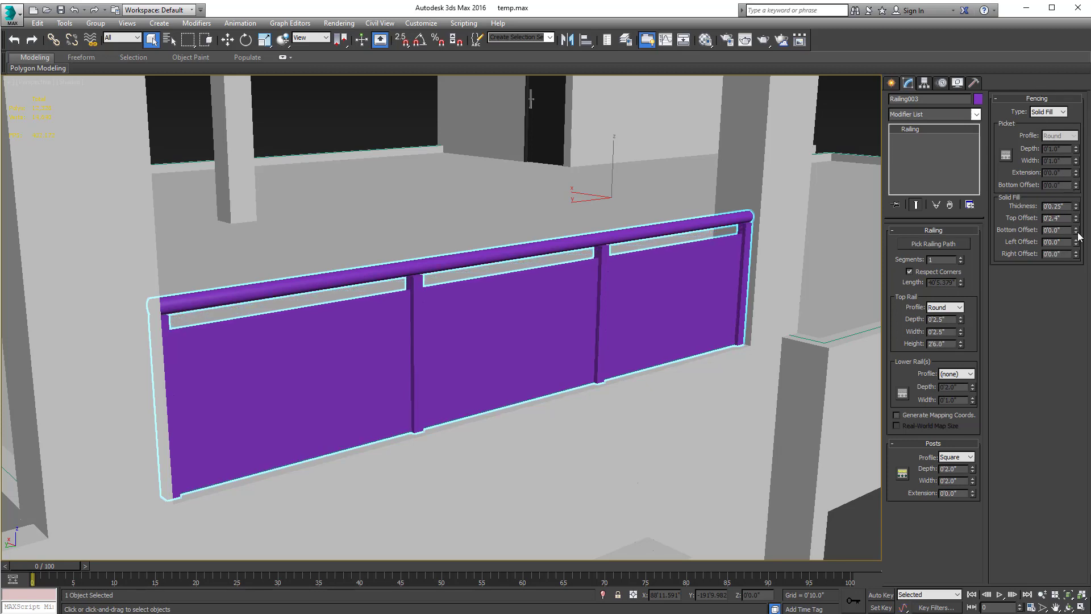
pyautogui.moveTo(1077, 233); pyautogui.dragTo(1051, 70)
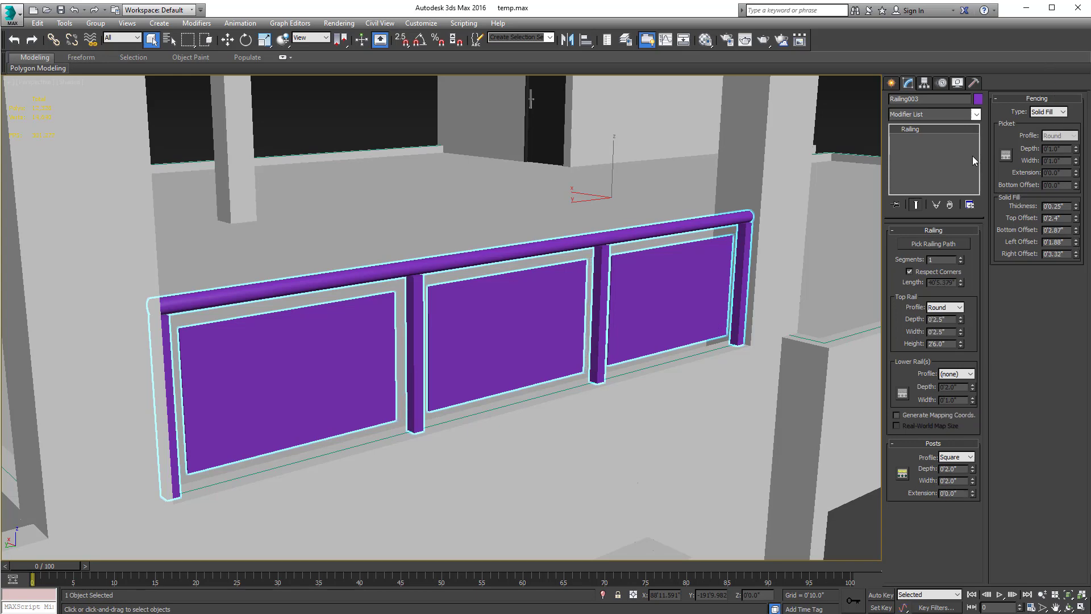
# Step: Assign the 01 - Default Multi/Sub-Object material, which includes the Glass sub-material, to the railing
pyautogui.keyDown('alt'); pyautogui.moveTo(681, 244); pyautogui.dragTo(745, 241, button='middle'); pyautogui.keyUp('alt')
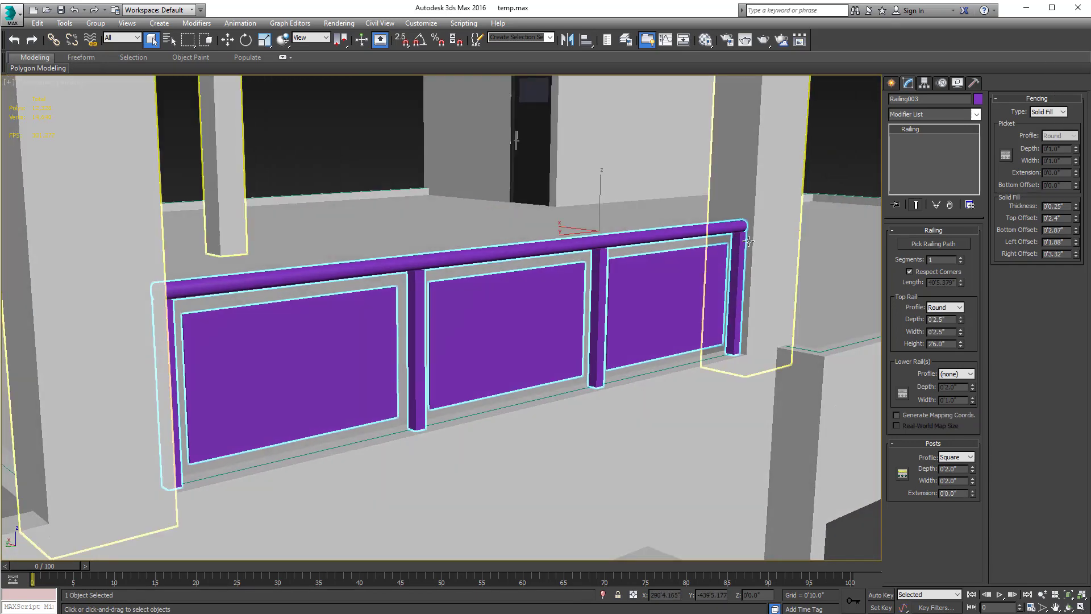
pyautogui.press('m')
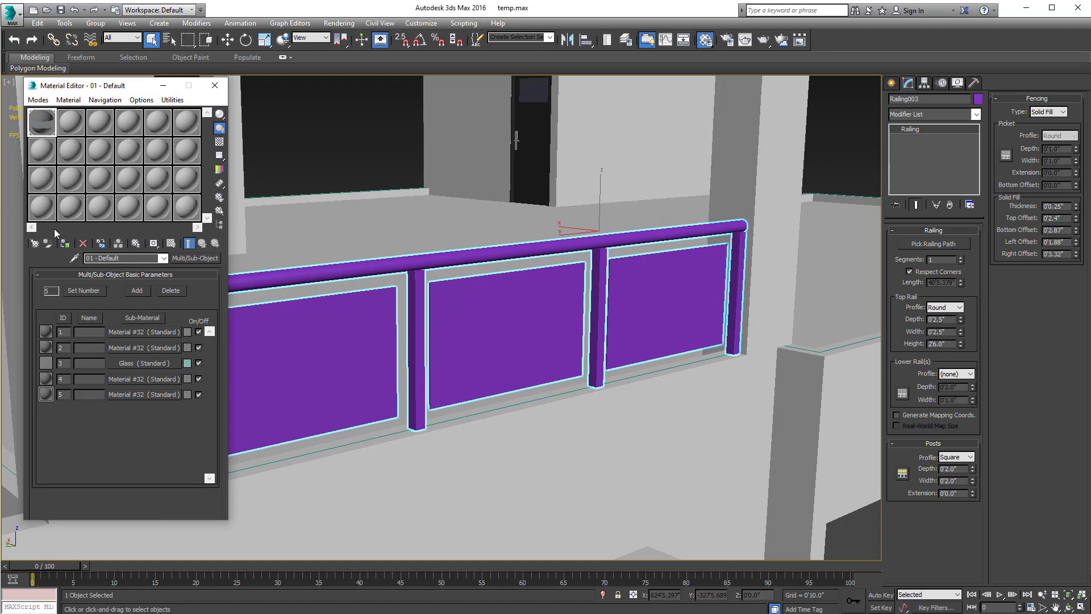
pyautogui.click(65, 243)
pyautogui.click(216, 85)
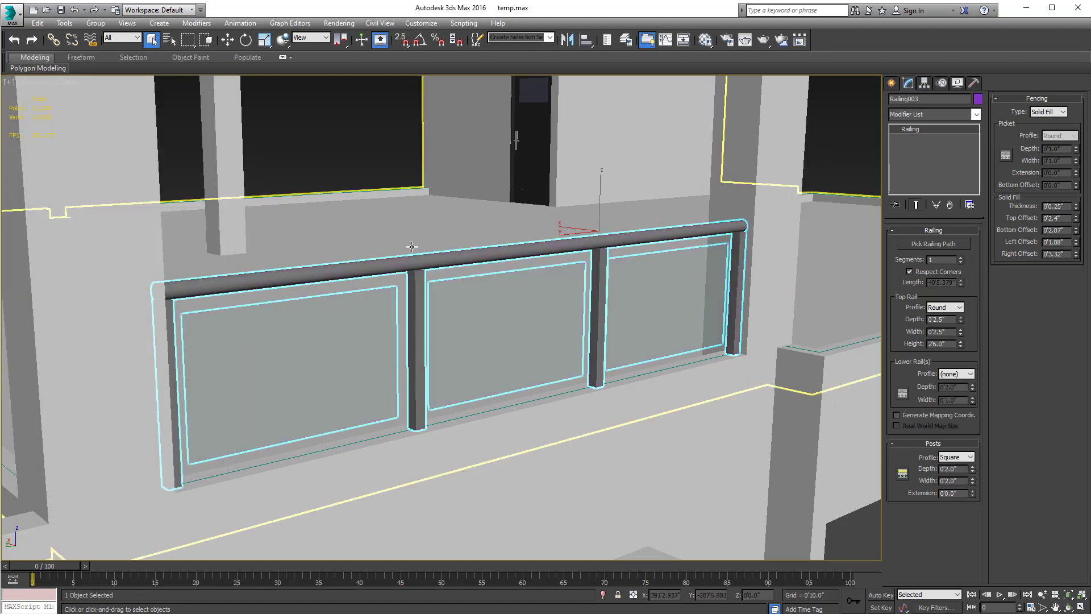
pyautogui.moveTo(418, 248)
pyautogui.keyDown('alt'); pyautogui.mouseDown(button='middle')
pyautogui.moveTo(409, 229)
pyautogui.moveTo(416, 236)
pyautogui.mouseUp(button='middle'); pyautogui.keyUp('alt')
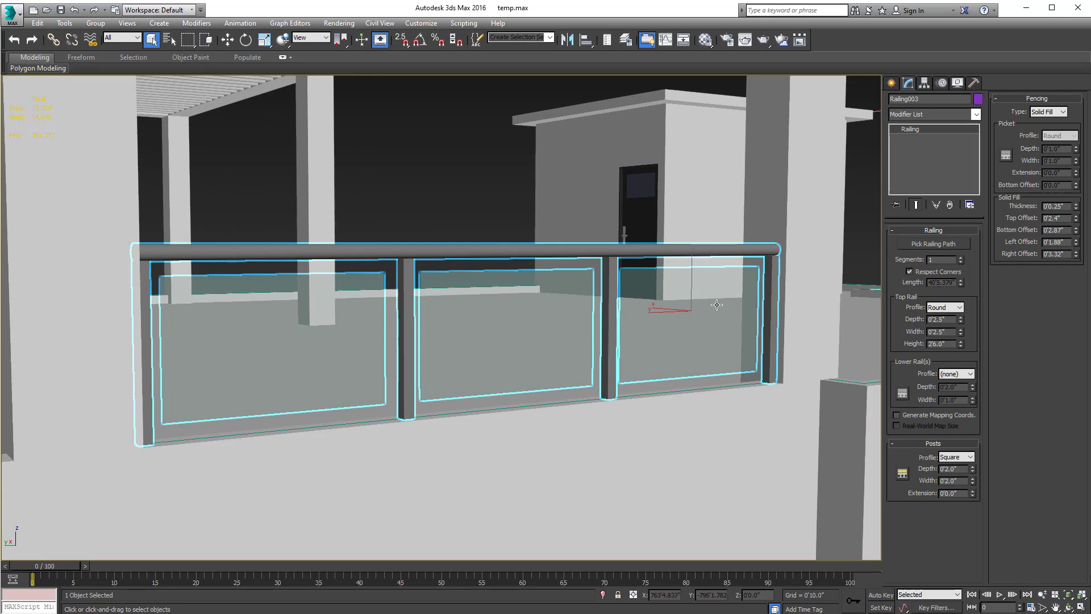
pyautogui.keyDown('alt'); pyautogui.moveTo(709, 309); pyautogui.dragTo(713, 311, button='middle'); pyautogui.keyUp('alt')
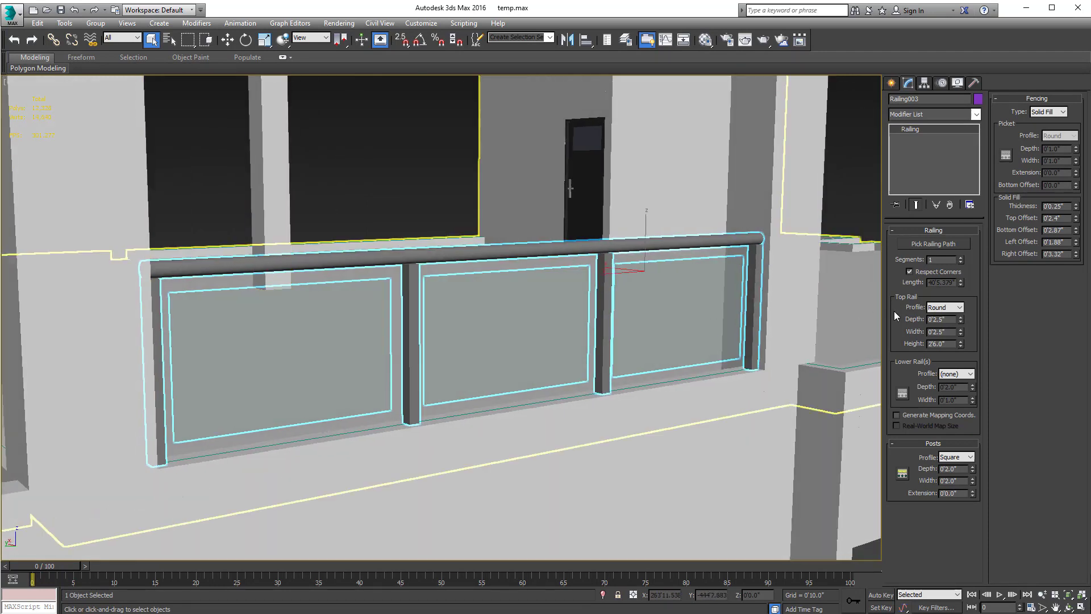
pyautogui.click(939, 307)
pyautogui.click(959, 307)
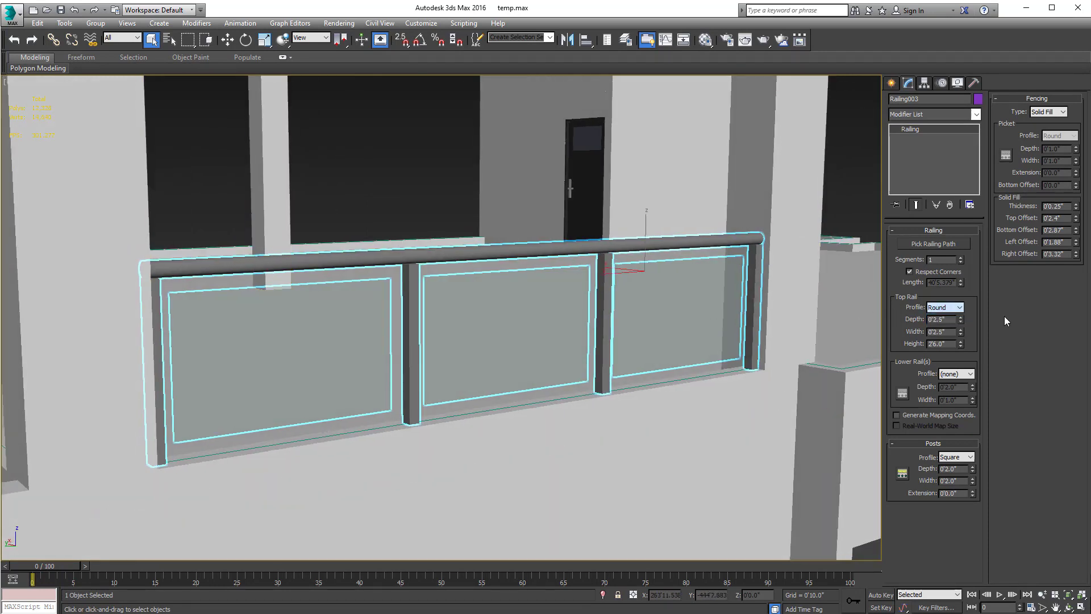
pyautogui.click(960, 307)
pyautogui.click(960, 308)
# Step: Add a lower rail with a square profile and try a width of 0.5" for it
pyautogui.click(962, 378)
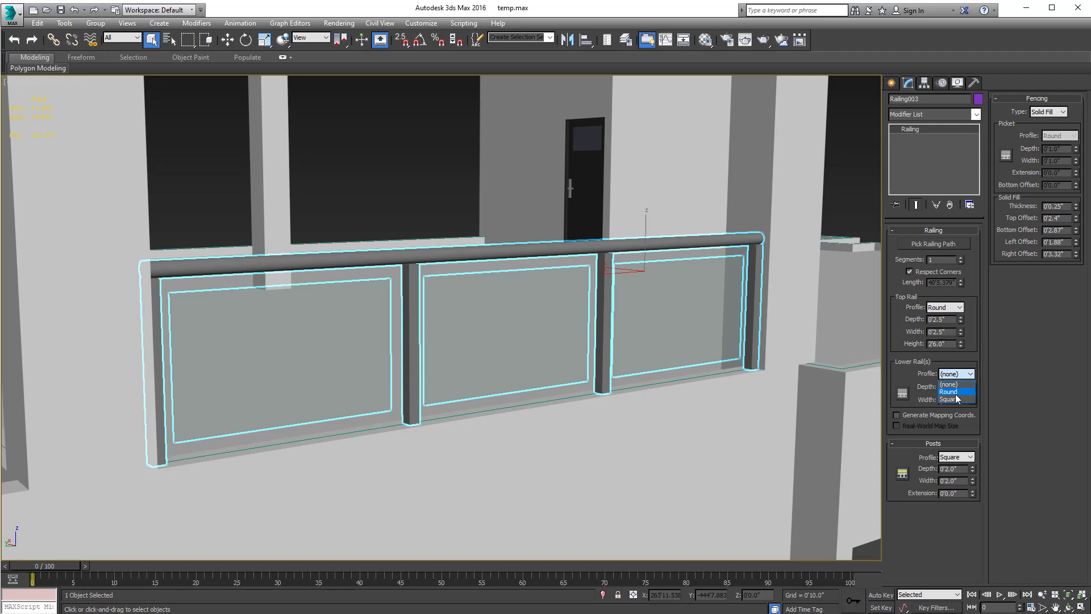
pyautogui.click(949, 399)
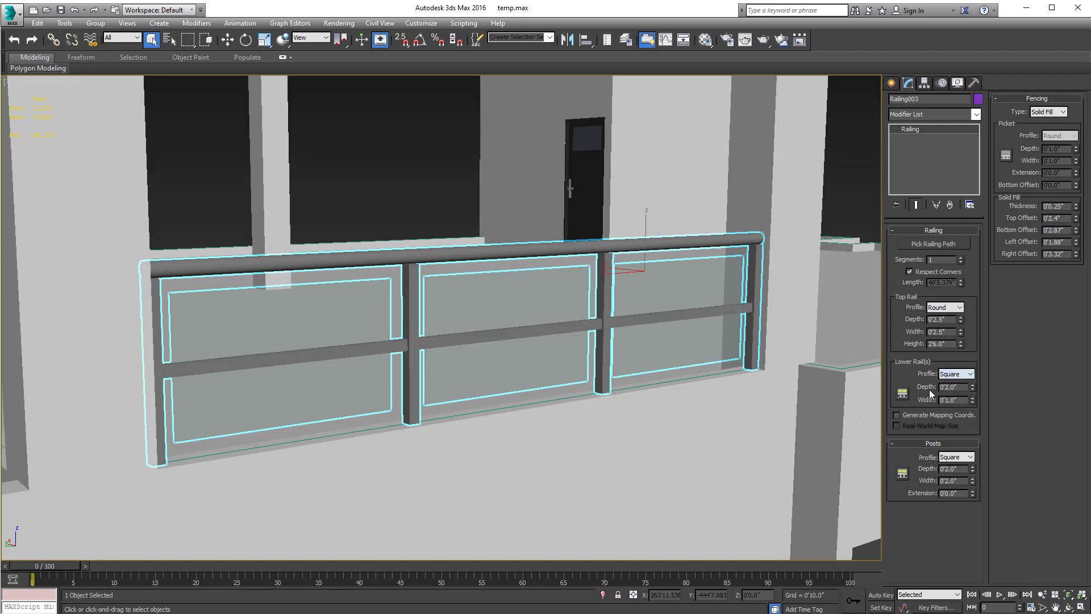
pyautogui.moveTo(964, 387); pyautogui.dragTo(869, 389)
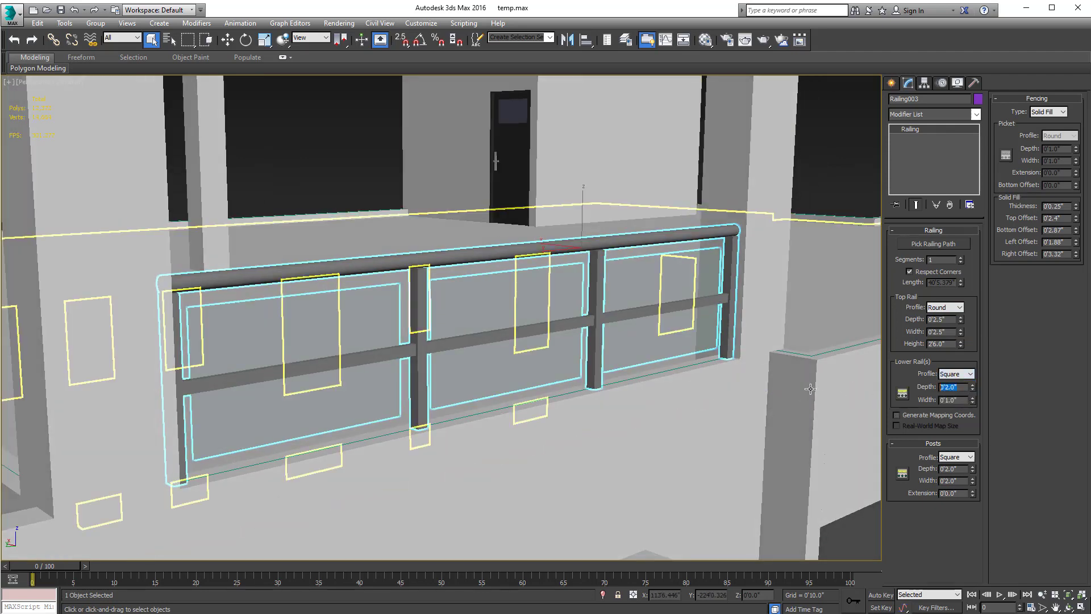
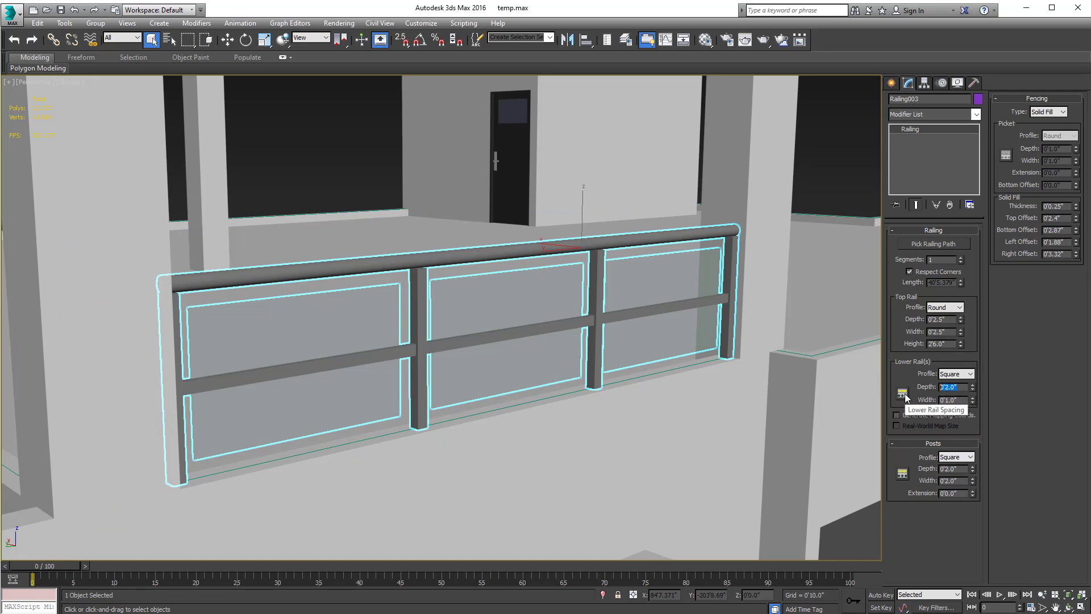
pyautogui.press('Tab')
pyautogui.write('.')
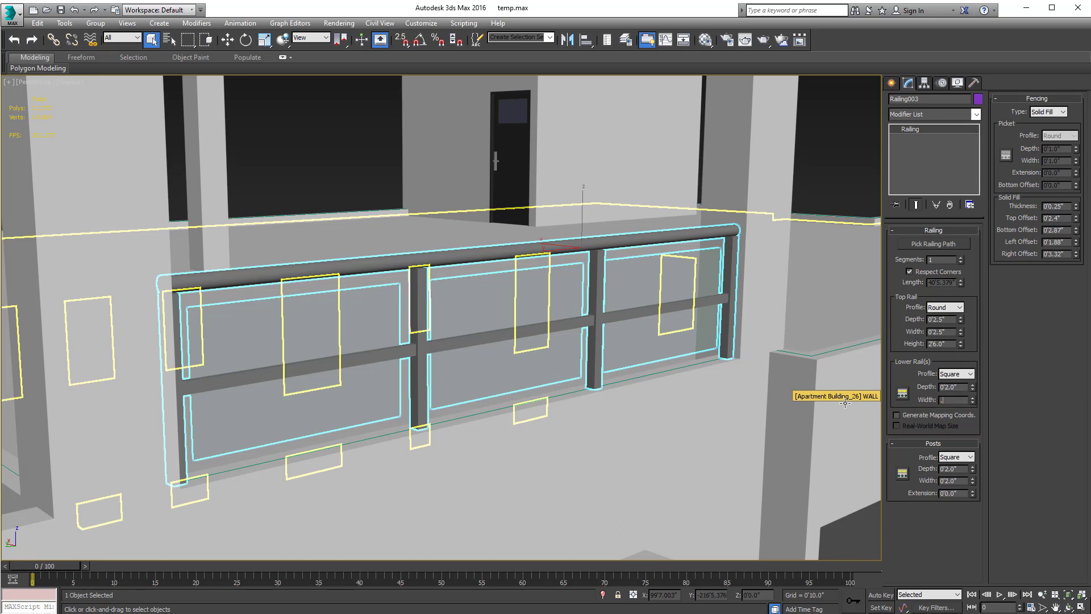
pyautogui.write('5')
pyautogui.press('Return')
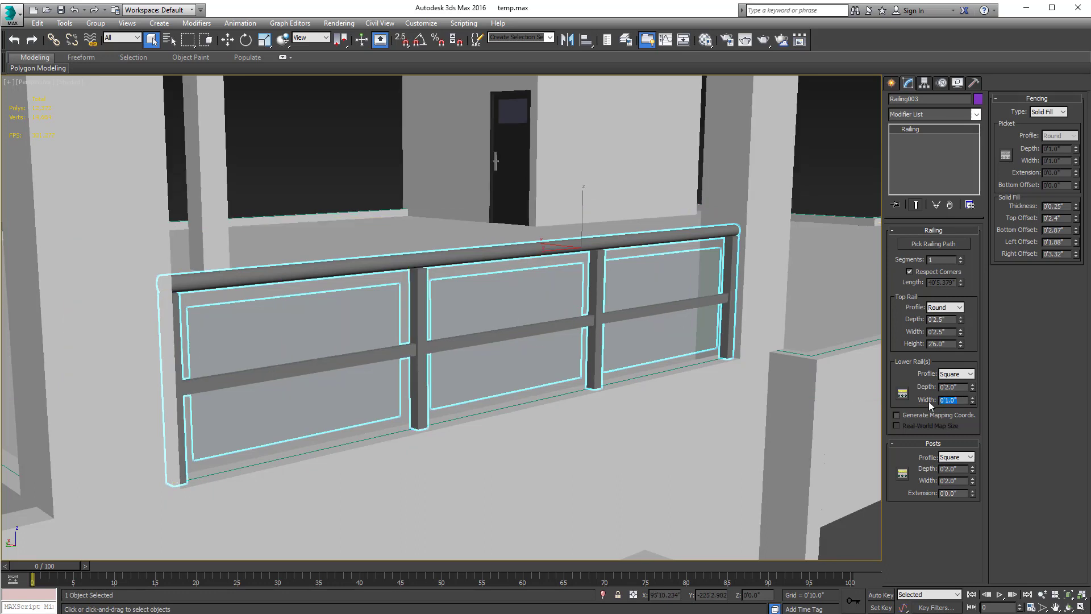
# Step: Try lower rail depths of 1" and 0.5", and settle on 1"
pyautogui.moveTo(960, 386); pyautogui.dragTo(774, 392)
pyautogui.write('1')
pyautogui.press('Return')
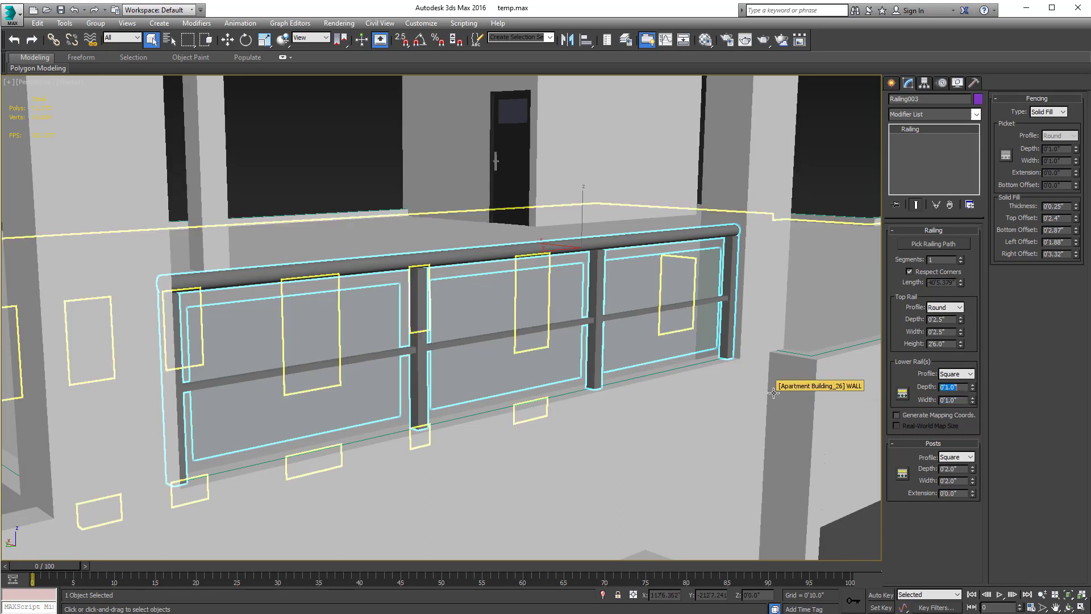
pyautogui.write('.5')
pyautogui.press('Return')
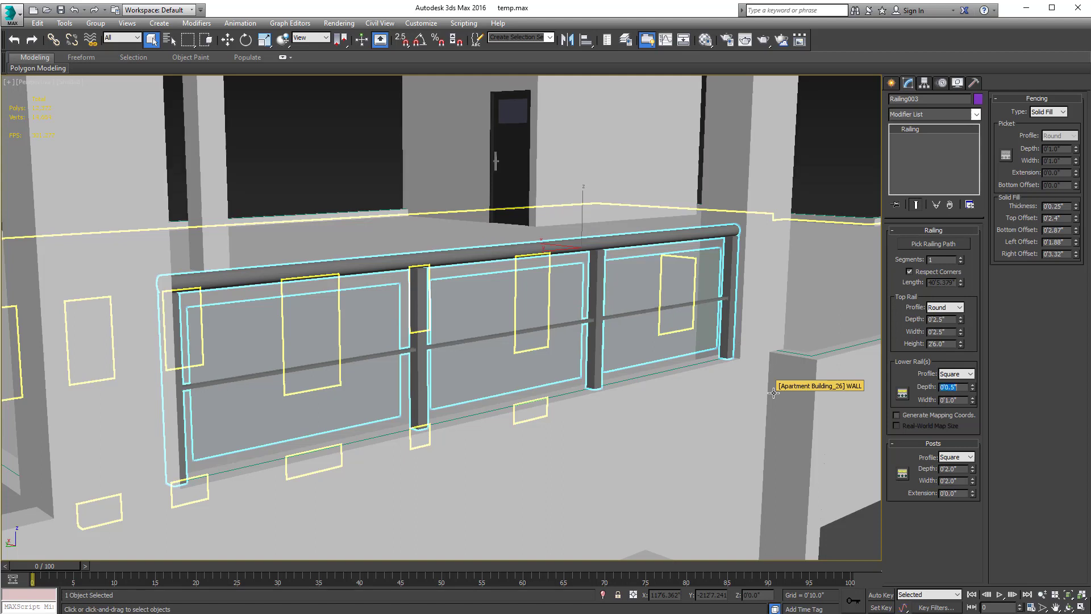
pyautogui.write('1')
pyautogui.press('Return')
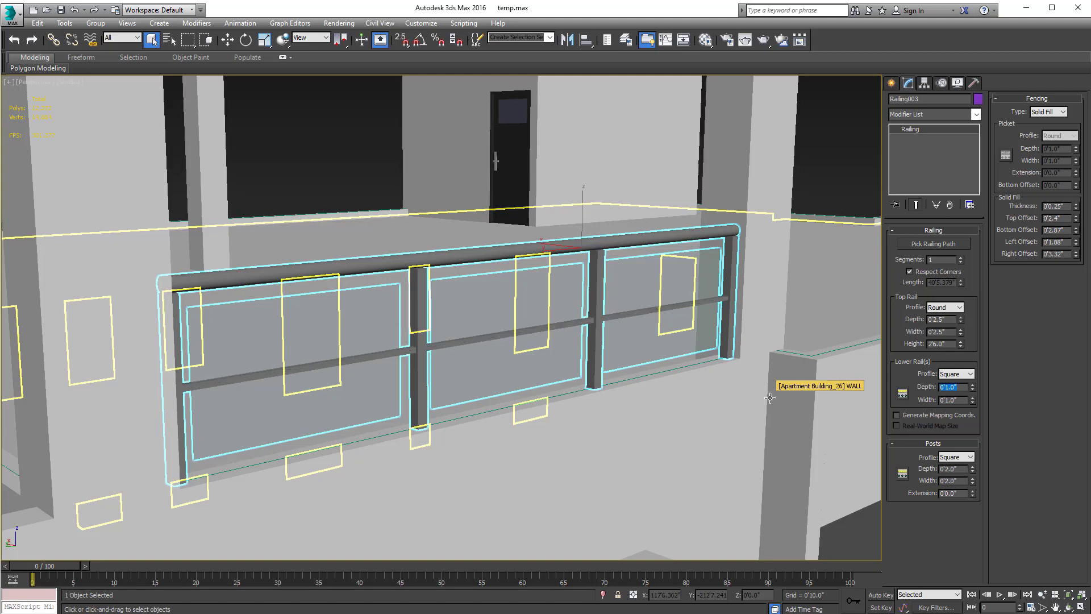
# Step: Set the lower rail spacing count to 3
pyautogui.click(902, 393)
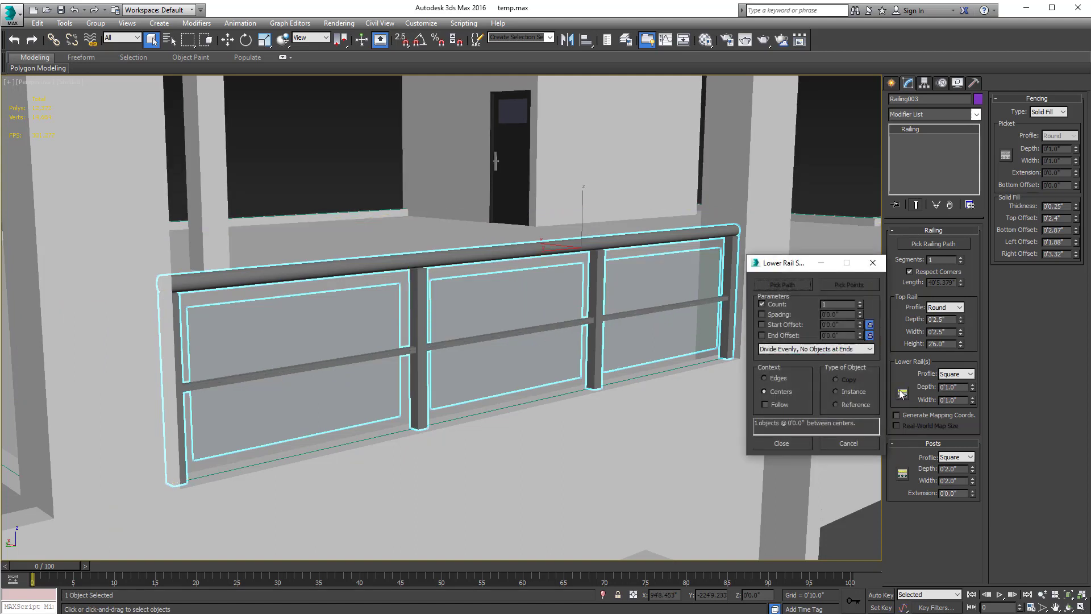
pyautogui.click(861, 302)
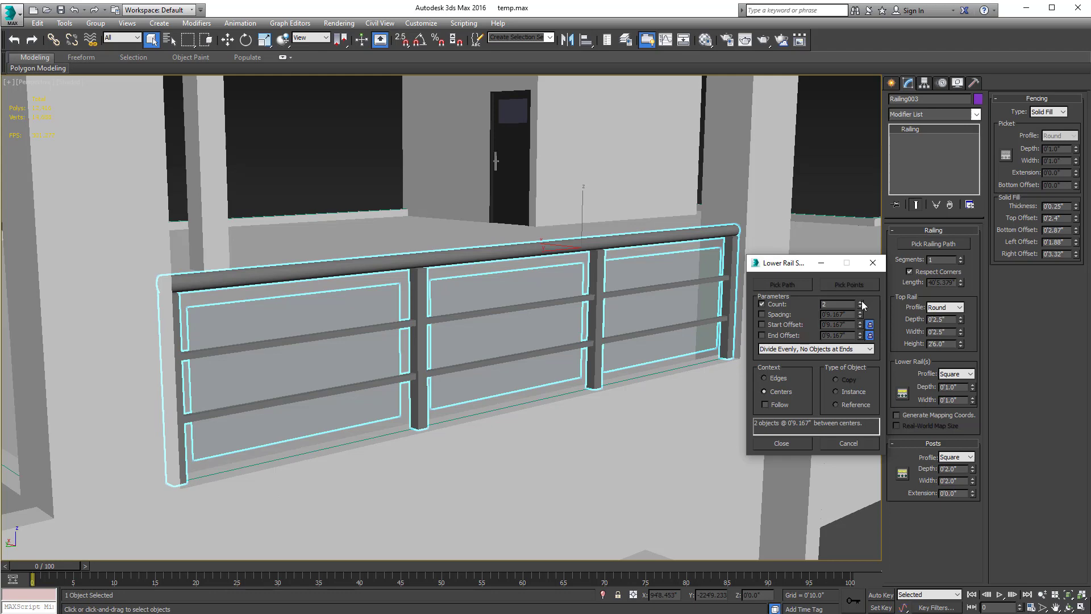
pyautogui.click(860, 301)
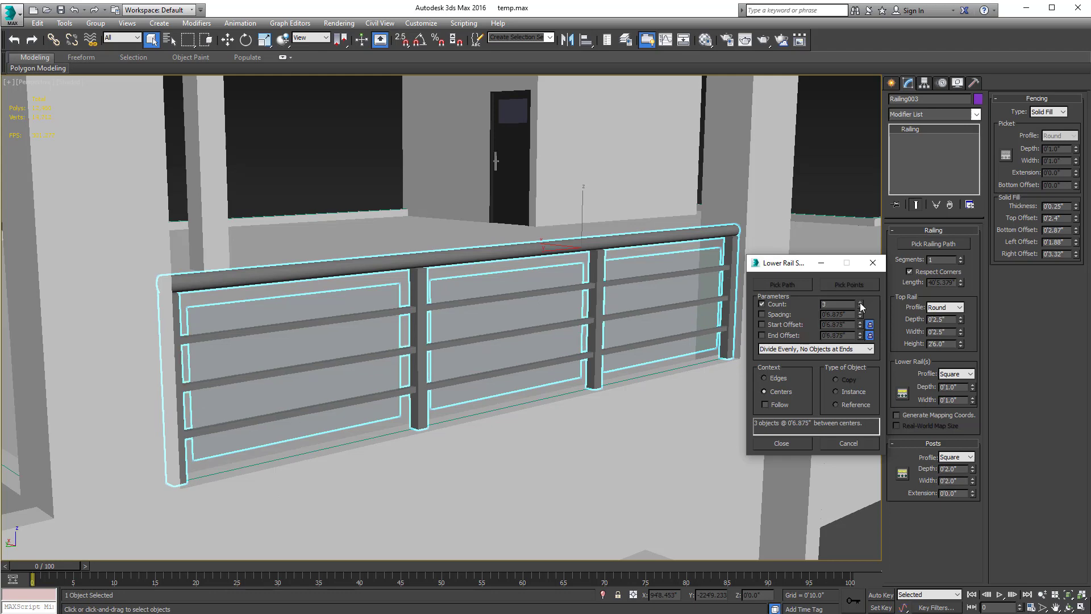
pyautogui.click(796, 444)
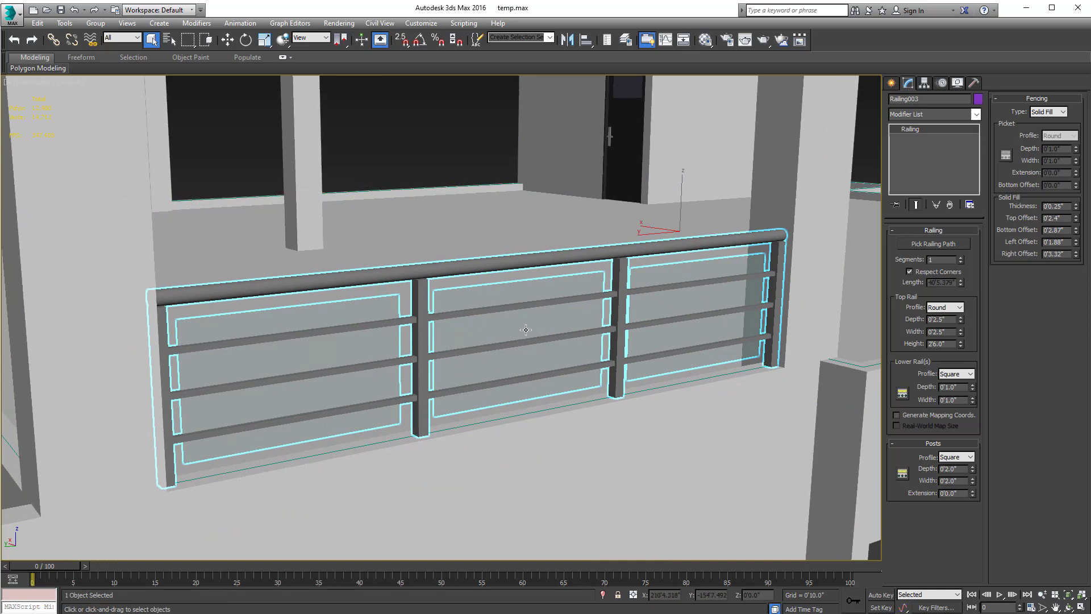
# Step: Remove the lower rails and posts from the railing by setting both profiles to (none)
pyautogui.click(946, 379)
pyautogui.click(966, 457)
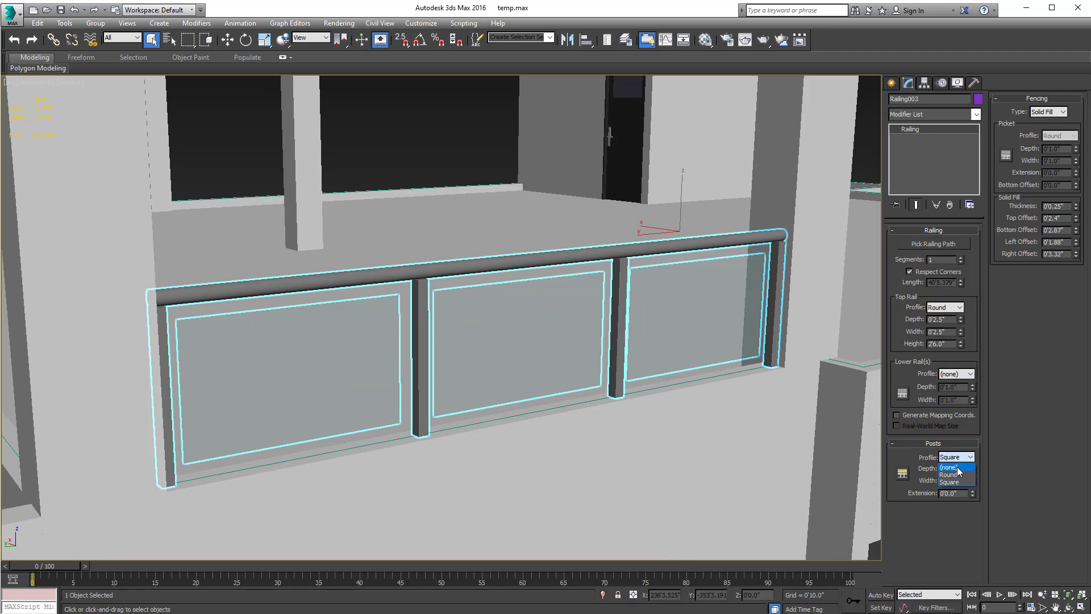
pyautogui.click(958, 467)
# Step: Change the railing's fencing from Solid Fill to Pickets with a Square profile
pyautogui.click(1044, 112)
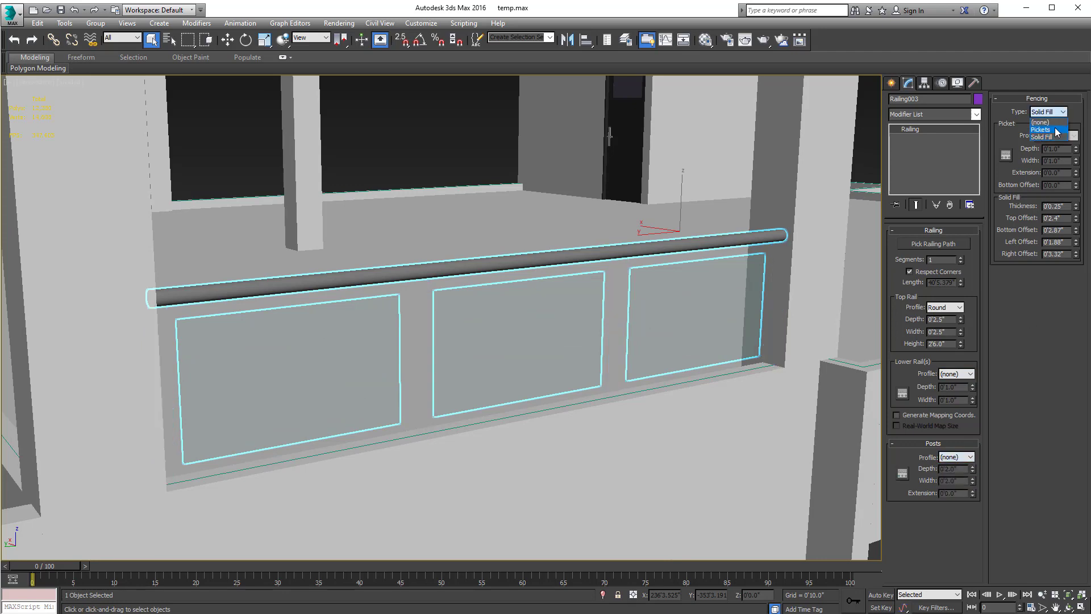
pyautogui.click(1042, 130)
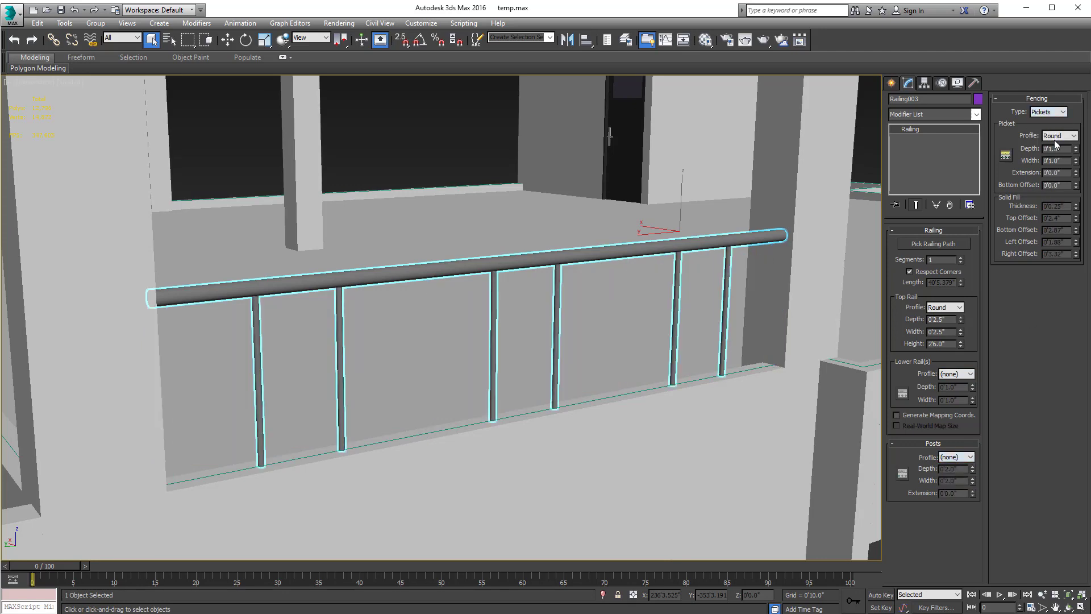
pyautogui.click(1054, 136)
pyautogui.click(1054, 152)
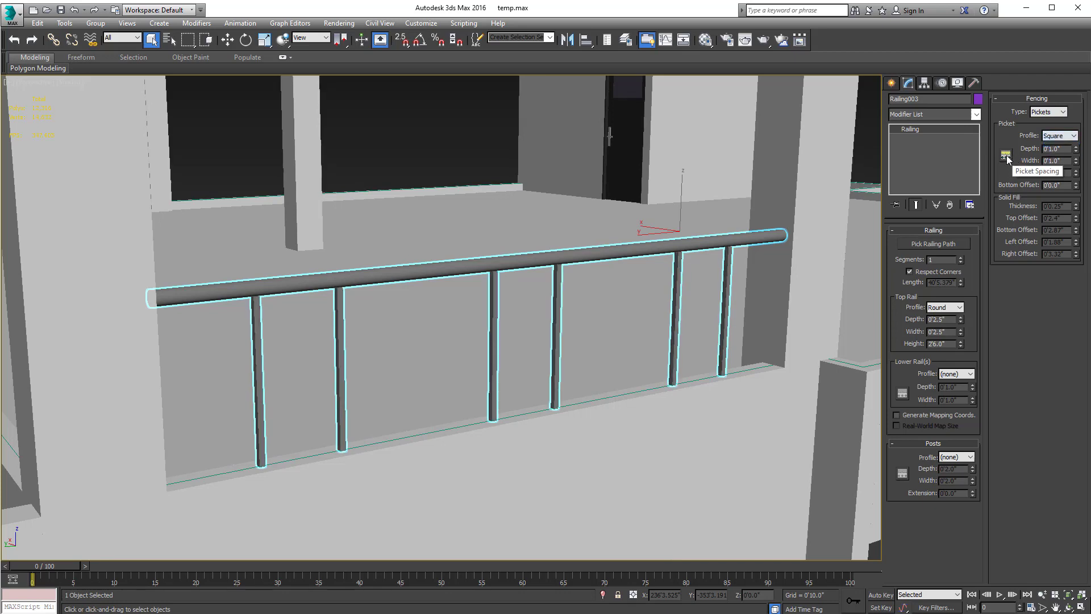
# Step: In the picket spacing settings, unlock the start and end offsets and enable Spacing instead of Count
pyautogui.click(1005, 155)
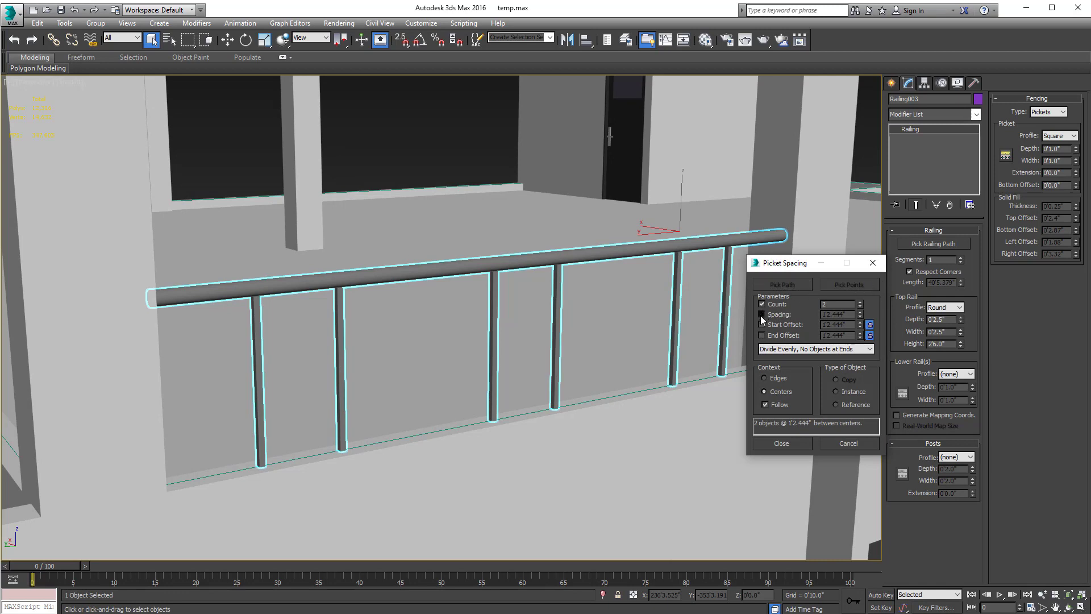
pyautogui.click(870, 325)
pyautogui.click(870, 335)
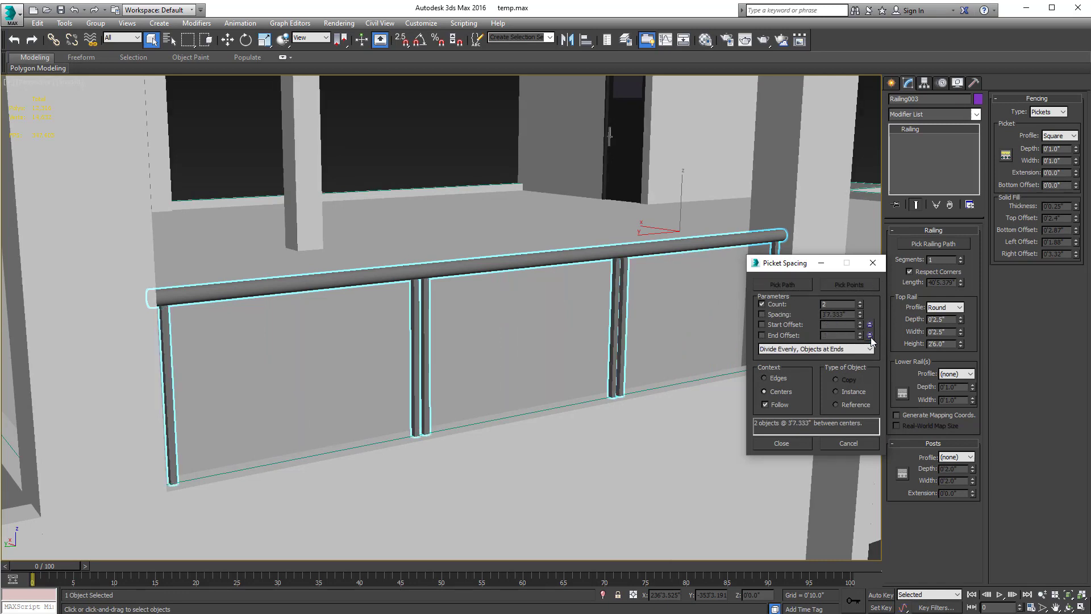
pyautogui.click(763, 314)
pyautogui.click(761, 304)
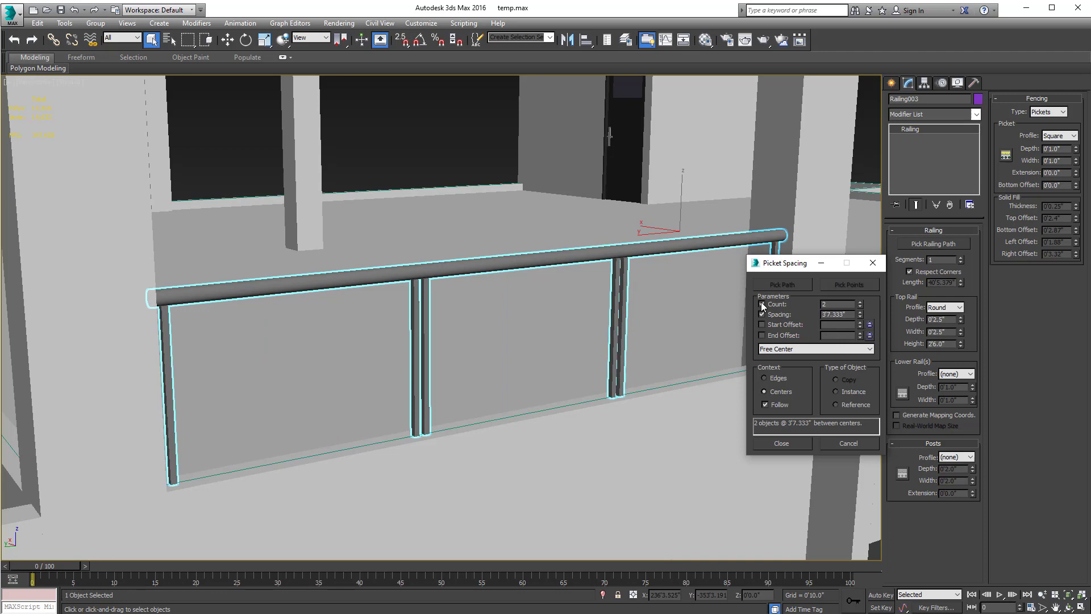
# Step: Try a picket spacing of 3", and settle on 4"
pyautogui.moveTo(795, 263); pyautogui.dragTo(938, 244)
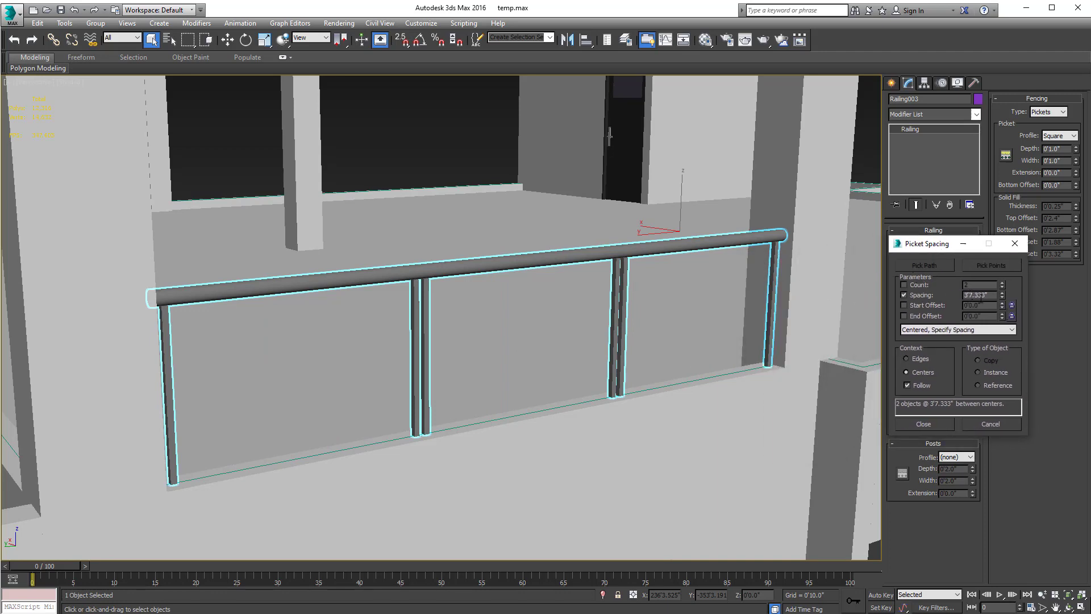
pyautogui.moveTo(944, 252); pyautogui.dragTo(906, 295)
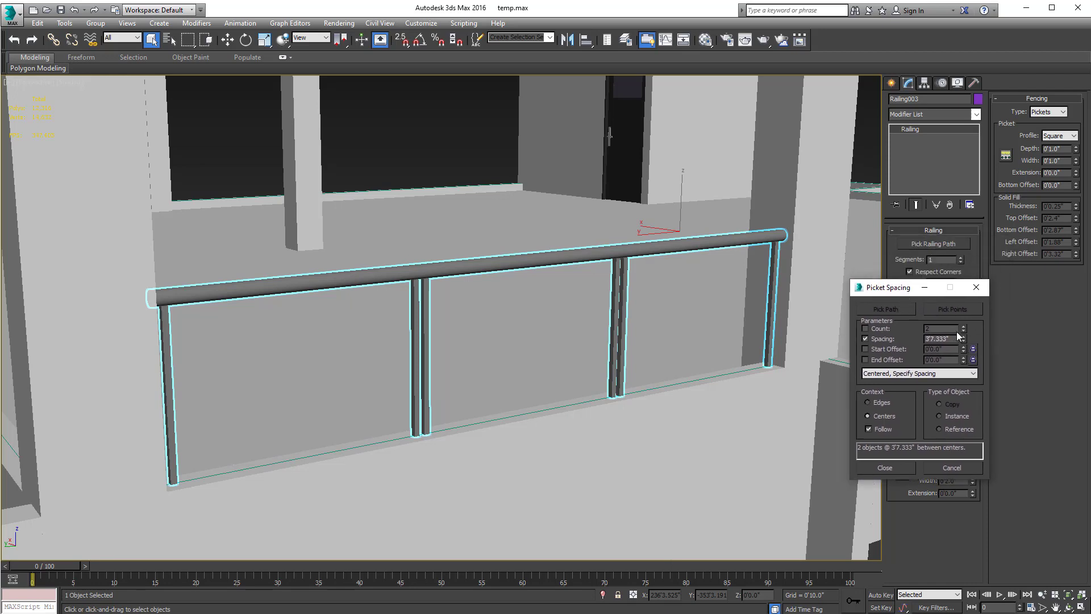
pyautogui.moveTo(957, 336); pyautogui.dragTo(871, 341)
pyautogui.write('3')
pyautogui.press('Return')
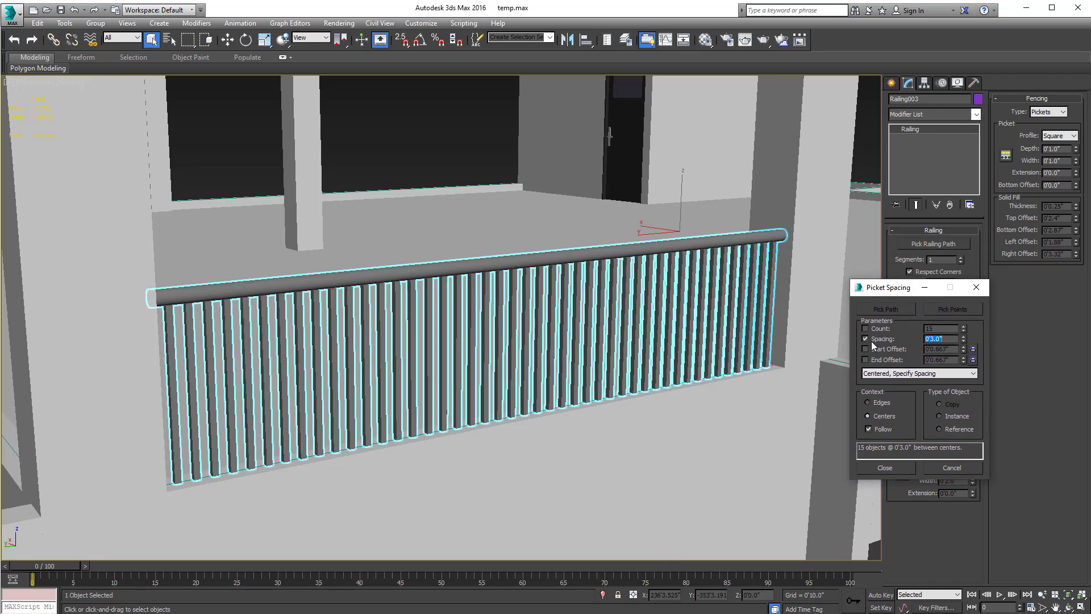
pyautogui.write('6')
pyautogui.press('Return')
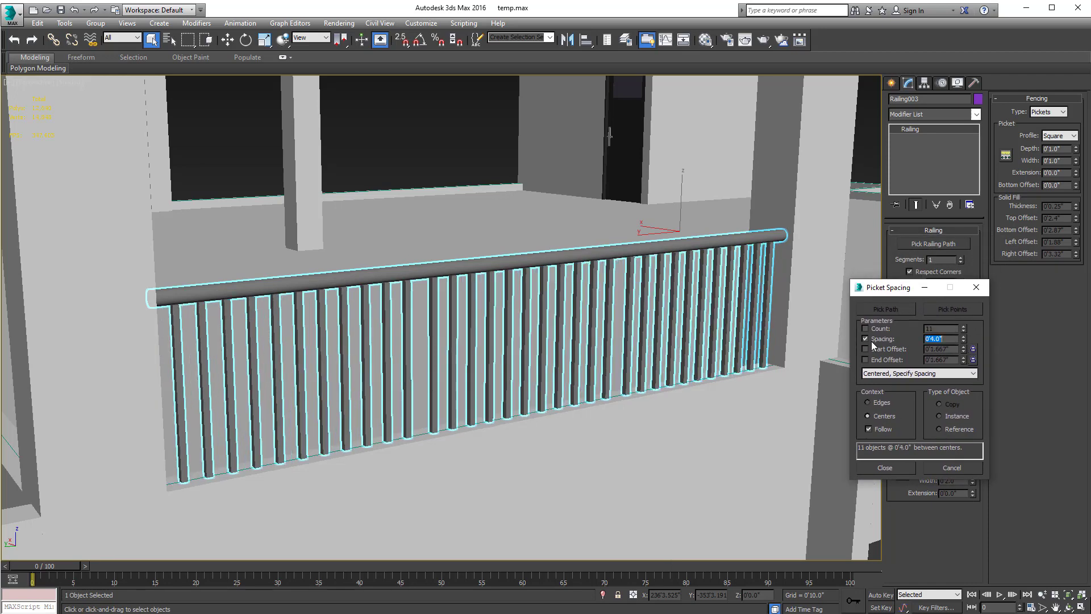
pyautogui.click(900, 470)
pyautogui.moveTo(705, 338); pyautogui.dragTo(641, 295, button='middle')
pyautogui.scroll(-3, 701, 290)
pyautogui.scroll(-3, 649, 271)
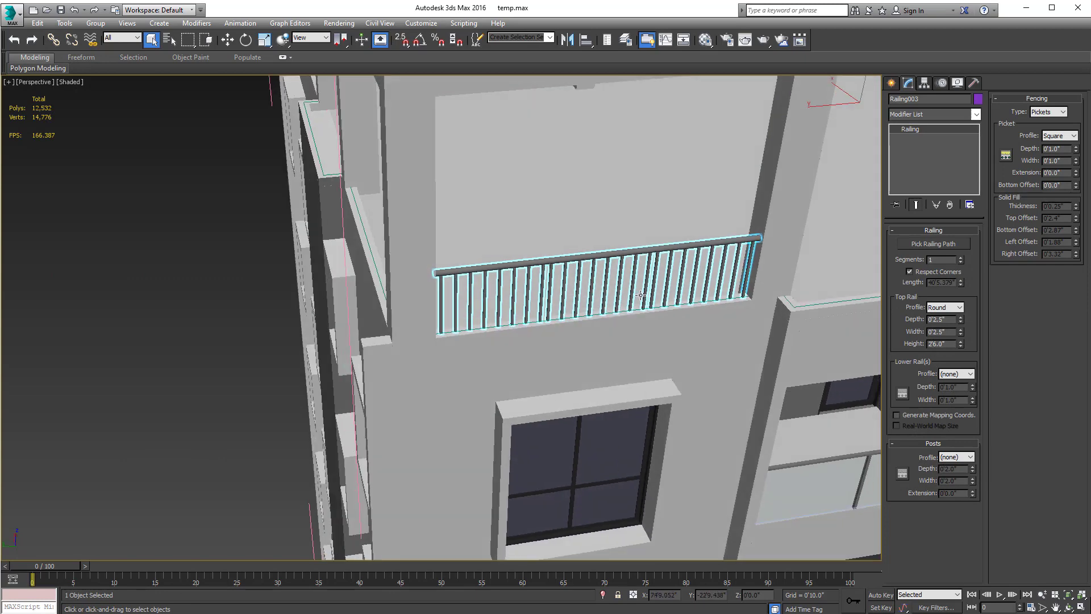
pyautogui.click(39, 452)
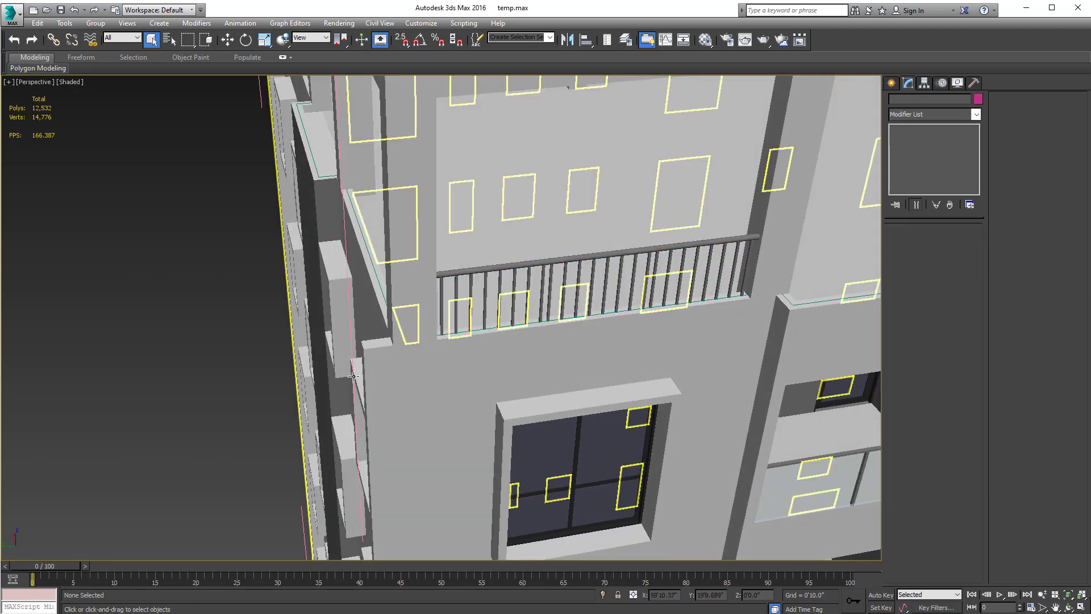
pyautogui.click(382, 291)
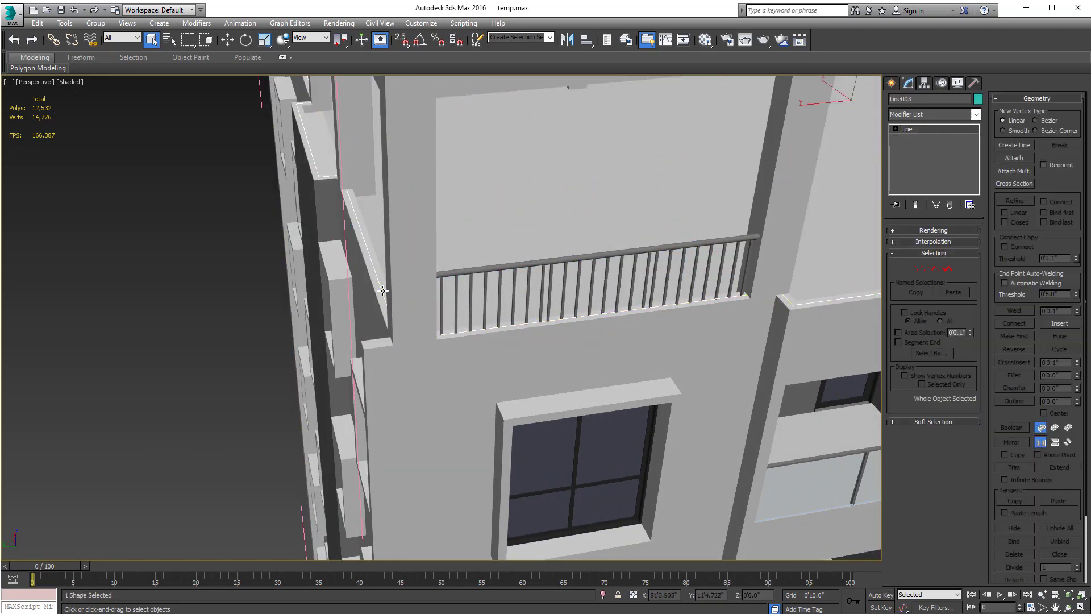
pyautogui.click(382, 290)
pyautogui.press('z')
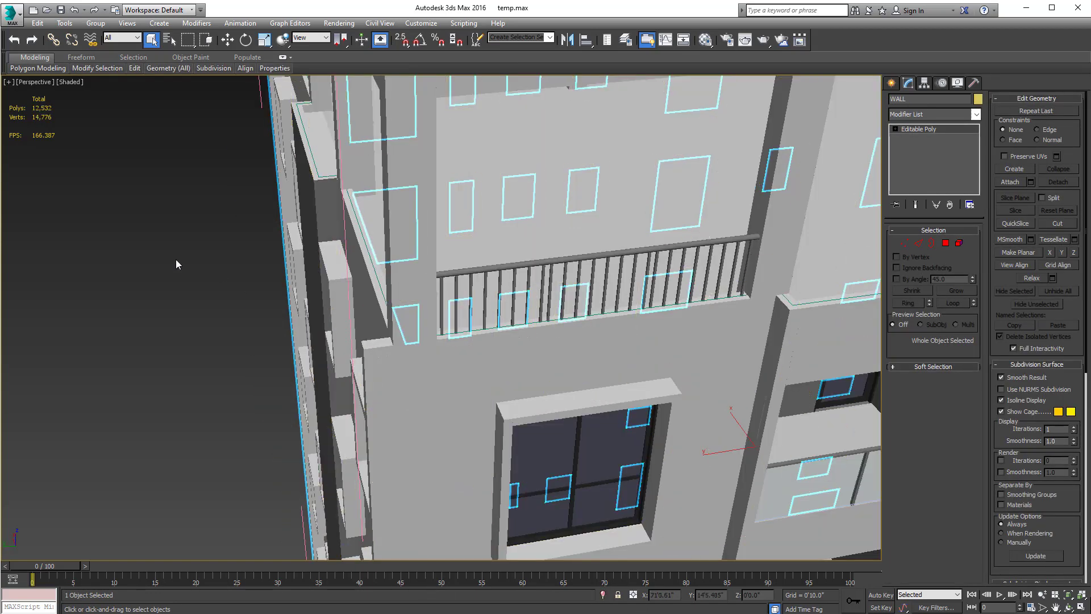
pyautogui.moveTo(115, 247); pyautogui.dragTo(541, 224)
pyautogui.hotkey('alt', 'q')
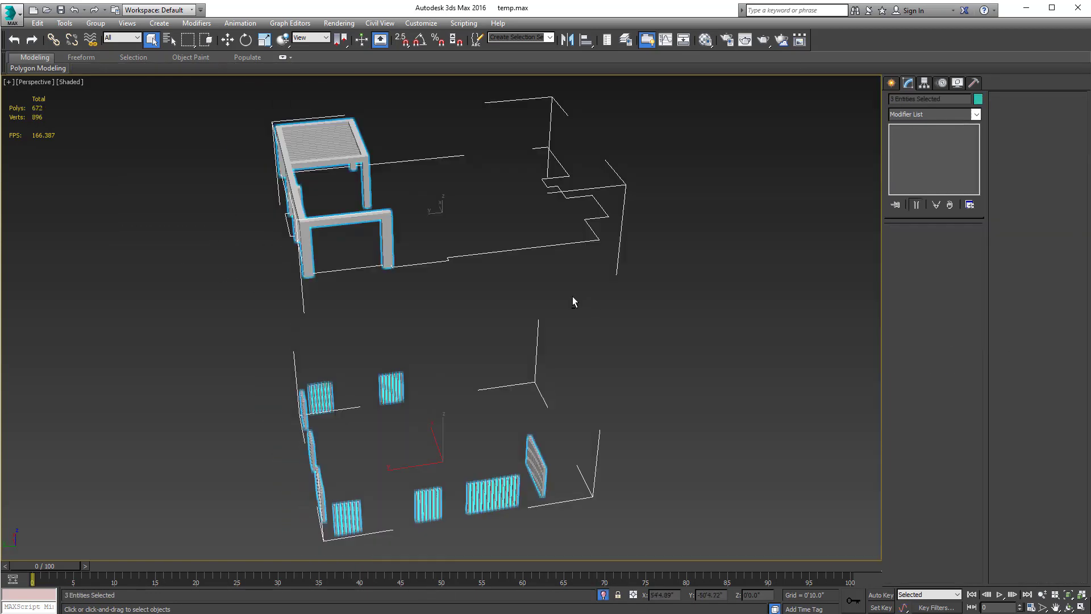
pyautogui.click(523, 155)
pyautogui.keyDown('alt'); pyautogui.moveTo(400, 353); pyautogui.dragTo(421, 335, button='middle'); pyautogui.keyUp('alt')
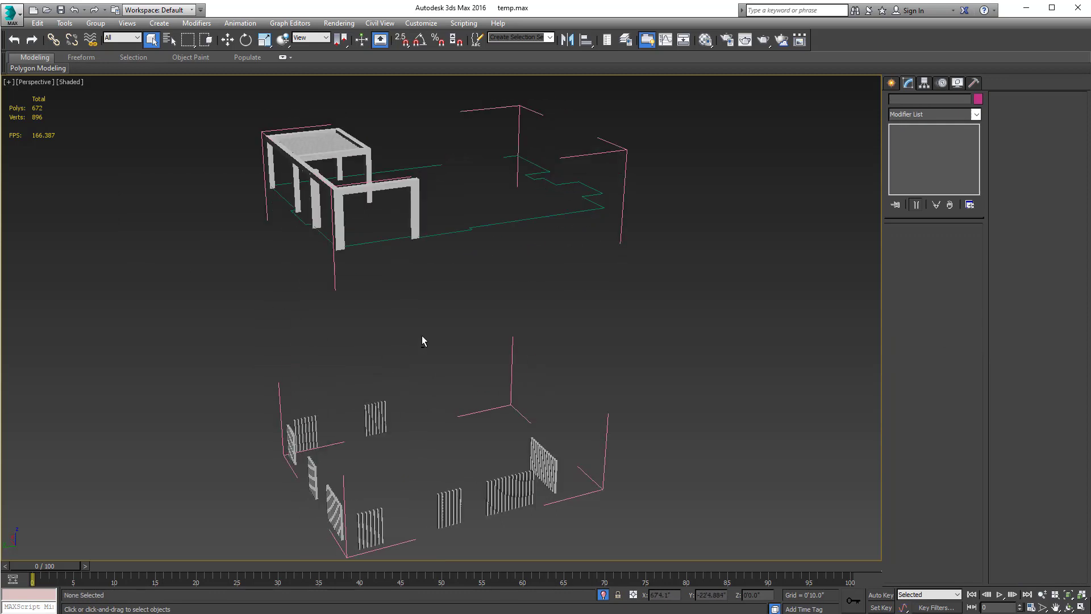
pyautogui.keyDown('alt'); pyautogui.moveTo(314, 466); pyautogui.dragTo(405, 392, button='middle'); pyautogui.keyUp('alt')
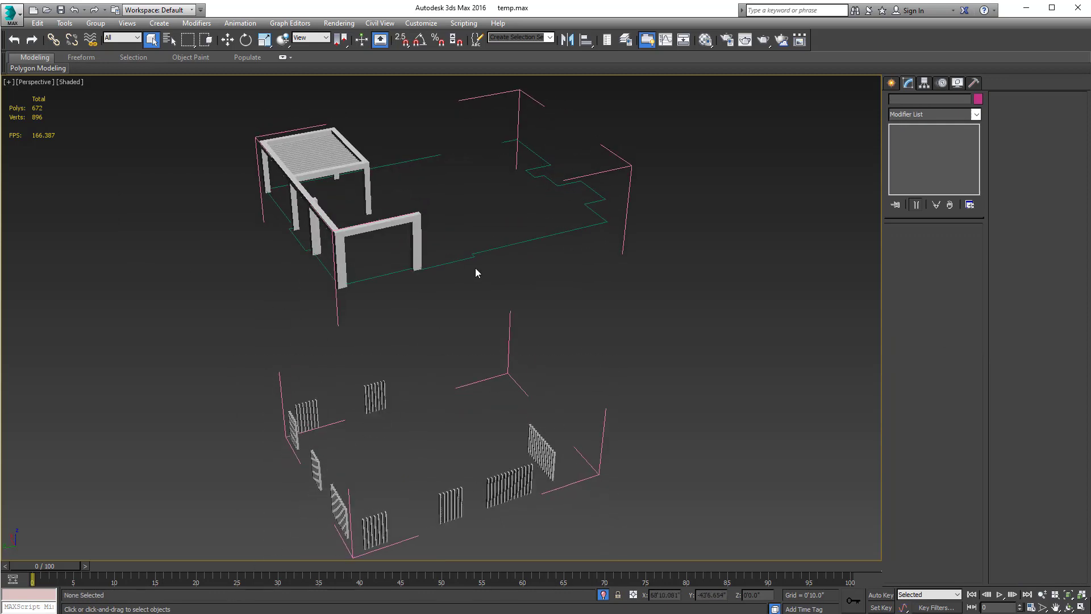
# Step: Reselect the parapet path line, end the current isolation, and isolate the line together with the picket railing
pyautogui.click(459, 259)
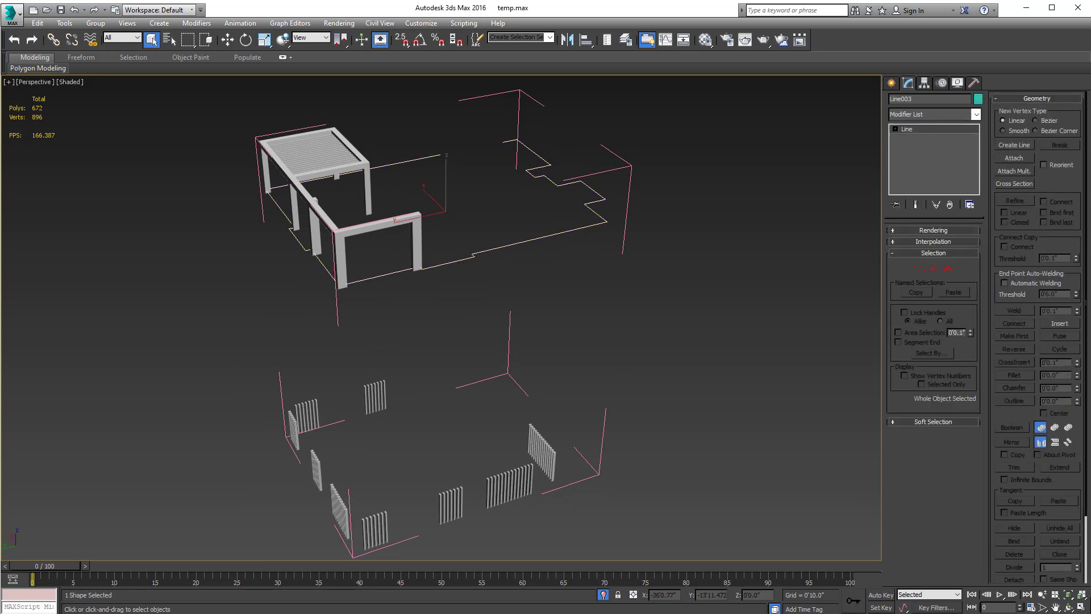
pyautogui.click(603, 594)
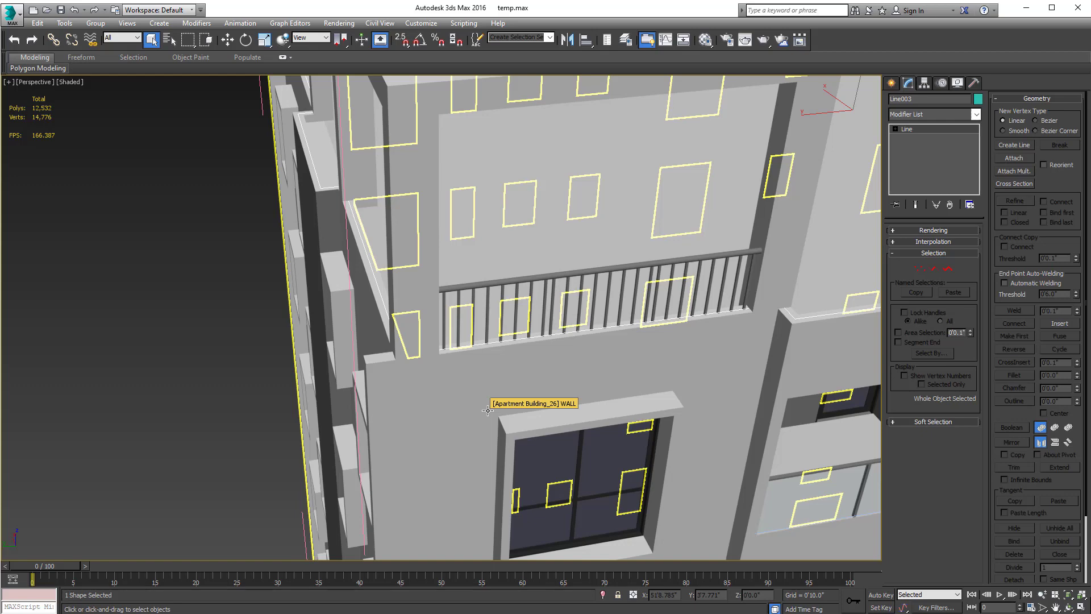
pyautogui.keyDown('alt'); pyautogui.moveTo(488, 410); pyautogui.dragTo(361, 380, button='middle'); pyautogui.keyUp('alt')
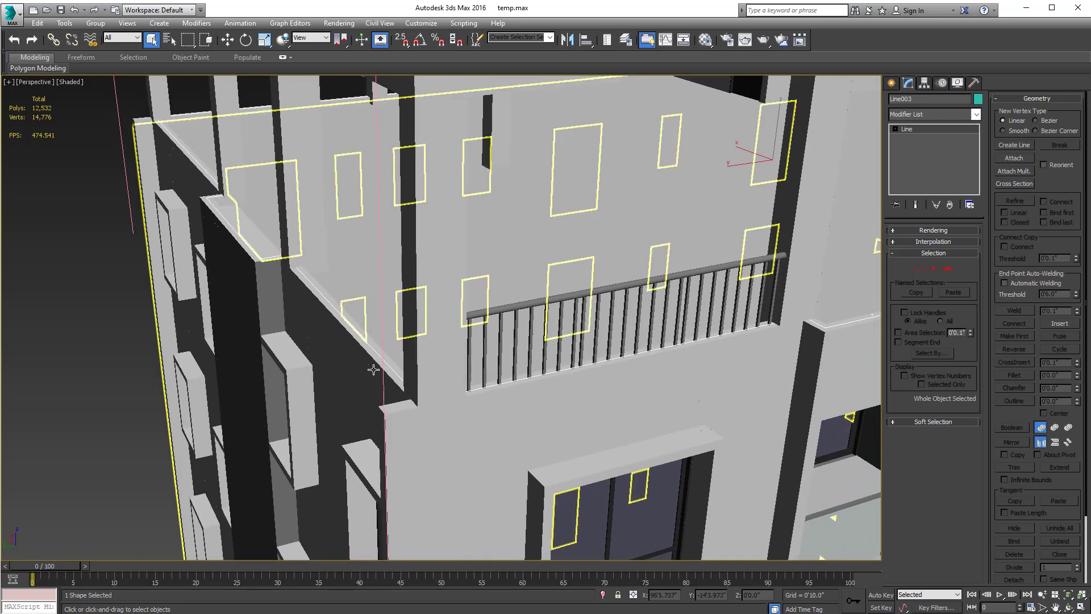
pyautogui.click(503, 310)
pyautogui.hotkey('alt', 'q')
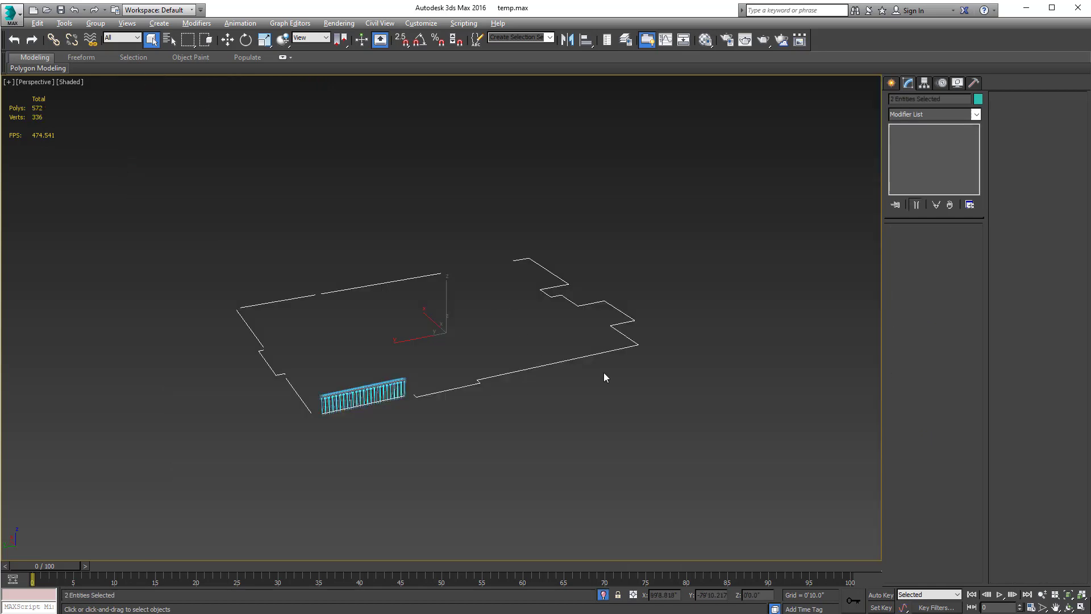
# Step: Select the parapet path line on its own and switch to its Segment sub-object level
pyautogui.click(523, 419)
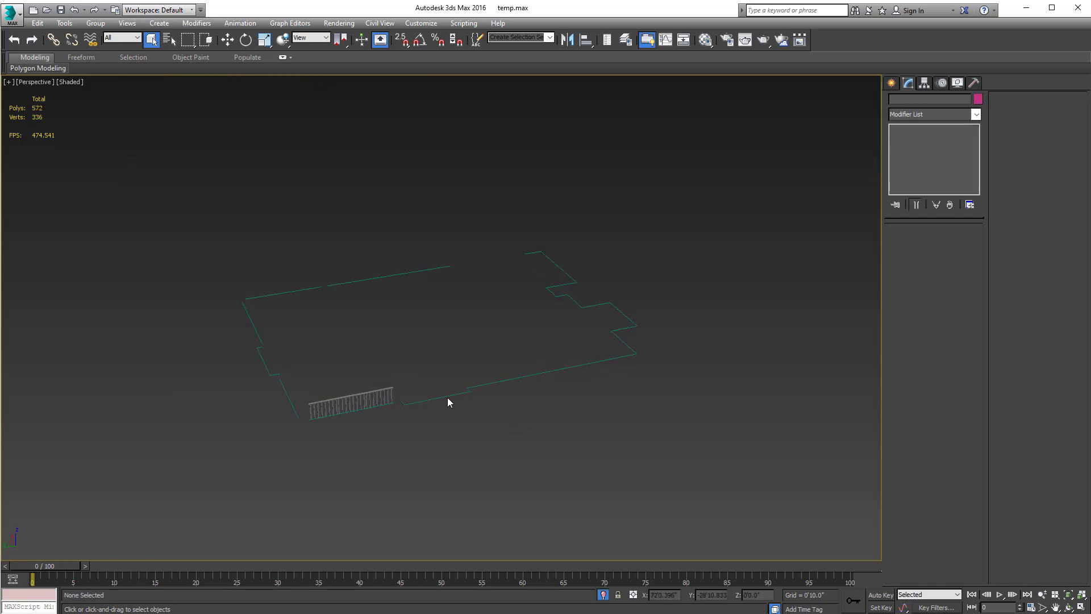
pyautogui.click(398, 393)
pyautogui.scroll(3, 444, 392)
pyautogui.scroll(4, 445, 392)
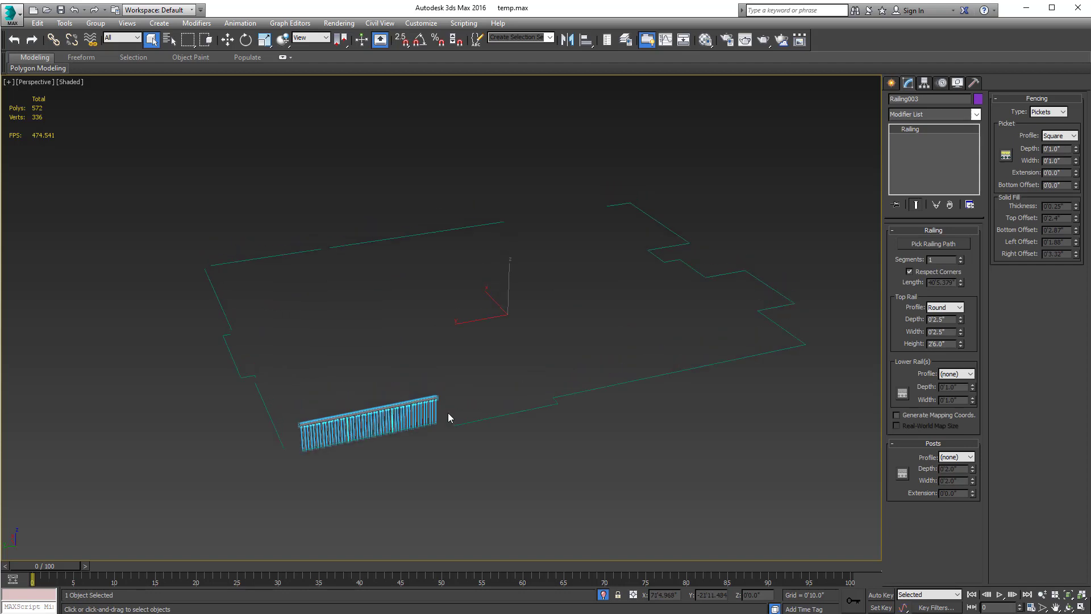
pyautogui.click(472, 448)
pyautogui.scroll(-3, 472, 445)
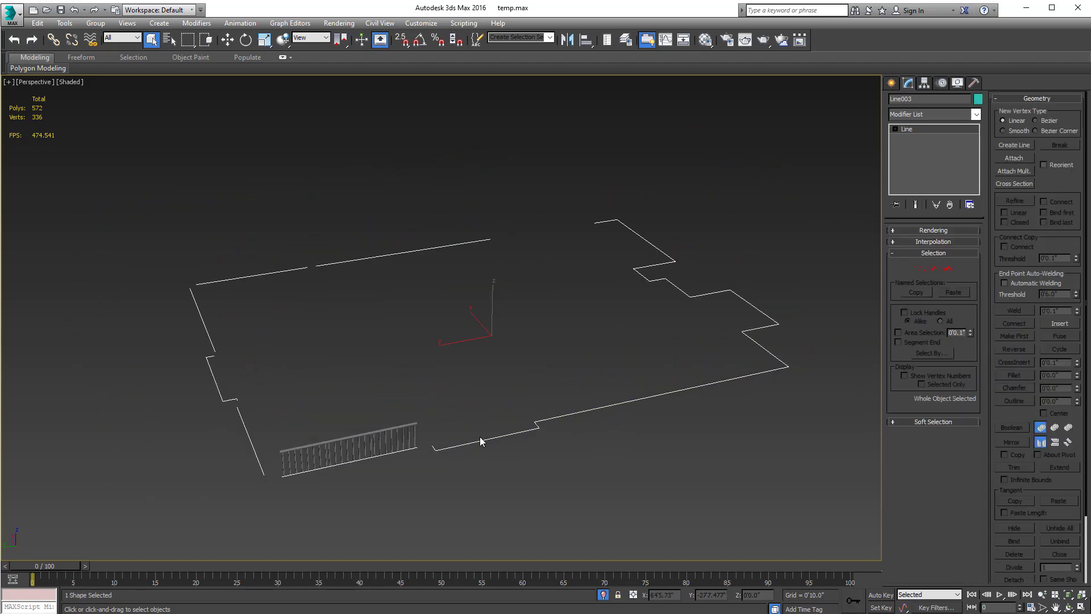
pyautogui.click(948, 269)
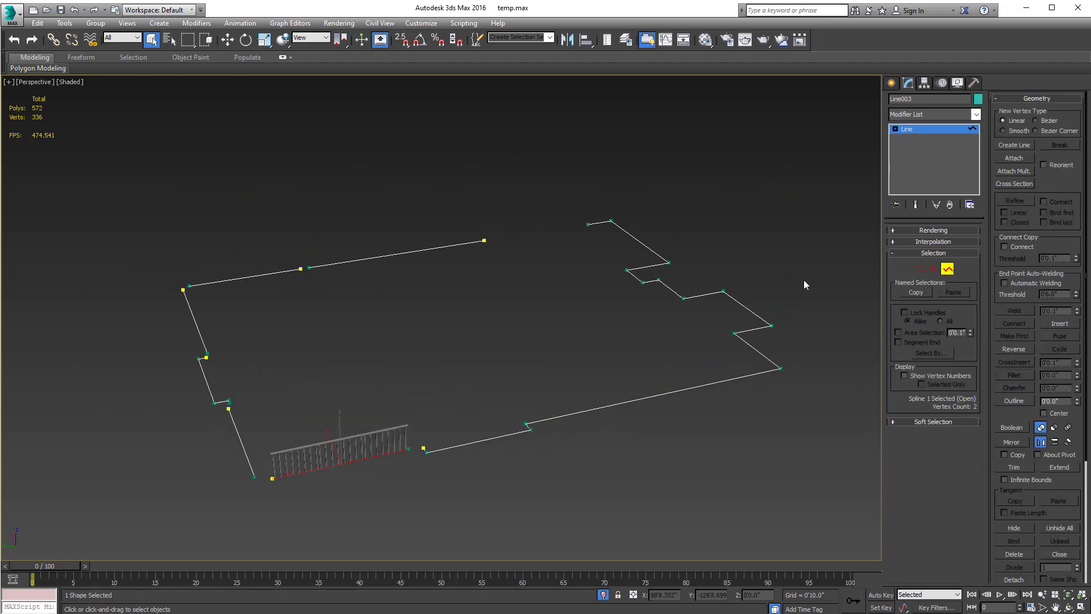
pyautogui.click(750, 311)
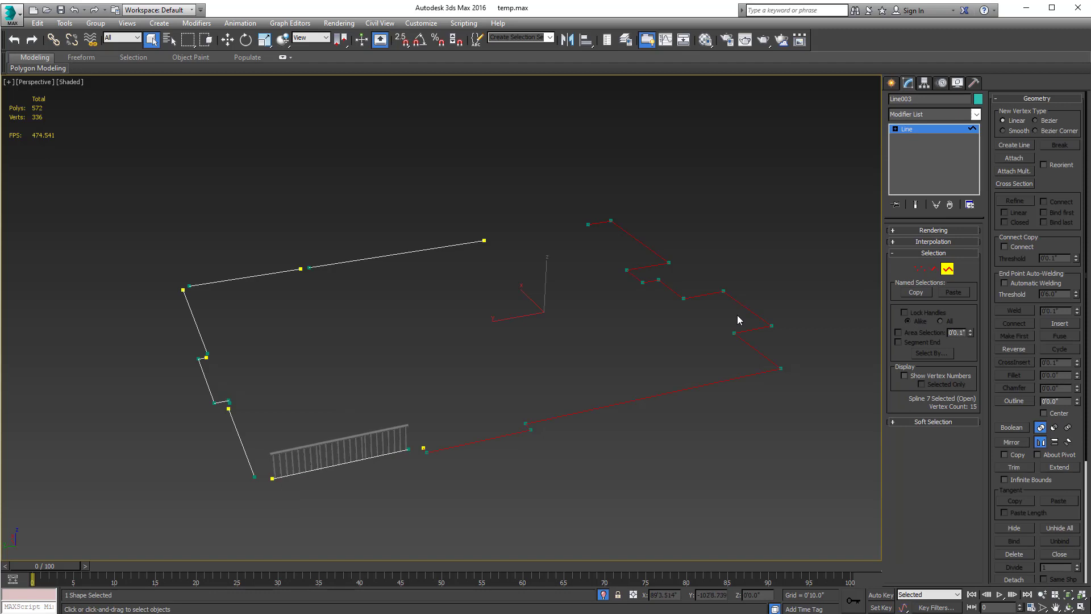
pyautogui.rightClick(738, 320)
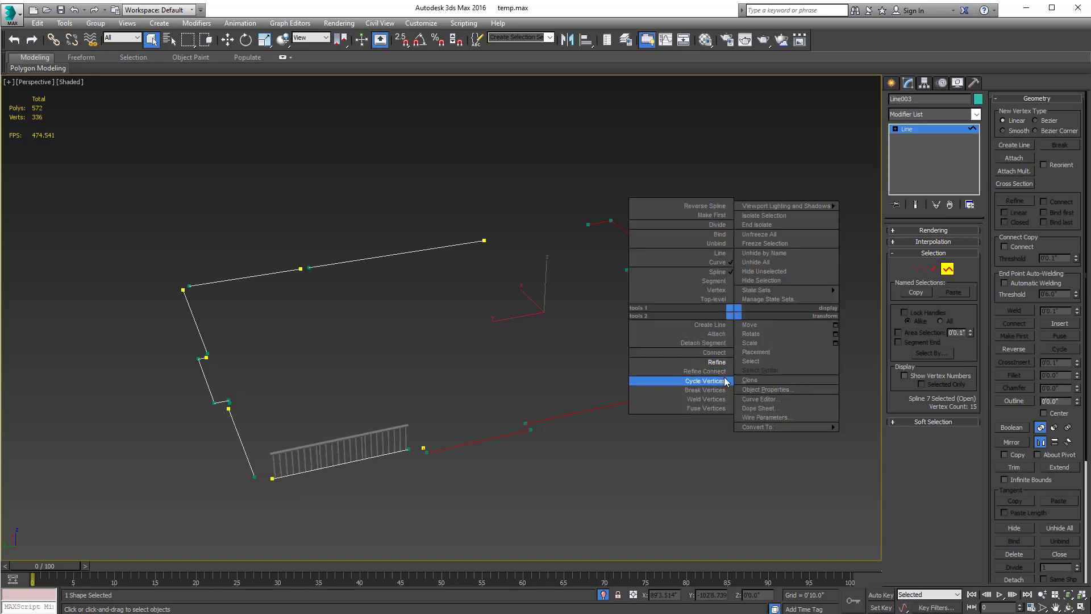
pyautogui.click(721, 344)
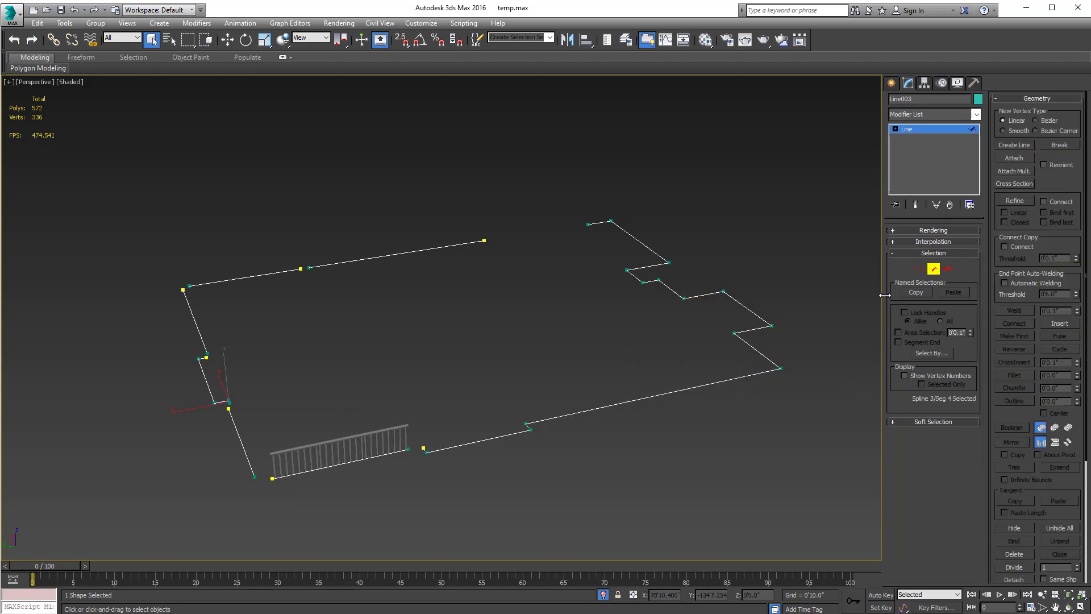
# Step: Detach the long straight segment at the rear of the parapet line as the separate shape Shape001
pyautogui.click(432, 249)
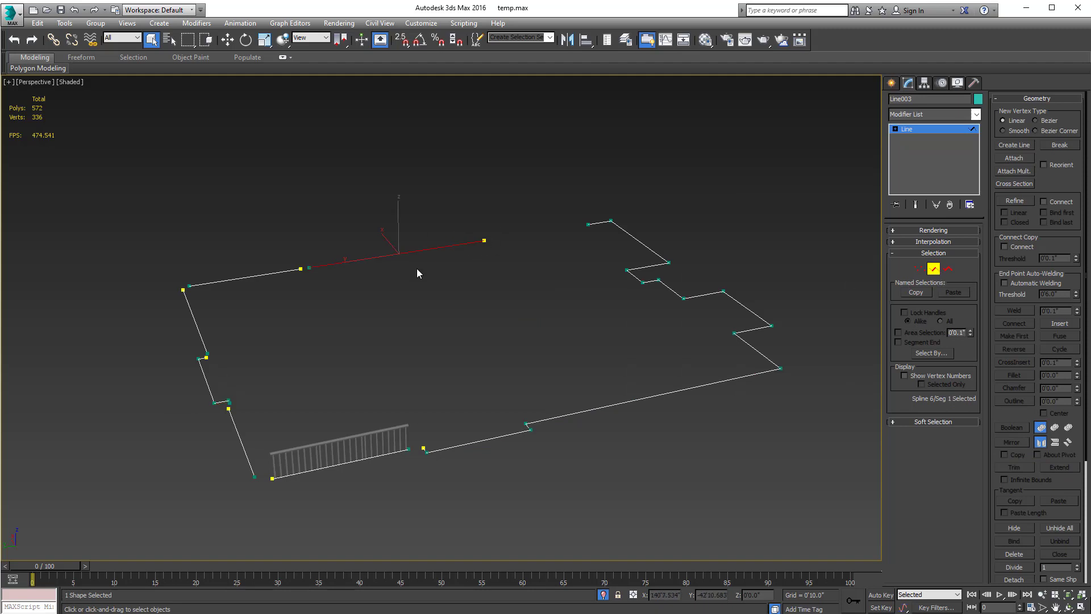
pyautogui.rightClick(480, 262)
pyautogui.click(457, 292)
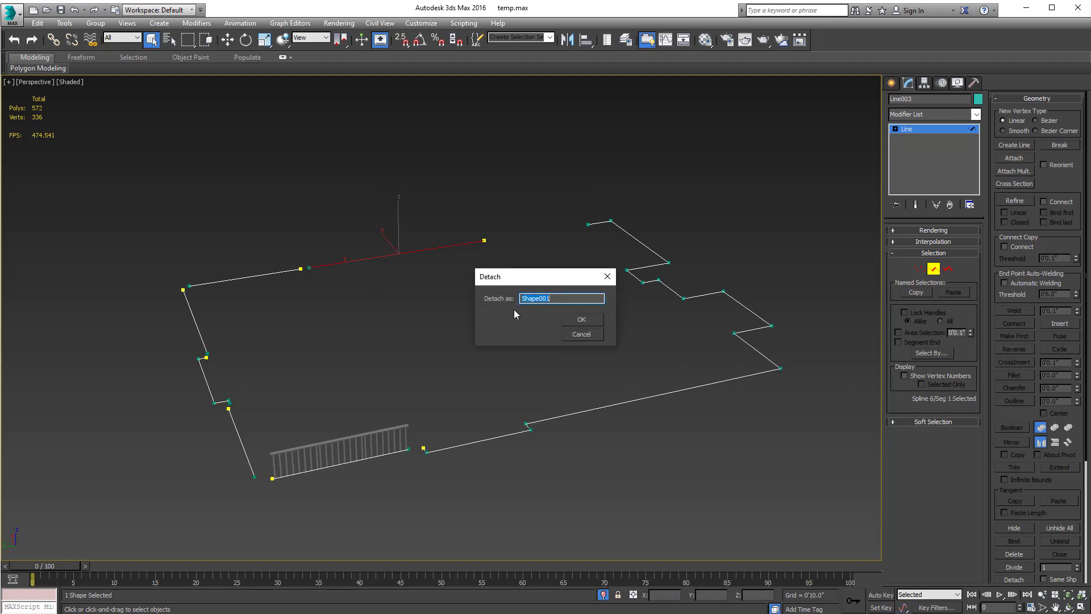
pyautogui.click(582, 319)
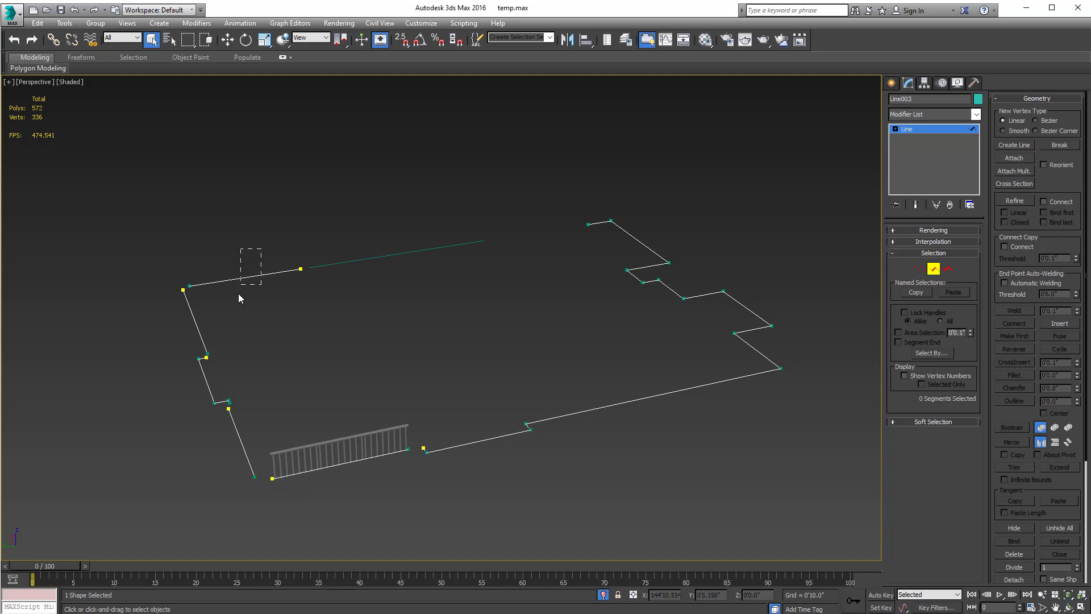
# Step: Detach the shorter rear segment next to the far corner of the parapet line as its own shape
pyautogui.click(242, 278)
pyautogui.rightClick(322, 288)
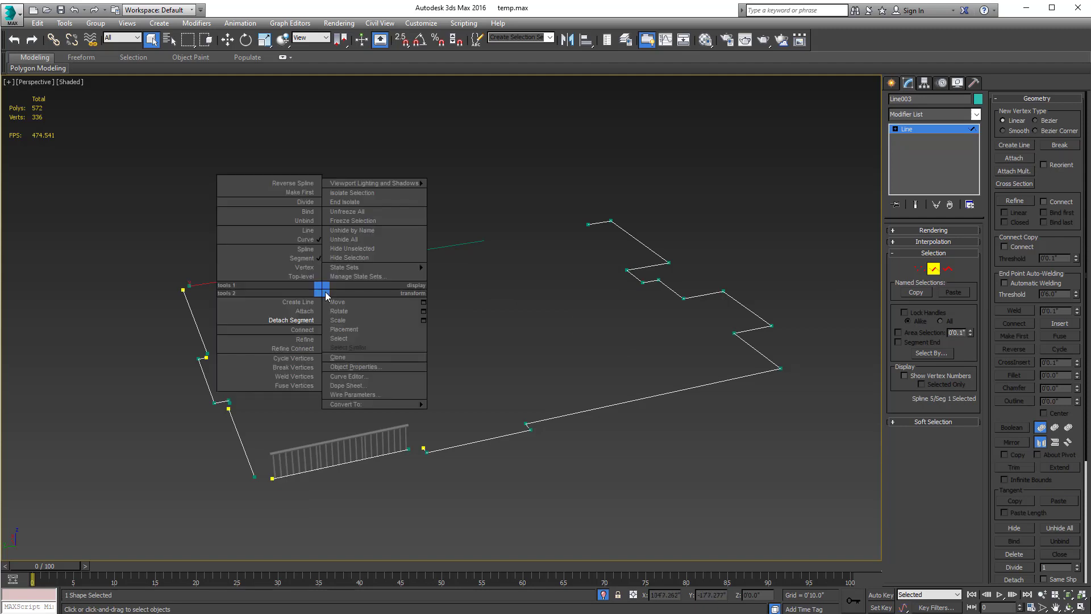
pyautogui.click(293, 320)
pyautogui.click(580, 318)
pyautogui.moveTo(270, 339); pyautogui.dragTo(166, 370)
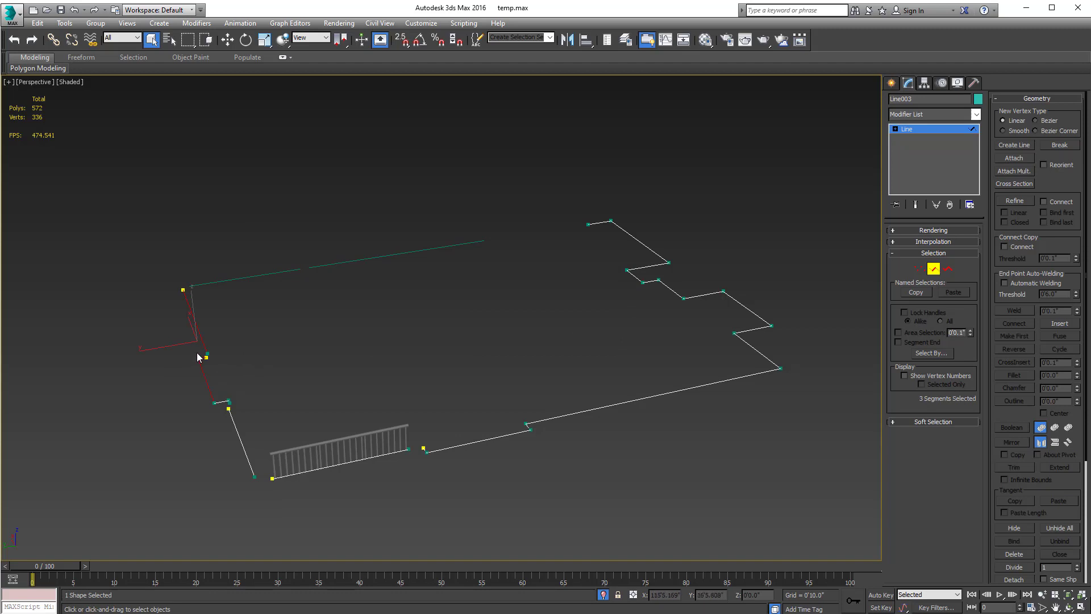
pyautogui.press('3')
pyautogui.moveTo(222, 343); pyautogui.dragTo(172, 380)
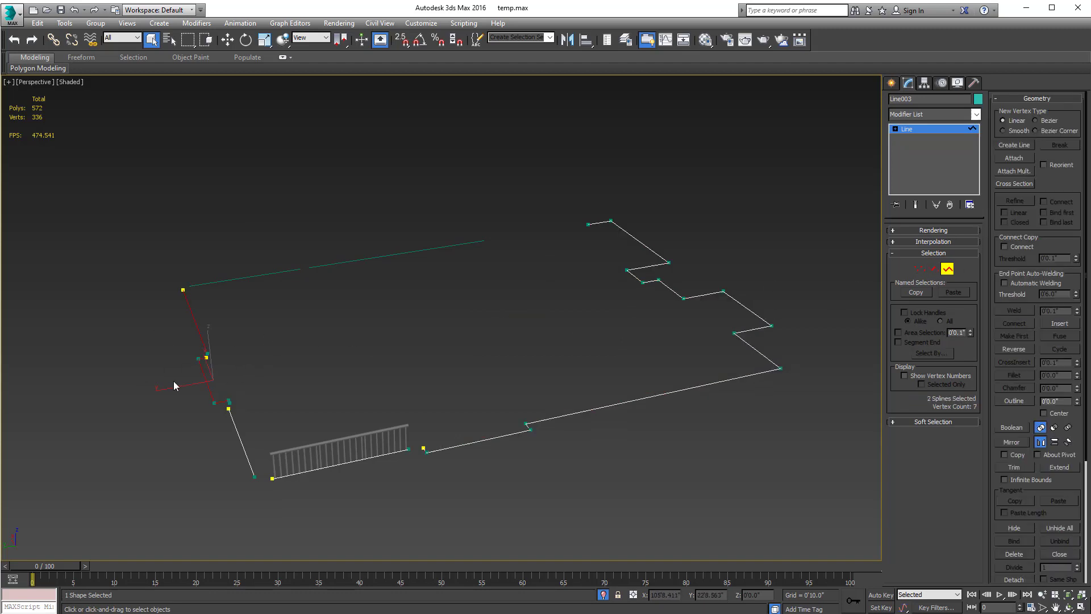
pyautogui.keyDown('alt'); pyautogui.moveTo(173, 381); pyautogui.dragTo(216, 400, button='middle'); pyautogui.keyUp('alt')
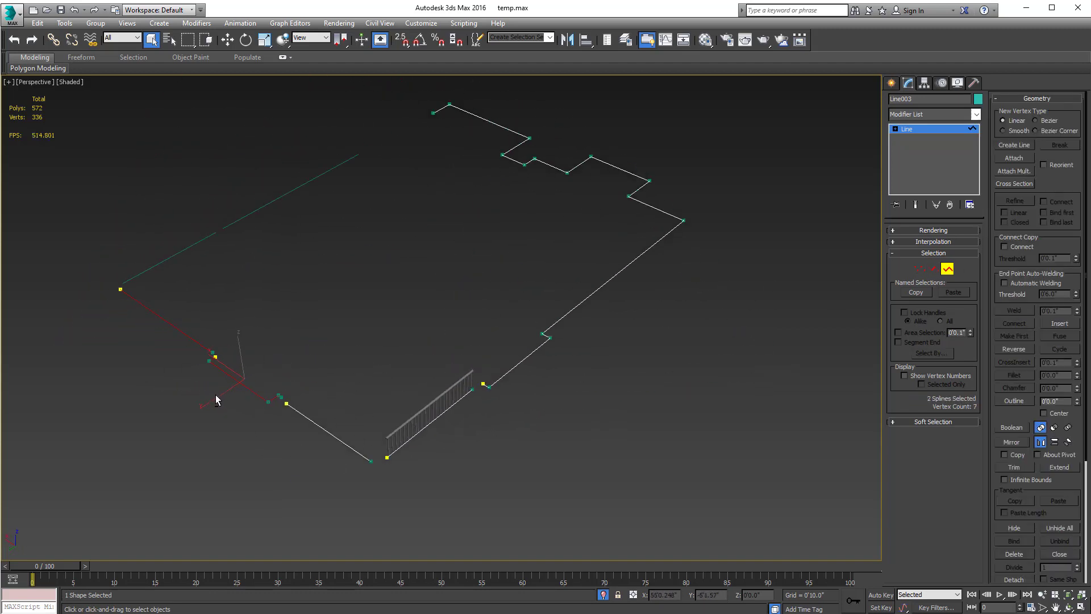
pyautogui.rightClick(625, 344)
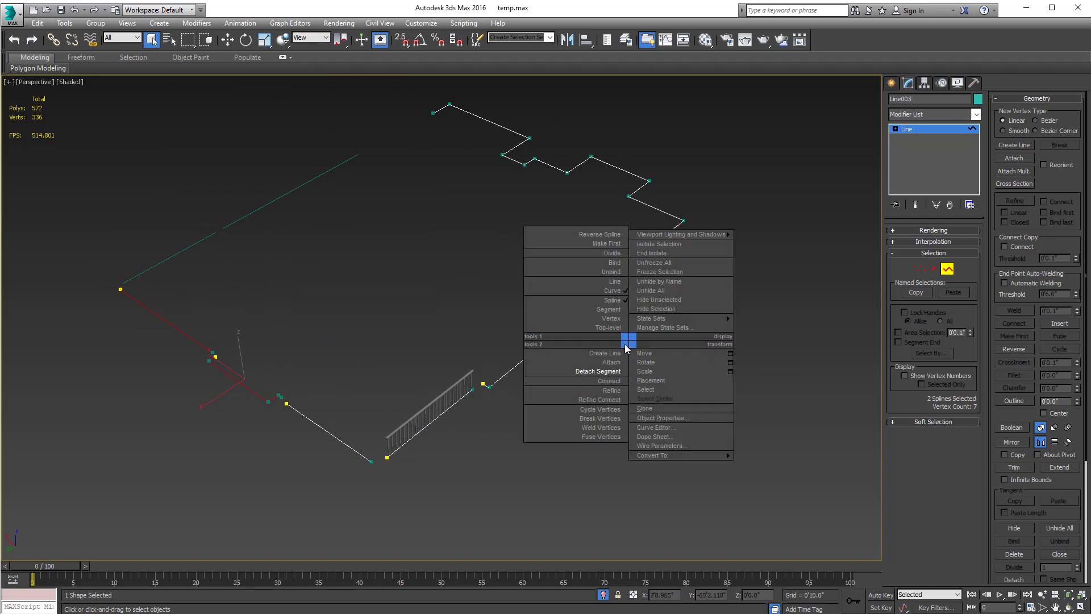
pyautogui.click(579, 371)
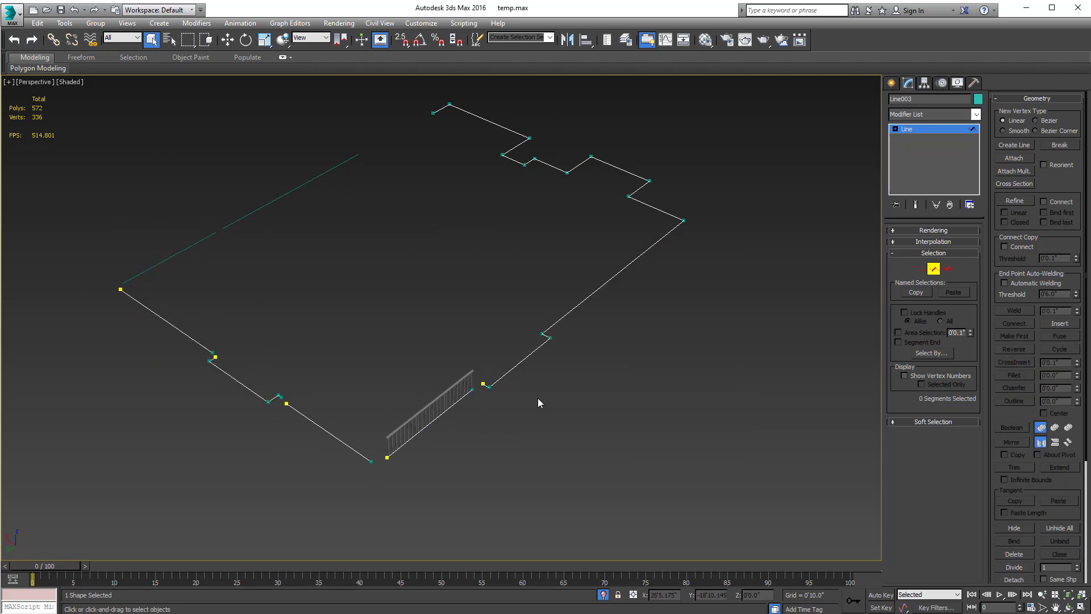
# Step: Detach the straight side segment at the near corner, next to the picket railing, as its own shape
pyautogui.click(329, 432)
pyautogui.rightClick(378, 433)
pyautogui.click(366, 463)
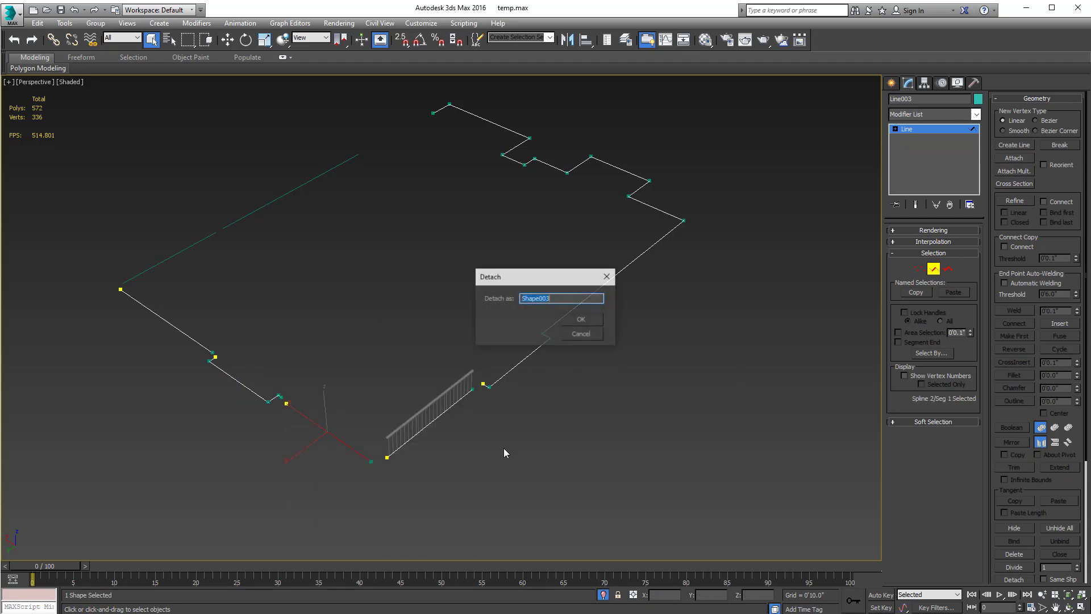
pyautogui.click(573, 321)
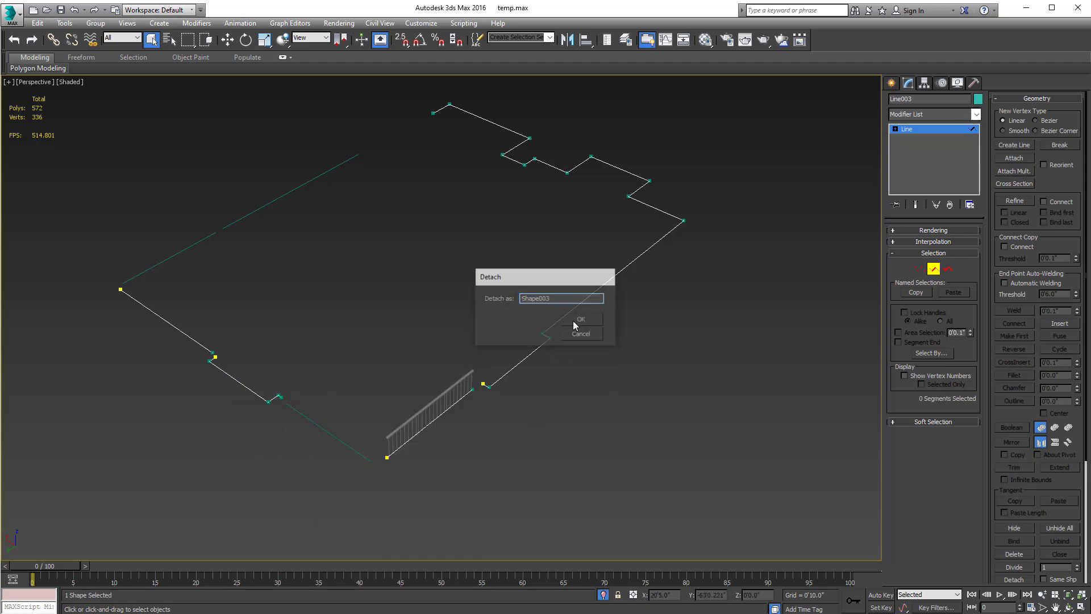
pyautogui.click(934, 269)
pyautogui.click(676, 403)
pyautogui.click(492, 384)
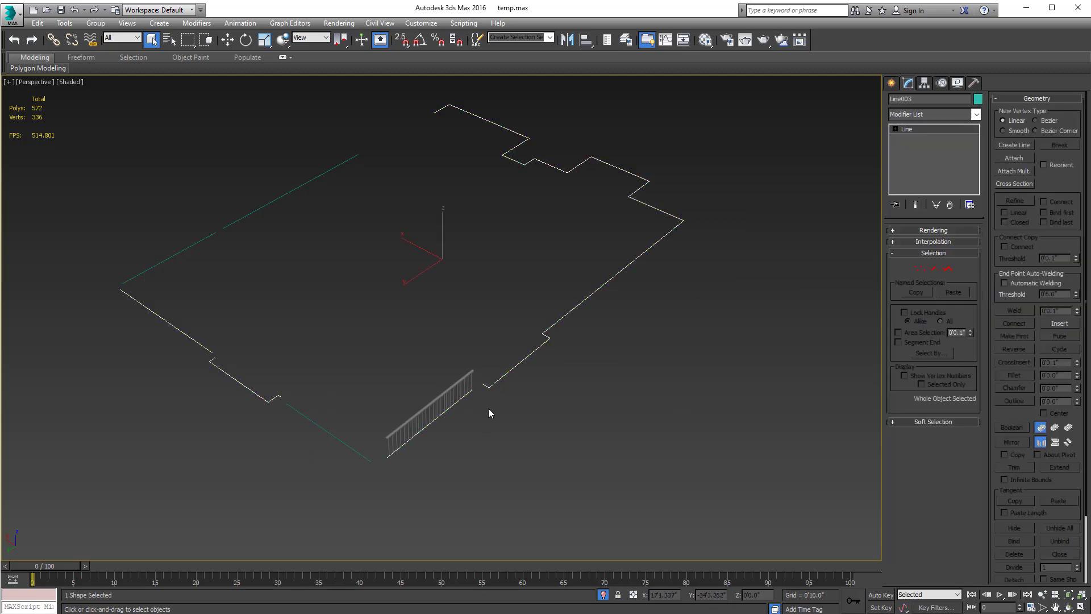
pyautogui.keyDown('alt'); pyautogui.moveTo(487, 411); pyautogui.dragTo(449, 429, button='middle'); pyautogui.keyUp('alt')
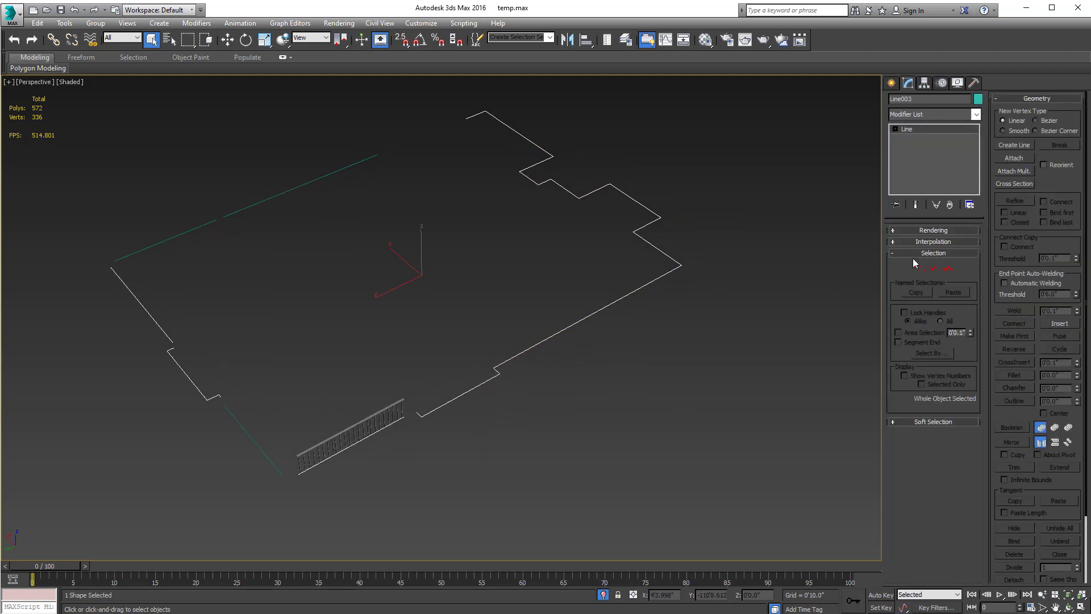
pyautogui.click(948, 268)
pyautogui.click(506, 365)
pyautogui.rightClick(584, 316)
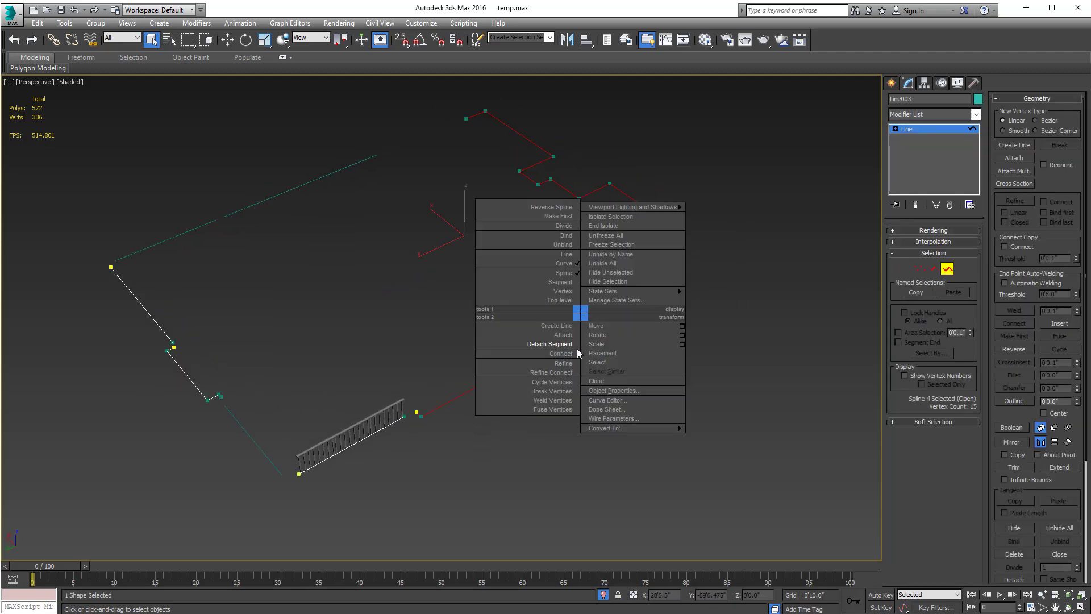
pyautogui.click(568, 344)
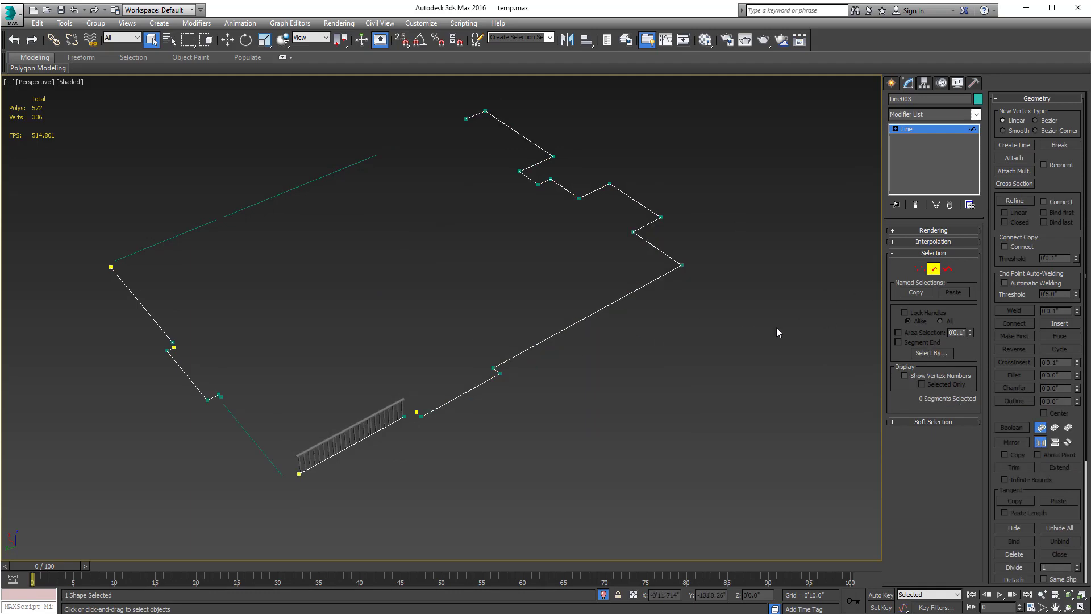
# Step: Select all 14 segments of the long stepped run beyond the picket railing and detach them as one separate shape
pyautogui.moveTo(495, 341); pyautogui.dragTo(546, 408)
pyautogui.click(739, 131)
pyautogui.moveTo(699, 88); pyautogui.dragTo(446, 412)
pyautogui.moveTo(414, 463); pyautogui.dragTo(407, 423)
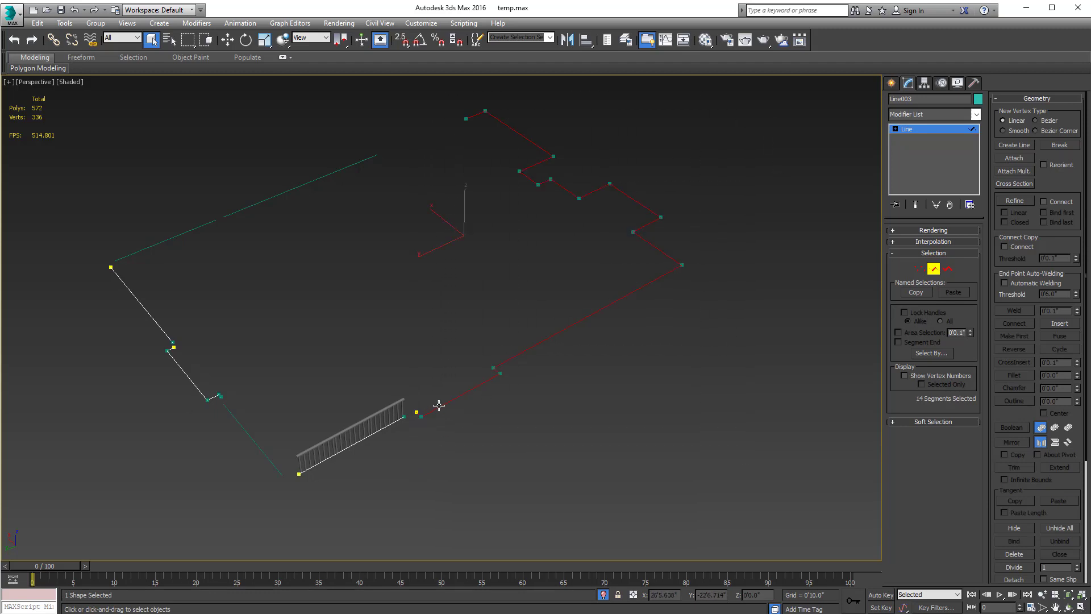
pyautogui.keyDown('alt'); pyautogui.moveTo(436, 407); pyautogui.dragTo(467, 434, button='middle'); pyautogui.keyUp('alt')
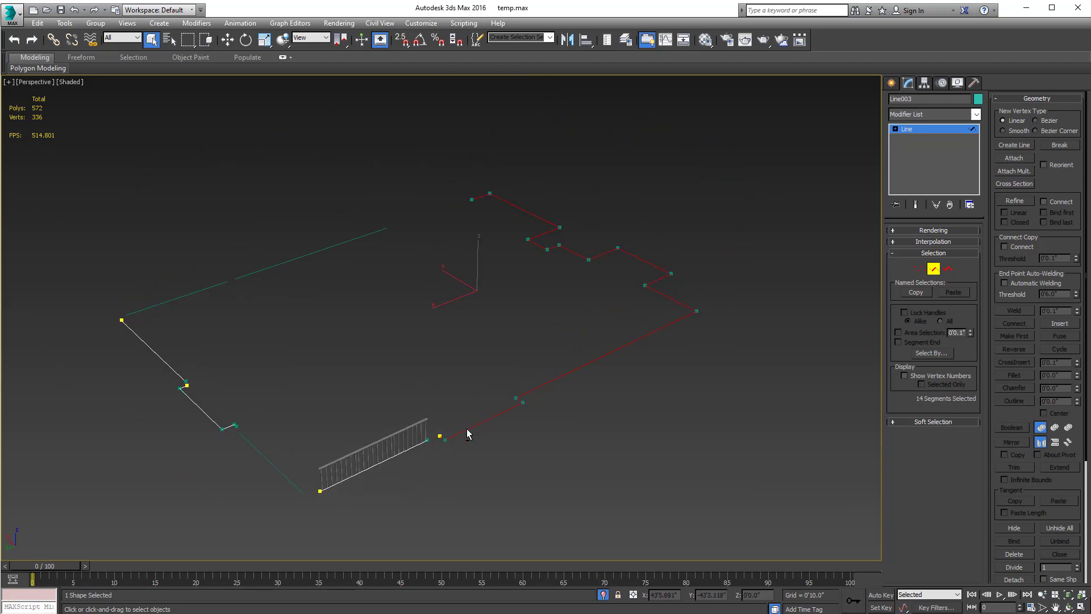
pyautogui.rightClick(628, 332)
pyautogui.click(616, 359)
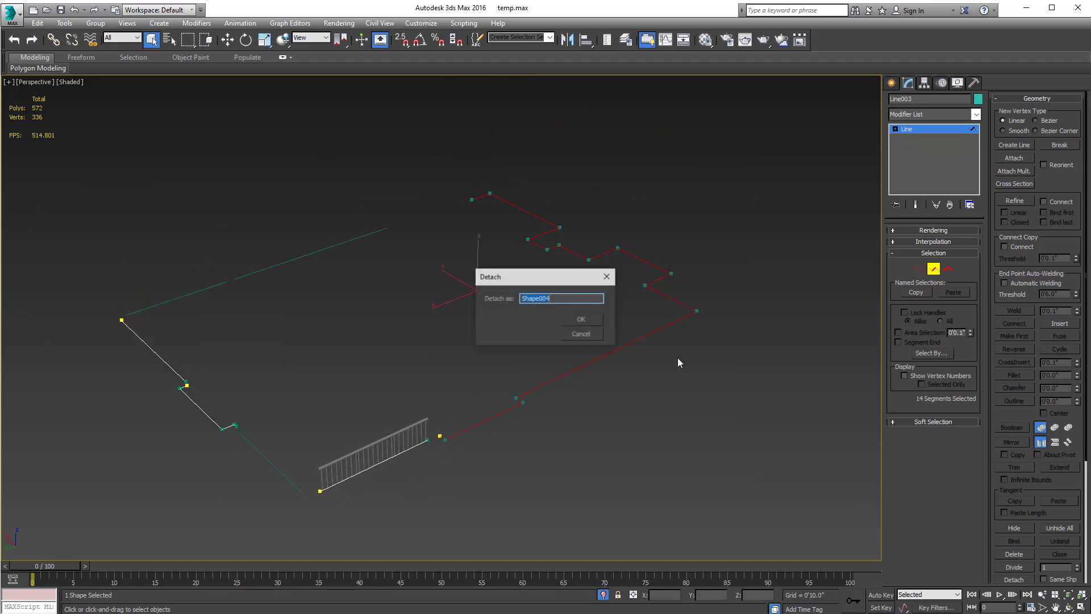
pyautogui.click(581, 319)
# Step: Detach the four segments of the notched section in the middle of the short side as one separate shape
pyautogui.keyDown('alt'); pyautogui.moveTo(604, 346); pyautogui.dragTo(174, 385, button='middle'); pyautogui.keyUp('alt')
pyautogui.moveTo(402, 460); pyautogui.dragTo(400, 441)
pyautogui.scroll(5, 400, 442)
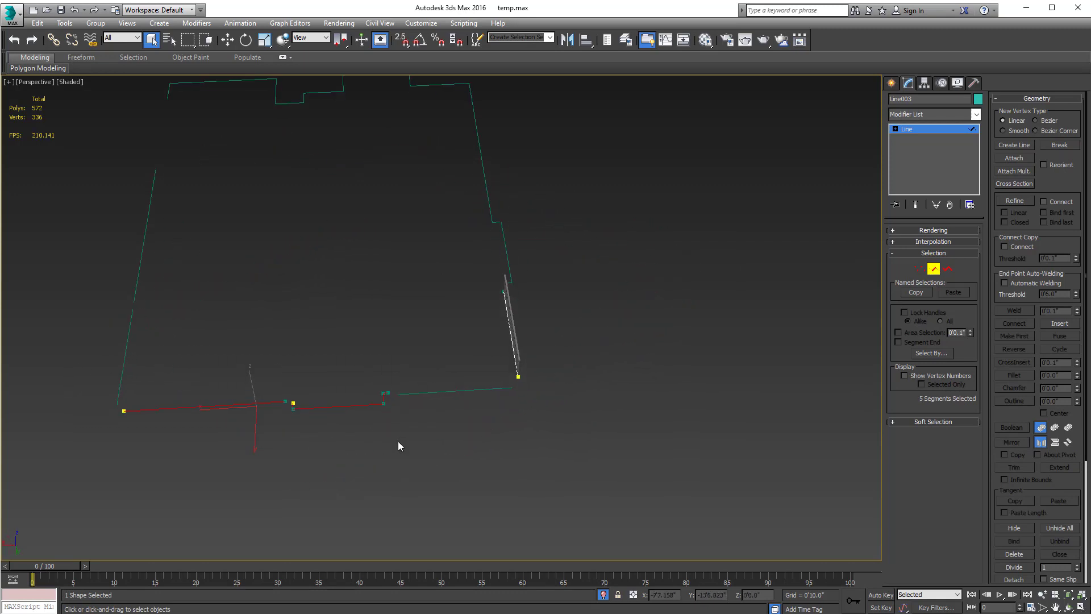
pyautogui.moveTo(416, 434); pyautogui.dragTo(459, 430, button='middle')
pyautogui.moveTo(504, 300); pyautogui.dragTo(263, 475)
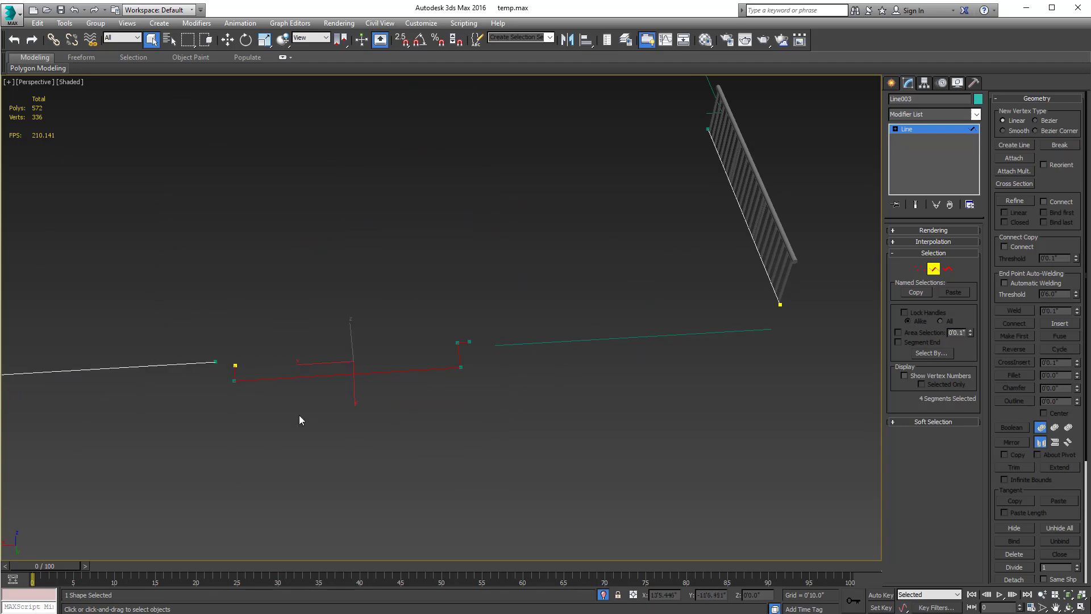
pyautogui.rightClick(336, 377)
pyautogui.click(327, 408)
pyautogui.click(579, 307)
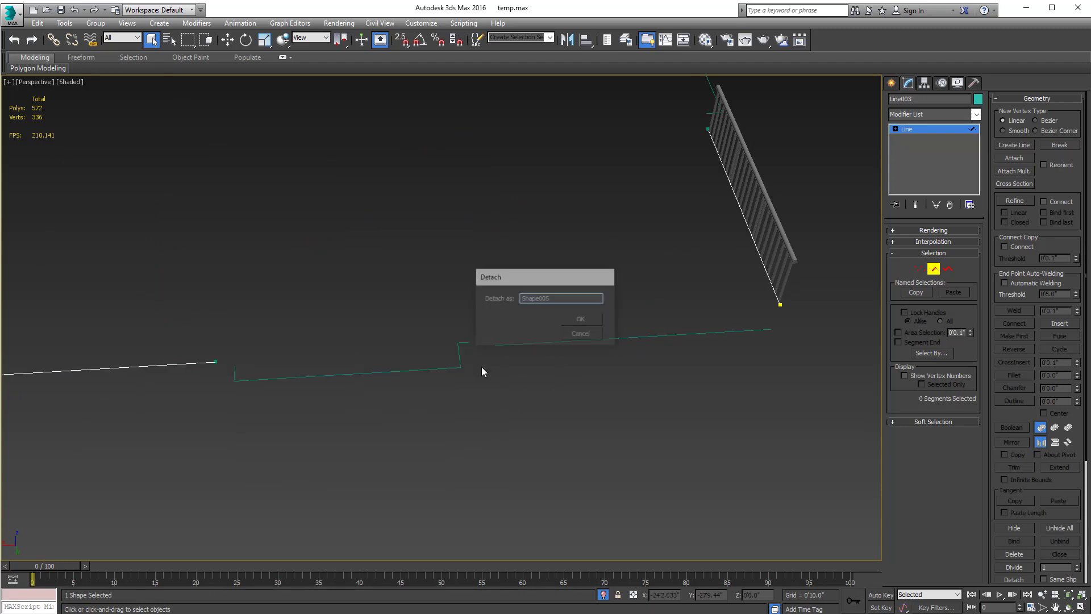
# Step: Detach the last straight segment on the short side as its own shape, then leave Segment level and clear the selection
pyautogui.keyDown('alt'); pyautogui.moveTo(482, 370); pyautogui.dragTo(408, 370, button='middle'); pyautogui.keyUp('alt')
pyautogui.click(341, 419)
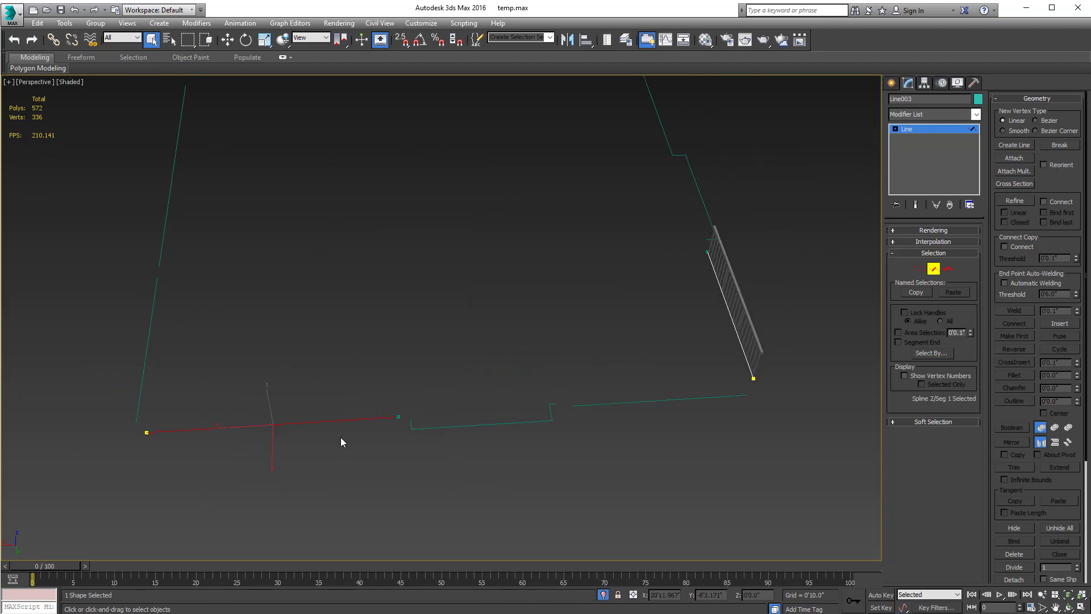
pyautogui.rightClick(364, 408)
pyautogui.click(345, 439)
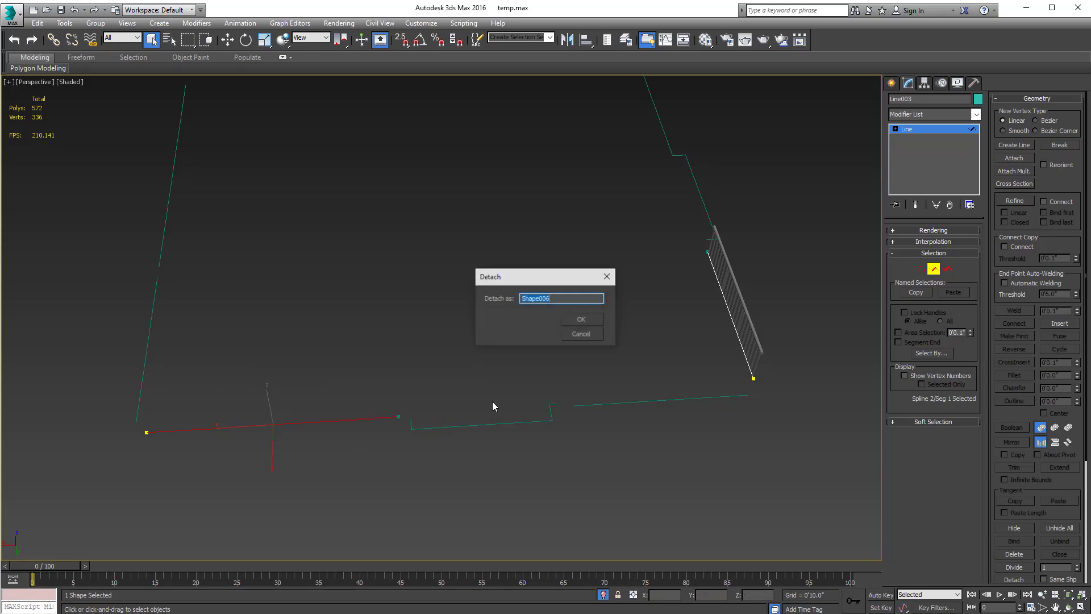
pyautogui.click(585, 319)
pyautogui.click(934, 269)
pyautogui.click(819, 353)
# Step: Select the picket railing and check its picket fencing settings
pyautogui.keyDown('alt'); pyautogui.moveTo(740, 411); pyautogui.dragTo(514, 426, button='middle'); pyautogui.keyUp('alt')
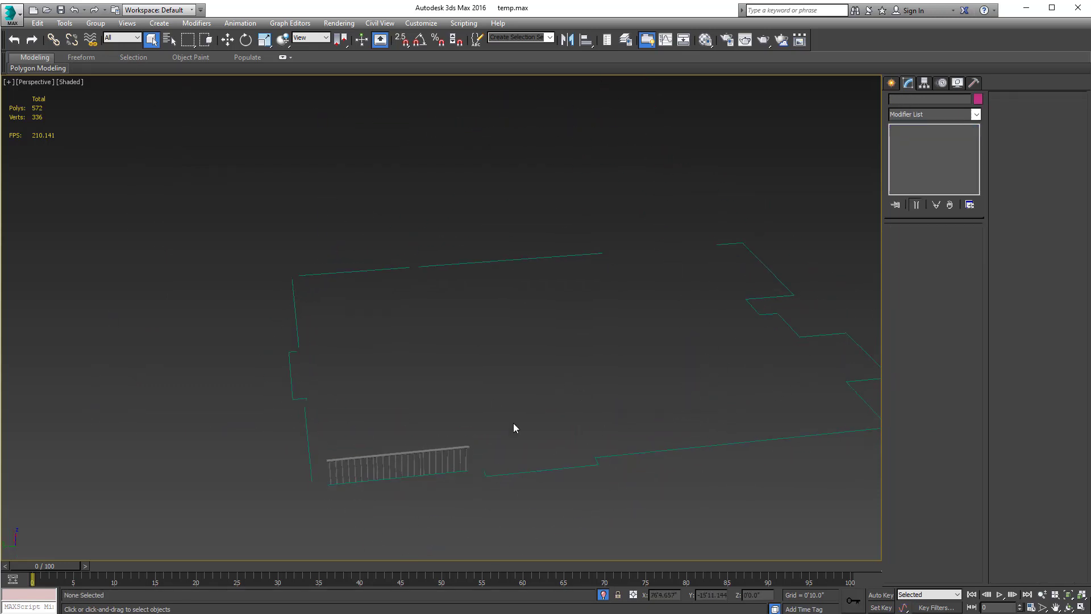
pyautogui.click(454, 460)
pyautogui.keyDown('alt'); pyautogui.moveTo(454, 460); pyautogui.dragTo(681, 417, button='middle'); pyautogui.keyUp('alt')
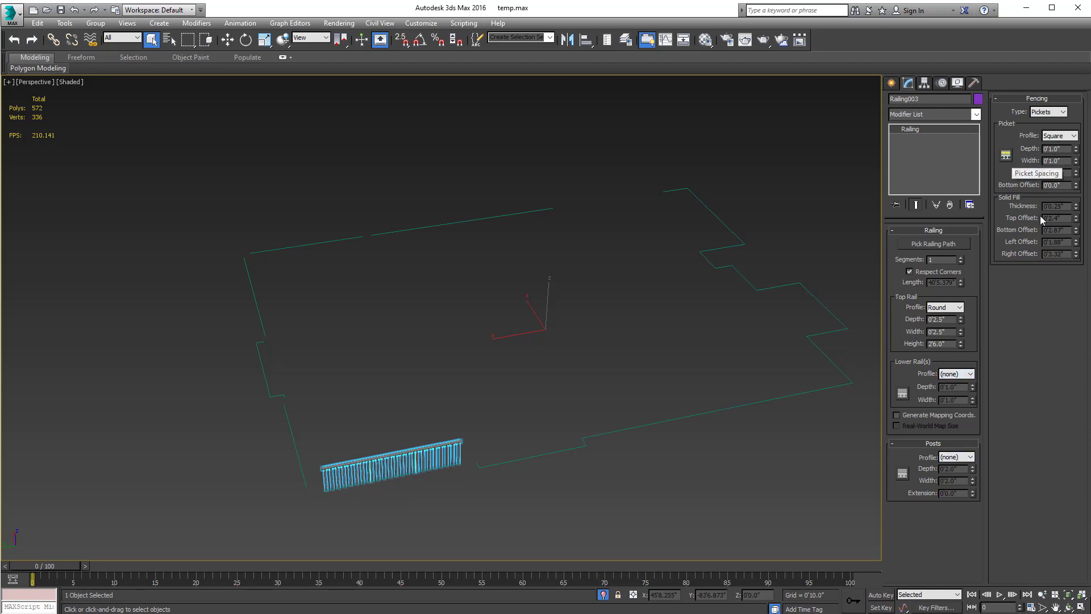
pyautogui.scroll(4, 516, 427)
pyautogui.moveTo(509, 418); pyautogui.dragTo(551, 376, button='middle')
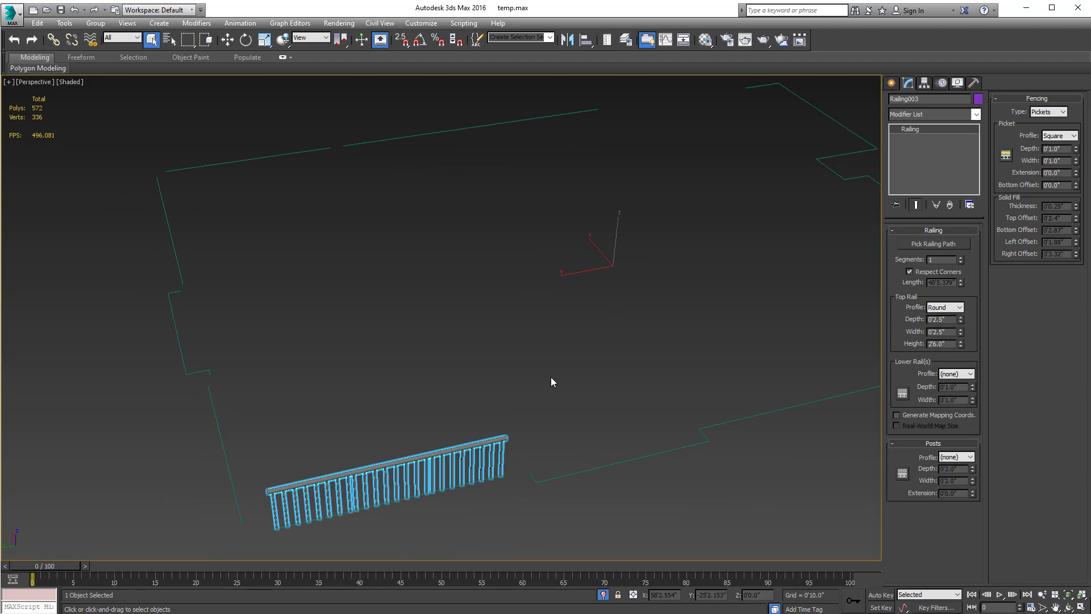
# Step: Convert all vertices of the detached long stepped shape to Corner and leave Vertex level
pyautogui.click(589, 468)
pyautogui.moveTo(588, 468); pyautogui.dragTo(535, 461, button='middle')
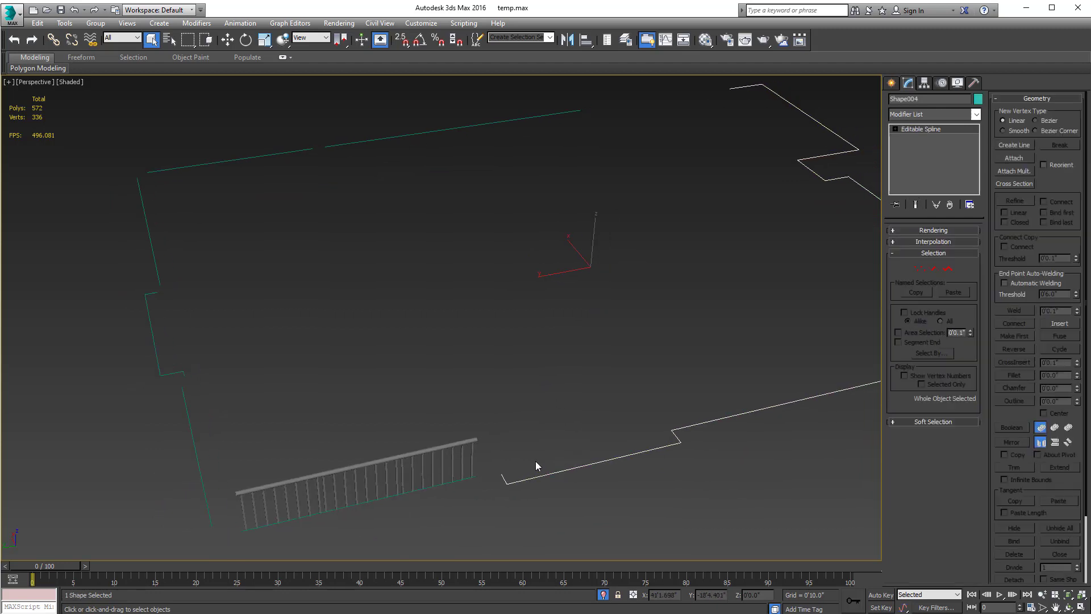
pyautogui.click(920, 269)
pyautogui.keyDown('alt'); pyautogui.moveTo(714, 365); pyautogui.dragTo(588, 377, button='middle'); pyautogui.keyUp('alt')
pyautogui.hotkey('ctrl', 'a')
pyautogui.rightClick(675, 332)
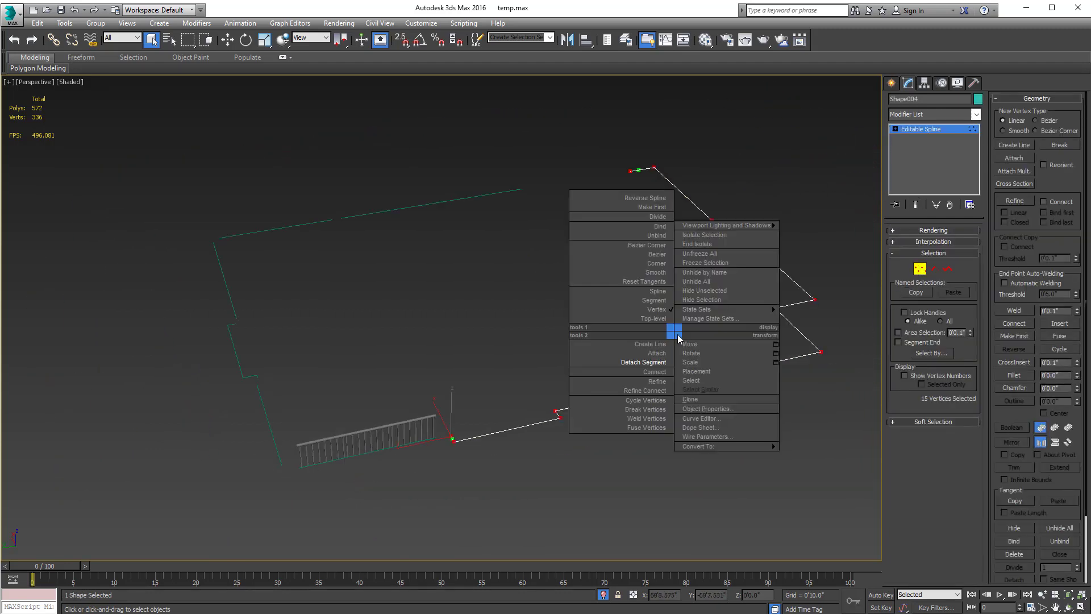
pyautogui.click(657, 263)
pyautogui.click(925, 271)
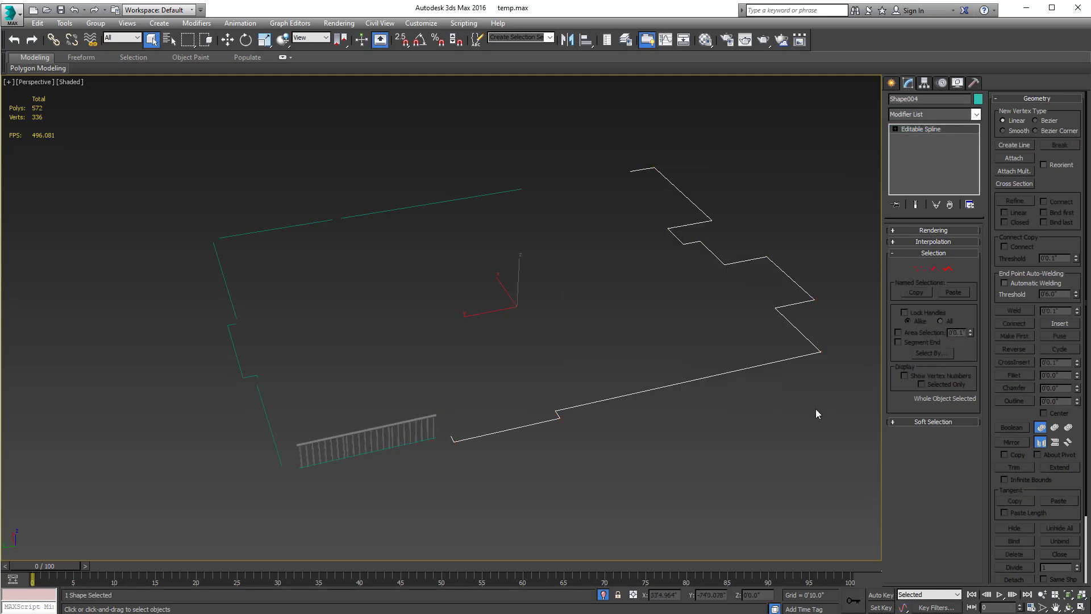
# Step: Assign the long stepped shape as the picket railing's new path
pyautogui.click(367, 438)
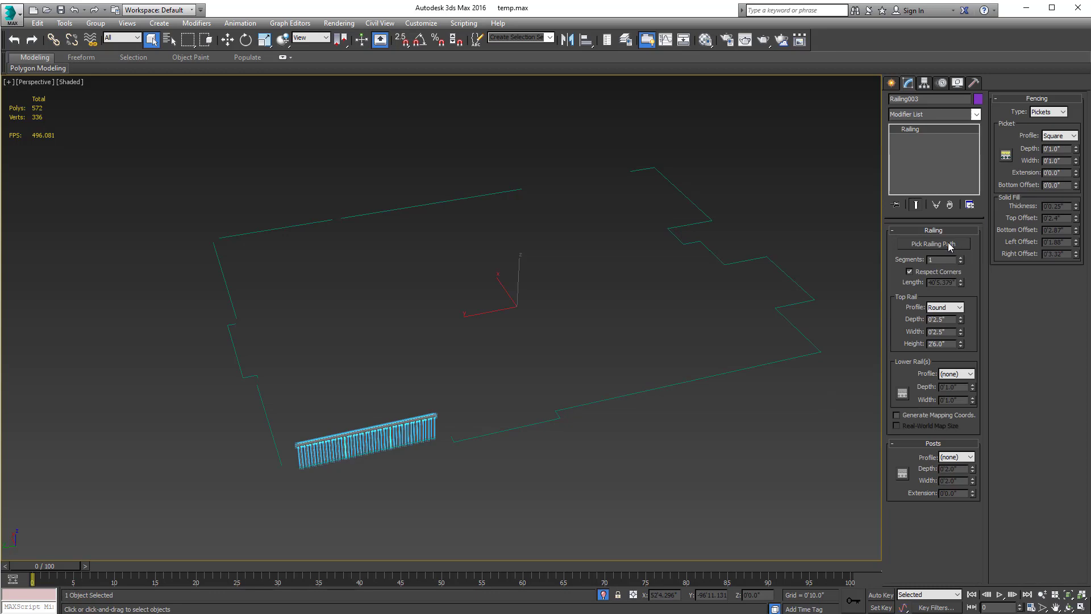
pyautogui.click(950, 246)
pyautogui.click(817, 352)
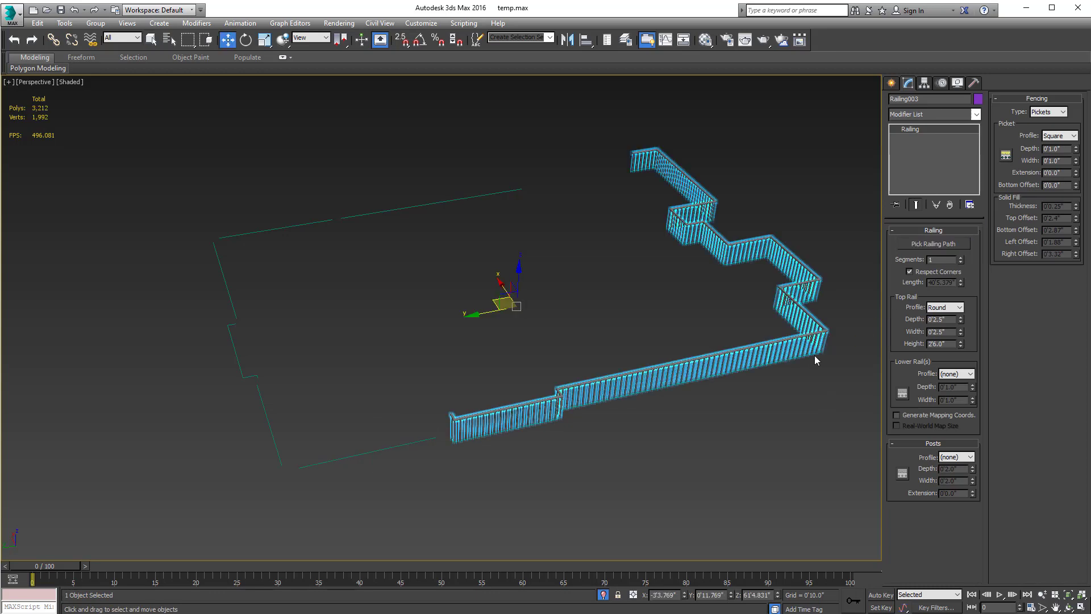
pyautogui.keyDown('alt'); pyautogui.moveTo(814, 364); pyautogui.dragTo(559, 328, button='middle'); pyautogui.keyUp('alt')
pyautogui.scroll(3, 606, 358)
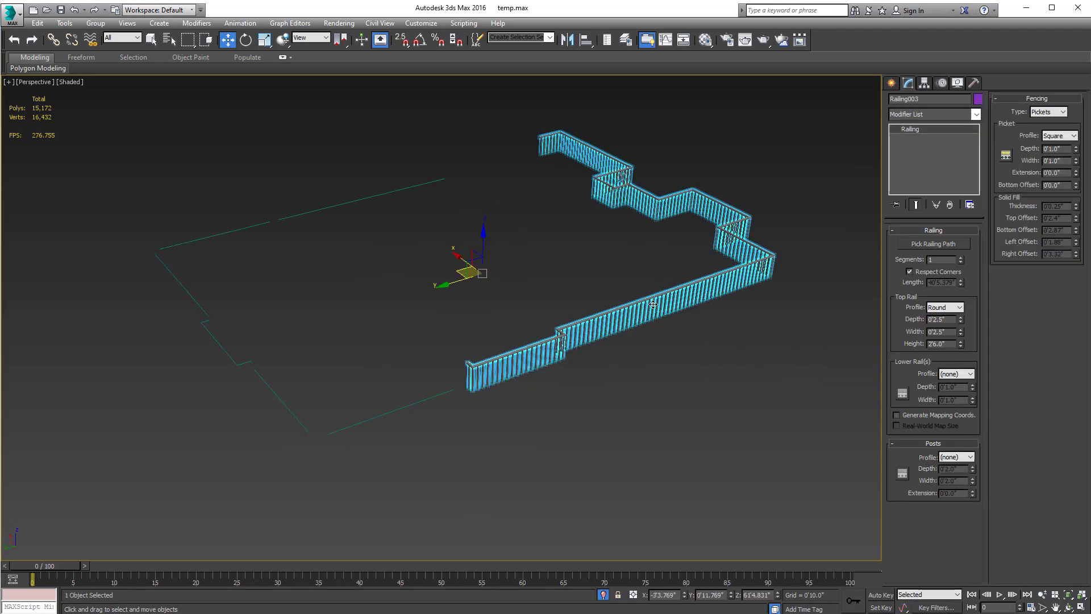
# Step: Clone the stepped railing as a copy and assign the short straight line at the front as the copy's railing path
pyautogui.hotkey('ctrl', 'v')
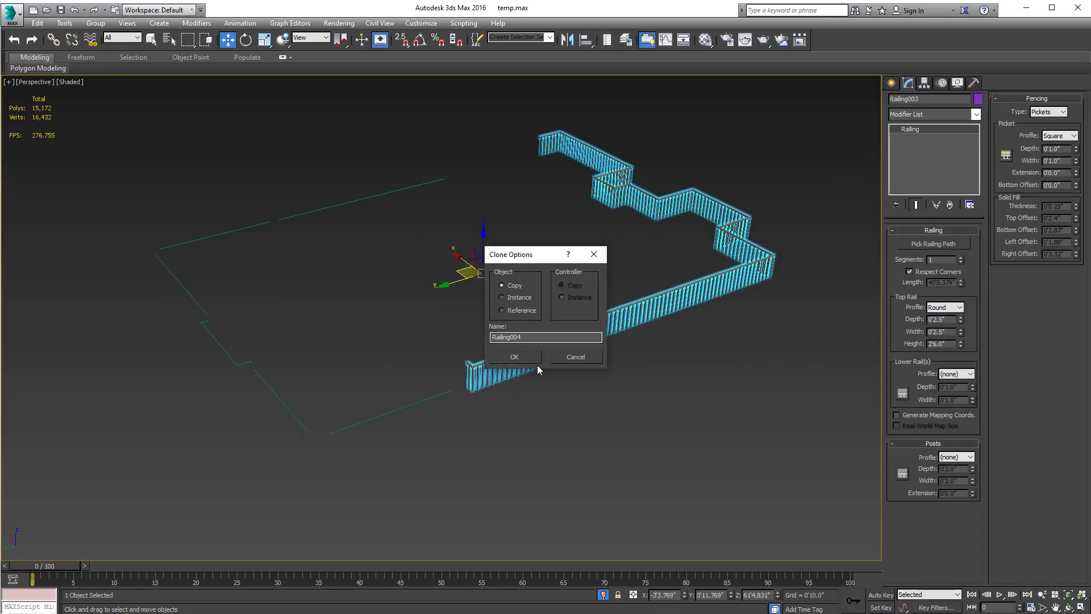
pyautogui.click(536, 361)
pyautogui.click(785, 329)
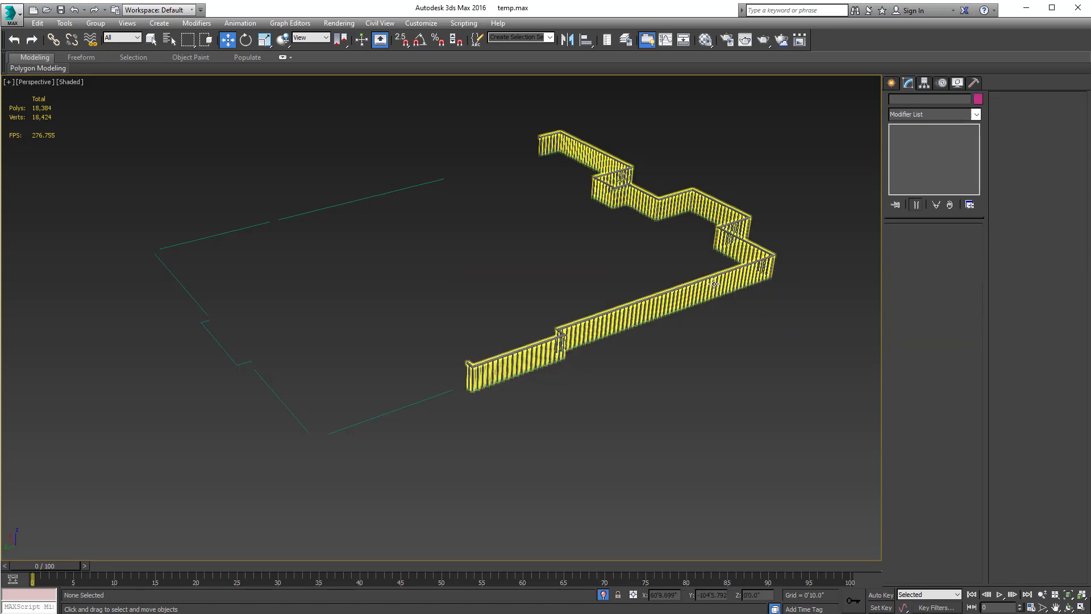
pyautogui.click(757, 272)
pyautogui.click(928, 244)
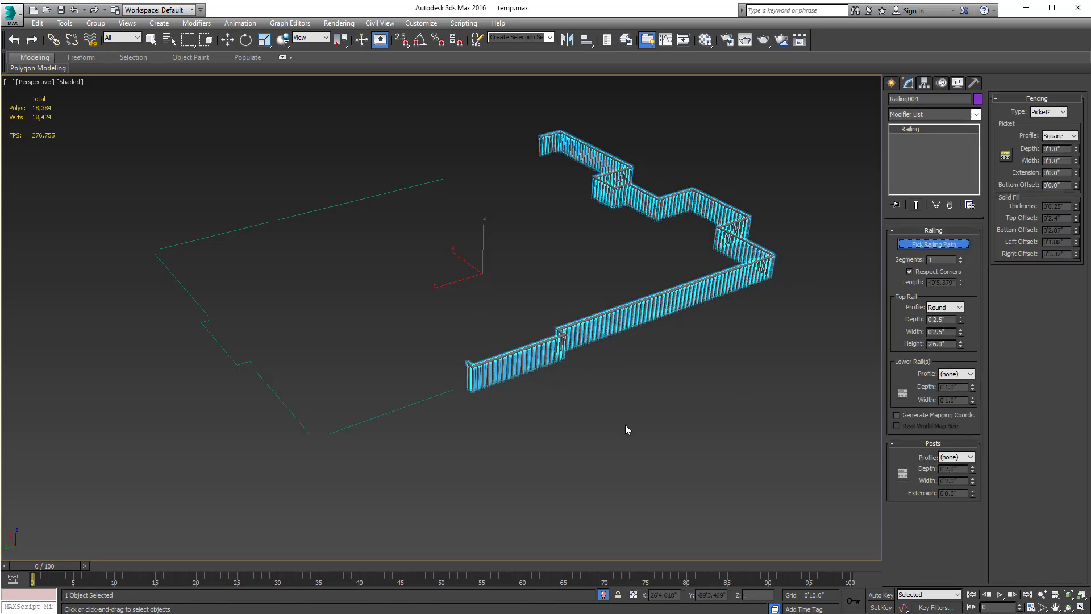
pyautogui.click(414, 403)
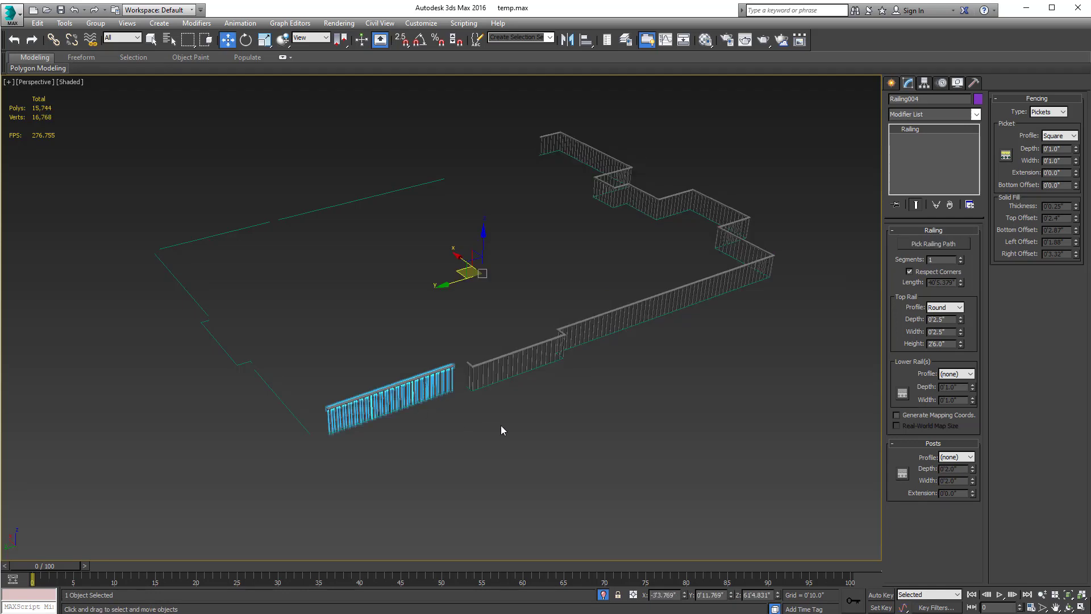
# Step: Clone the short front railing as a copy and run it along the straight side shape at the near corner
pyautogui.hotkey('ctrl', 'v')
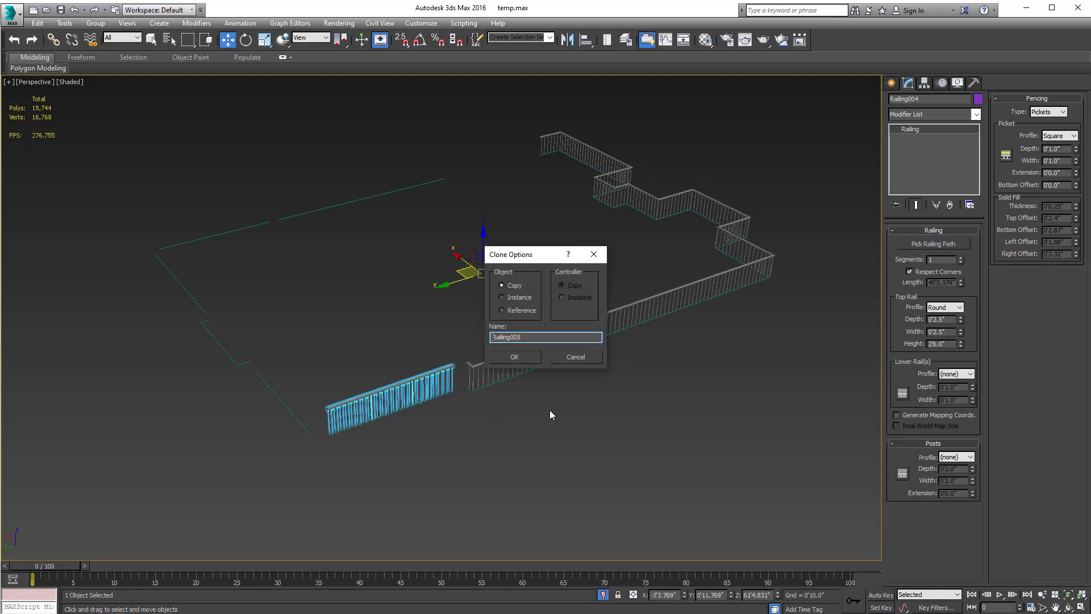
pyautogui.click(520, 355)
pyautogui.click(941, 244)
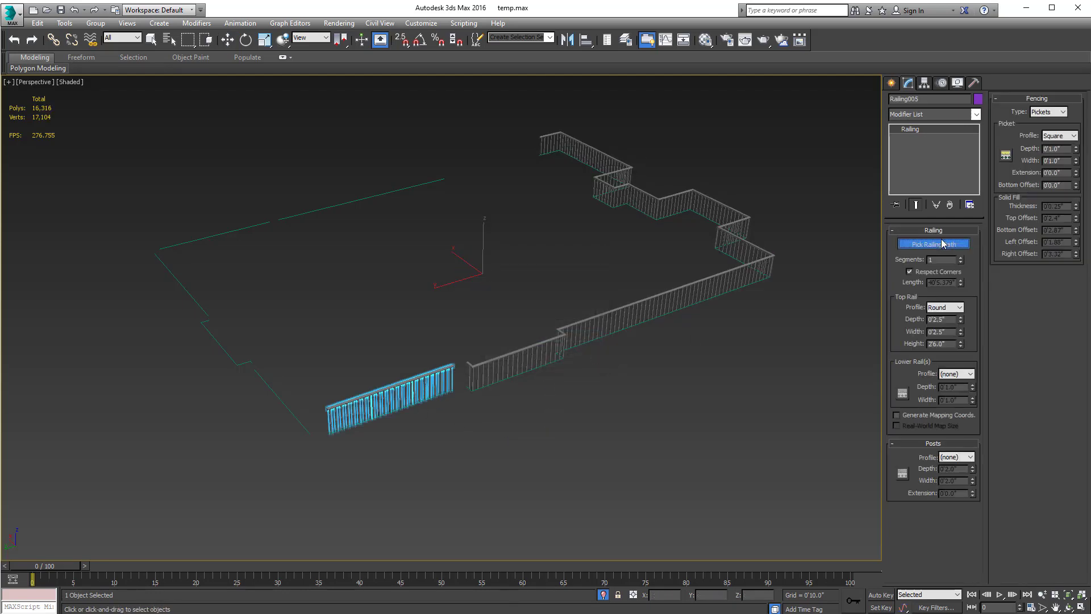
pyautogui.click(278, 393)
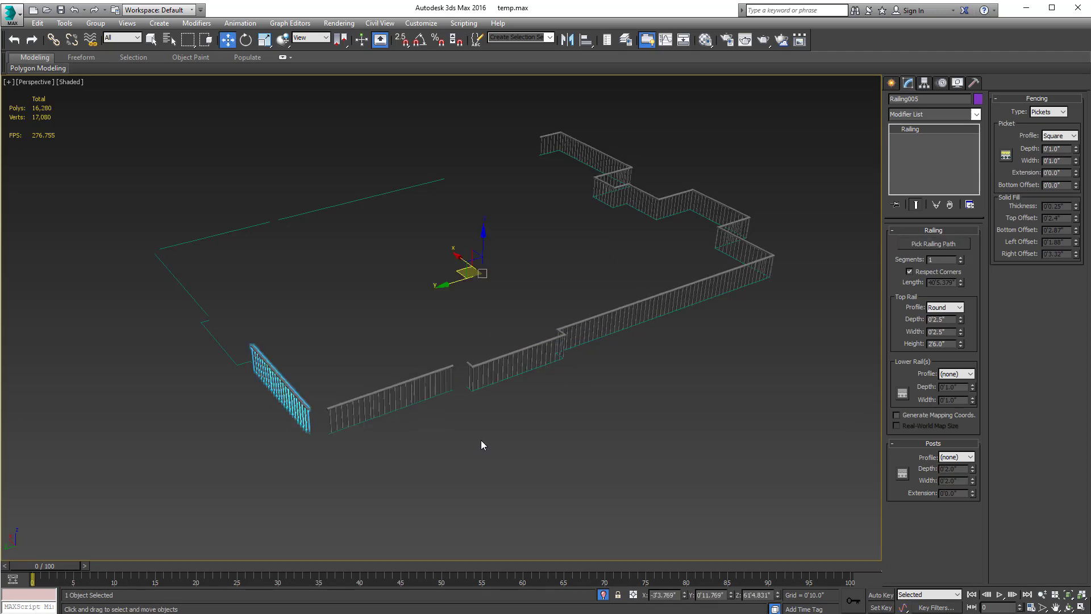
# Step: Clone the straight side railing at the near corner as a copy and run it along the adjoining stepped side shape
pyautogui.hotkey('ctrl', 'v')
pyautogui.click(523, 358)
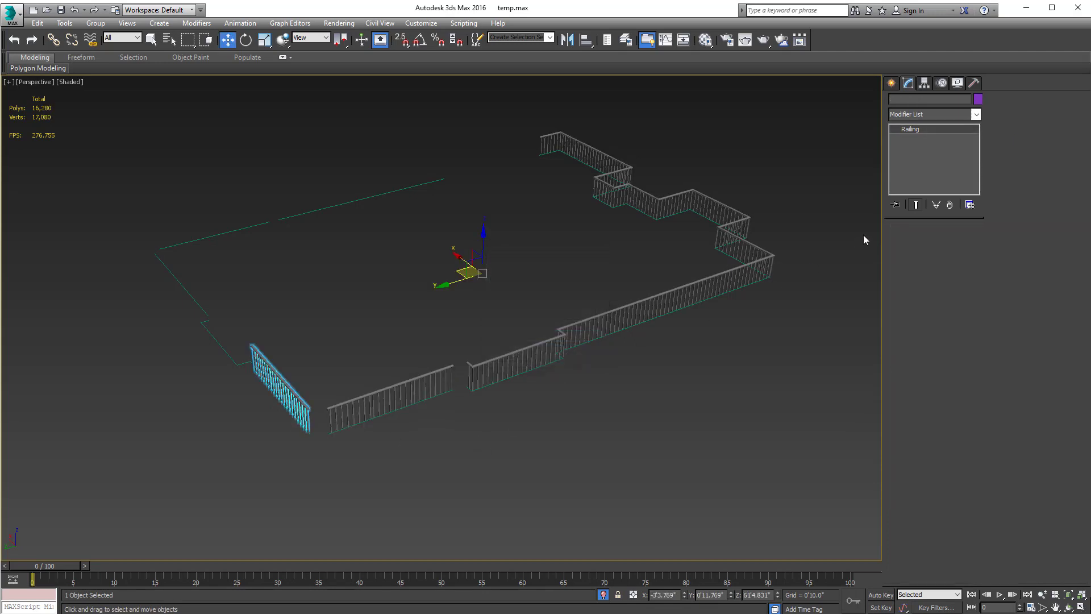
pyautogui.click(925, 242)
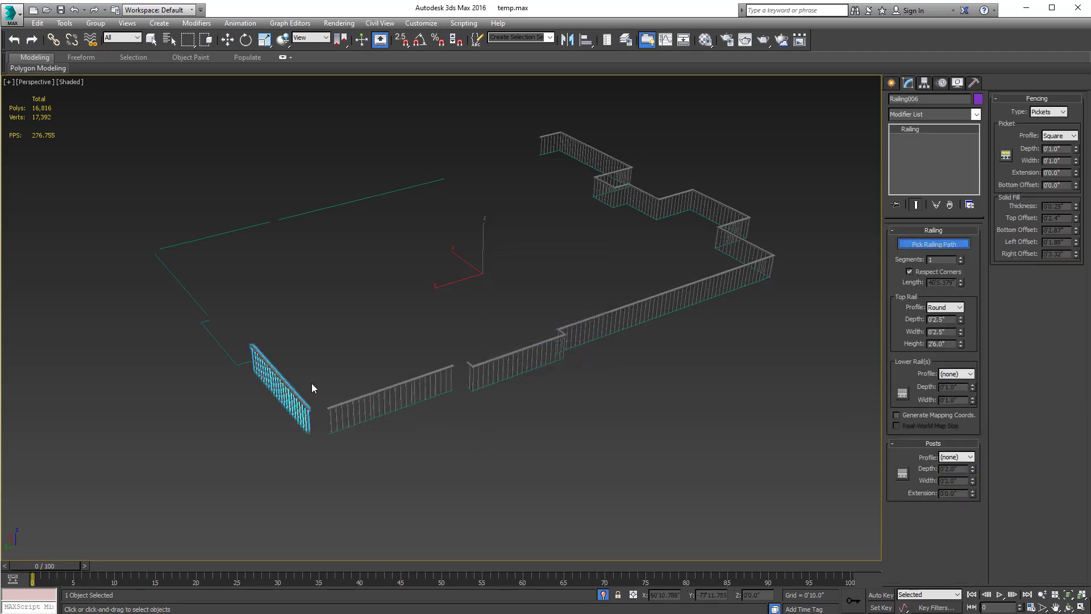
pyautogui.click(233, 361)
# Step: Clone the stepped side railing as a copy and assign the next straight line on that side as its railing path
pyautogui.hotkey('ctrl', 'v')
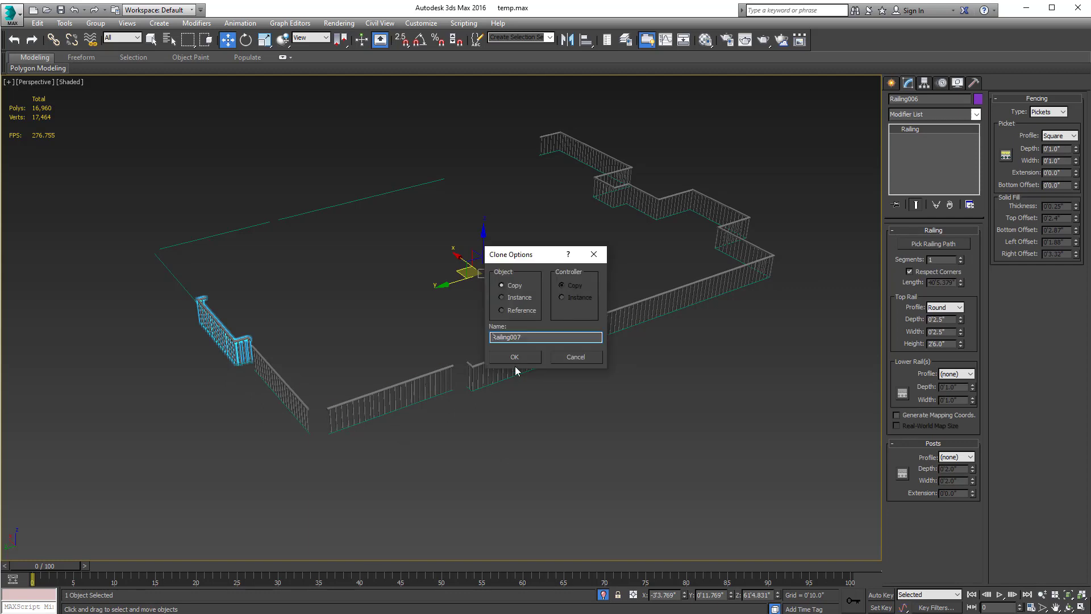
pyautogui.click(523, 358)
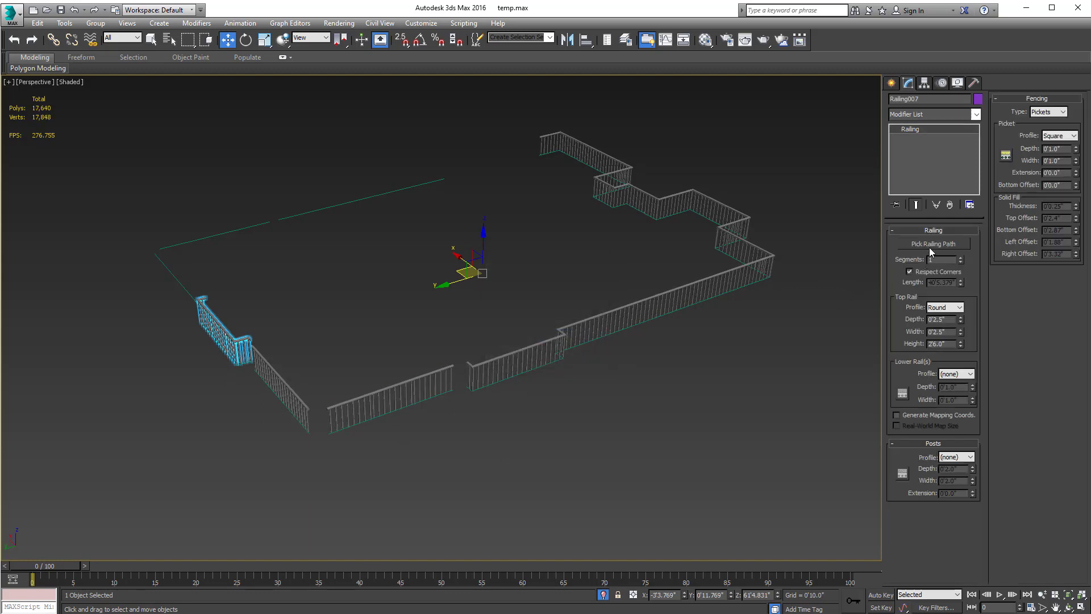
pyautogui.click(930, 244)
pyautogui.click(170, 277)
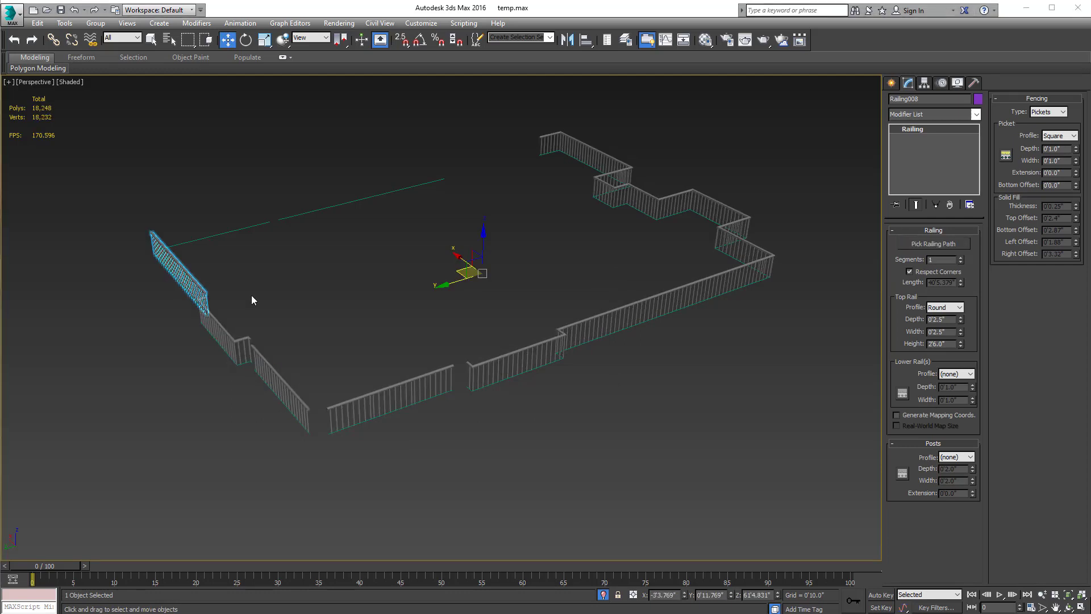
# Step: Clone the straight side railing as a copy and run it along the shorter straight line at the back
pyautogui.click(233, 294)
pyautogui.click(179, 269)
pyautogui.hotkey('ctrl', 'v')
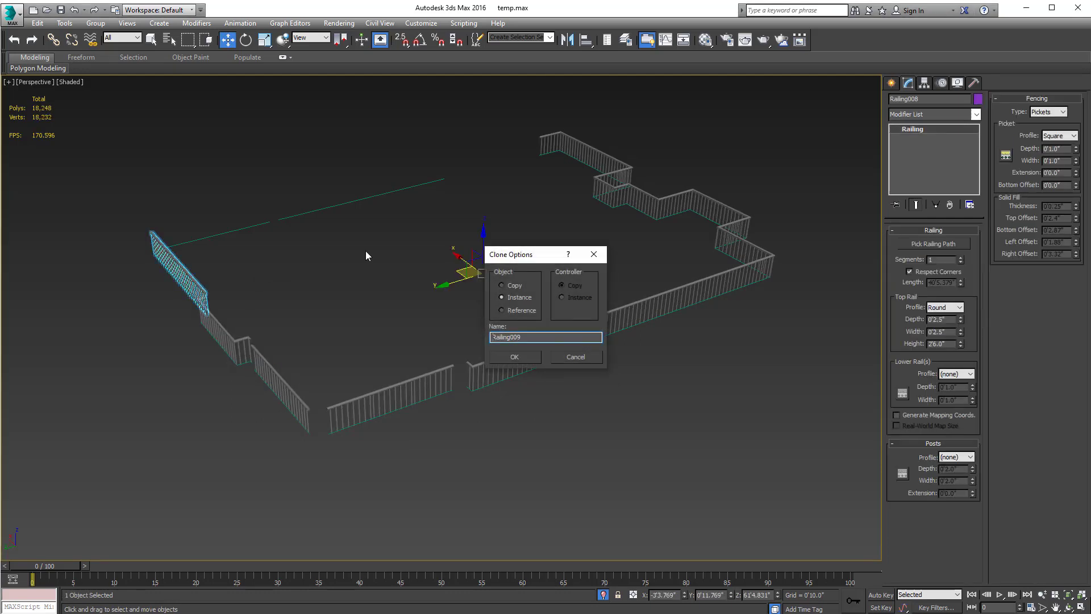
pyautogui.click(526, 357)
pyautogui.click(927, 245)
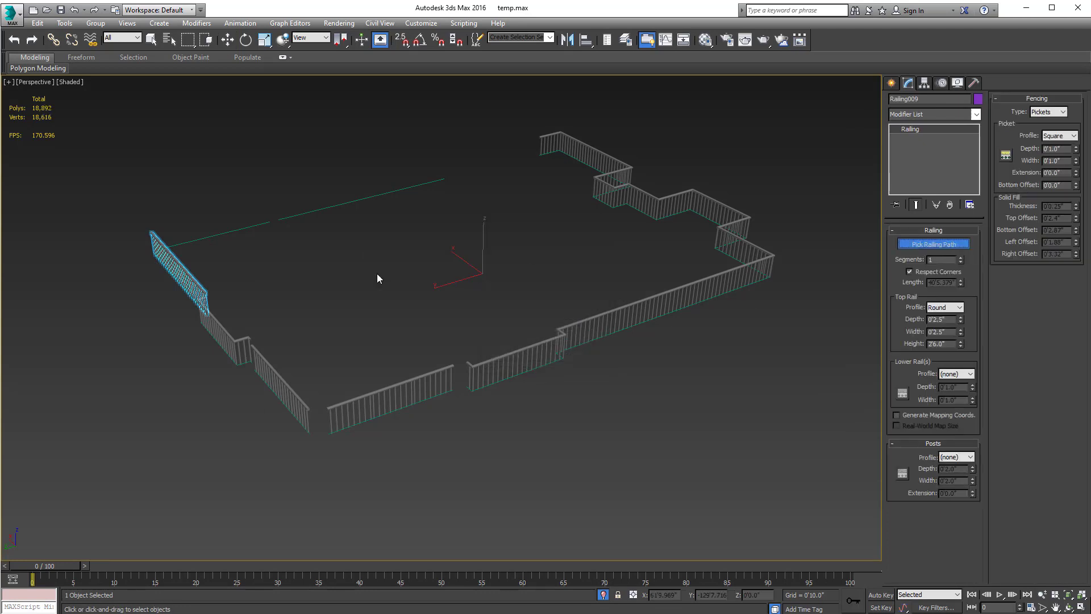
pyautogui.click(241, 228)
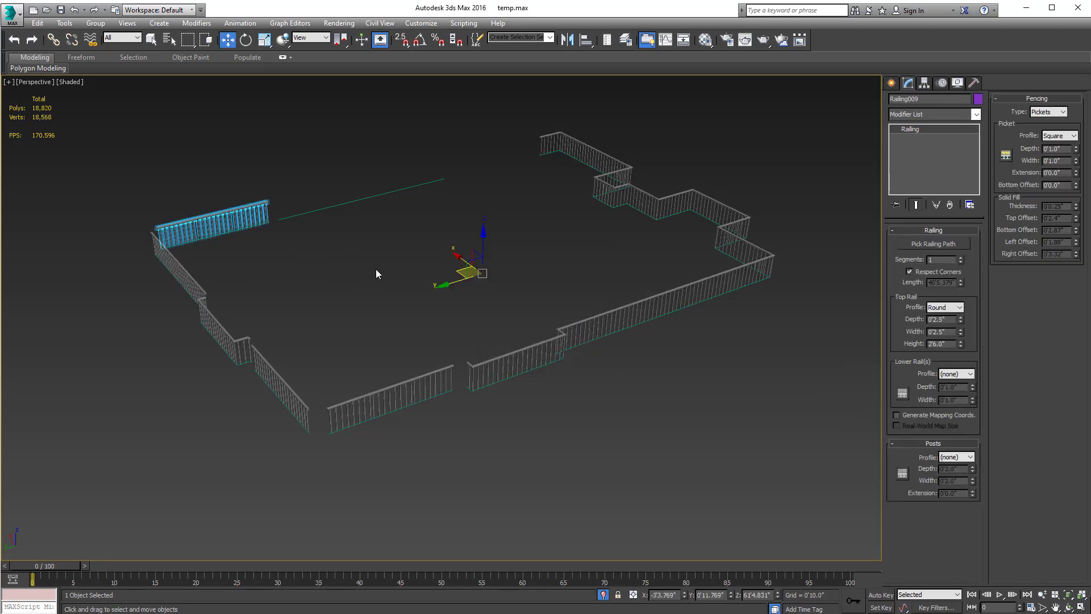
# Step: Clone the short back railing as a copy and run it along the remaining long straight line at the back
pyautogui.hotkey('ctrl', 'v')
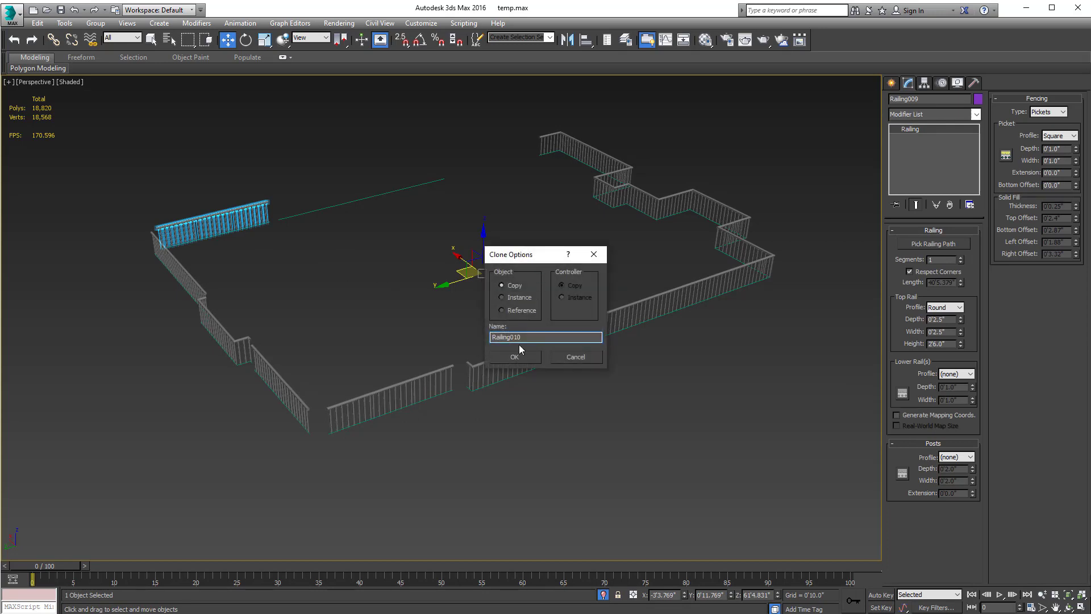
pyautogui.click(507, 357)
pyautogui.click(334, 206)
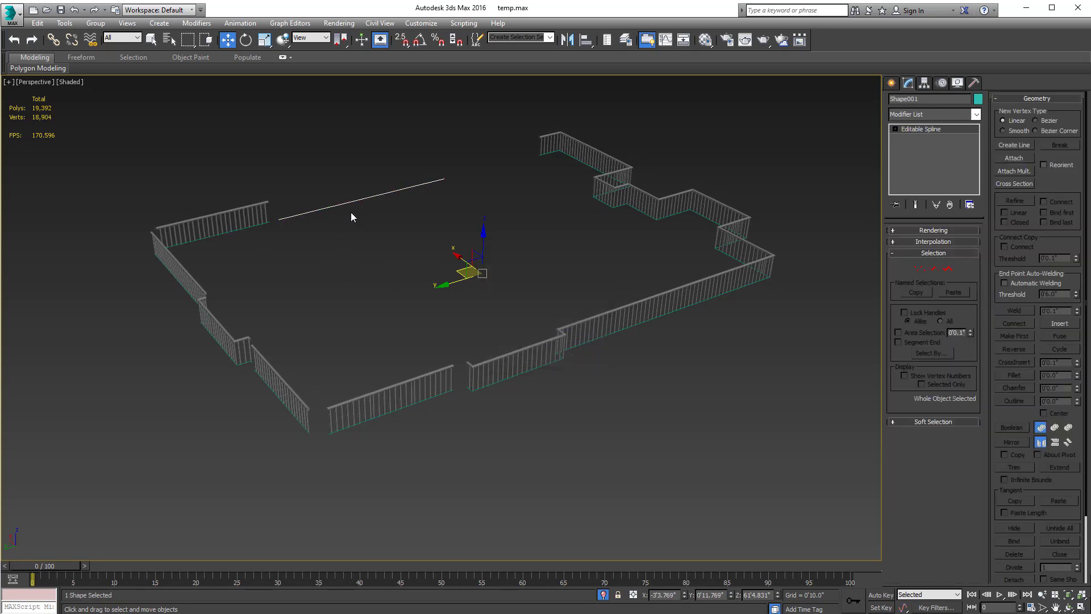
pyautogui.click(254, 226)
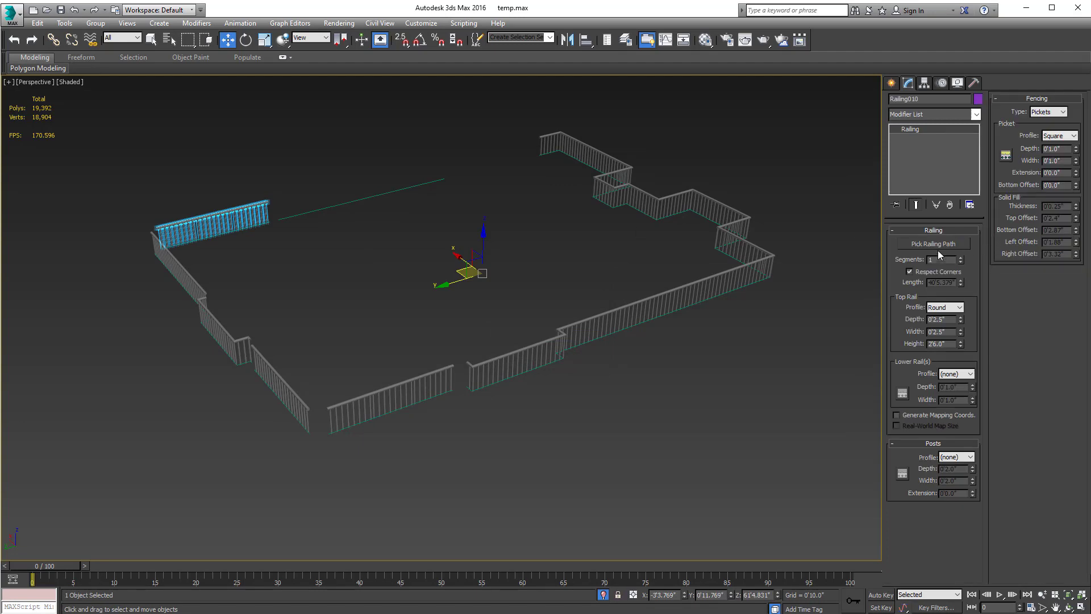
pyautogui.click(935, 245)
pyautogui.click(377, 194)
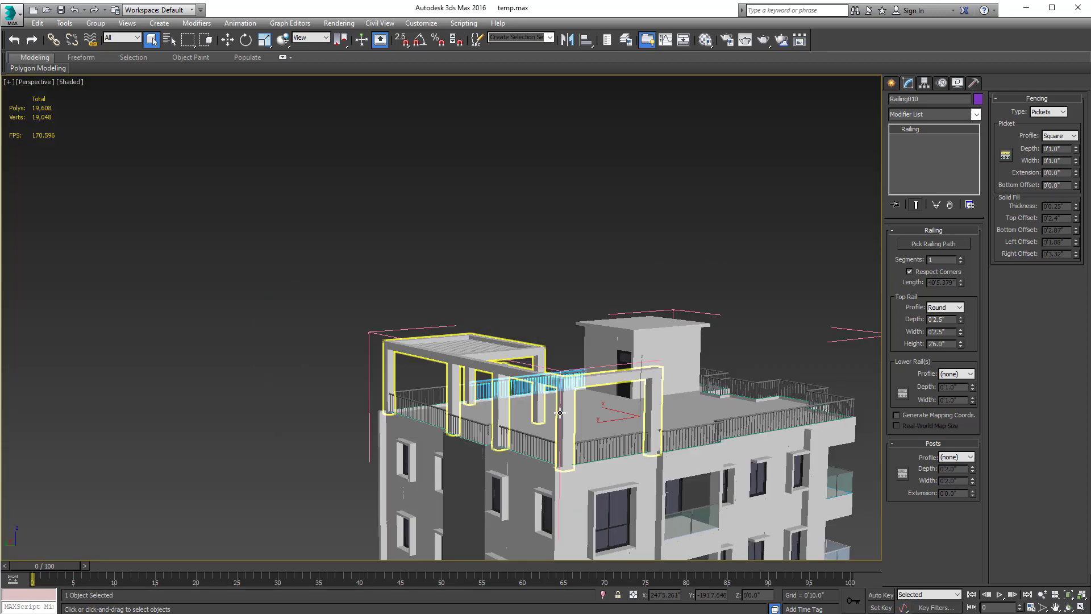
# Step: Select the building's wall, close the open building group and clear the selection
pyautogui.scroll(-4, 560, 413)
pyautogui.click(762, 455)
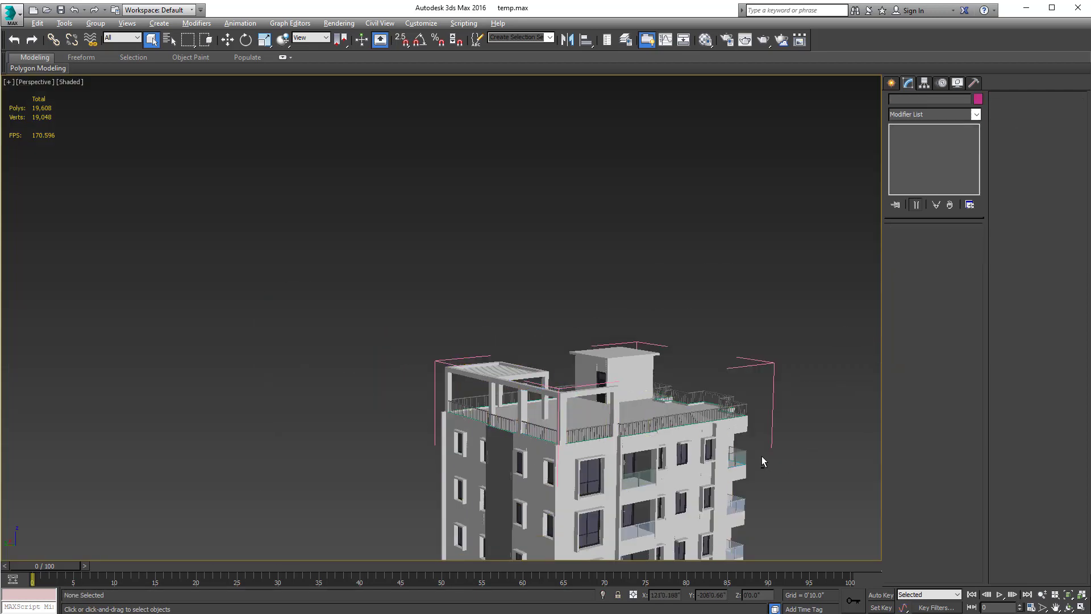
pyautogui.keyDown('alt'); pyautogui.moveTo(761, 456); pyautogui.dragTo(706, 419, button='middle'); pyautogui.keyUp('alt')
pyautogui.scroll(5, 702, 403)
pyautogui.scroll(-5, 699, 375)
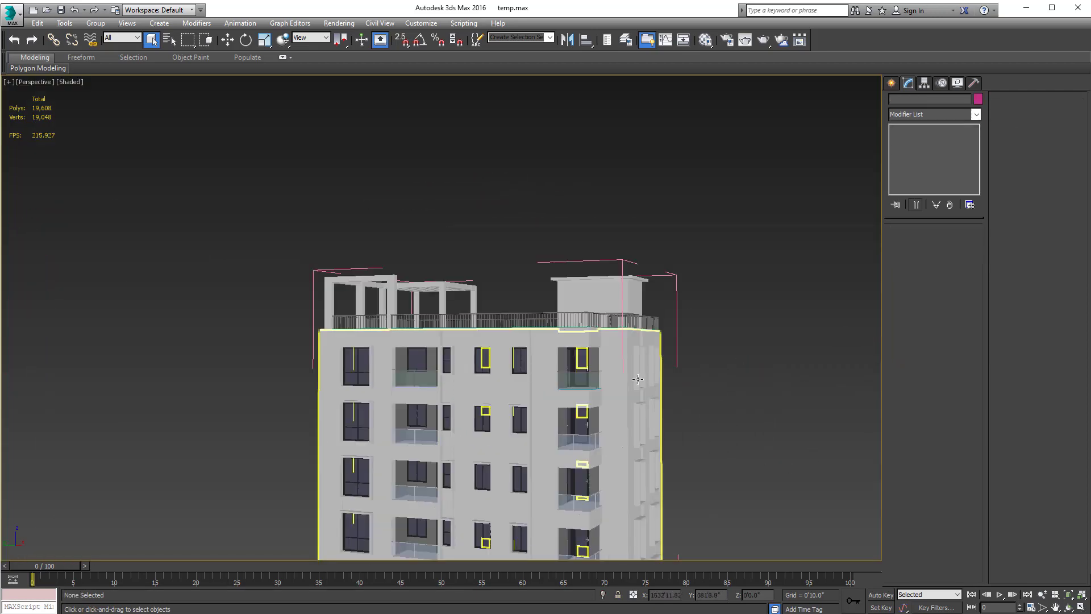
pyautogui.click(625, 352)
pyautogui.click(95, 23)
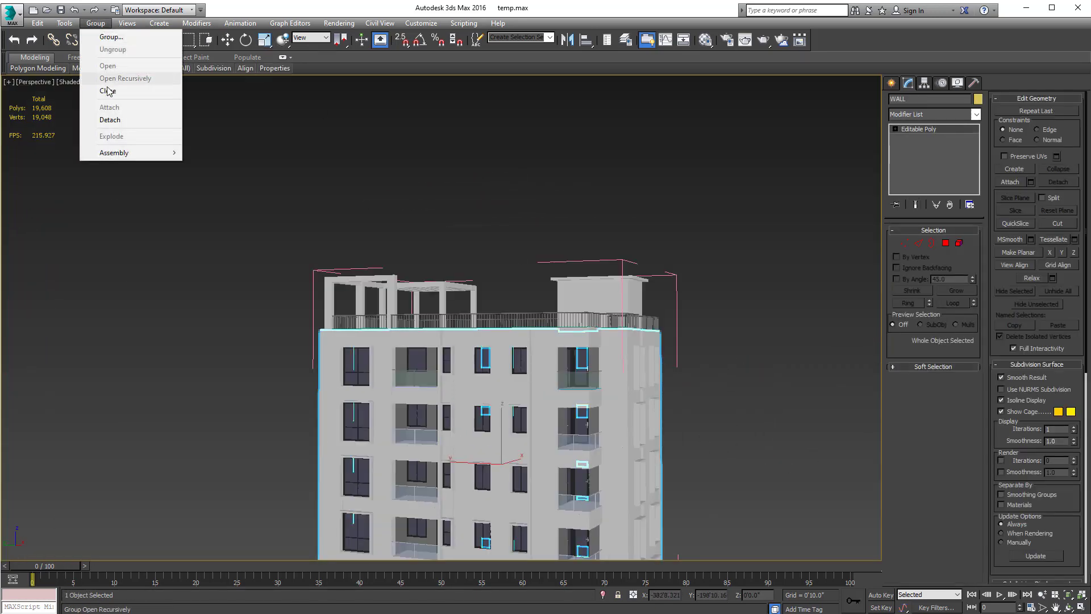
pyautogui.click(113, 95)
pyautogui.click(229, 222)
# Step: Examine the finished roof railings around the building from several sides and distances
pyautogui.scroll(-4, 229, 222)
pyautogui.keyDown('alt'); pyautogui.moveTo(230, 221); pyautogui.dragTo(247, 200, button='middle'); pyautogui.keyUp('alt')
pyautogui.scroll(4, 244, 199)
pyautogui.scroll(4, 261, 228)
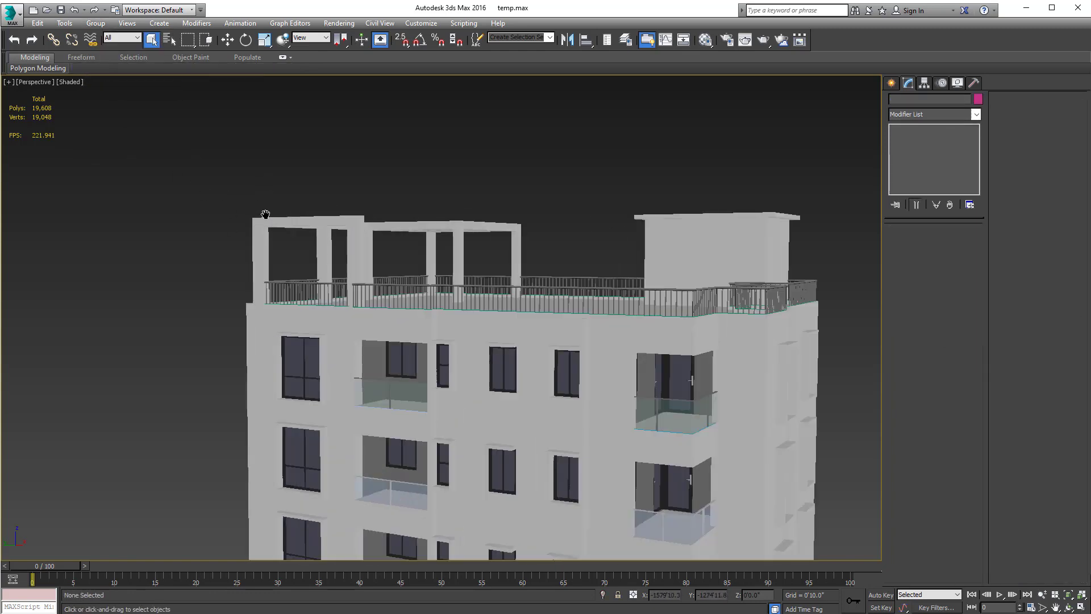
pyautogui.moveTo(434, 263); pyautogui.dragTo(280, 221, button='middle')
pyautogui.scroll(3, 280, 222)
pyautogui.scroll(-3, 285, 213)
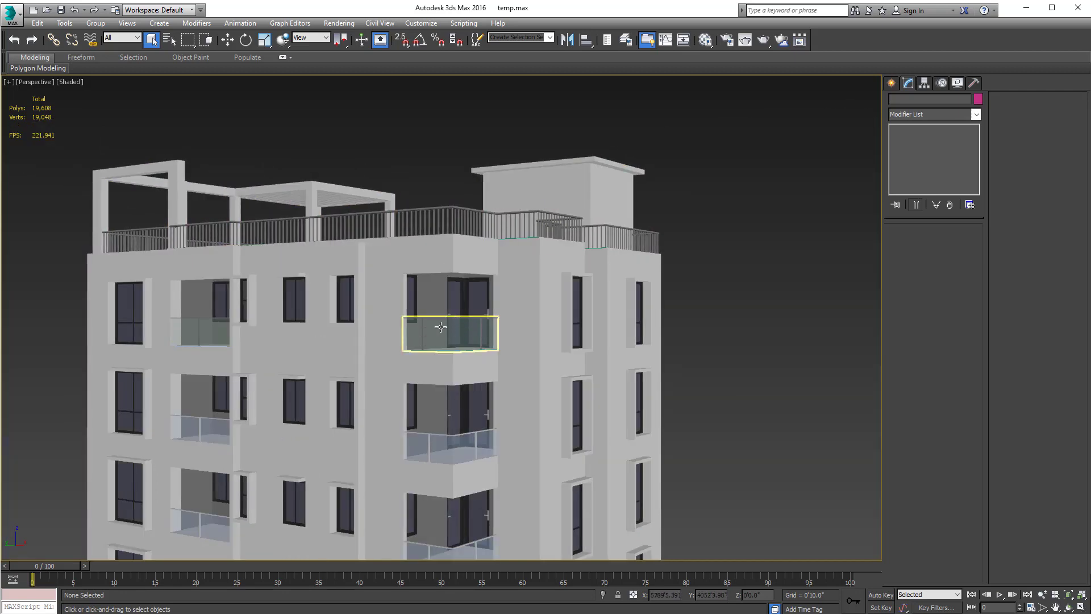
pyautogui.moveTo(441, 327); pyautogui.dragTo(447, 331, button='middle')
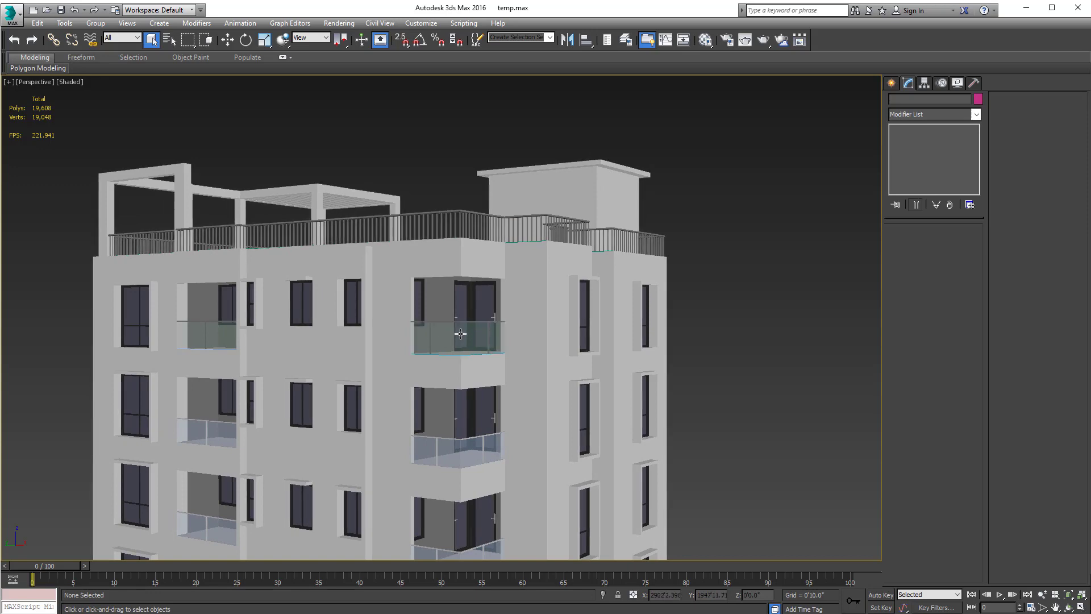
pyautogui.scroll(5, 460, 333)
pyautogui.scroll(-8, 481, 349)
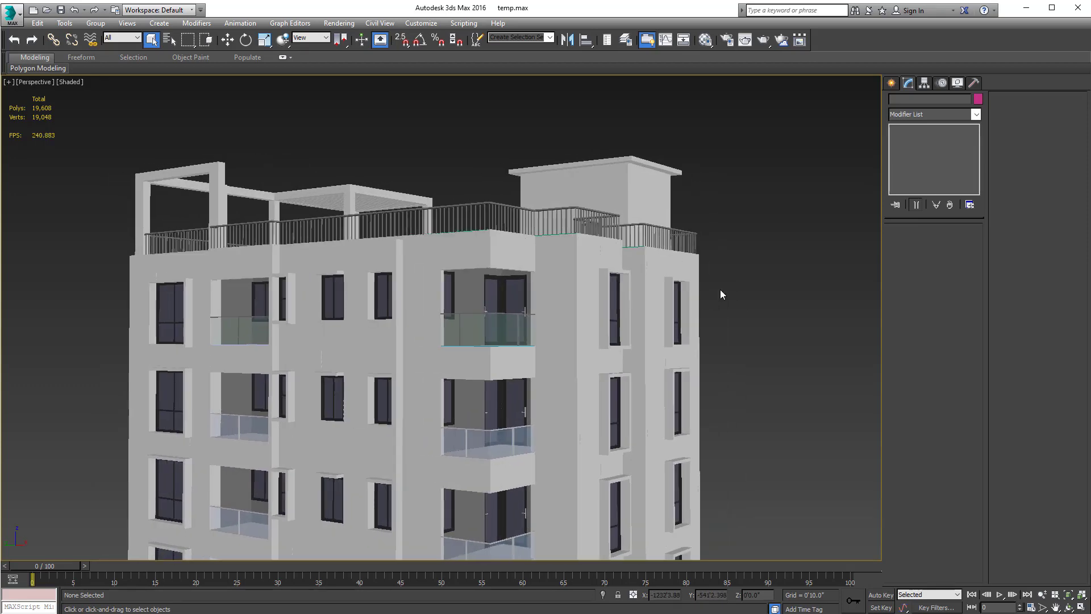
pyautogui.scroll(7, 616, 301)
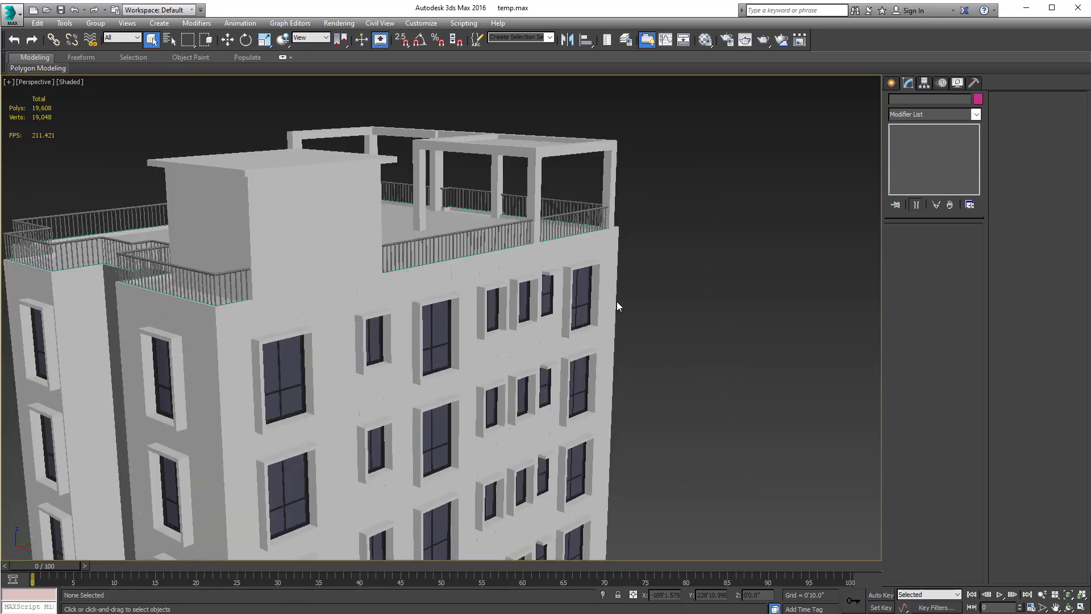